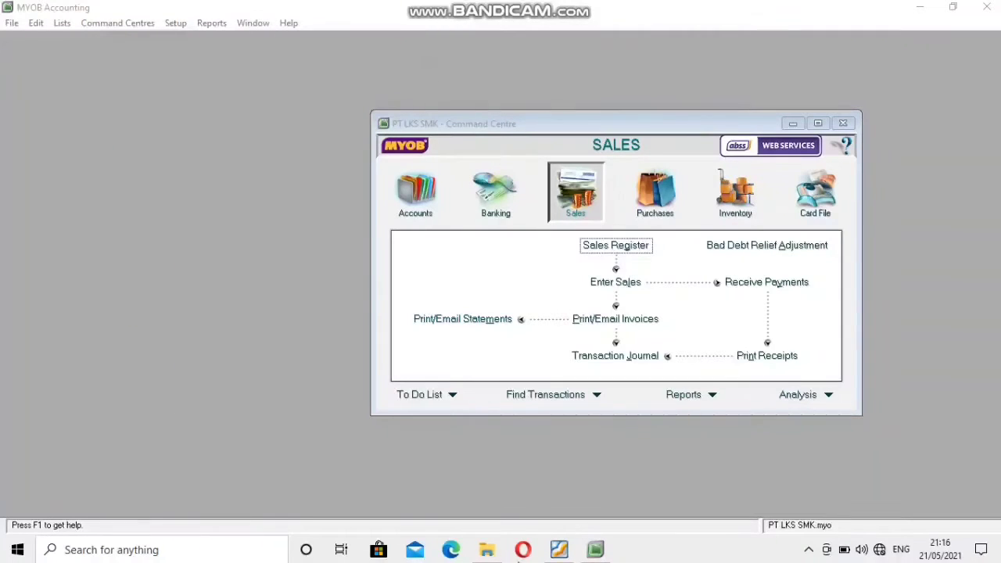
Check the source sales invoice in the PDF, start a new sales invoice in MYOB Accounting, and choose PT. Bali as the customer.
click(556, 550)
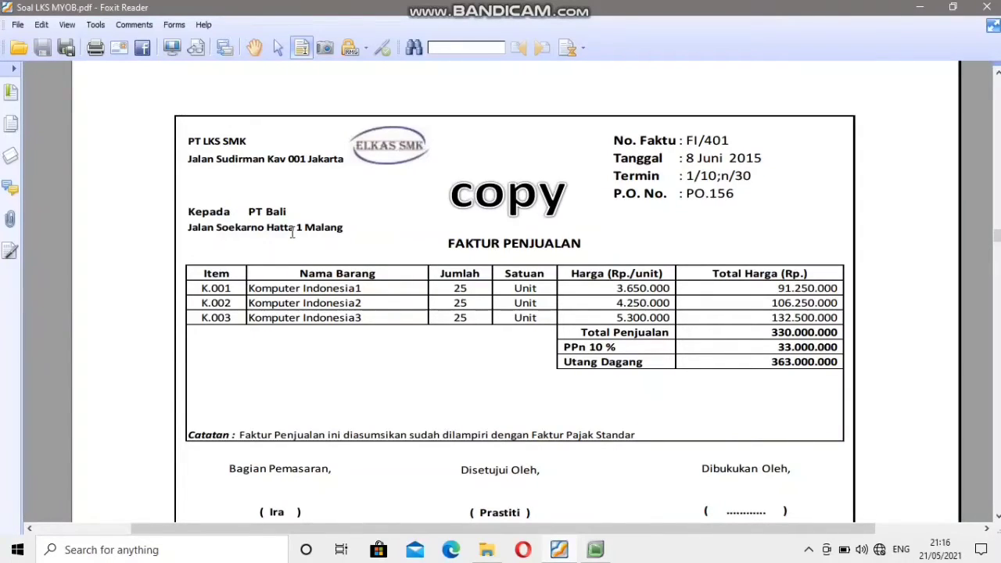
click(560, 550)
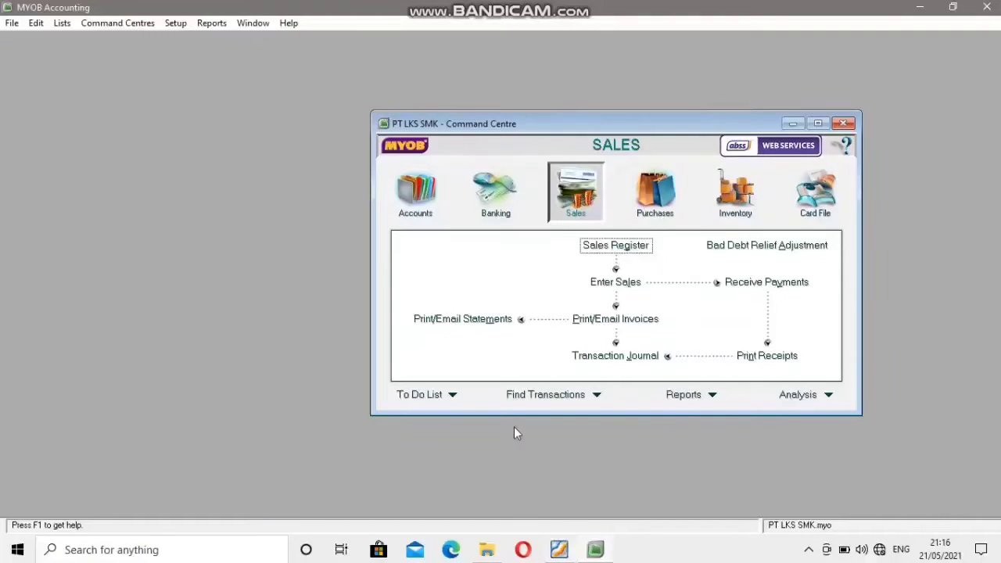
click(616, 282)
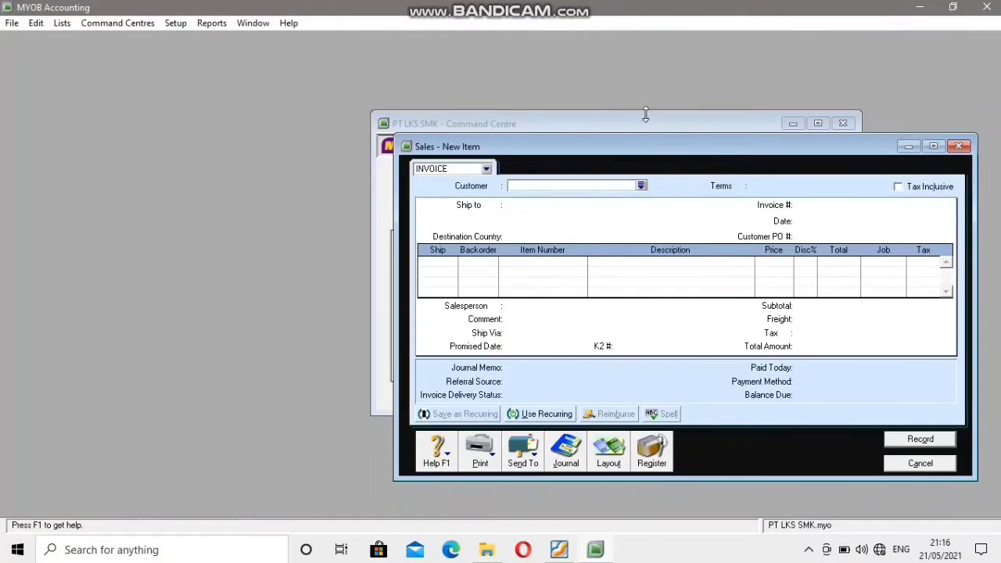
drag(649, 148, 571, 101)
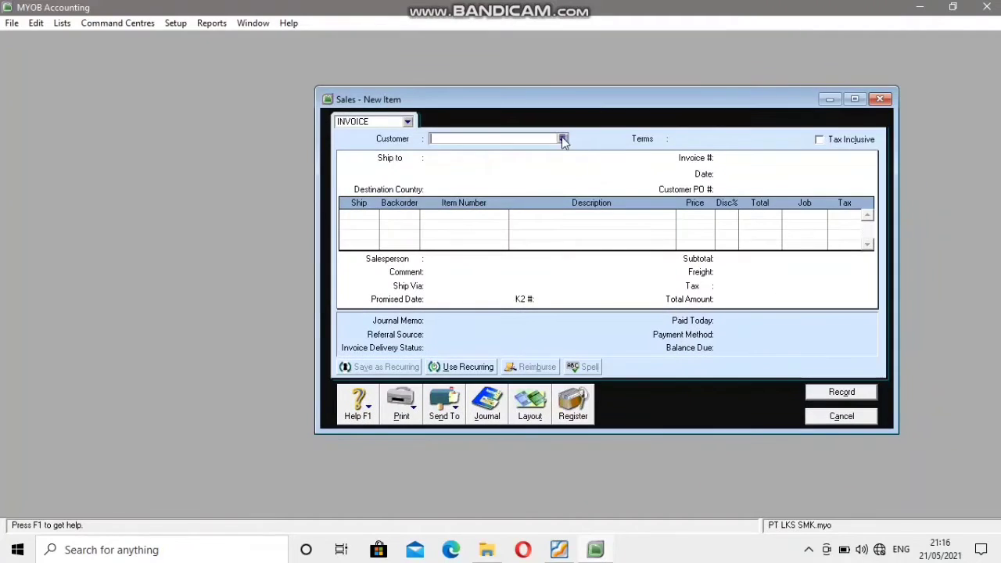
click(563, 138)
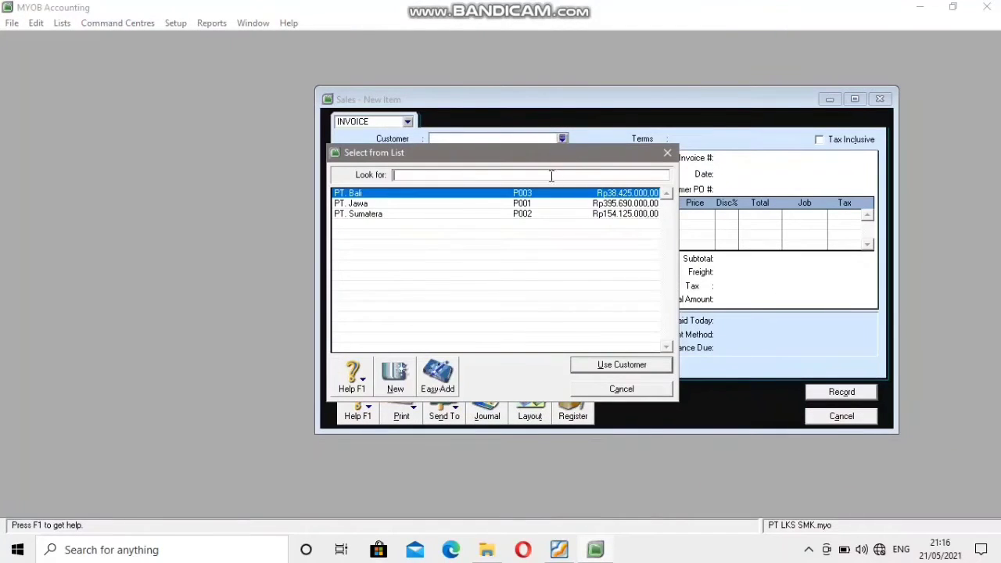
click(465, 196)
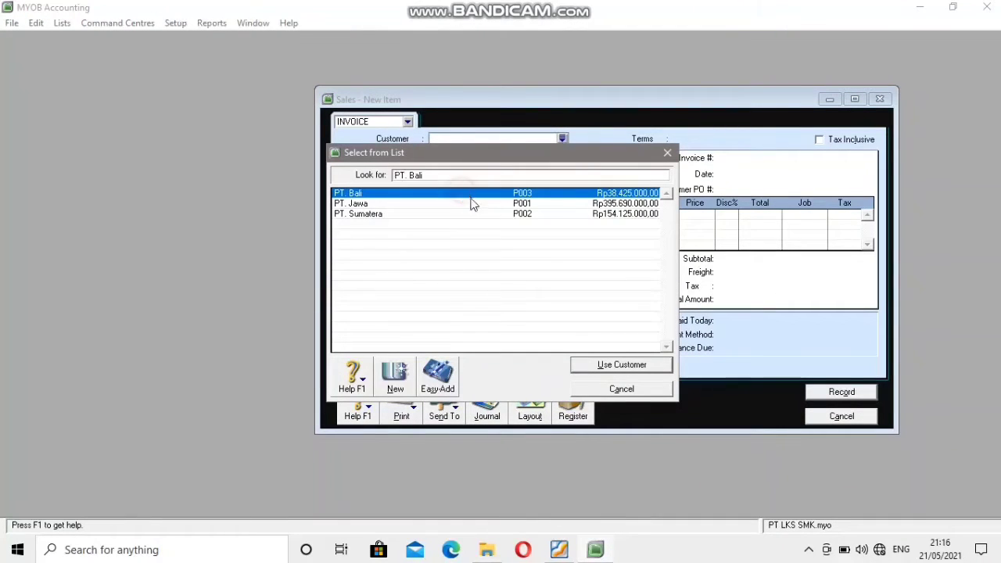
click(622, 365)
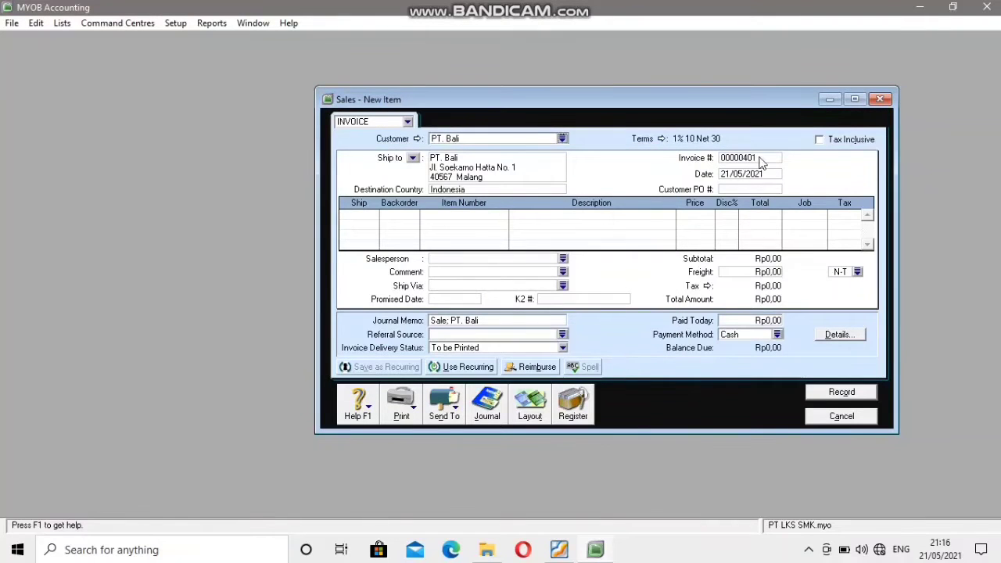
Set the invoice number to FI/401, as given on the source invoice in the PDF.
click(567, 551)
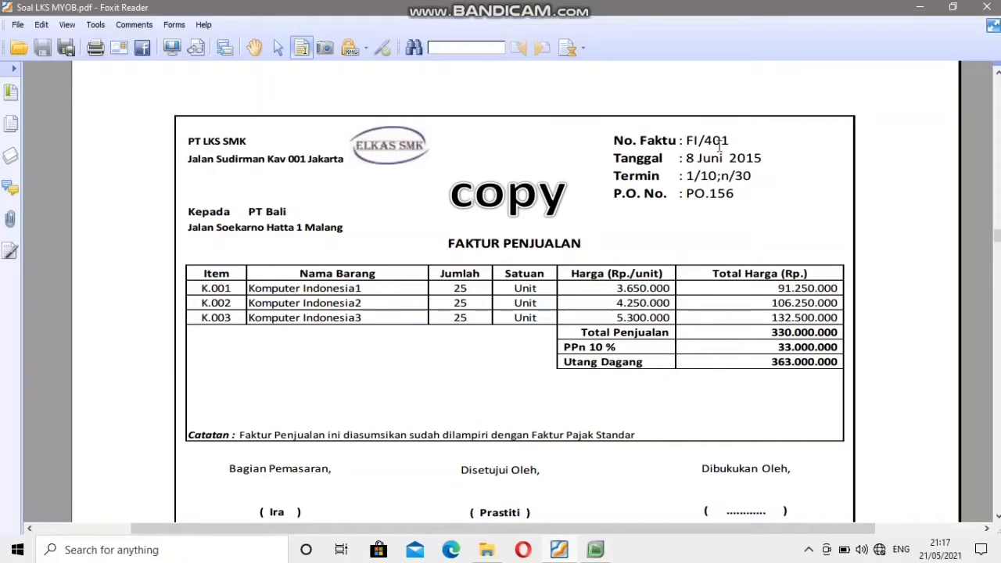
click(595, 550)
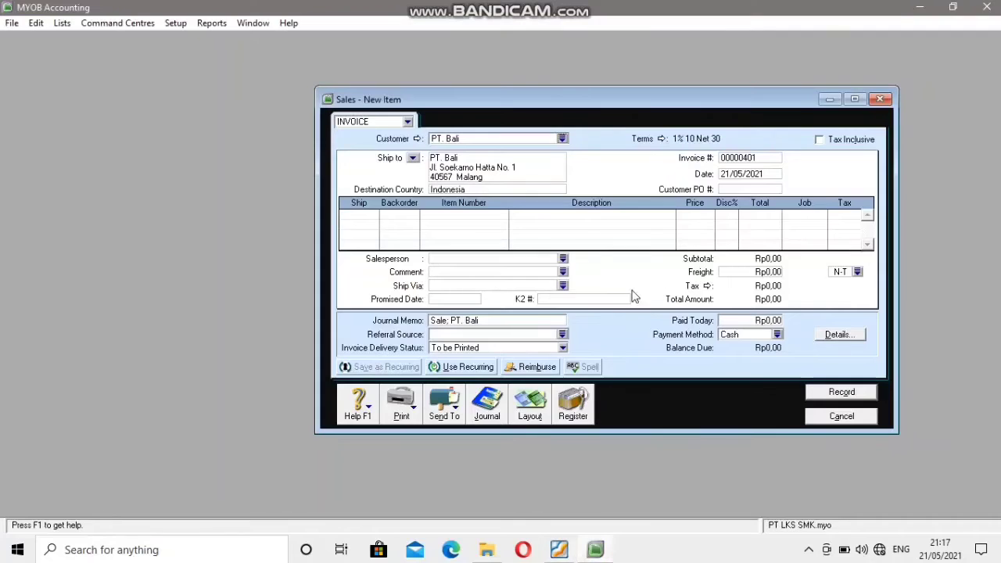
click(734, 157)
key(Caps_Lock)
text(FI/)
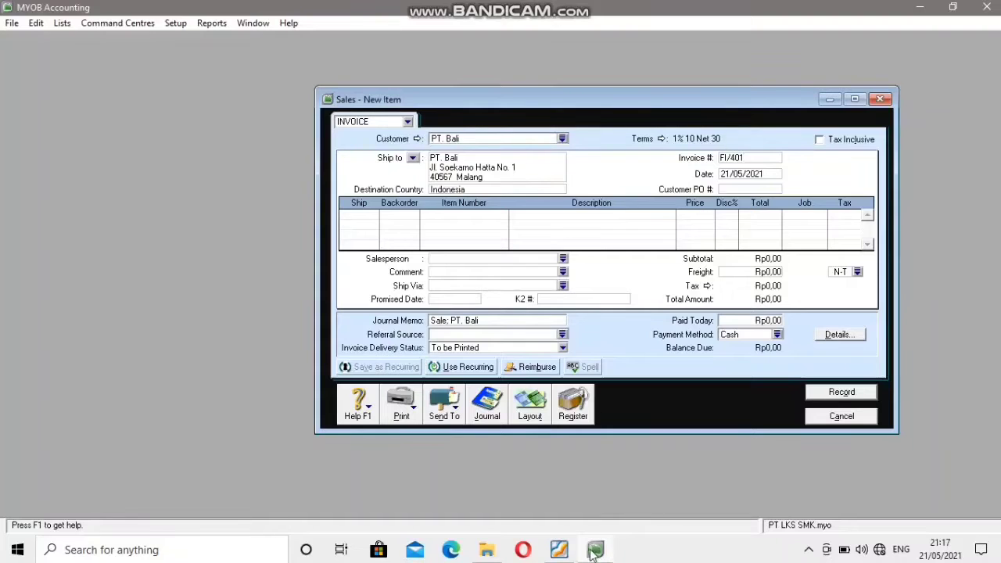
Set the invoice date to 08/06/2015 to match the source invoice.
click(558, 550)
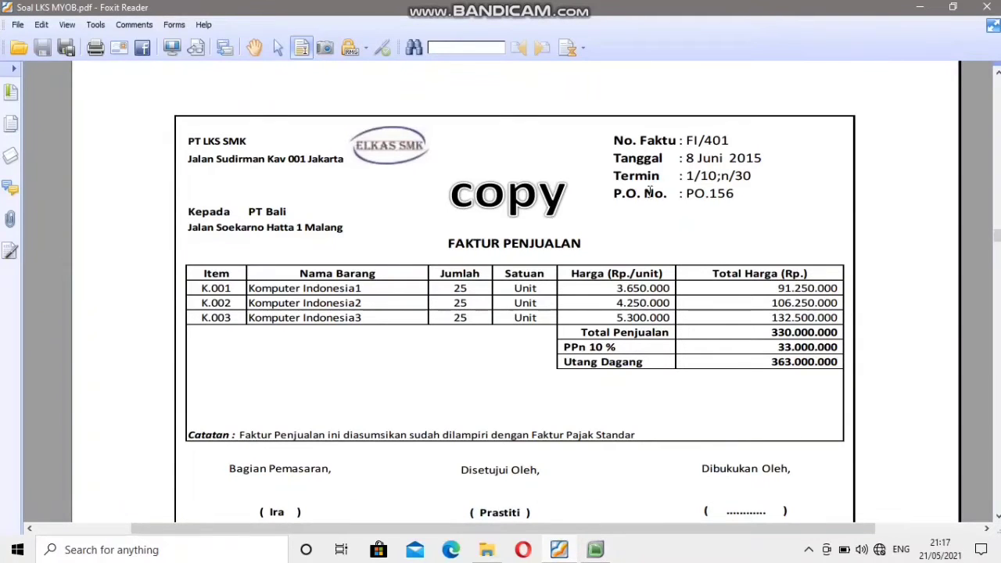
click(595, 550)
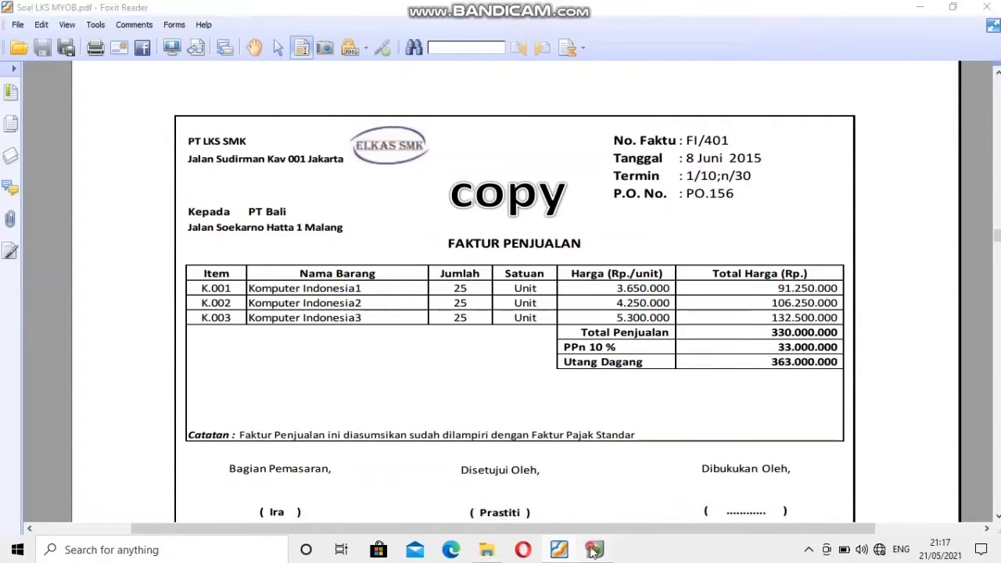
click(753, 174)
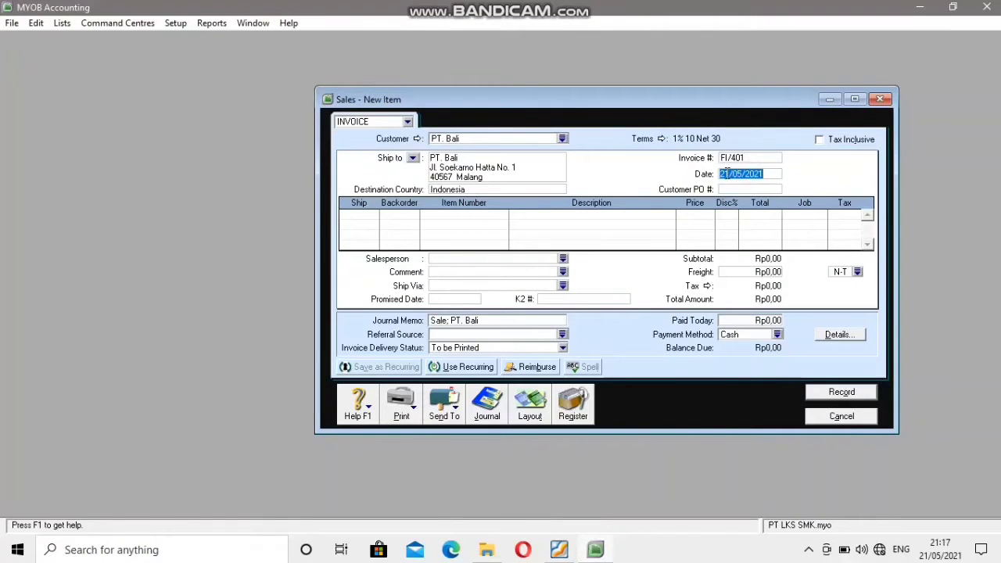
click(732, 175)
key(BackSpace)
key(BackSpace)
text(08)
key(BackSpace)
text(6)
key(BackSpace)
Fill in the customer PO number given on the source invoice in the PDF.
key(alt+Tab)
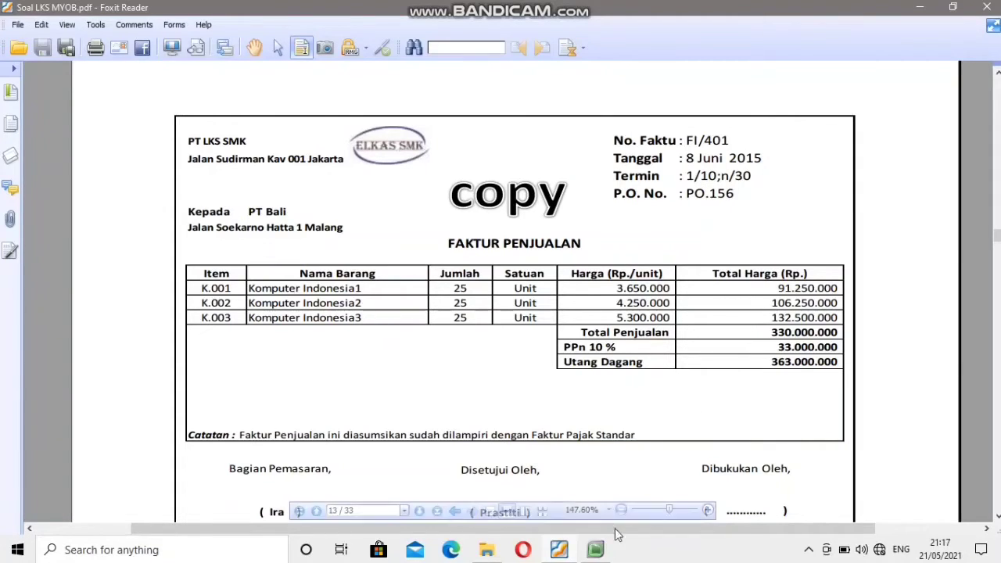
click(595, 550)
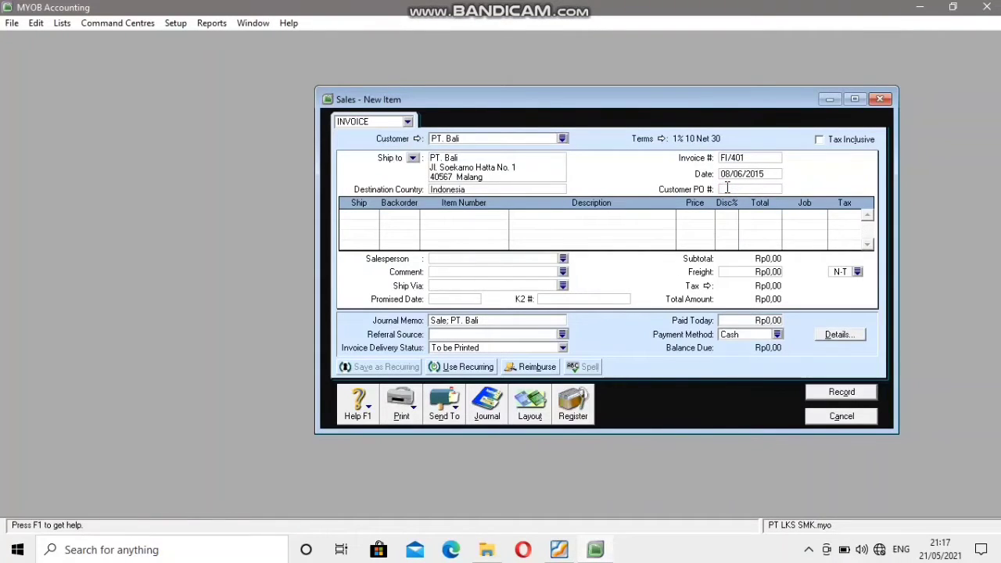
text(PO156)
Add a first invoice line shipping 25 units of item K.001, Komputer Indonesia 1.
click(365, 216)
click(569, 554)
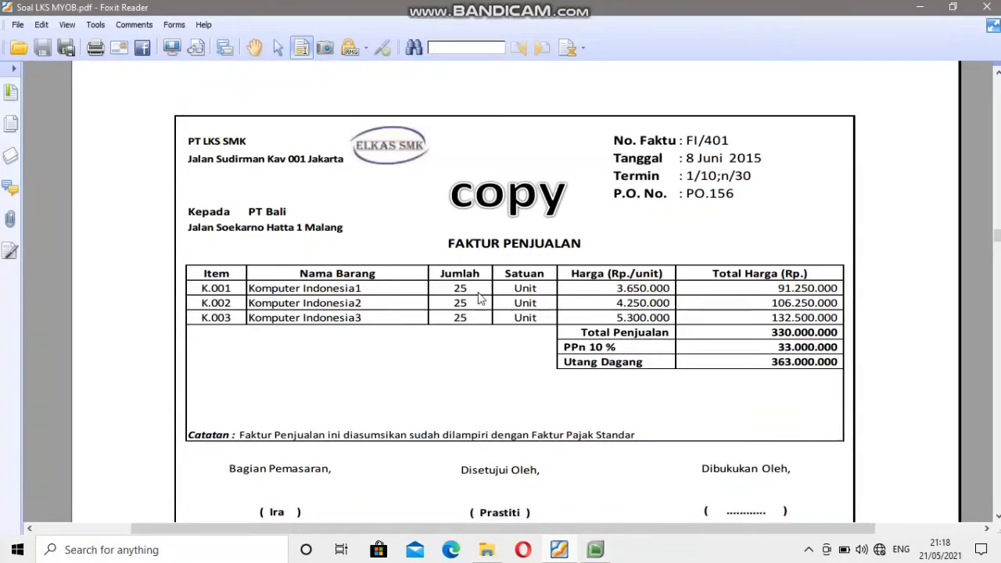
click(595, 550)
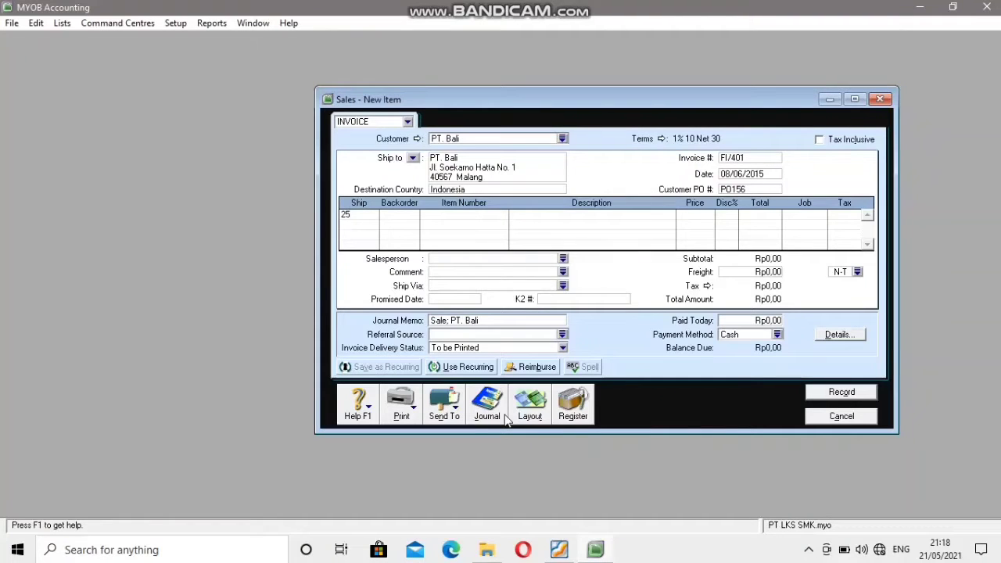
key(Tab)
key(Tab)
key(Tab)
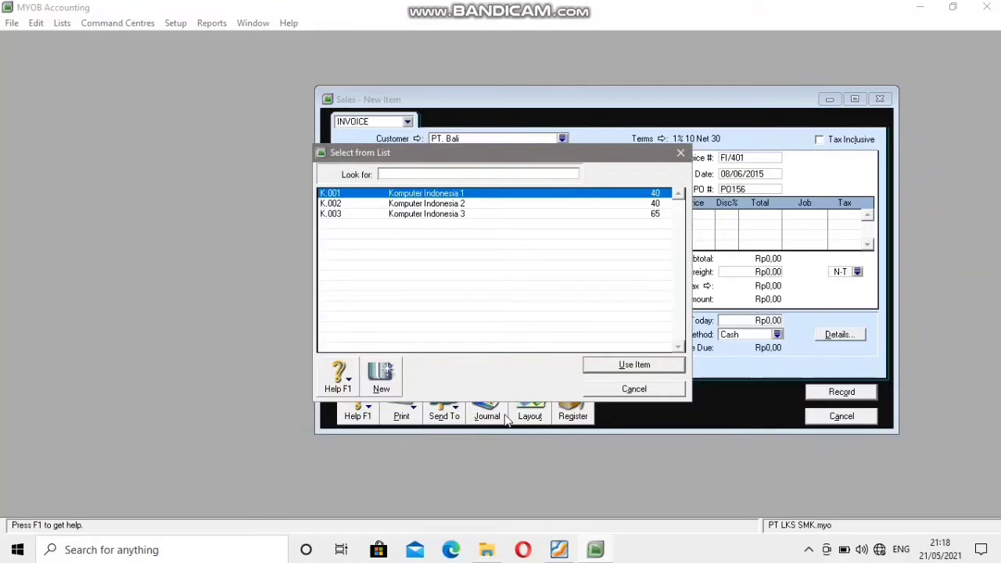
click(421, 194)
click(614, 367)
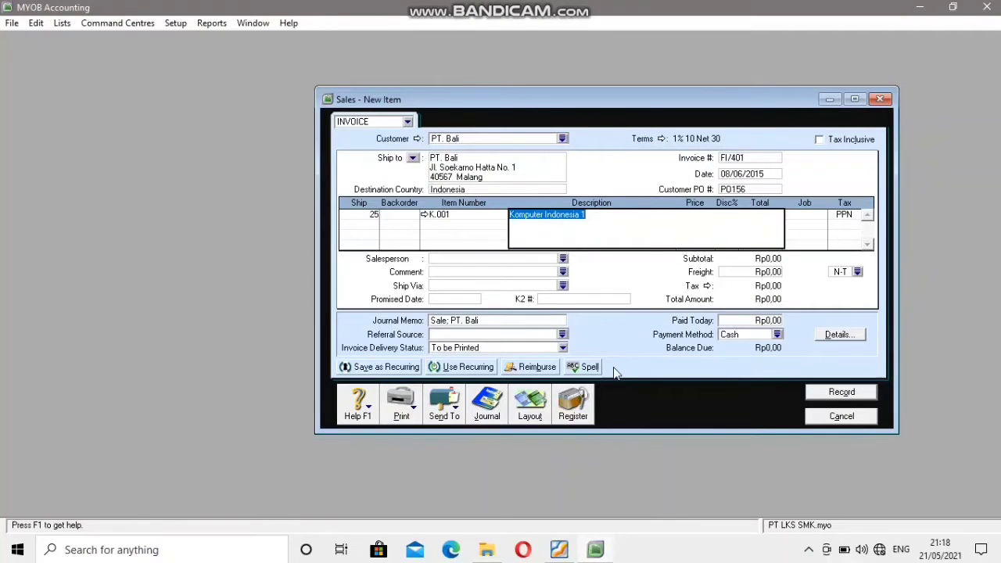
Set the unit price of the K.001 line to Rp3.650.000, as listed on the source invoice.
key(Tab)
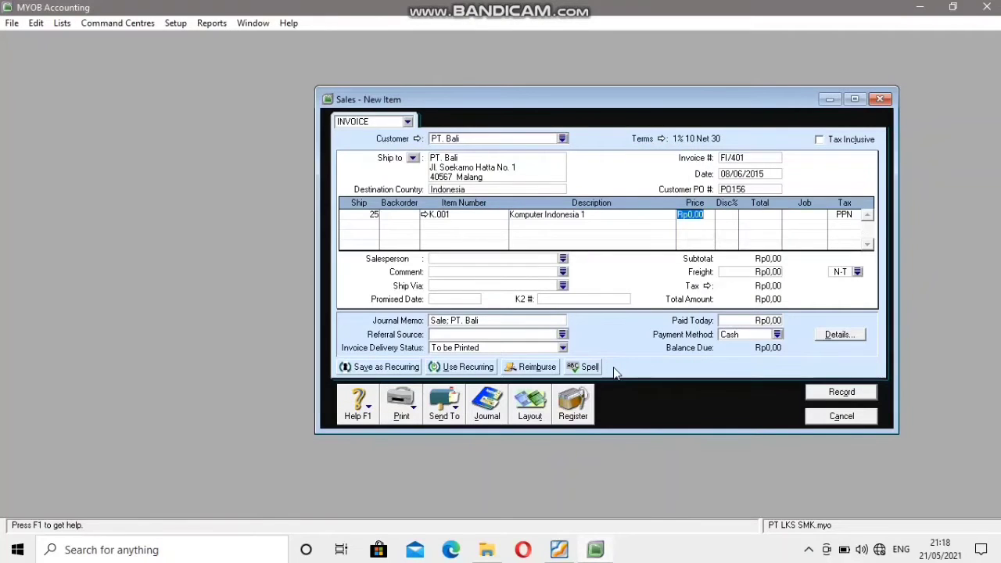
click(559, 549)
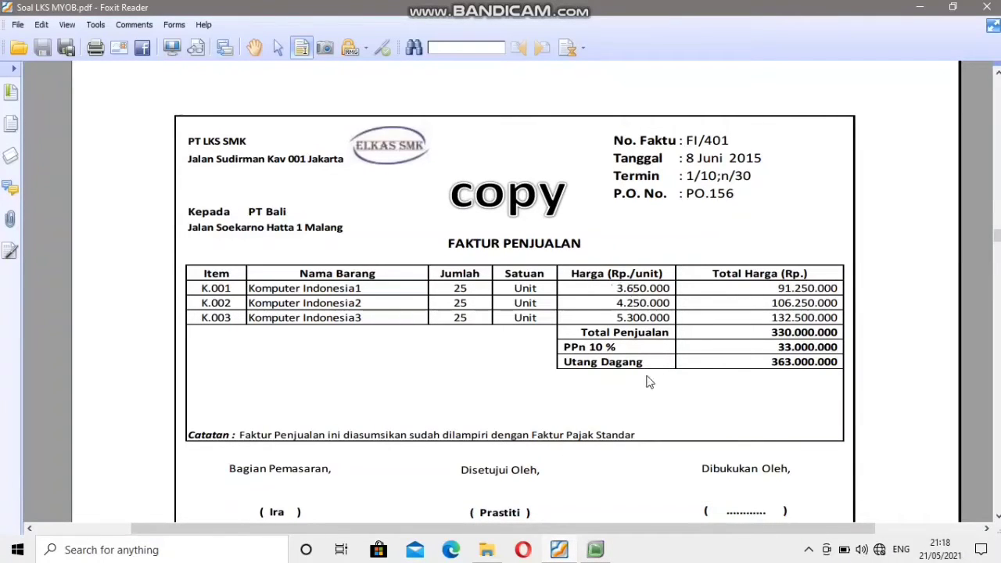
click(595, 550)
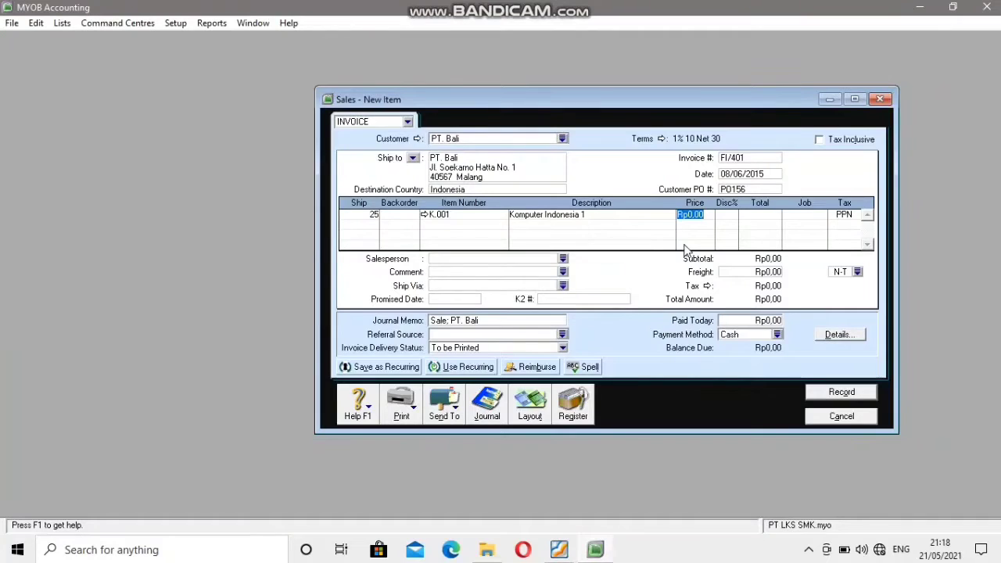
text(6)
text(36)
text(50000)
key(Tab)
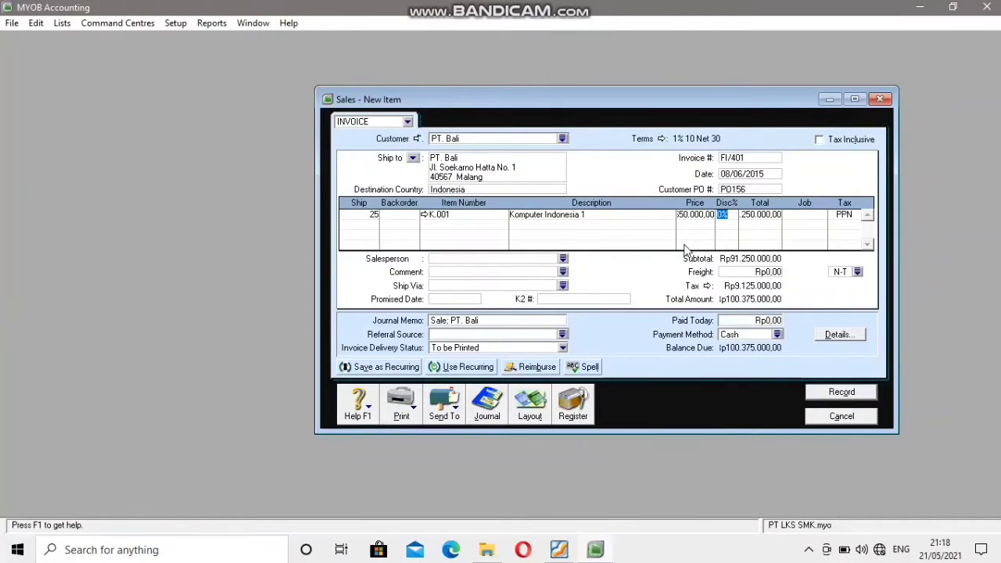
Add a second invoice line shipping 25 units of item K.002, Komputer Indonesia 2.
click(369, 225)
text(25)
key(Tab)
key(Tab)
key(Tab)
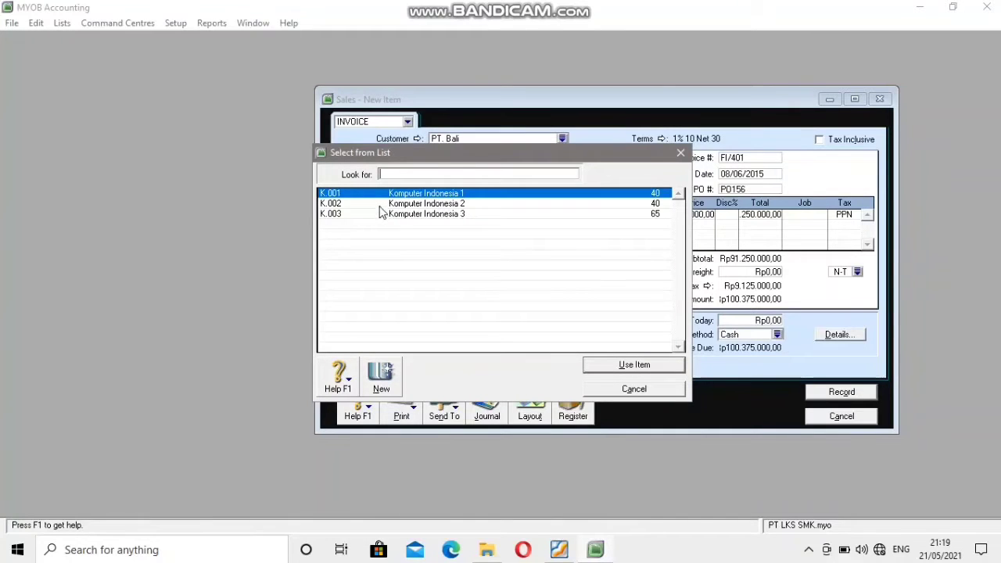
text(K.002)
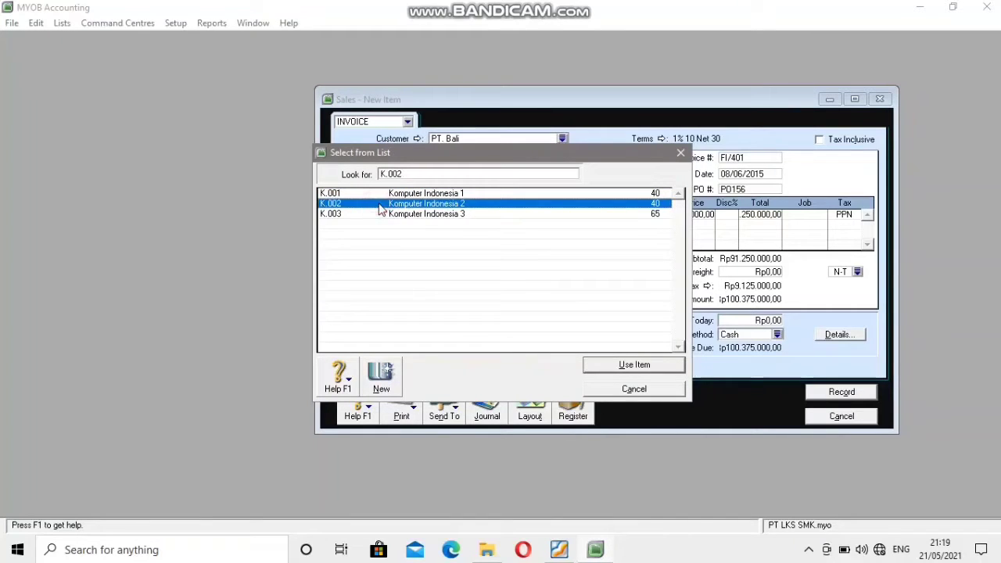
click(610, 366)
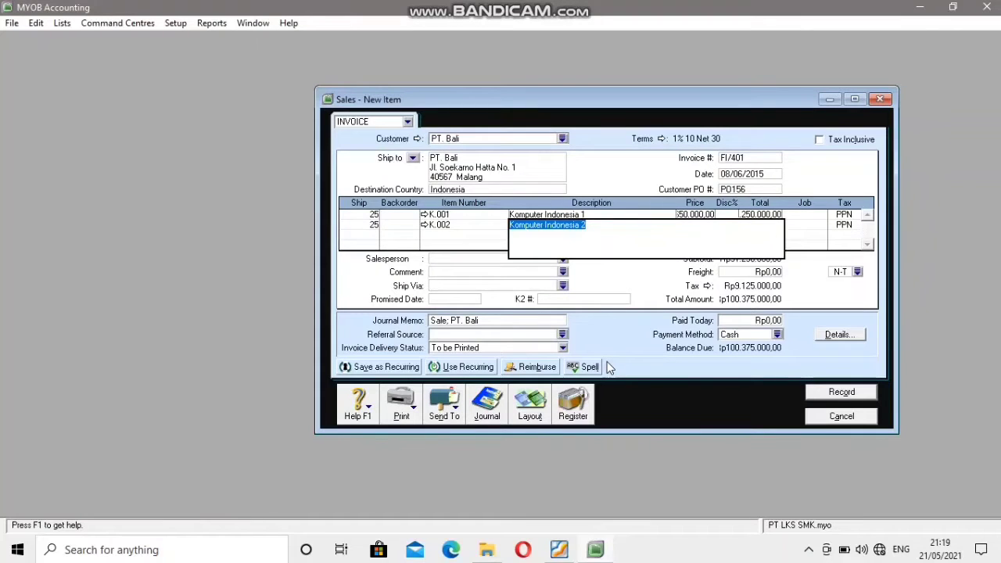
Set the unit price of the K.002 line to Rp4.250.000, as listed on the source invoice.
key(Tab)
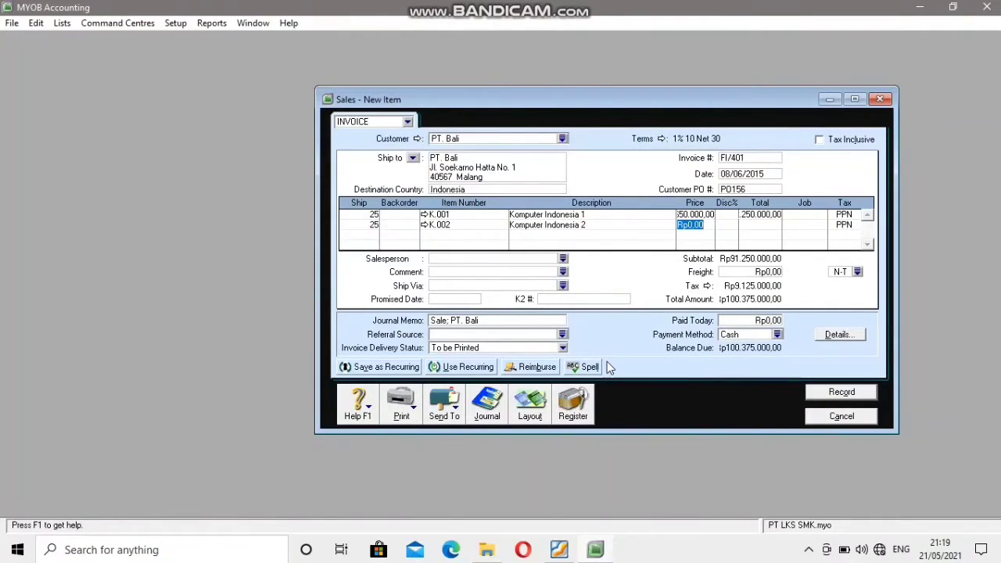
click(558, 550)
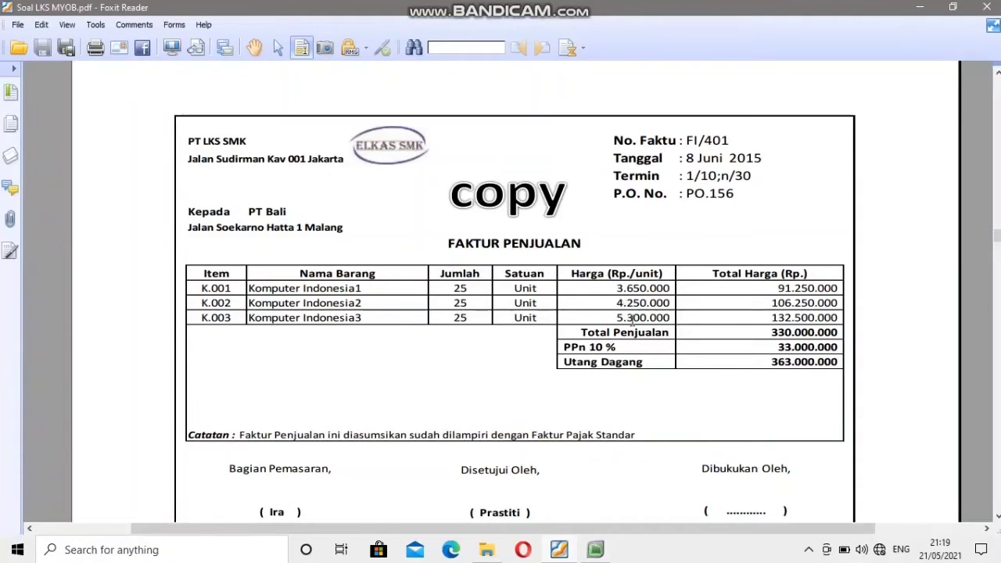
click(598, 549)
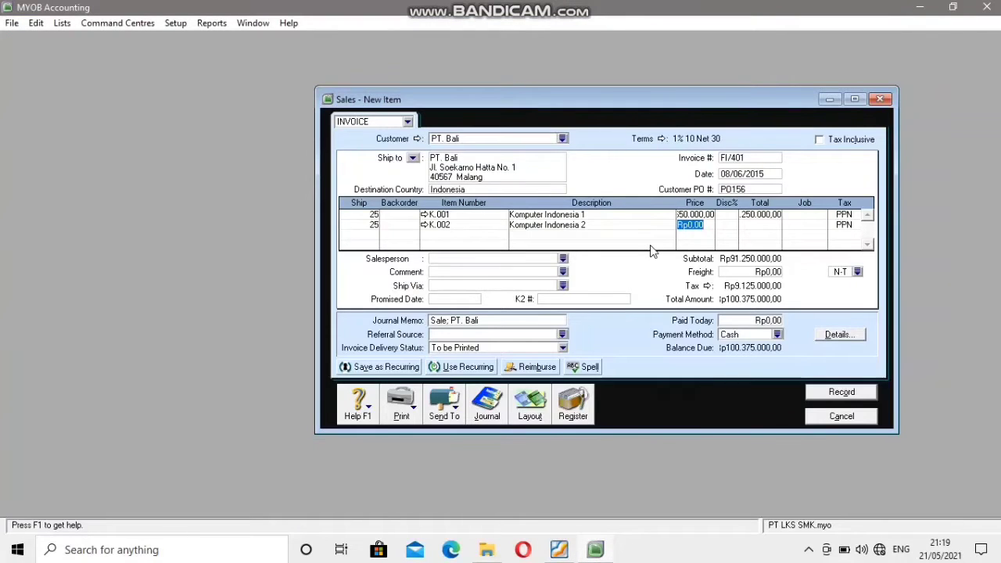
text(4250000)
key(Tab)
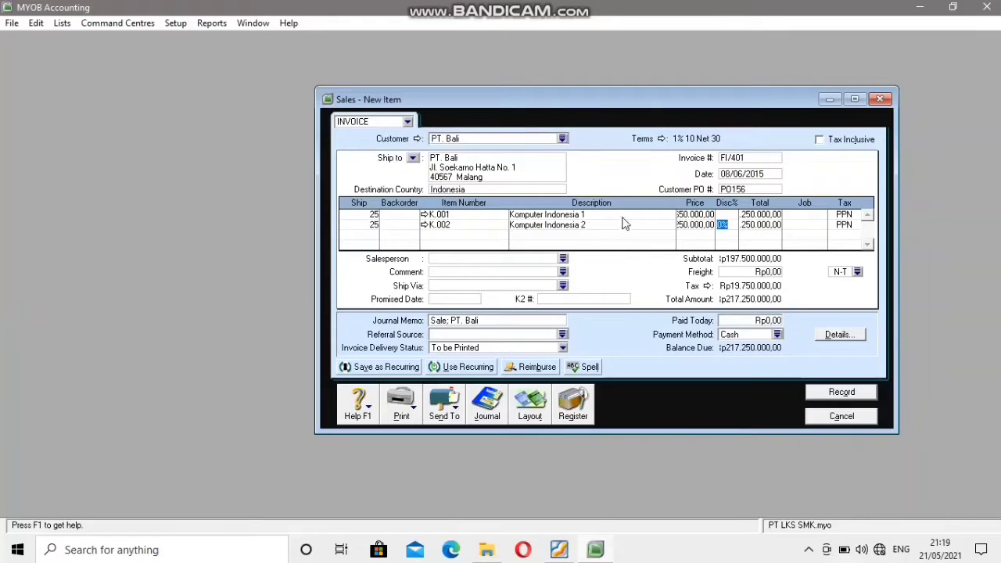
Add a third invoice line shipping 25 units of item K.003, Komputer Indonesia 3.
click(351, 235)
key(Tab)
key(Tab)
key(Tab)
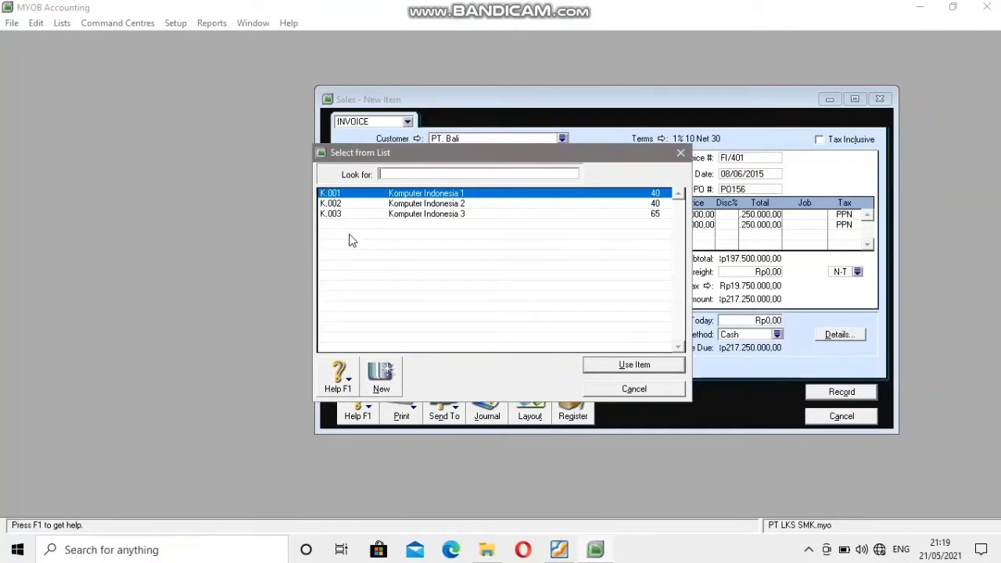
text(K.003)
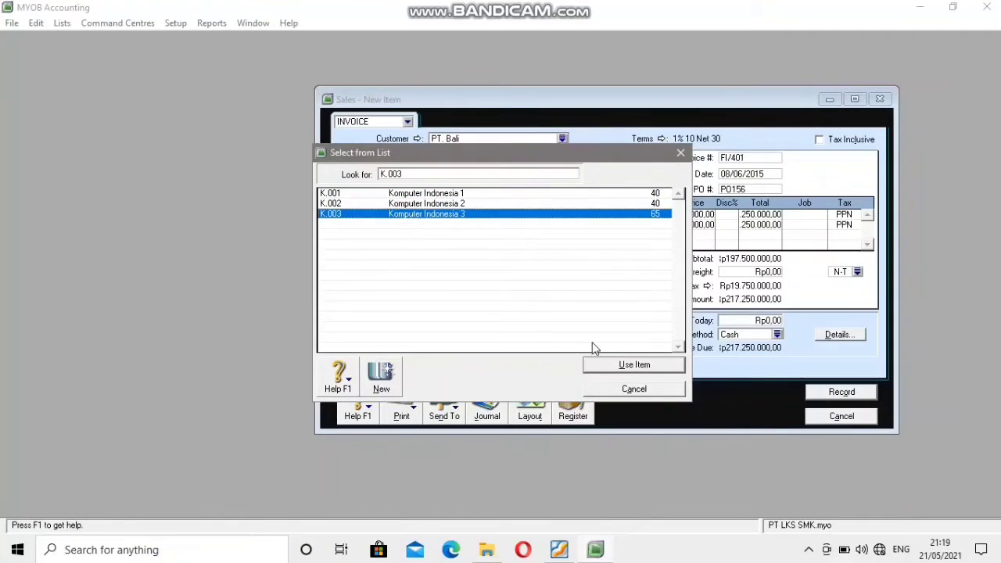
click(630, 368)
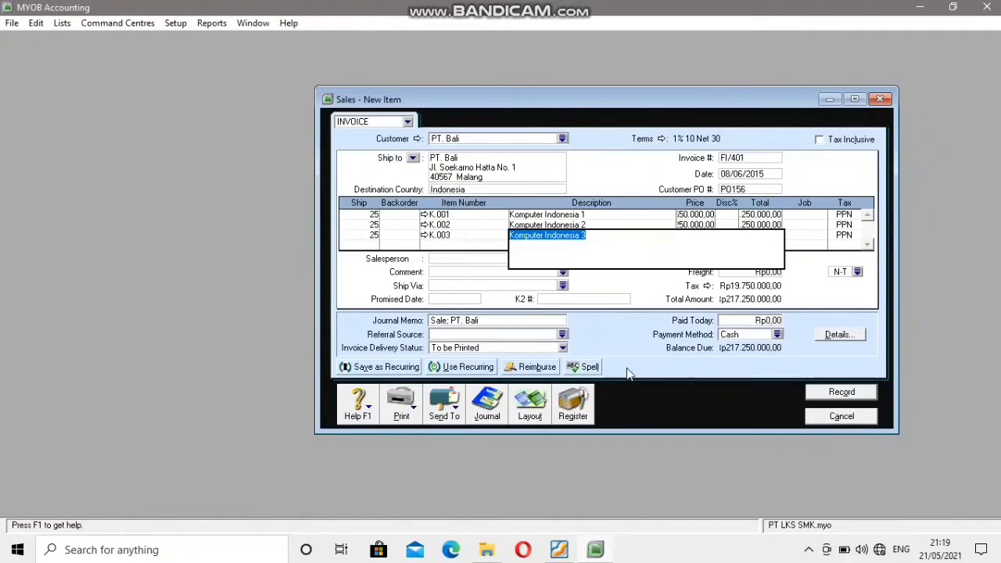
Set the unit price of the K.003 line to Rp5.300.000, as listed on the source invoice.
key(Tab)
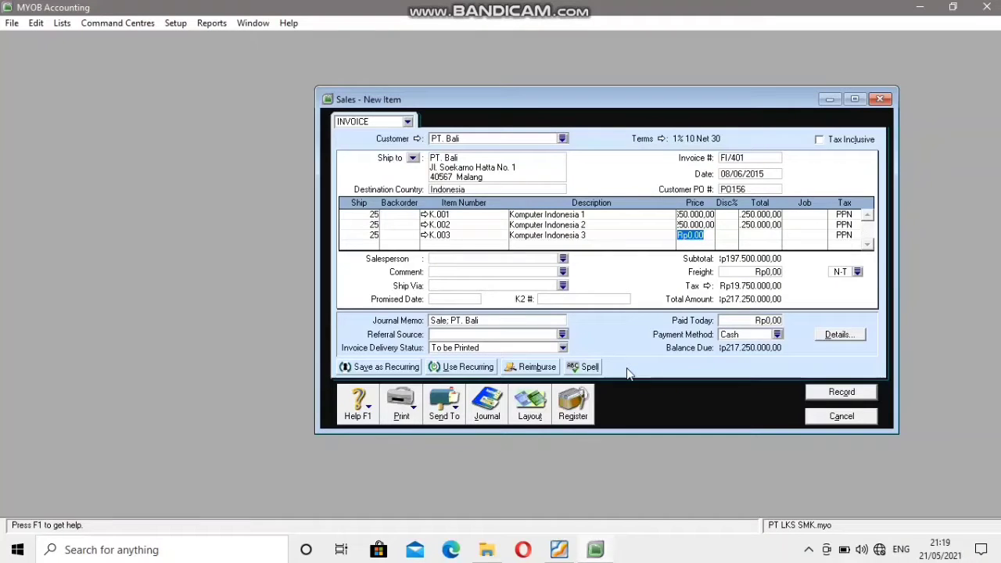
click(559, 550)
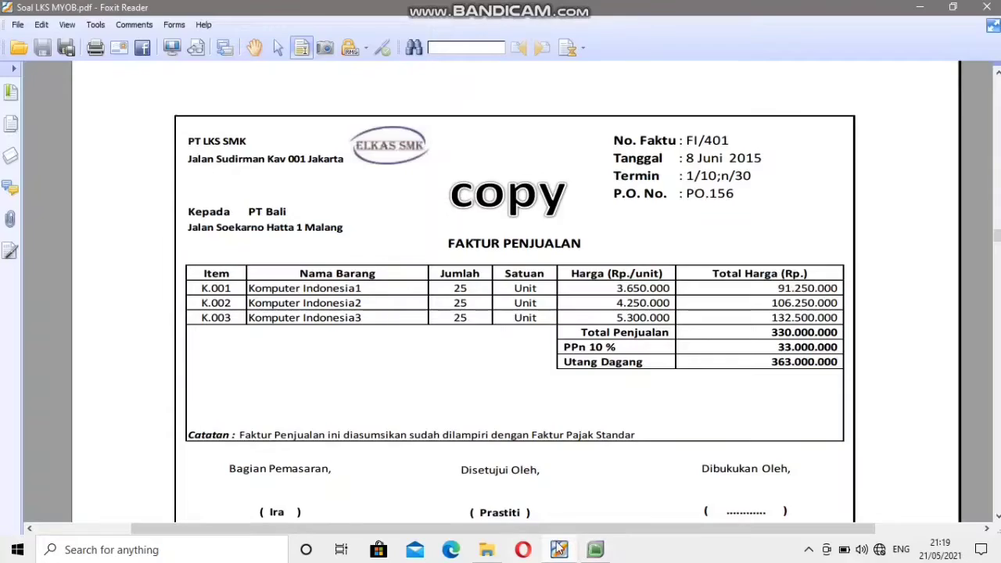
click(596, 550)
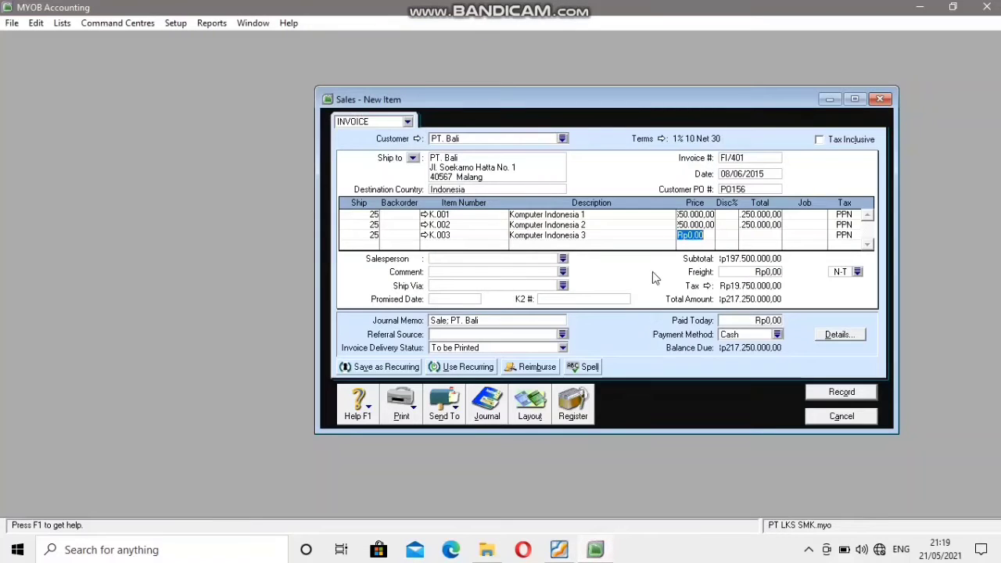
text(5300000)
key(Tab)
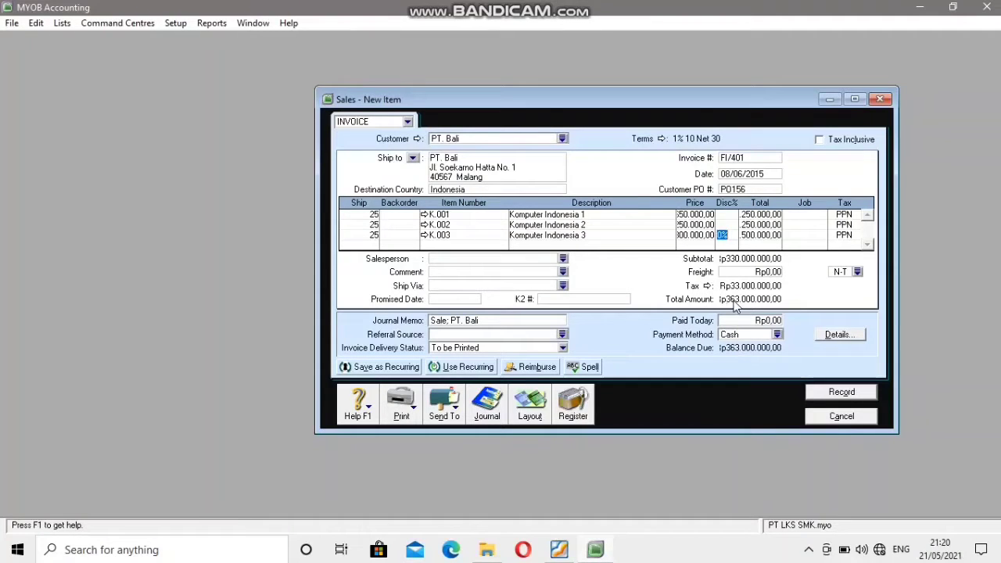
Check the PT. Bali invoice FI/401 against the source PDF, record it ignoring all spelling suggestions, and close the sales entry window.
click(558, 550)
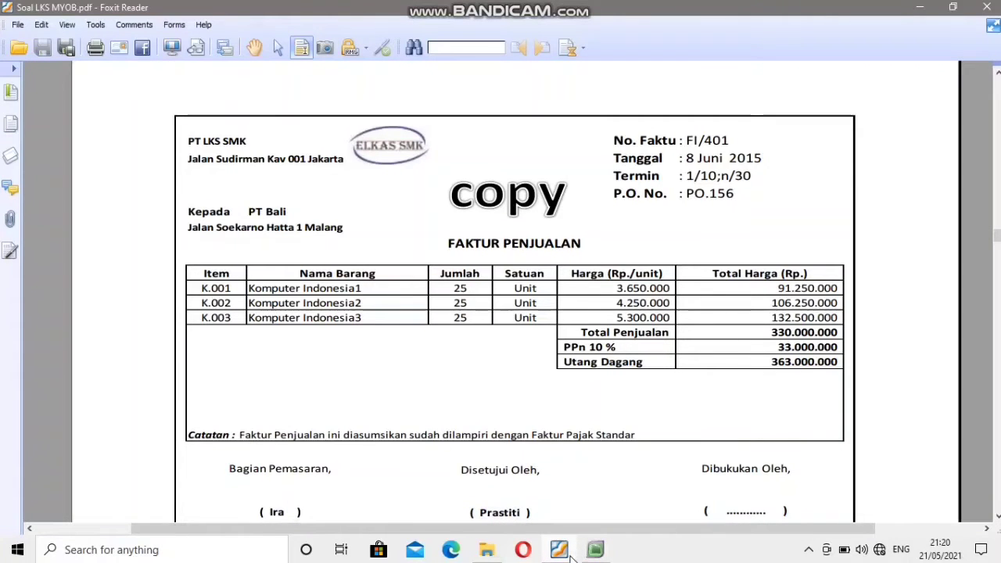
click(595, 549)
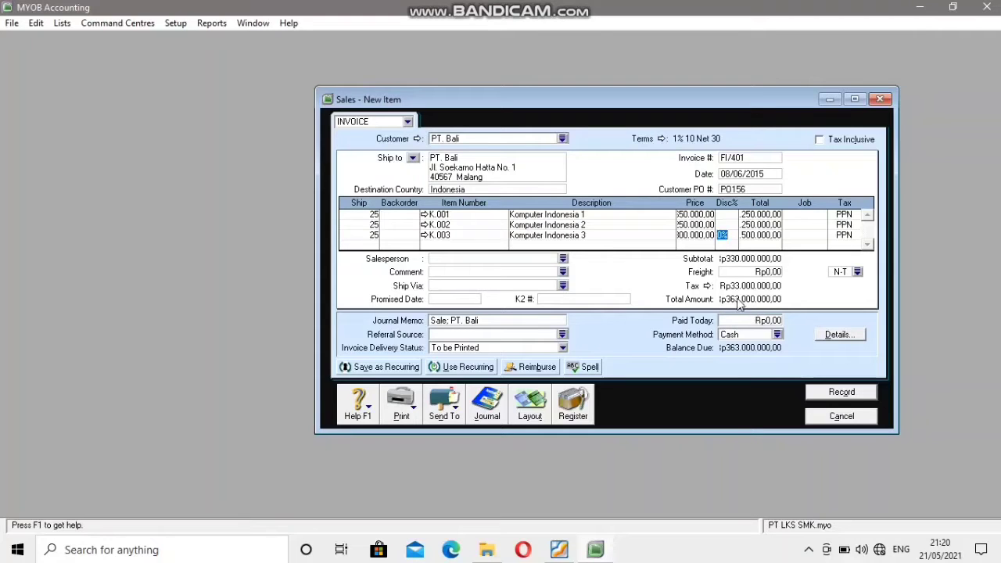
click(837, 395)
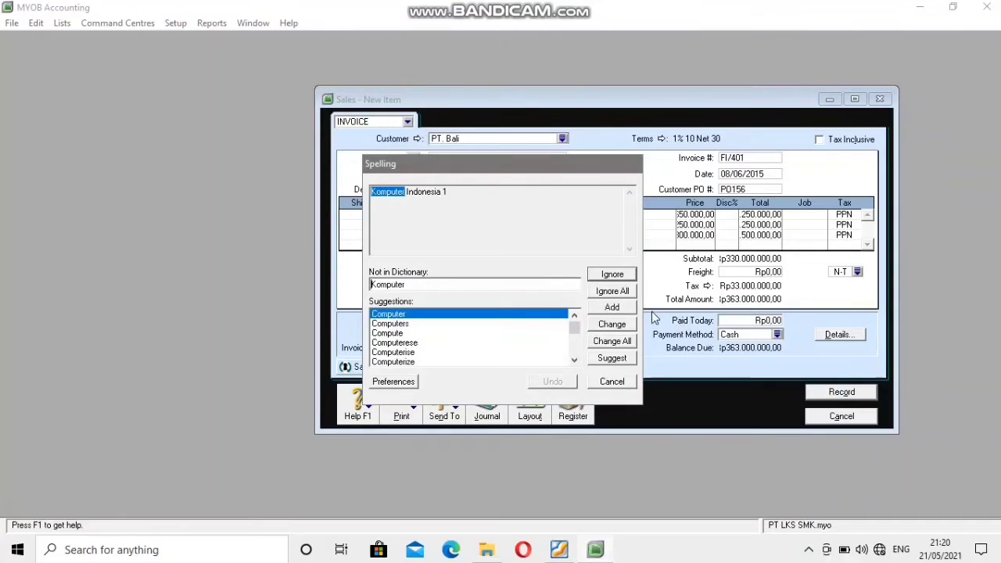
click(613, 293)
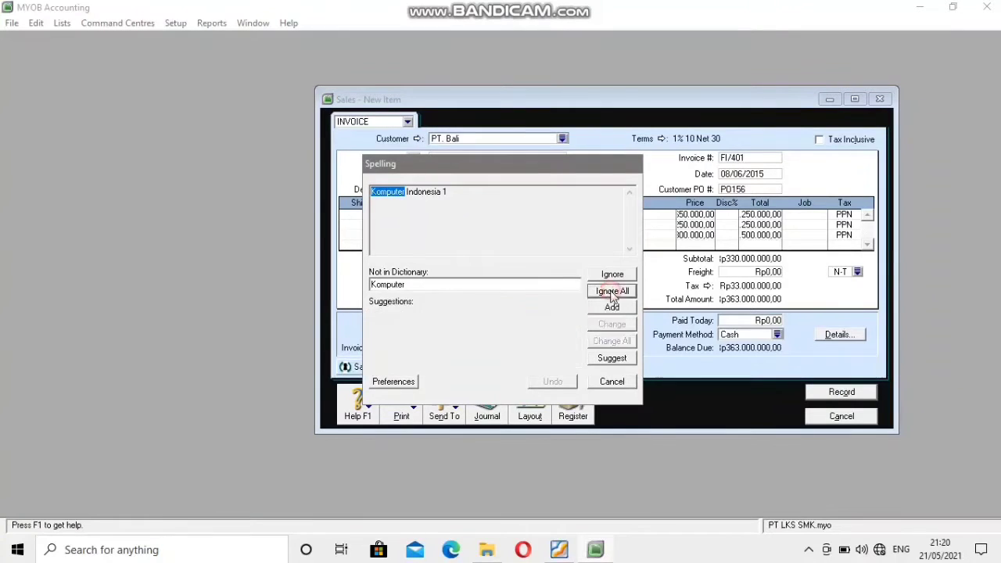
click(830, 417)
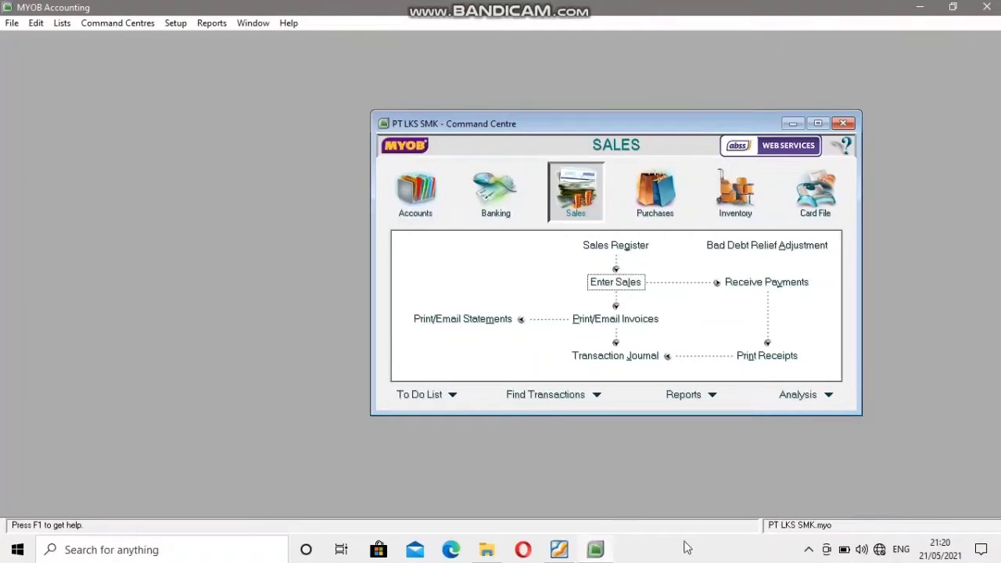
Consult cash voucher BKK.003 in the PDF, and start a Spend Money entry in MYOB paid from account 1-1102 Bank BNI Syariah.
click(559, 551)
scroll(411, 375, down, 10)
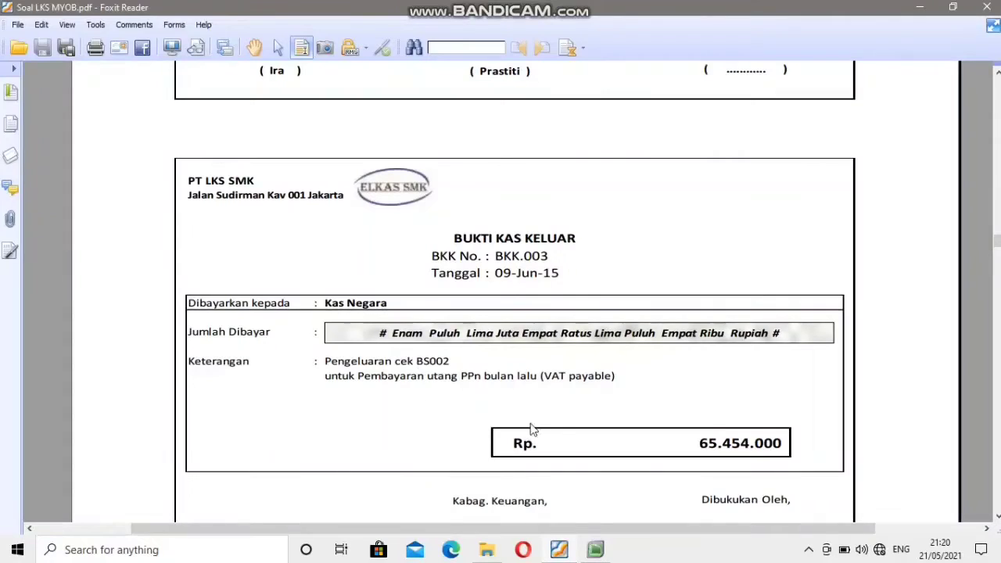
click(595, 550)
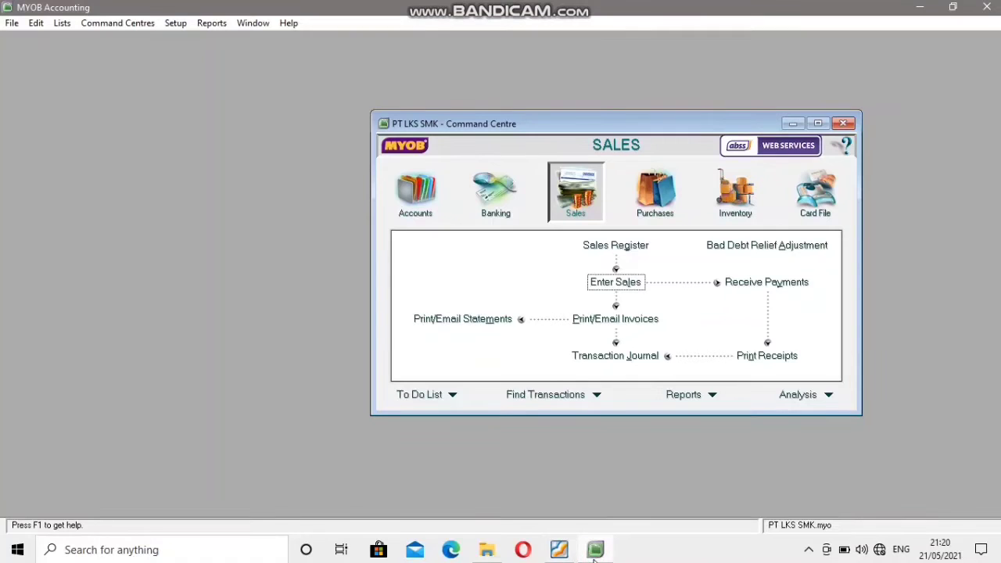
click(479, 203)
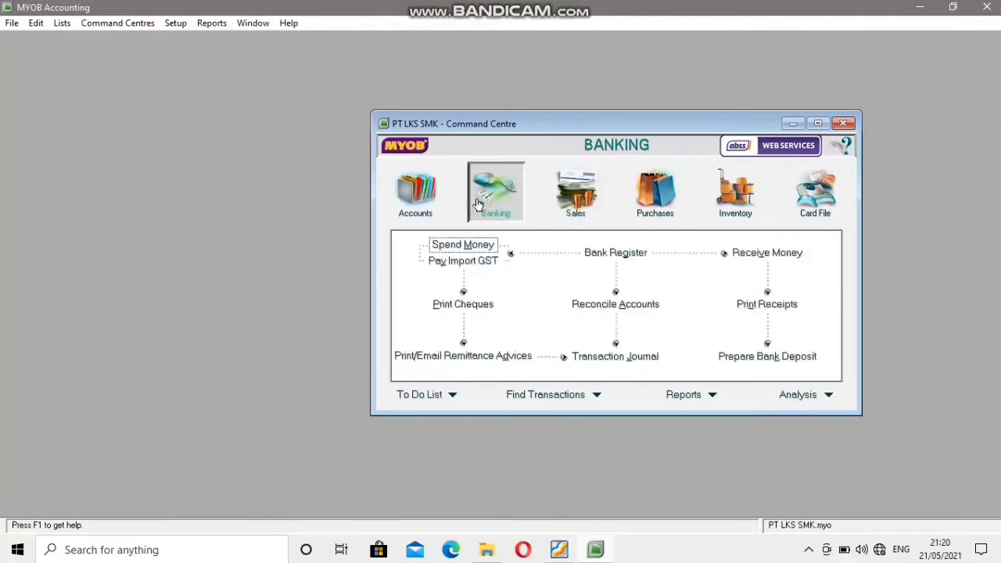
click(481, 246)
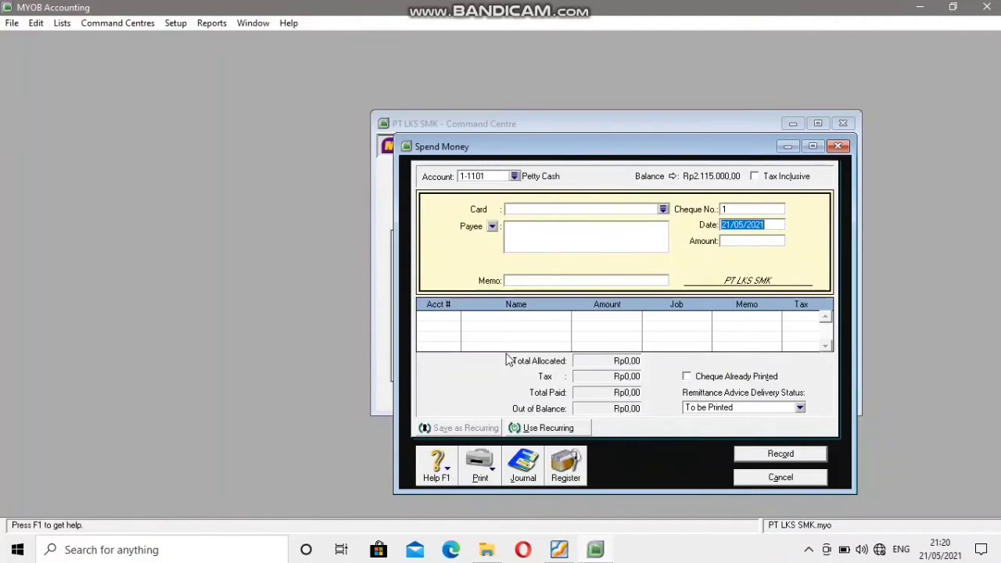
click(514, 177)
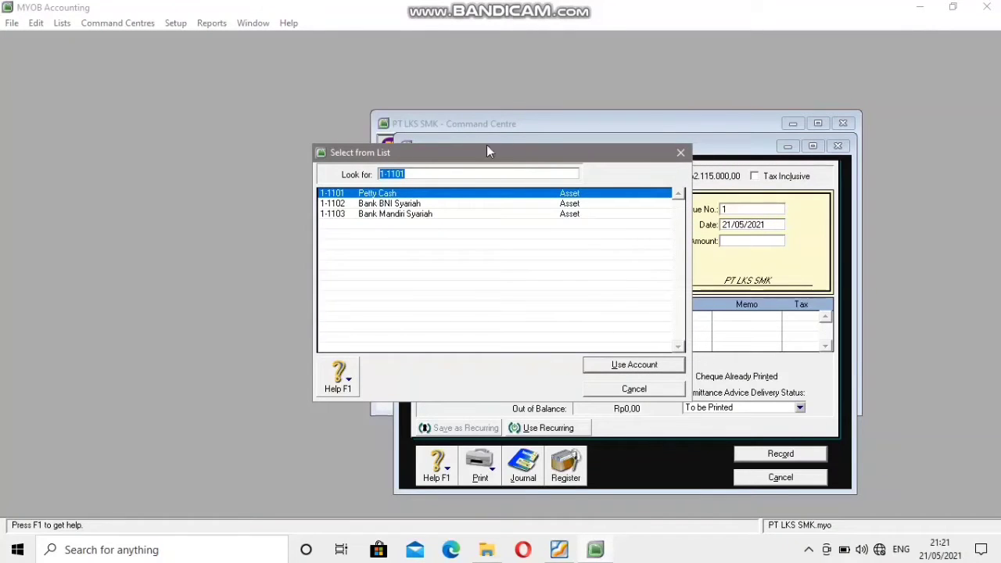
click(417, 206)
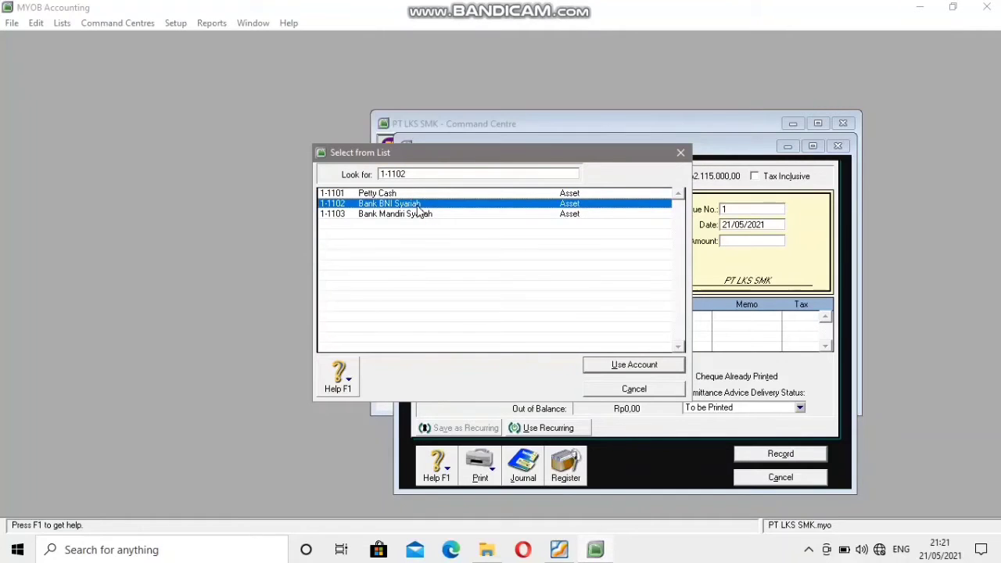
click(601, 369)
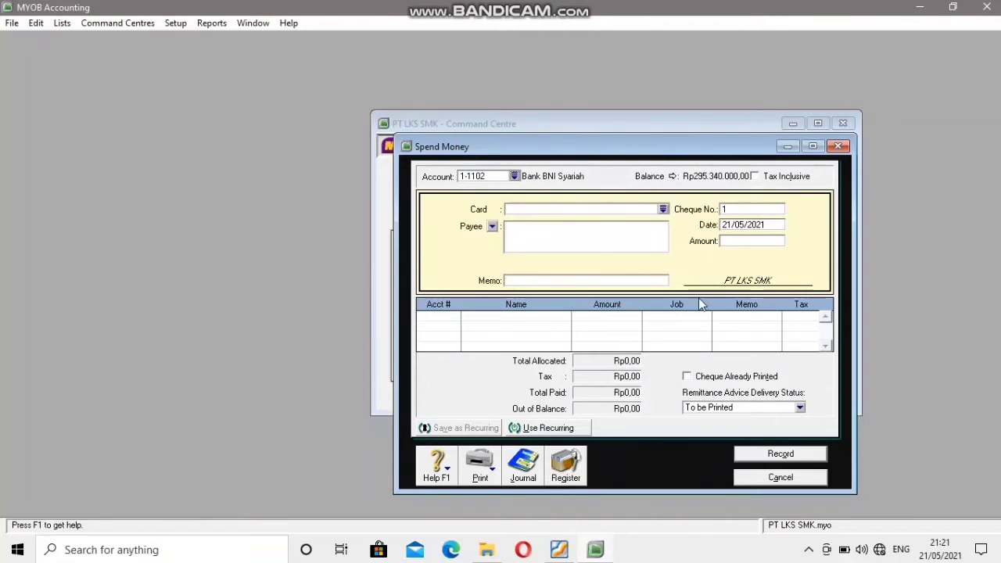
Set the cheque number of the payment to BKK003, taken from the voucher in the PDF.
click(560, 550)
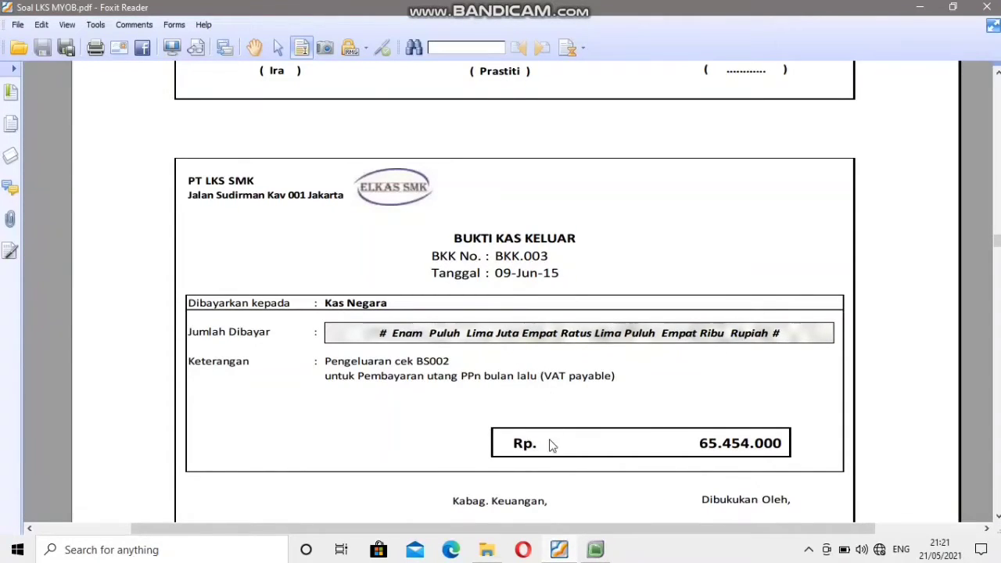
click(594, 551)
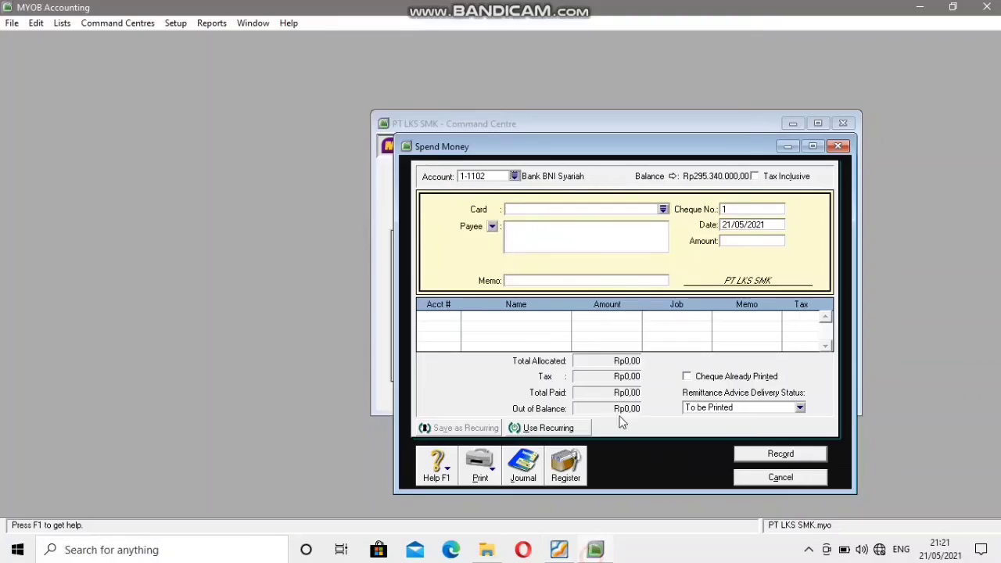
click(726, 210)
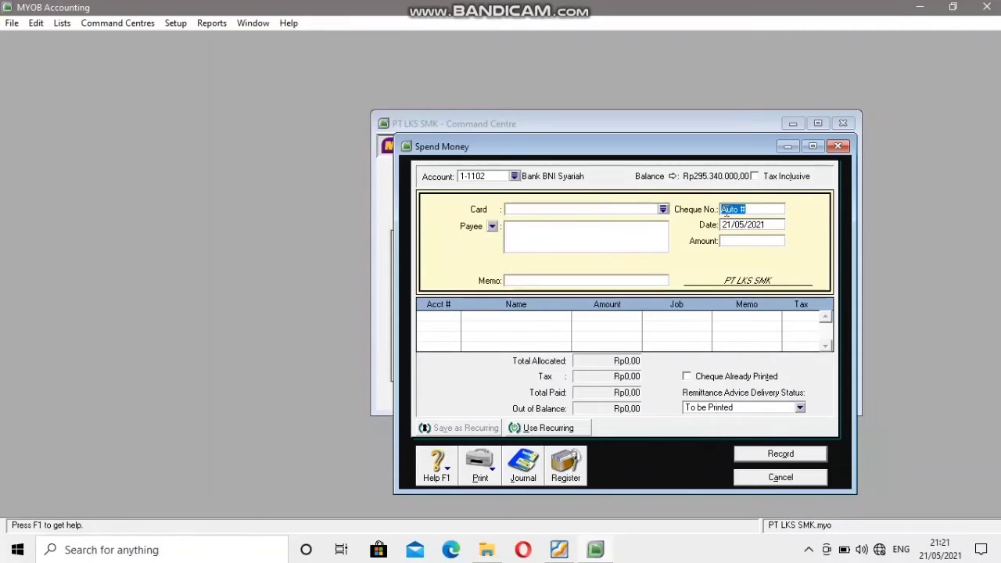
text(BKK003)
Set the payment date to 09/06/2015, matching the date on the source voucher.
click(732, 226)
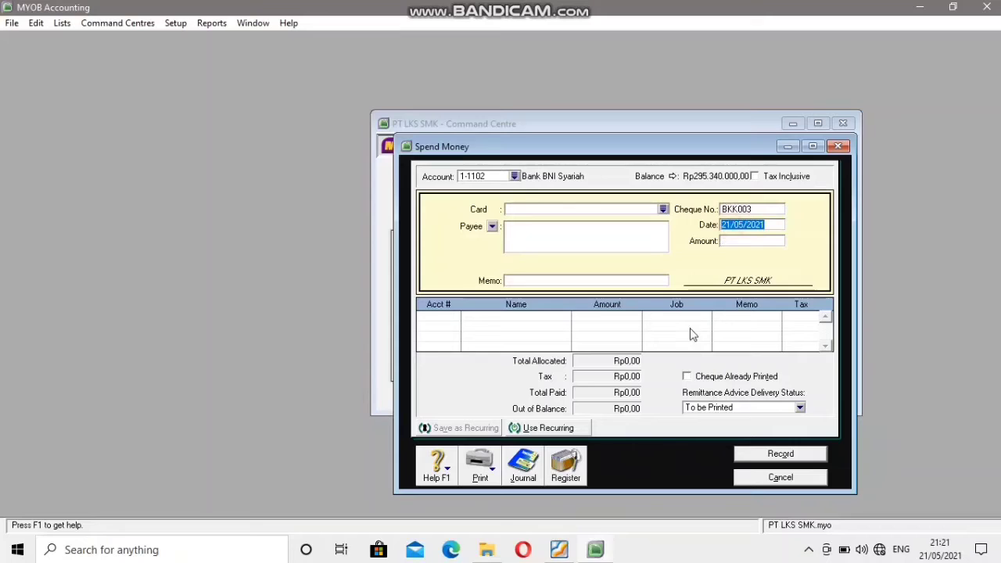
click(555, 552)
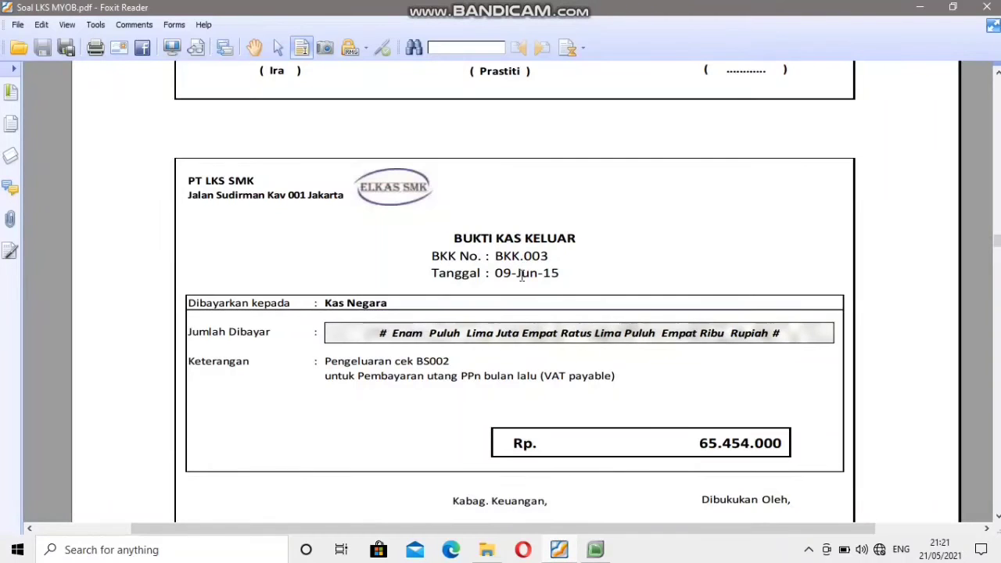
click(596, 550)
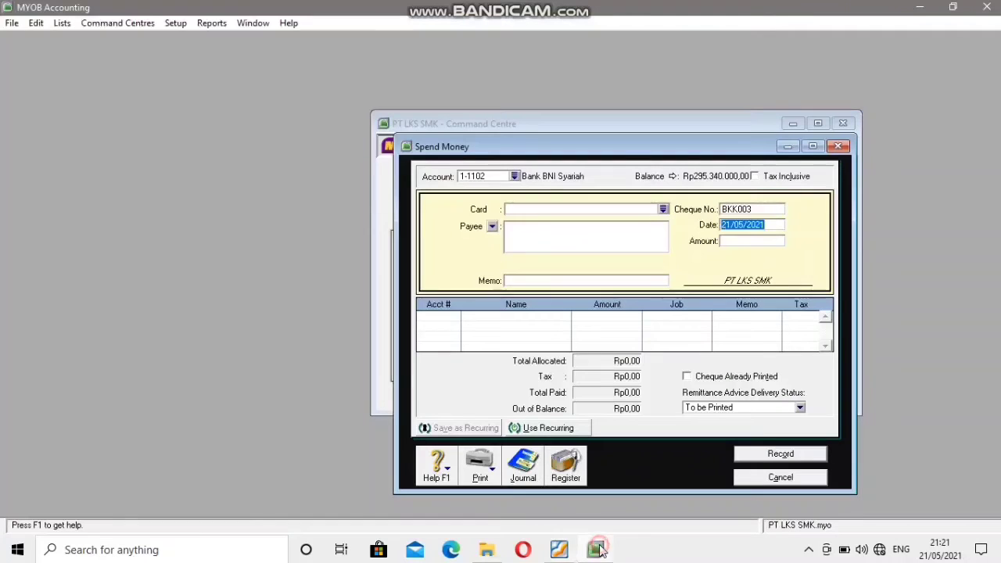
click(731, 225)
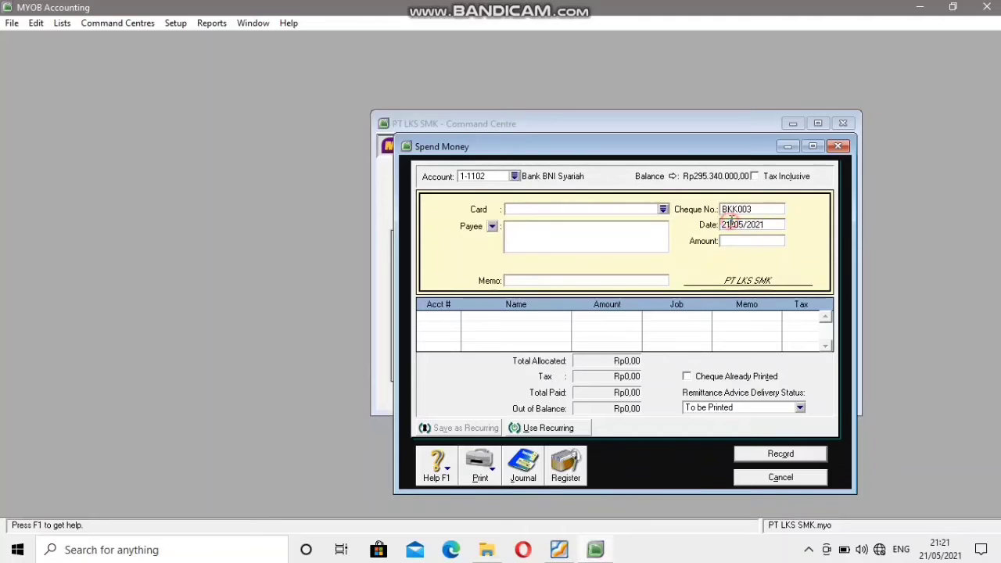
drag(730, 225, 722, 226)
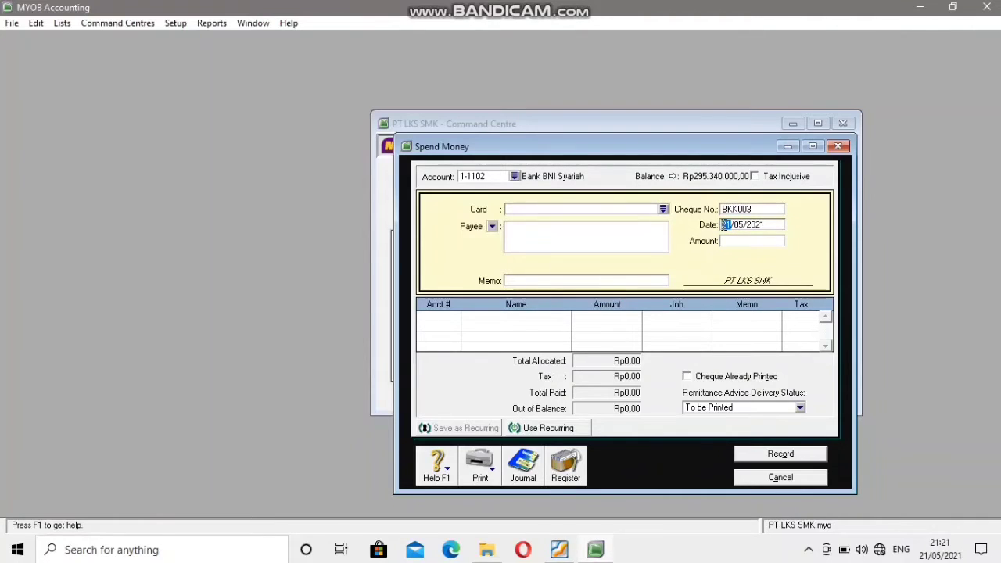
text(09)
key(BackSpace)
text(6)
click(760, 224)
key(BackSpace)
text(5)
Set the payment amount to Rp65.454.000, as stated on the voucher in the PDF.
click(558, 549)
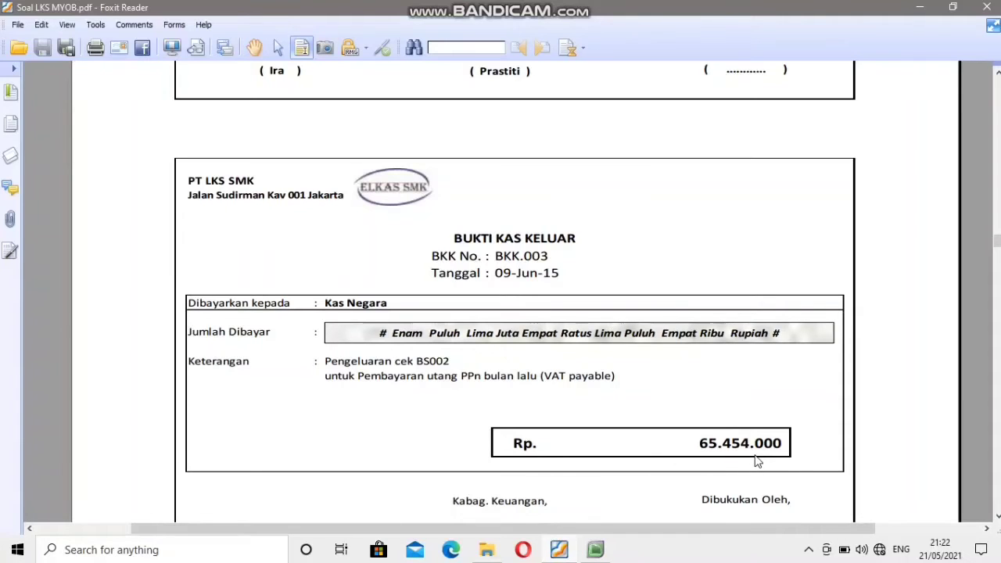
mouse_move(595, 550)
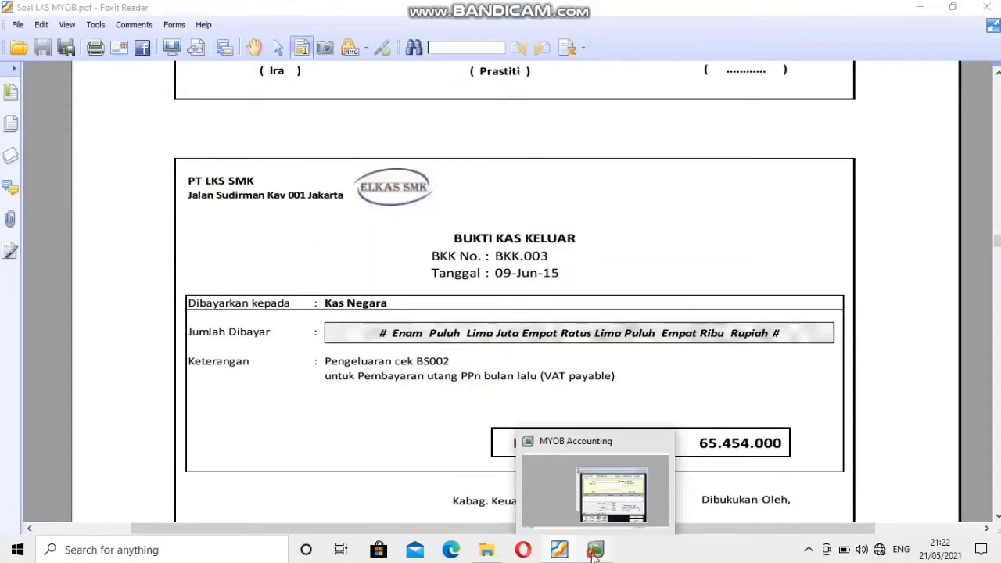
click(608, 435)
click(732, 242)
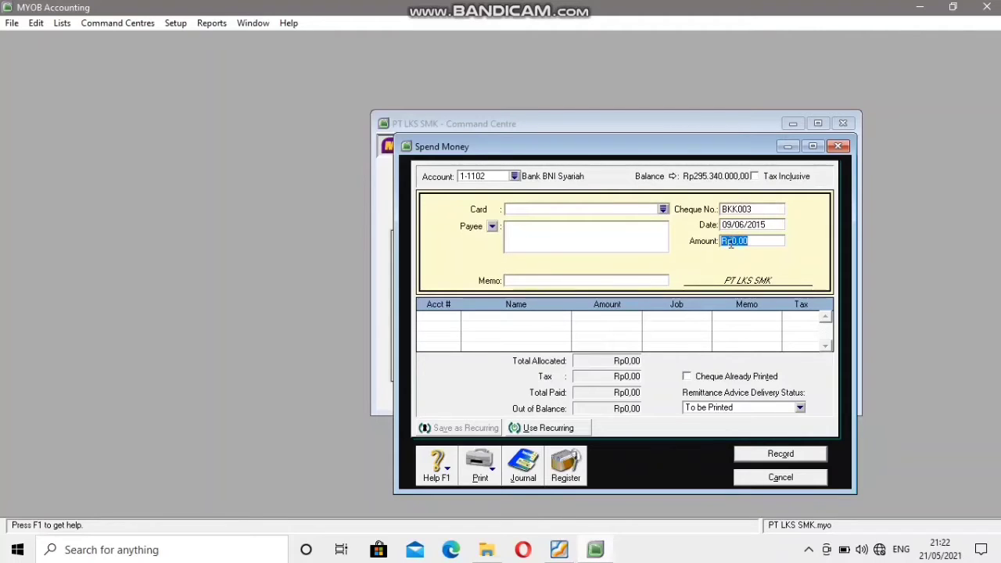
text(85)
text(454)
text(000)
Allocate the payment to account 2-1204 Value Added Tax - Payable and record the transaction.
click(439, 317)
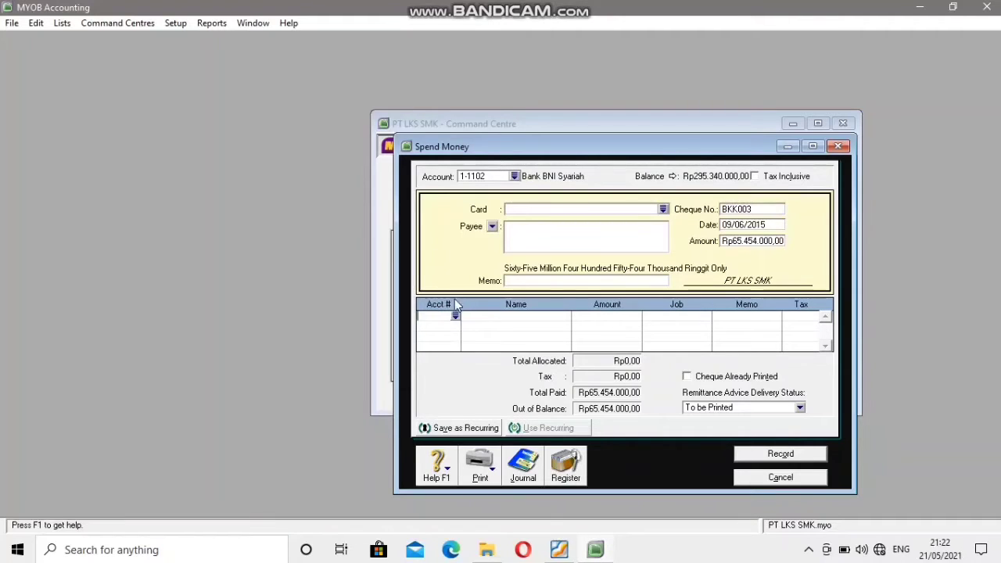
click(455, 317)
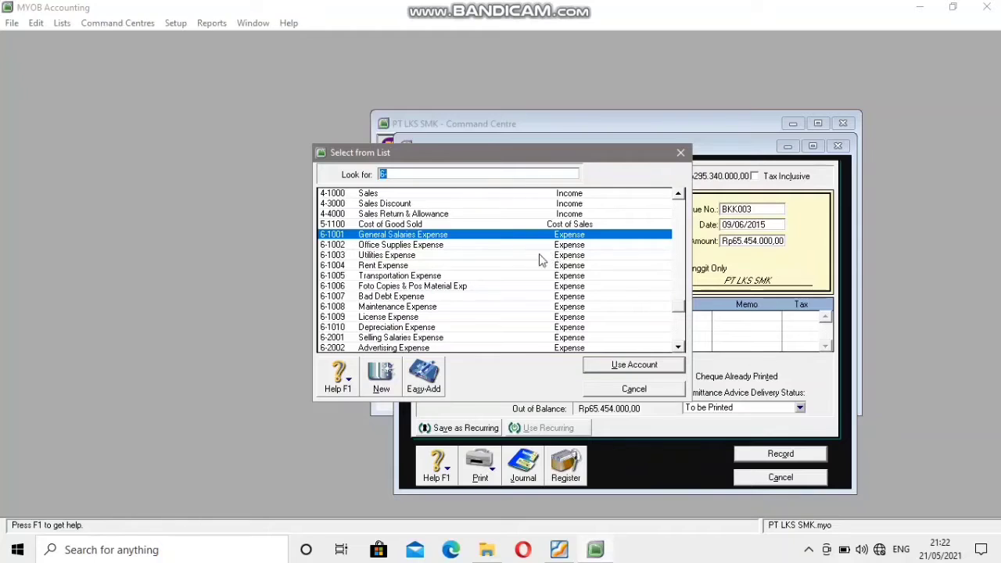
scroll(405, 253, up, 4)
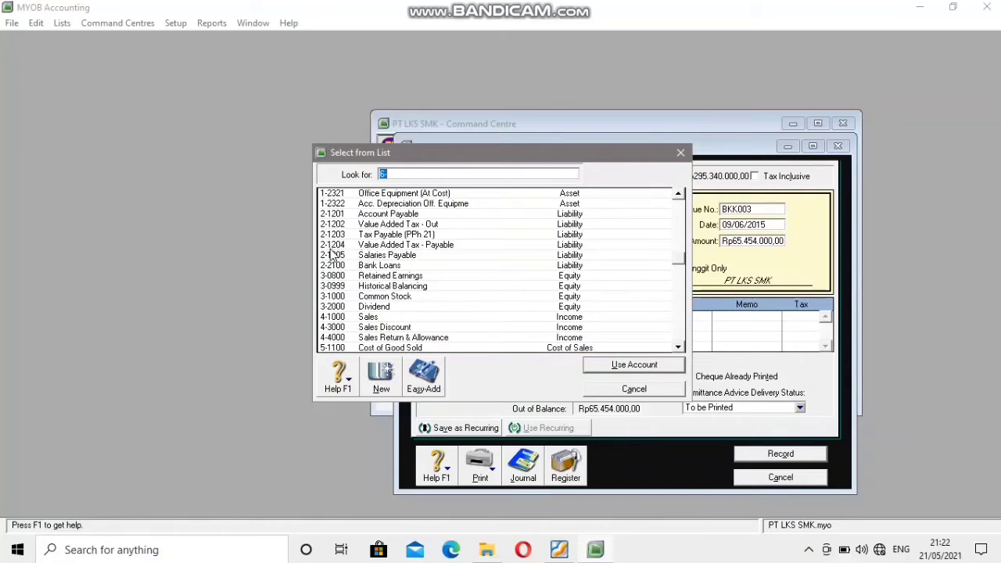
click(330, 246)
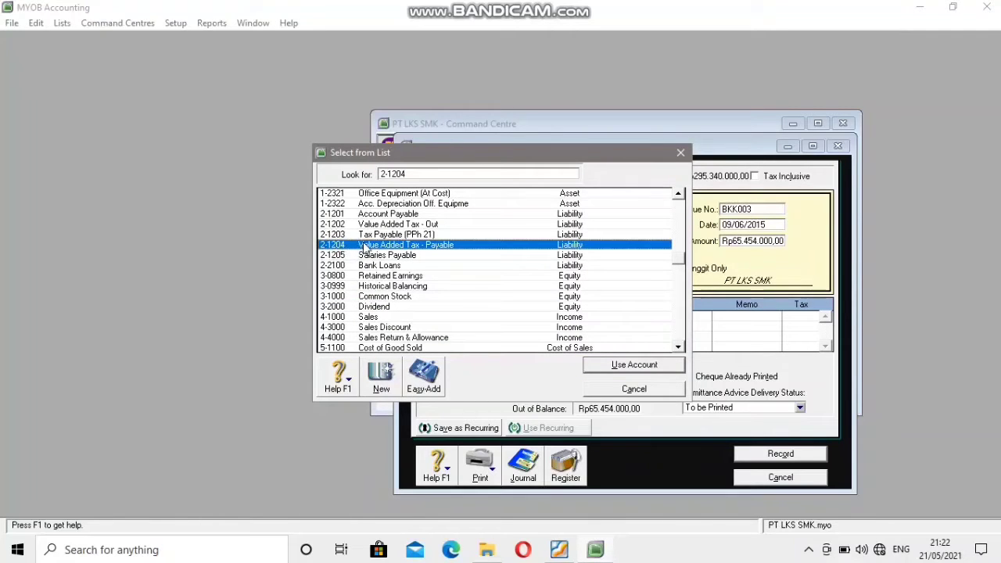
click(634, 365)
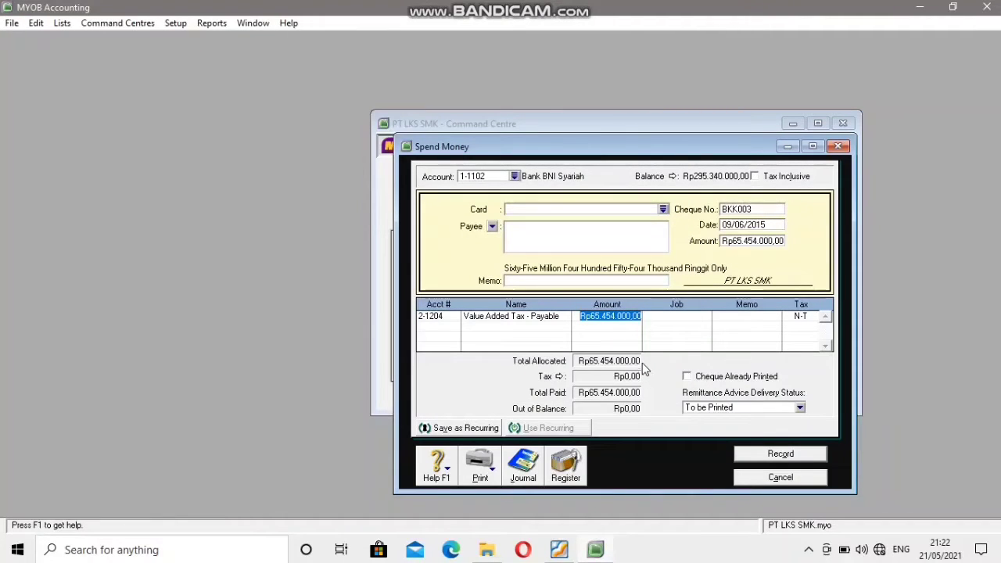
click(758, 458)
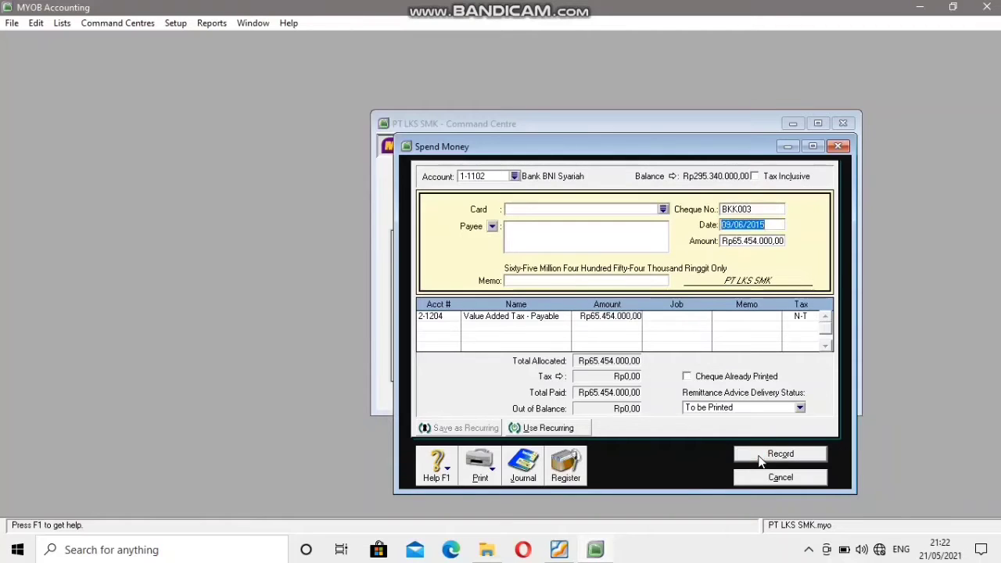
mouse_move(476, 3)
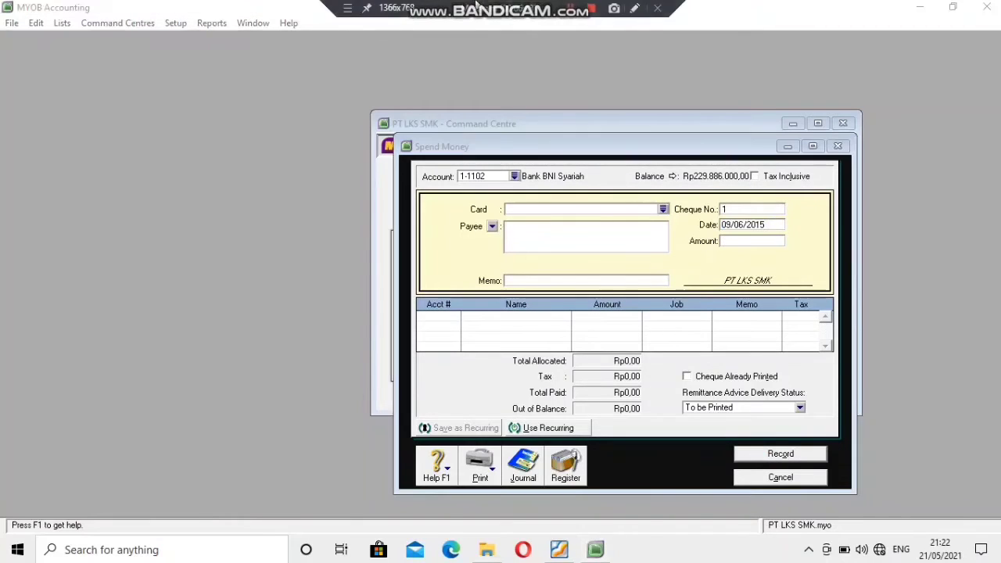
click(571, 8)
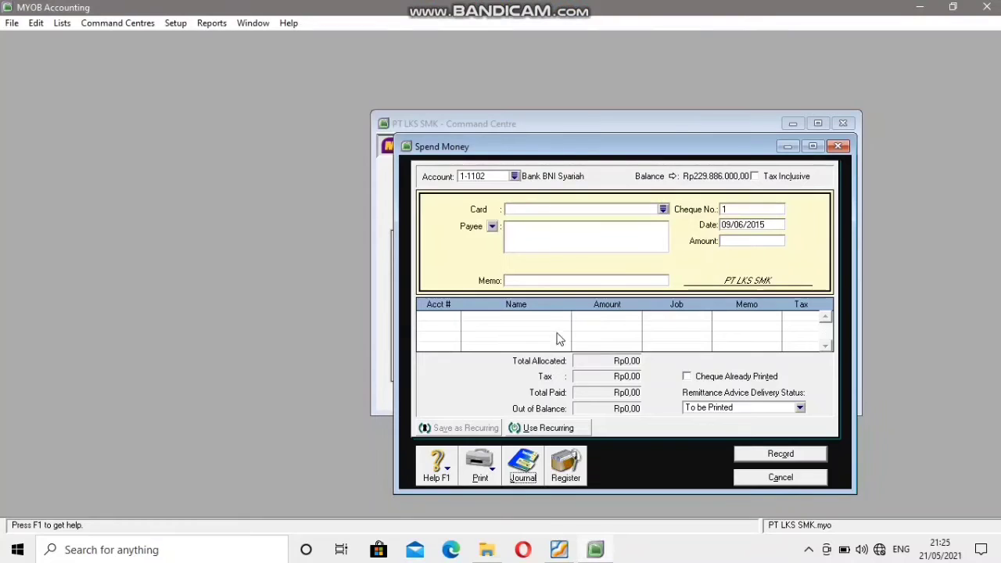
Review the FI/401 and BKK003 entries among all transactions in the Transaction Journal, closing it and the Spend Money window when done.
click(534, 468)
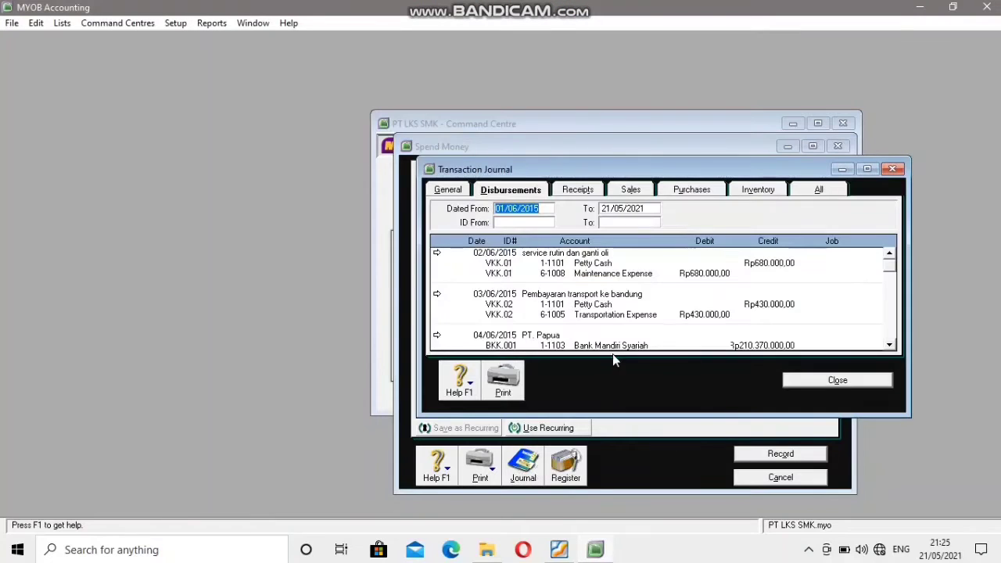
click(806, 196)
scroll(755, 294, down, 15)
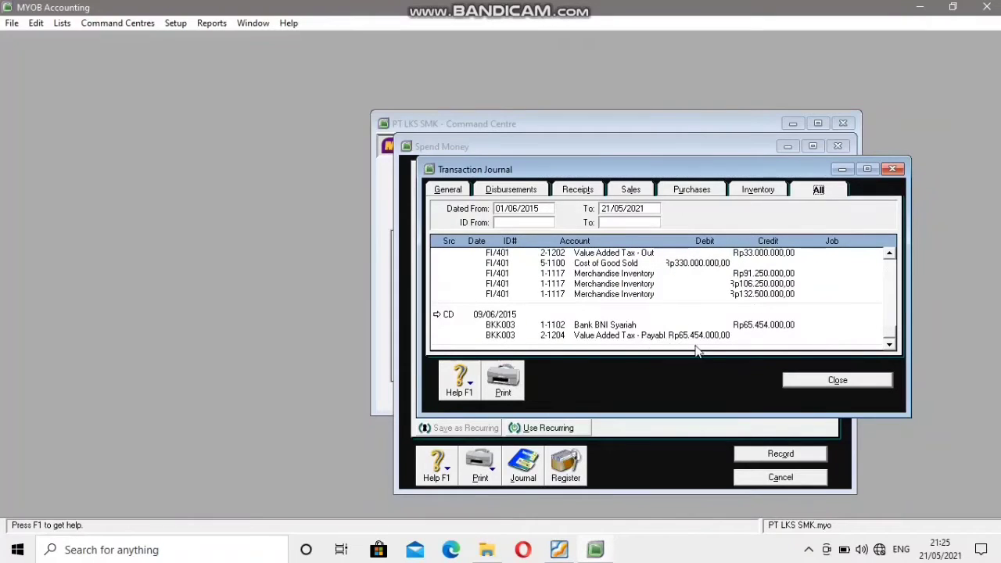
click(833, 381)
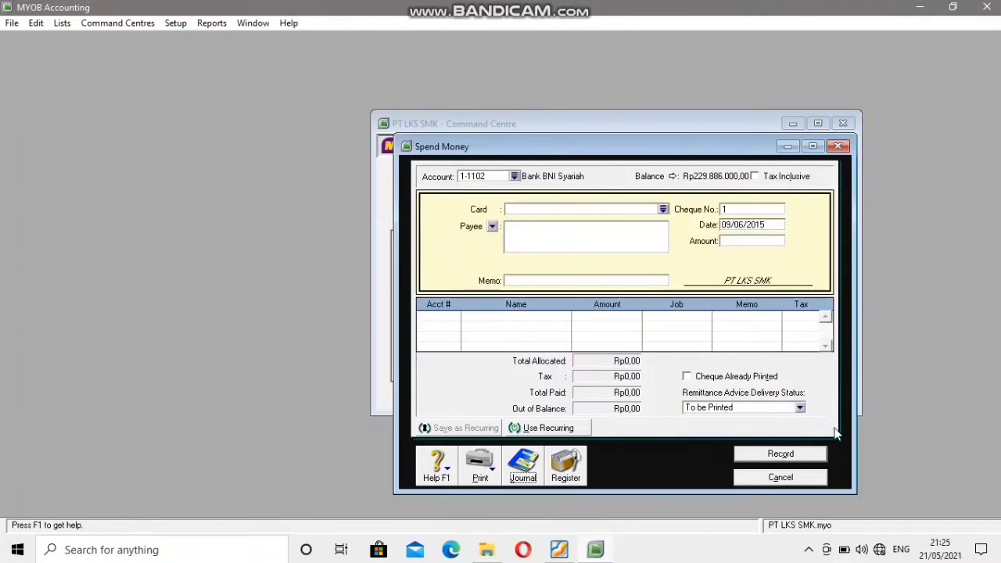
click(799, 478)
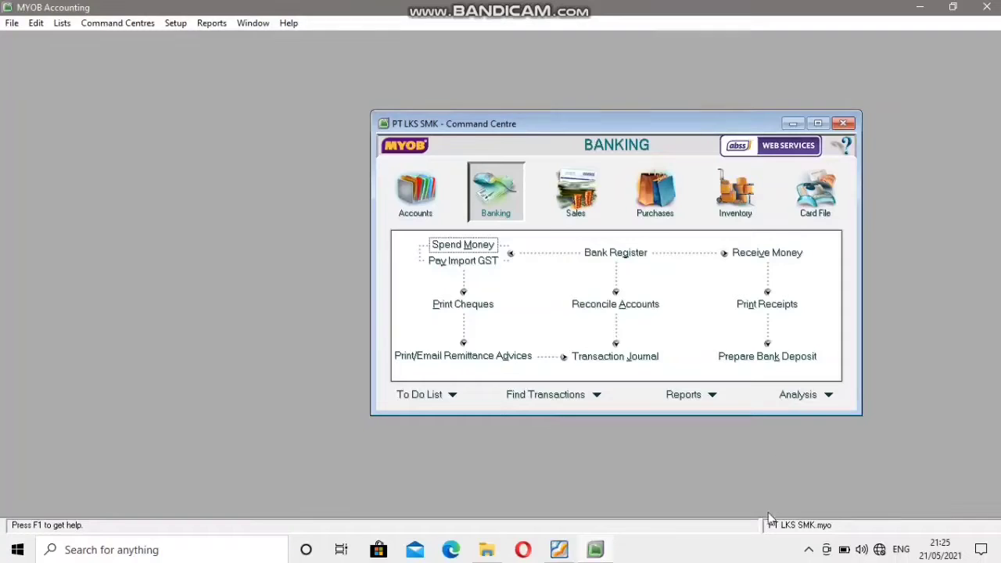
Consult cash receipt voucher BKM 002 from PT Bali in the PDF and open the Receive Payments form in MYOB.
click(559, 549)
scroll(490, 400, down, 8)
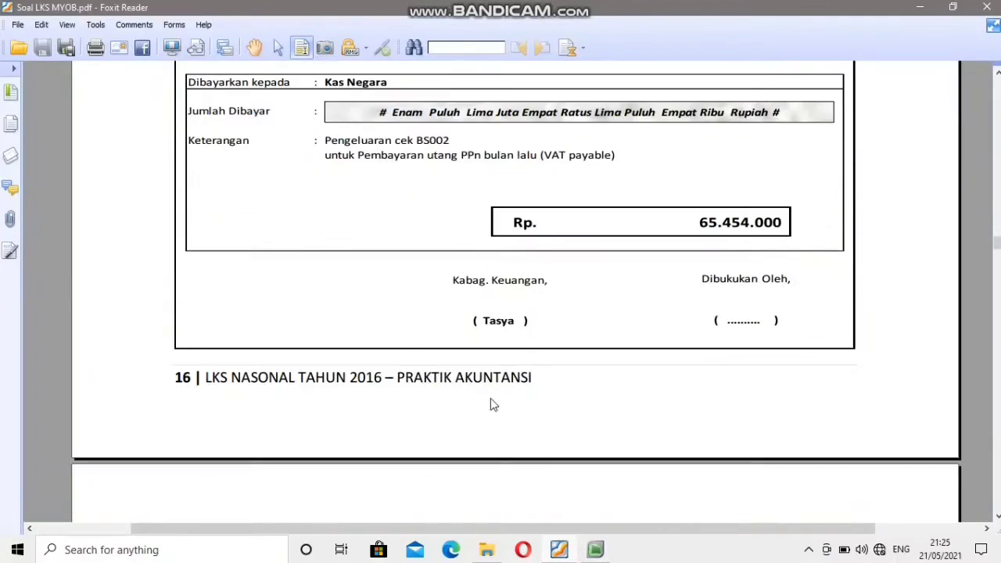
scroll(492, 400, down, 7)
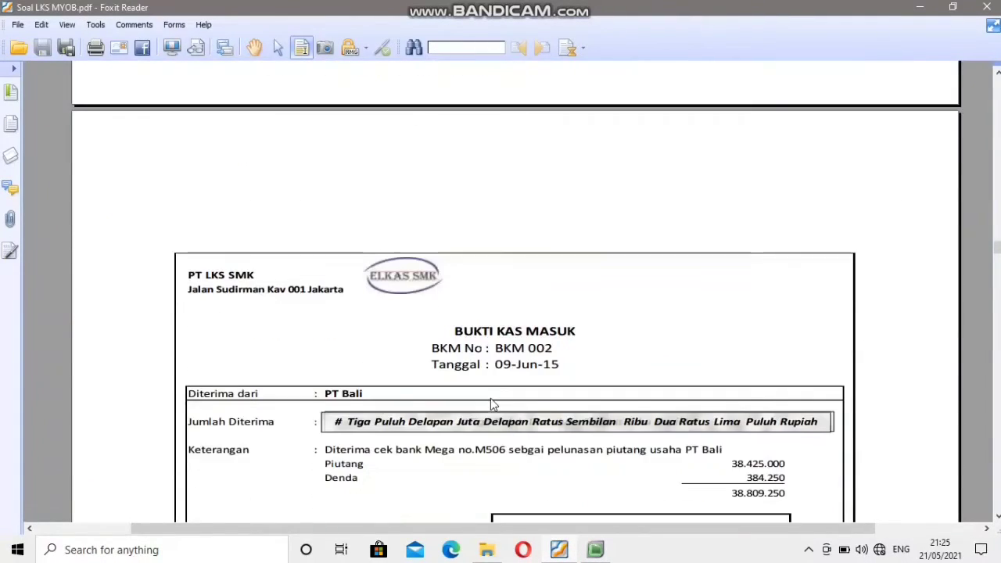
scroll(493, 404, down, 1)
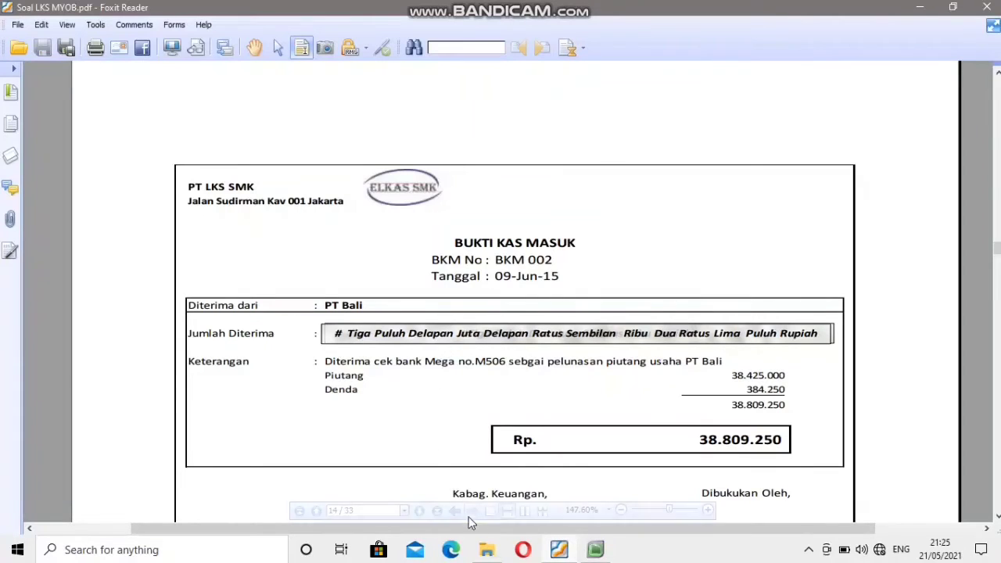
click(595, 550)
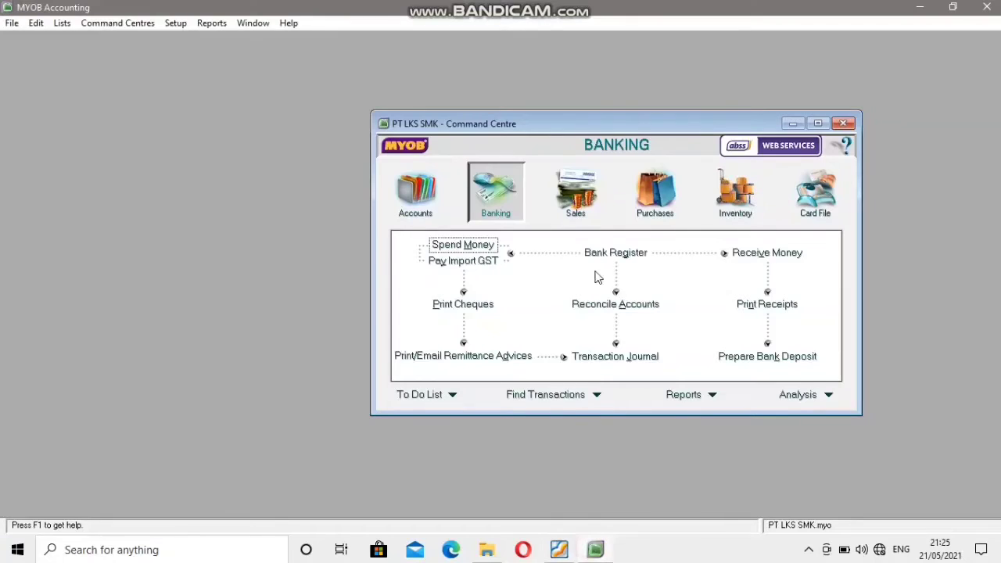
click(576, 194)
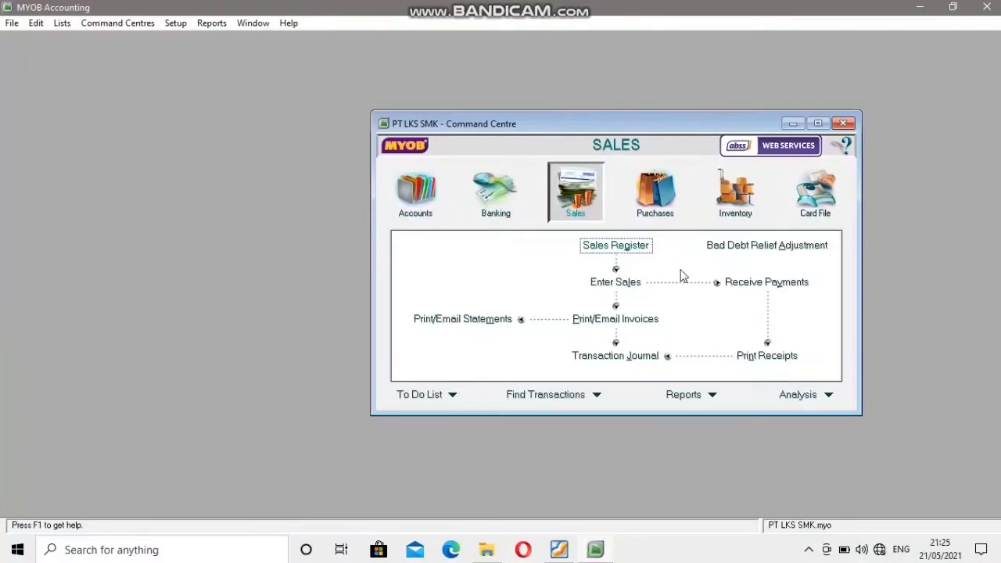
click(747, 287)
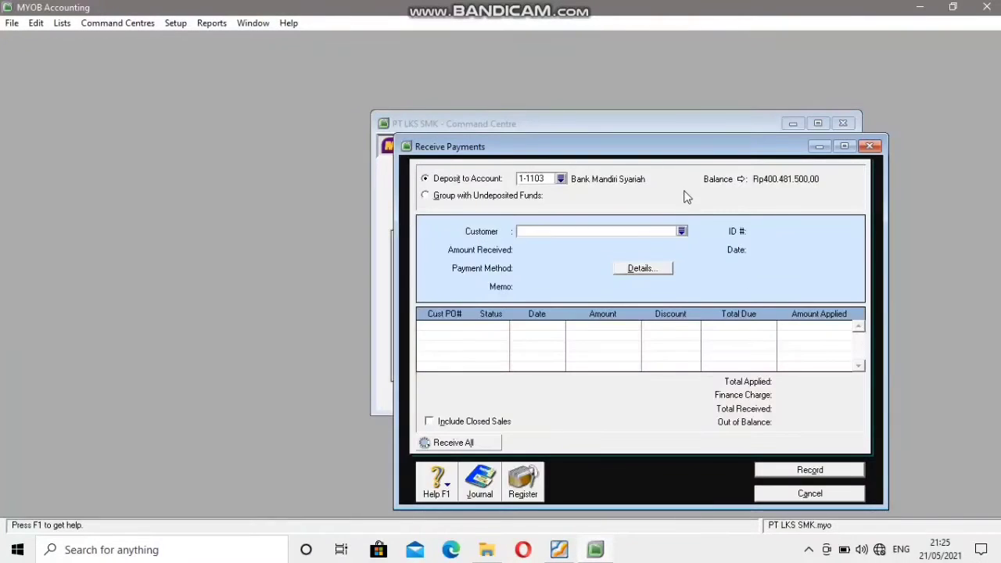
drag(681, 148, 661, 101)
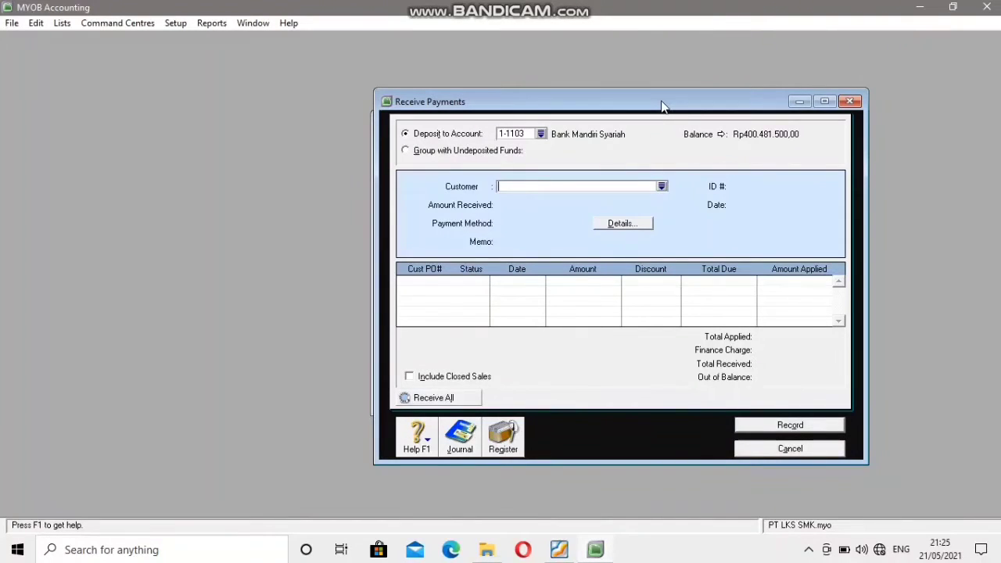
Choose PT. Bali as the customer whose payment is received.
click(662, 187)
text(PT. Bali)
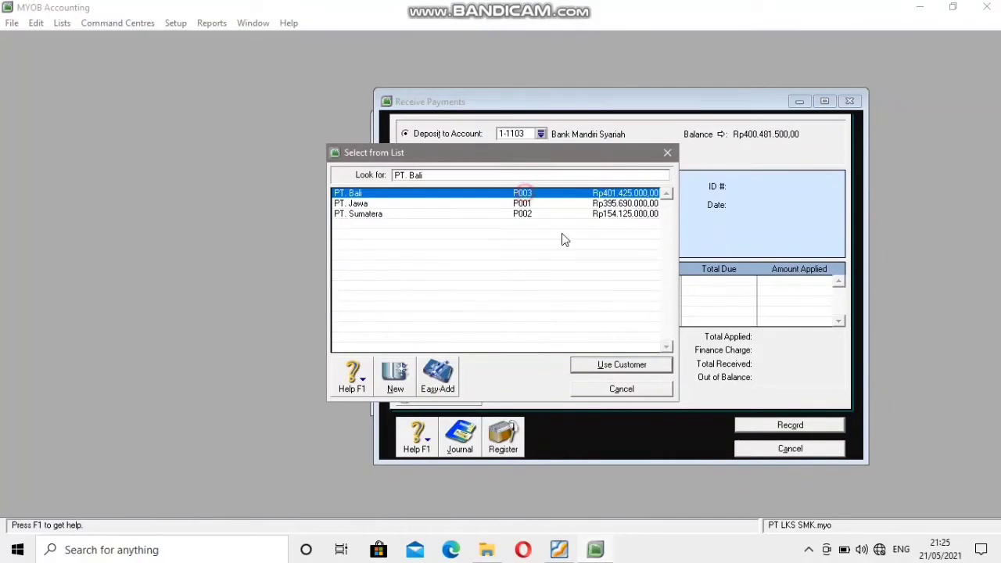
click(620, 367)
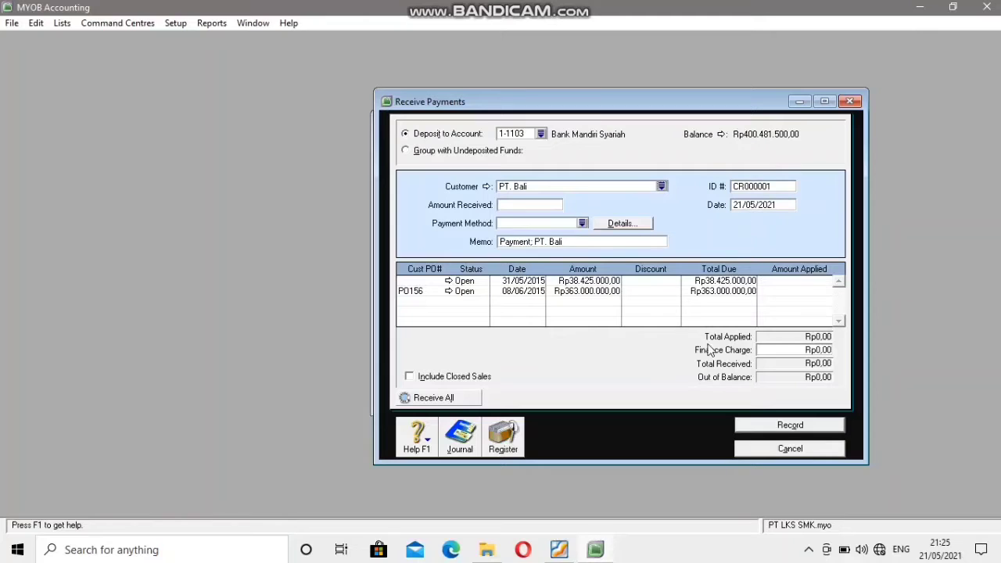
Set the receipt ID to BKM002, matching the voucher number in the PDF.
click(559, 550)
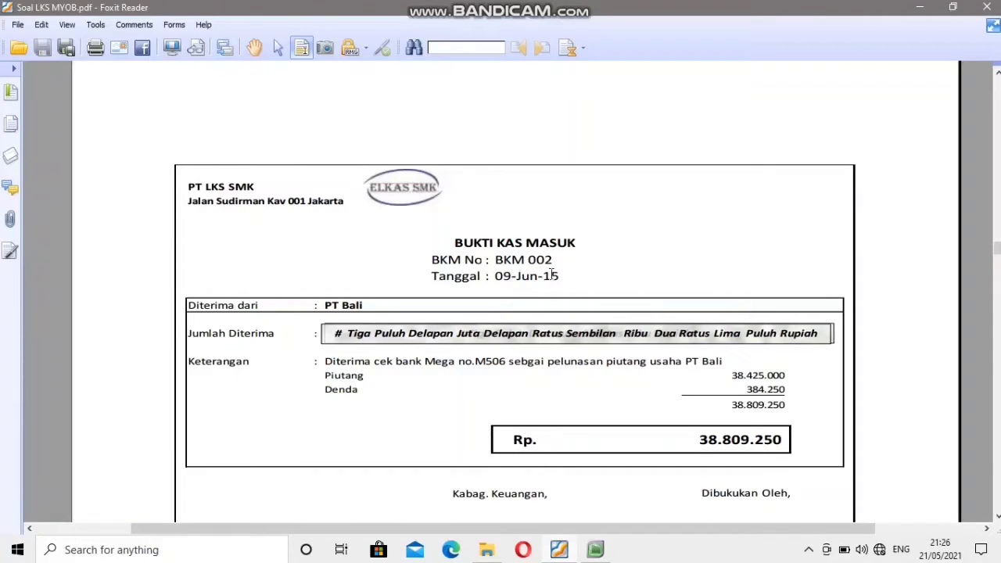
click(595, 552)
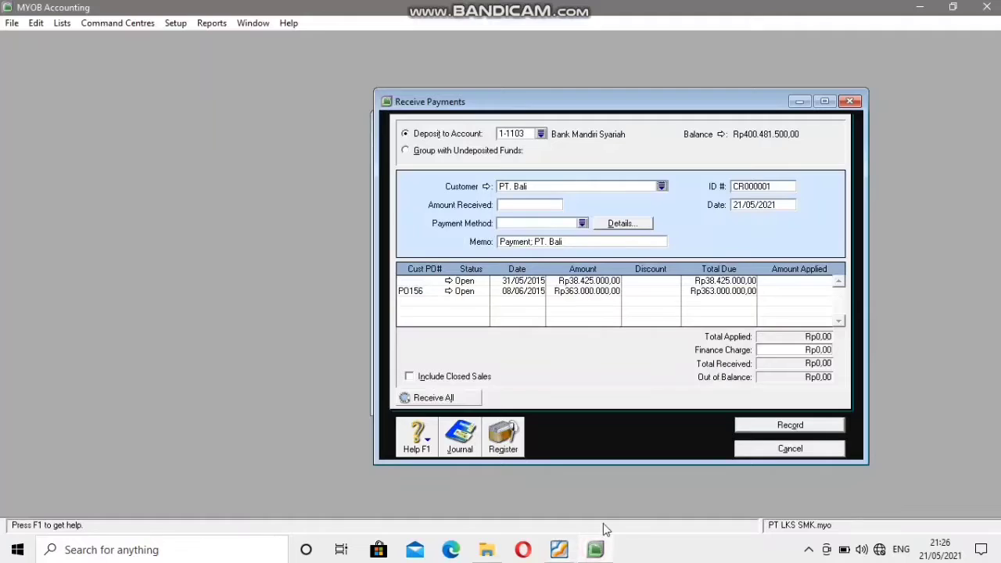
click(749, 187)
text(BKM002)
Set the receipt date to 09/06/2015, as dated on the voucher in the PDF.
click(561, 552)
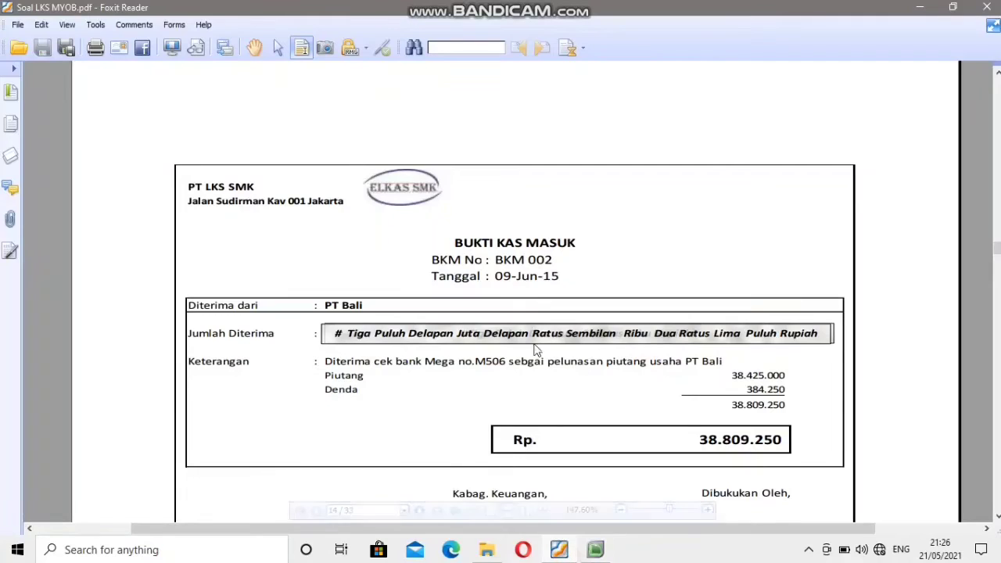
click(596, 549)
click(753, 207)
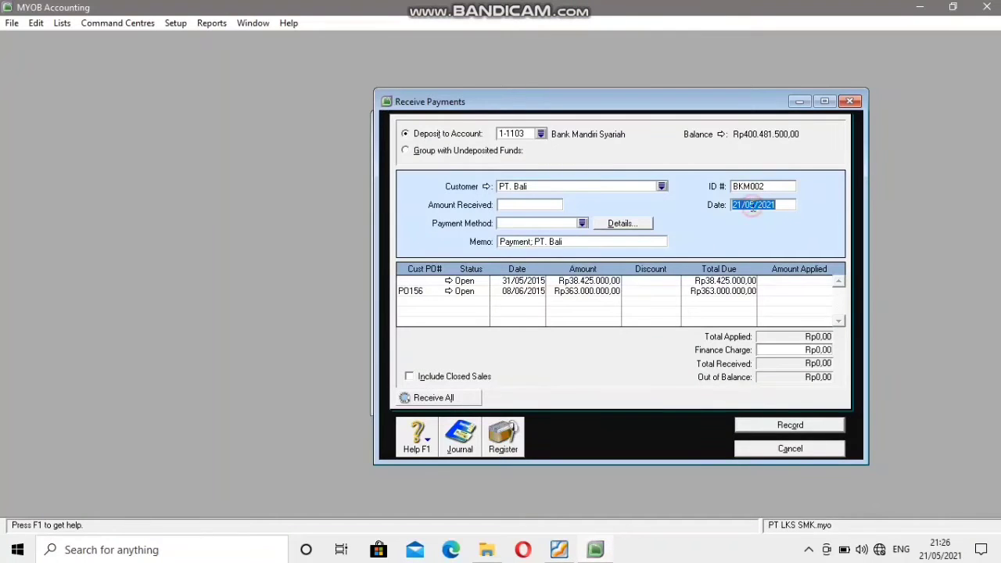
click(735, 202)
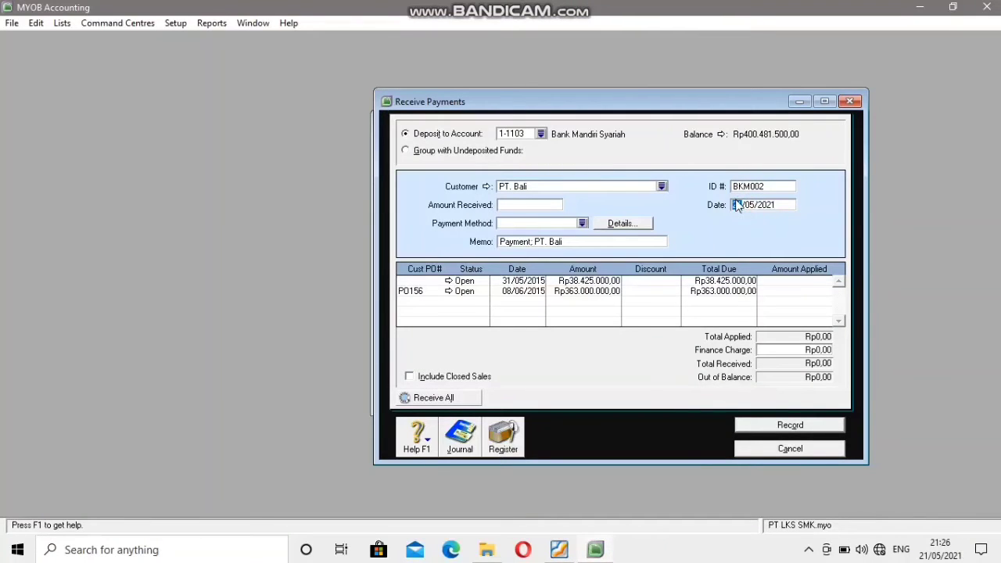
text(01)
click(757, 208)
key(BackSpace)
text(6)
click(774, 203)
key(BackSpace)
key(BackSpace)
text(15)
Set the amount received to Rp38.809.250, the total stated on voucher BKM 002.
click(503, 207)
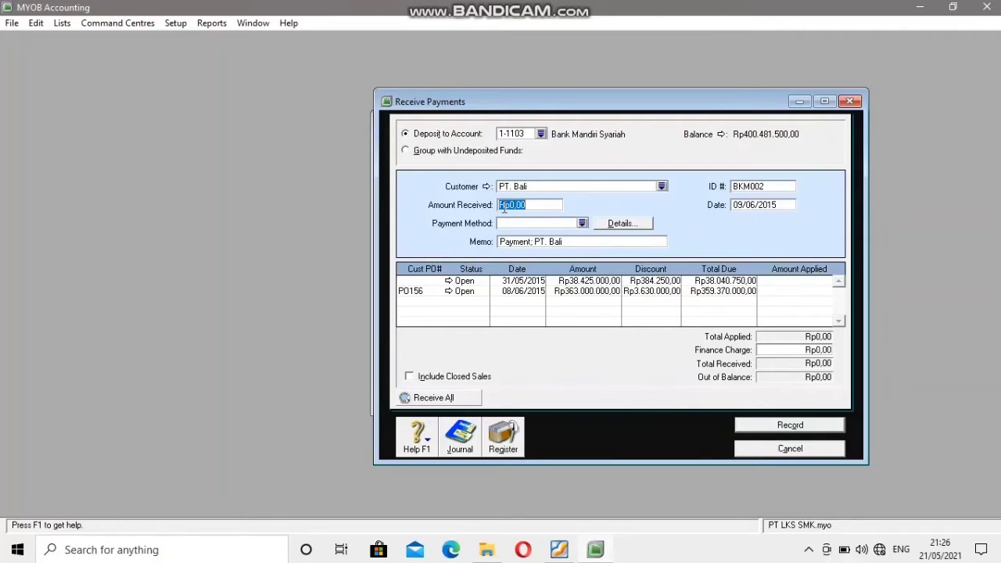
click(558, 550)
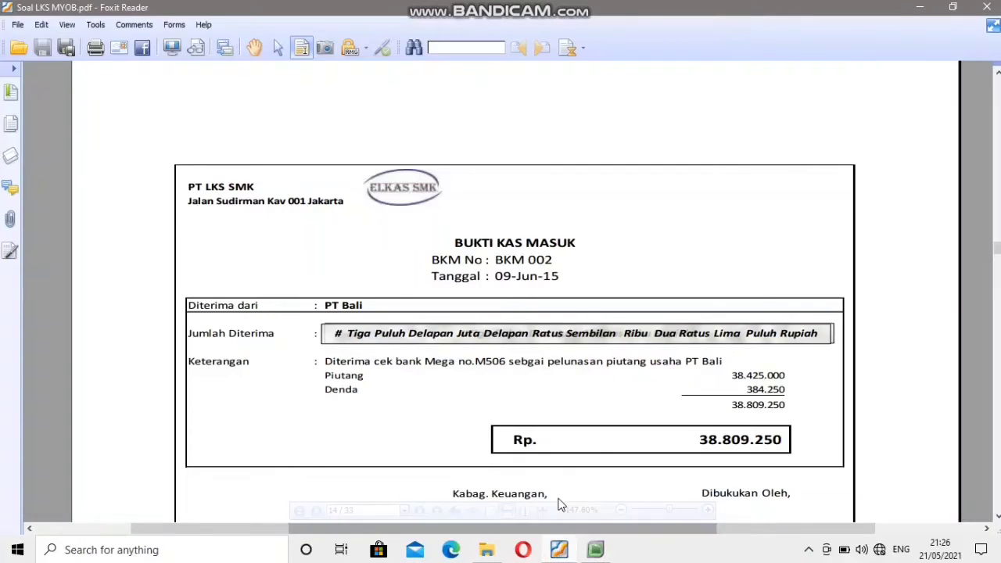
scroll(558, 463, down, 1)
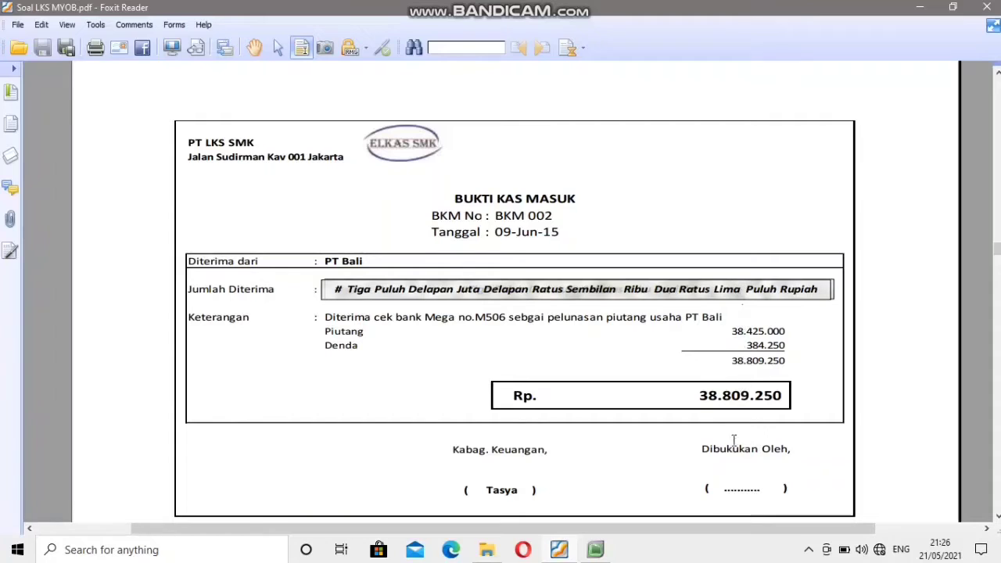
click(598, 550)
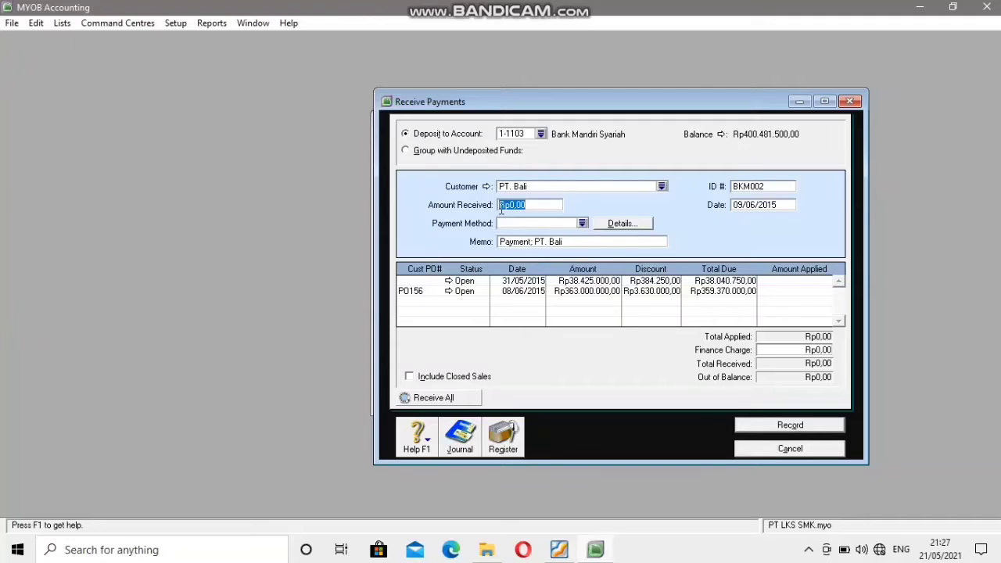
text(38809250)
Apply the payment to the 31/05/2015 invoice and remove that invoice's discount.
click(783, 280)
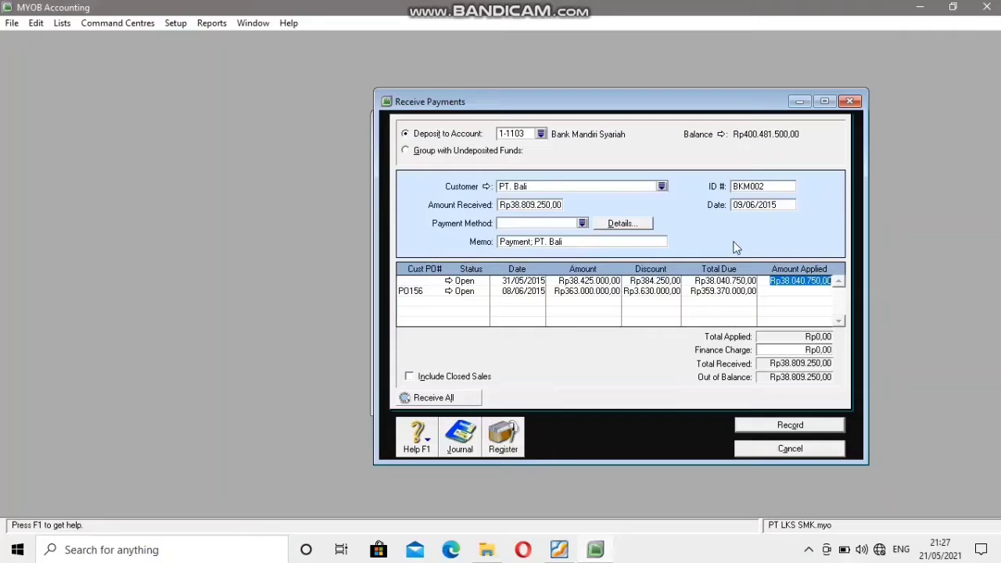
click(636, 280)
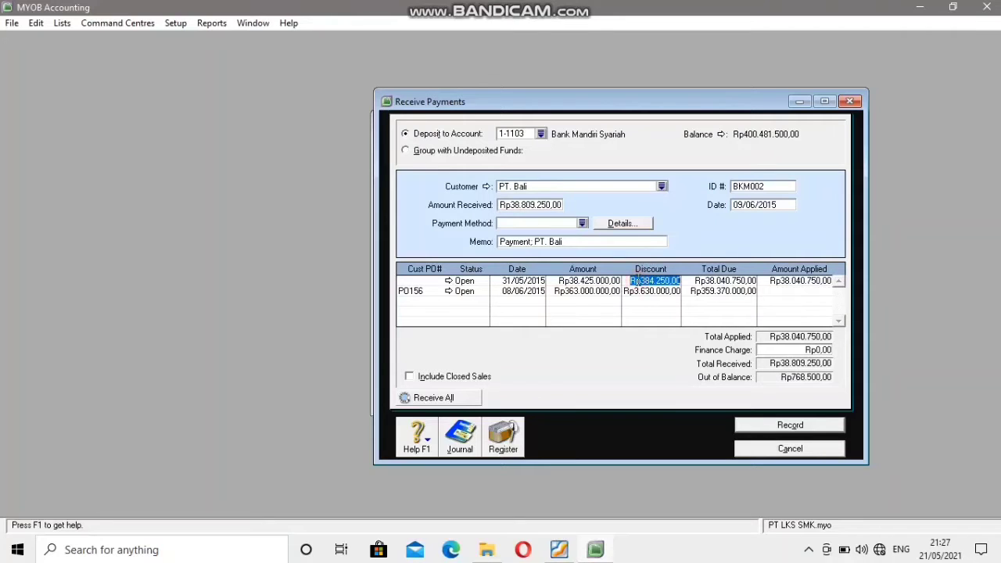
key(BackSpace)
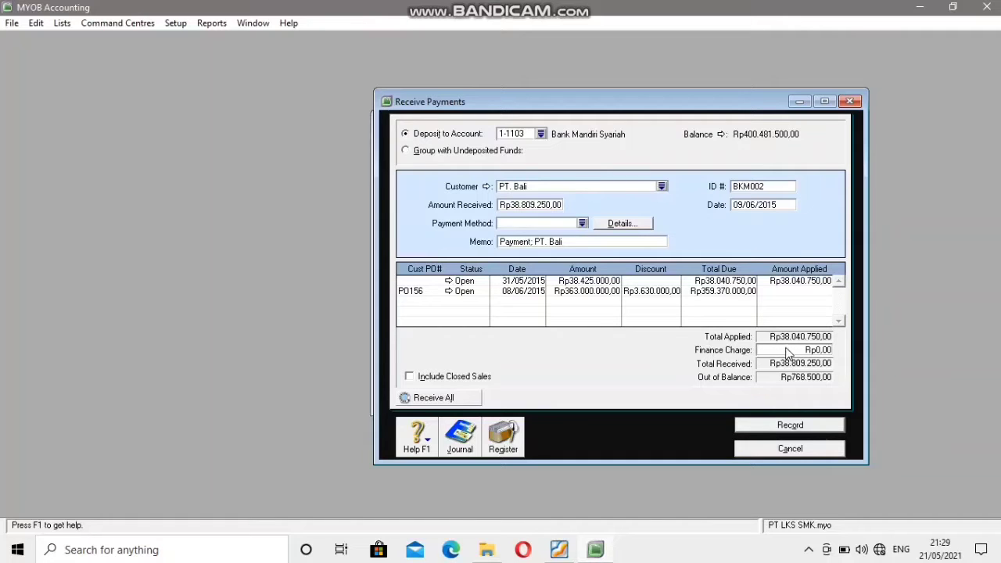
Set the finance charge to Rp384.250, the late fee (Denda) stated on the voucher.
click(786, 348)
click(559, 551)
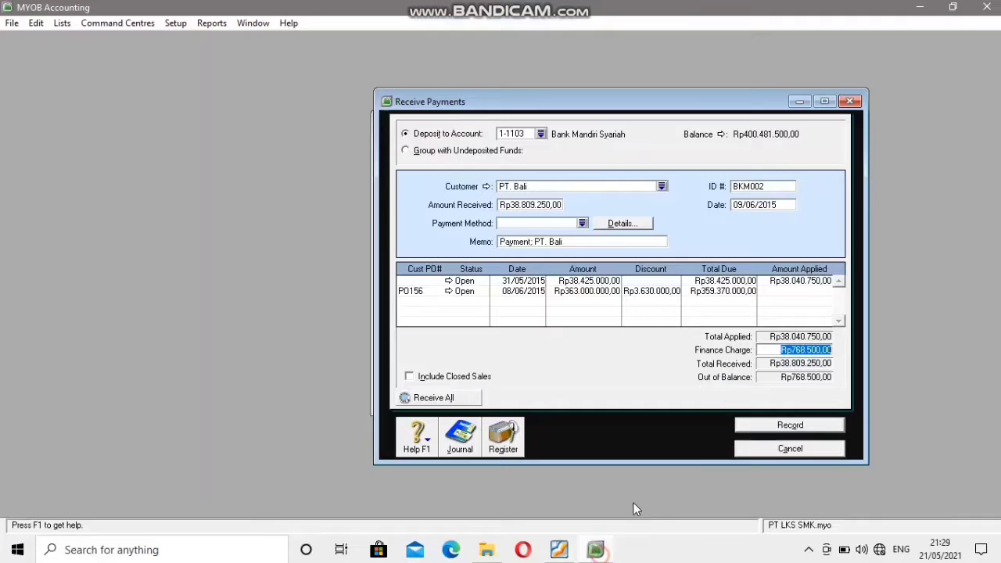
click(599, 551)
text(3)
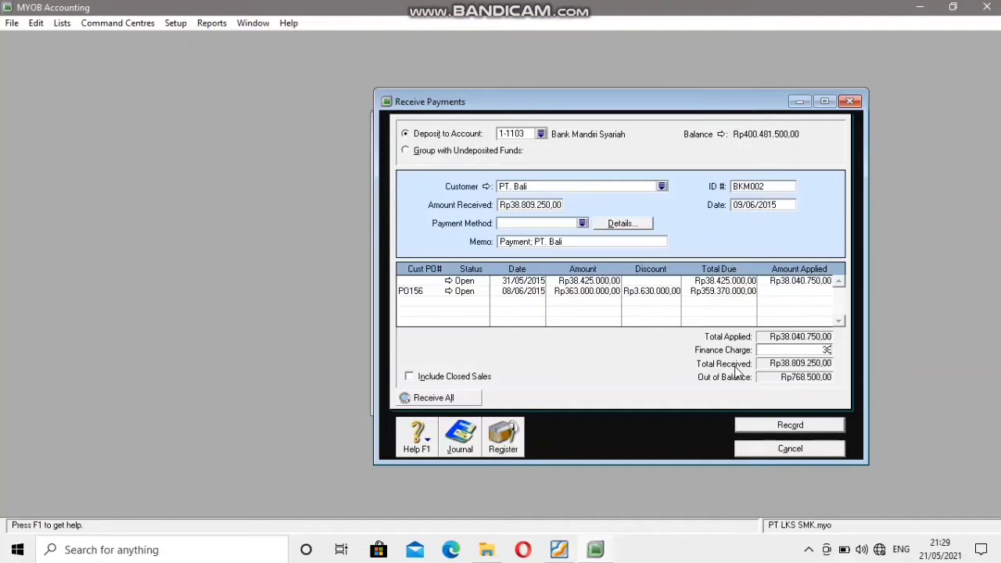
text(84250)
Apply Rp38.425.000 to the 31/05/2015 invoice and record the customer payment.
click(802, 286)
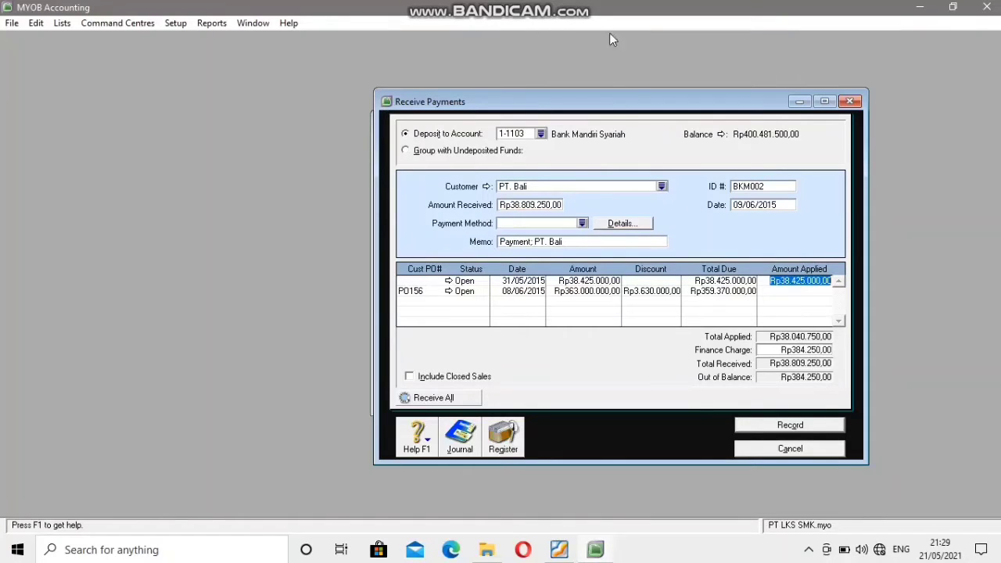
click(807, 424)
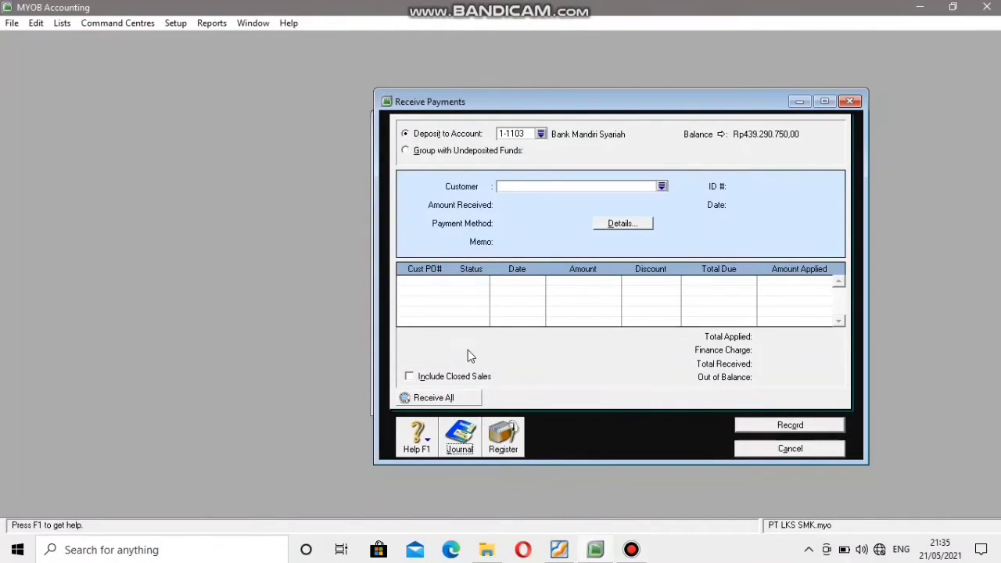
Review the BKM002 payment and finance charge entries among all transactions in the Transaction Journal, closing it and the Receive Payments window when done.
click(461, 436)
click(778, 144)
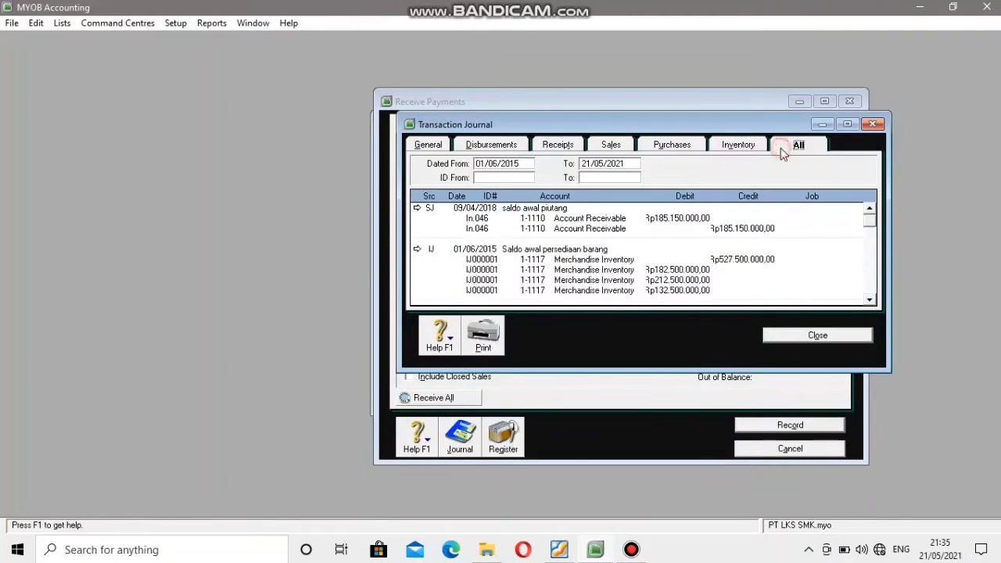
scroll(753, 228, down, 5)
scroll(751, 229, down, 5)
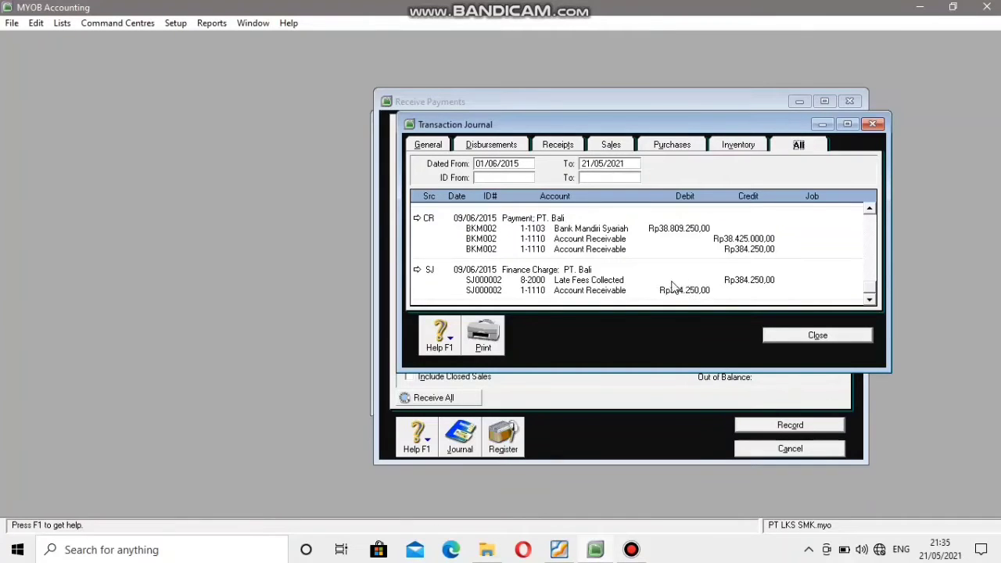
click(815, 337)
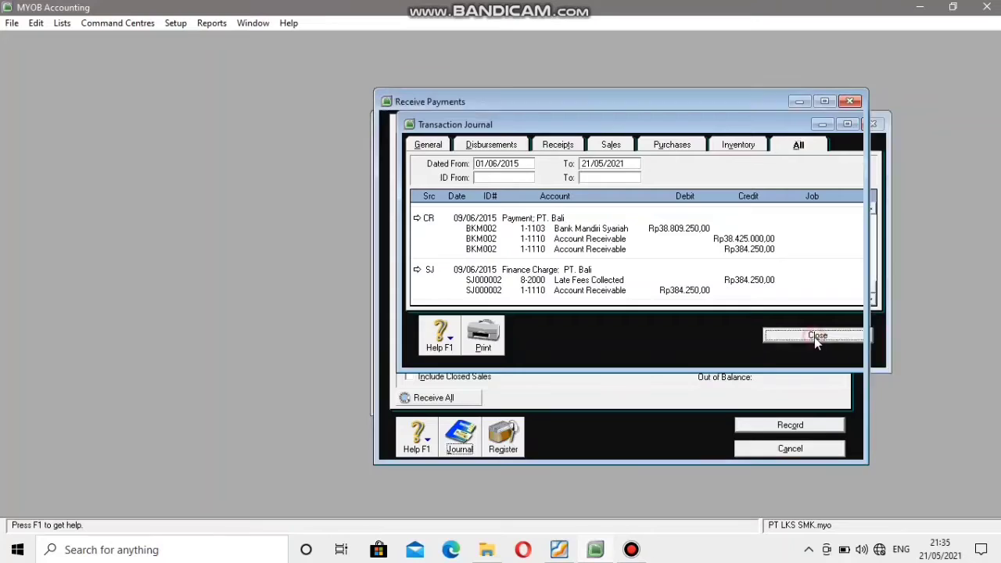
click(790, 449)
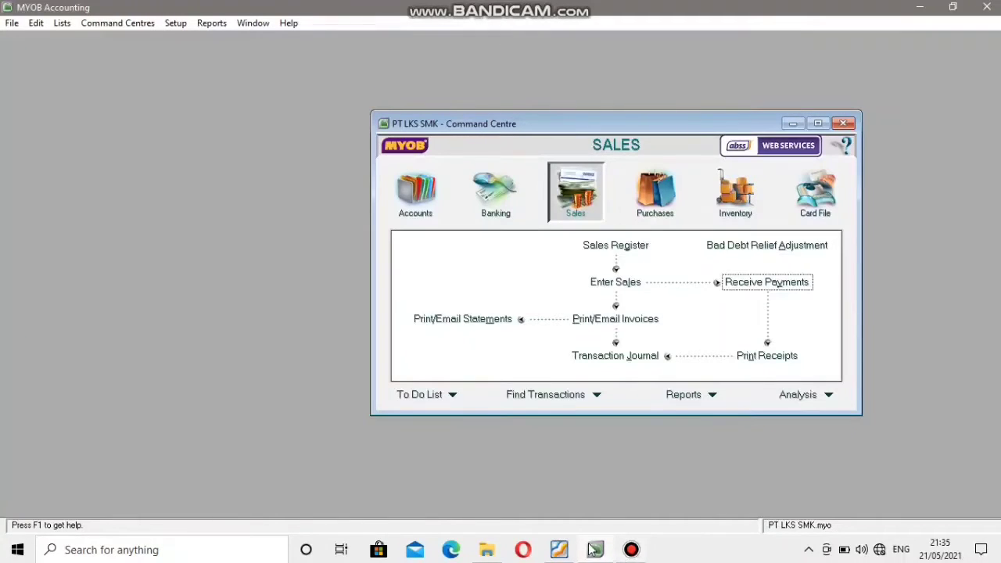
Find voucher BKK 004 in the Soal LKS MYOB PDF and start a bill payment in MYOB for supplier PT. Kalimantan.
mouse_move(572, 553)
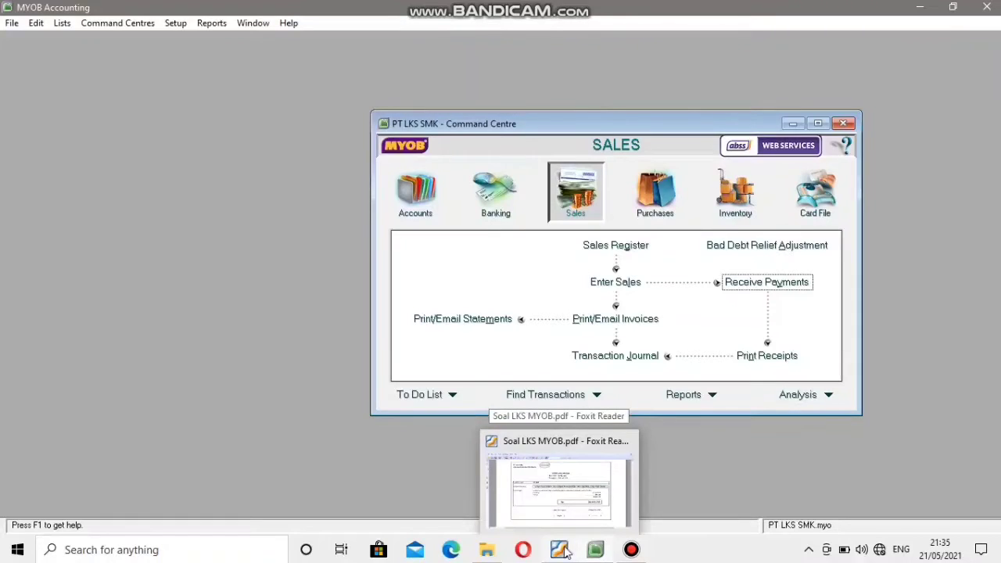
click(541, 515)
scroll(469, 337, down, 3)
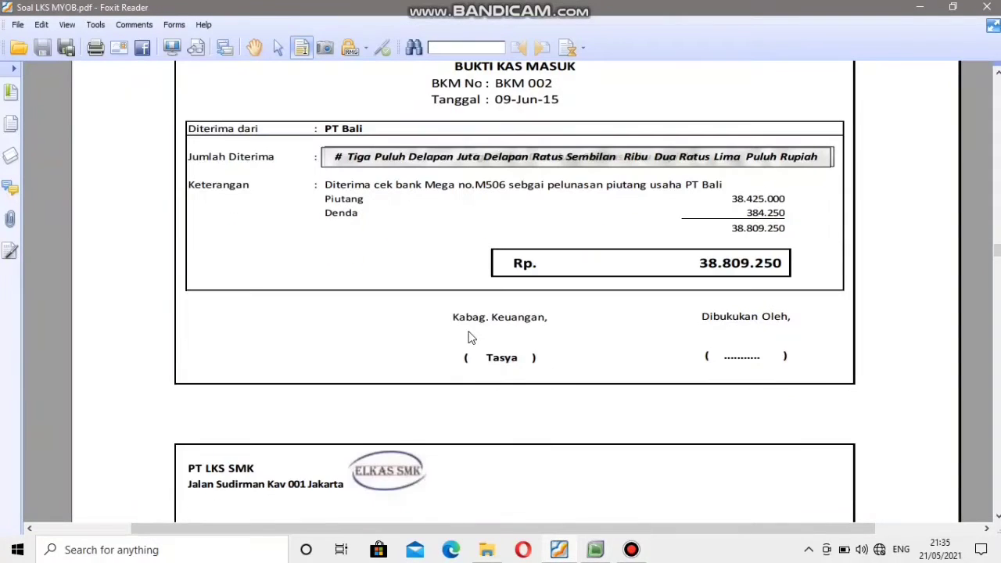
scroll(470, 337, down, 8)
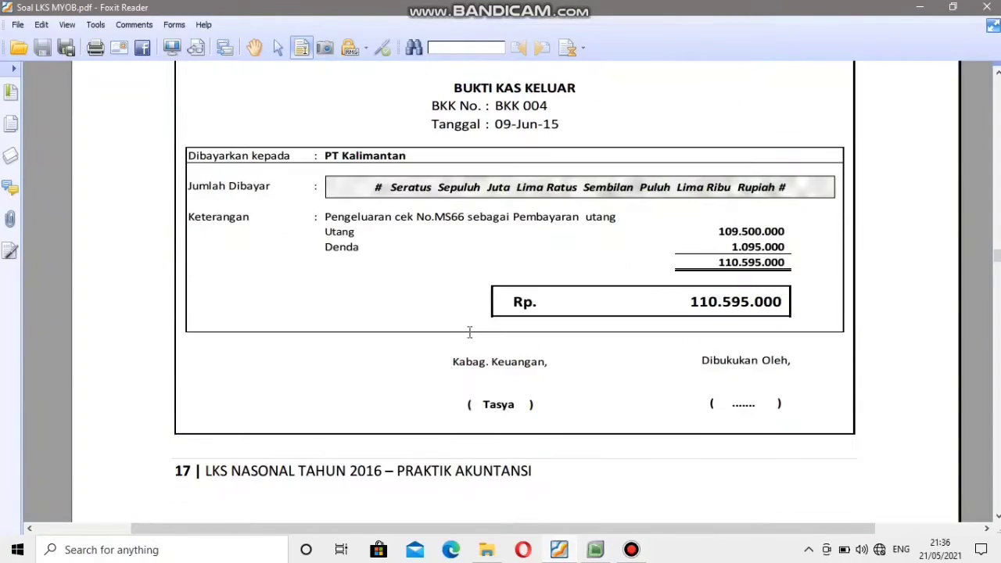
scroll(472, 319, up, 1)
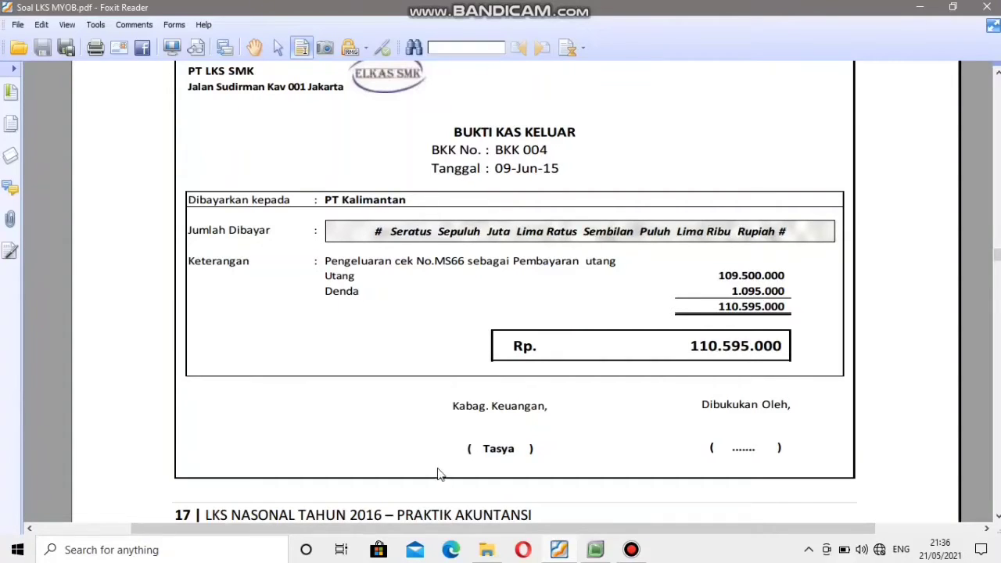
click(596, 550)
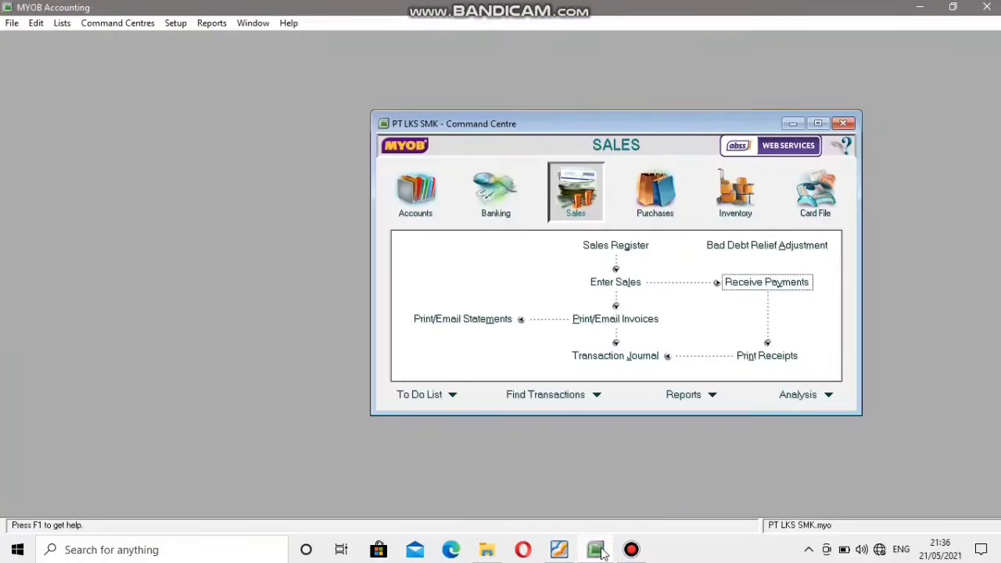
click(663, 197)
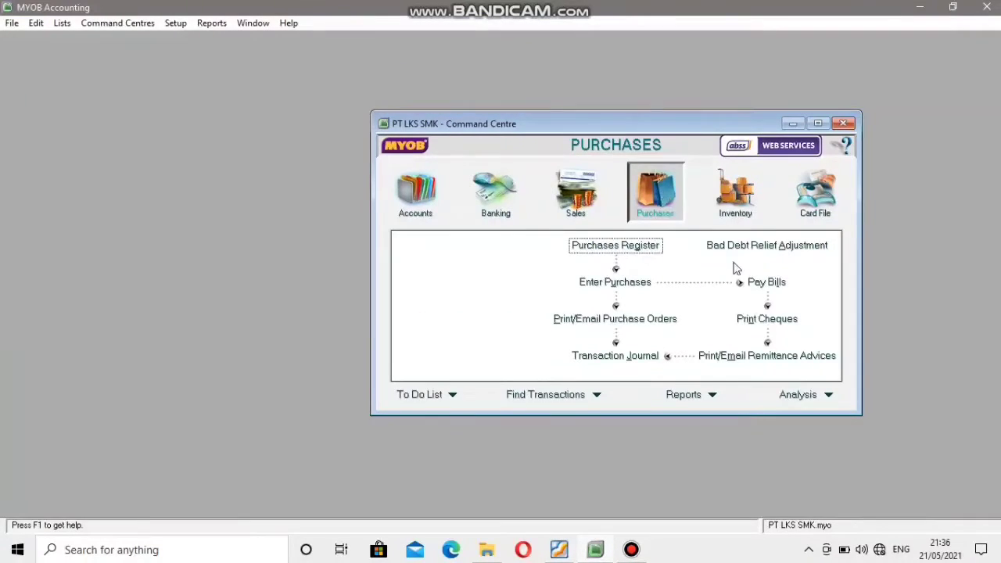
click(774, 290)
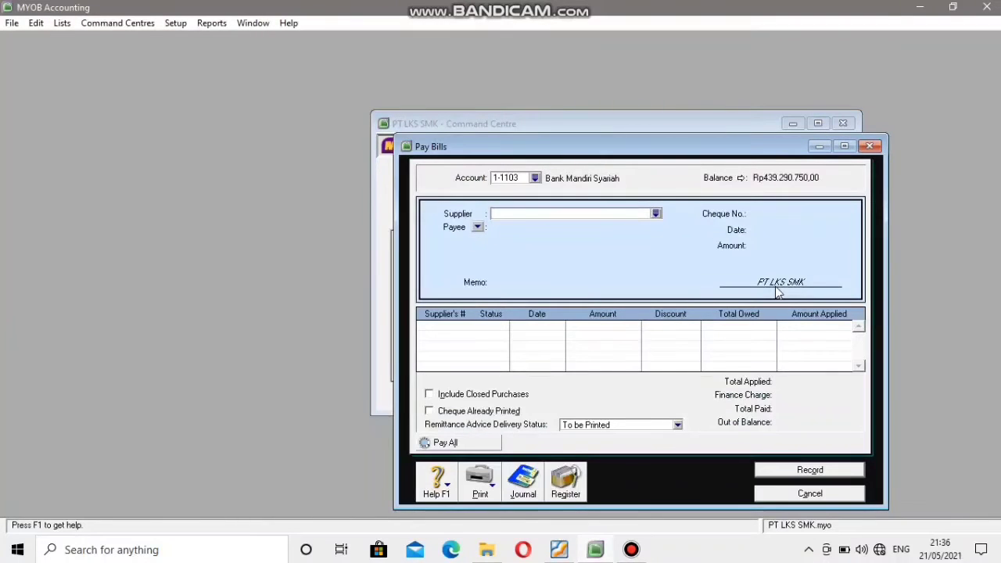
click(655, 216)
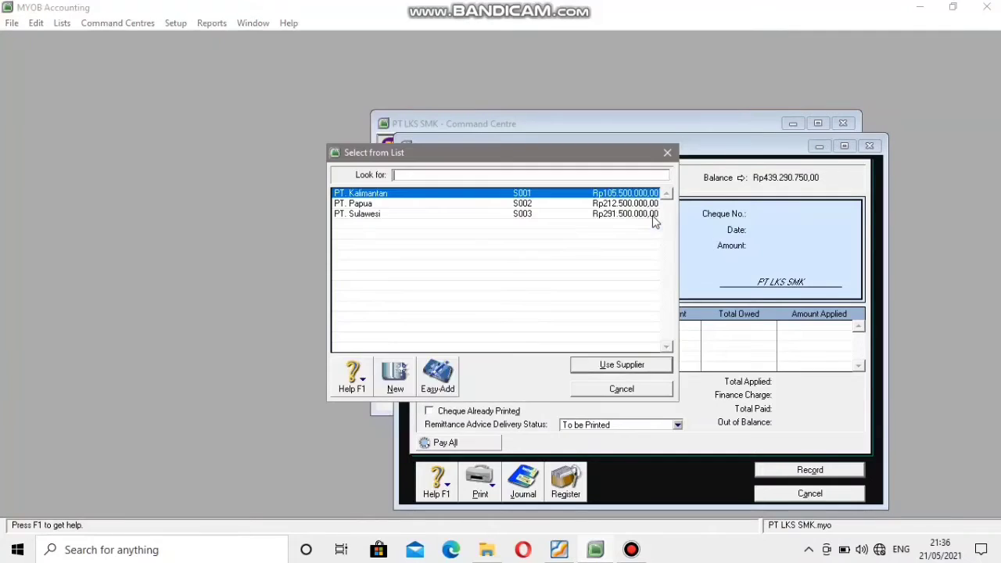
click(421, 197)
click(633, 365)
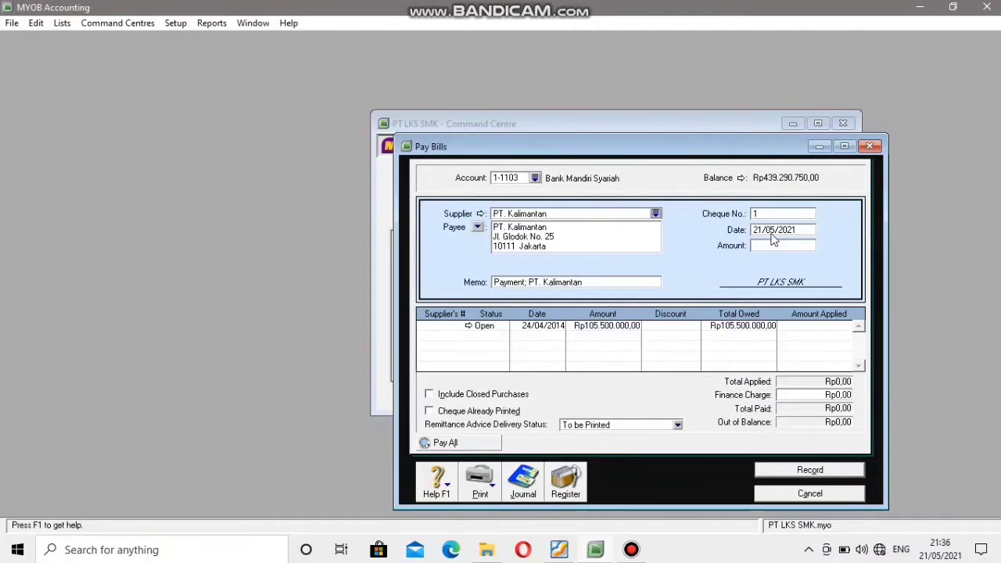
Set the payment's cheque number to BKK004, as given on the voucher.
click(558, 550)
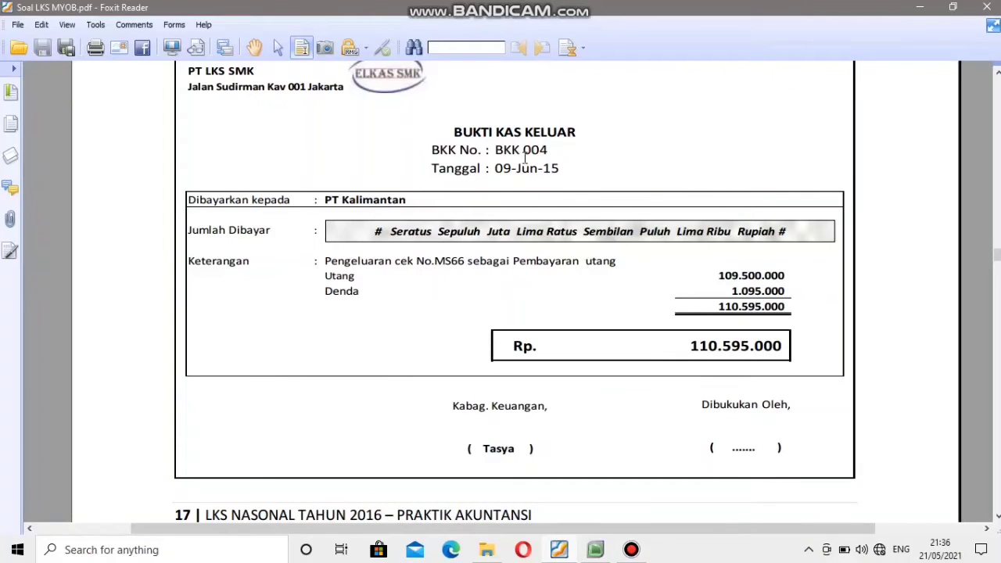
click(595, 550)
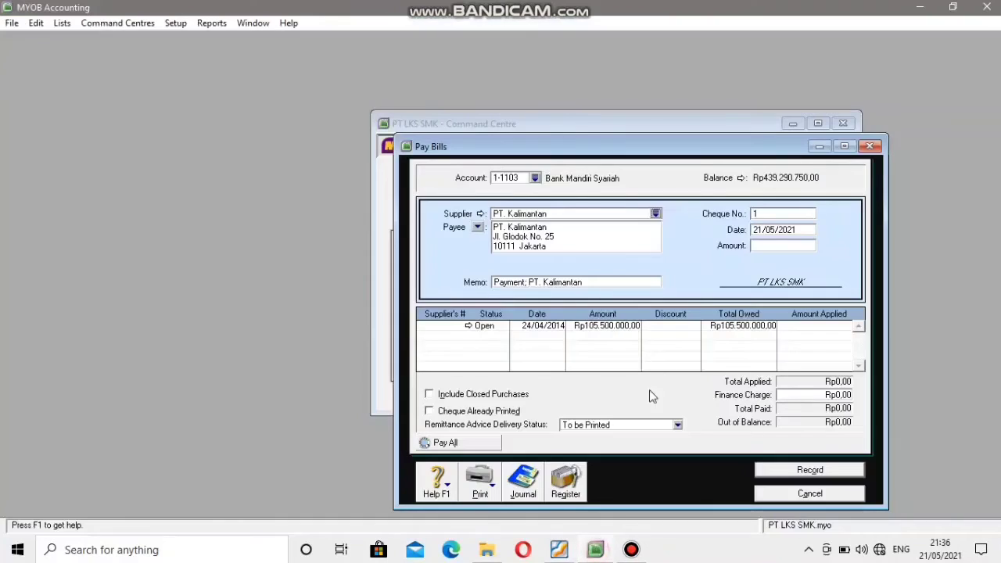
click(759, 213)
text(BKK004)
Set the payment date to 09/06/2015, matching the voucher.
click(762, 230)
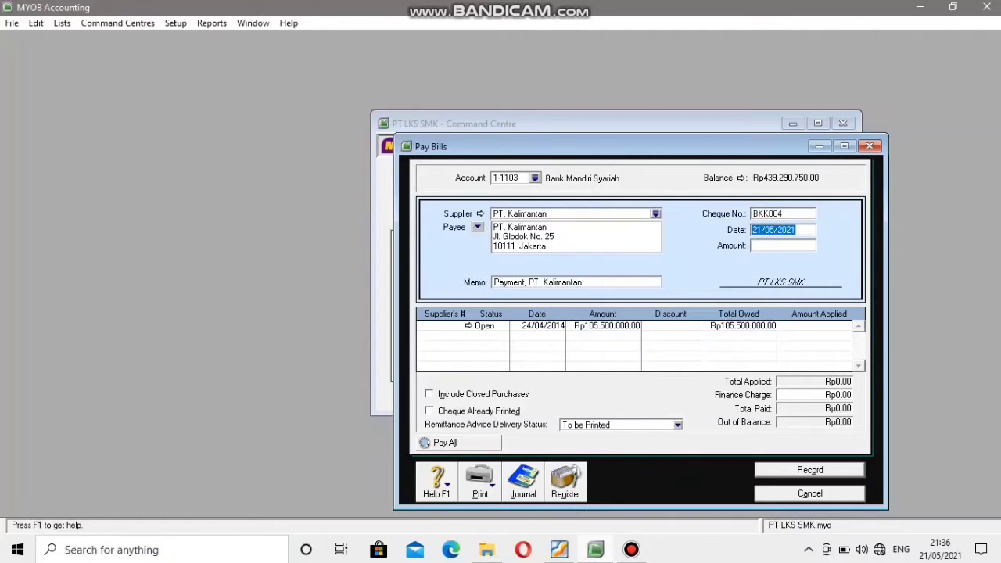
click(559, 550)
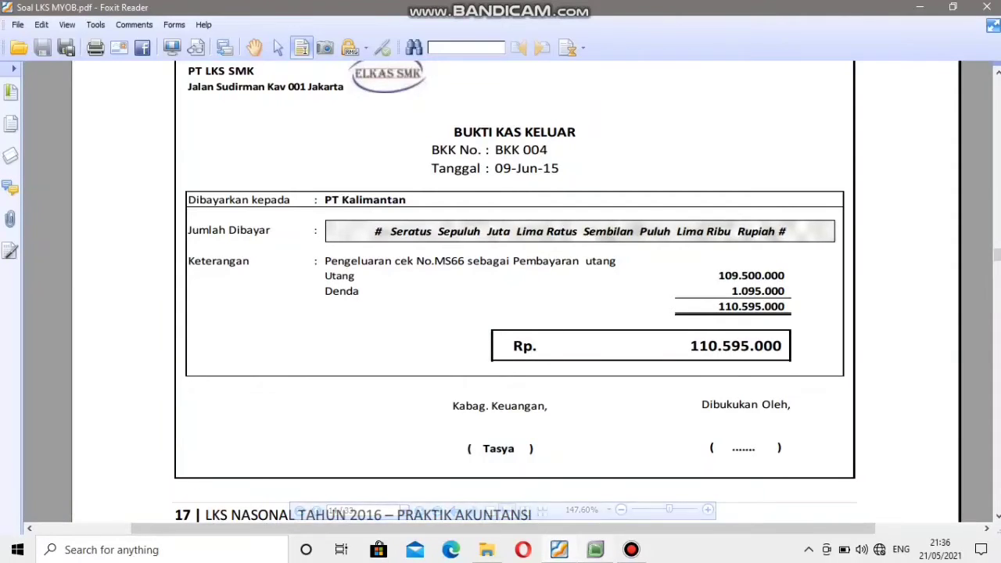
click(661, 444)
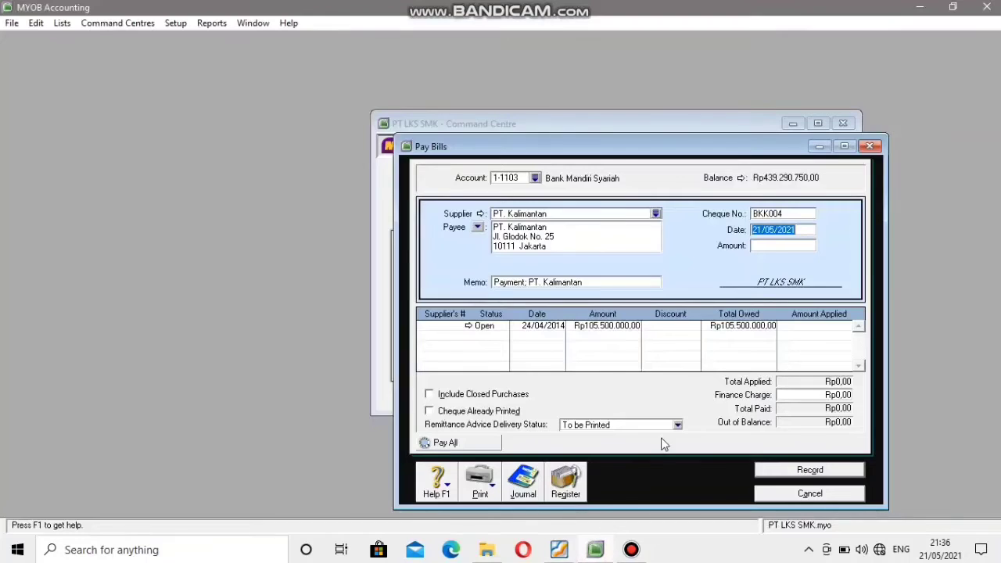
click(757, 229)
double_click(757, 229)
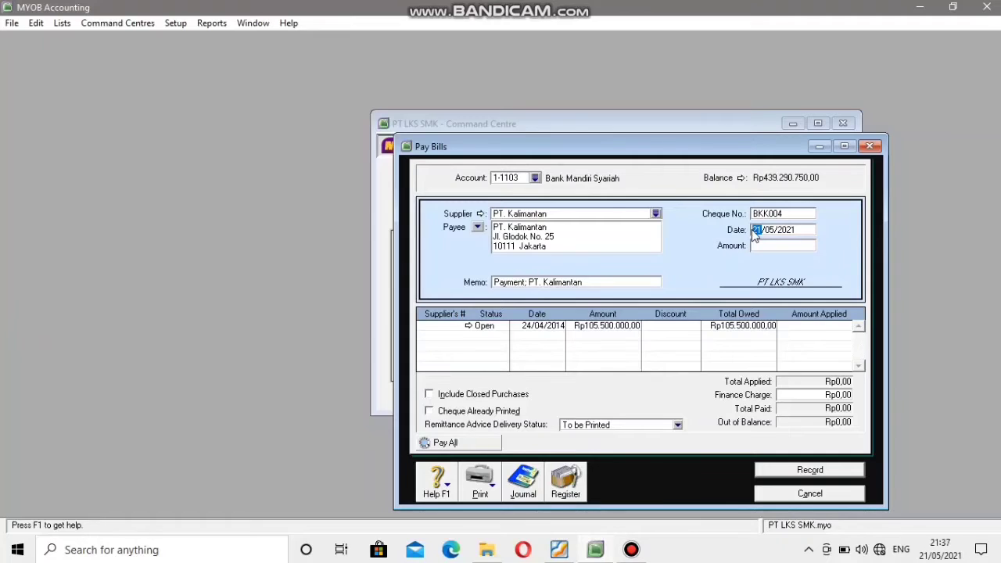
text(08)
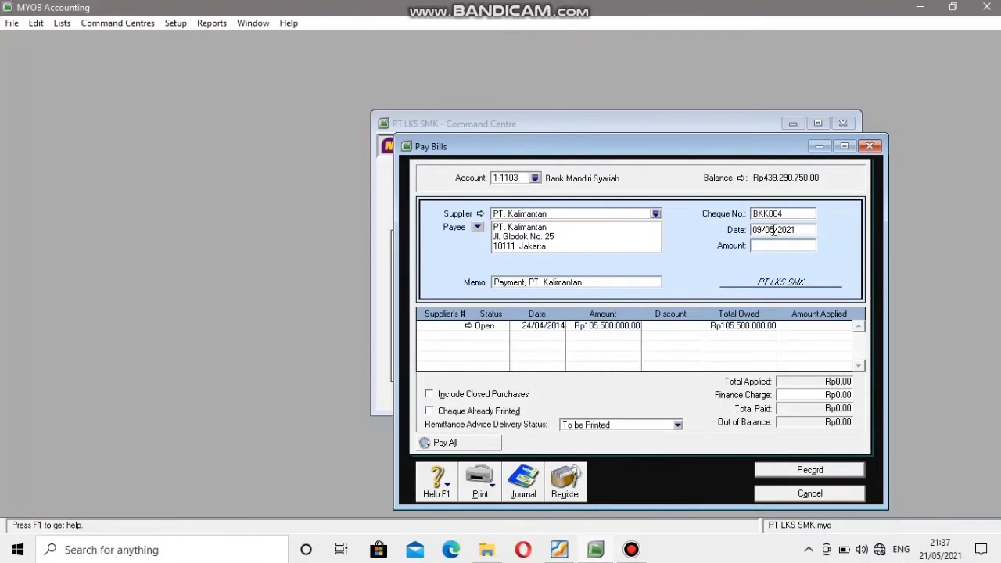
text(6/2015)
Enter the voucher's total of Rp110.595.000 as the payment amount.
click(772, 247)
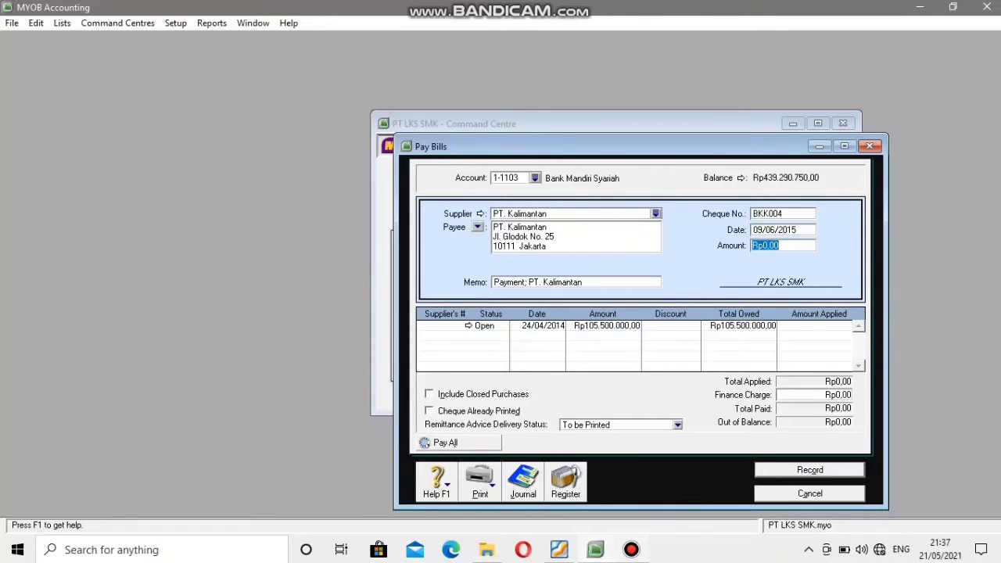
click(558, 550)
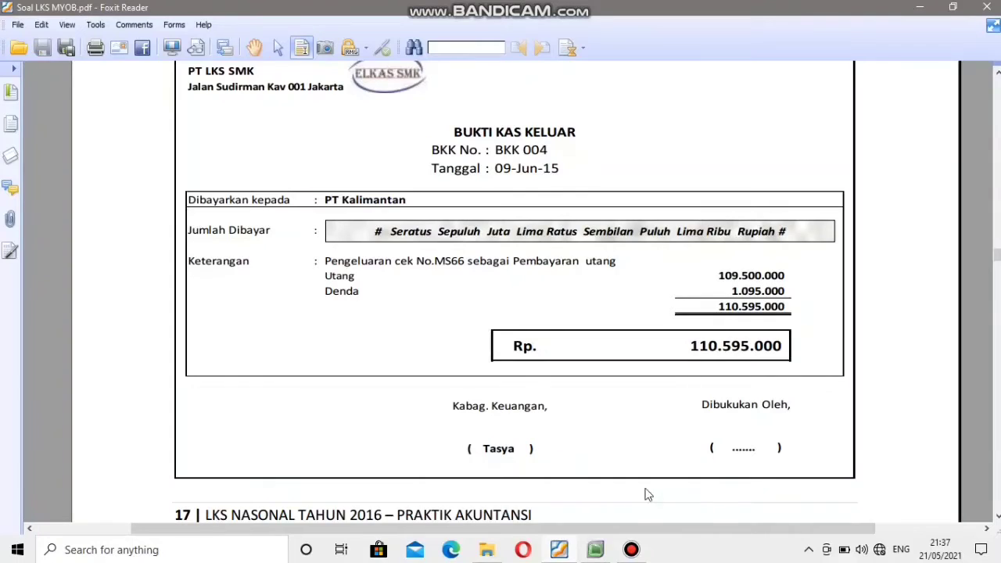
key(alt+Tab)
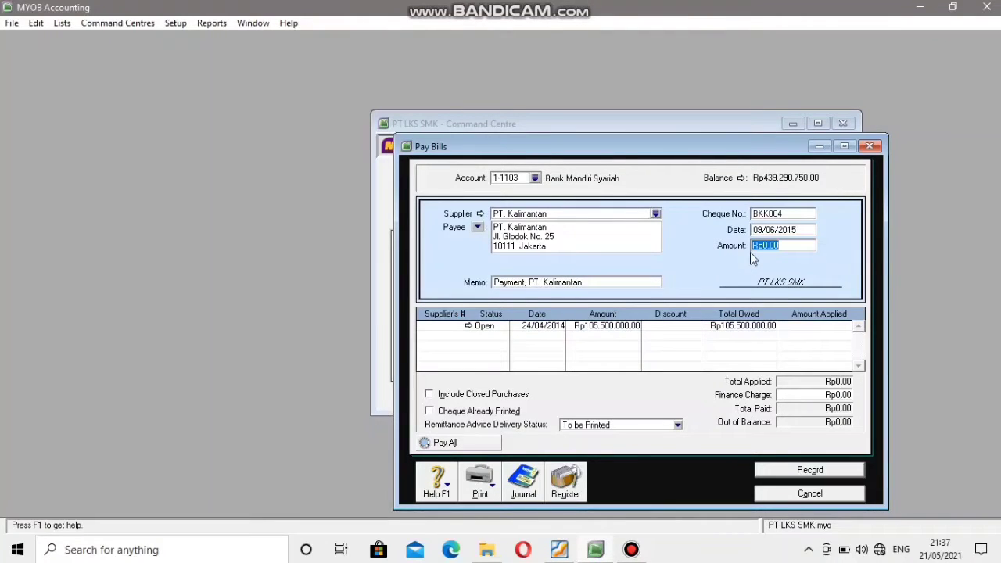
text(110)
text(595.000)
click(772, 230)
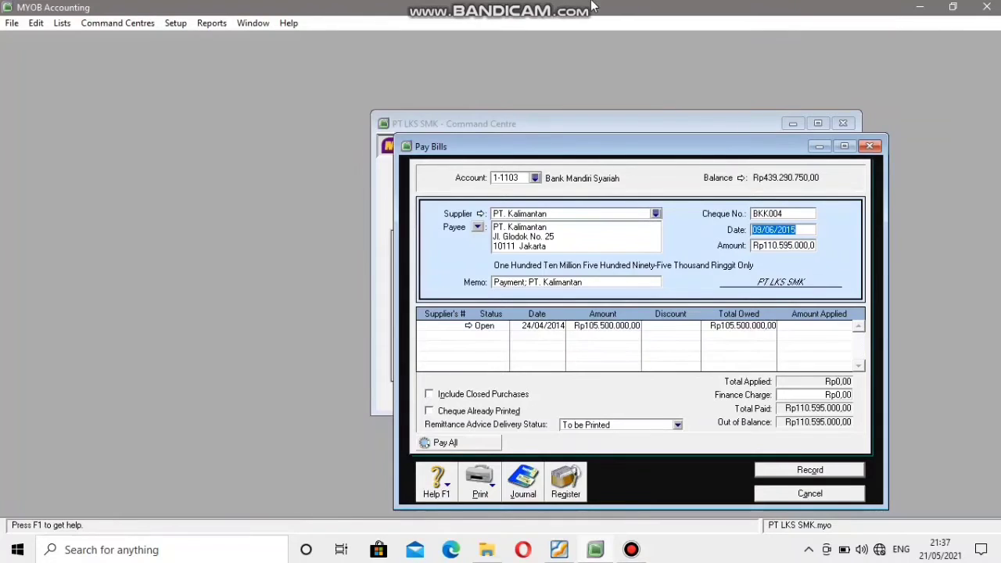
Compare the finance charge with the voucher's Denda, then record the PT. Kalimantan payment and close Pay Bills.
mouse_move(588, 8)
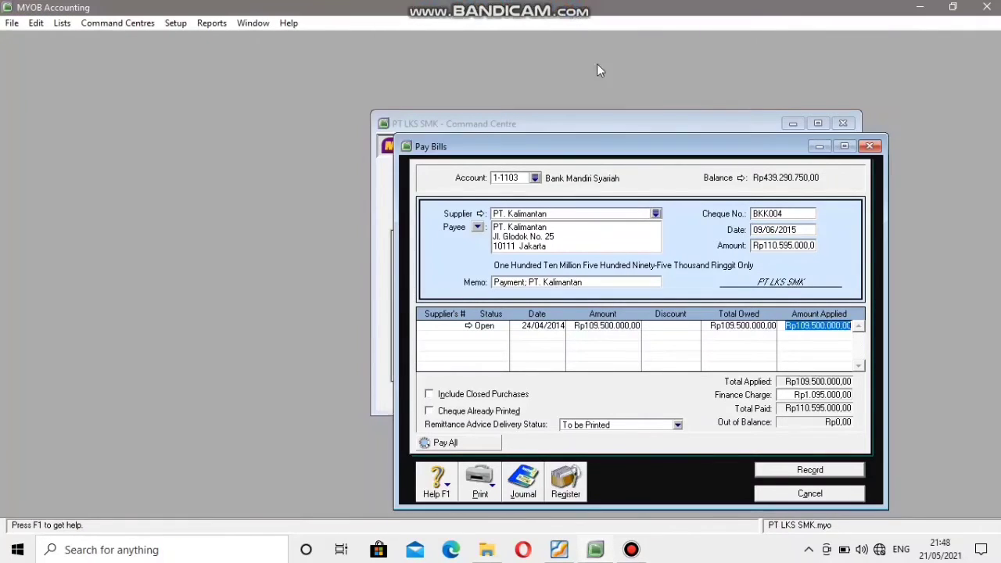
click(798, 395)
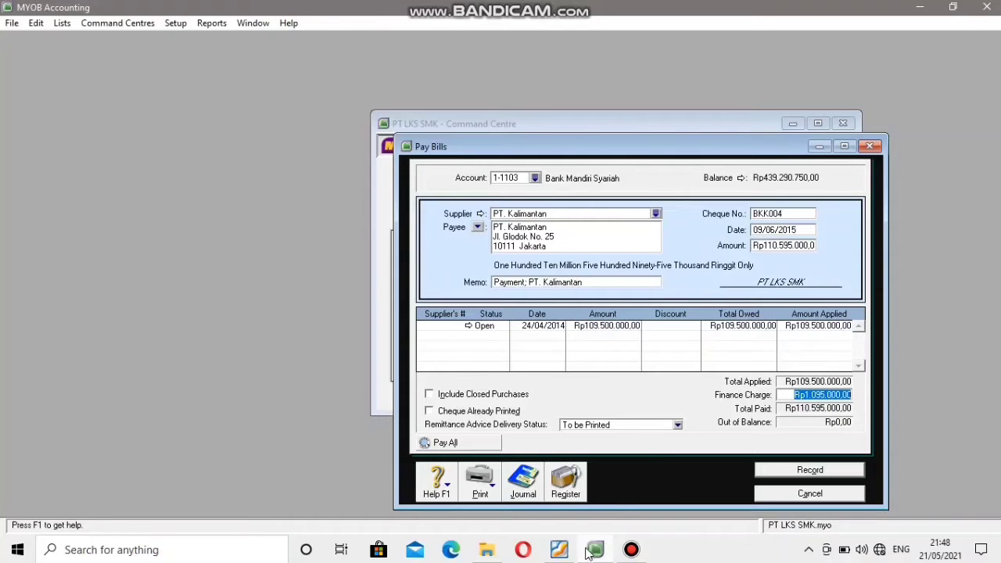
click(558, 549)
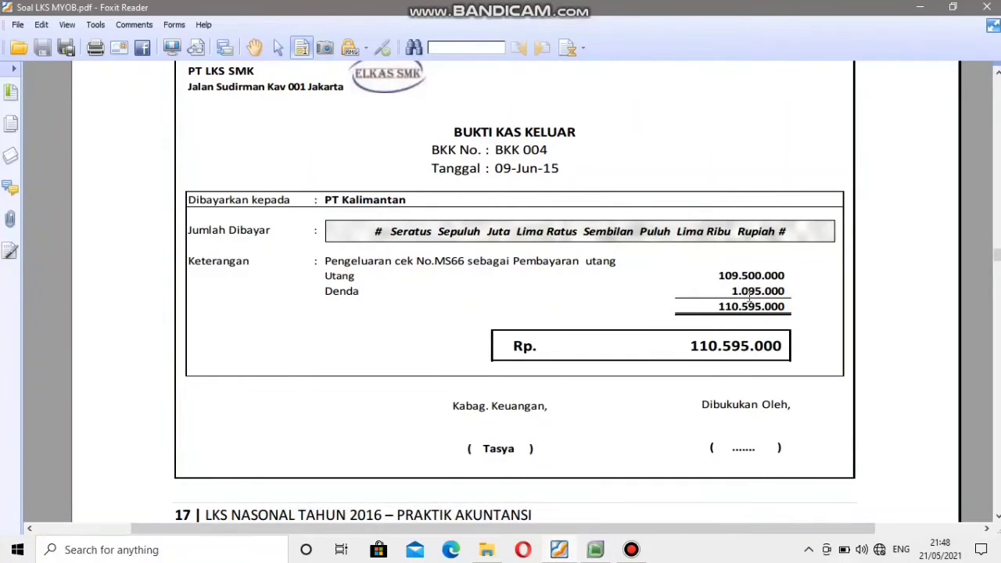
click(597, 550)
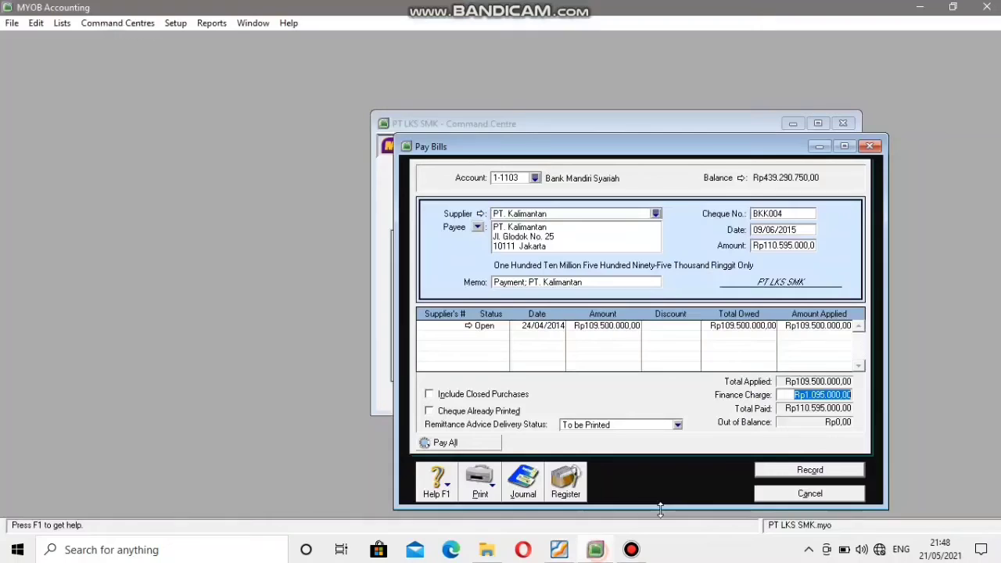
click(807, 477)
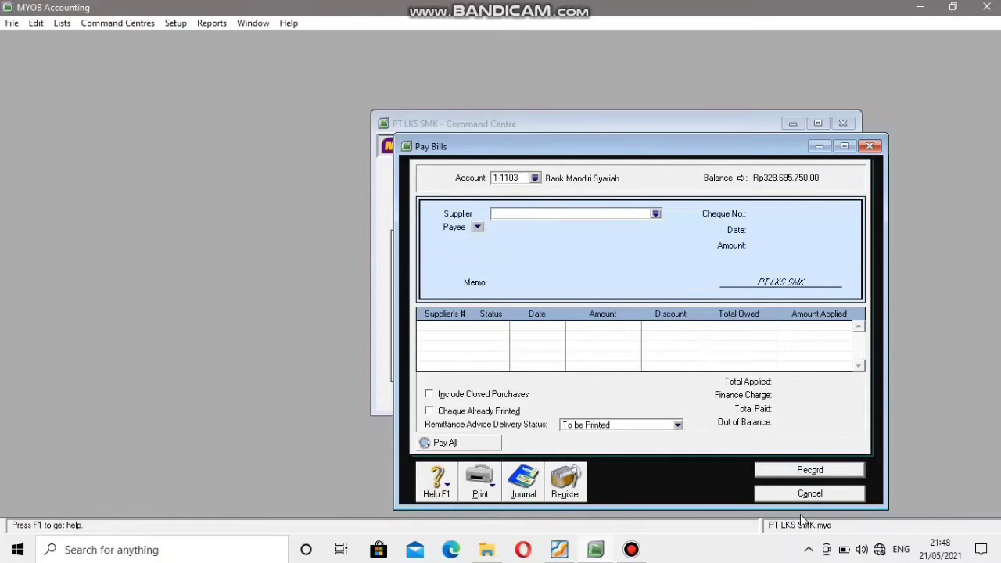
click(801, 495)
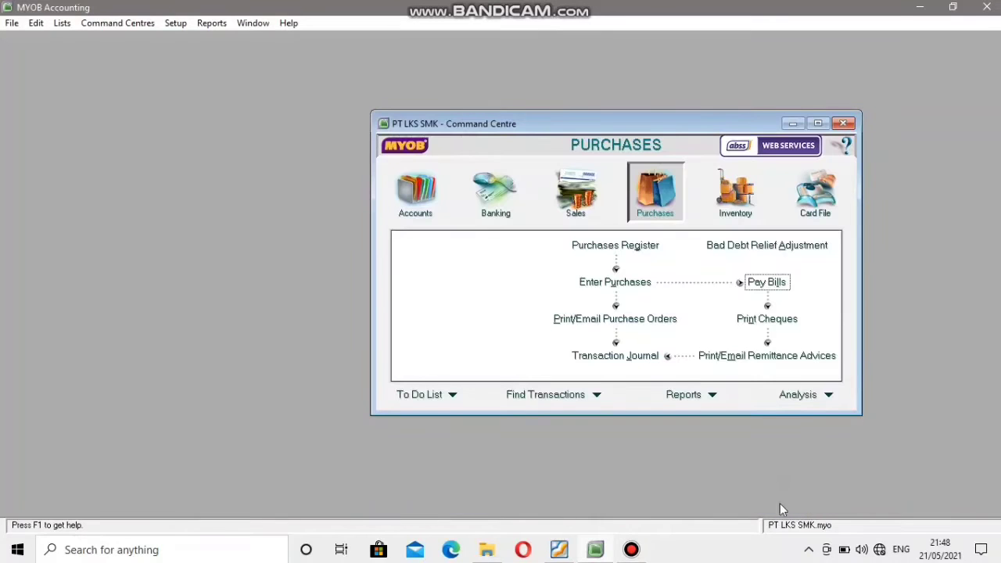
Find voucher BKM 003 in the PDF and start a received payment in MYOB for customer PT. Sumatera.
click(558, 550)
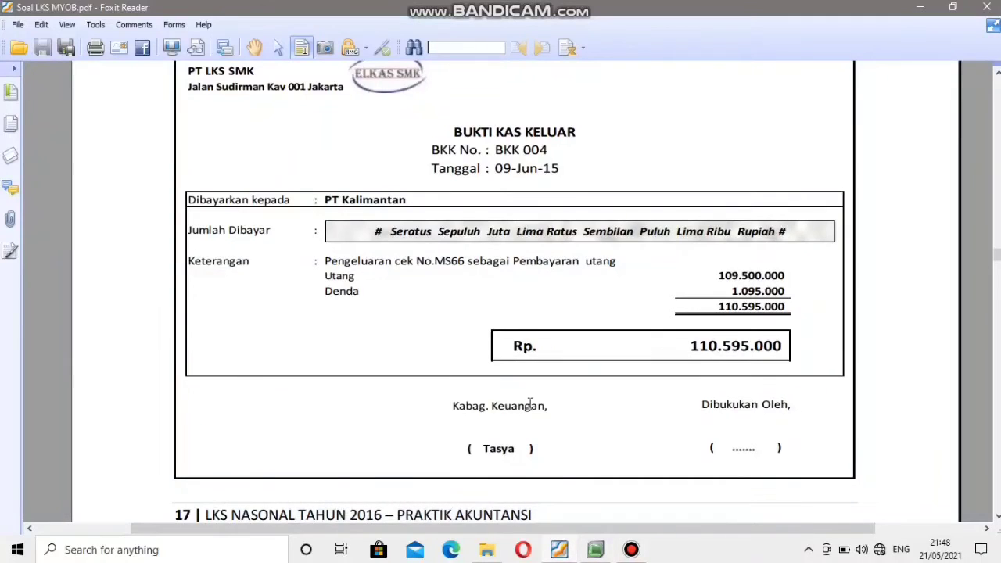
scroll(530, 403, down, 3)
scroll(530, 404, down, 5)
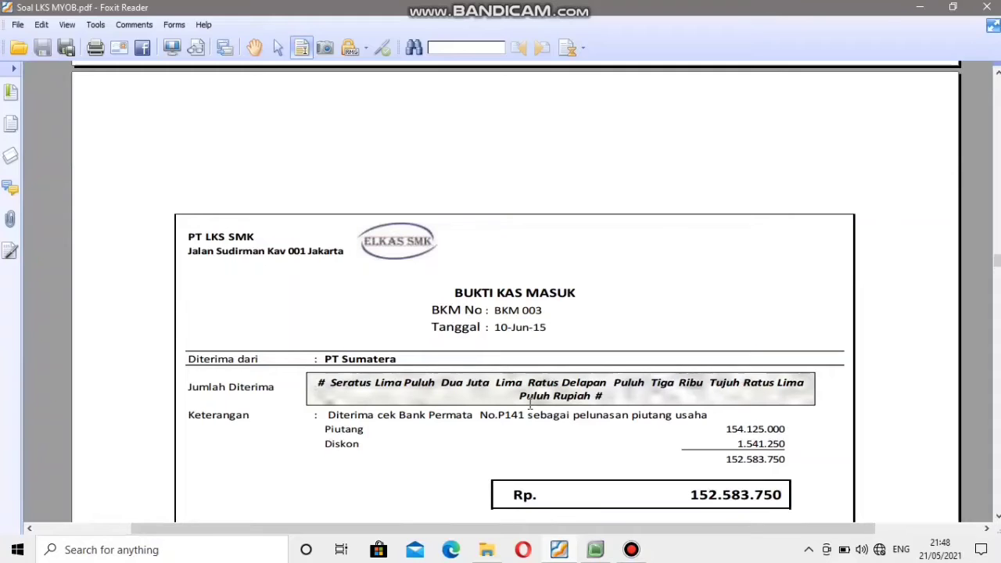
click(586, 551)
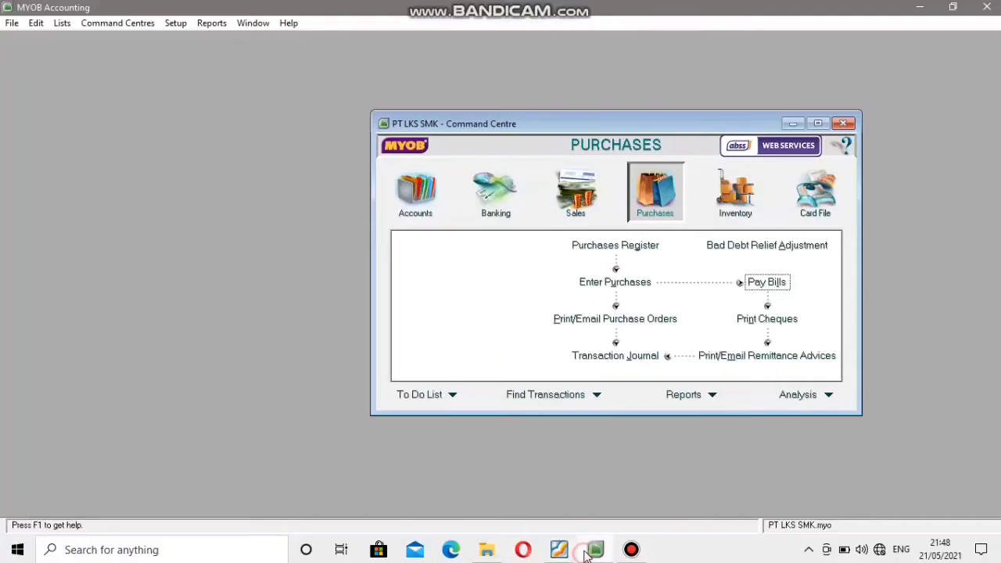
click(594, 187)
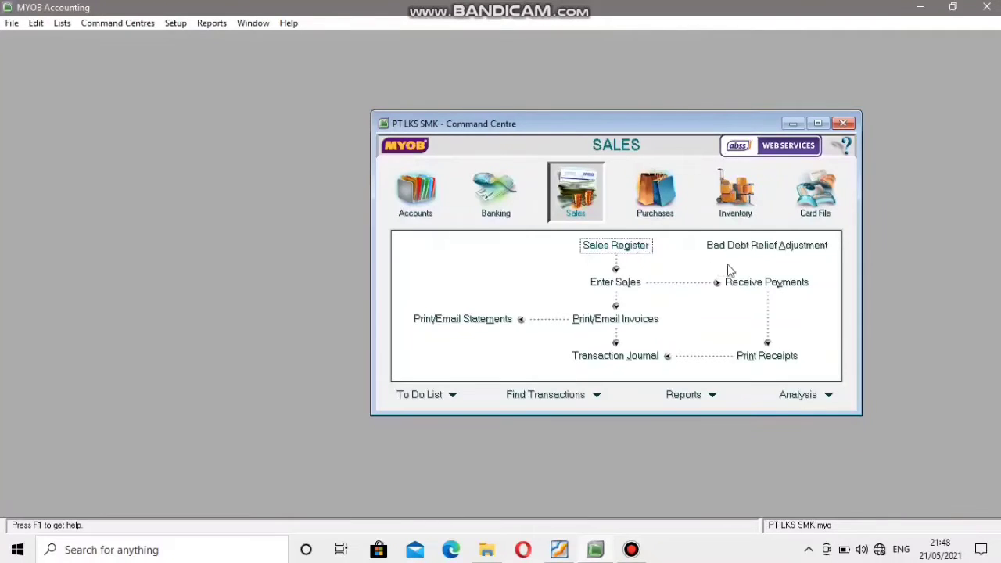
click(743, 290)
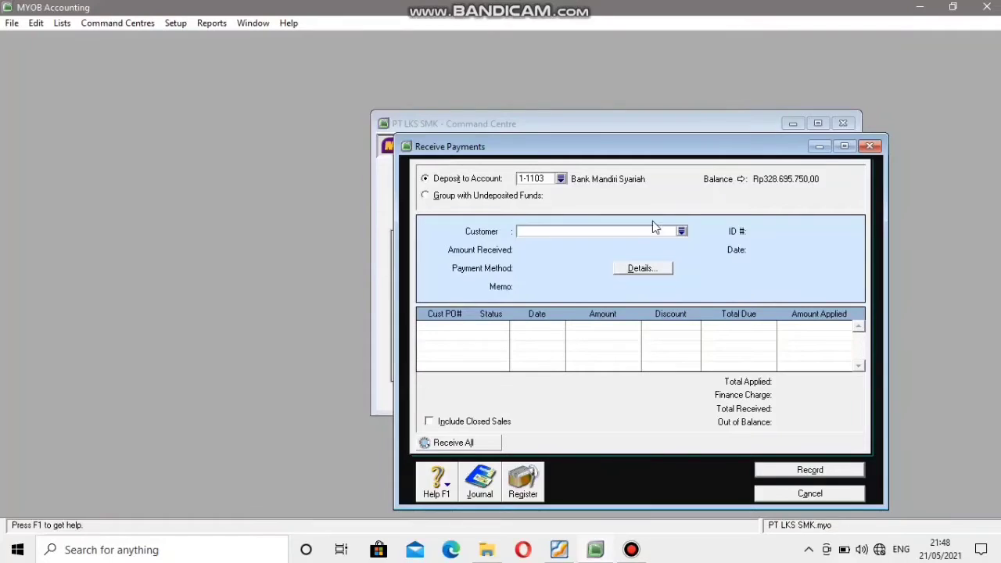
click(680, 232)
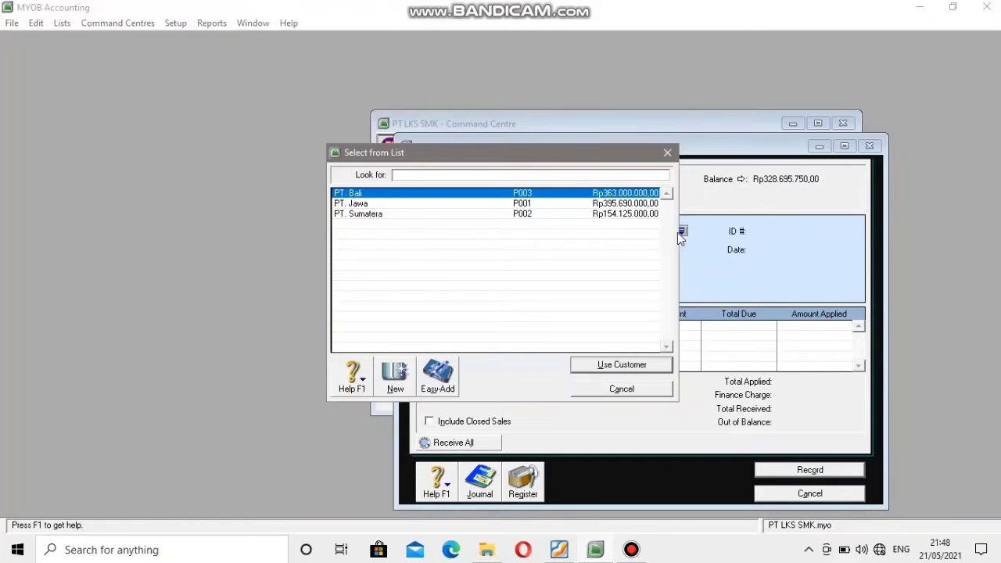
click(523, 215)
click(592, 366)
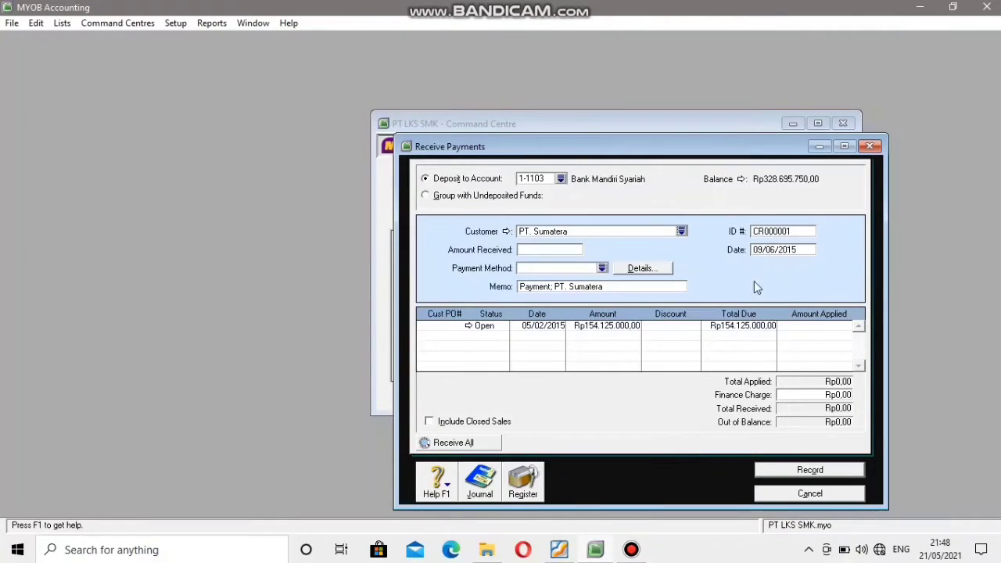
Check voucher BKM 003 in the PDF and enter BKM003 as the received payment's ID number in MYOB.
click(597, 551)
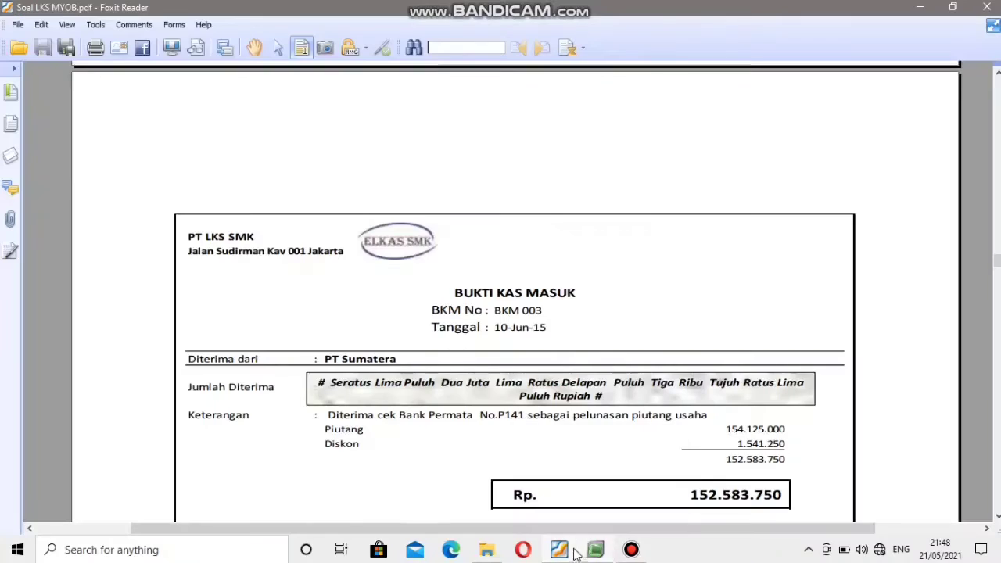
scroll(599, 366, down, 3)
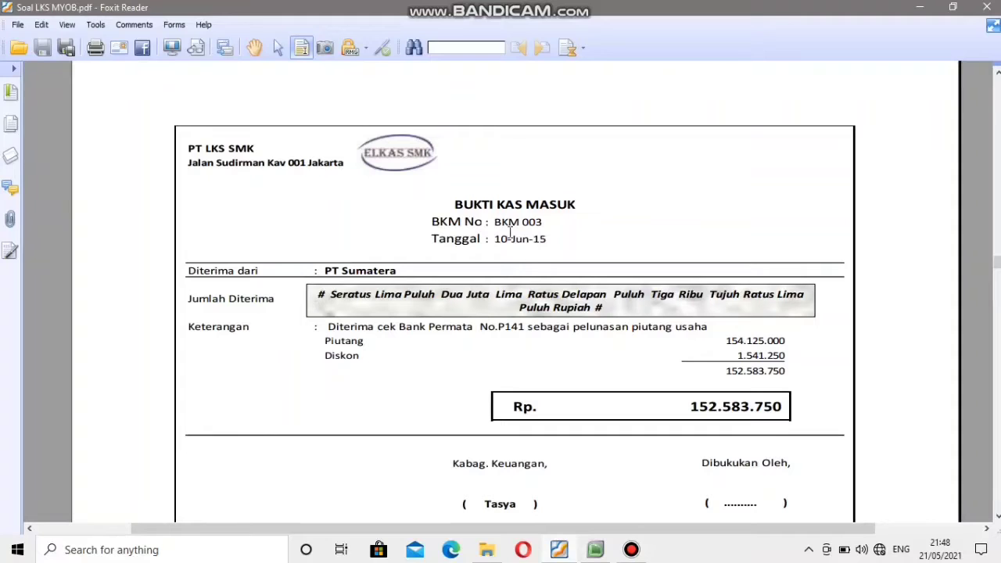
click(595, 550)
double_click(765, 230)
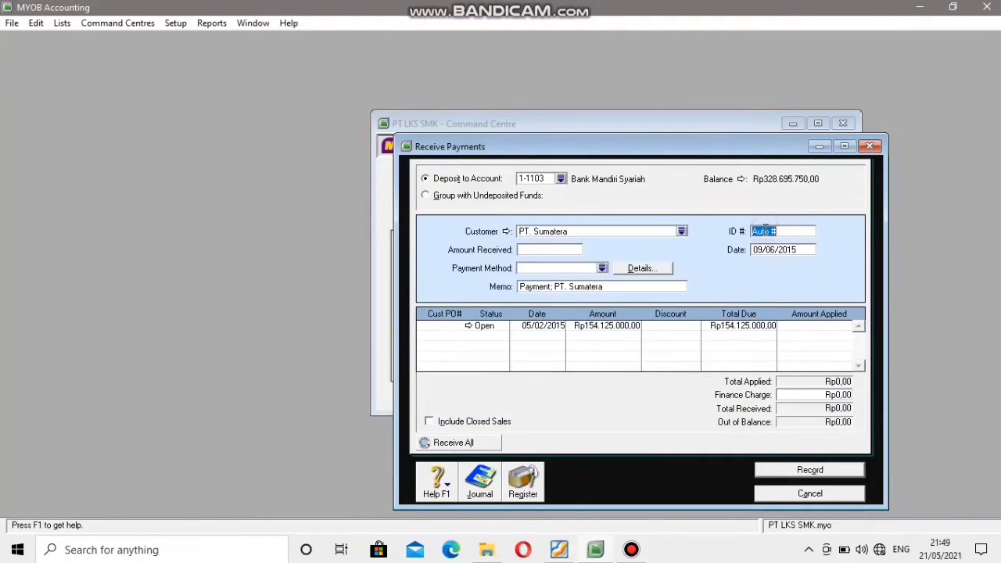
text(BKM003)
Set the received payment's date to 10/06/2015, matching the voucher.
click(797, 250)
click(560, 551)
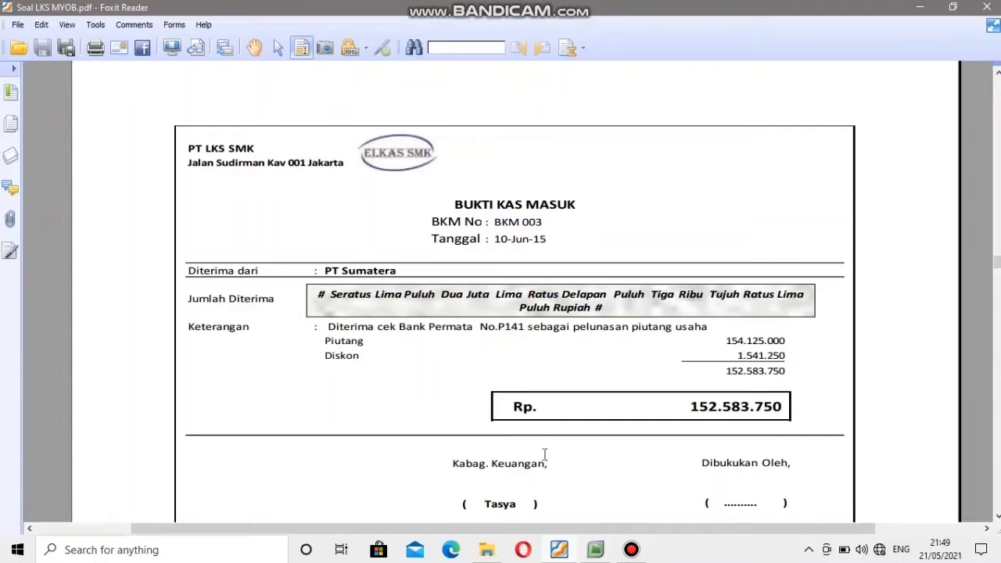
click(599, 551)
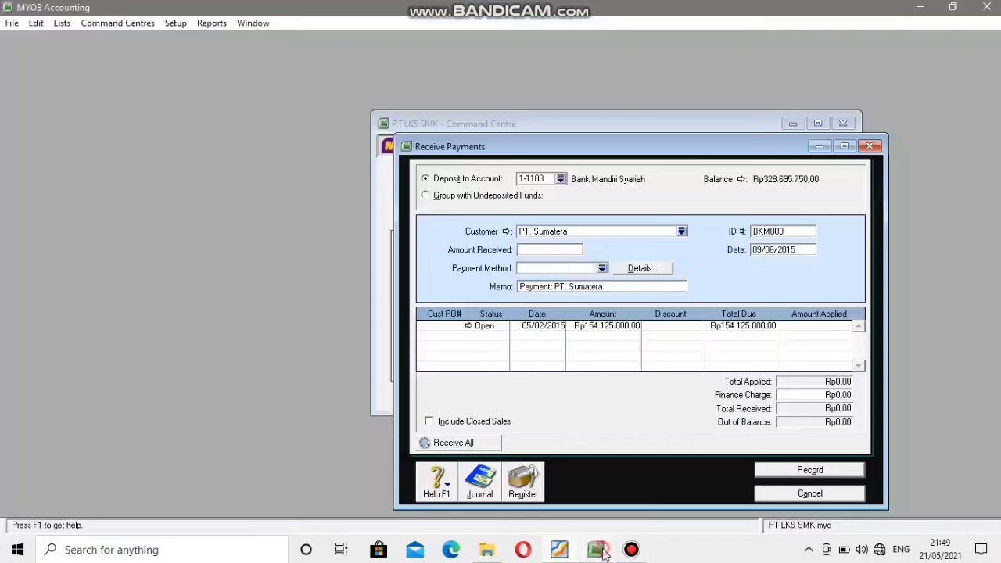
click(762, 247)
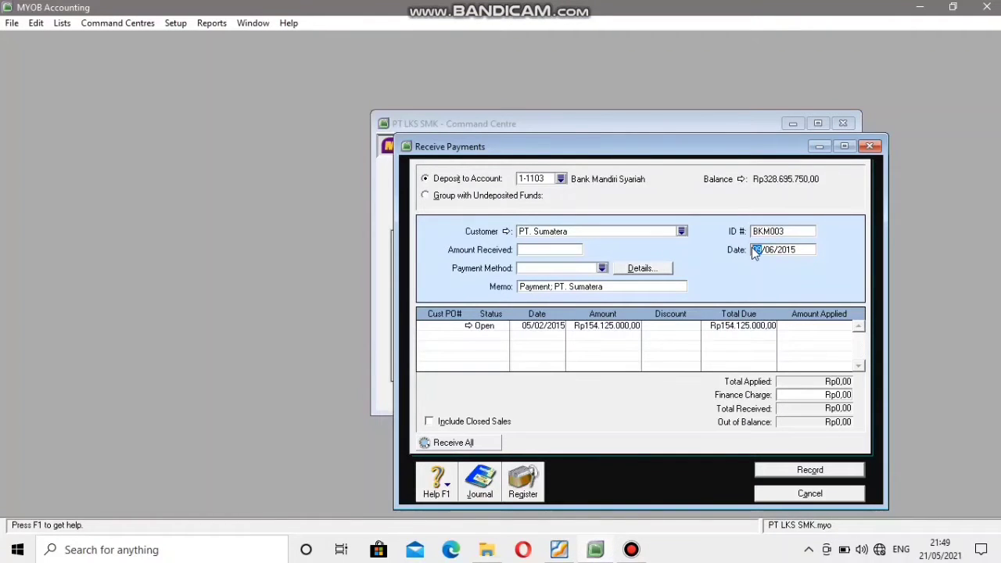
text(10)
Enter the voucher's total of Rp152.583.750 as the amount received.
click(522, 252)
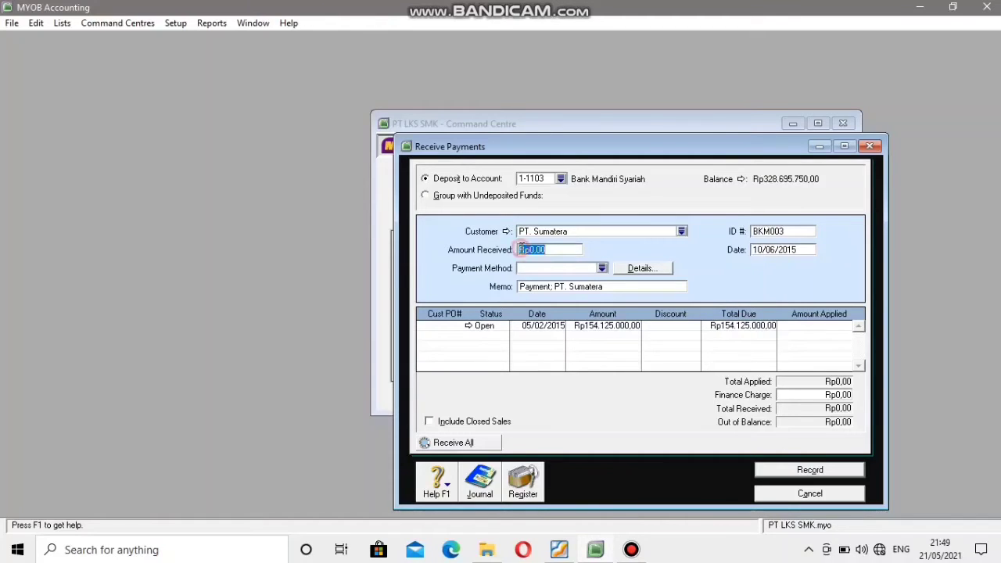
click(560, 550)
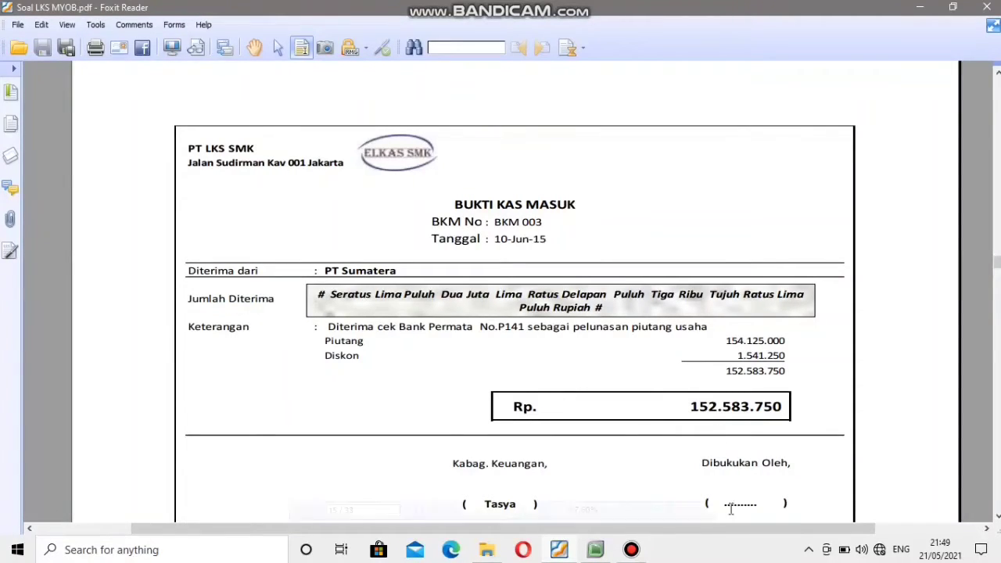
click(596, 550)
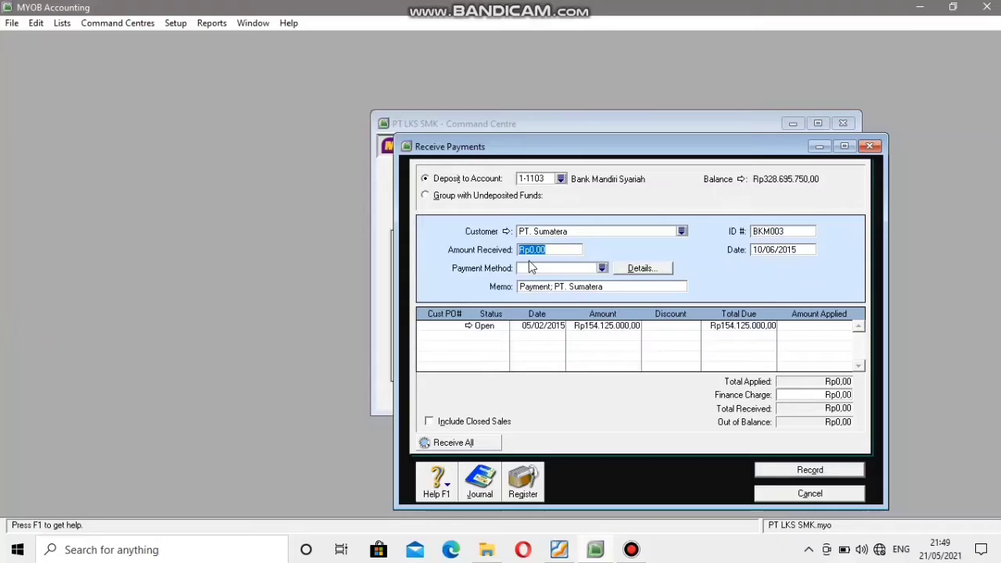
text(15258375)
text(0)
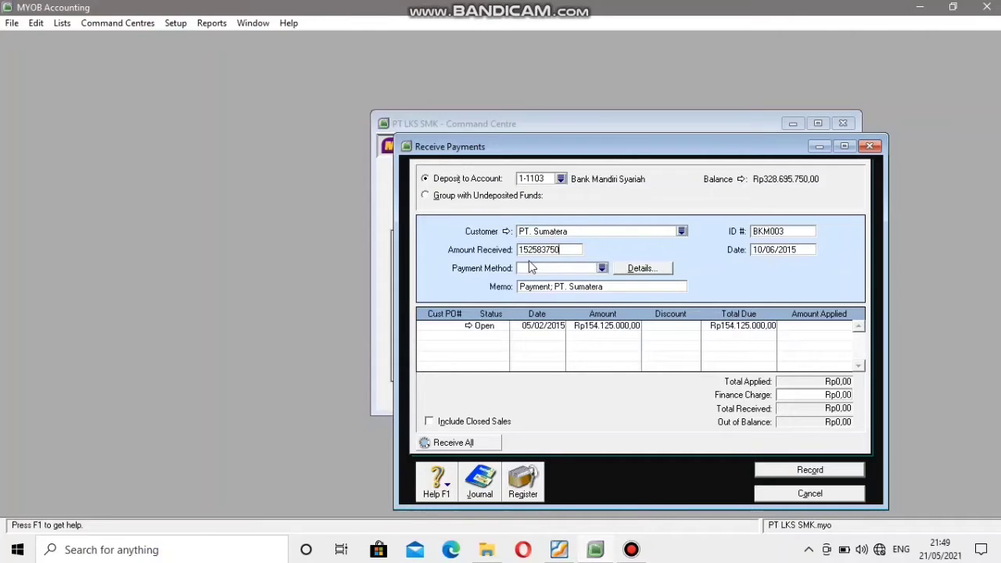
click(589, 268)
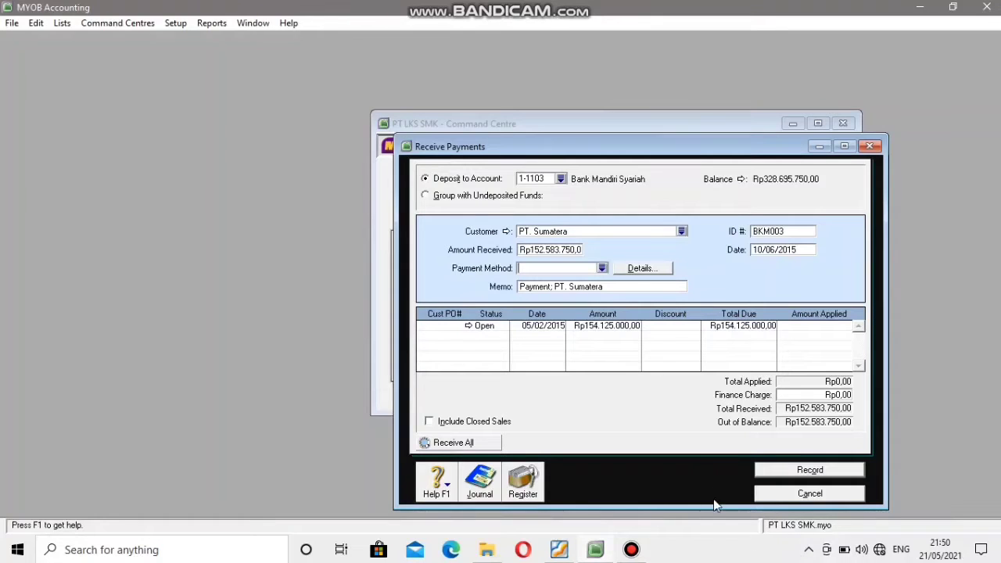
Look up the voucher's Diskon and enter a discount of Rp1.541.250 on PT. Sumatera's open invoice.
click(662, 327)
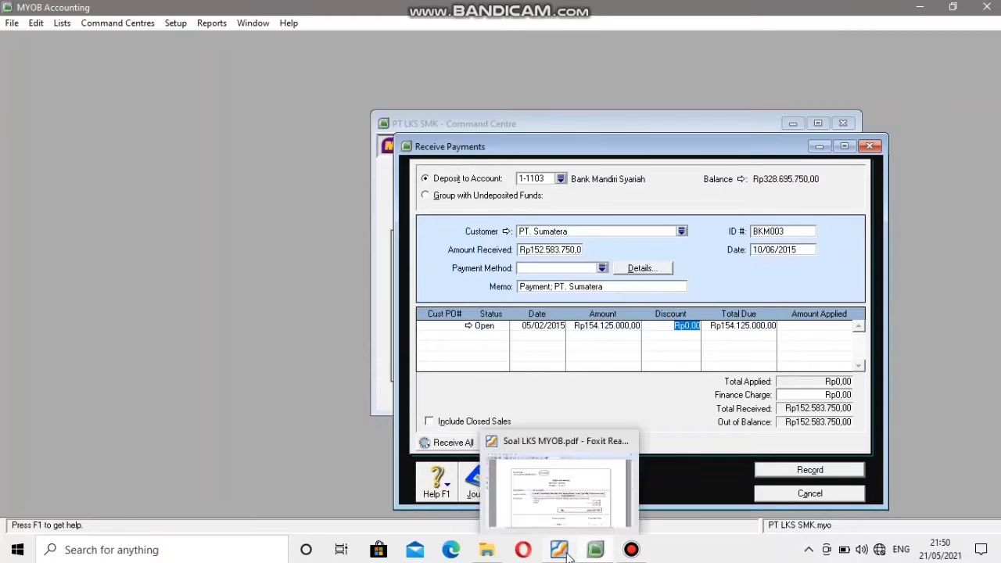
click(618, 481)
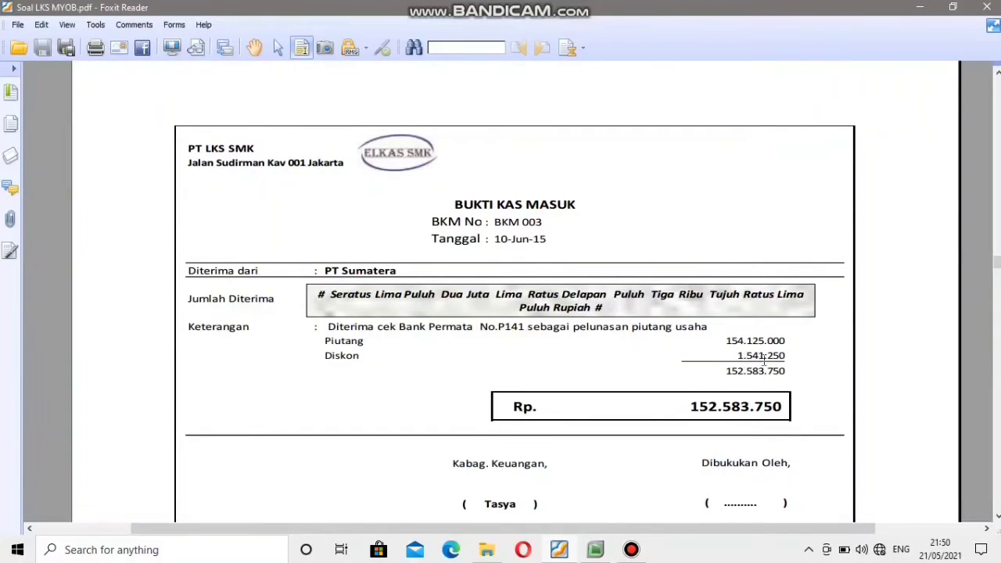
mouse_move(596, 550)
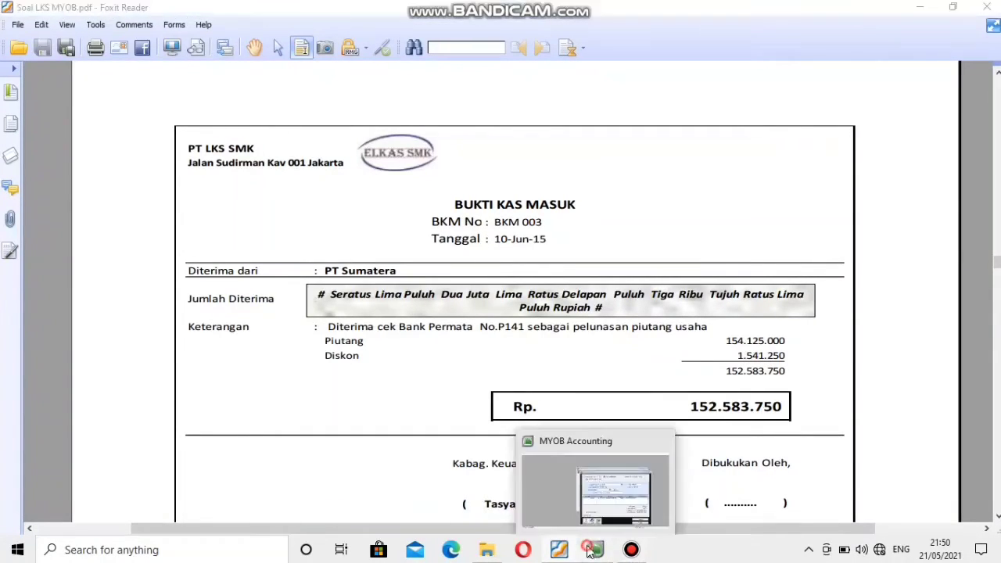
click(618, 481)
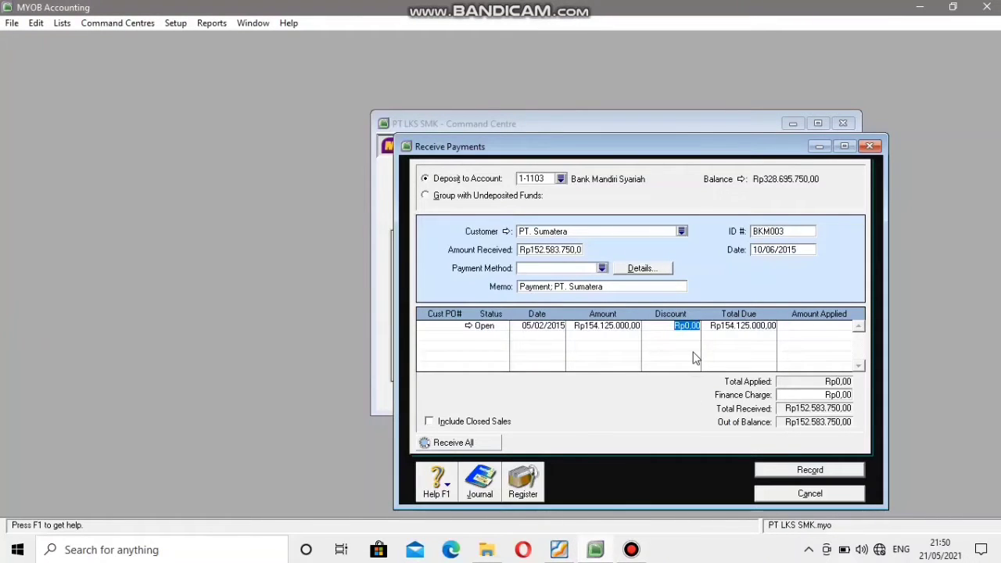
text(1541250)
click(598, 268)
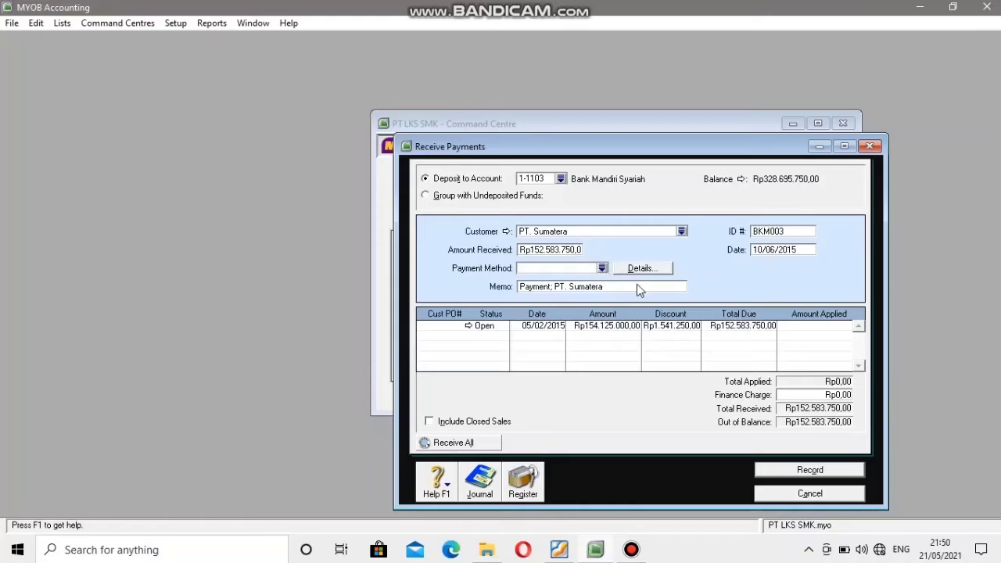
Apply Rp152.583.750 to the open invoice and record the payment, leaving the discount's credit memo for later printing.
mouse_move(553, 7)
click(807, 327)
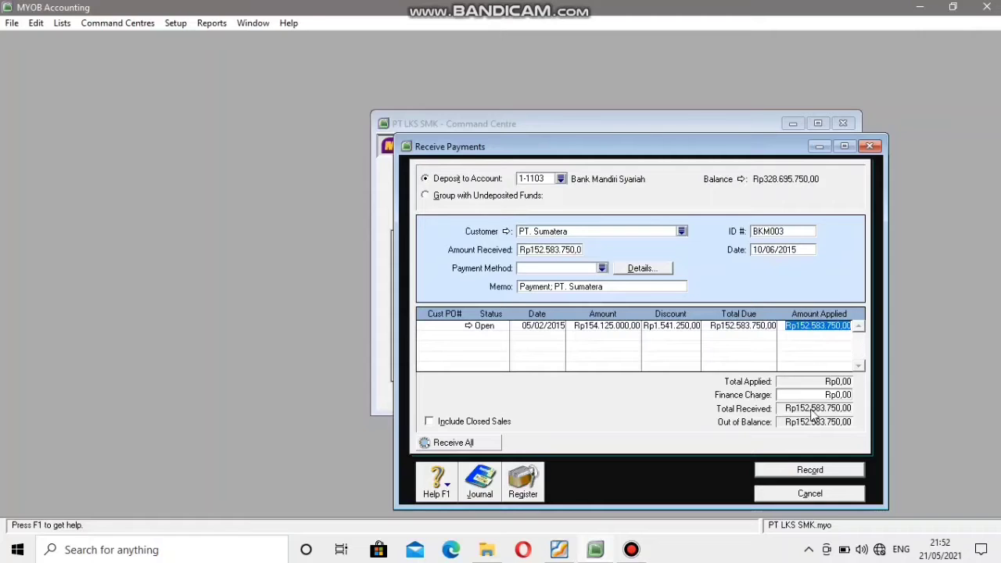
click(811, 472)
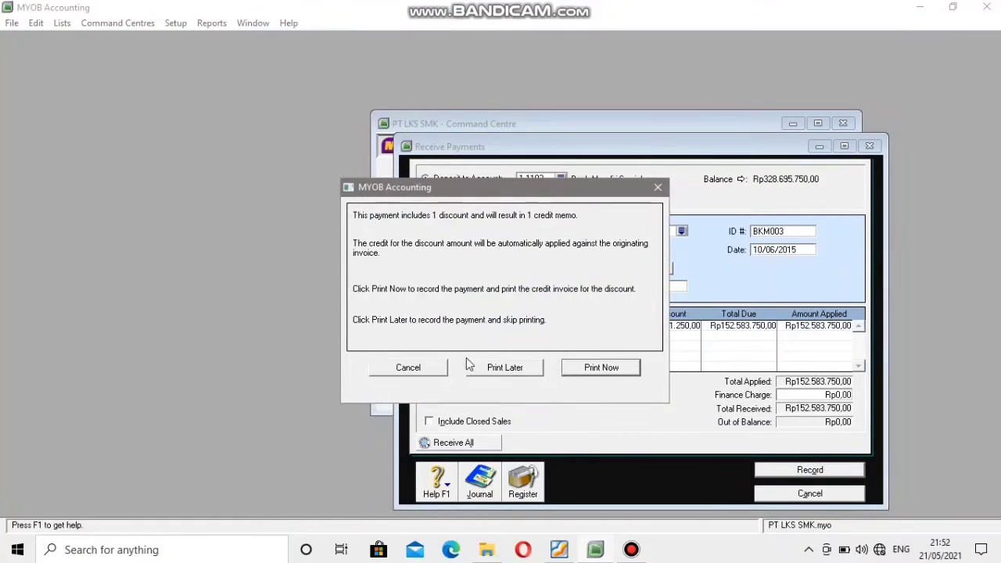
click(511, 374)
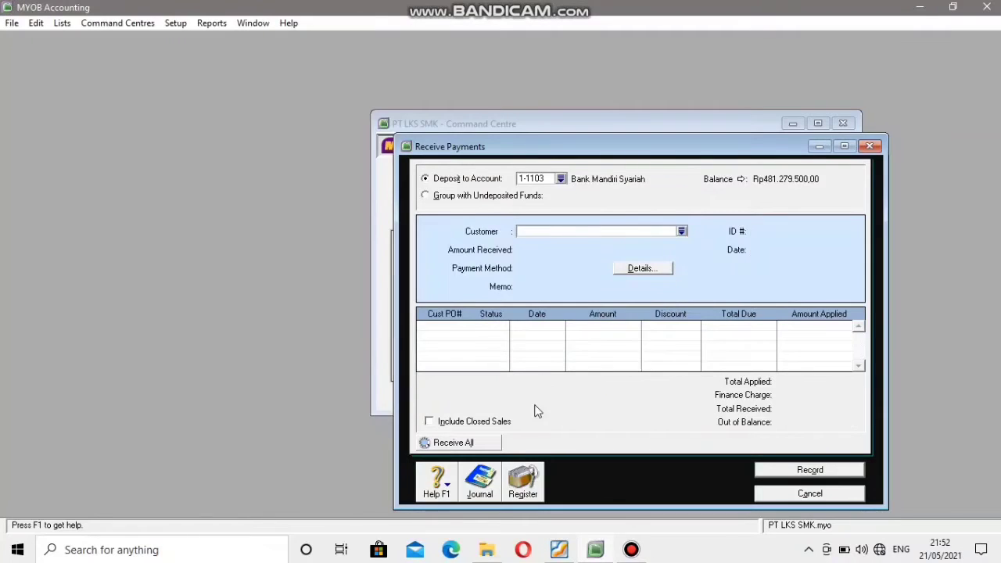
Review the PT. Sumatera payment and discount entries in the journal of all transactions, and close the journal and Receive Payments.
click(485, 478)
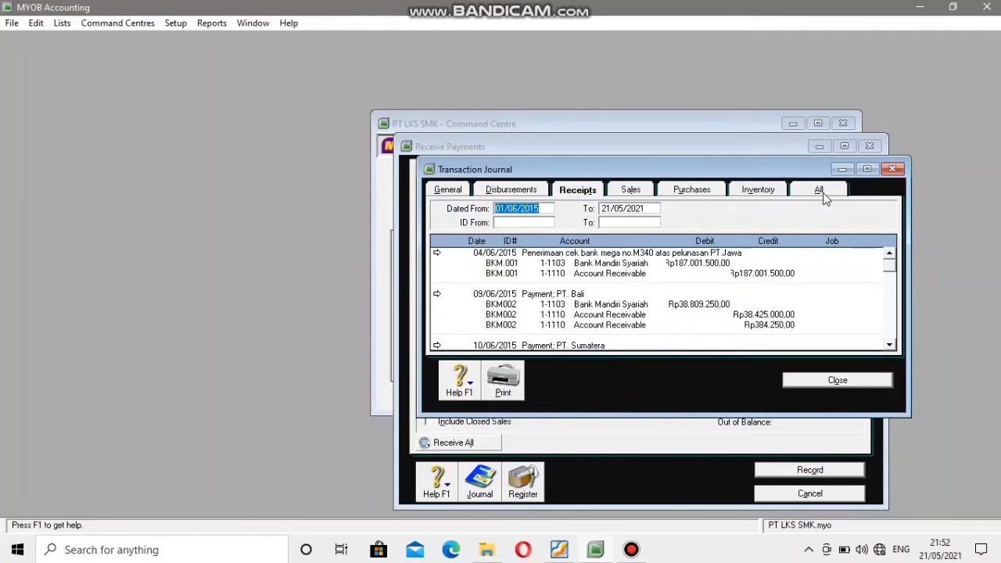
click(819, 191)
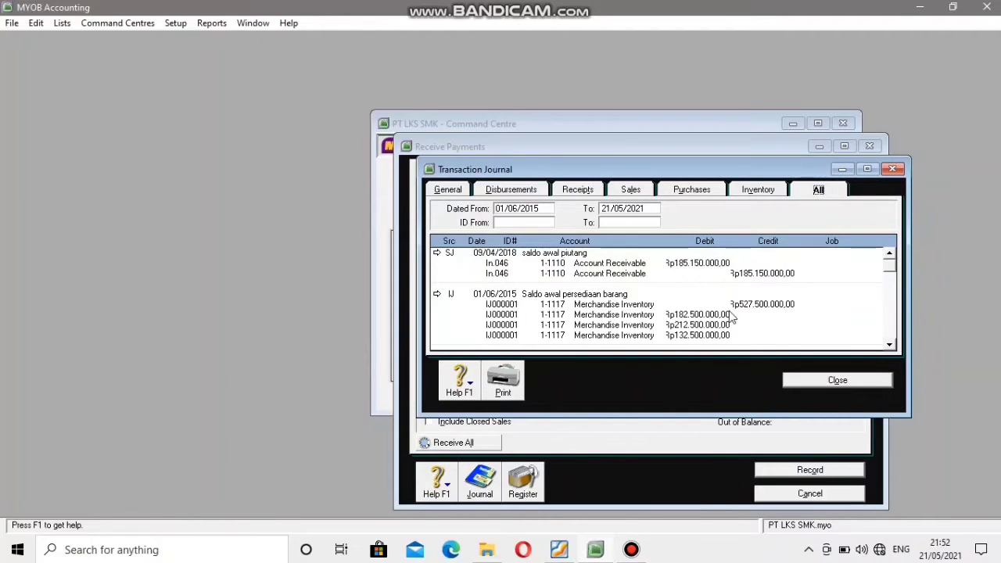
scroll(729, 313, down, 8)
scroll(729, 313, down, 10)
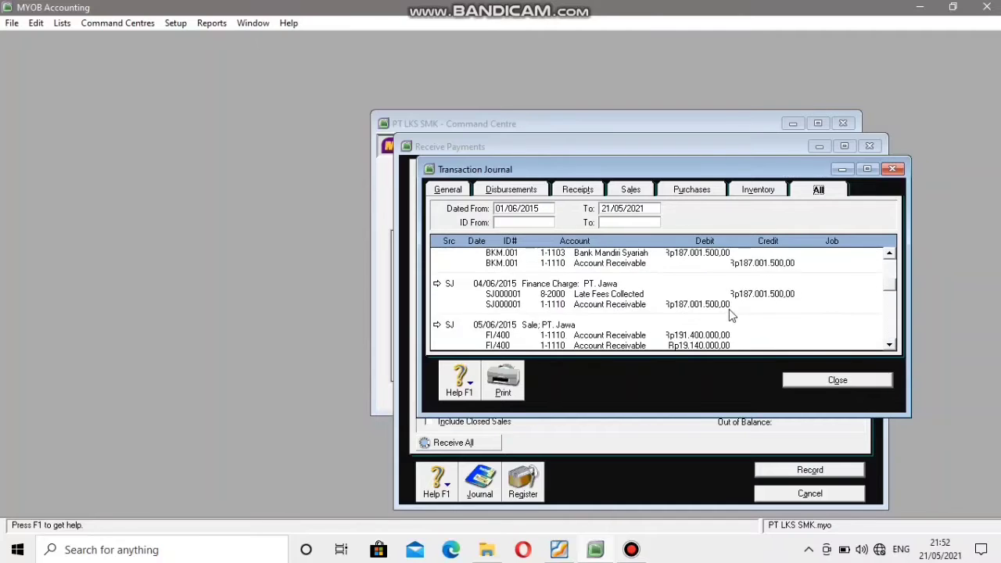
scroll(728, 313, down, 2)
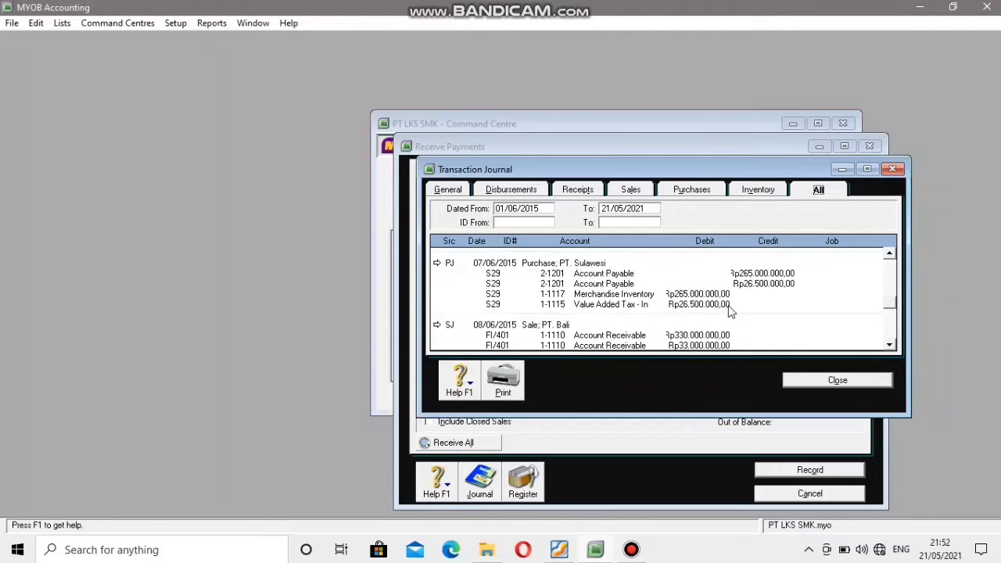
scroll(729, 311, down, 12)
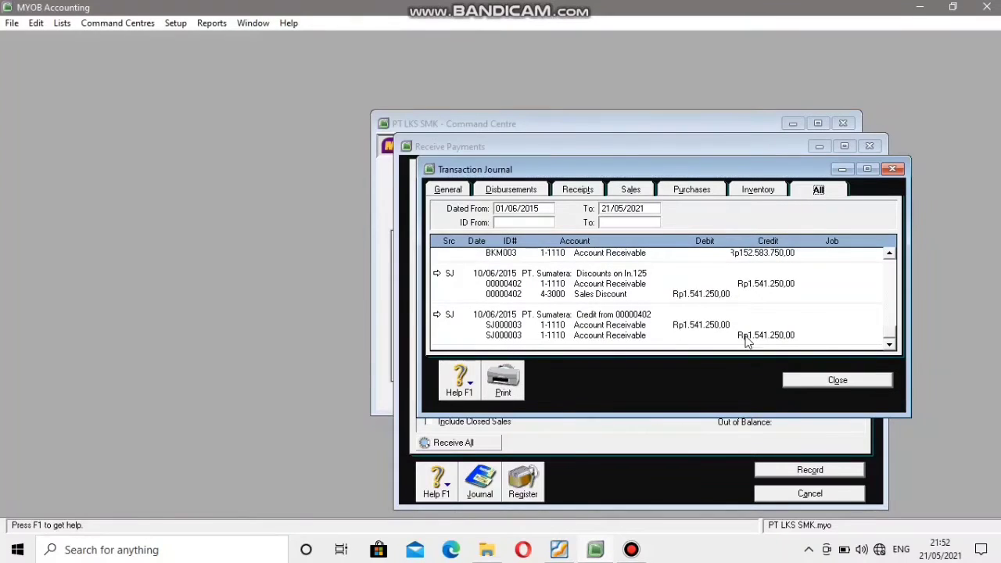
click(817, 382)
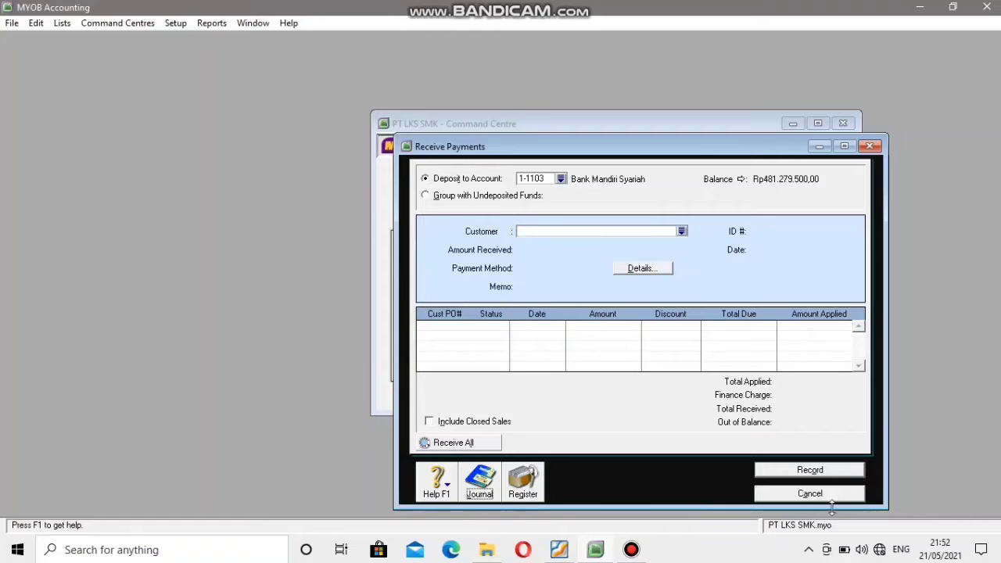
click(811, 494)
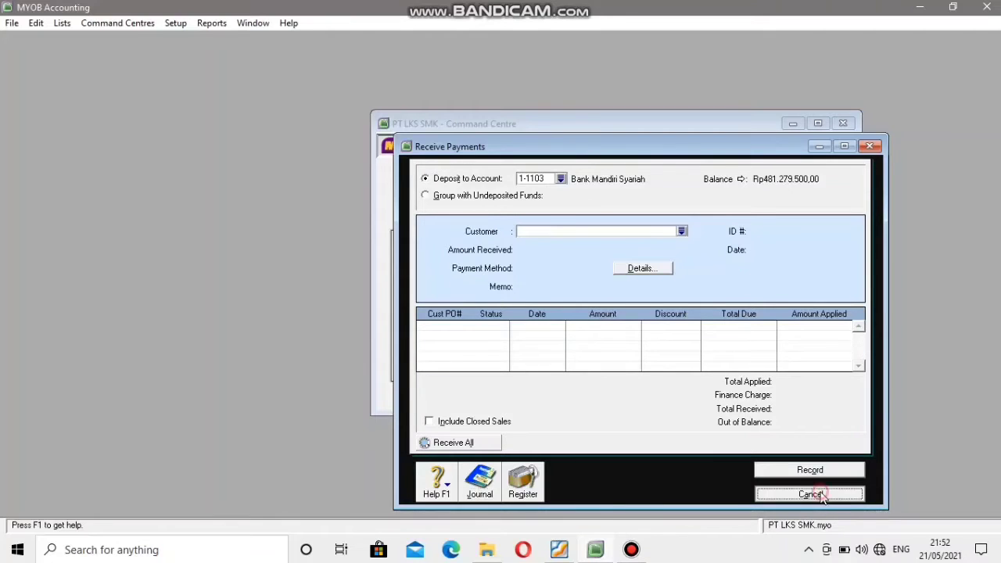
Find petty cash voucher VKK.004 in the PDF and start a Spend Money transaction in MYOB.
click(557, 549)
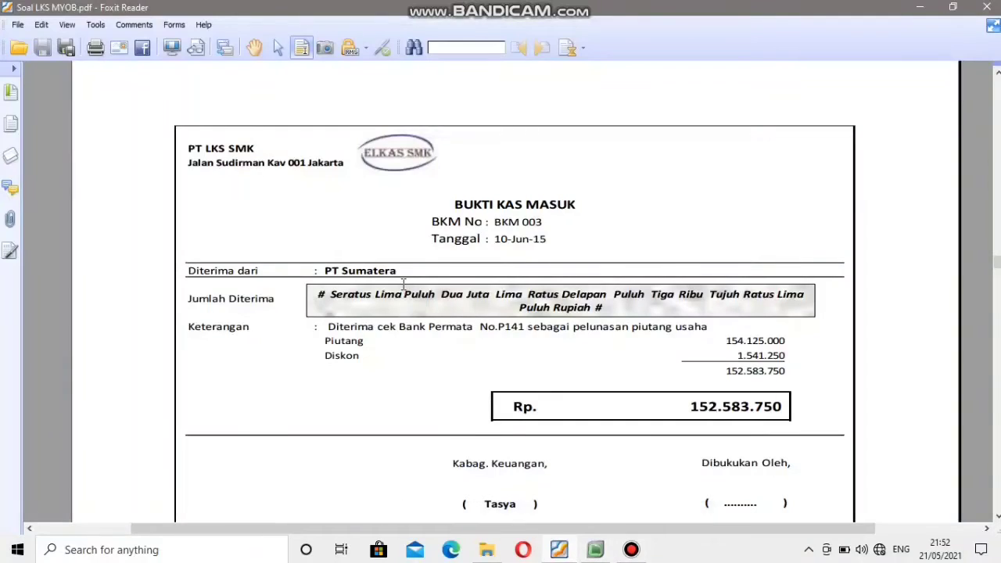
scroll(402, 286, down, 10)
scroll(404, 284, down, 1)
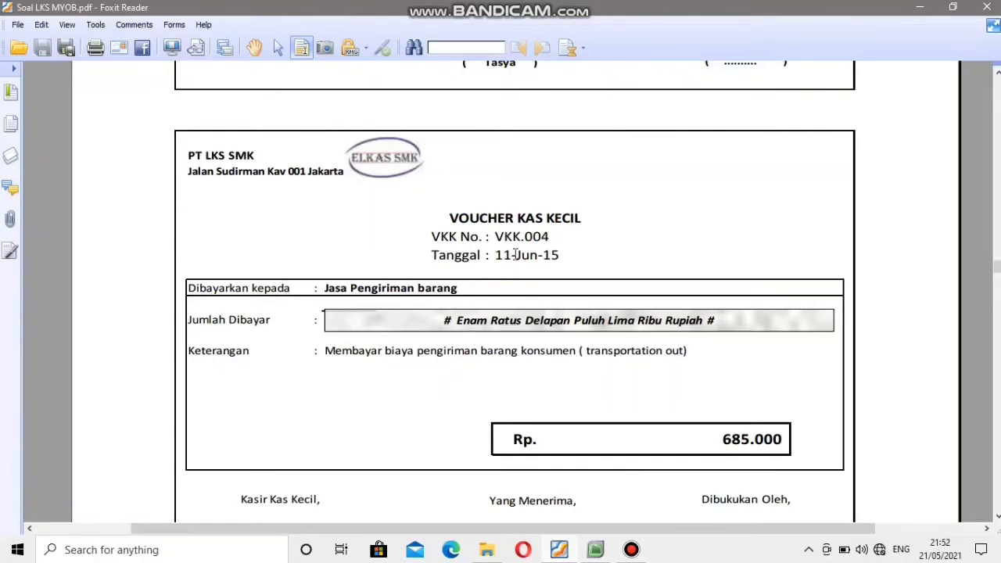
click(596, 549)
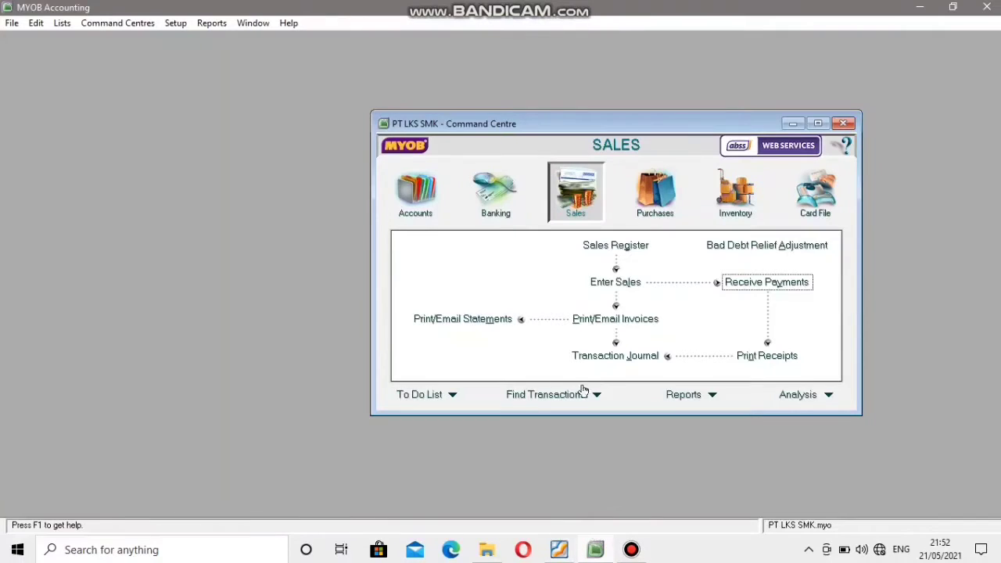
click(479, 196)
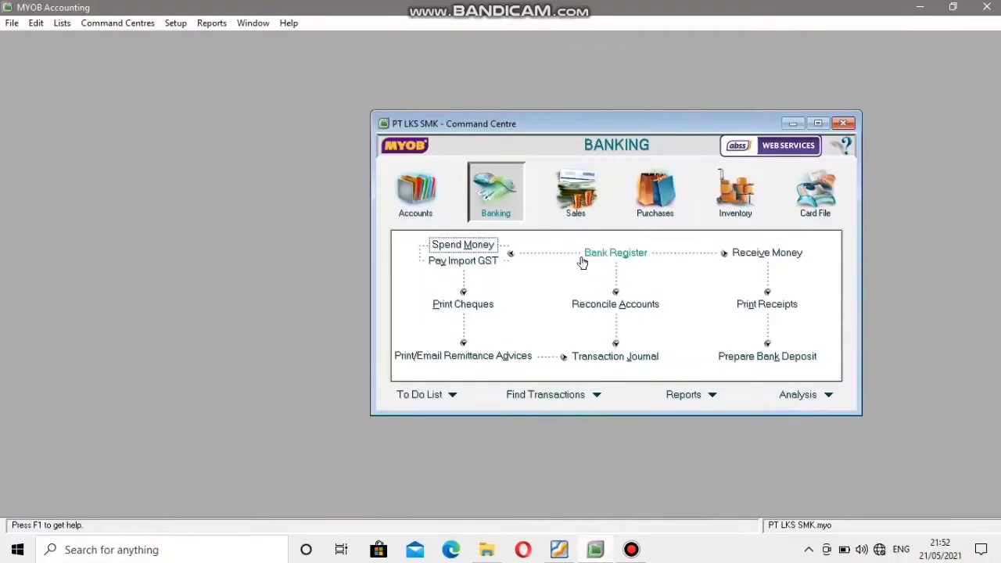
click(468, 246)
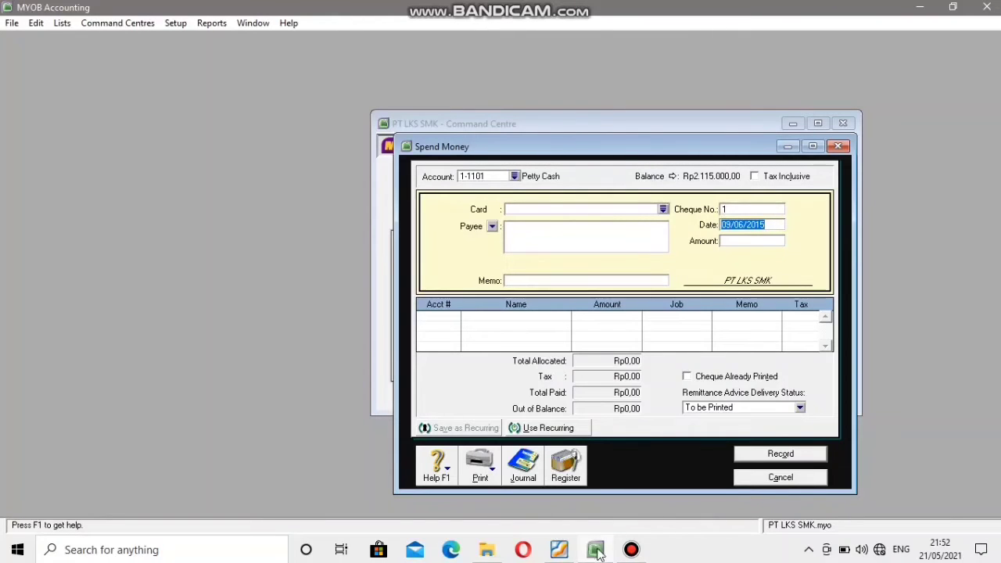
Check the number of petty cash voucher VKK.004 in the PDF and set the Spend Money cheque number to VKK004.
click(559, 550)
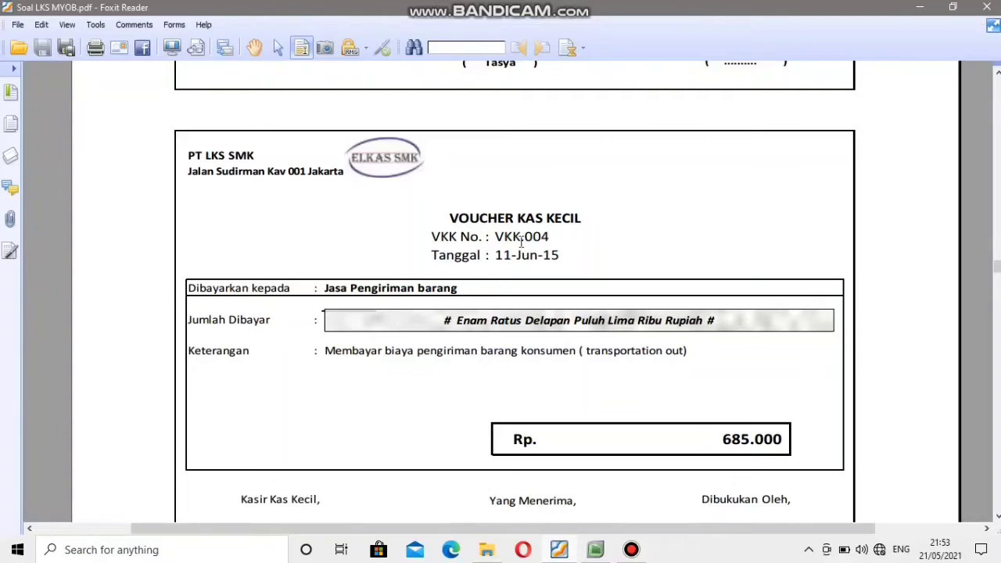
click(595, 550)
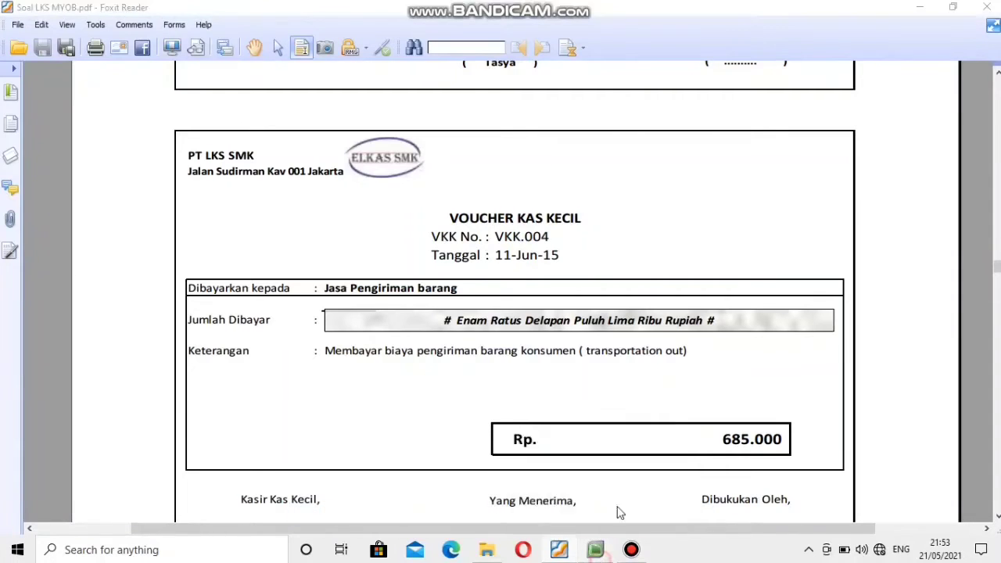
click(726, 208)
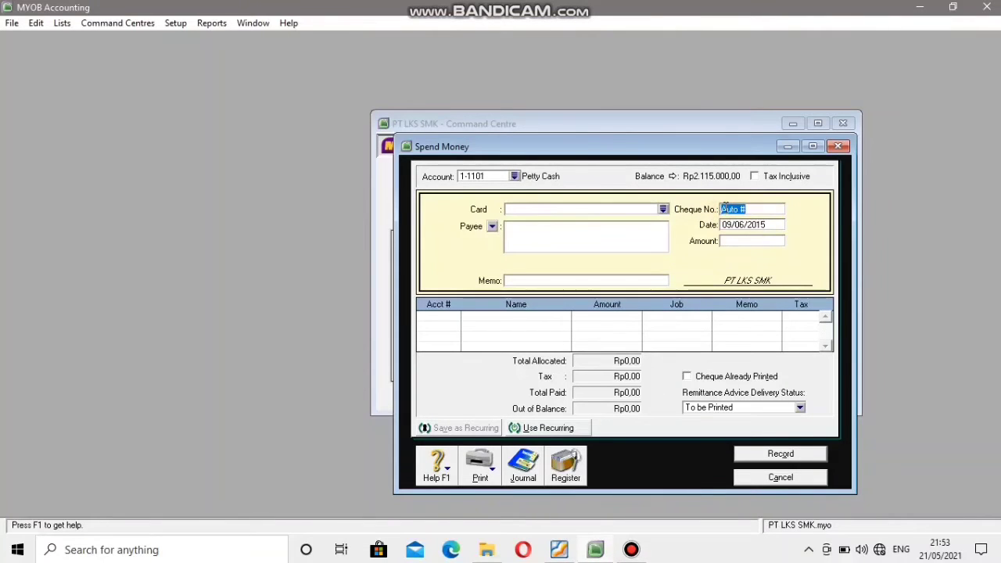
text(BKK)
text(004)
Look up the voucher's date in the PDF and set the Spend Money date to 11/06/2015.
click(730, 226)
click(733, 227)
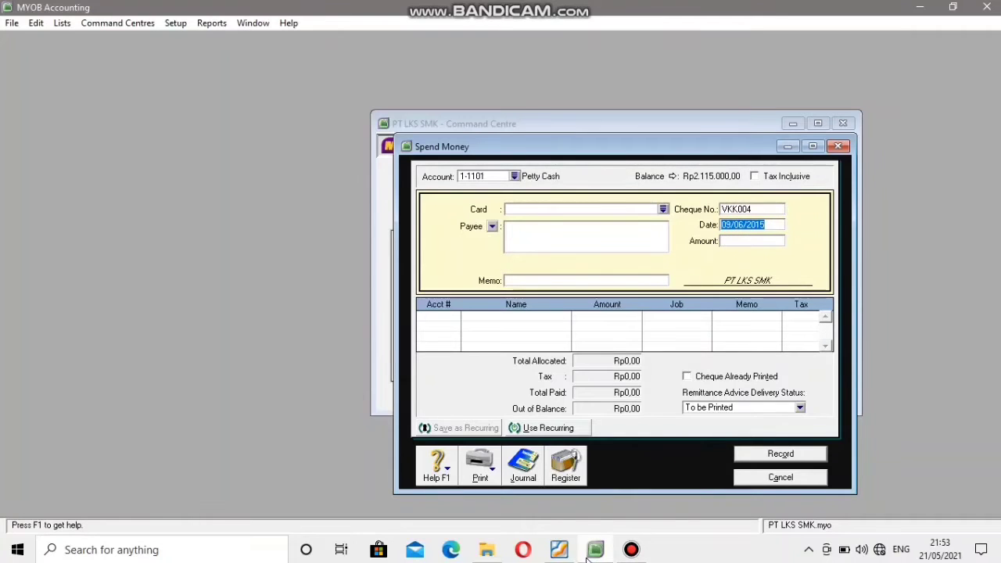
click(551, 551)
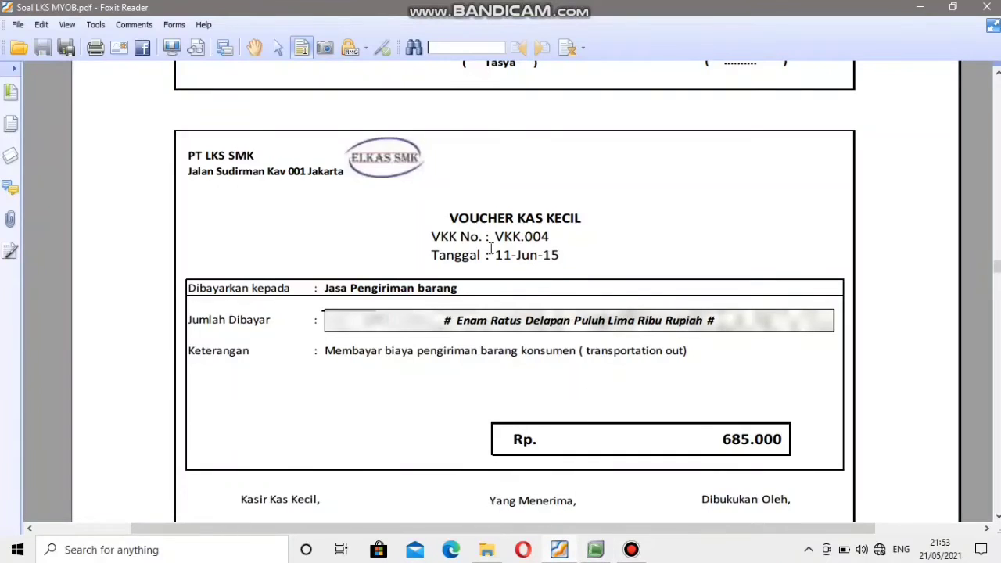
mouse_move(601, 552)
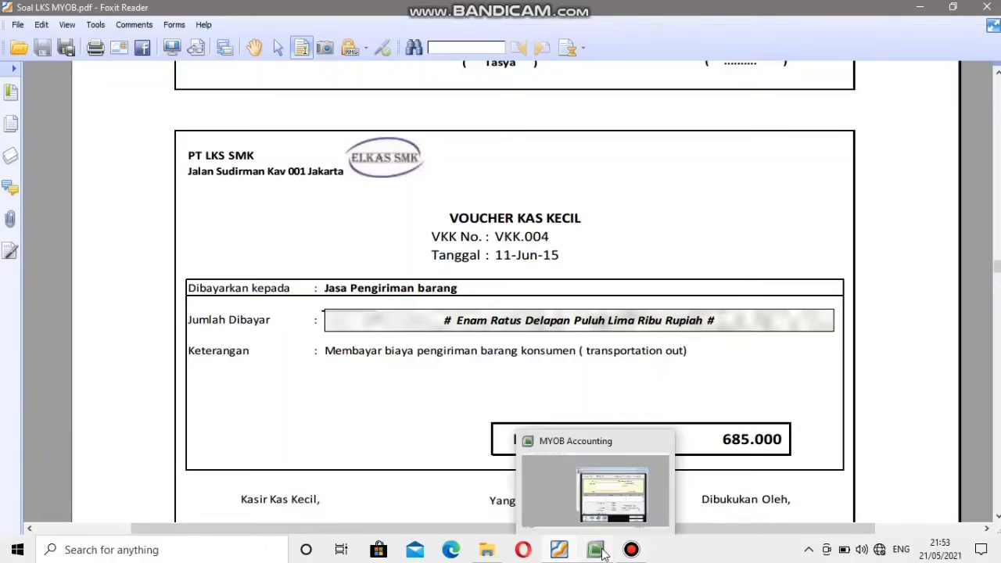
click(604, 552)
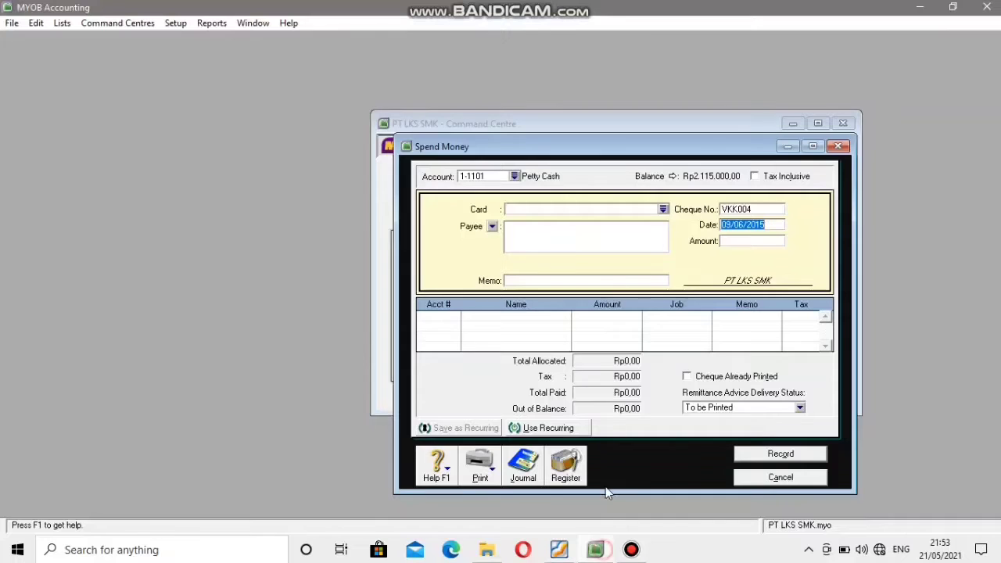
click(728, 225)
double_click(727, 225)
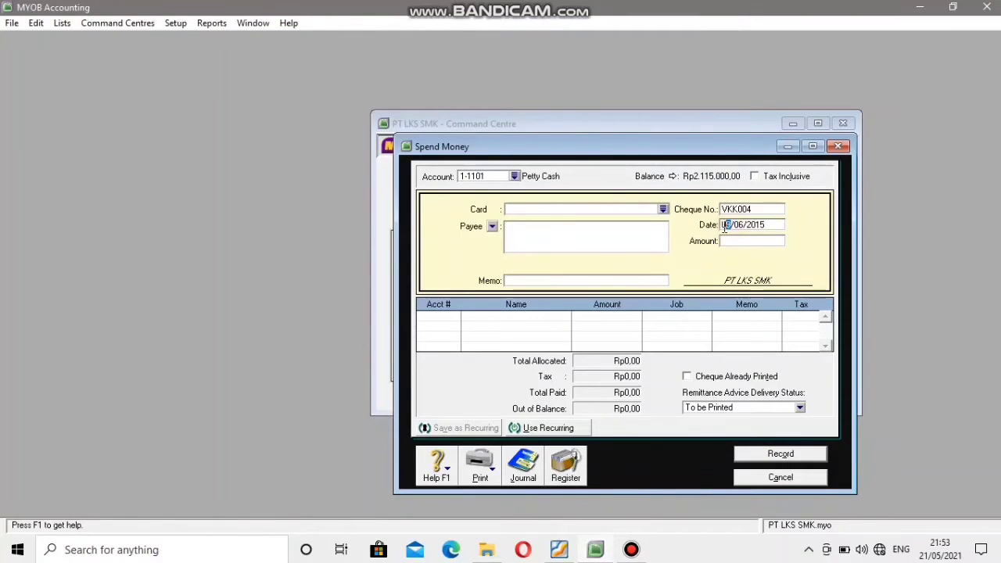
text(11)
Look up the voucher's total in the PDF and set the Spend Money amount to Rp685.000.
click(734, 242)
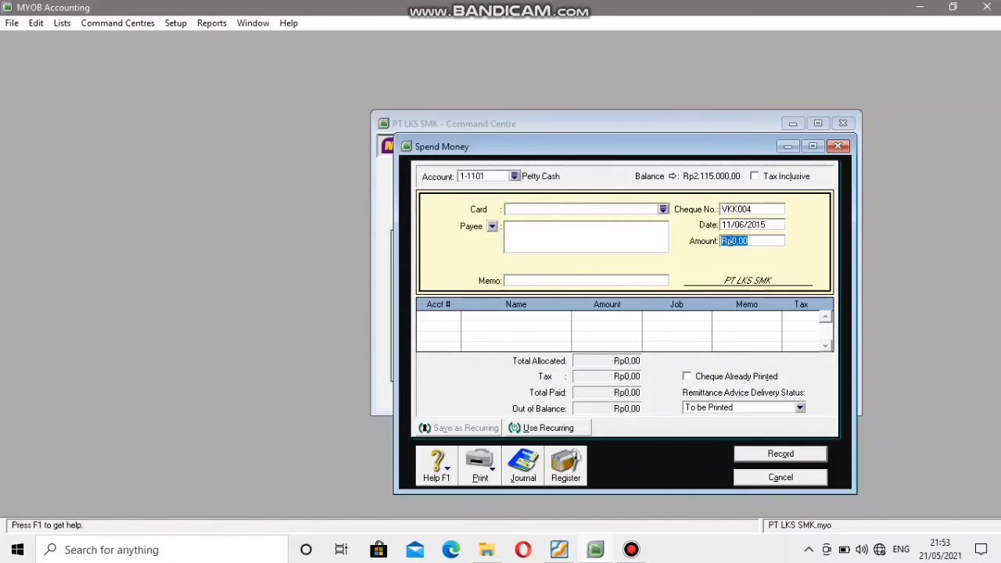
click(558, 550)
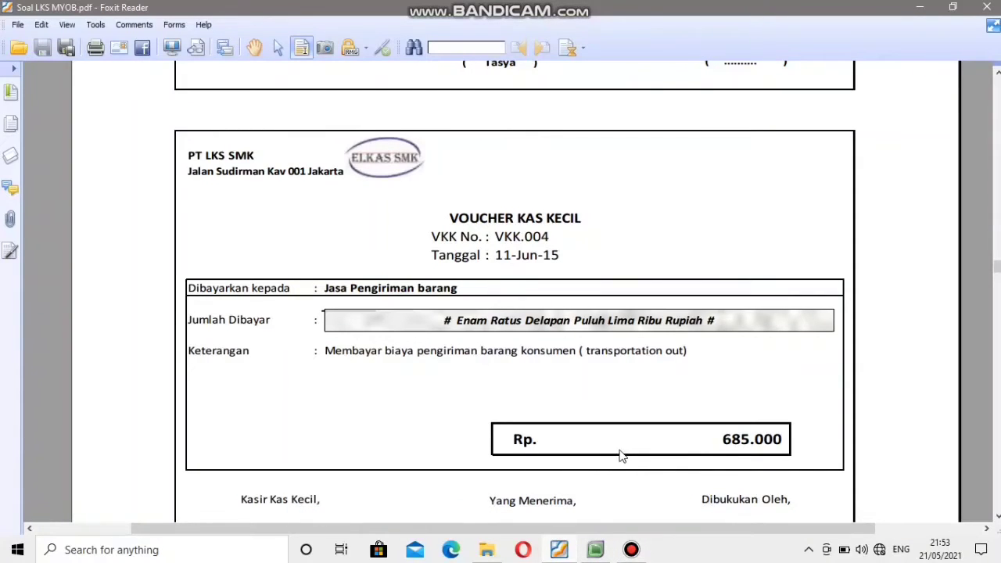
click(594, 551)
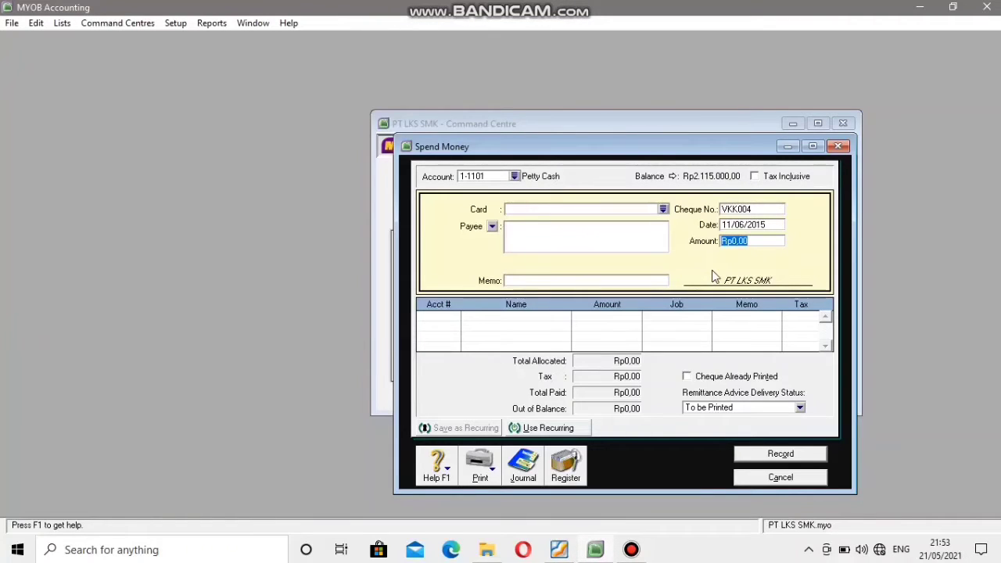
text(685000)
Allocate the payment to account 6-2003 Transportation Out, record the transaction and close Spend Money.
click(444, 319)
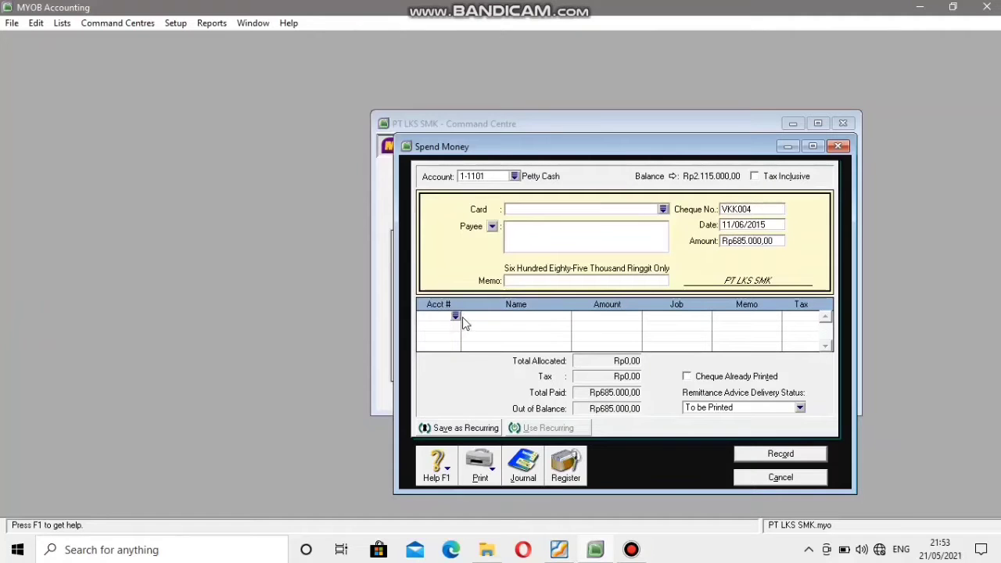
click(455, 316)
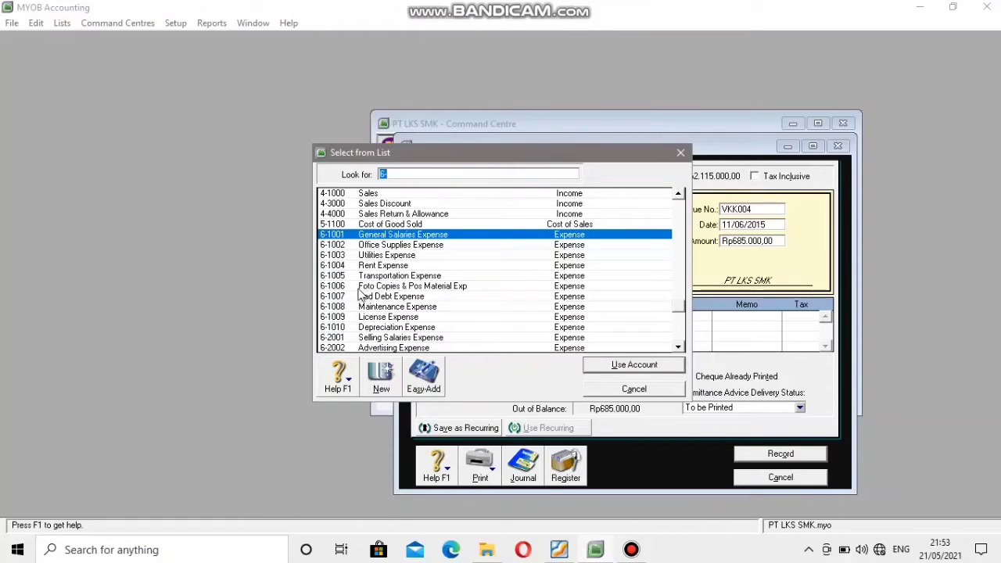
click(334, 257)
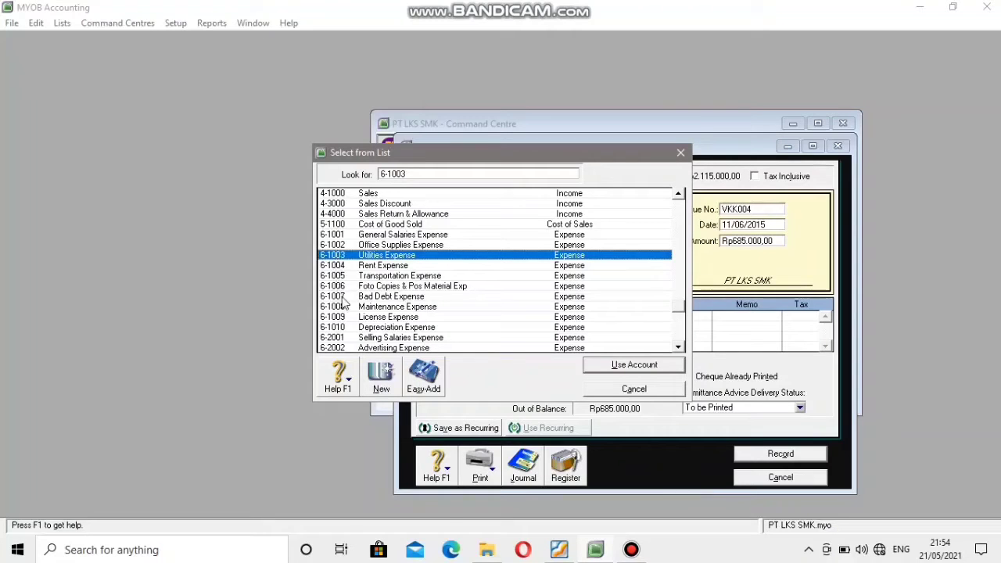
scroll(344, 313, down, 1)
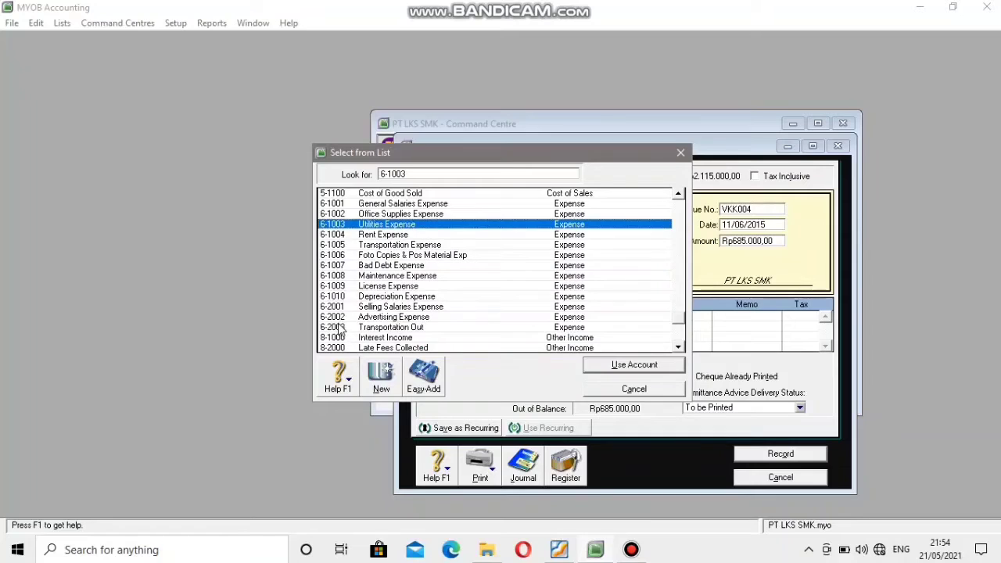
click(343, 327)
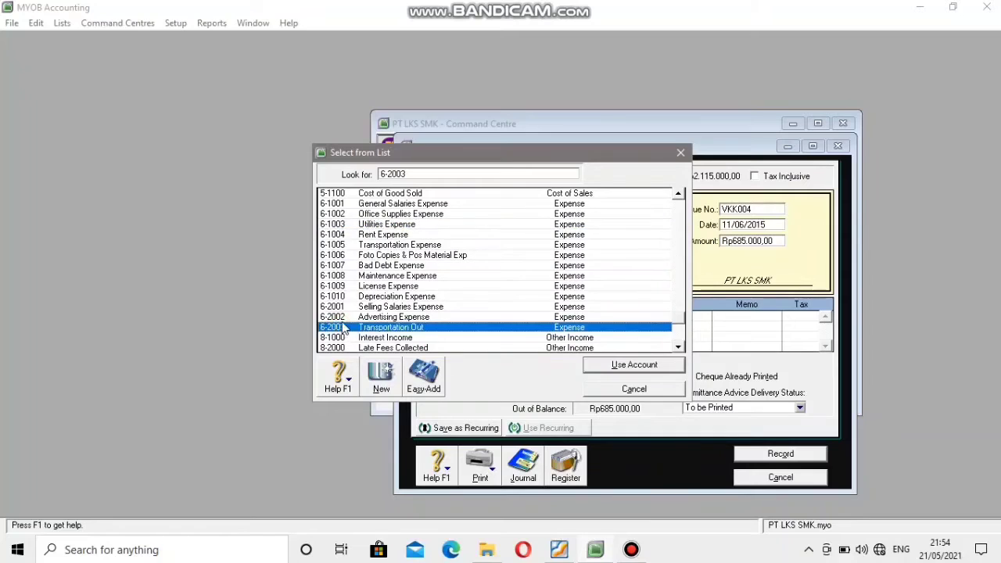
click(599, 368)
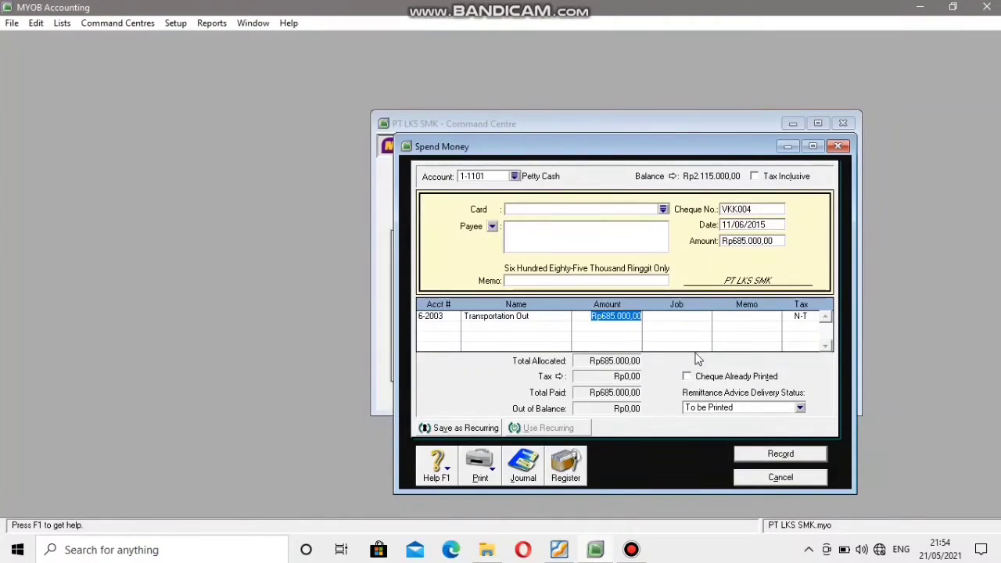
click(770, 455)
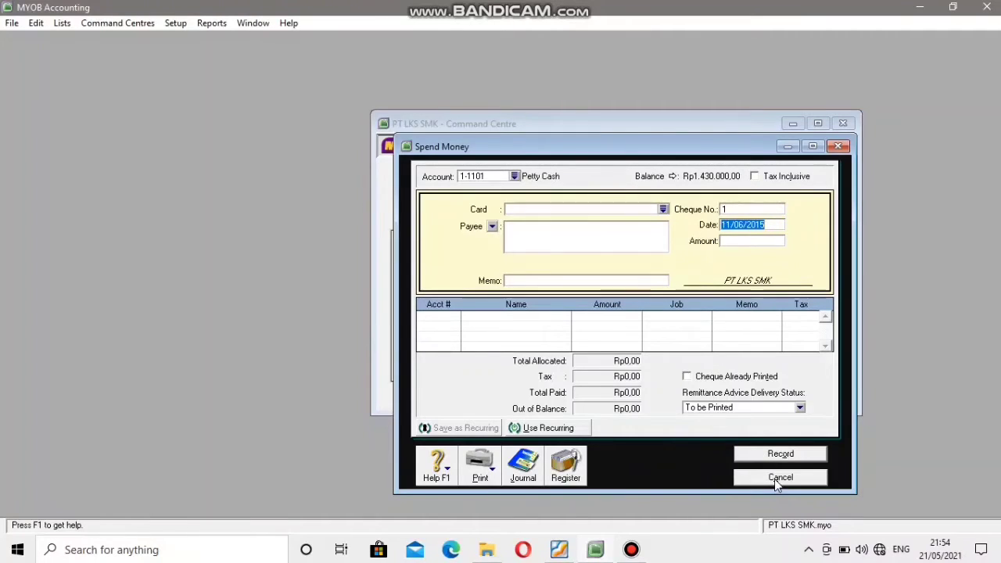
click(774, 478)
Find petty cash voucher VKK.005 in the PDF and return to MYOB's Banking command centre.
click(559, 550)
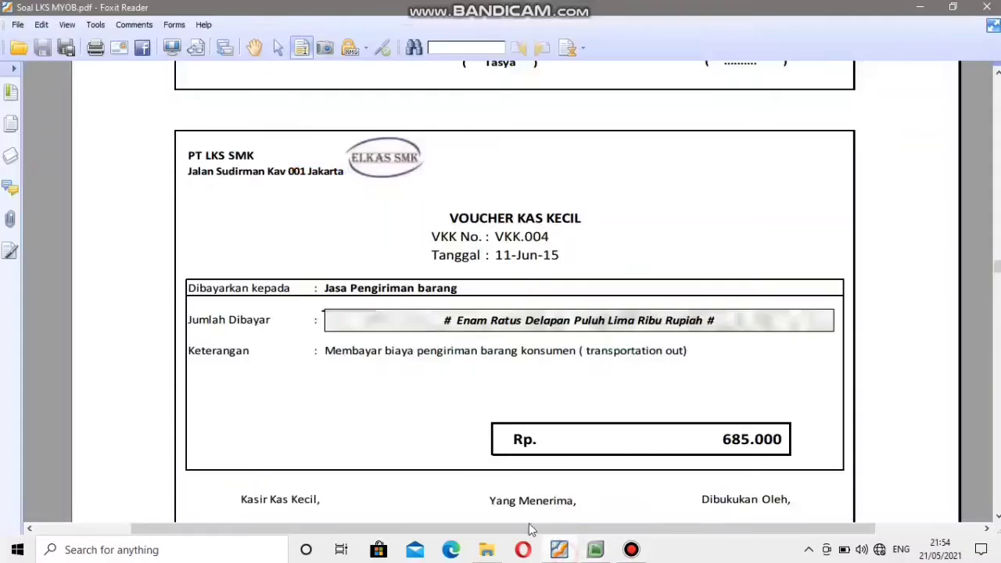
scroll(450, 347, down, 1)
scroll(449, 347, down, 15)
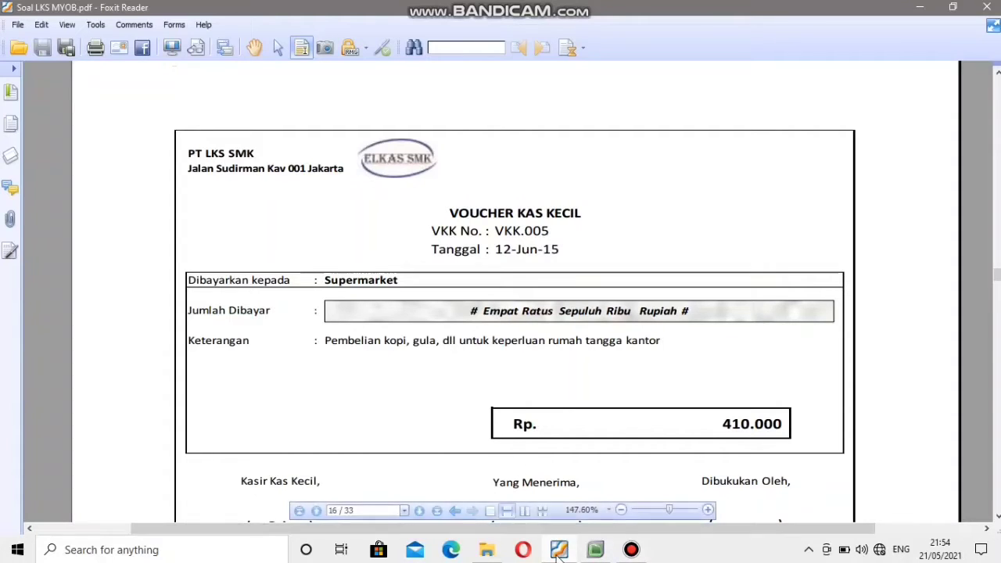
click(594, 549)
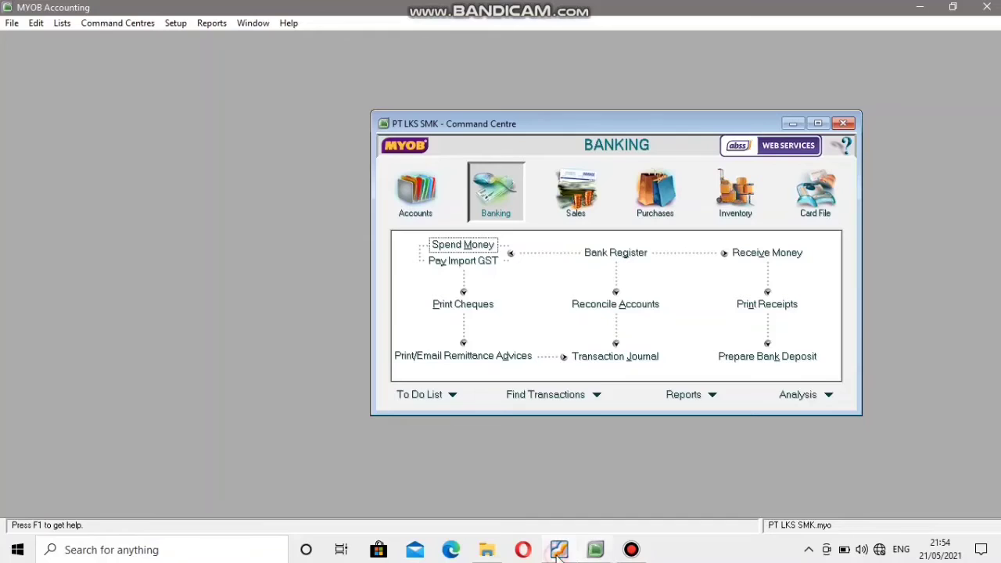
click(462, 260)
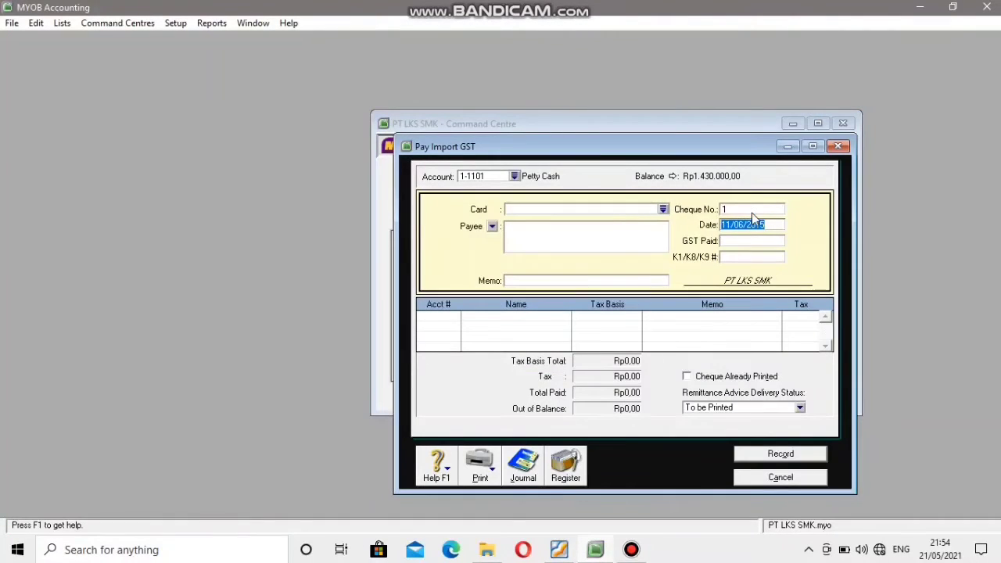
click(750, 209)
click(561, 548)
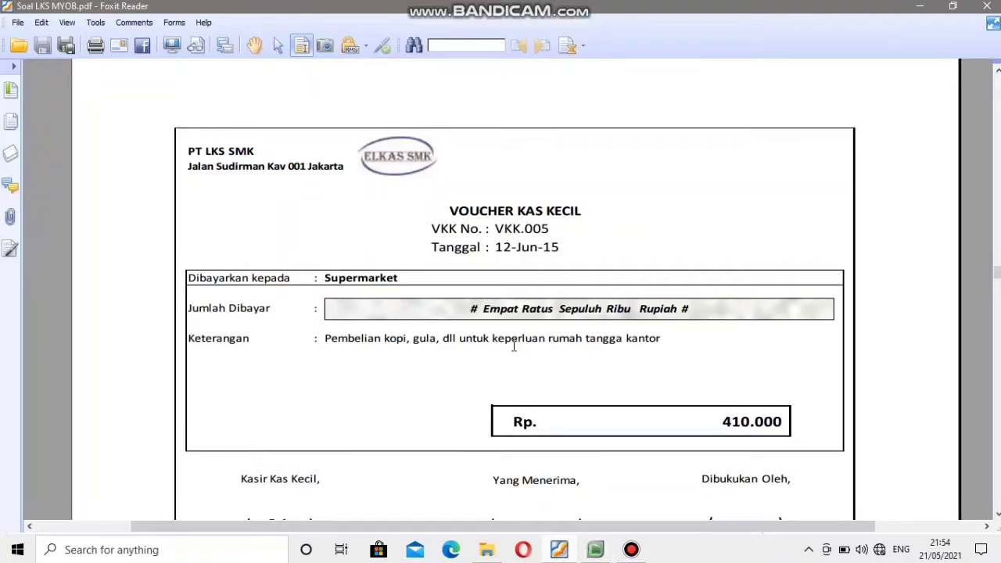
click(597, 550)
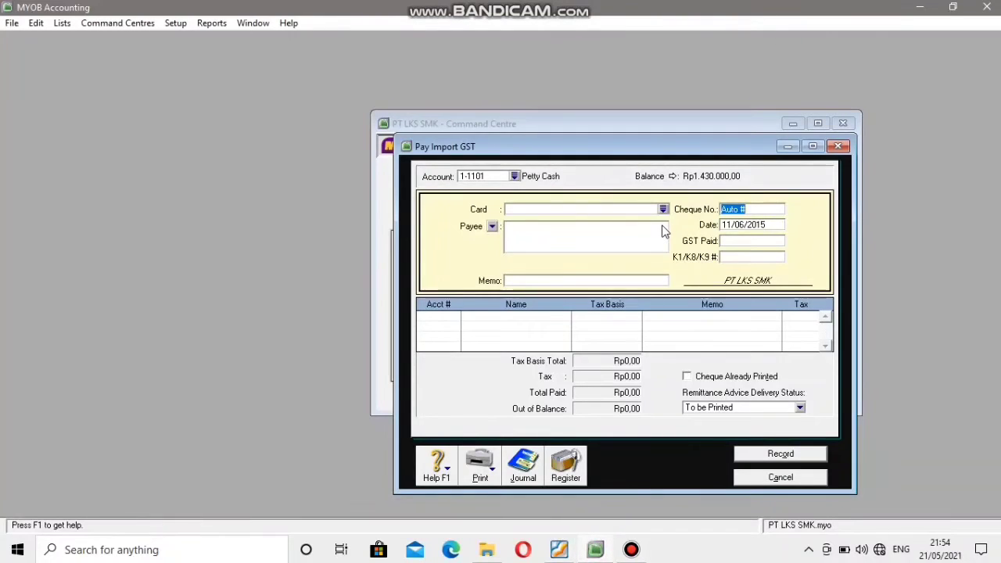
text(VKK005)
click(737, 226)
click(563, 550)
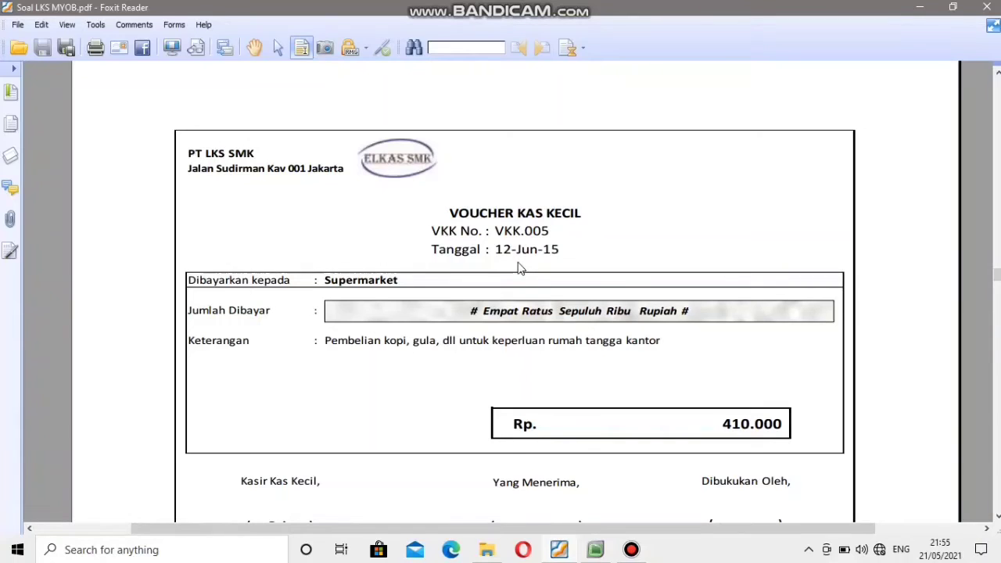
click(596, 549)
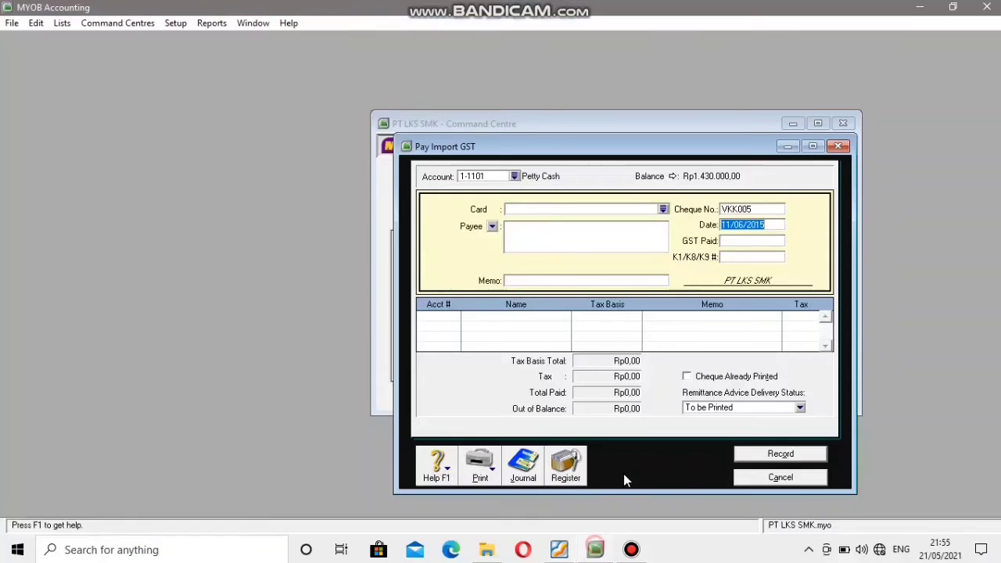
click(725, 225)
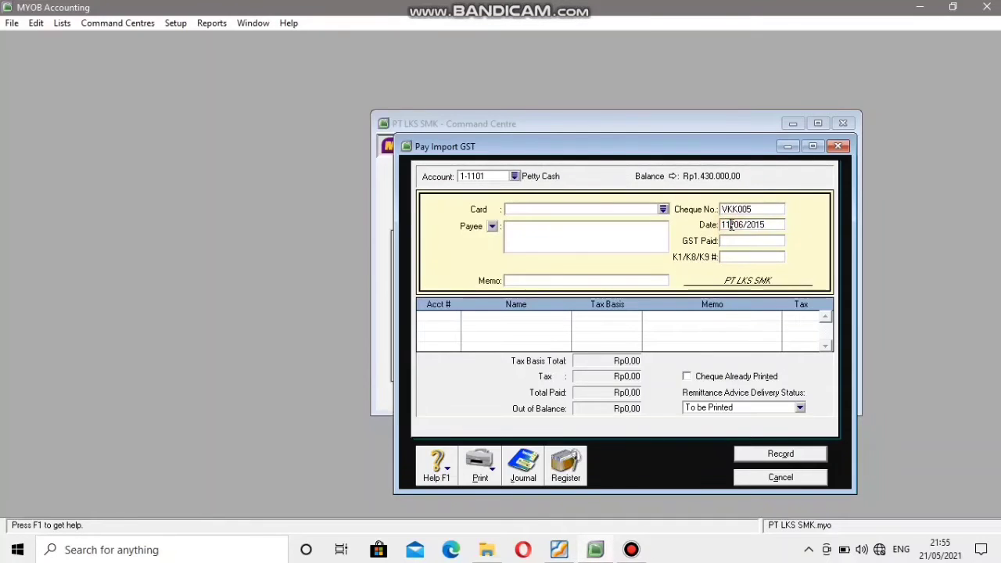
key(BackSpace)
text(2)
click(783, 478)
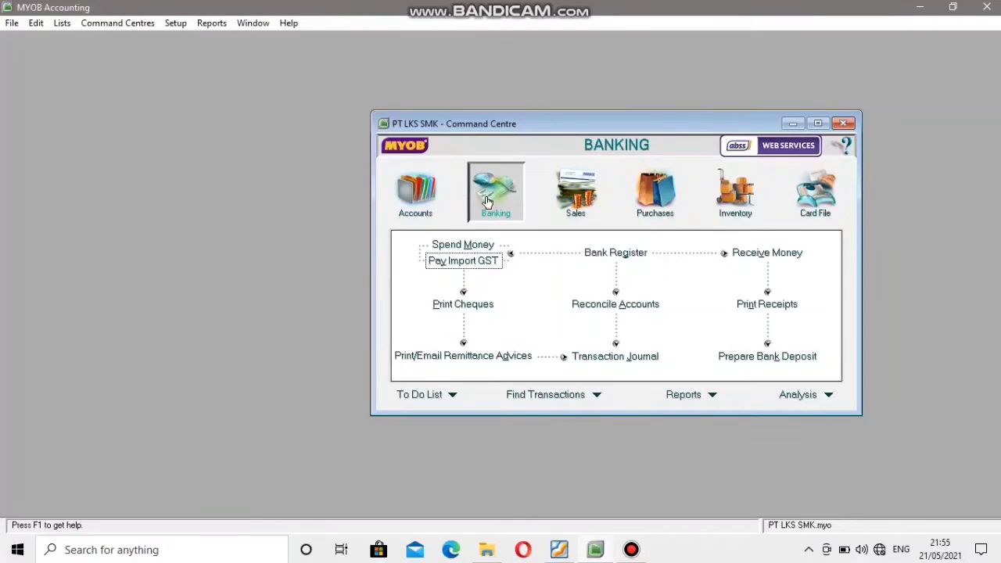
Start a Spend Money entry from Petty Cash with cheque number VKK005 and date 12/06/2015.
click(462, 246)
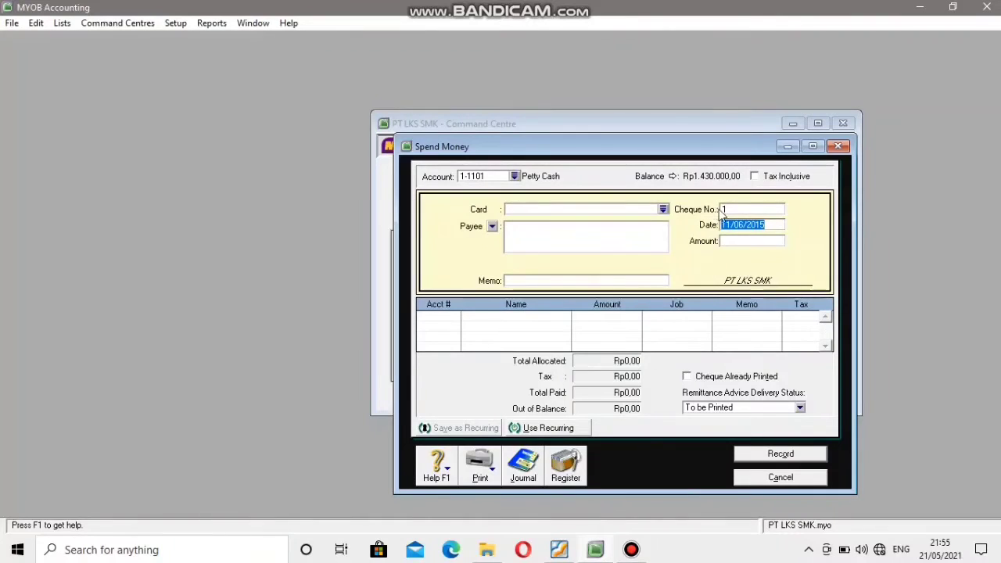
click(739, 209)
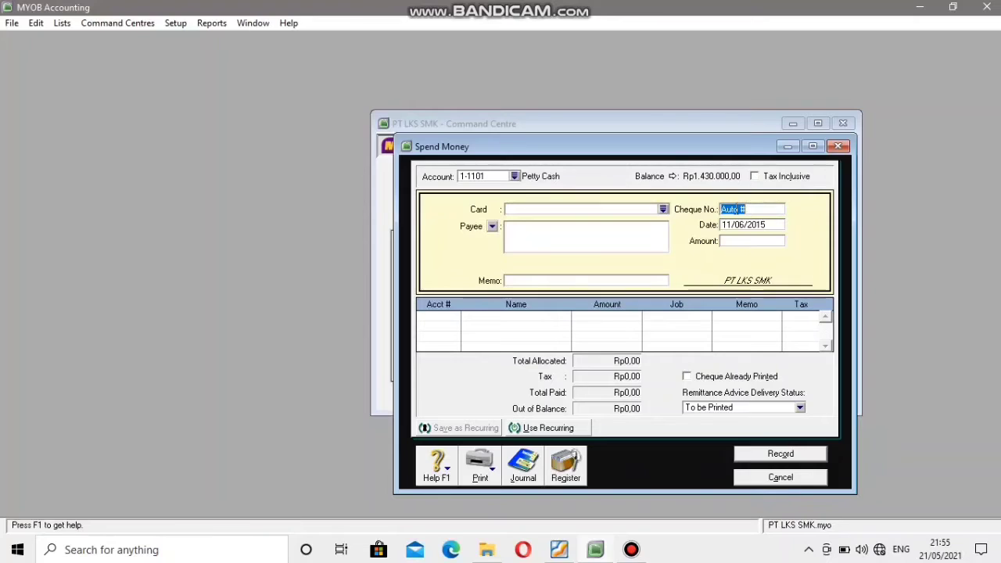
text(VKK005)
key(Tab)
click(730, 225)
key(BackSpace)
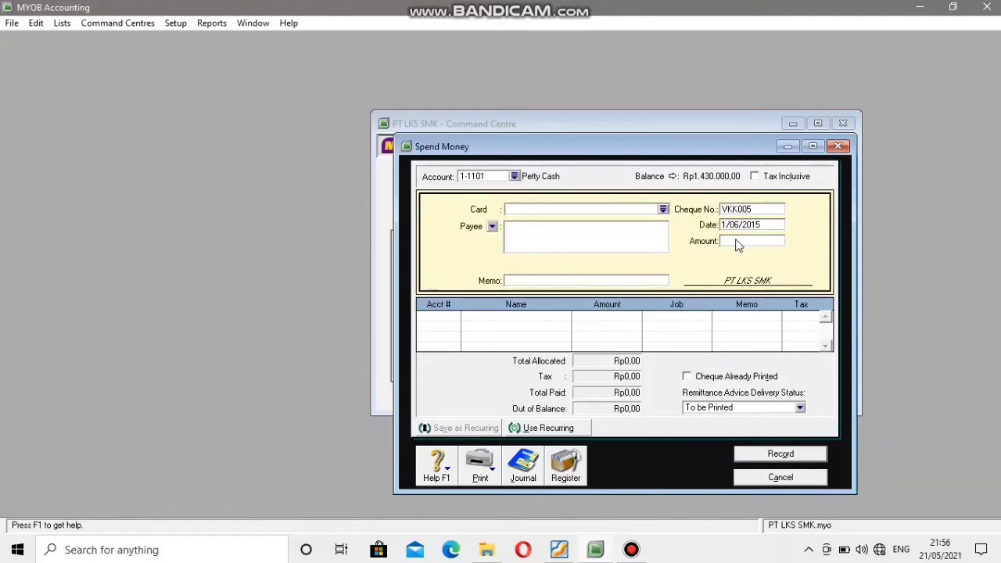
text(2)
Look up the total of voucher VKK.005 in the PDF and set the Spend Money amount to Rp410.000.
click(740, 243)
click(562, 549)
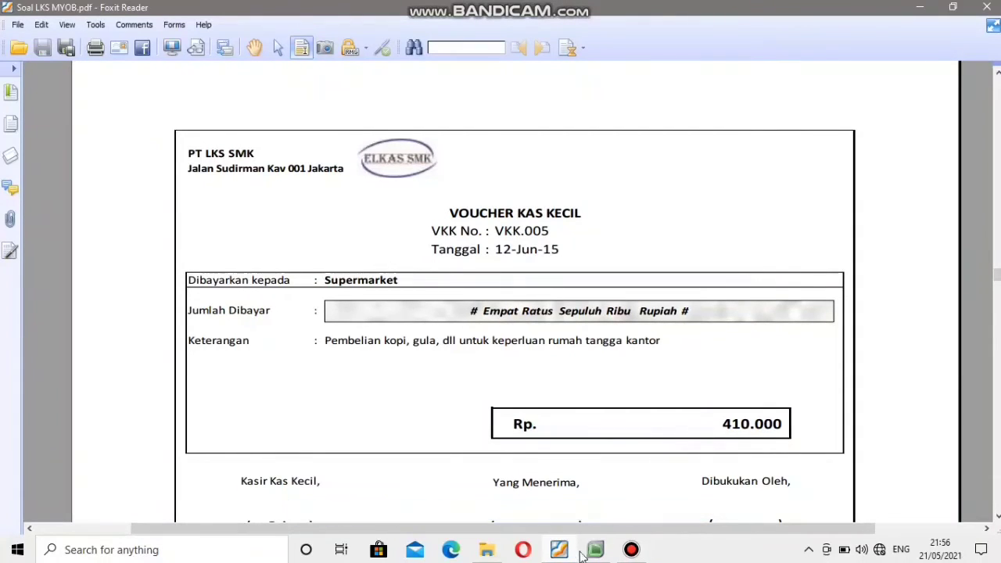
click(604, 551)
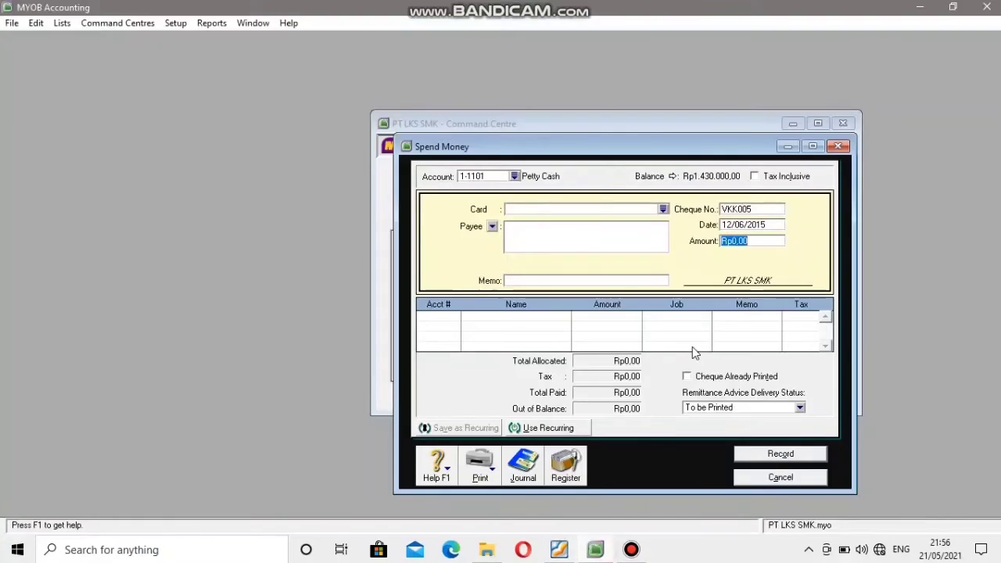
text(410000)
Allocate the payment to account 6-1003 Utilities Expense, record it and close Spend Money.
click(433, 316)
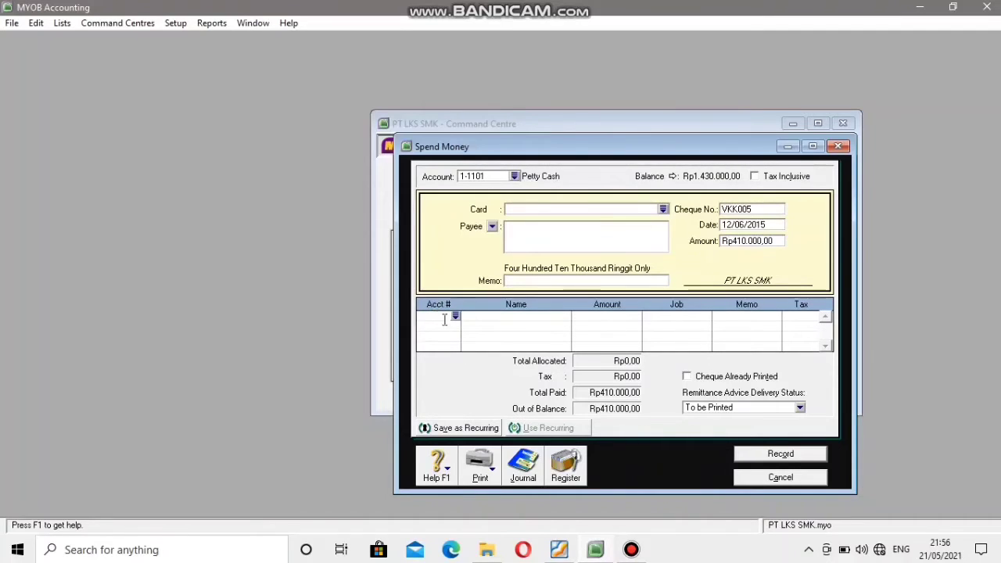
click(456, 319)
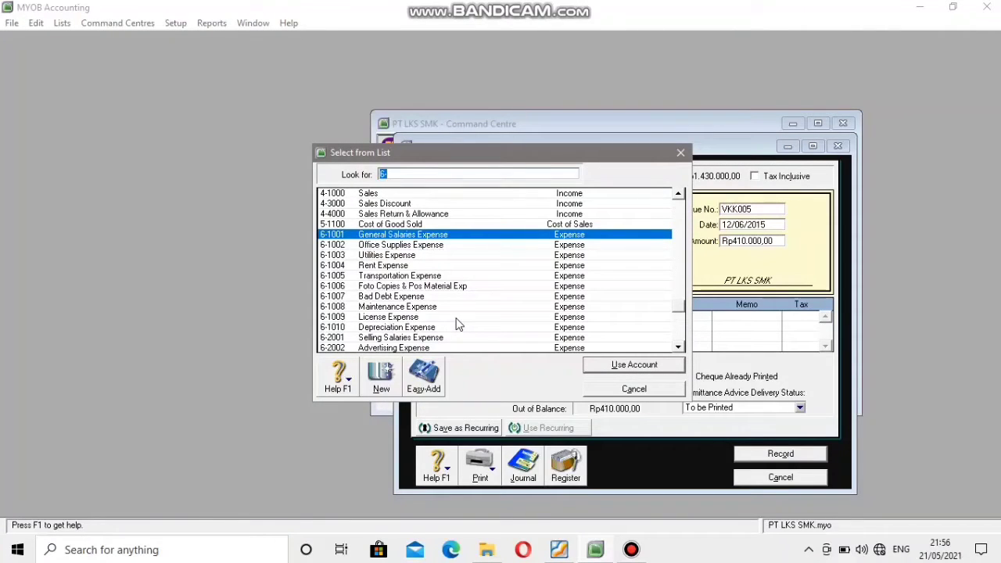
click(334, 256)
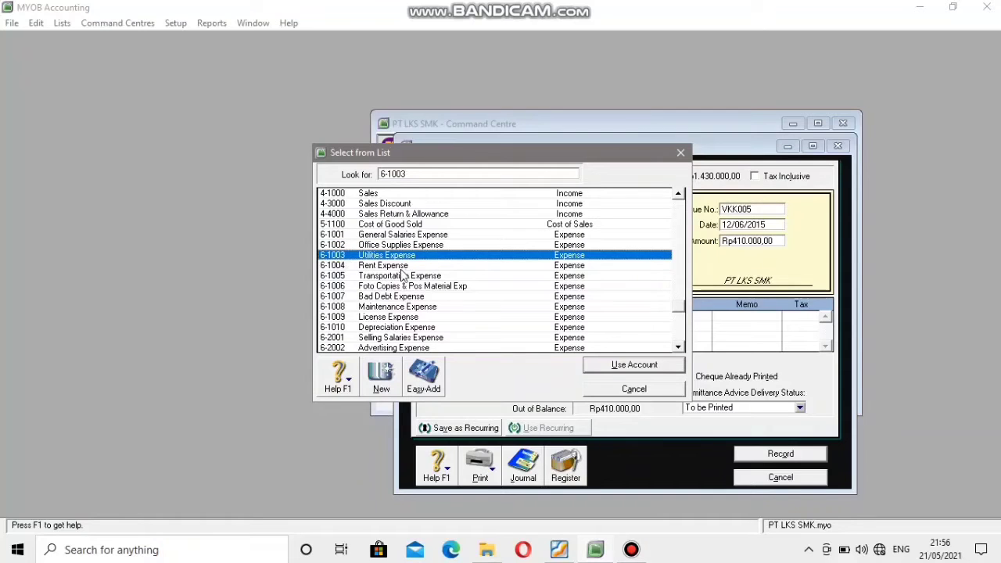
click(666, 366)
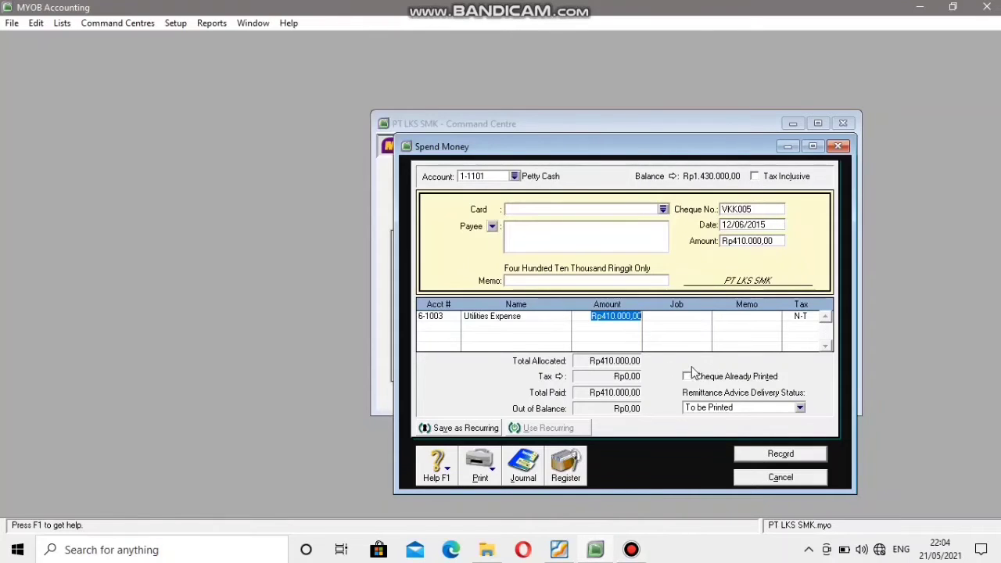
click(770, 456)
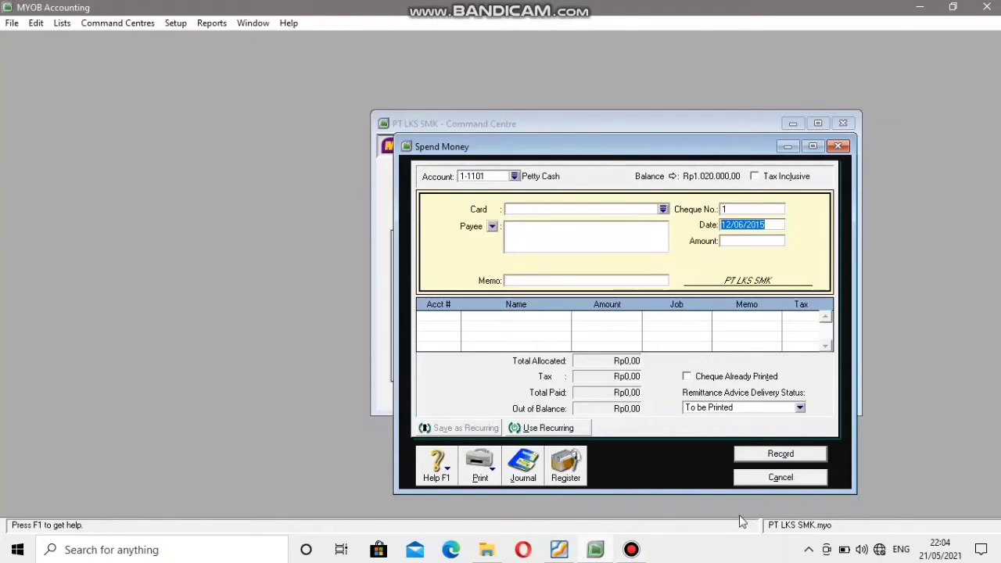
click(774, 478)
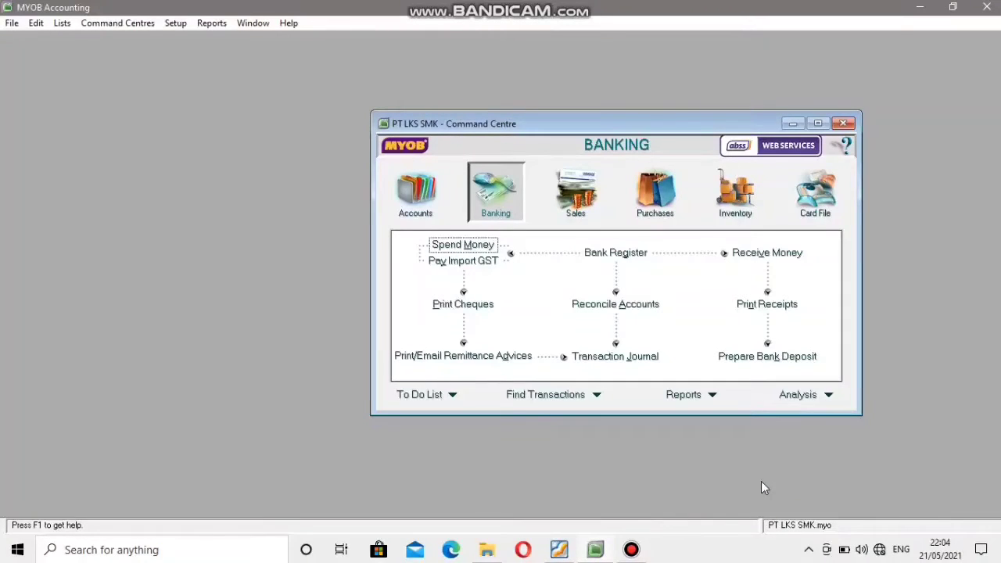
Find the sales invoice that follows voucher VKK.005 in the PDF and return to MYOB.
click(559, 550)
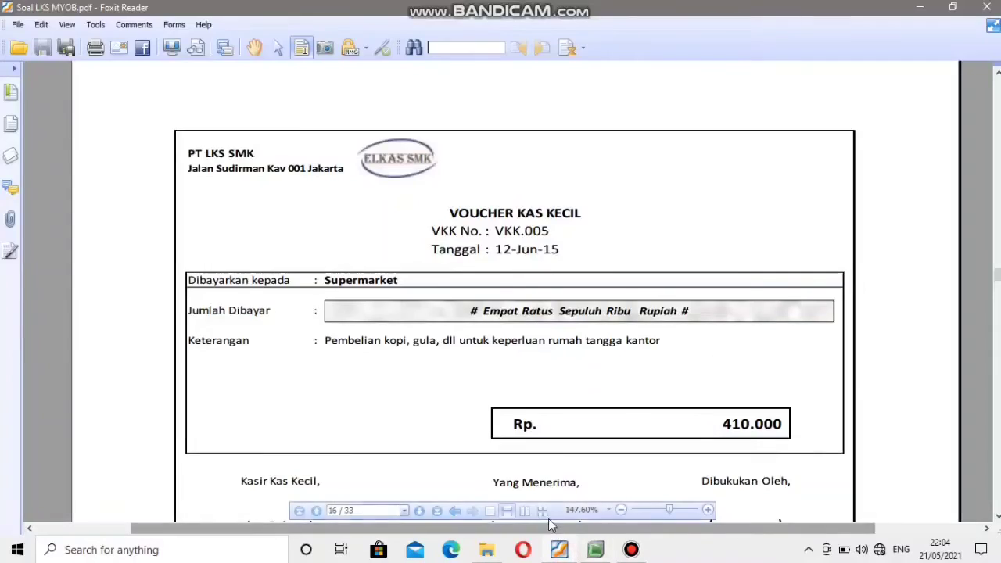
scroll(566, 384, down, 10)
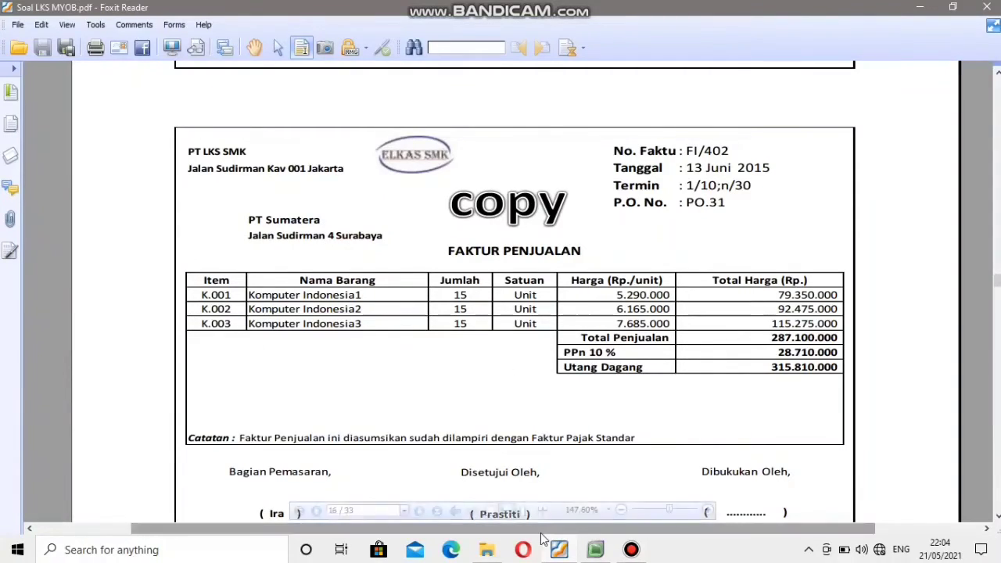
click(595, 550)
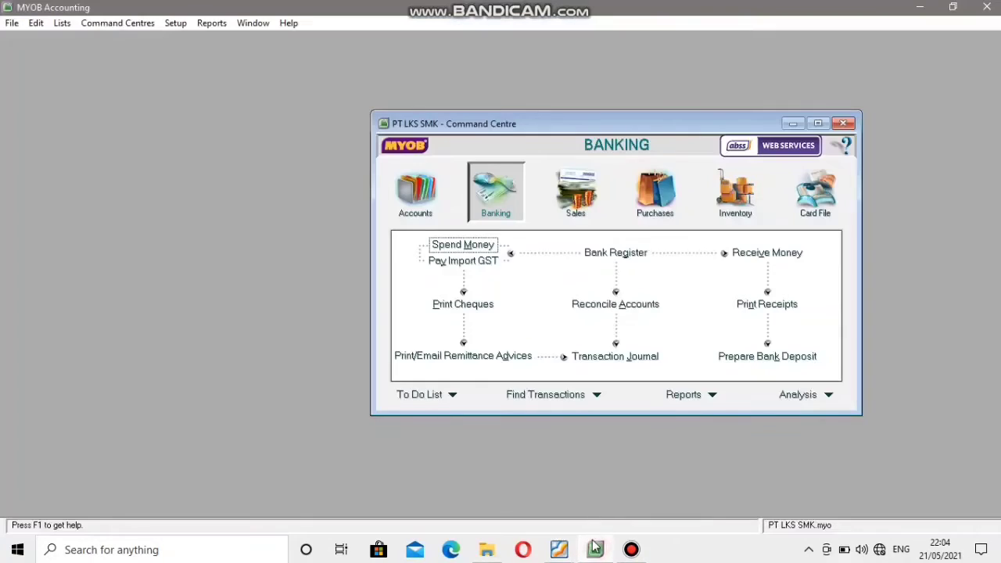
Open a new item sales invoice from the Sales command centre and choose PT. Sumatera as the customer.
click(576, 194)
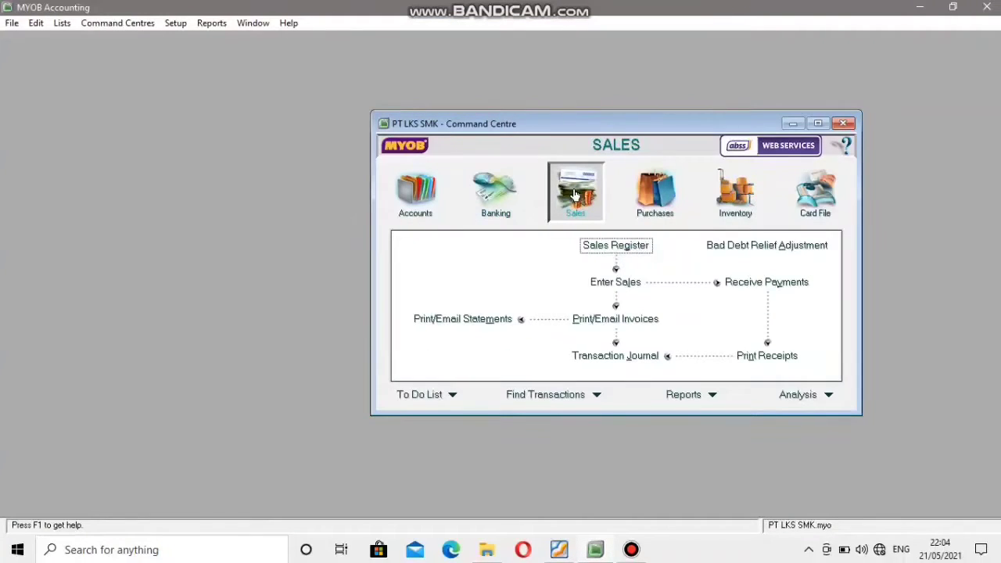
click(614, 282)
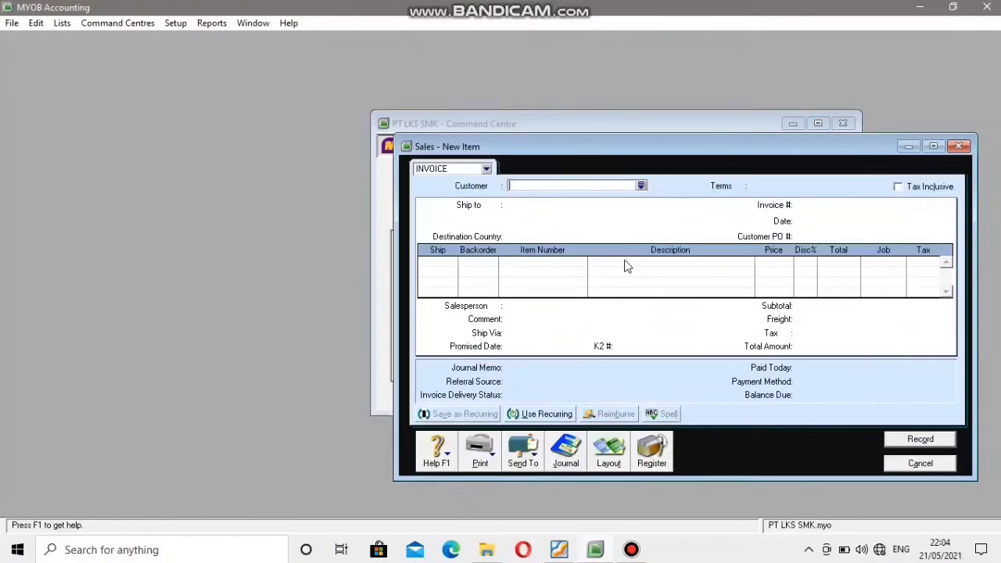
drag(637, 147, 584, 84)
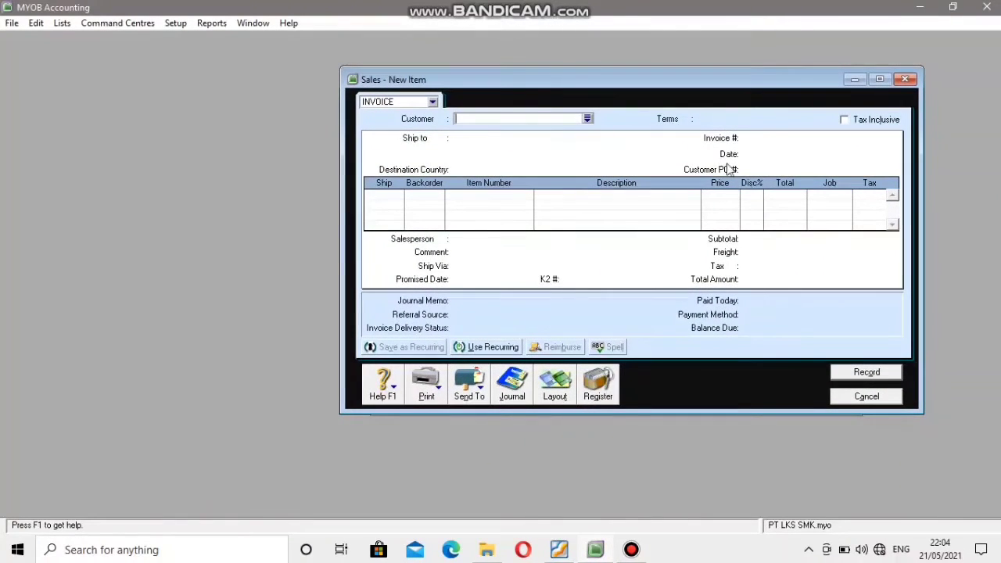
click(588, 119)
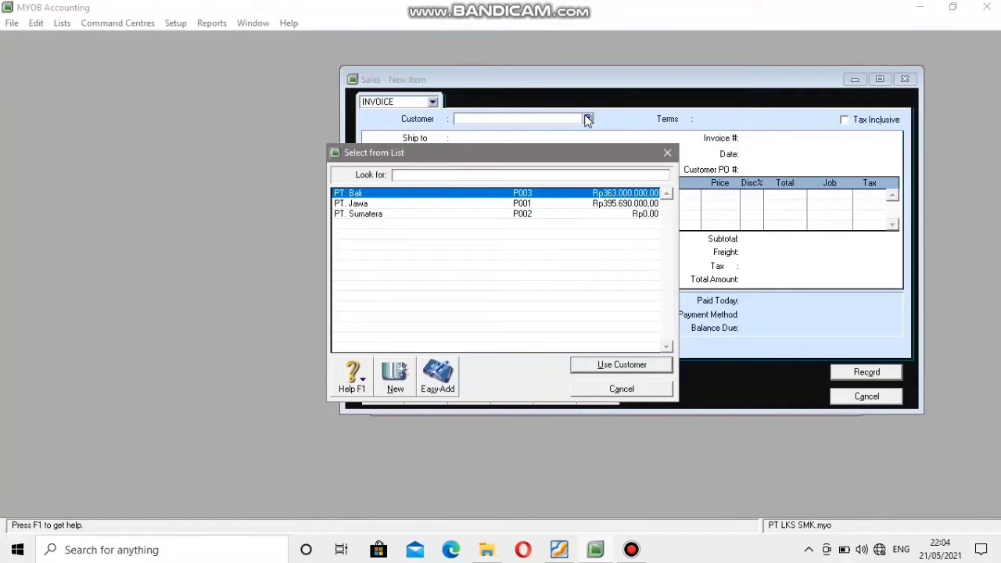
click(525, 214)
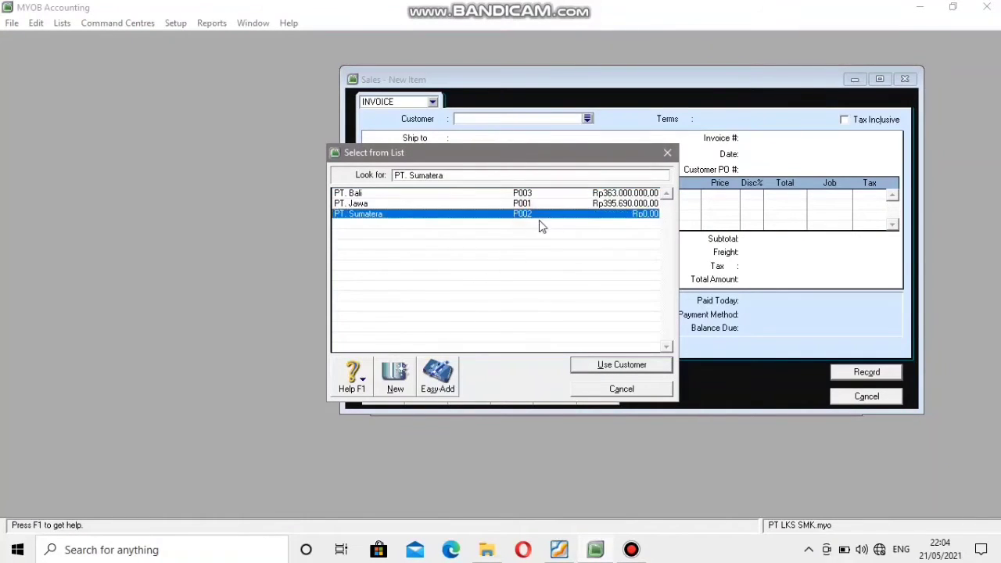
click(648, 374)
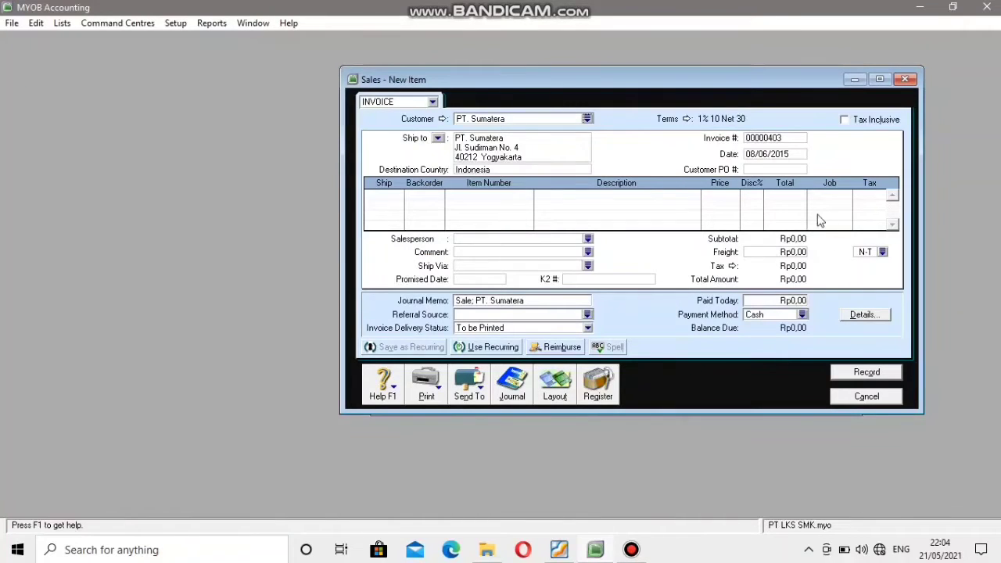
Look up the invoice number in the PDF and set the sale's invoice number to FI/402.
click(765, 139)
click(557, 555)
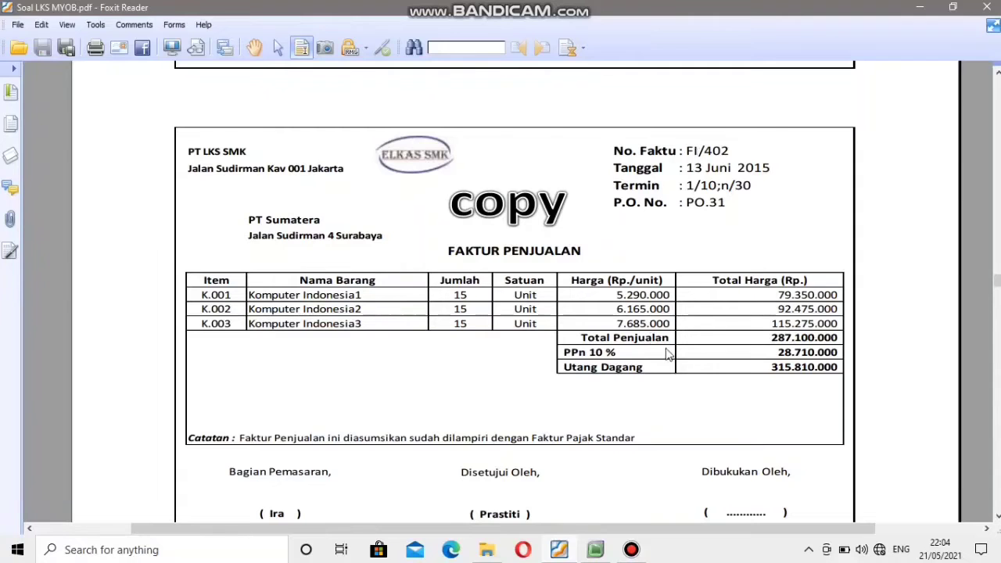
click(595, 550)
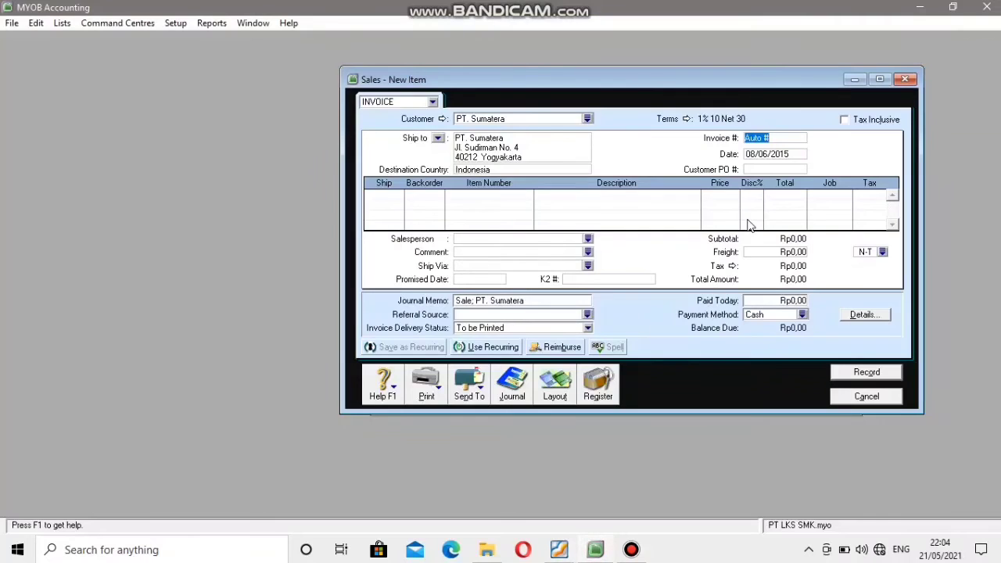
text(FJ)
key(Tab)
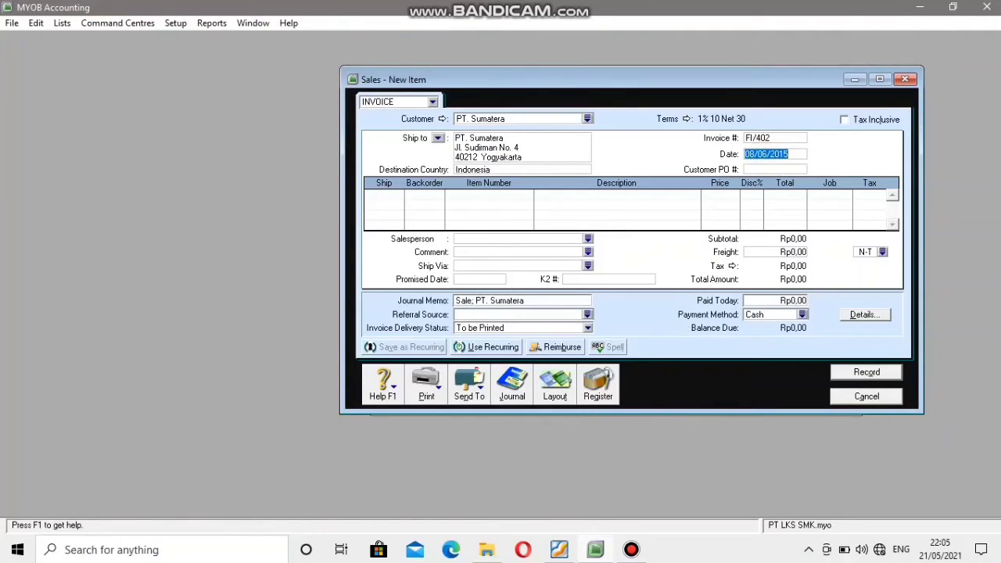
Look up the invoice date in the PDF and set the sale's date to 13/06/2015.
click(558, 550)
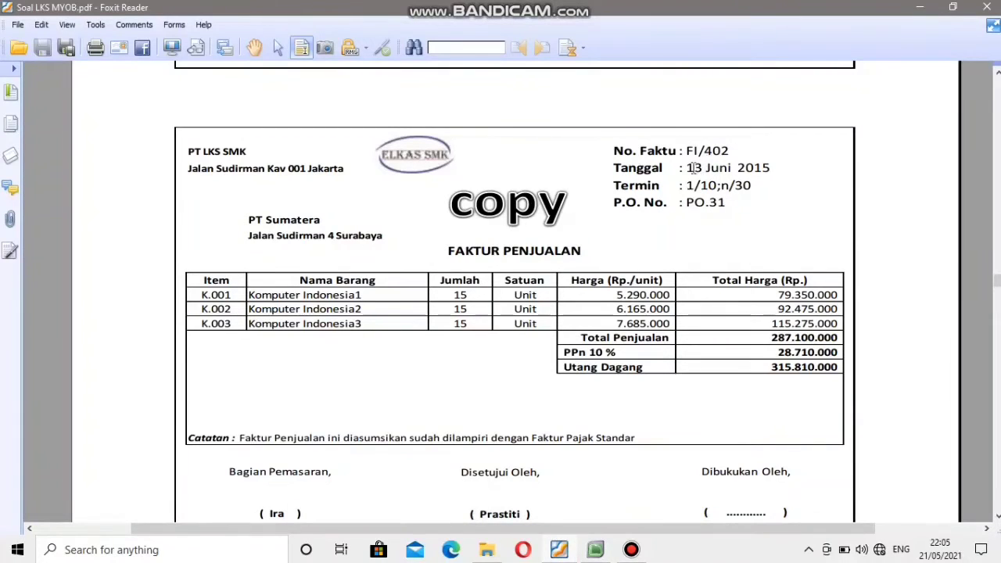
click(597, 550)
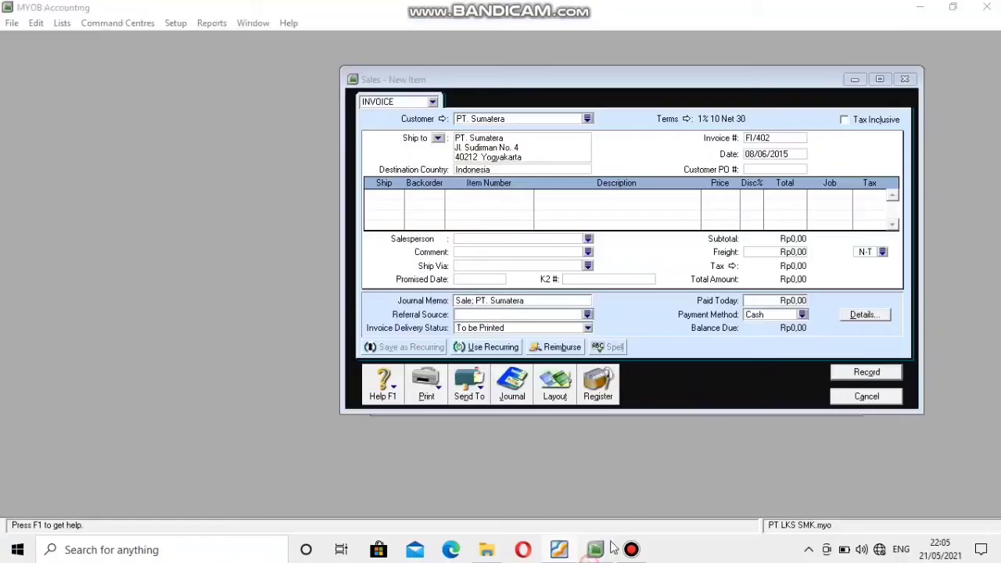
click(754, 154)
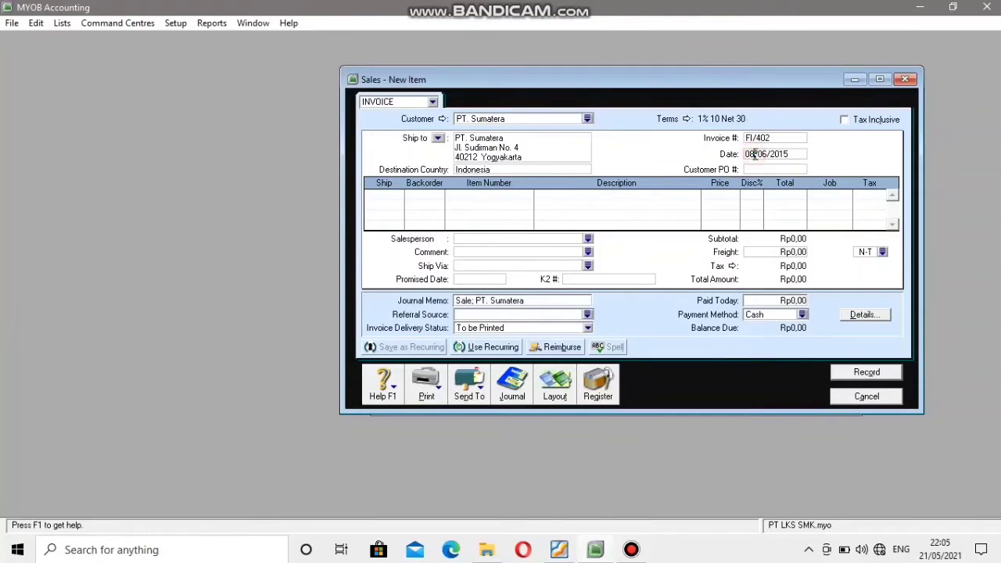
key(BackSpace)
key(BackSpace)
text(13)
Look up the purchase order number in the PDF invoice and enter it as the sale's customer PO number.
click(568, 552)
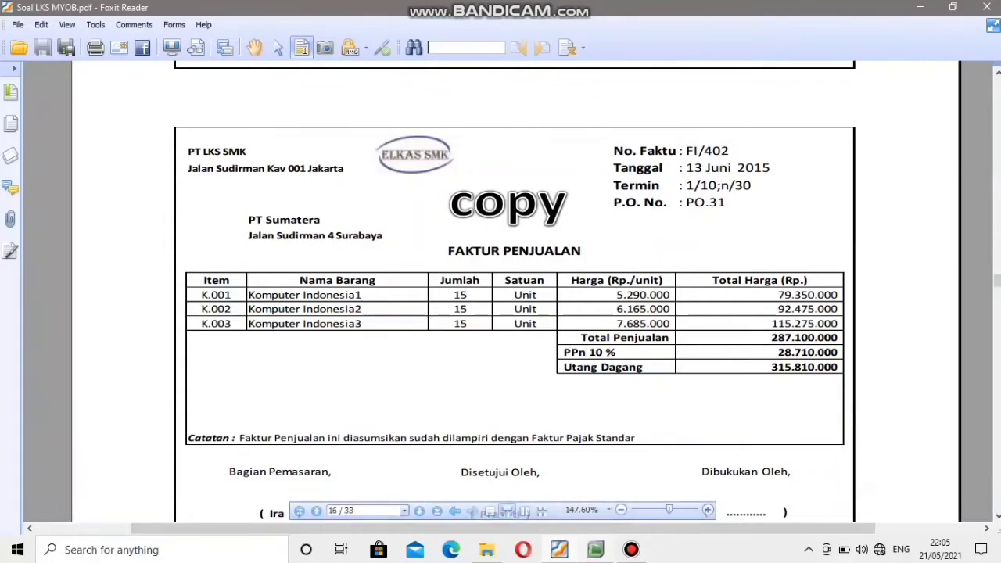
click(596, 550)
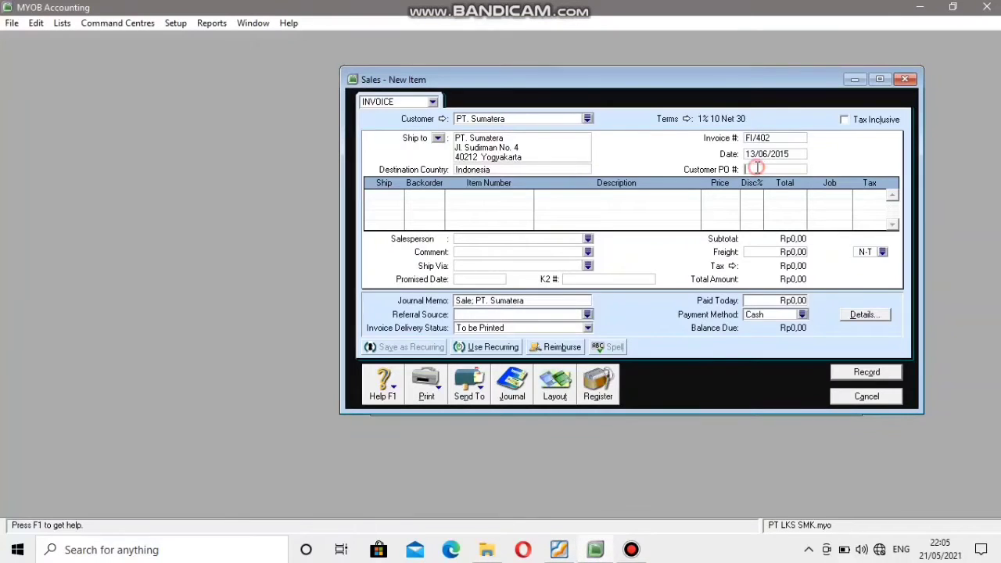
text(PO31)
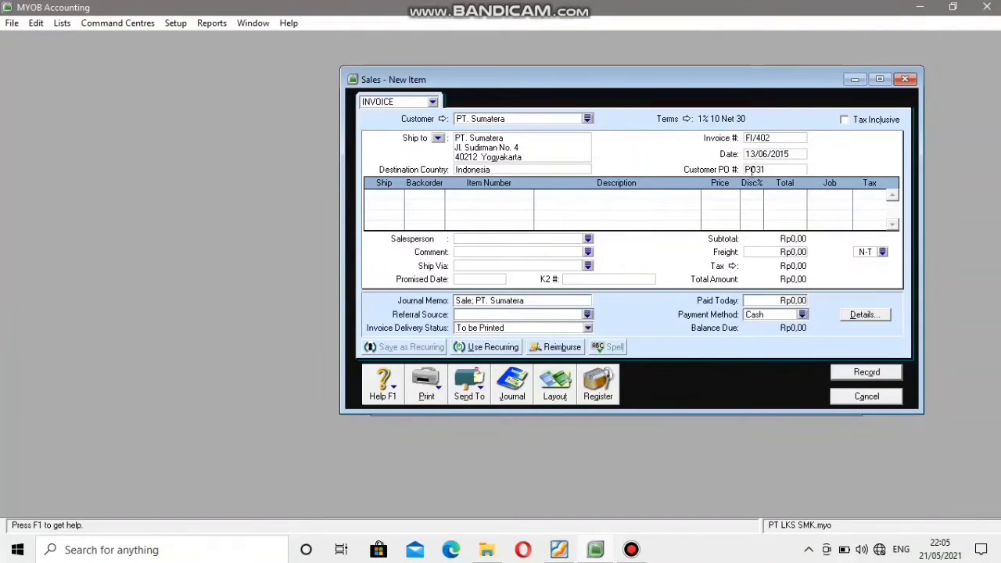
Look up the first item's quantity in the PDF and add an invoice line of 15 units of K.001 Komputer Indonesia 1.
click(382, 204)
click(386, 195)
key(alt+Tab)
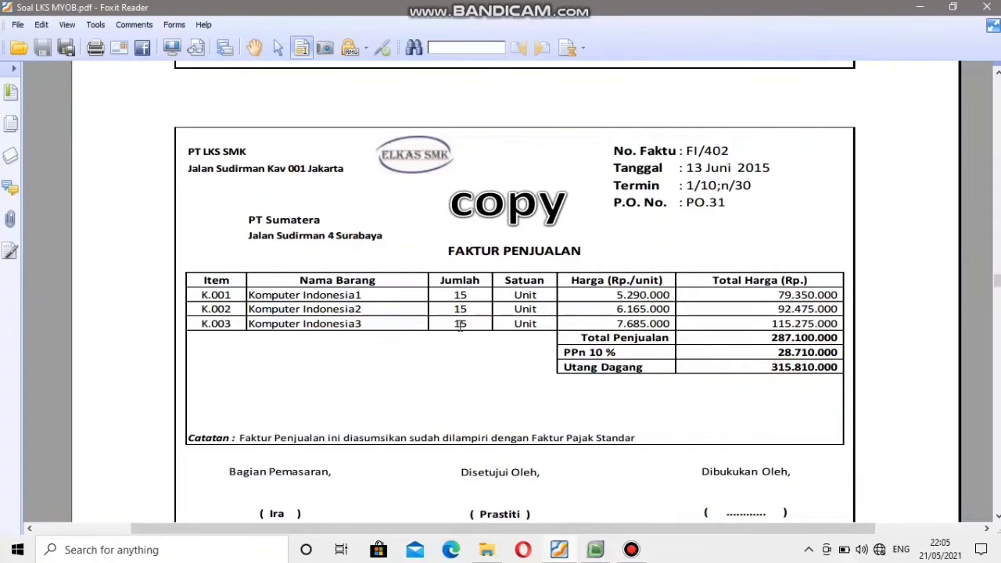
click(597, 551)
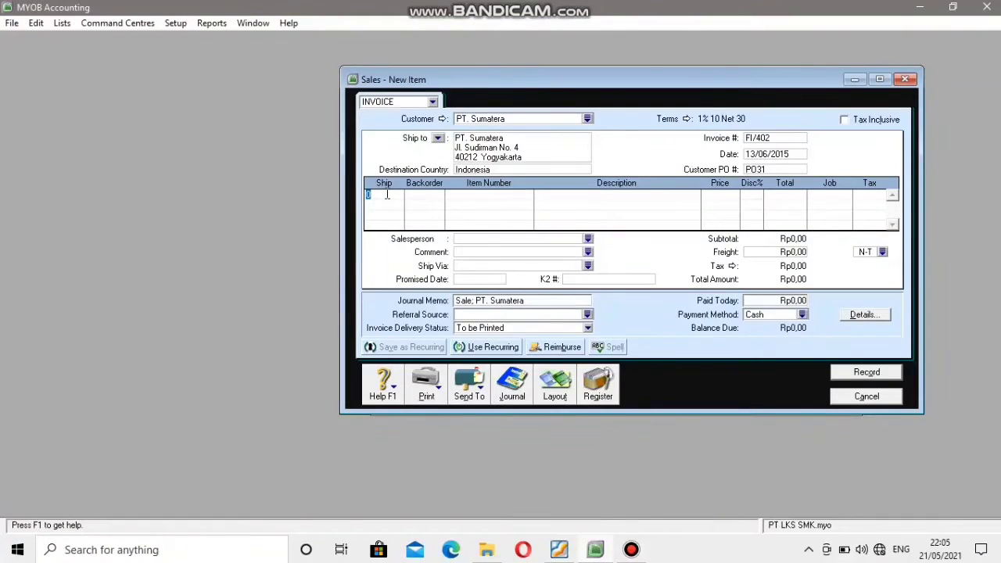
text(15)
key(Tab)
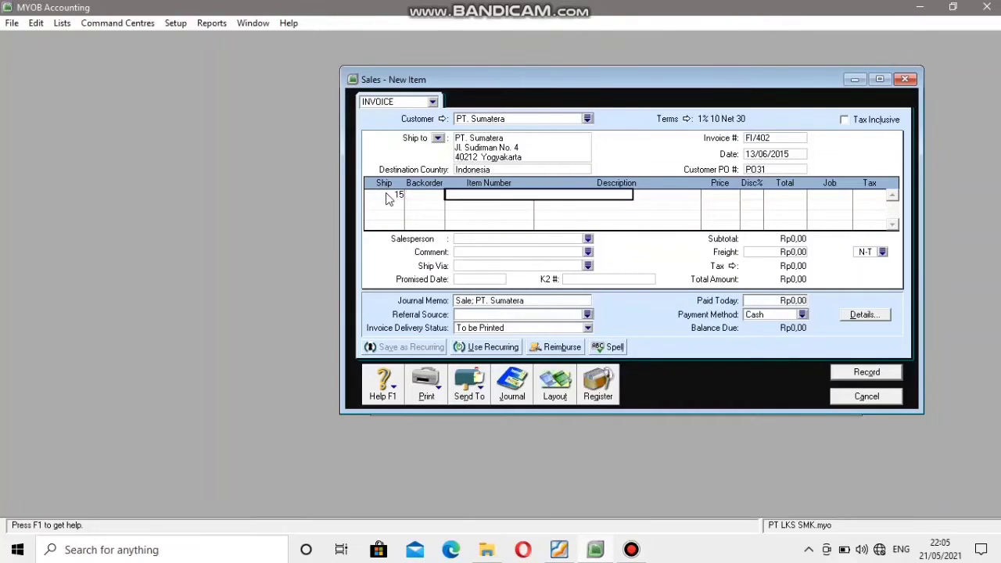
key(Tab)
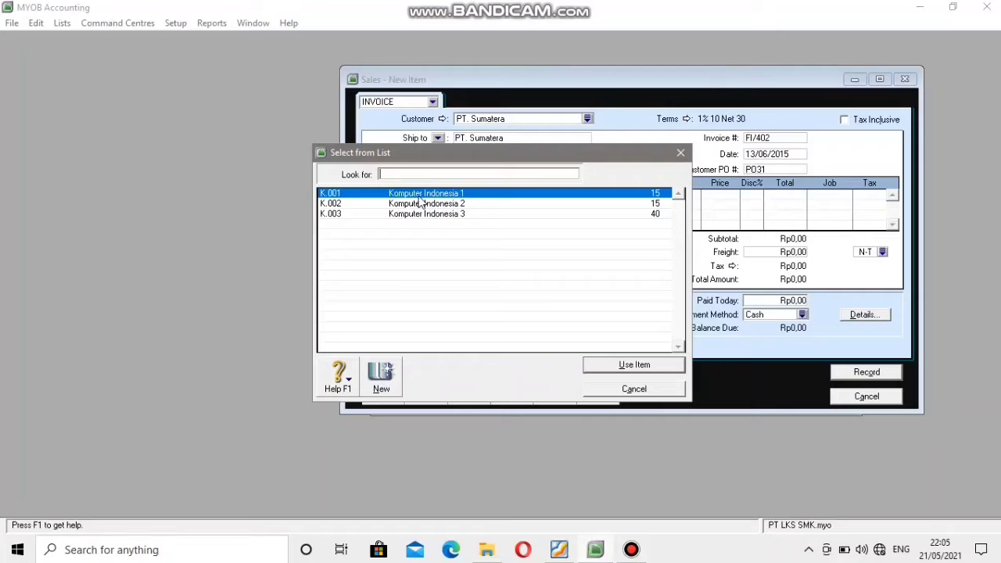
click(418, 195)
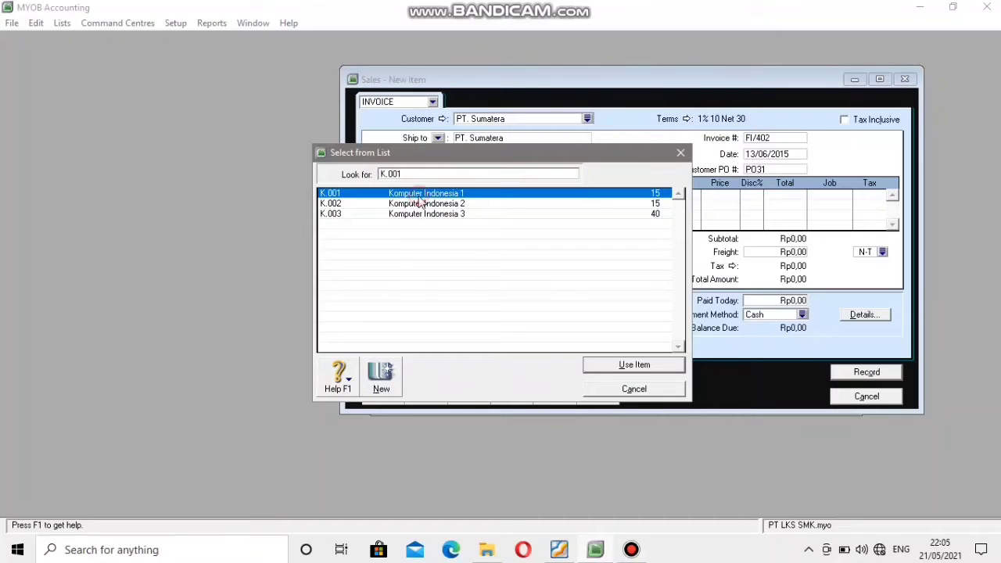
click(633, 365)
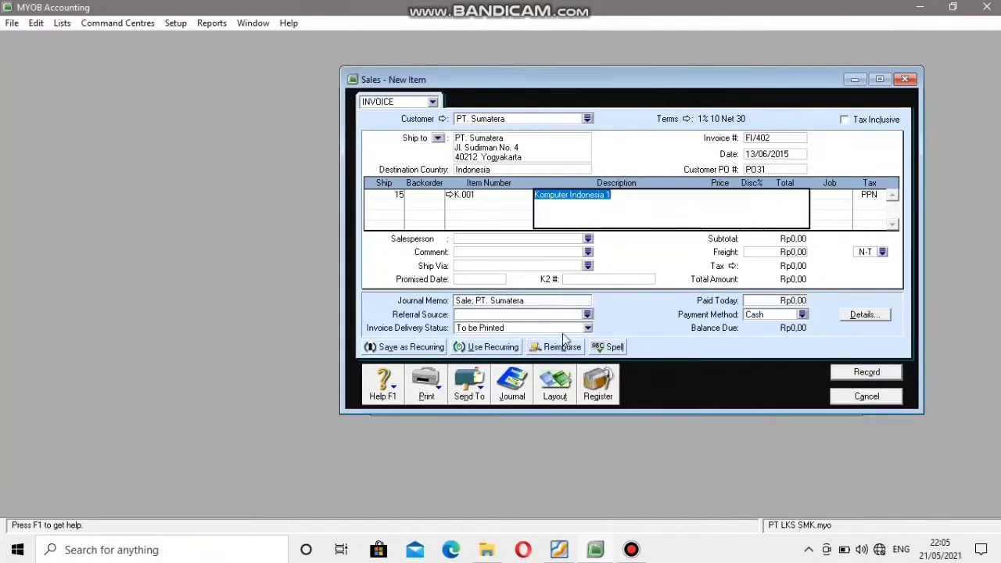
Look up the K.001 unit price in the PDF invoice and set that line's price to Rp5.290.000.
key(Tab)
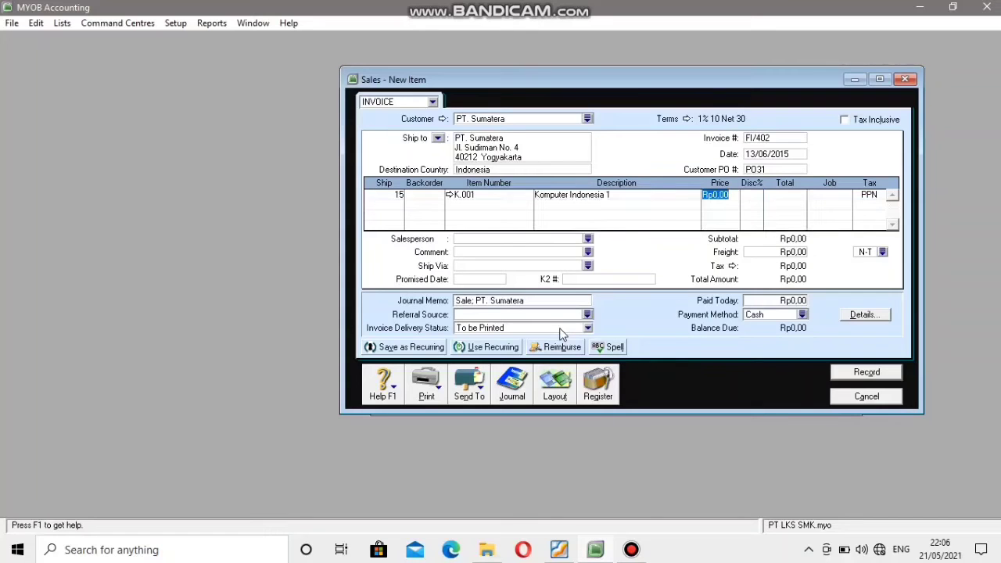
click(559, 550)
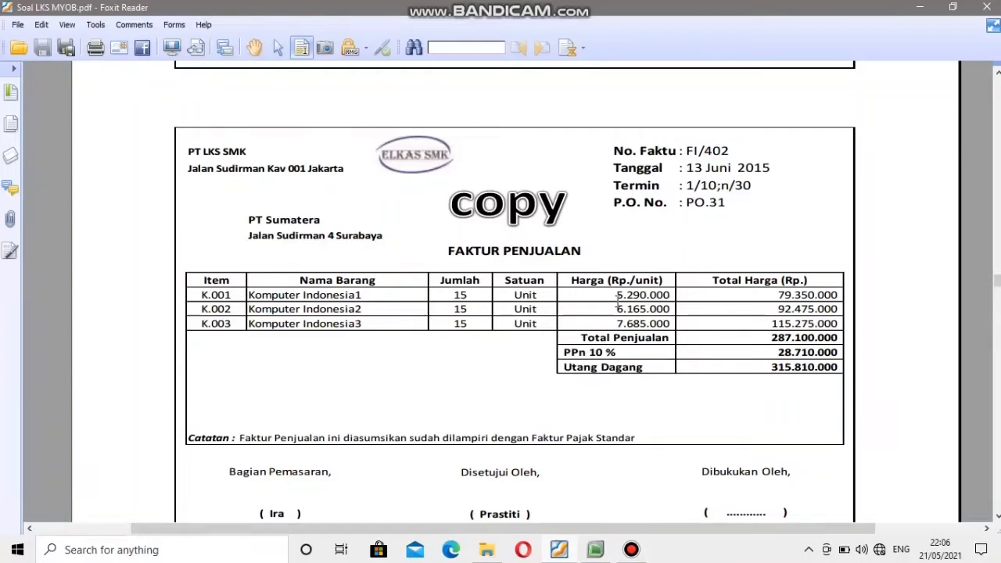
click(597, 548)
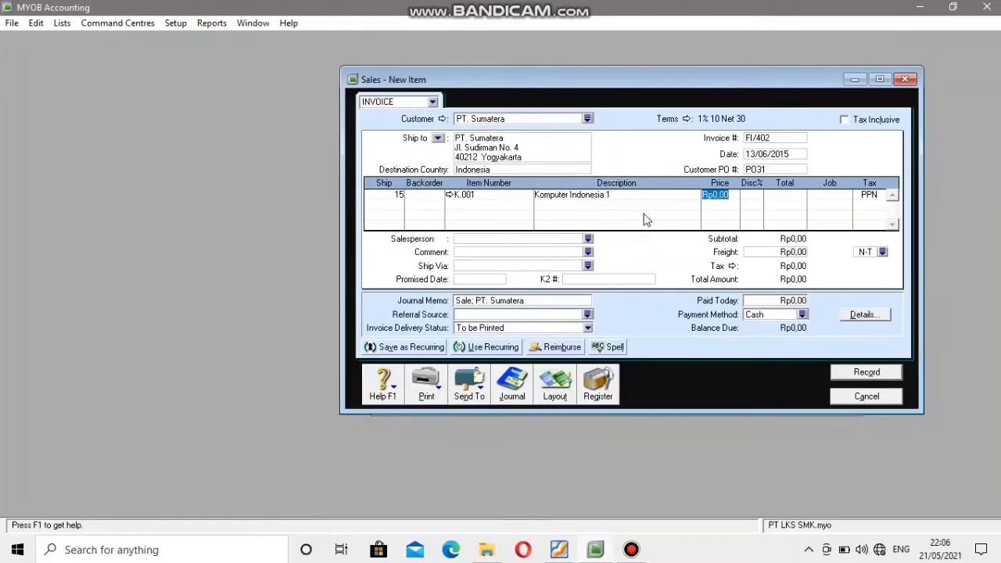
text(5290000)
key(Tab)
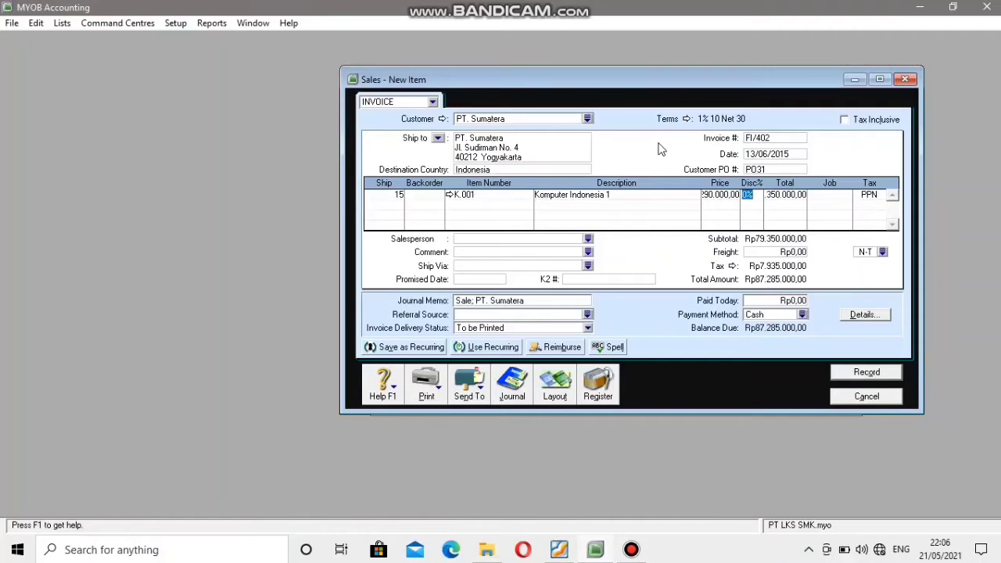
Check the second item's quantity in the PDF and add an invoice line of 15 units of K.002 Komputer Indonesia 2.
click(396, 204)
click(560, 549)
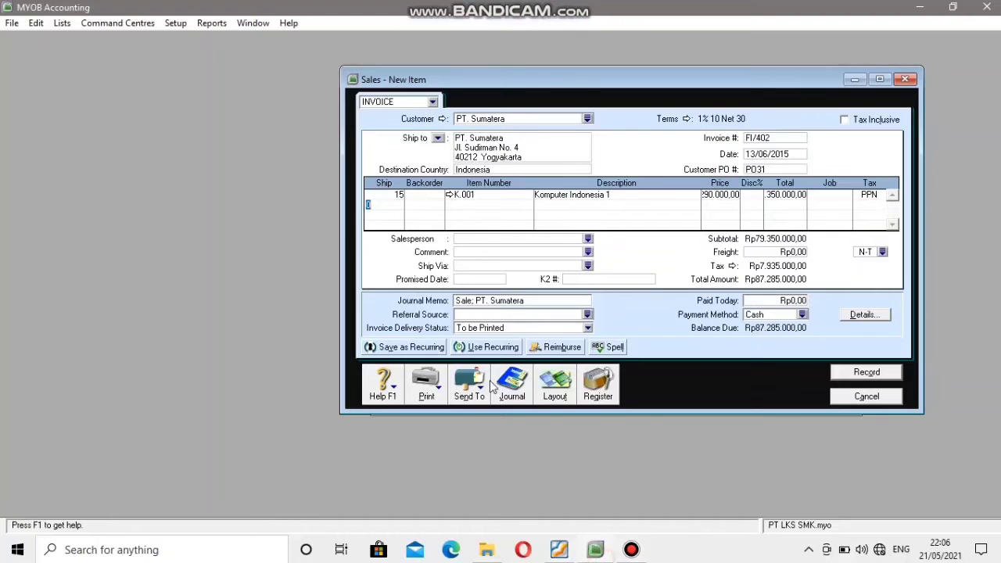
click(596, 549)
text(15)
key(Tab)
key(Tab)
key(Tab)
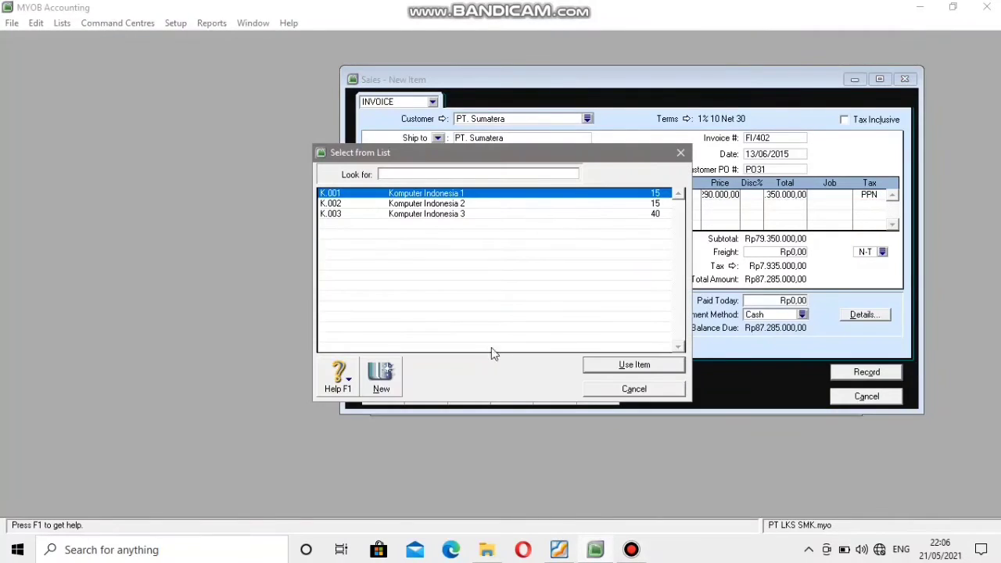
click(420, 204)
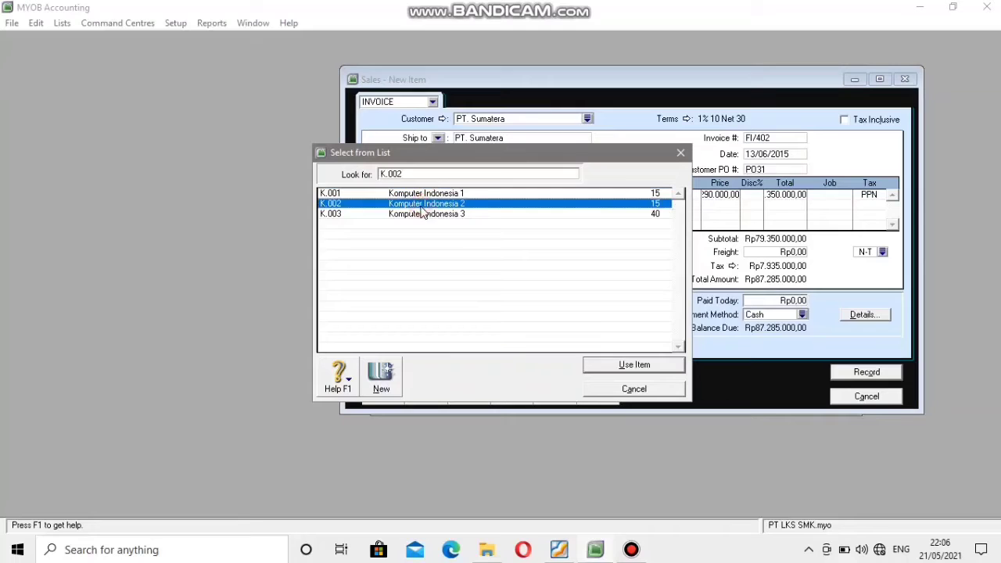
click(602, 368)
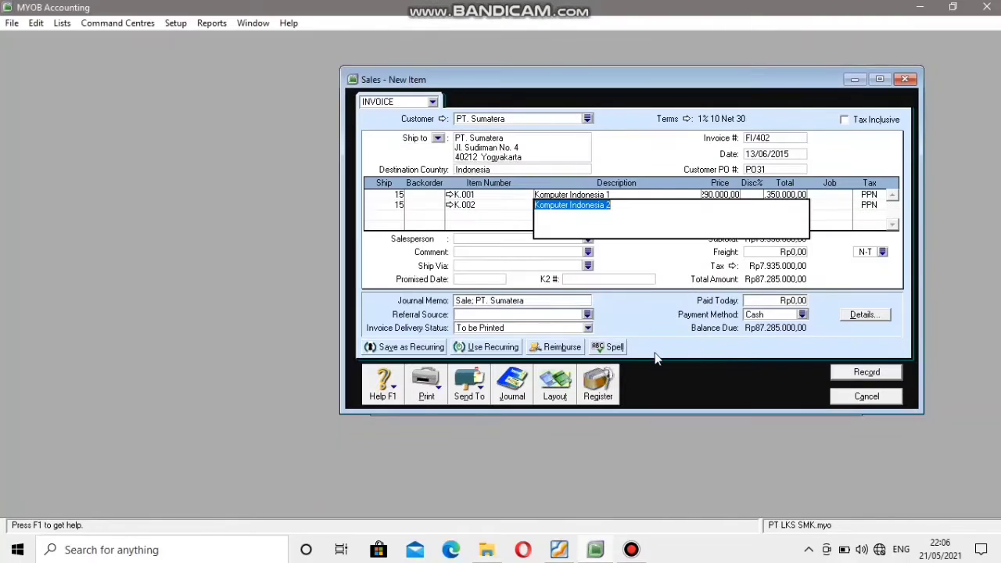
Look up the K.002 unit price in the PDF invoice and set that line's price to Rp6.165.000.
key(Tab)
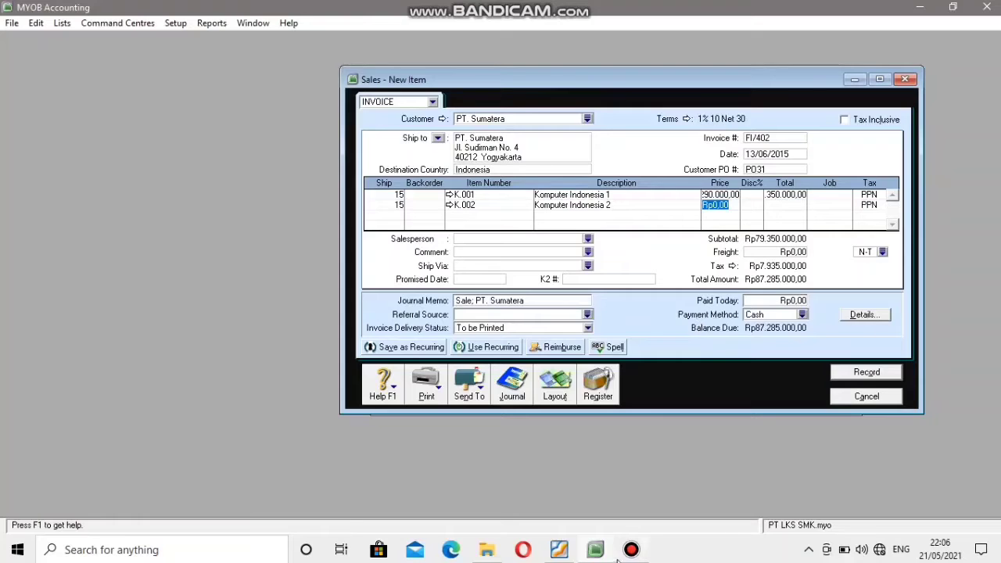
click(558, 550)
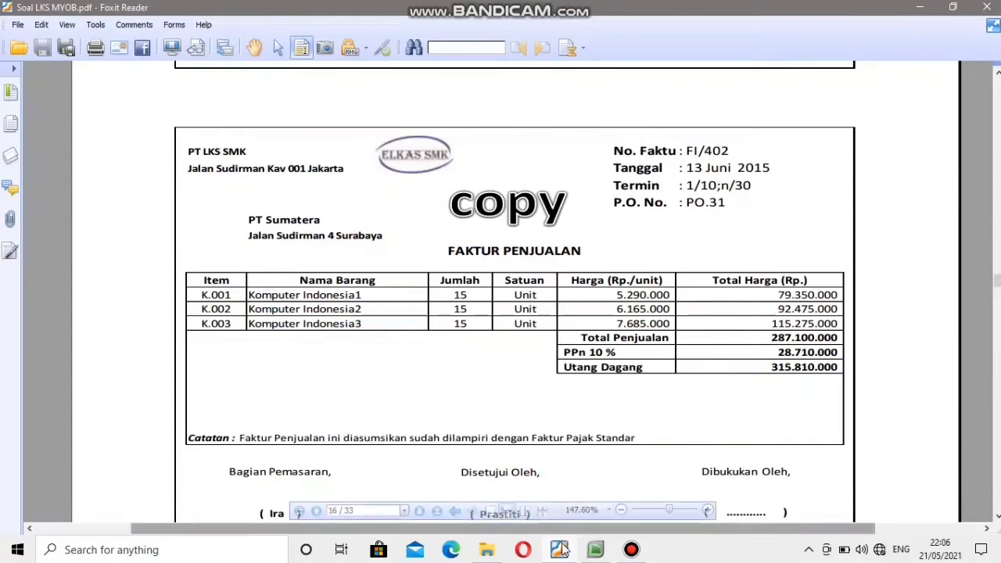
click(595, 550)
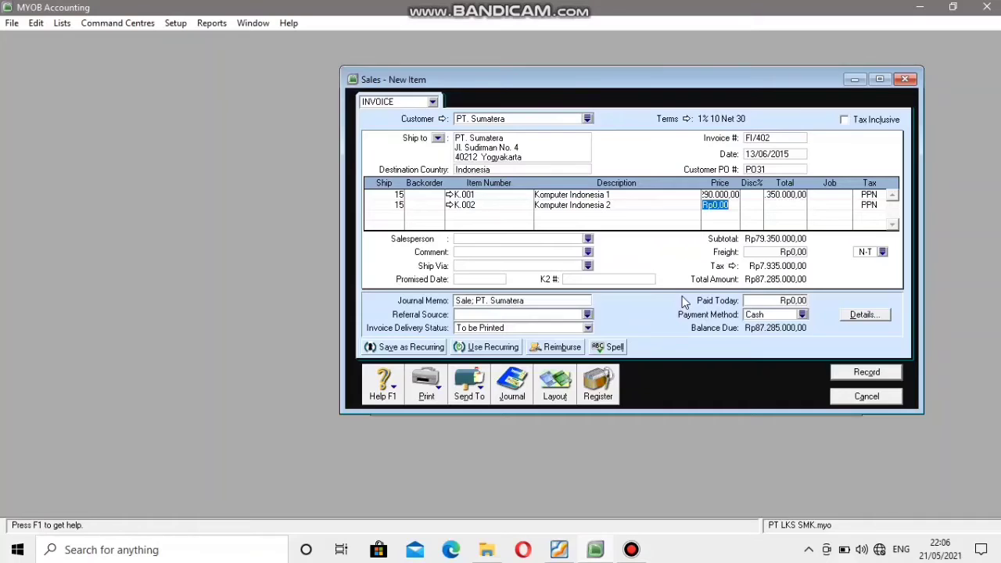
text(6)
text(0)
key(Tab)
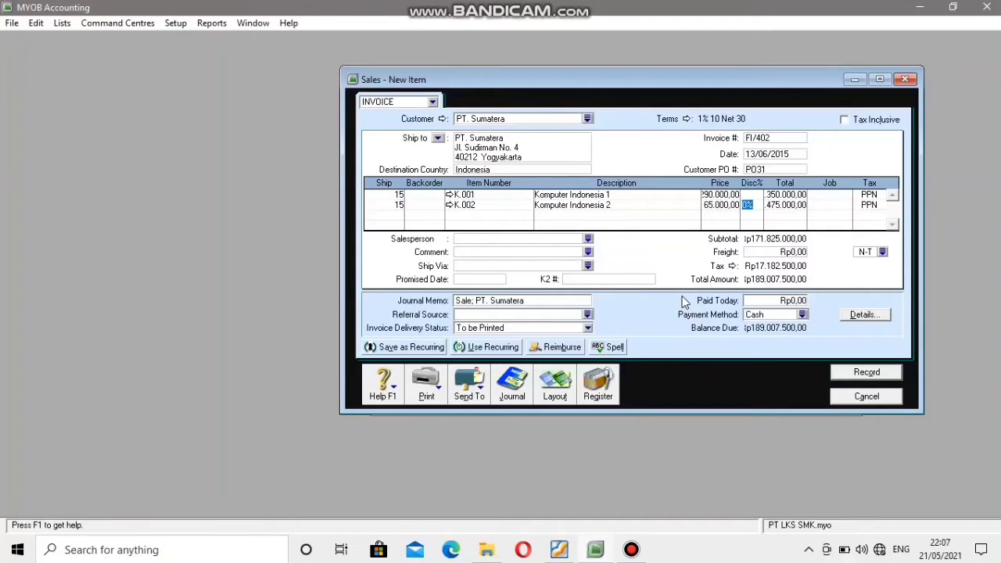
Add a third invoice line of 15 units of K.003 Komputer Indonesia 3.
click(398, 213)
text(15)
key(Tab)
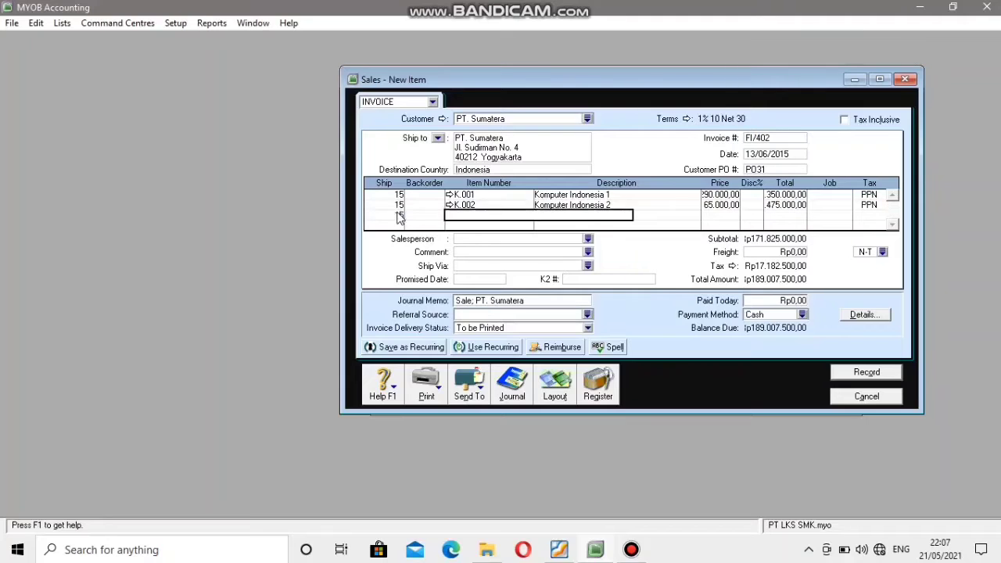
key(Tab)
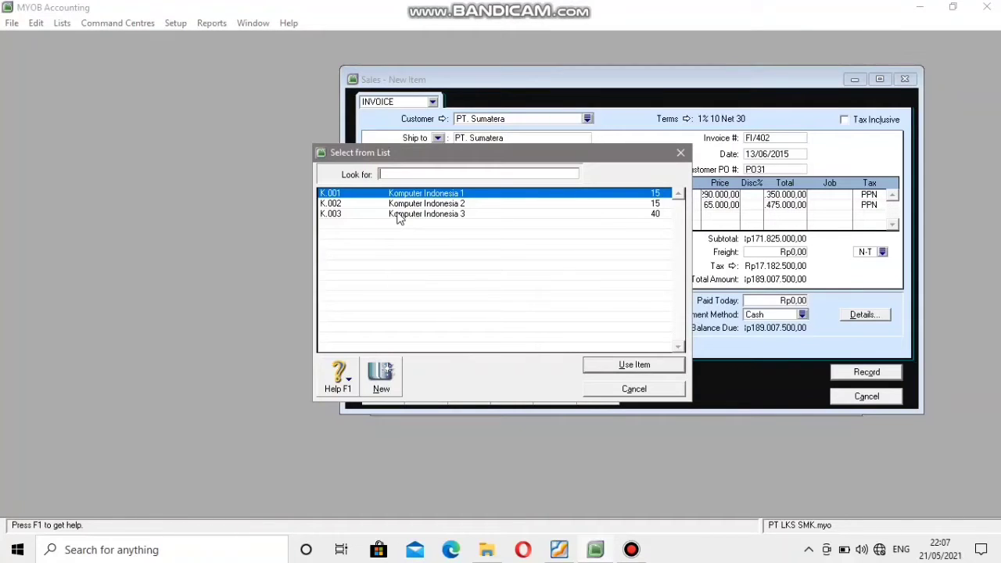
click(398, 216)
click(657, 363)
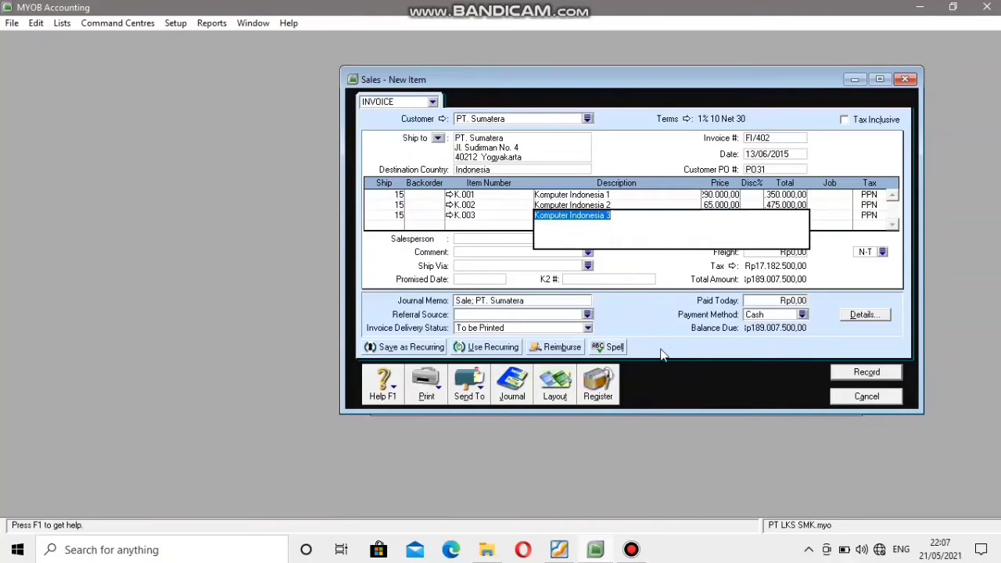
Look up the K.003 unit price in the PDF invoice and set that line's price to Rp7.685.000.
key(Tab)
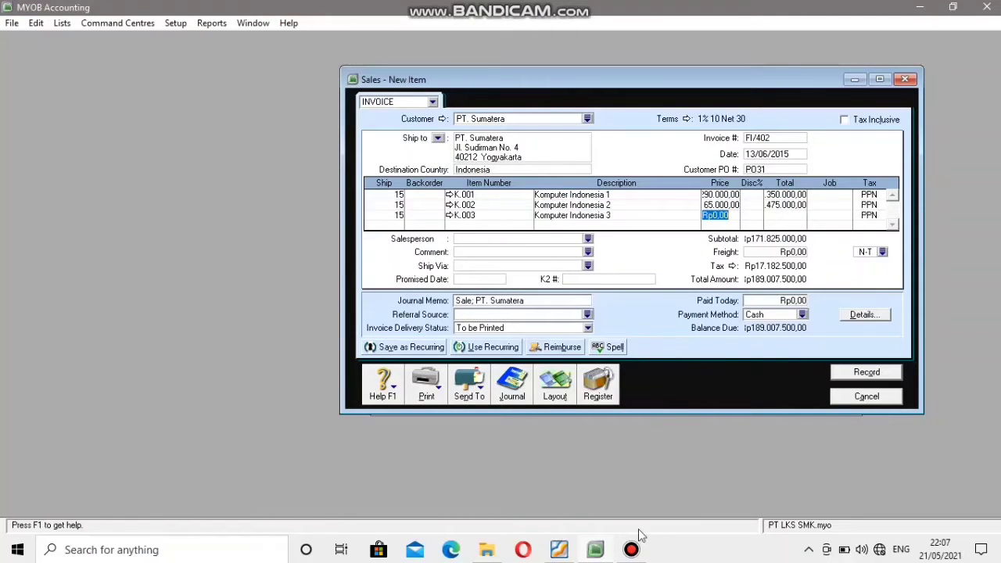
key(alt+Tab)
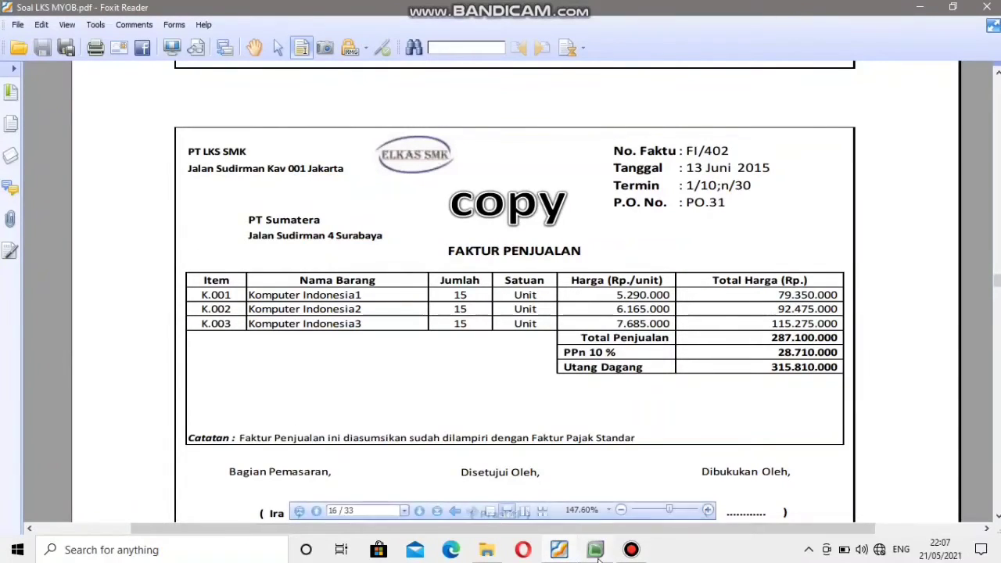
key(alt+Tab)
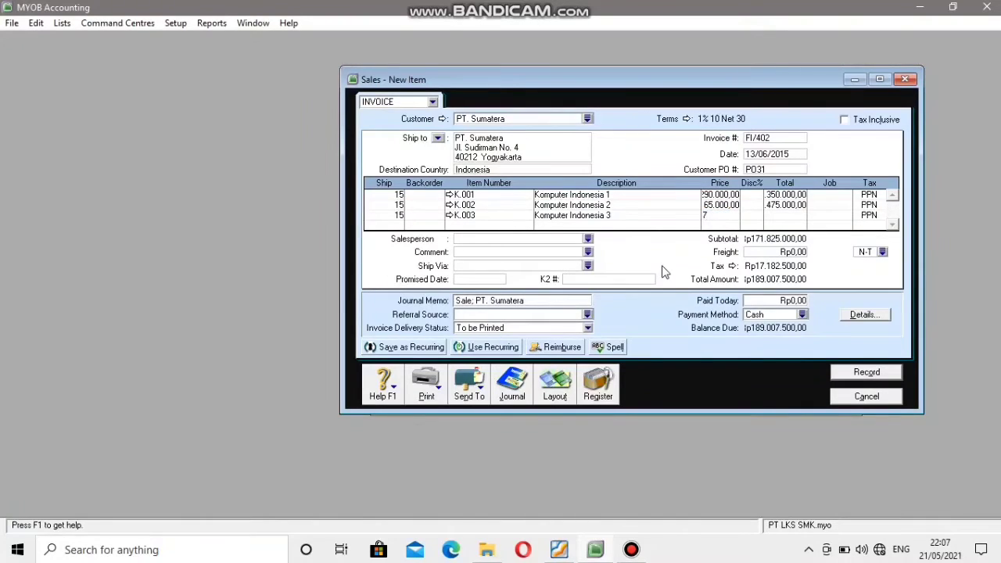
text(6)
text(85000)
key(Tab)
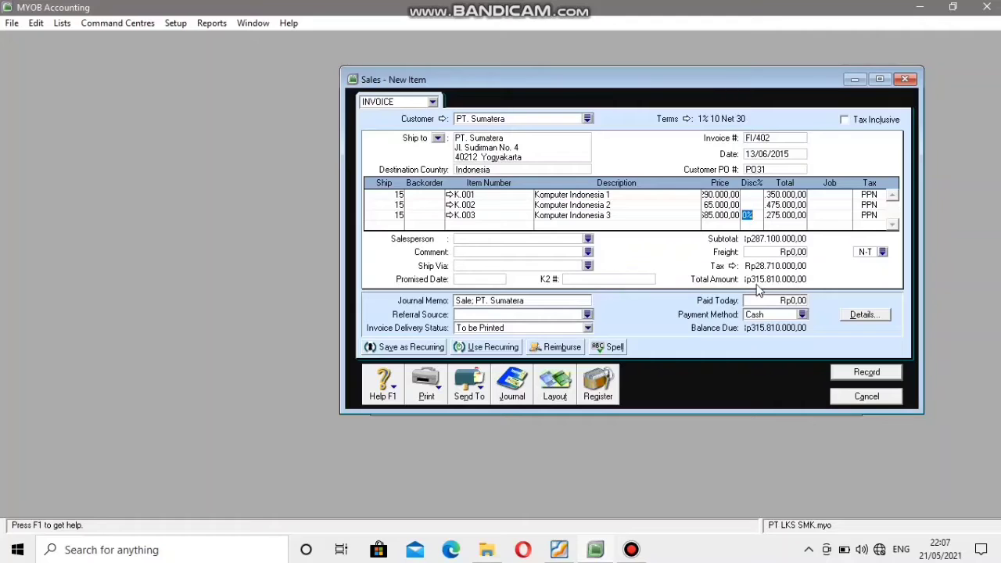
Compare the sale's totals with the PDF invoice and record the sale, ignoring all spelling suggestions for Komputer.
click(558, 550)
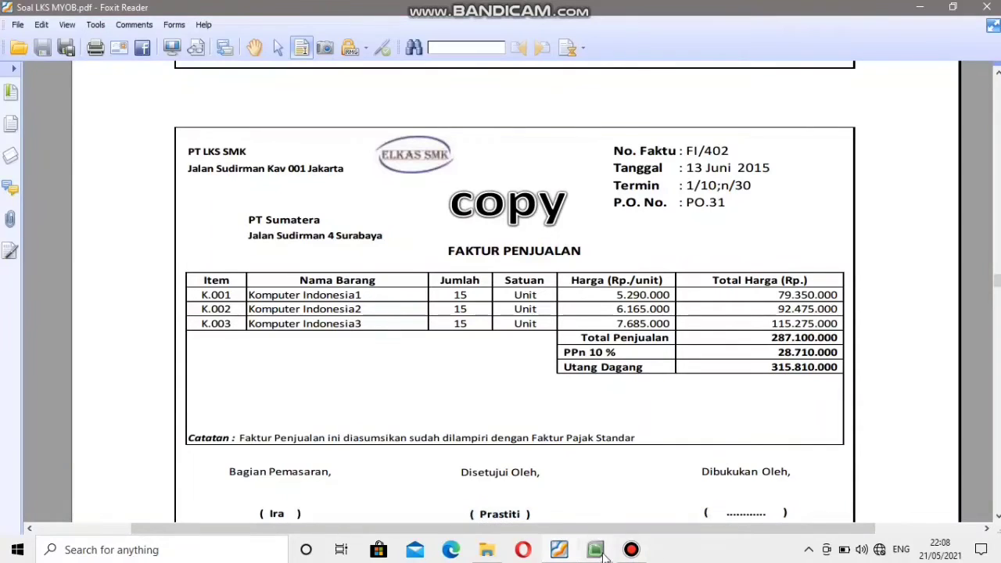
mouse_move(596, 551)
click(650, 463)
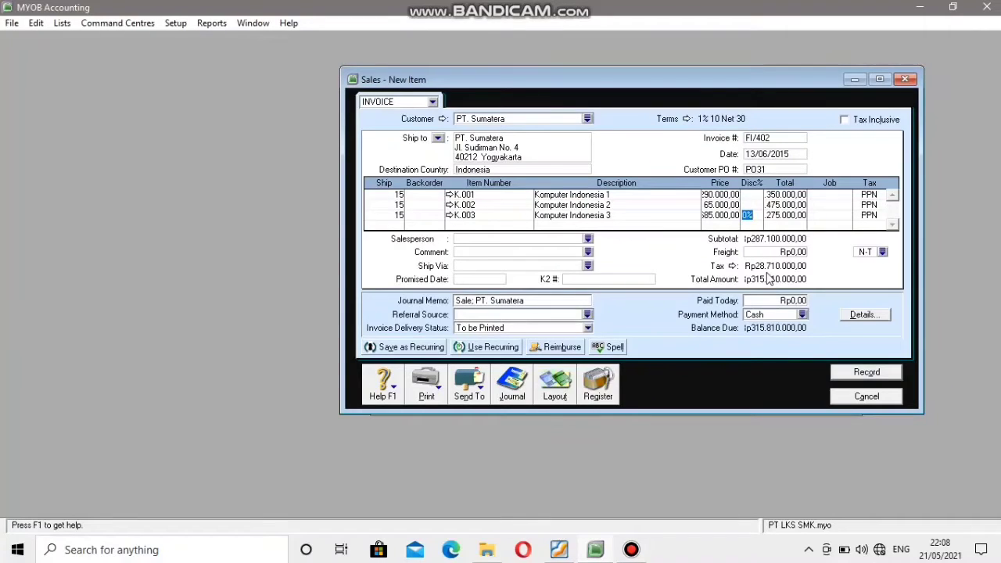
click(865, 373)
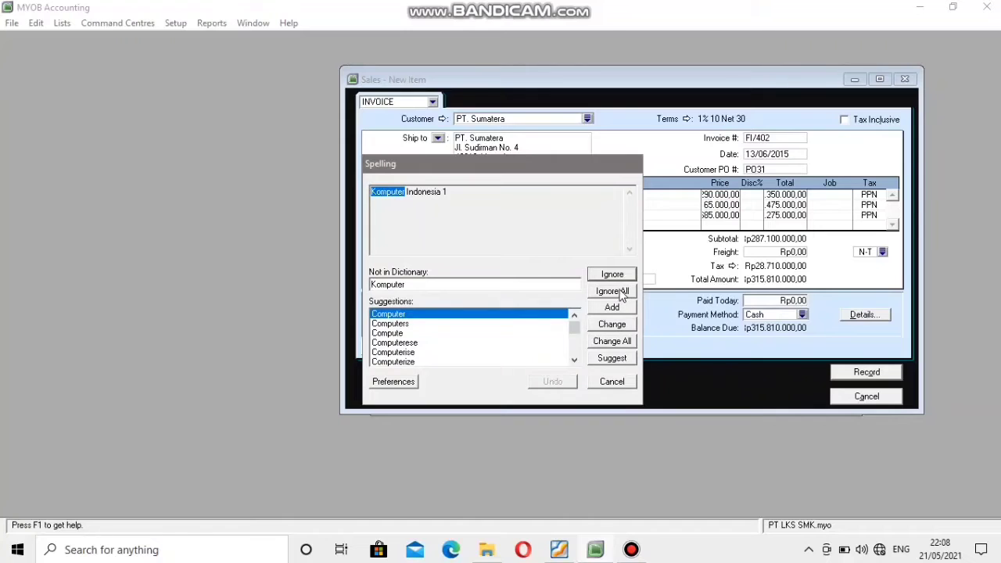
click(621, 292)
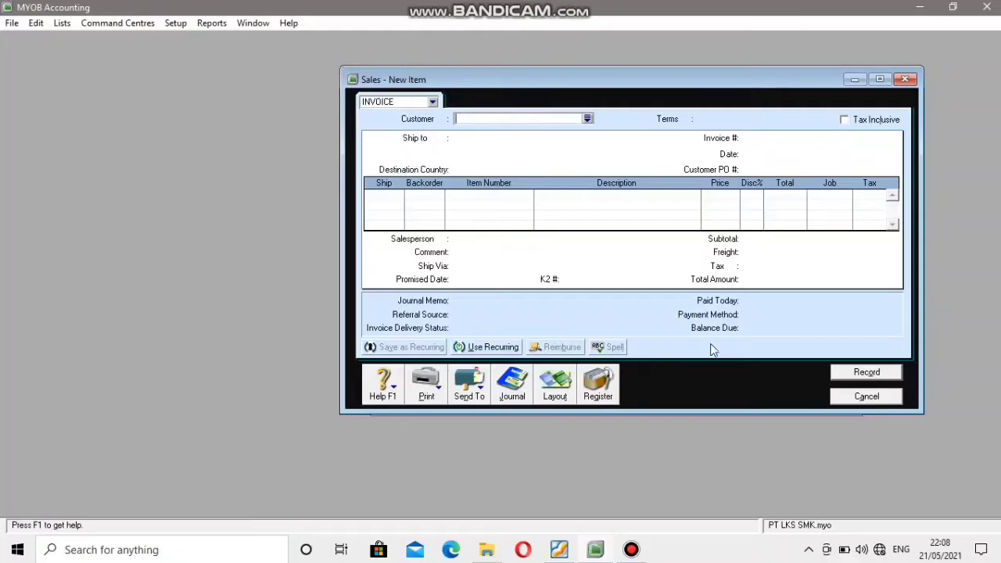
click(841, 397)
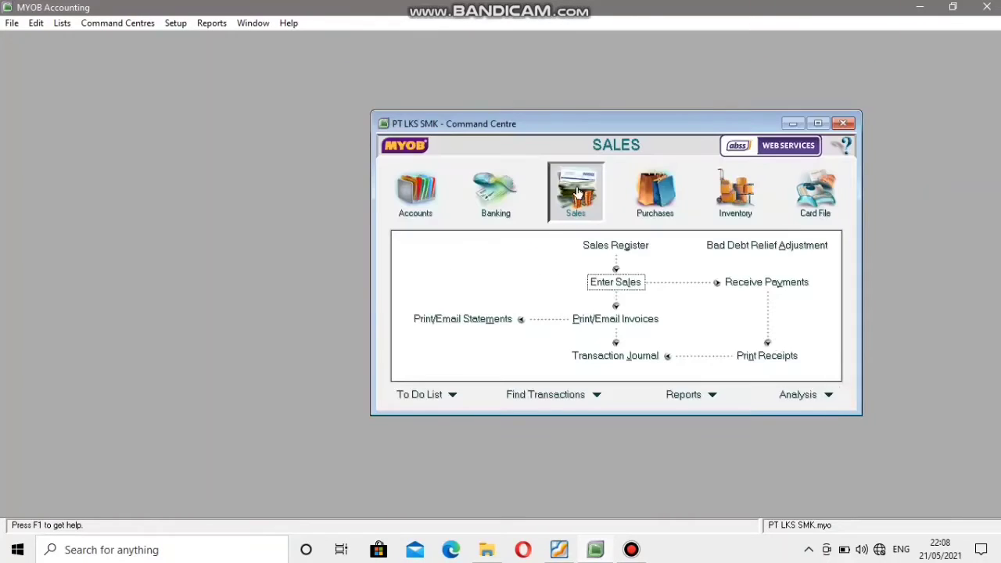
Start a new item sale invoice for the customer PT. Sumatera.
drag(538, 121, 561, 104)
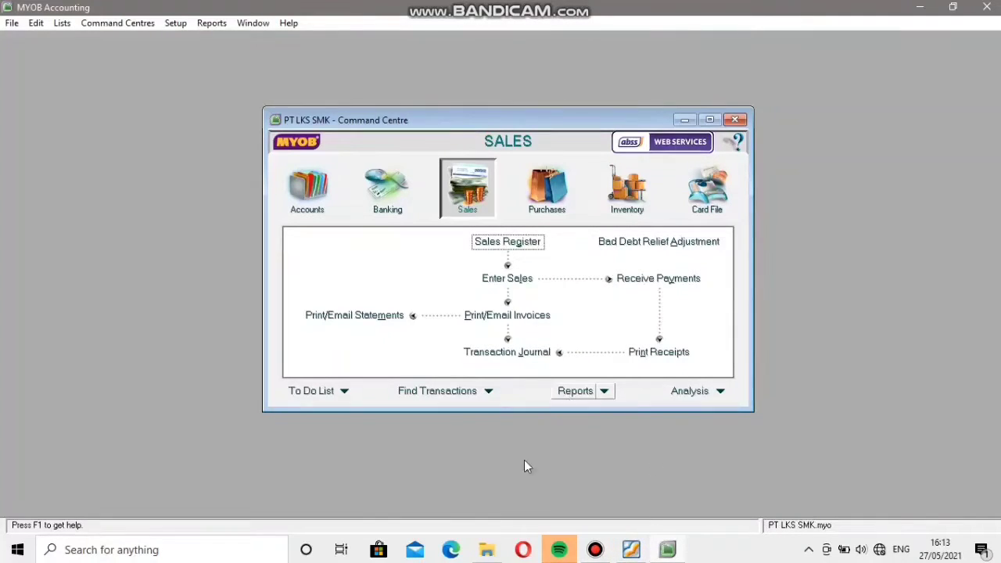
click(507, 283)
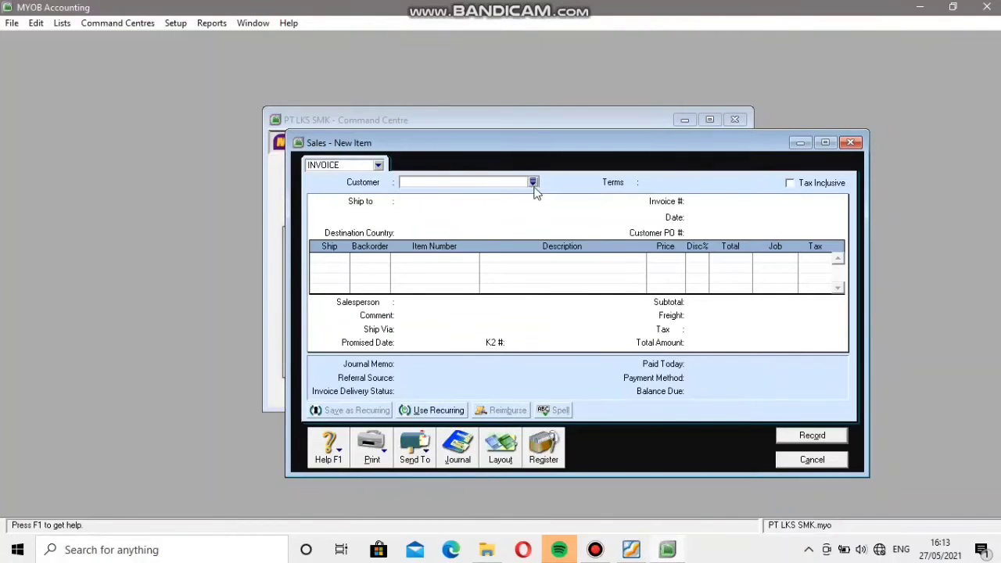
click(535, 188)
click(534, 188)
click(532, 181)
click(380, 214)
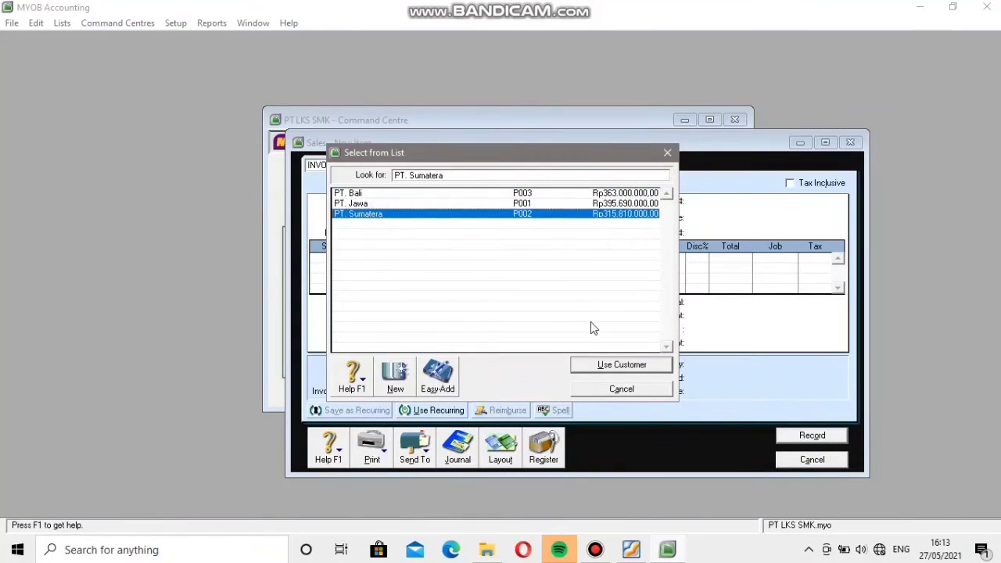
click(622, 366)
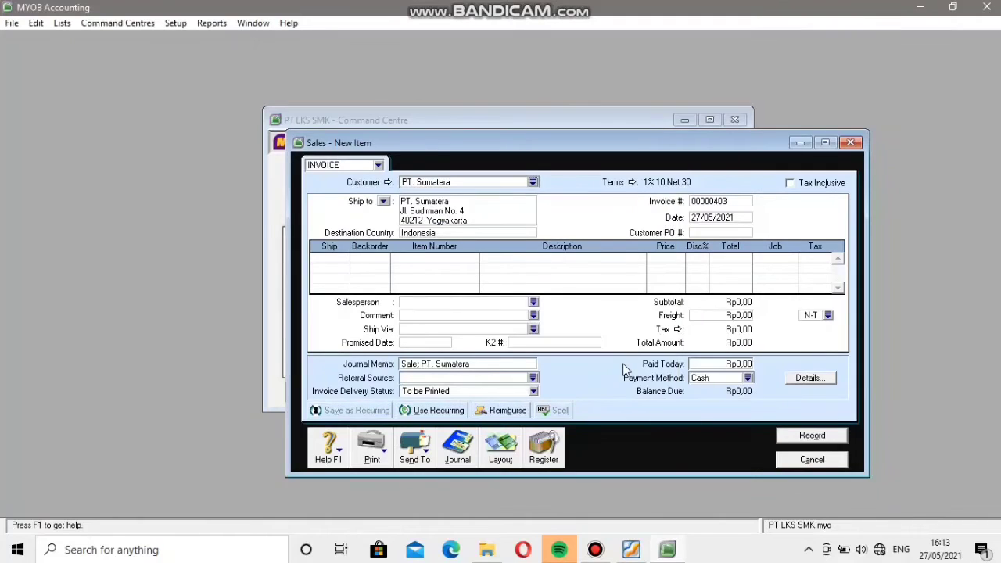
Set the new PT. Sumatera sale's invoice number to NK01.
click(734, 201)
key(BackSpace)
text(NK01)
Set the date of sale NK01 to 15/06/2015.
click(747, 215)
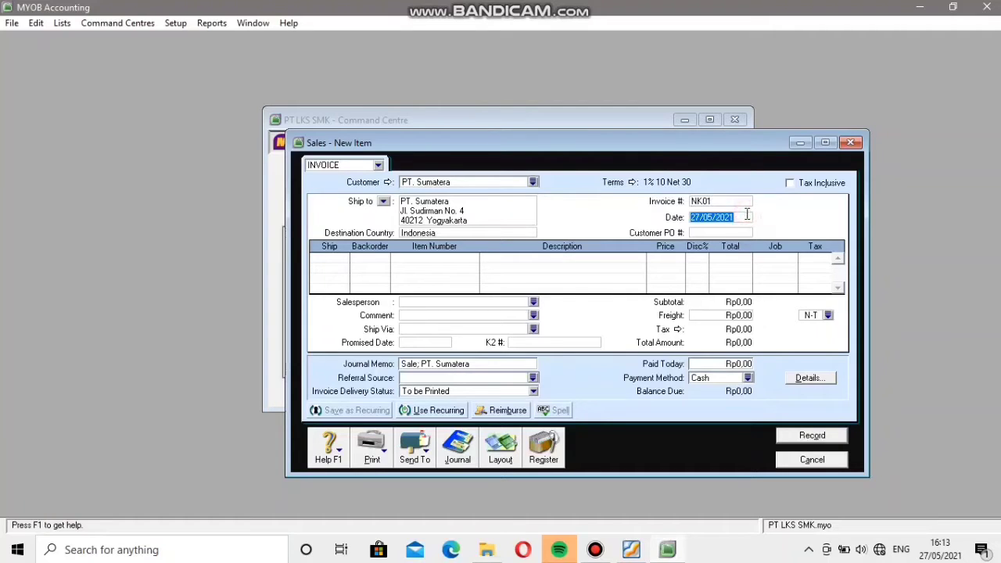
key(BackSpace)
text(15/06/2015)
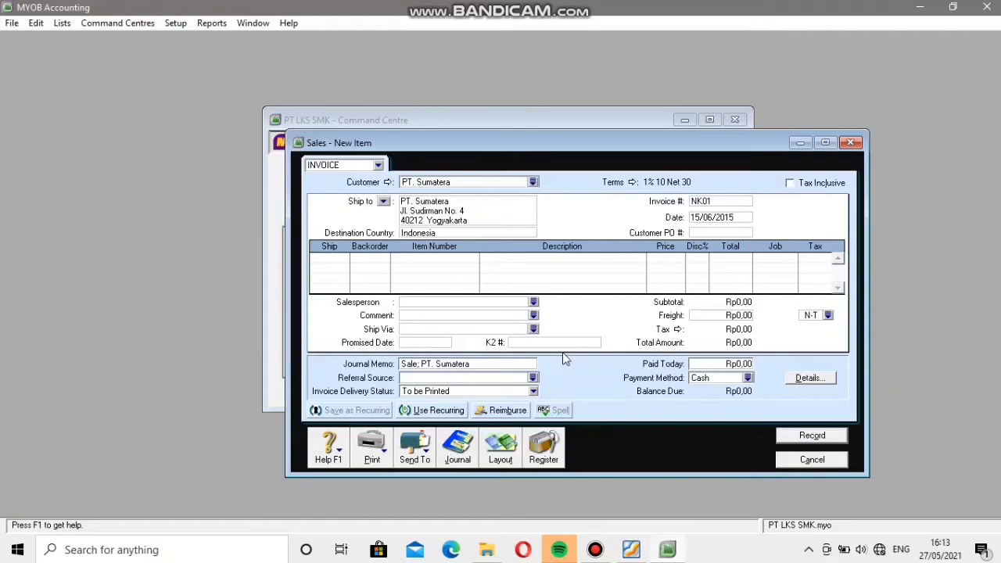
Add a return line of -2 units of K.001 Komputer Indonesia 1 to sale NK01.
click(316, 258)
text(1)
text(2)
key(Tab)
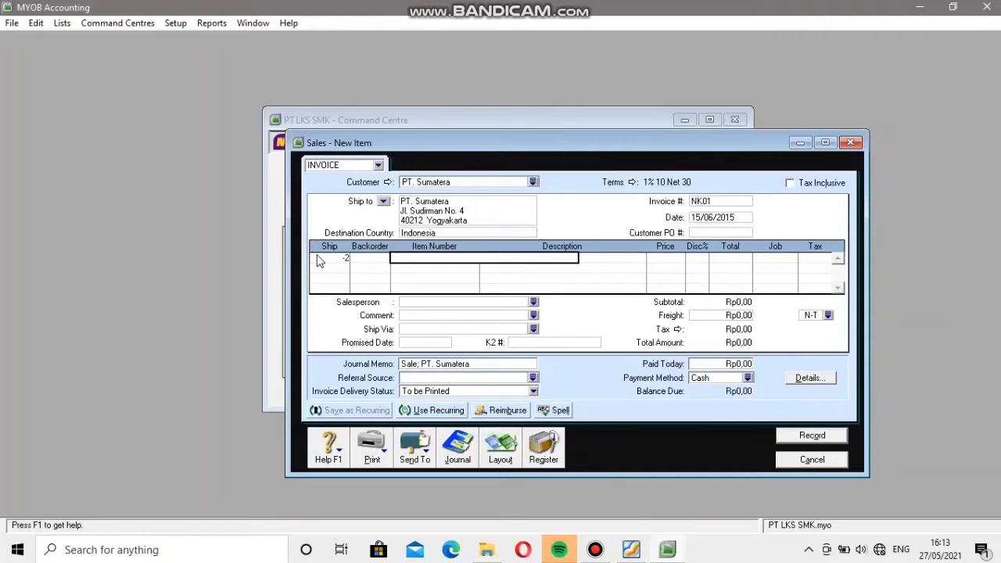
key(Tab)
click(635, 363)
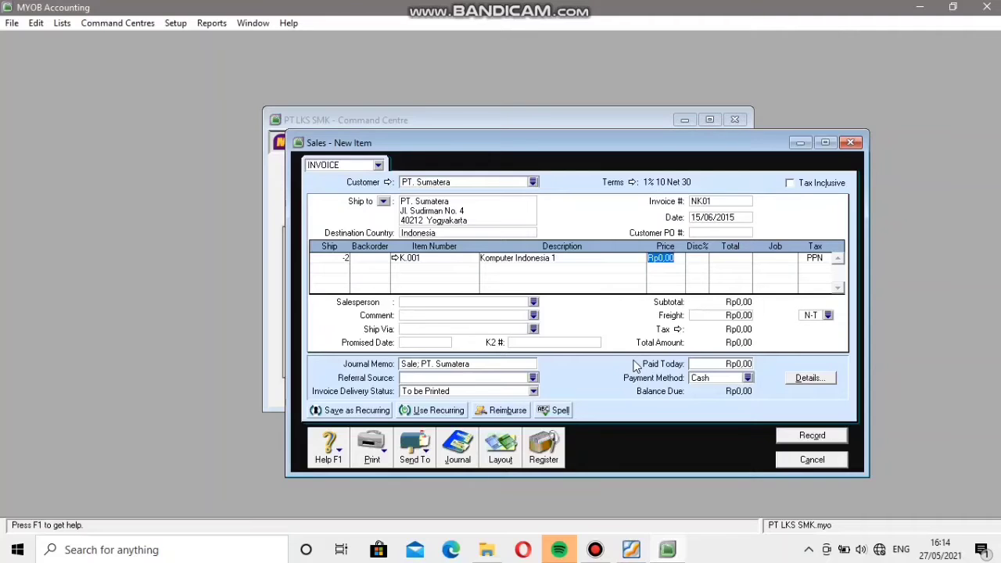
Set the price of the returned K.001 line to Rp5.290.000.
text(5)
text(2)
text(9000)
key(Tab)
key(Tab)
key(Tab)
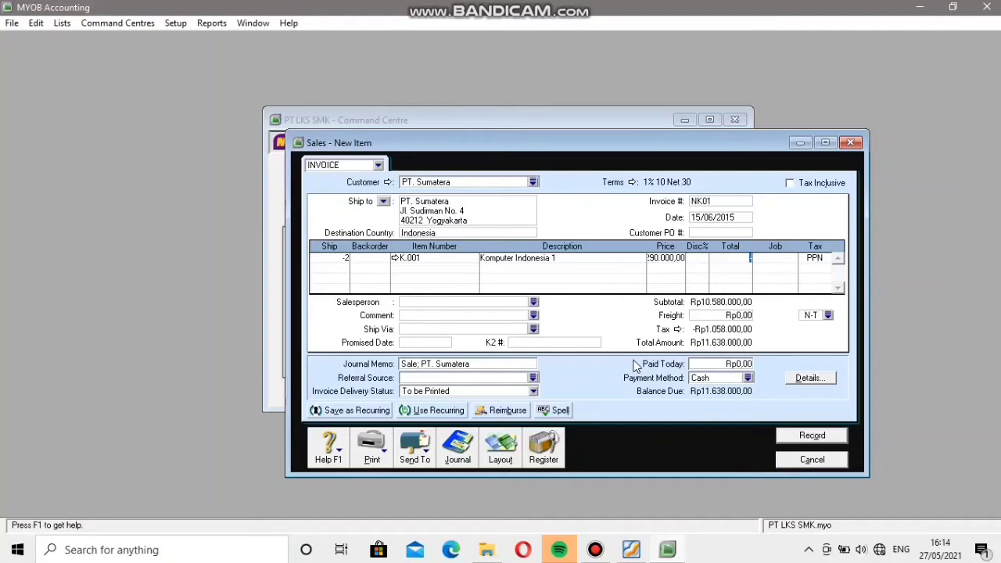
Add a second return line of -2 units of K.002 Komputer Indonesia 2 to sale NK01.
click(340, 266)
key(BackSpace)
key(Tab)
key(Tab)
key(Tab)
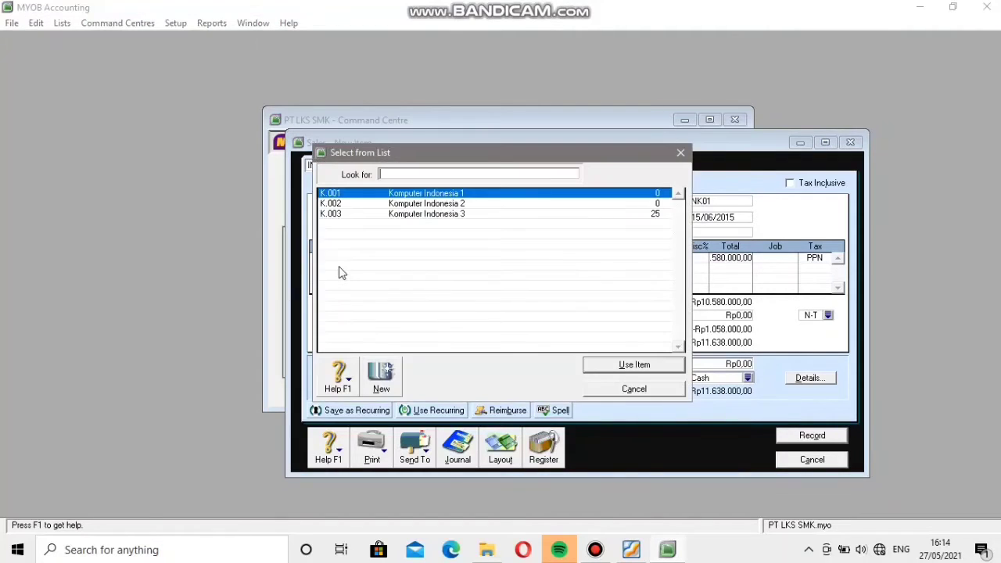
click(364, 203)
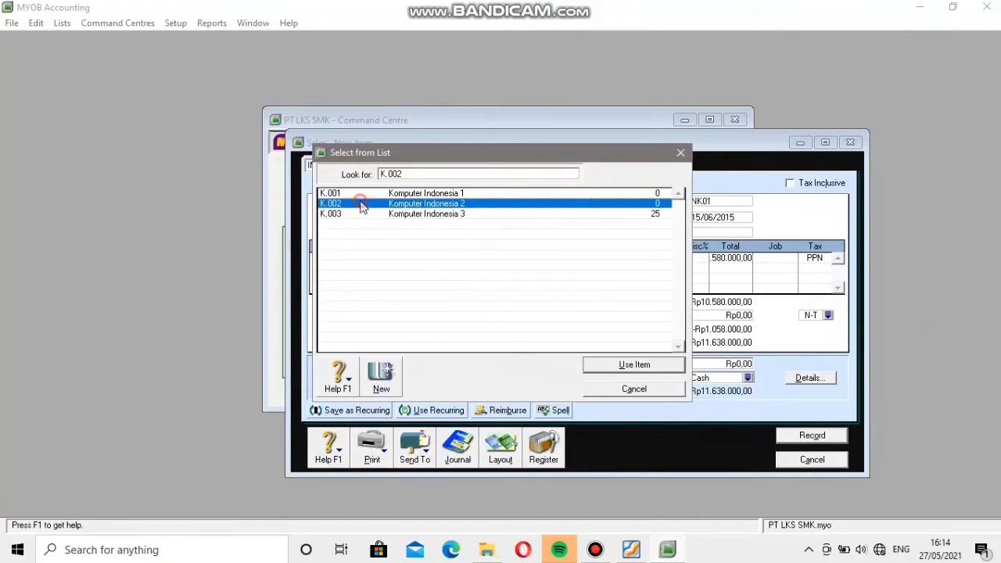
click(634, 365)
key(Tab)
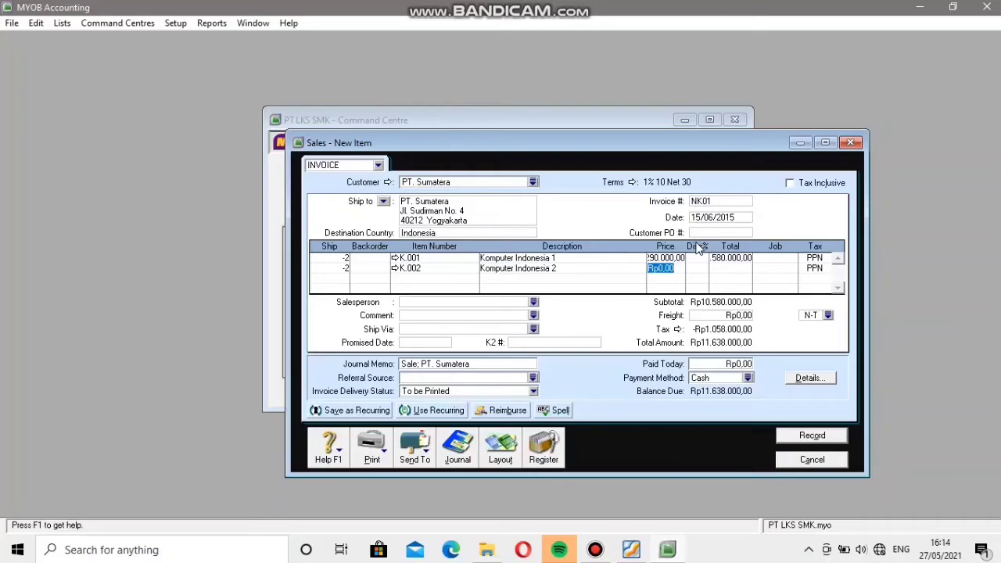
Set the price of the returned K.002 line to Rp6.165.000.
text(6)
text(1)
text(6)
text(5)
text(000)
key(Tab)
key(Tab)
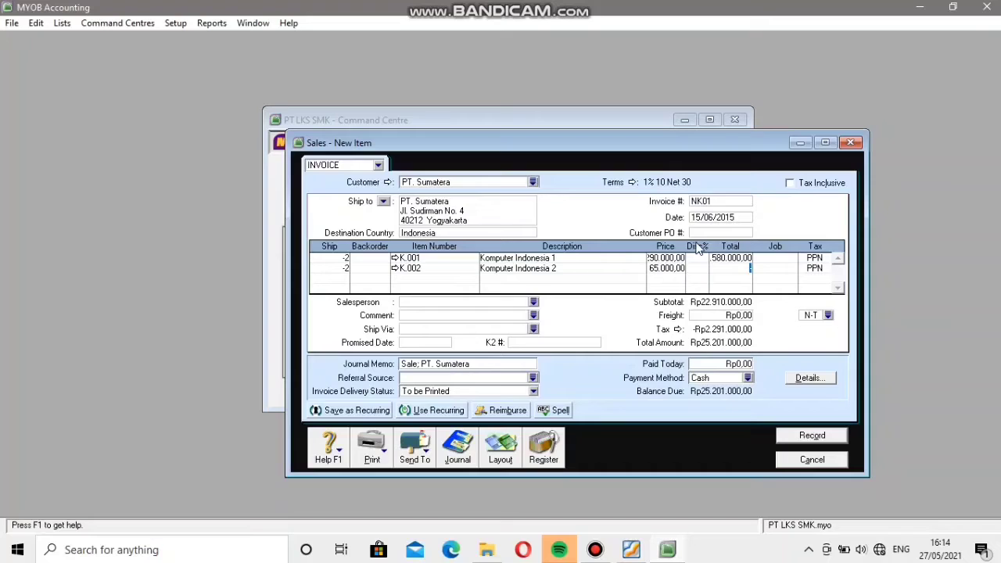
key(Tab)
Change item K.001's income account for tracking sales to 4-4000 Sales Return & Allowance, ignoring the spelling suggestions.
click(394, 258)
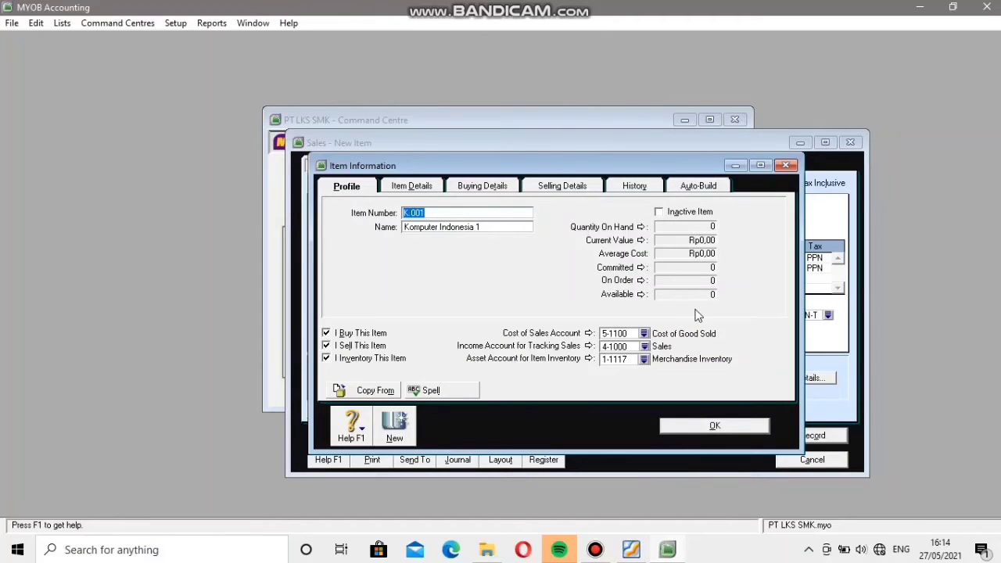
click(644, 346)
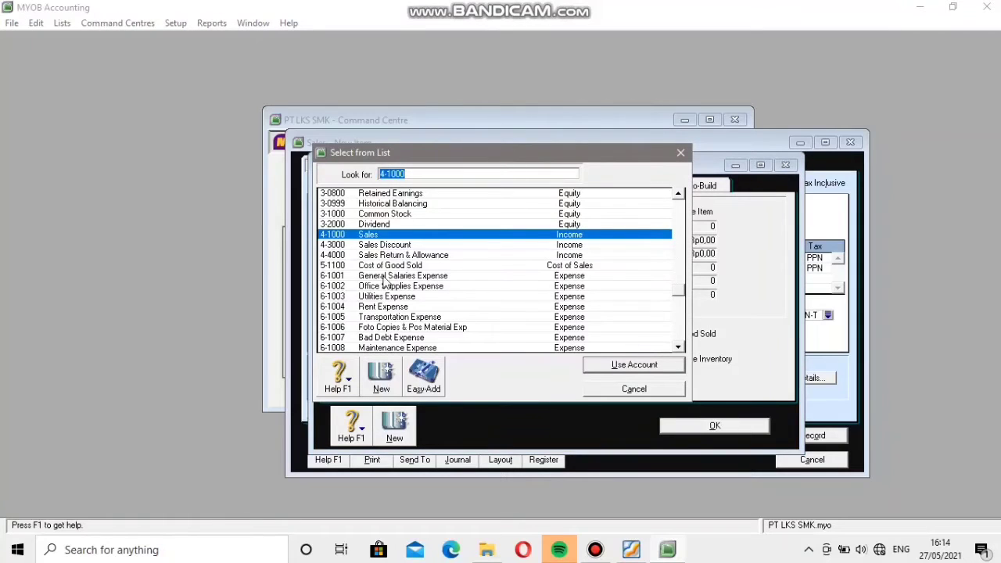
click(393, 258)
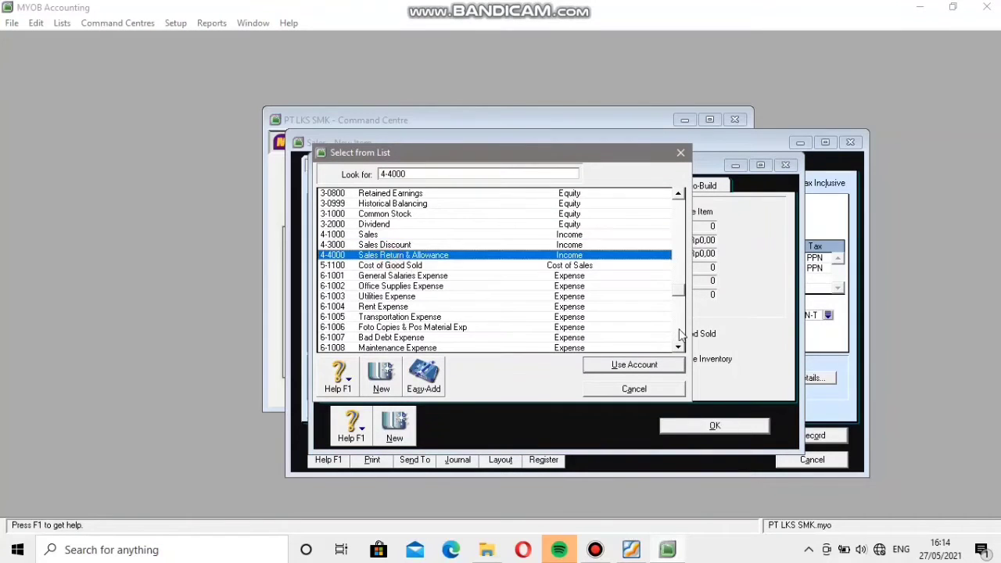
click(638, 364)
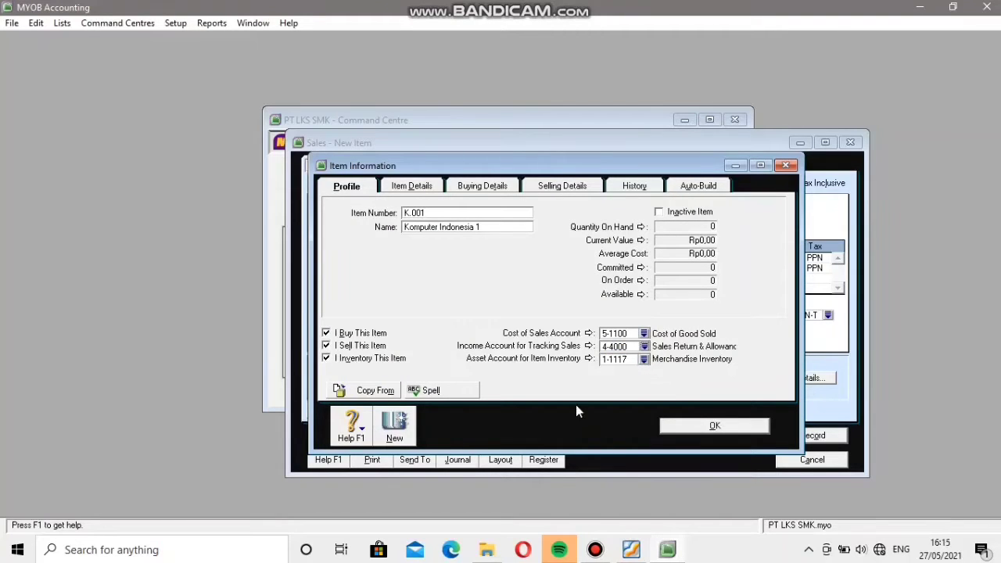
click(693, 428)
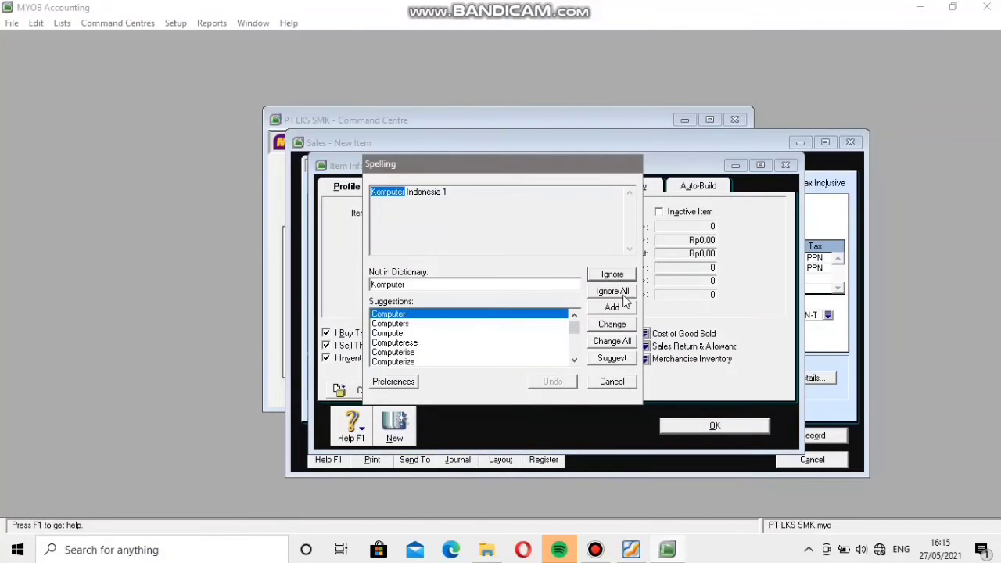
click(624, 296)
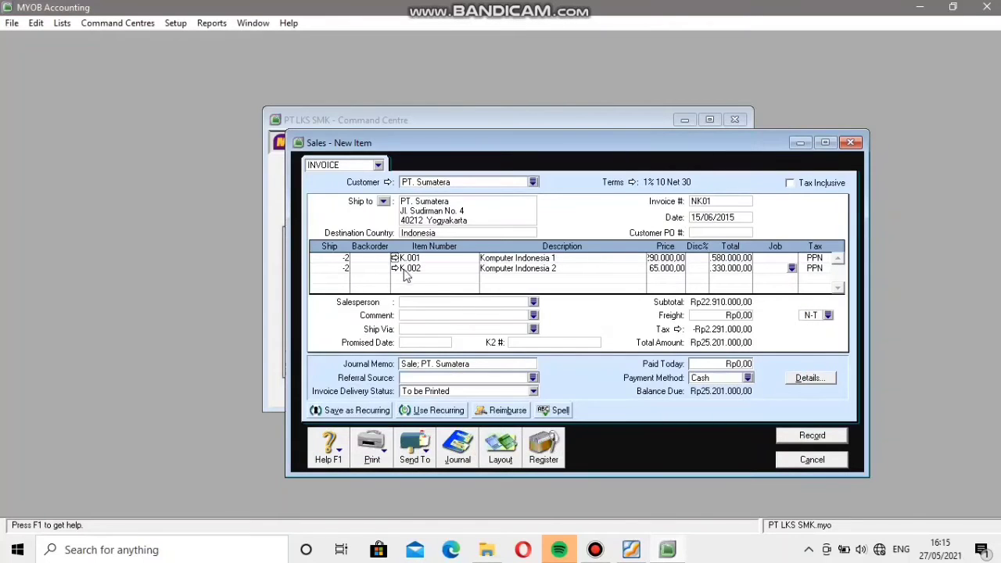
Change item K.002's income account for tracking sales to 4-4000 Sales Return & Allowance, ignoring the spelling suggestions.
click(395, 269)
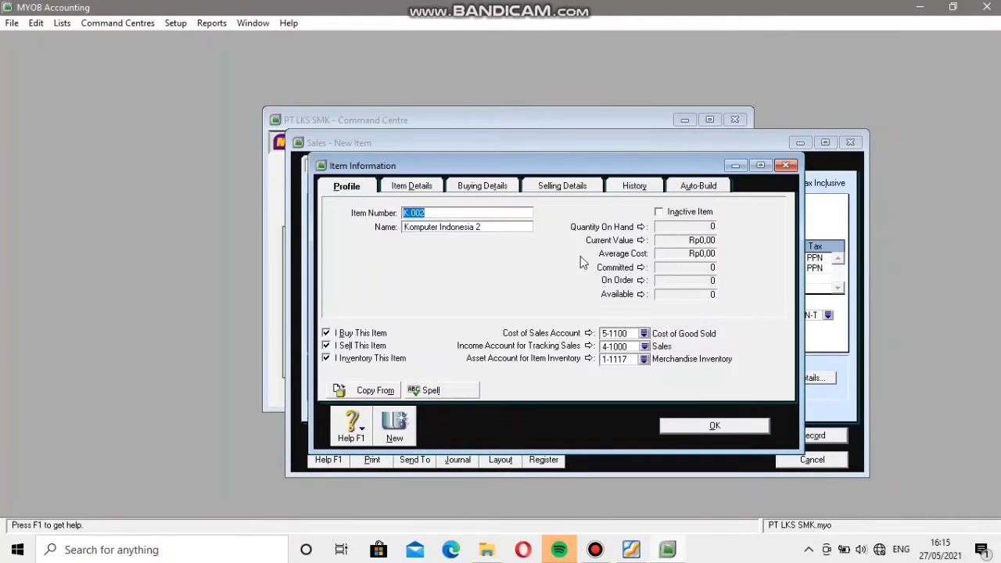
click(644, 346)
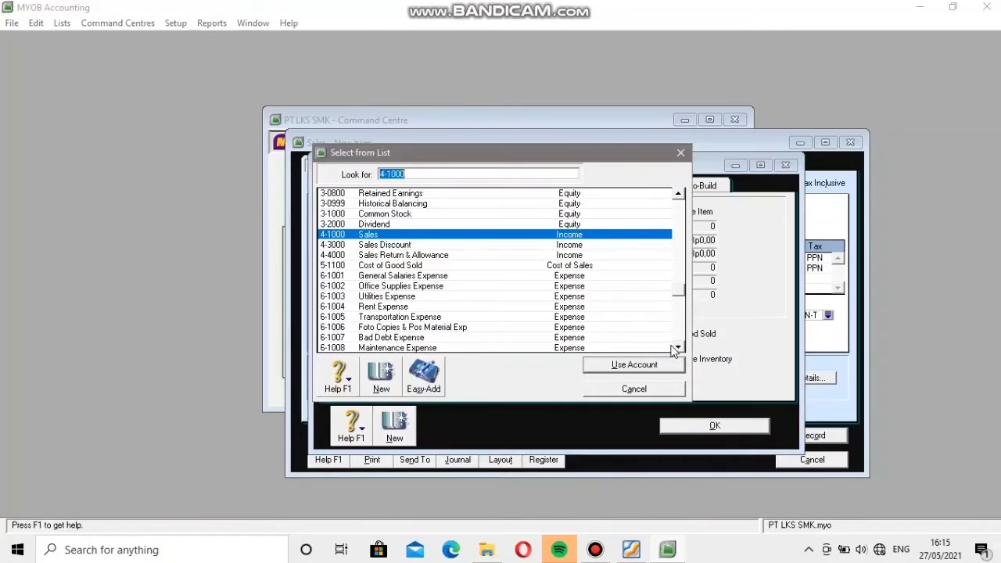
click(378, 258)
click(630, 365)
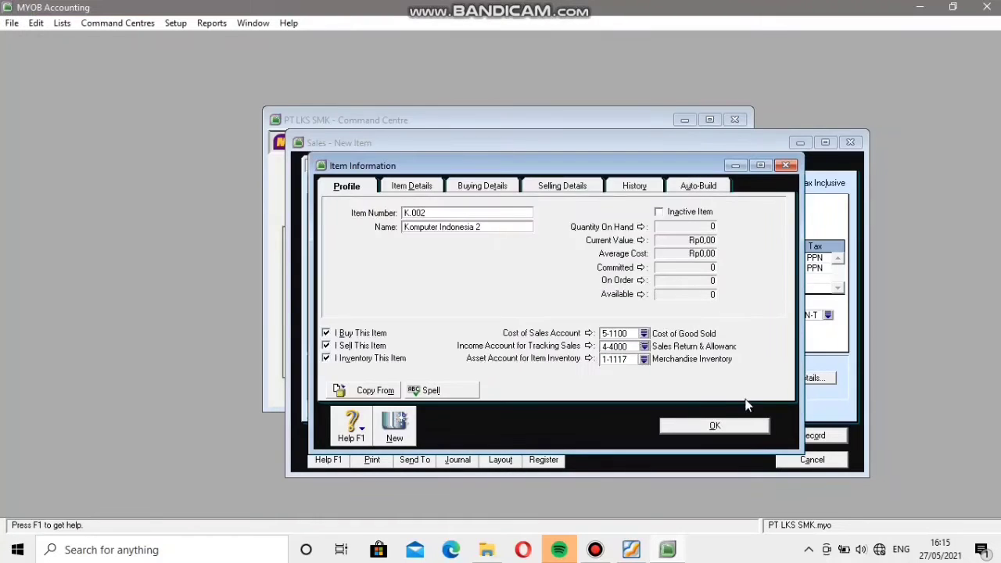
click(701, 430)
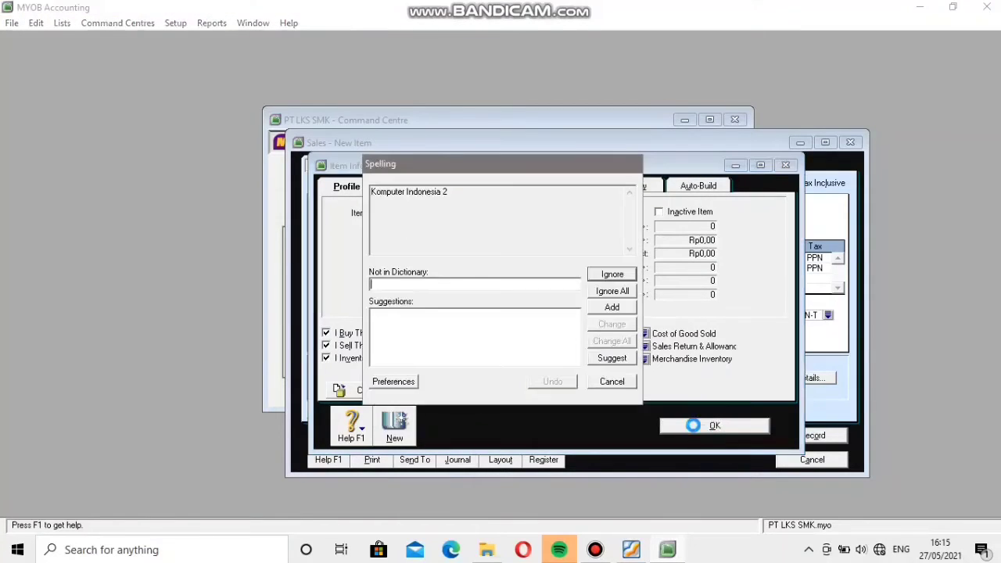
click(605, 294)
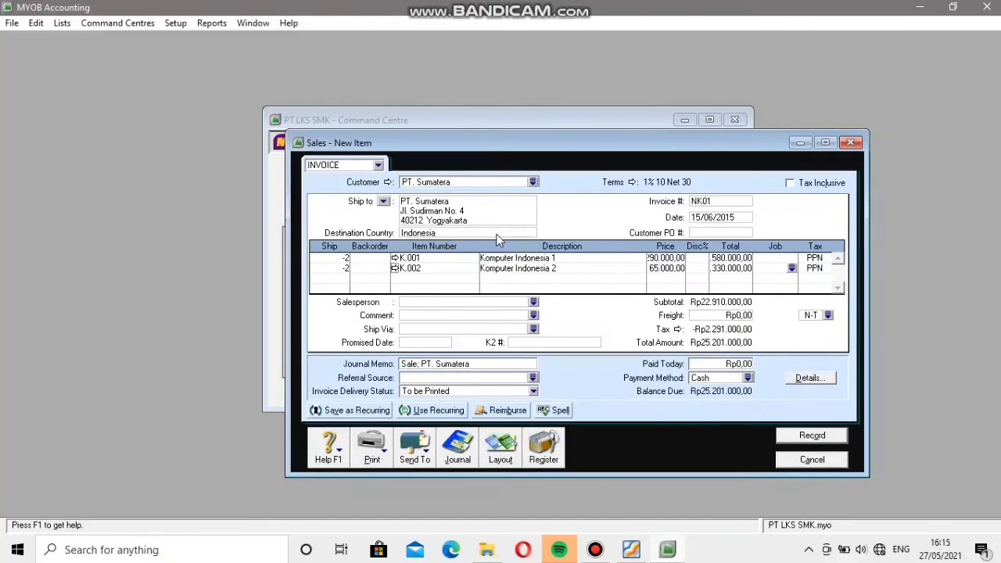
Check the income accounts assigned to items K.001 and K.002 in their item information.
click(400, 258)
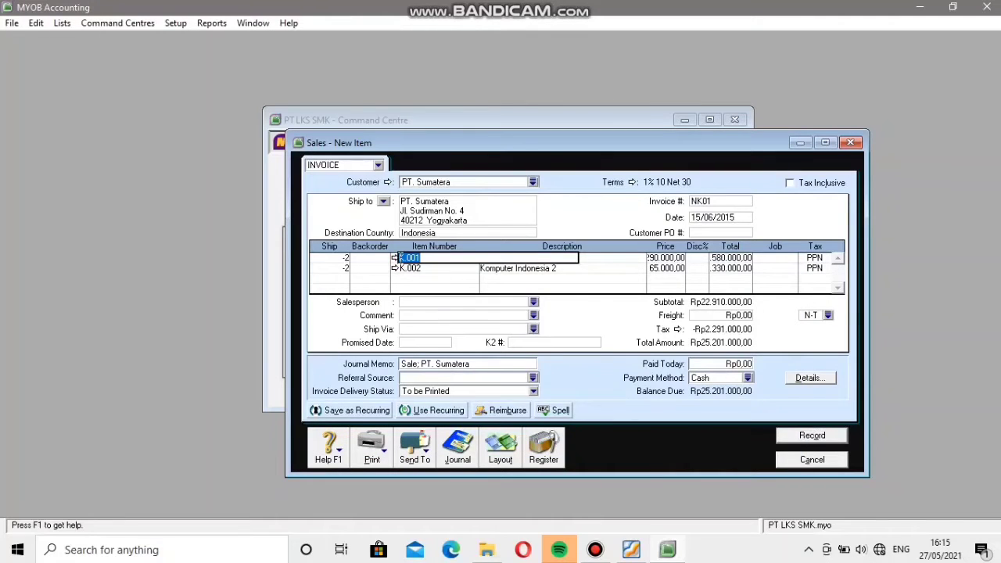
click(394, 259)
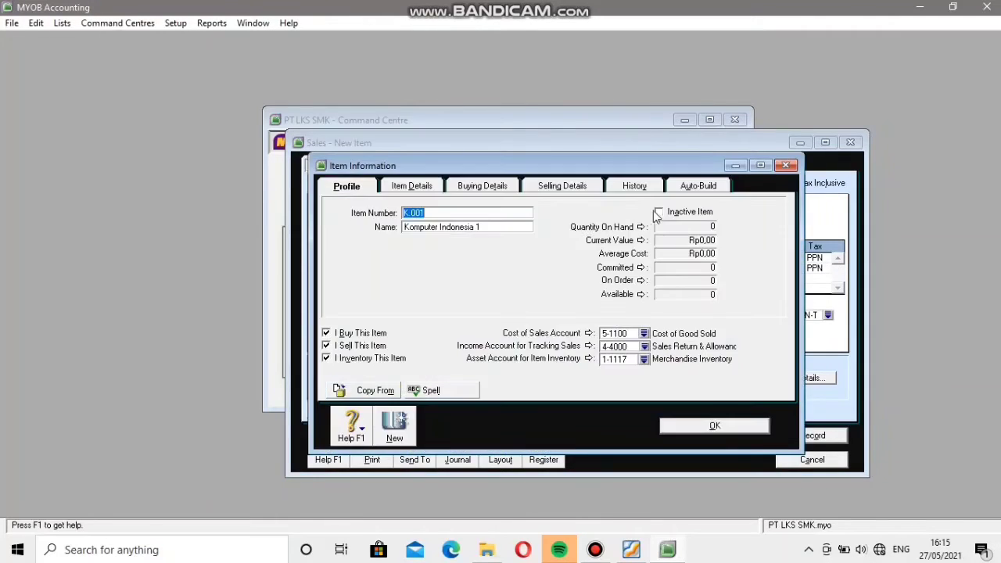
click(703, 426)
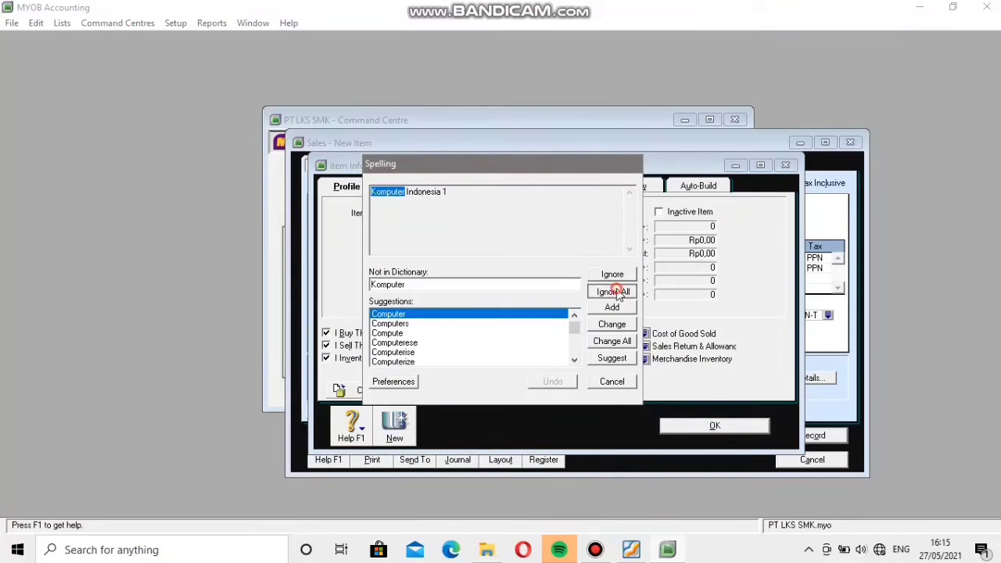
click(614, 291)
click(395, 267)
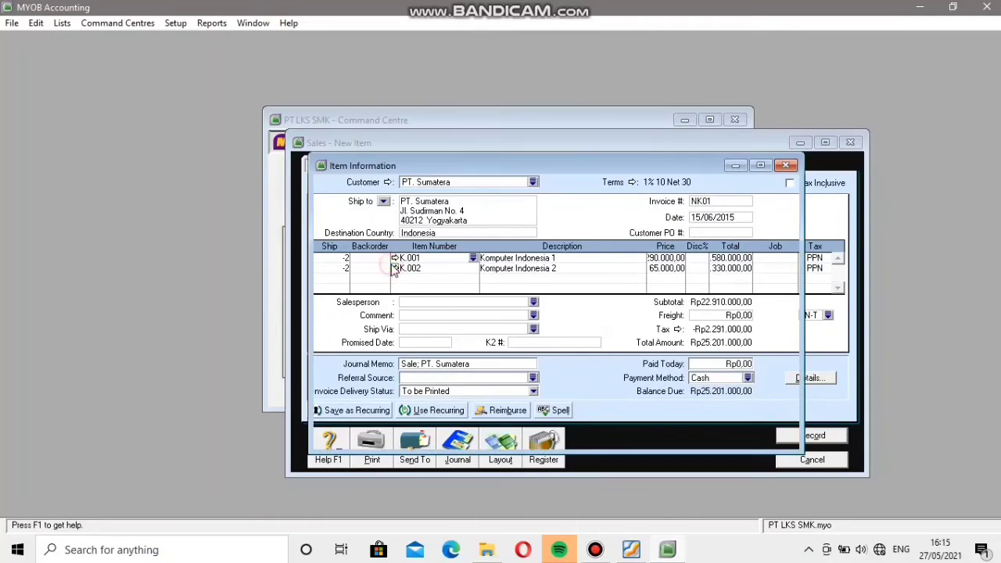
click(699, 430)
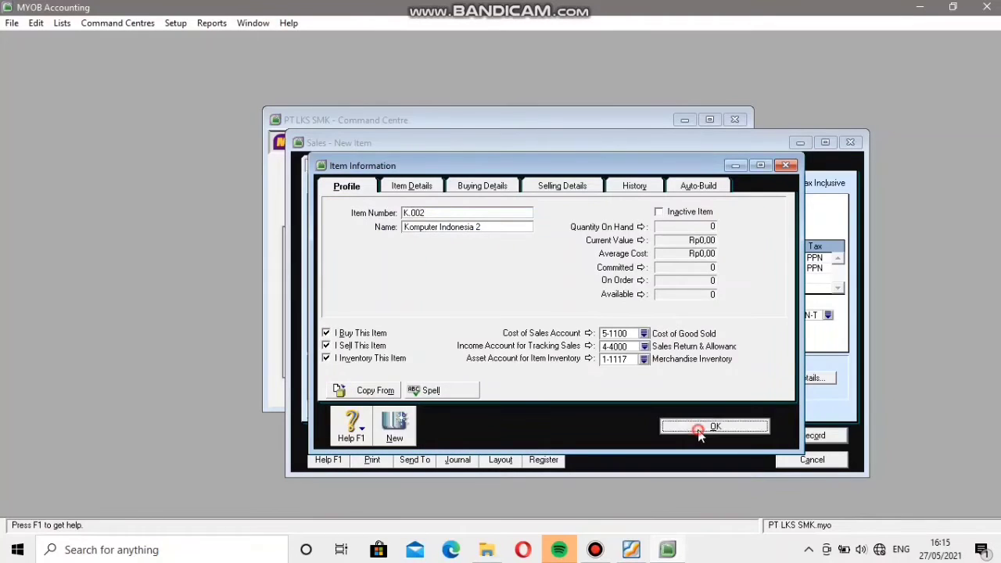
click(603, 295)
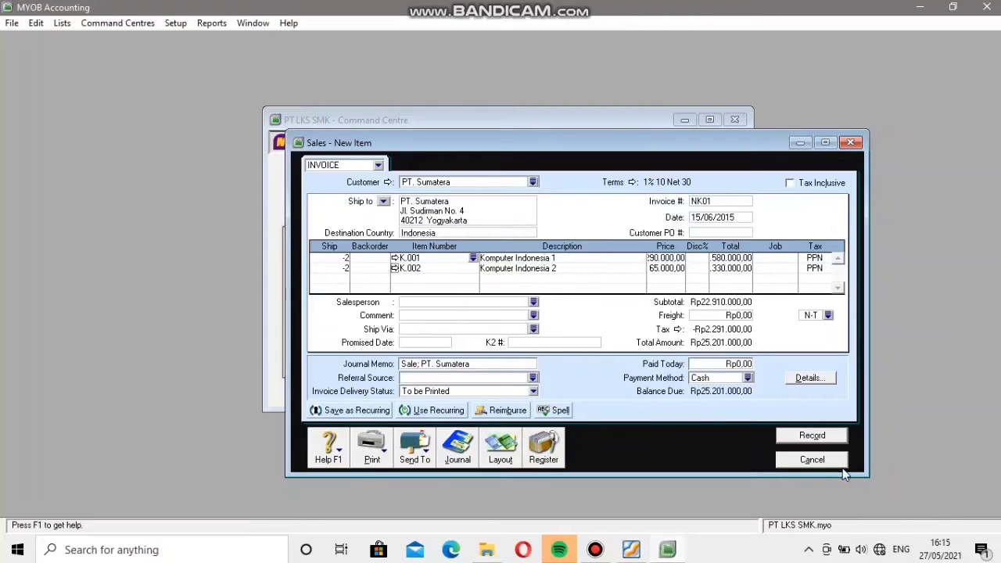
Record sales return NK01 and start applying its credit to a sale from the sales register's returns and credits.
click(812, 438)
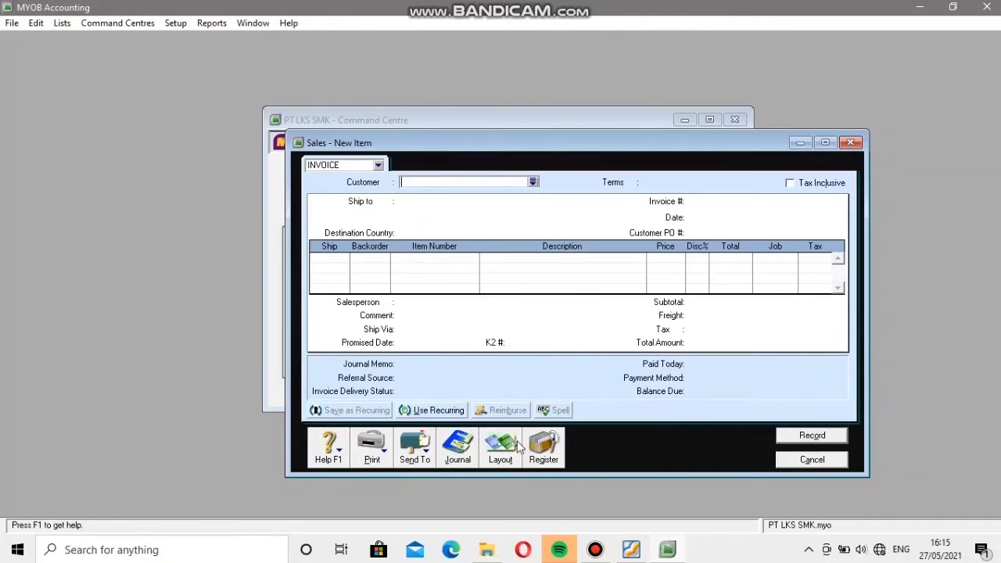
click(545, 448)
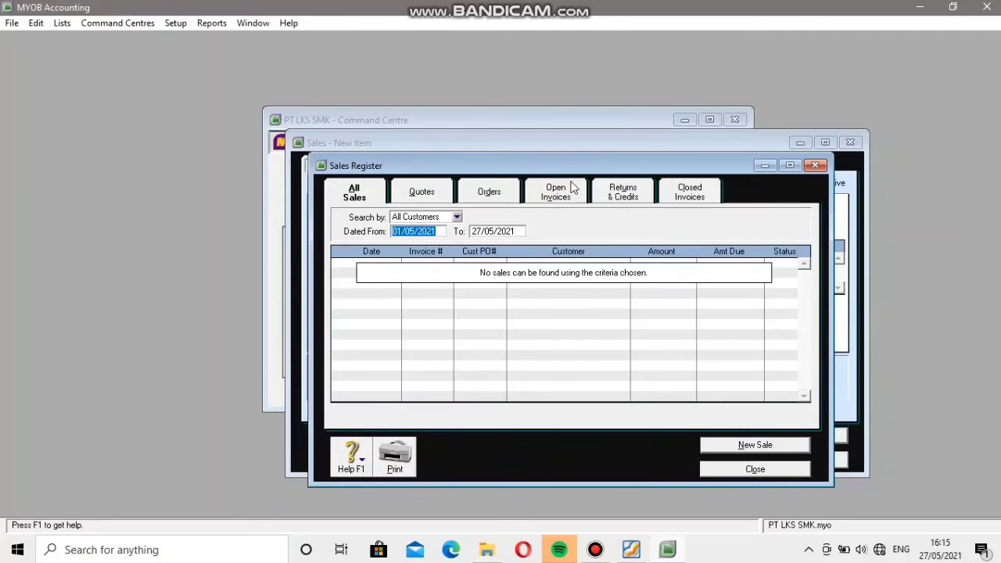
click(624, 196)
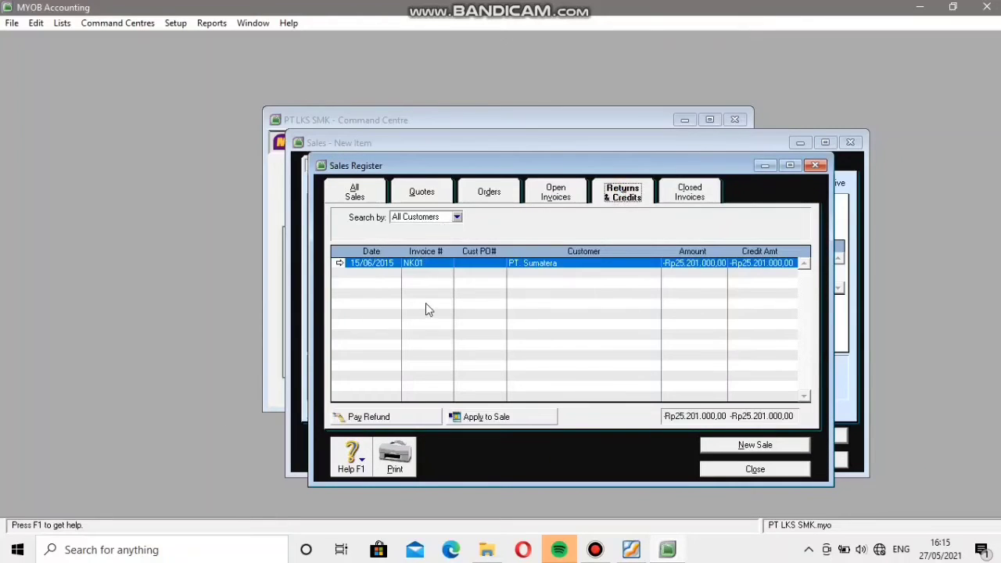
click(508, 417)
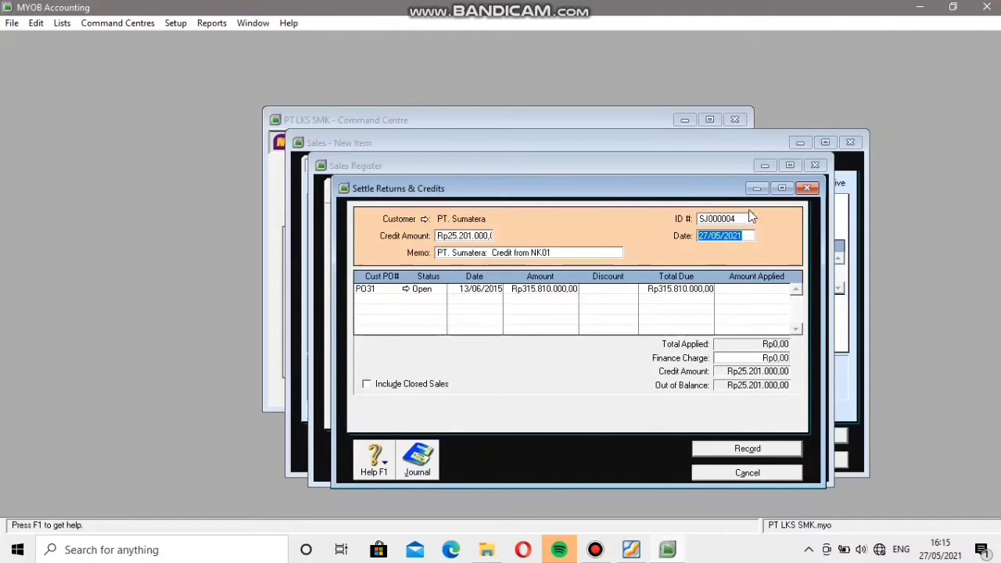
Set the credit settlement's ID number to F1/402 and its date to 15/06/2015.
click(744, 220)
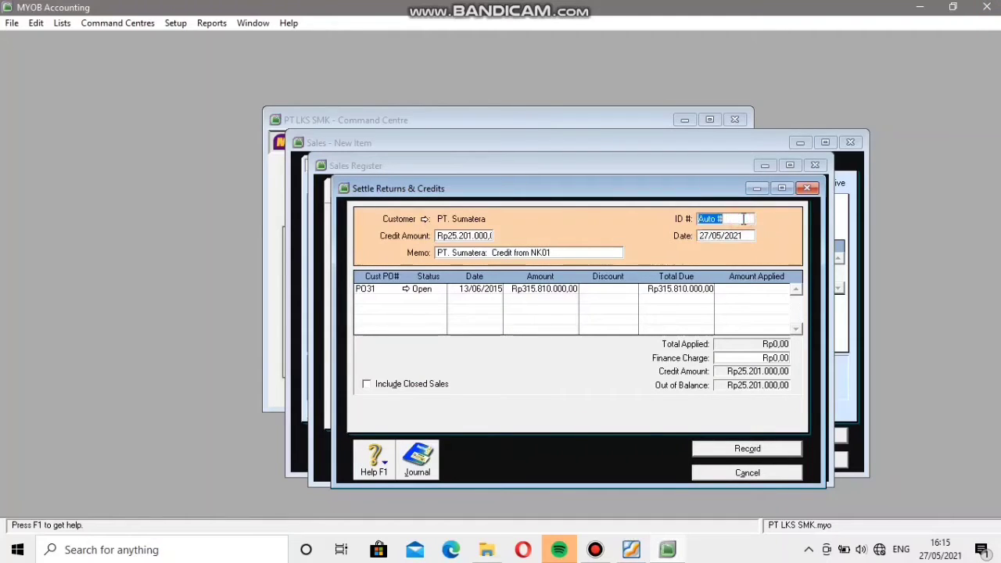
key(BackSpace)
text(F1/402)
key(Tab)
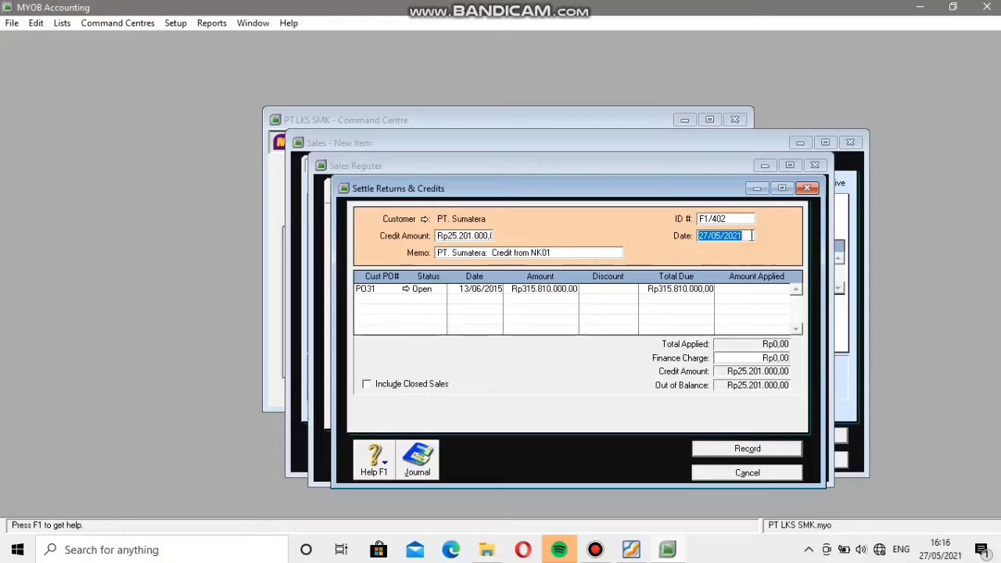
key(BackSpace)
text(15)
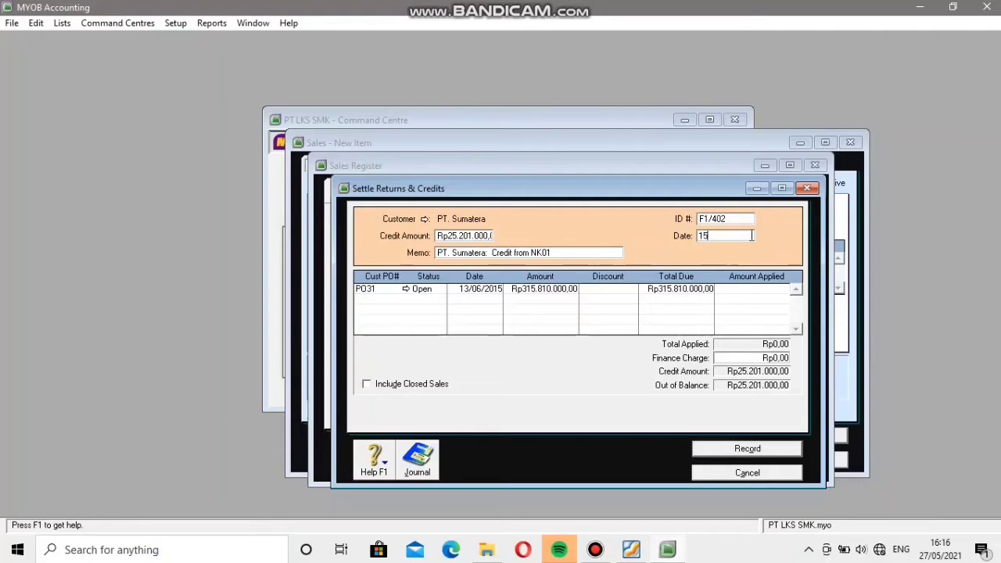
text(/06/2015)
Apply Rp25.201.000 of credit to the open PO31 sale with the discount cleared, and record the settlement.
click(632, 289)
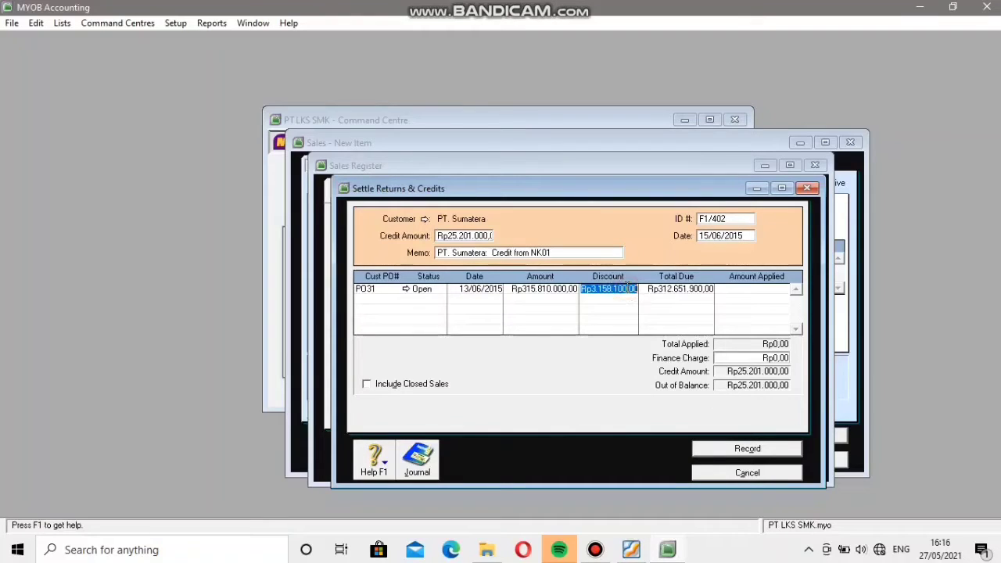
click(766, 289)
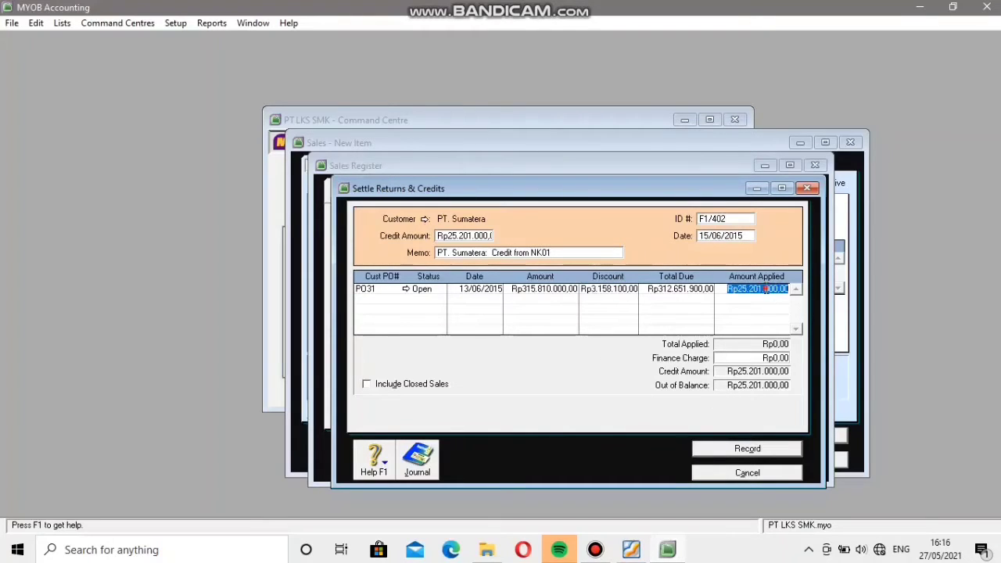
click(636, 290)
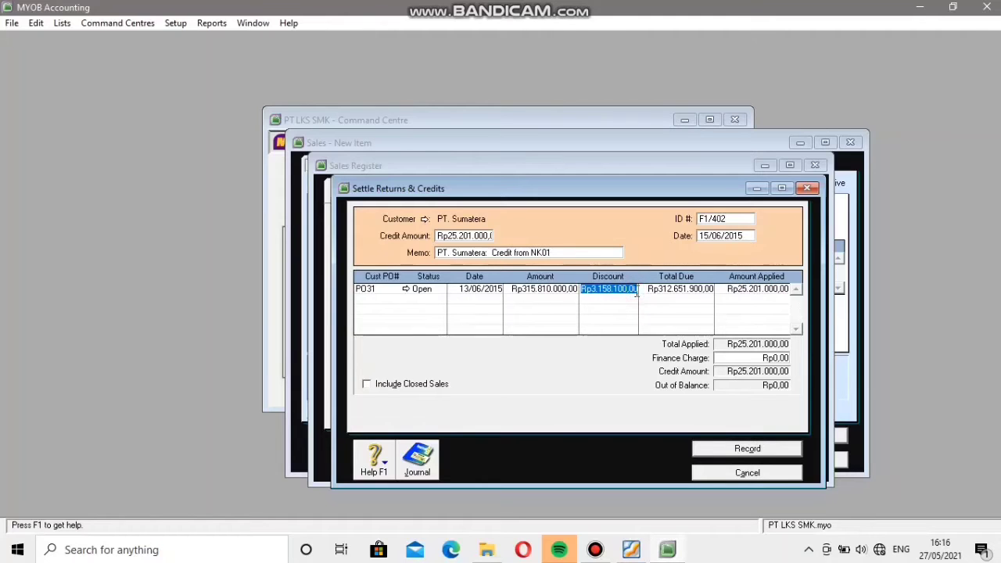
key(Delete)
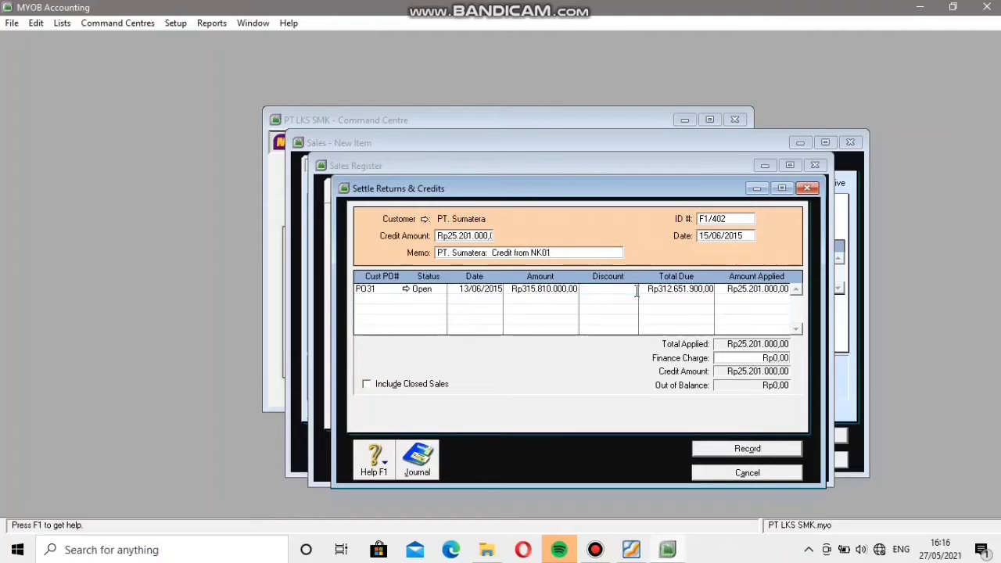
click(782, 448)
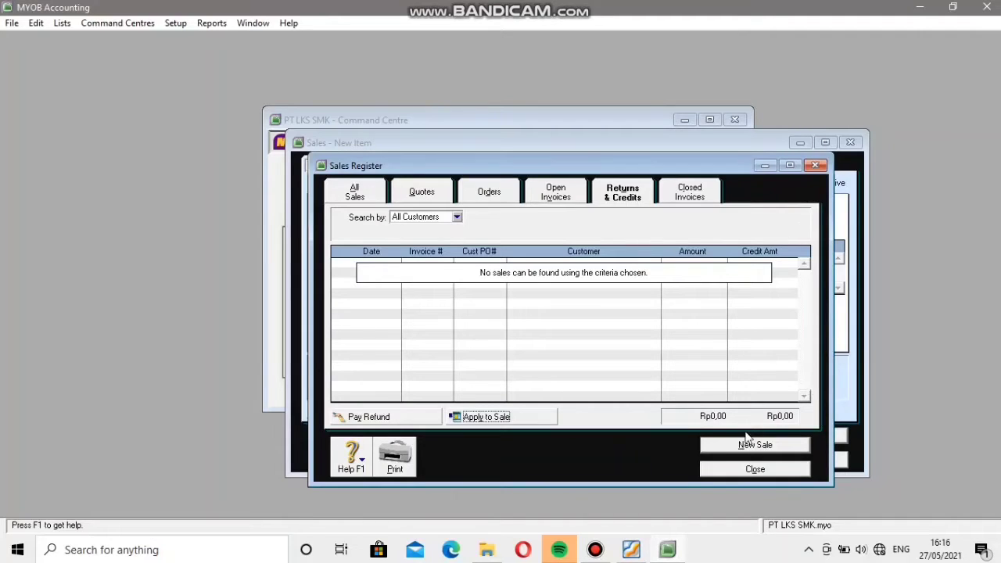
click(747, 469)
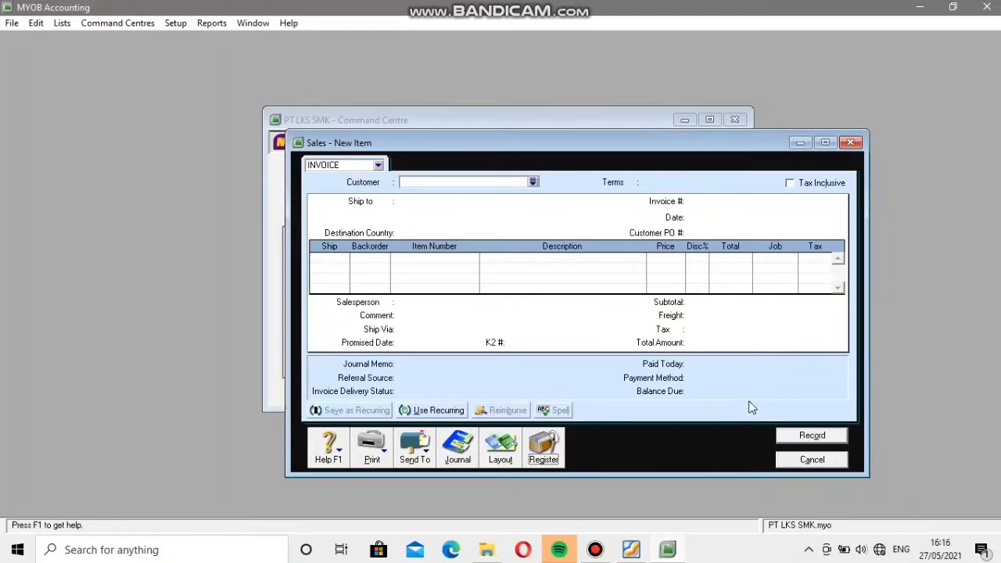
Change the income account for tracking sales of item K.001 to 4-1000 Sales, ignoring the spelling suggestions.
click(806, 461)
click(643, 196)
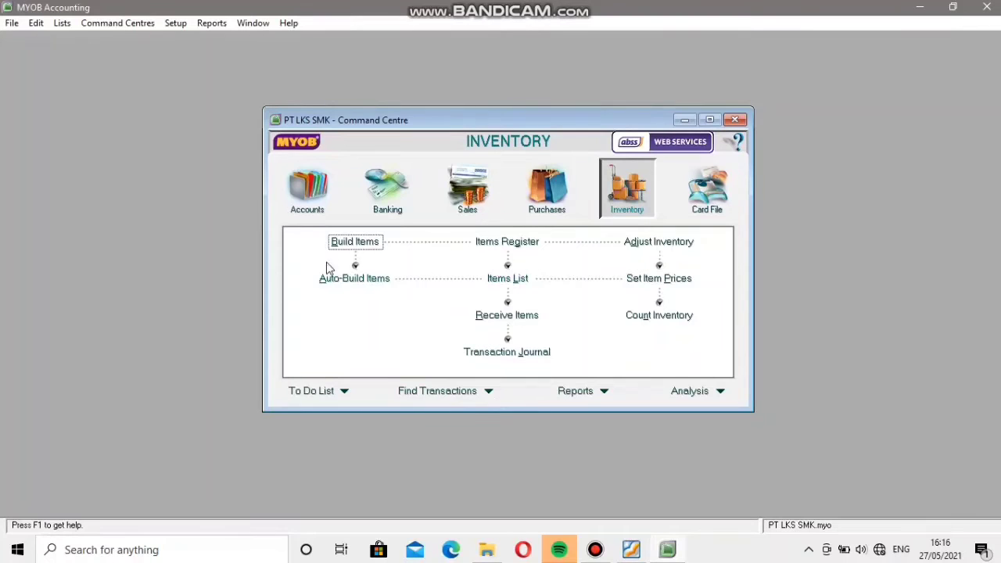
click(498, 284)
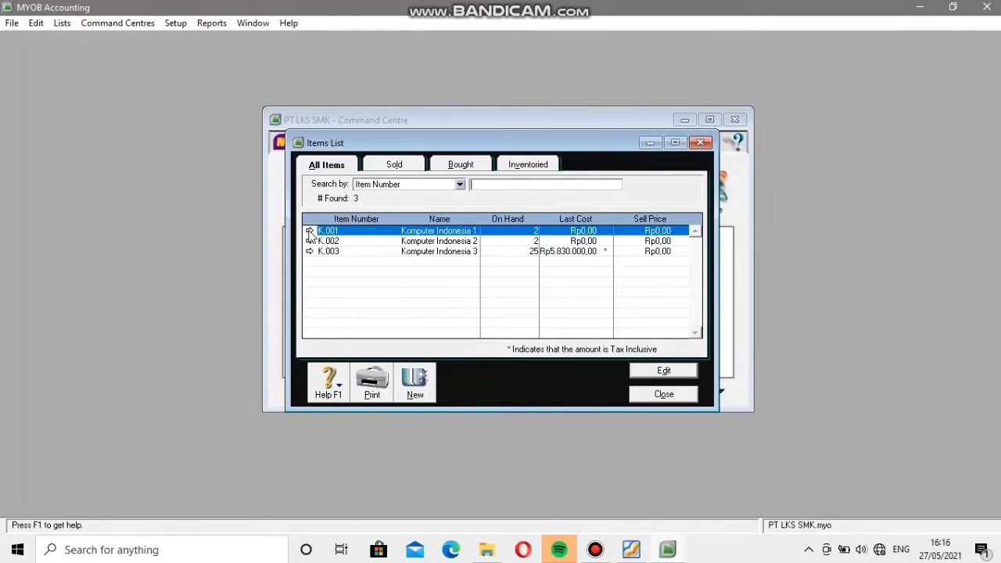
click(310, 232)
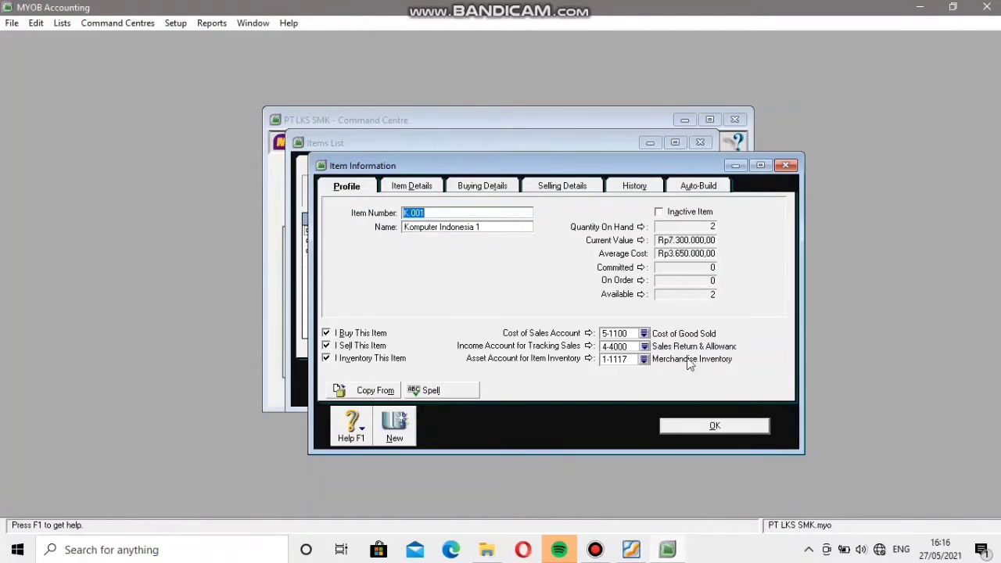
click(649, 348)
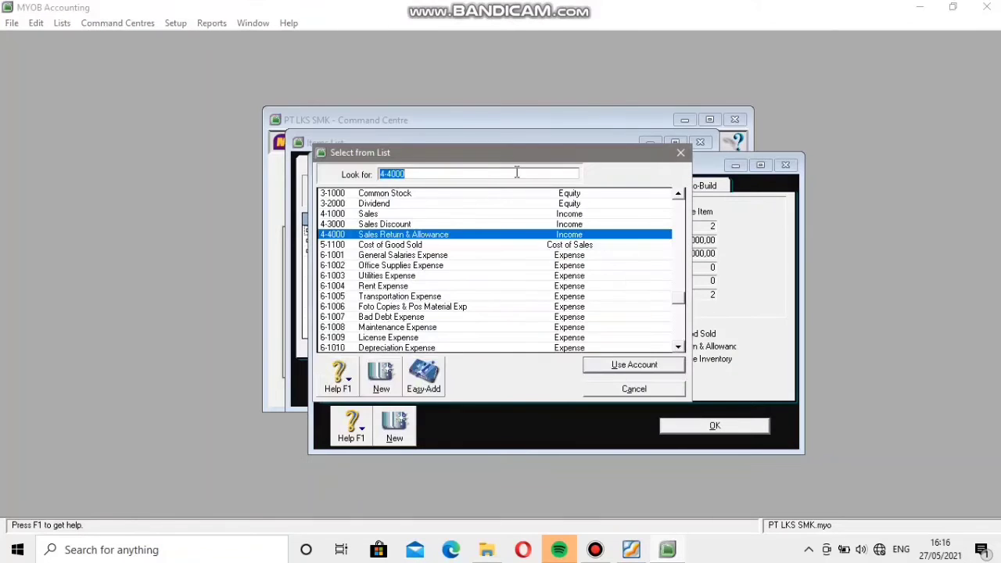
click(372, 215)
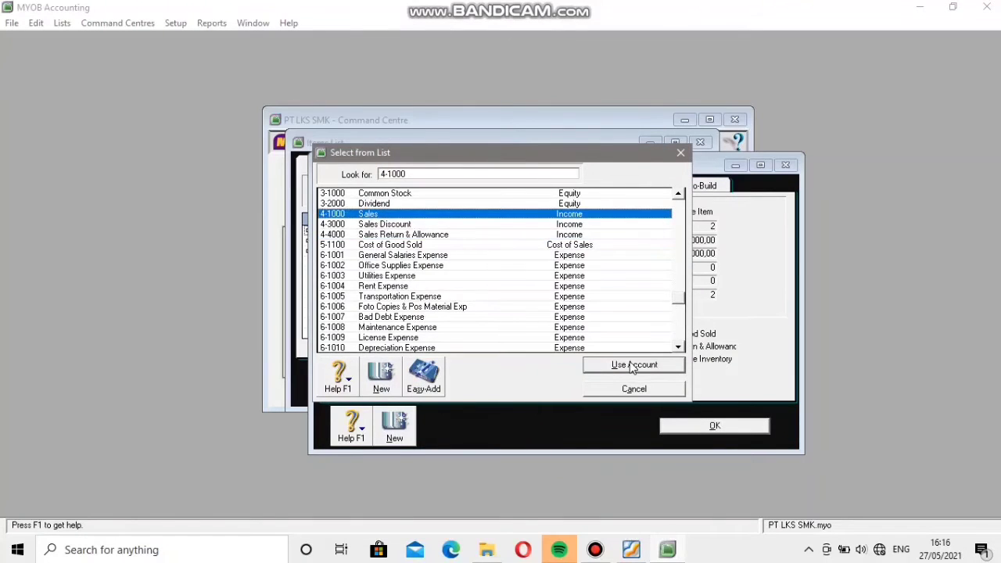
click(629, 365)
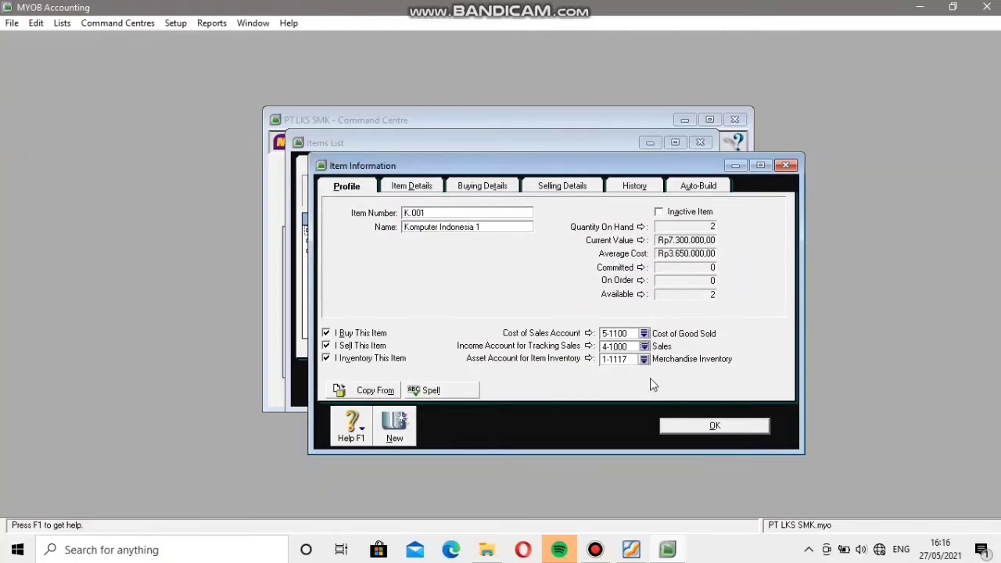
click(686, 425)
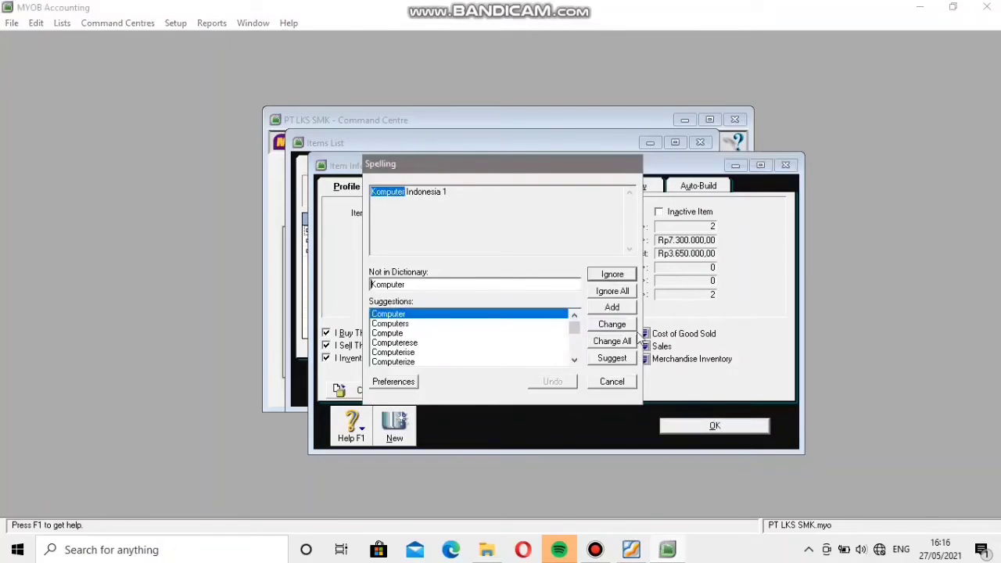
click(612, 290)
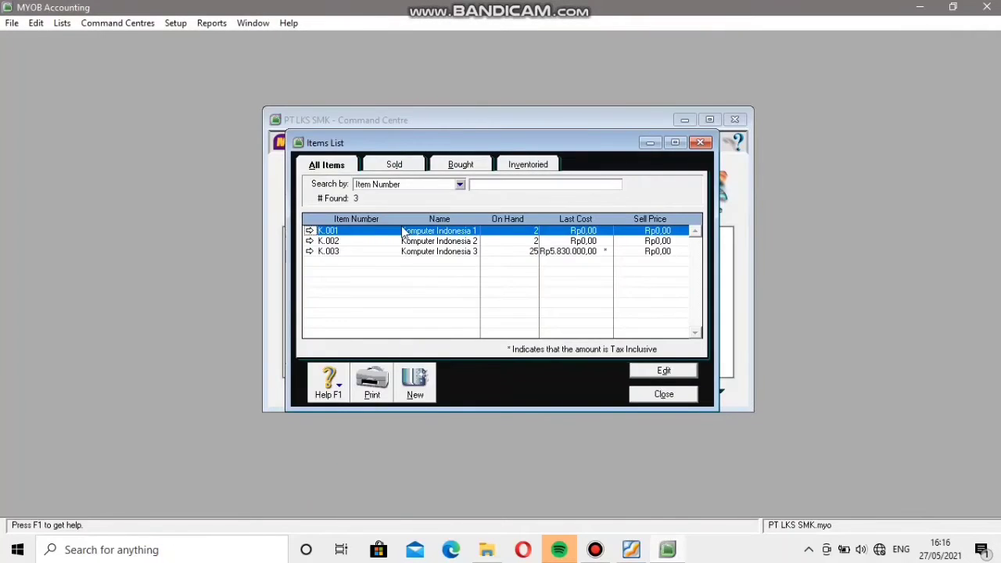
Change the income account for tracking sales of item K.002 to 4-1000 Sales and save the item.
click(308, 242)
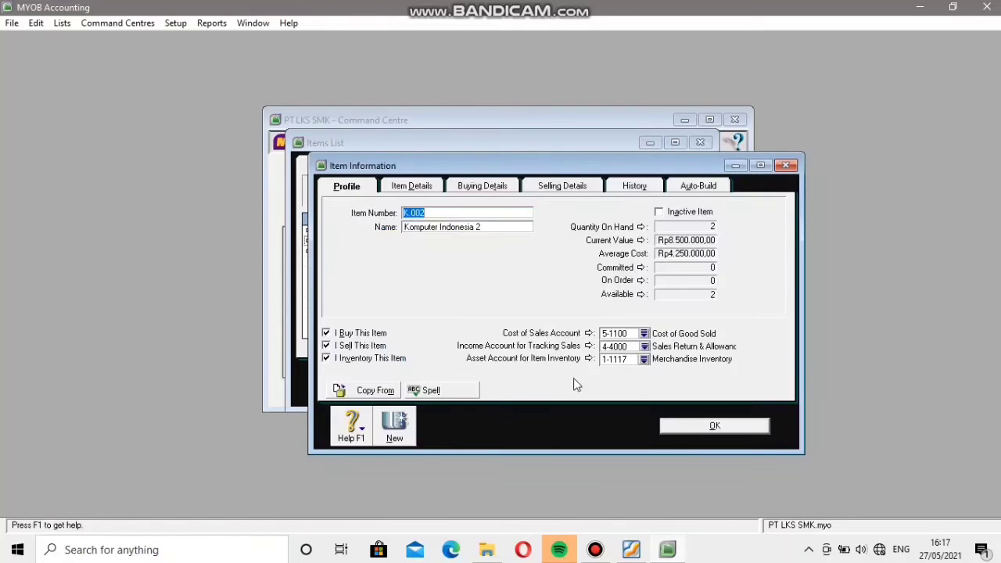
click(645, 347)
click(355, 215)
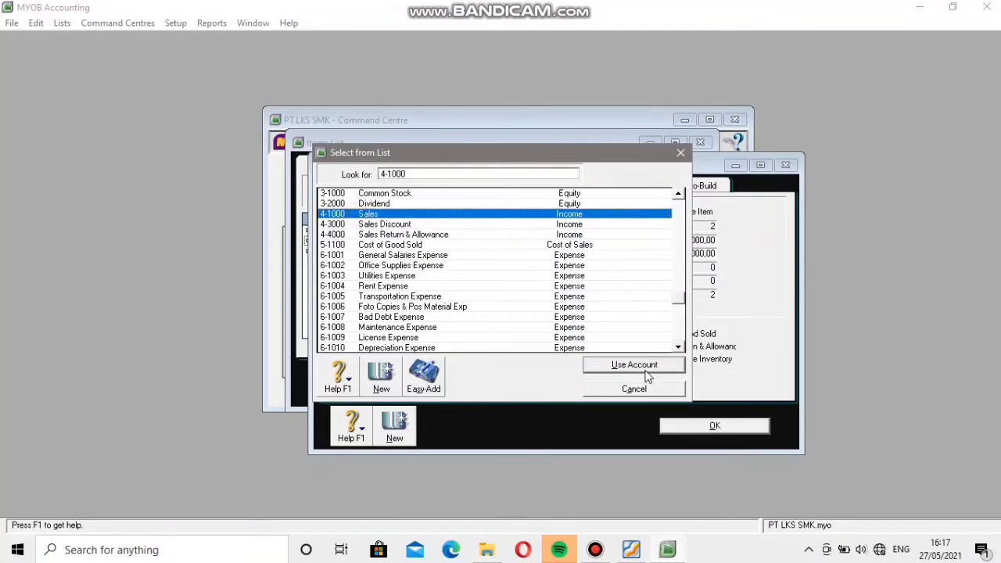
click(628, 365)
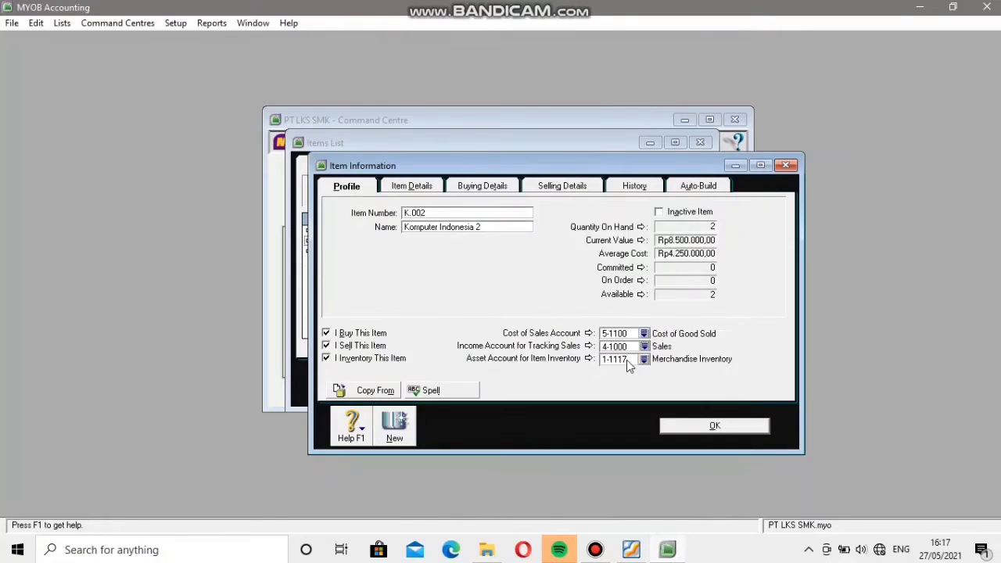
click(699, 425)
click(612, 307)
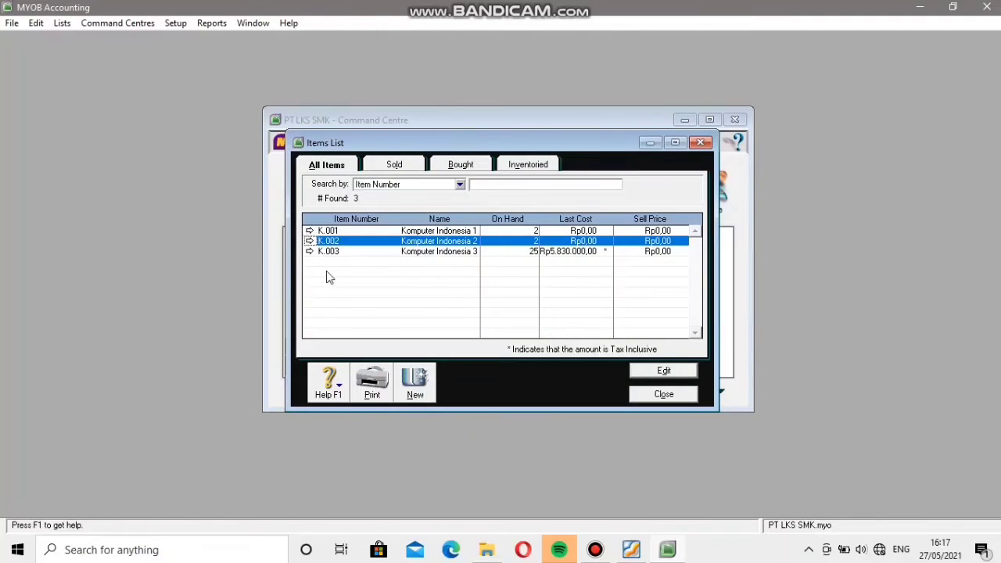
Check the income accounts assigned to items K.003 and K.001, and close the items list.
click(309, 251)
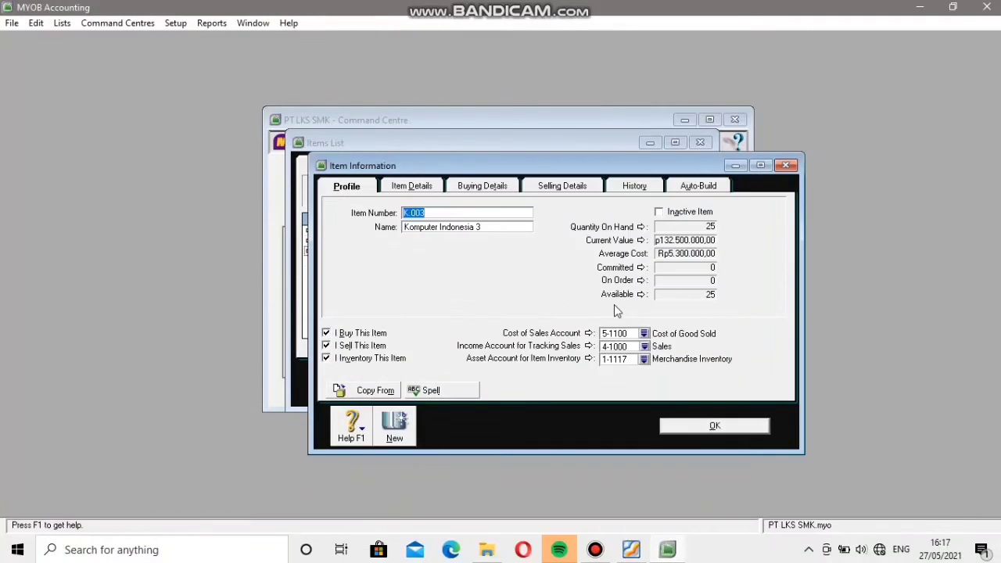
click(687, 425)
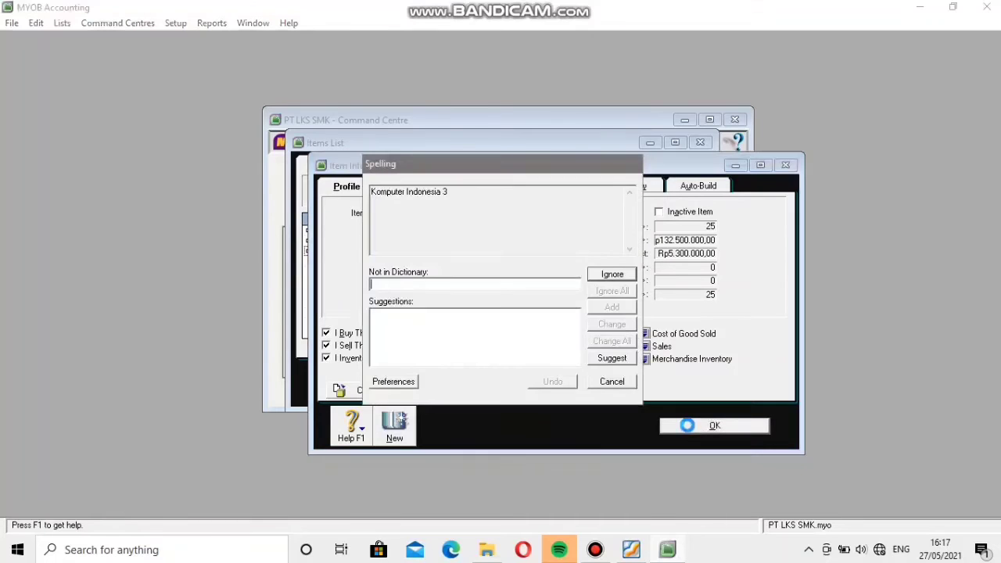
click(610, 292)
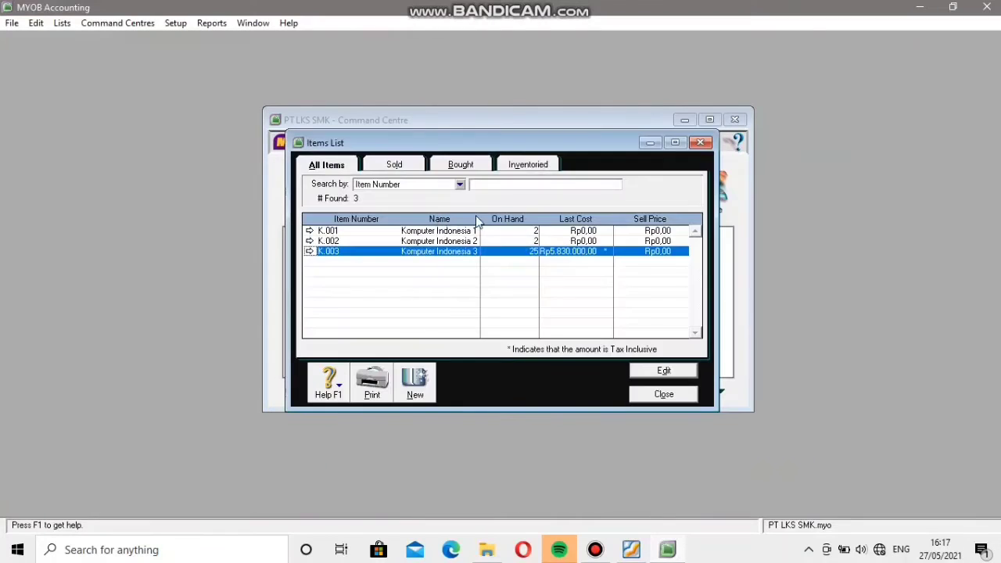
click(310, 231)
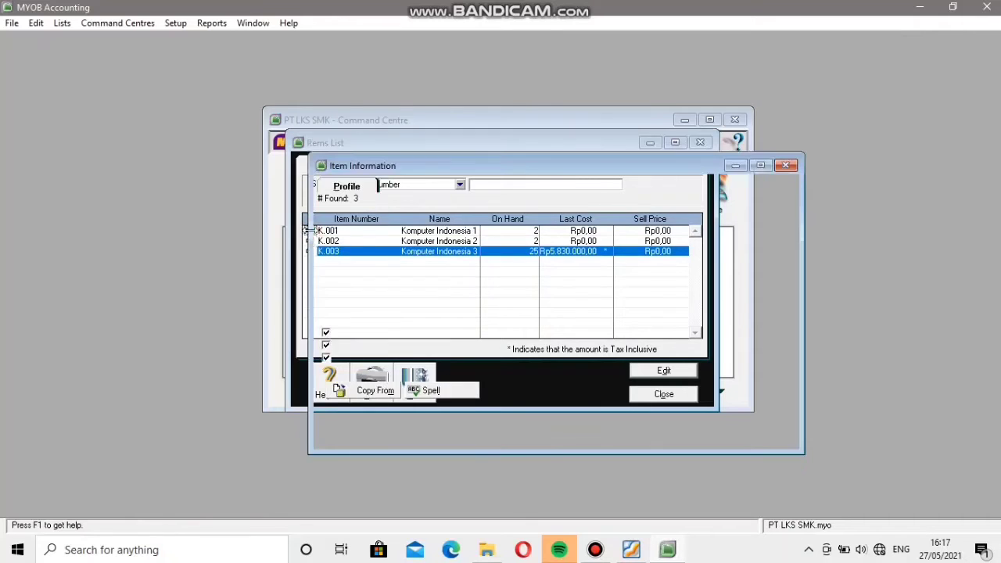
click(695, 429)
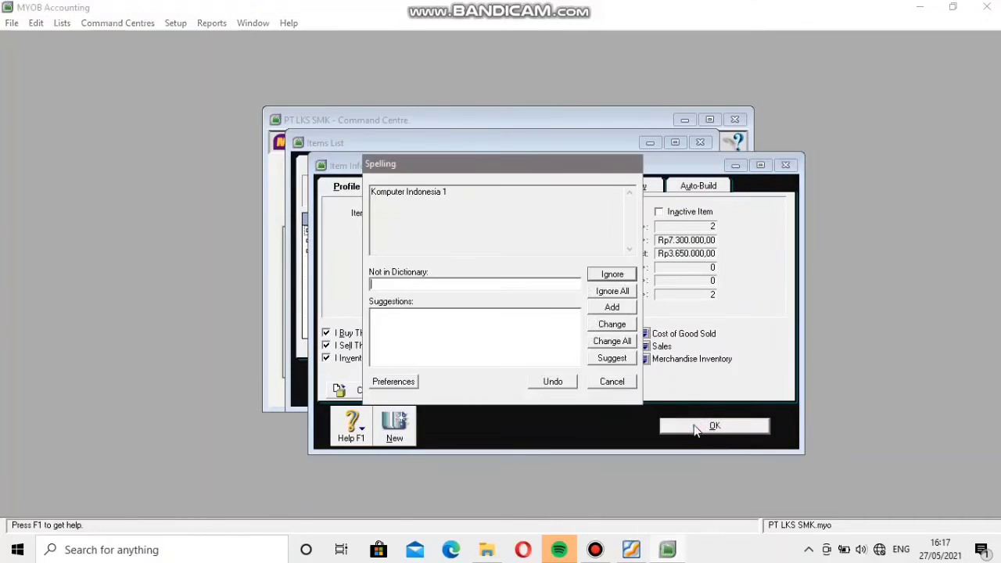
click(615, 291)
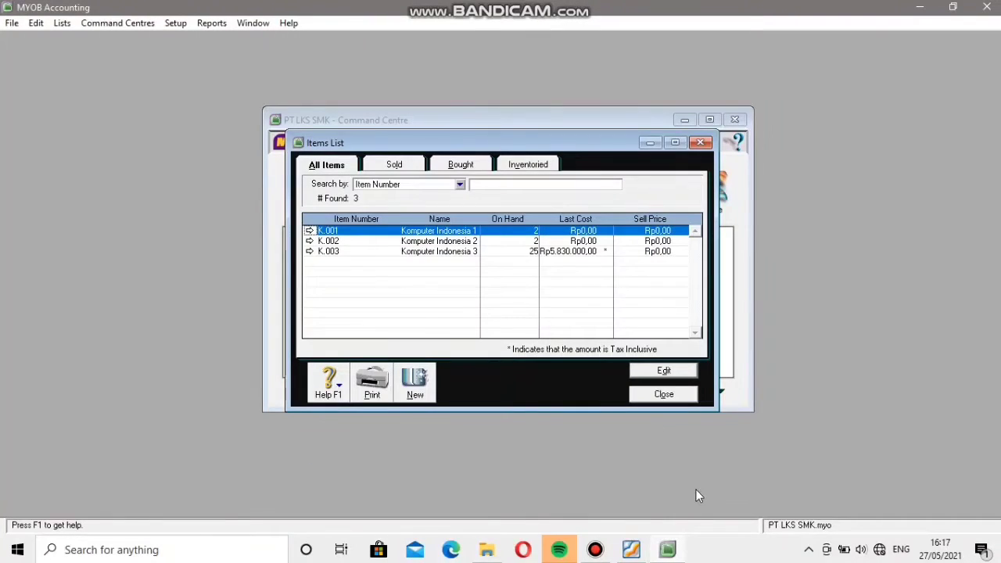
click(666, 395)
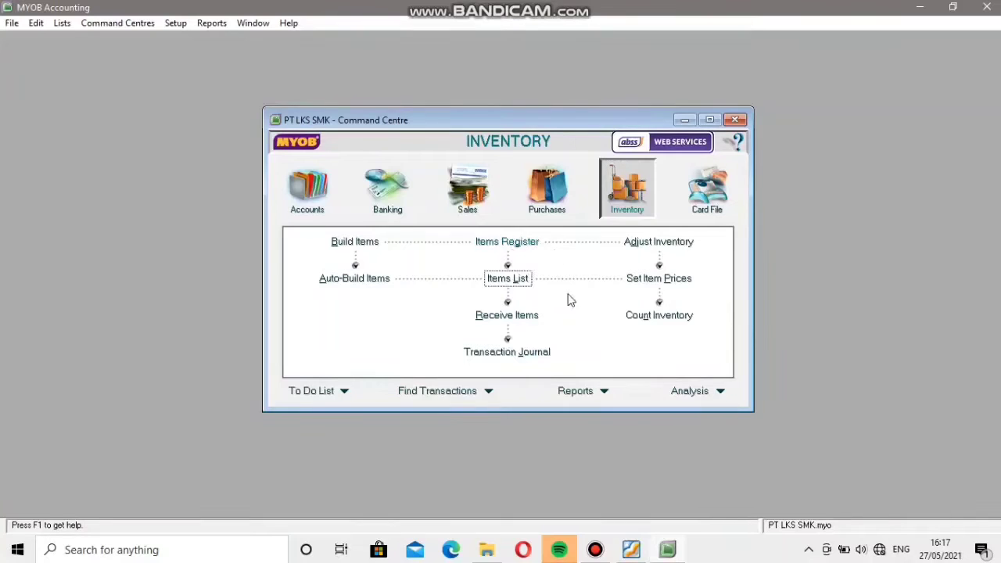
Start a new item purchase bill for supplier PT. Papua.
click(540, 205)
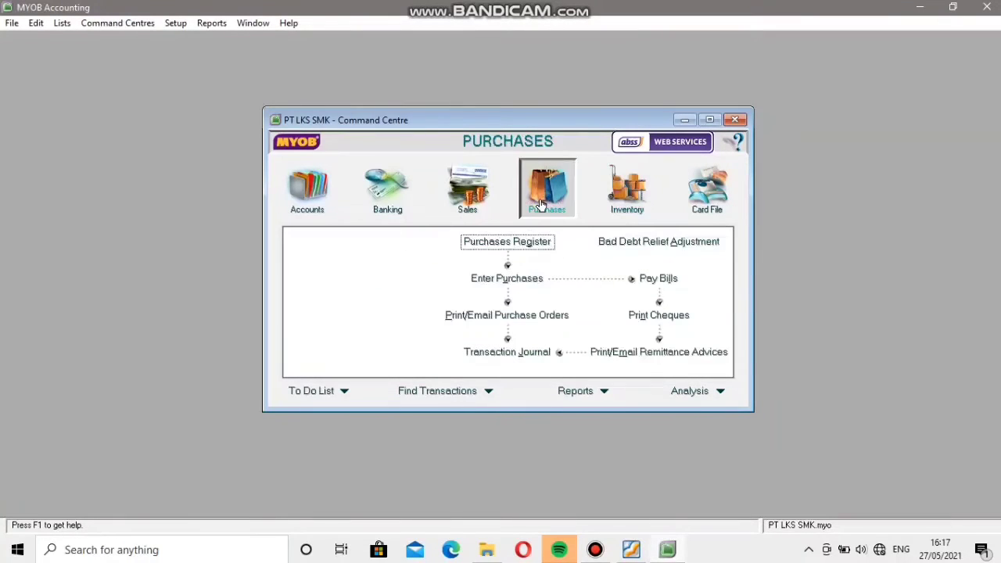
click(487, 278)
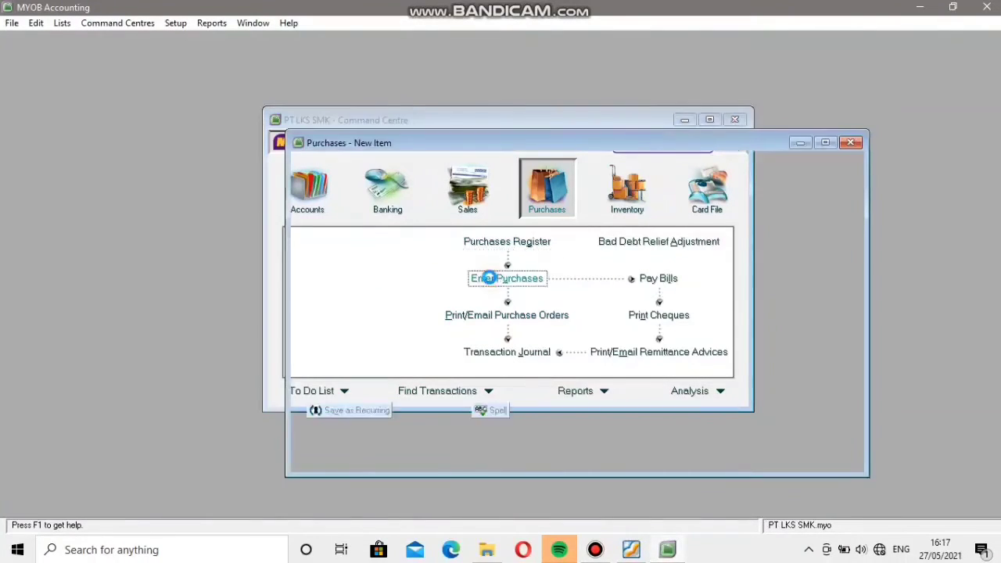
click(531, 181)
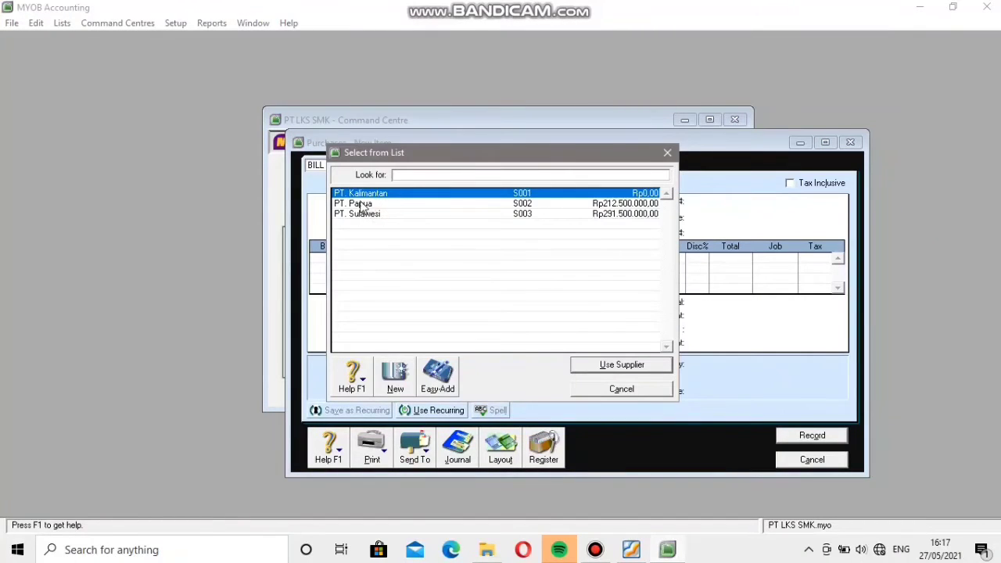
click(361, 203)
click(638, 366)
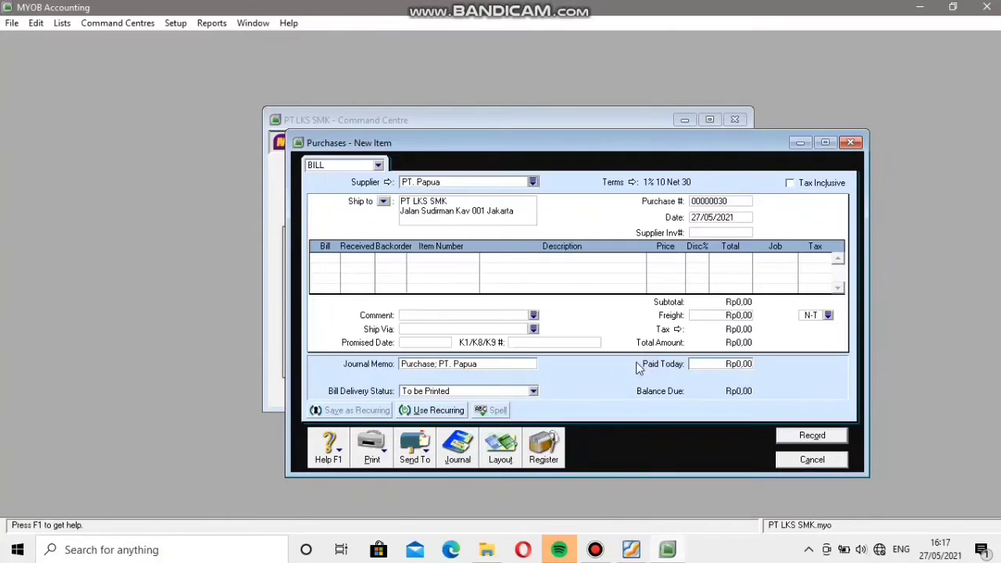
Look up PT Papua's sales invoice in the Soal LKS MYOB PDF and set the bill's purchase number to S252.
double_click(732, 201)
key(BackSpace)
click(632, 551)
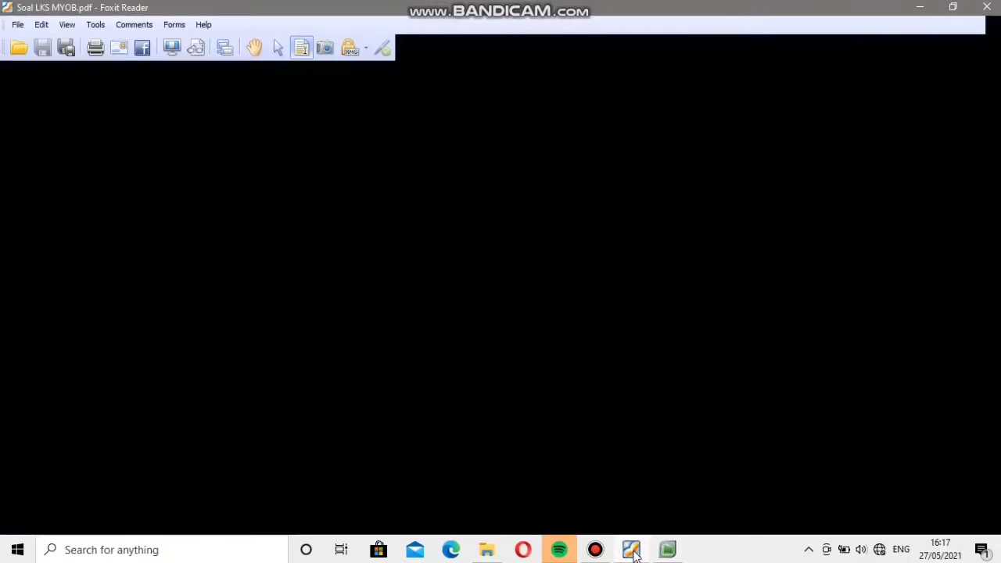
key(Down)
key(Down)
key(Down)
key(Down)
key(Down)
key(Down)
key(Down)
key(Down)
key(Down)
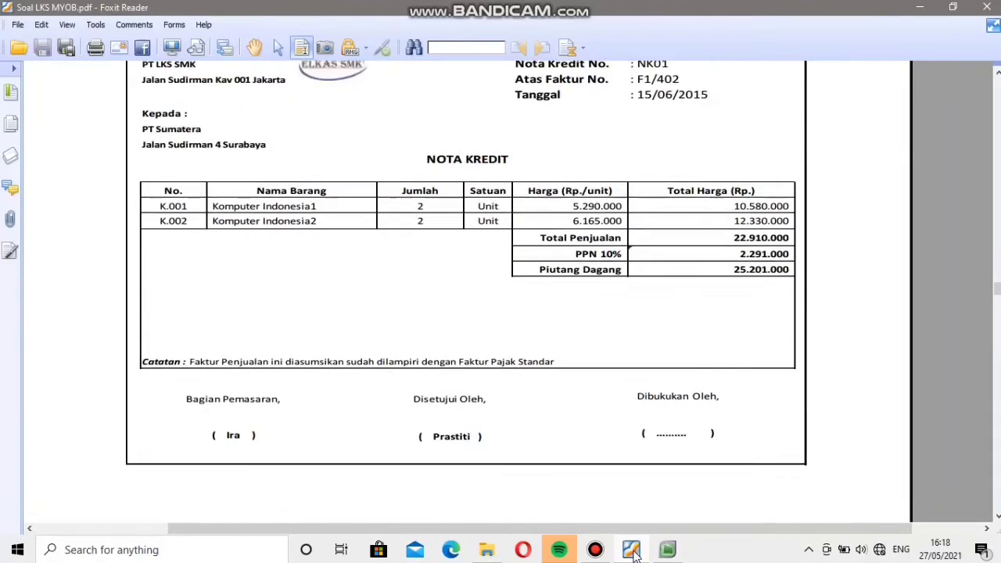
key(Down)
key(Down)
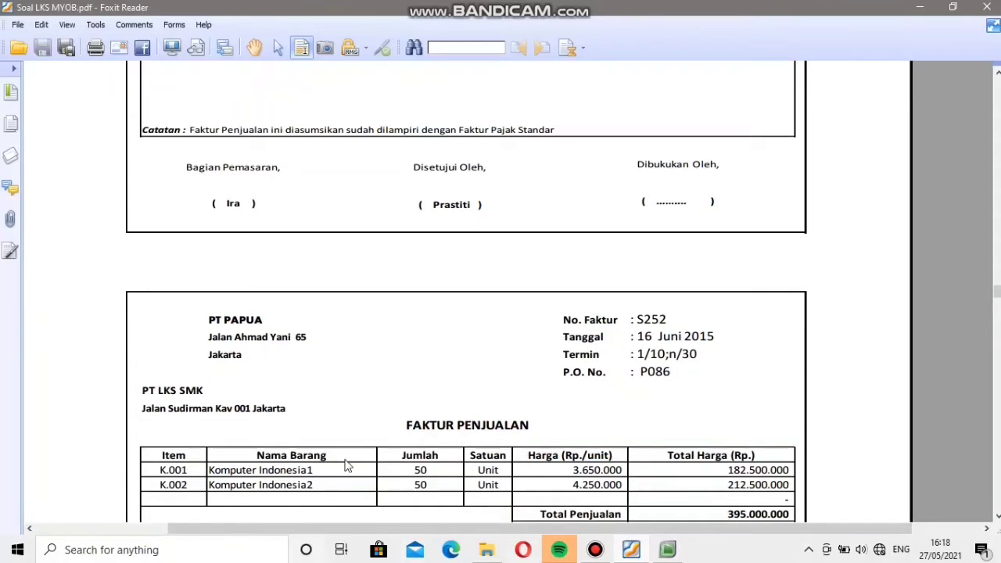
click(632, 549)
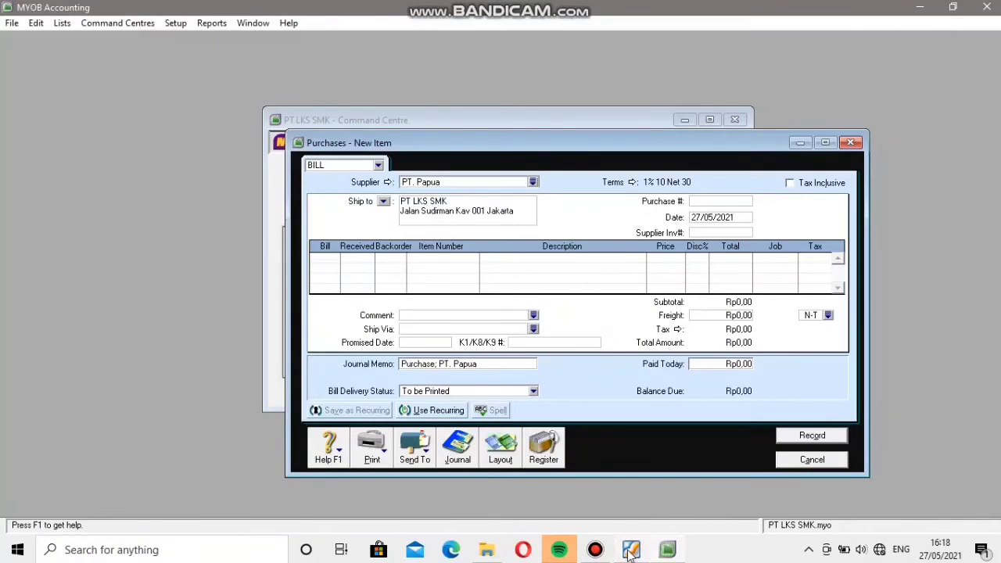
text(S252)
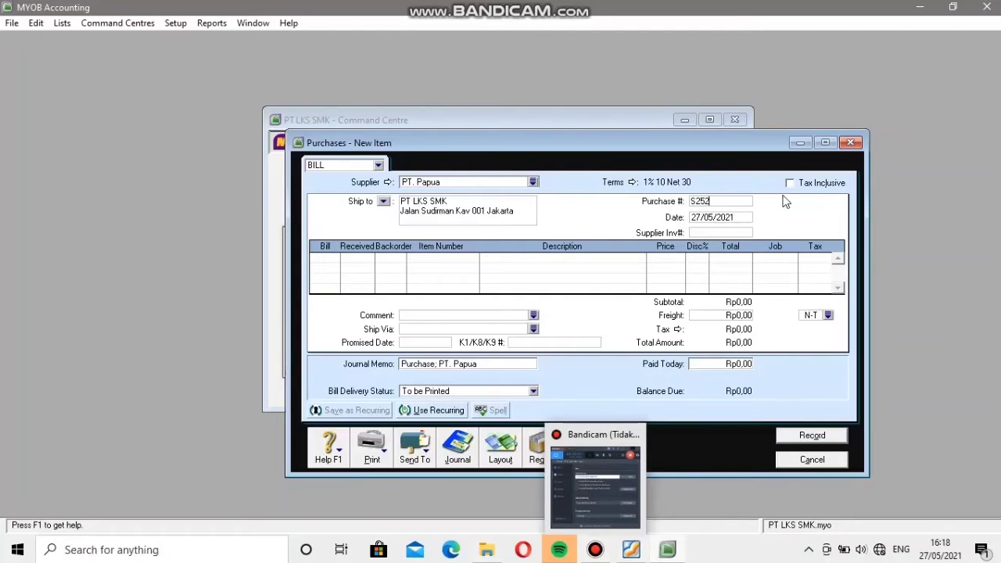
Set the bill's date to 16/06/2015 and its supplier invoice number to PO86.
click(745, 219)
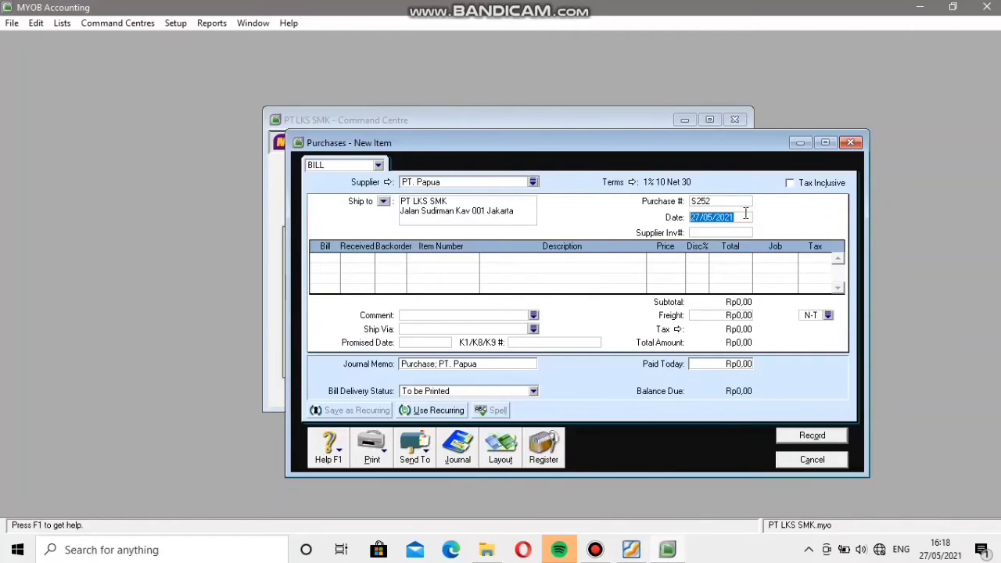
text(16/0)
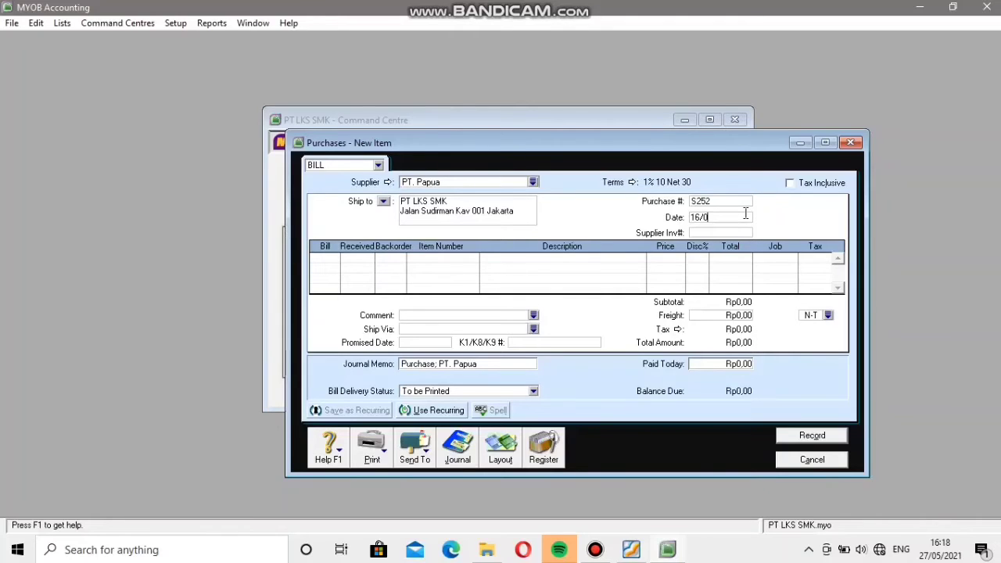
text(6/2015)
click(703, 232)
text(P086)
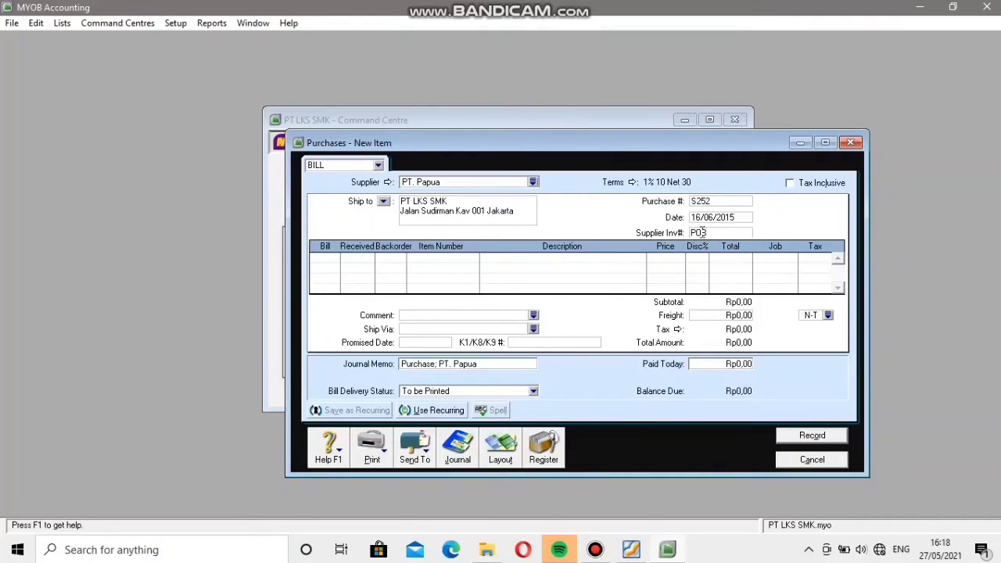
Enter a bill line for 50 units of item K.001 Komputer Indonesia 1 at a price of Rp3.650.000.
click(330, 256)
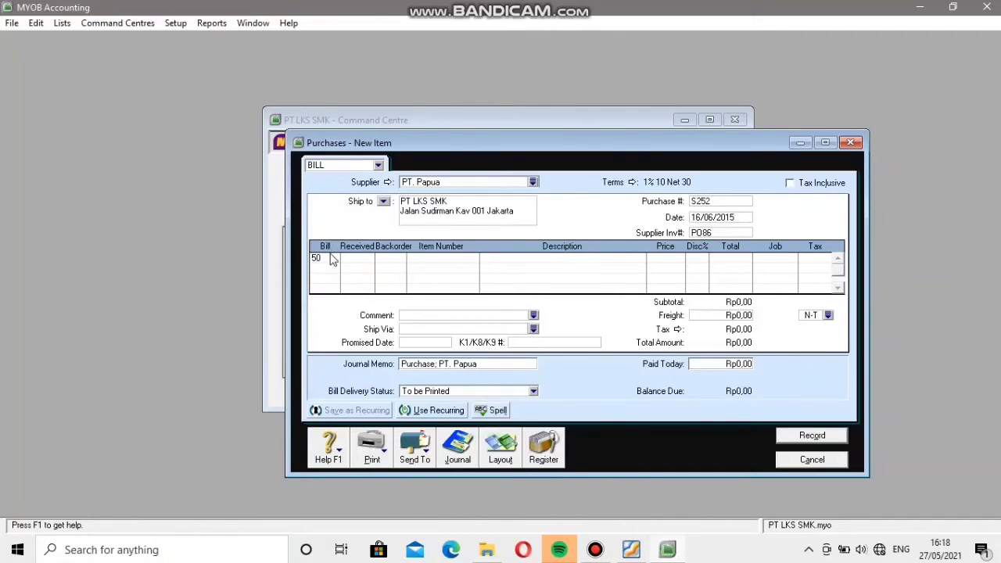
key(Tab)
key(Tab)
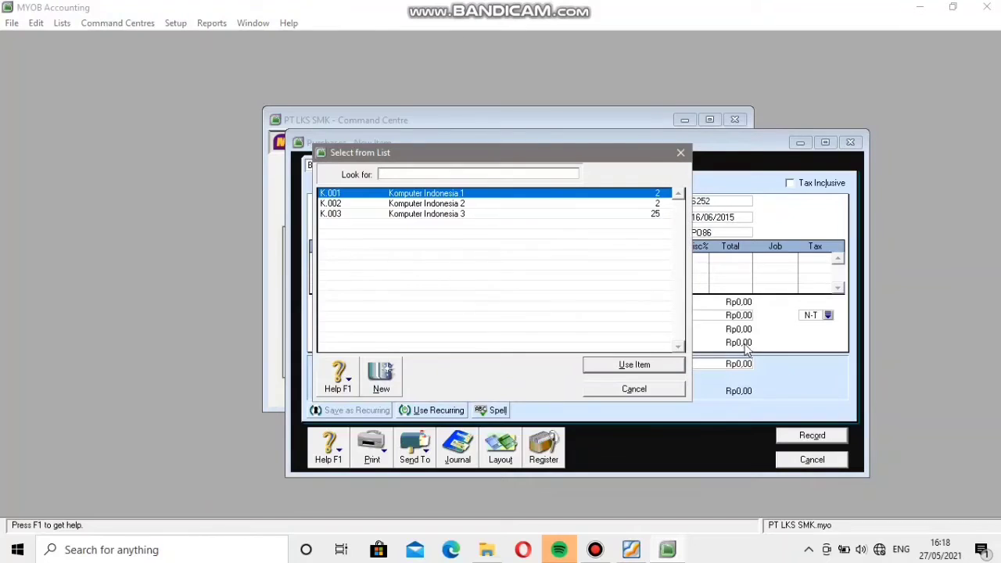
click(633, 365)
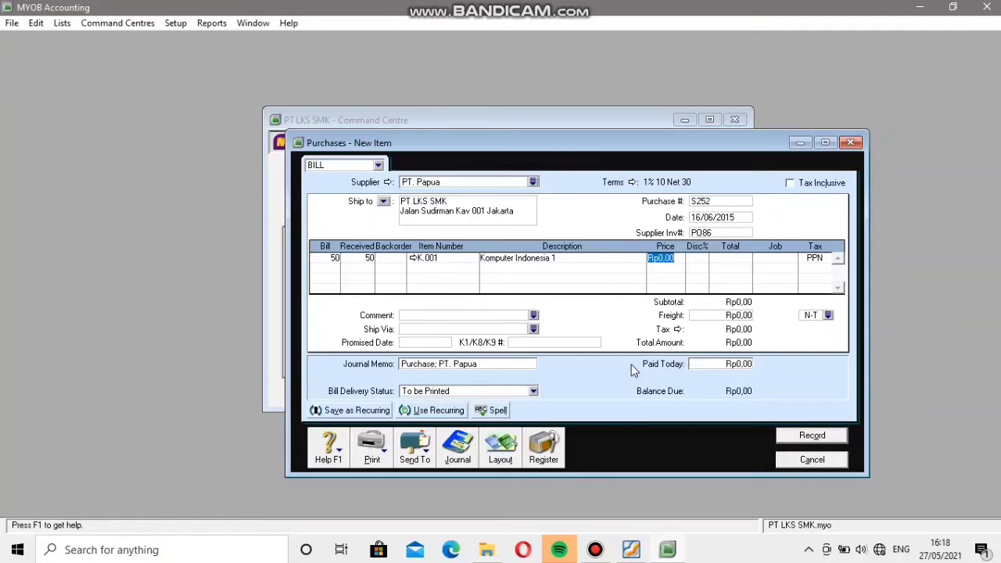
text(3650000)
Add a second bill line for 50 units of item K.002 Komputer Indonesia 2 at a price of Rp4.250.000.
click(332, 260)
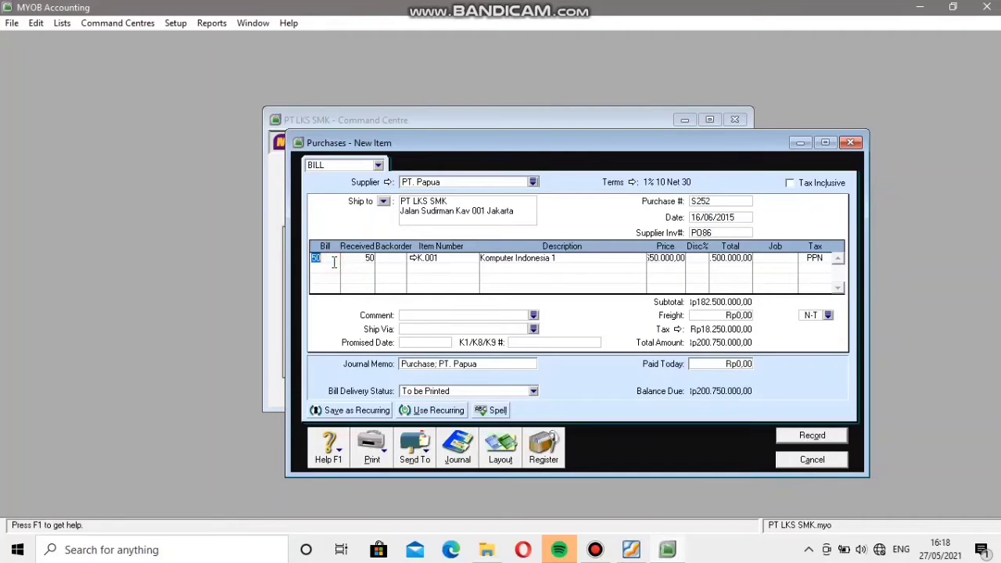
click(332, 267)
text(50)
key(Tab)
key(Tab)
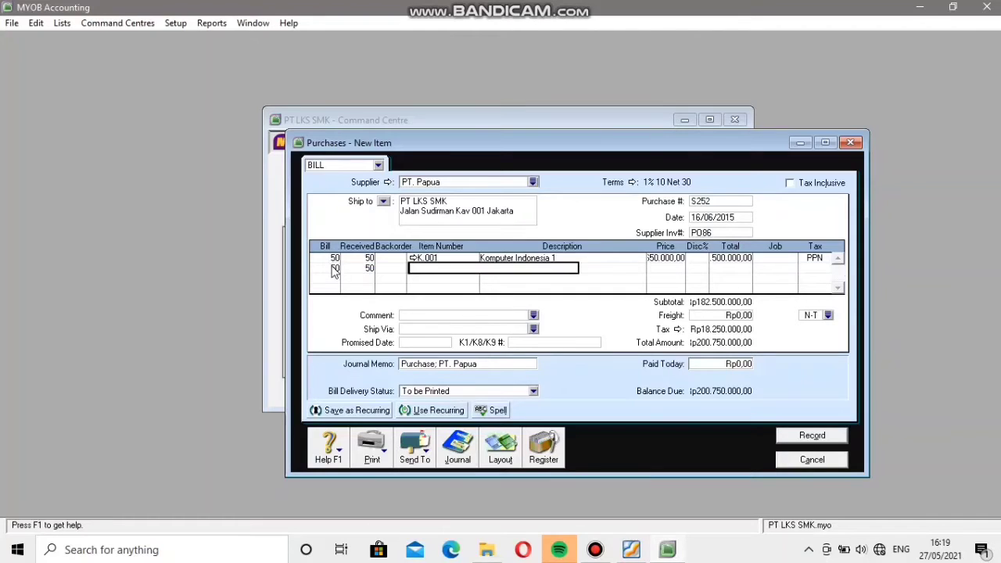
key(Tab)
click(414, 204)
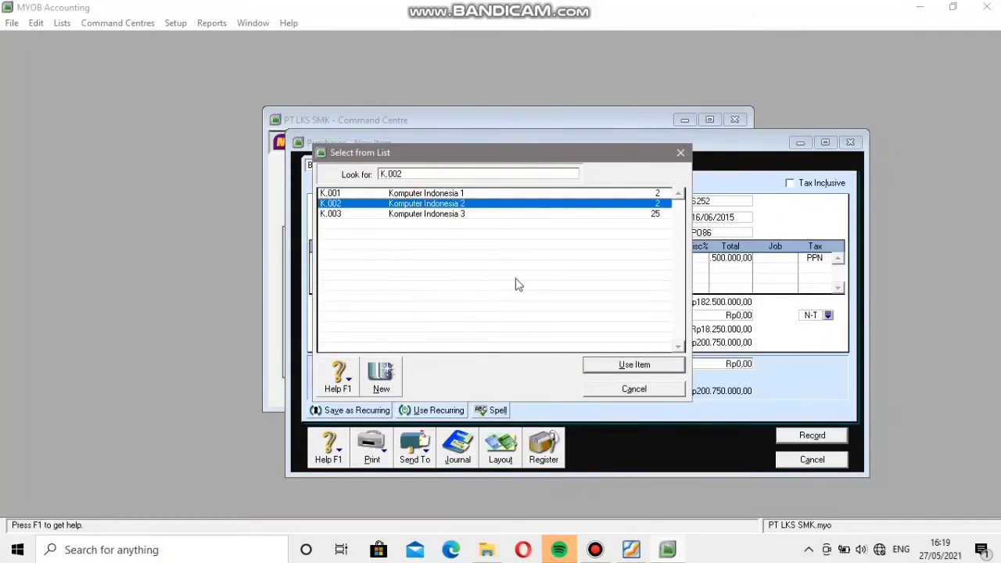
click(638, 365)
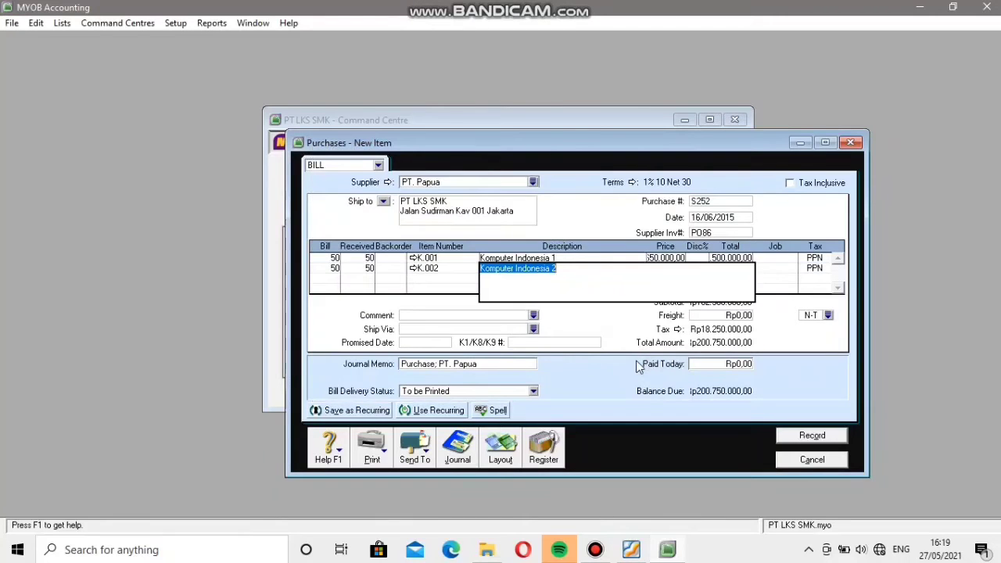
key(Tab)
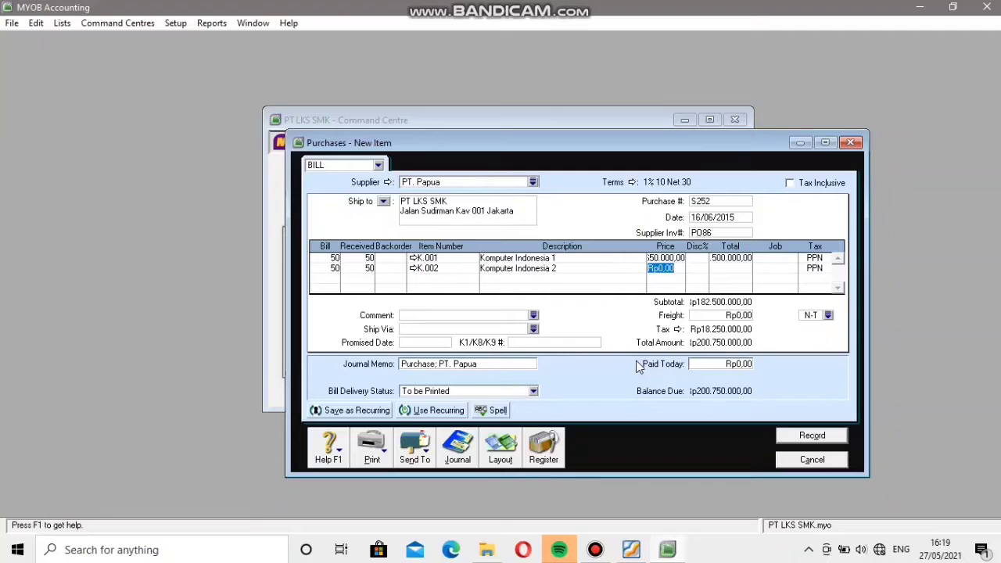
text(4250000)
key(Tab)
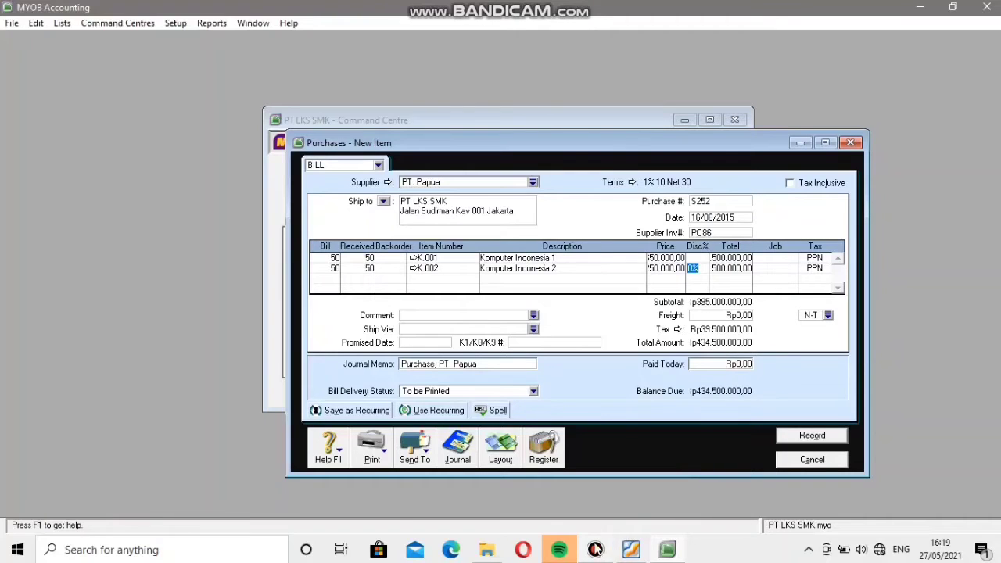
Check the bill's totals against PT Papua's invoice in the Soal LKS MYOB PDF and record the bill, ignoring all spelling flags for Komputer.
click(631, 549)
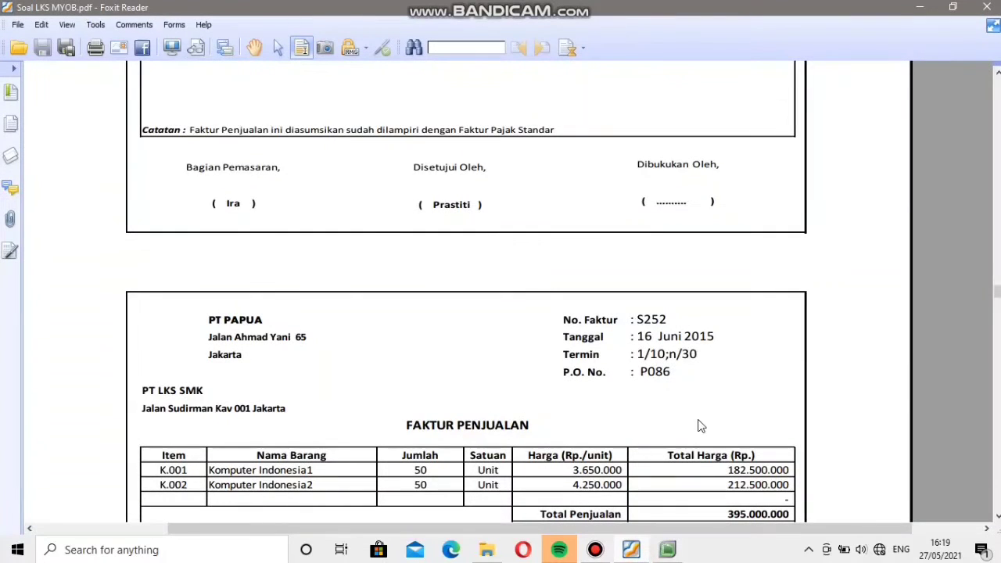
scroll(700, 426, down, 3)
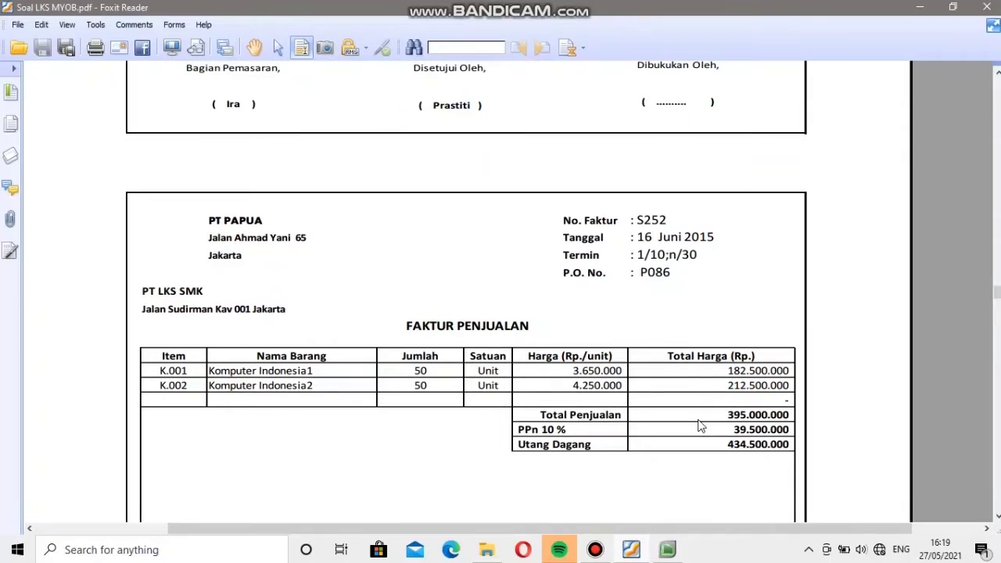
click(631, 550)
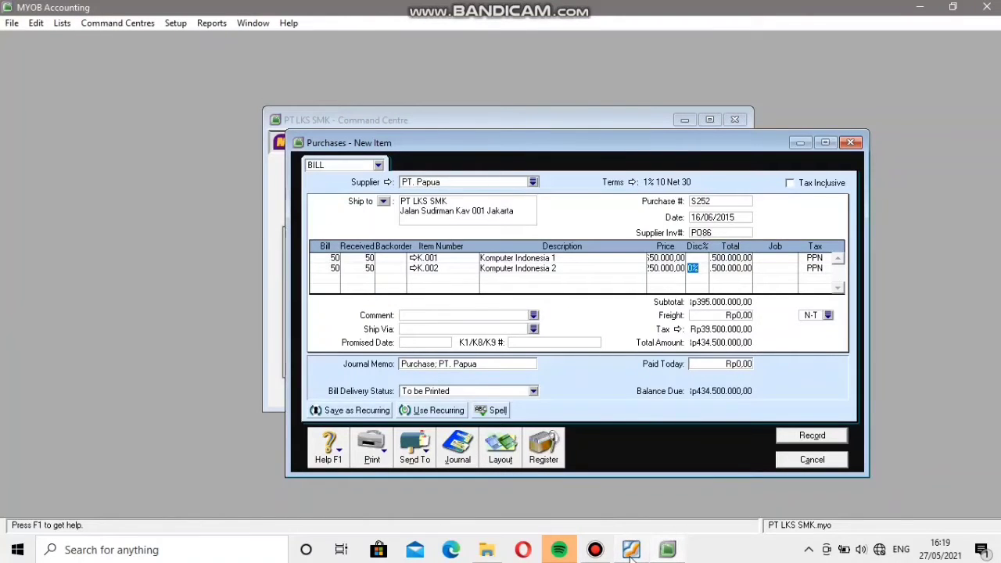
click(817, 434)
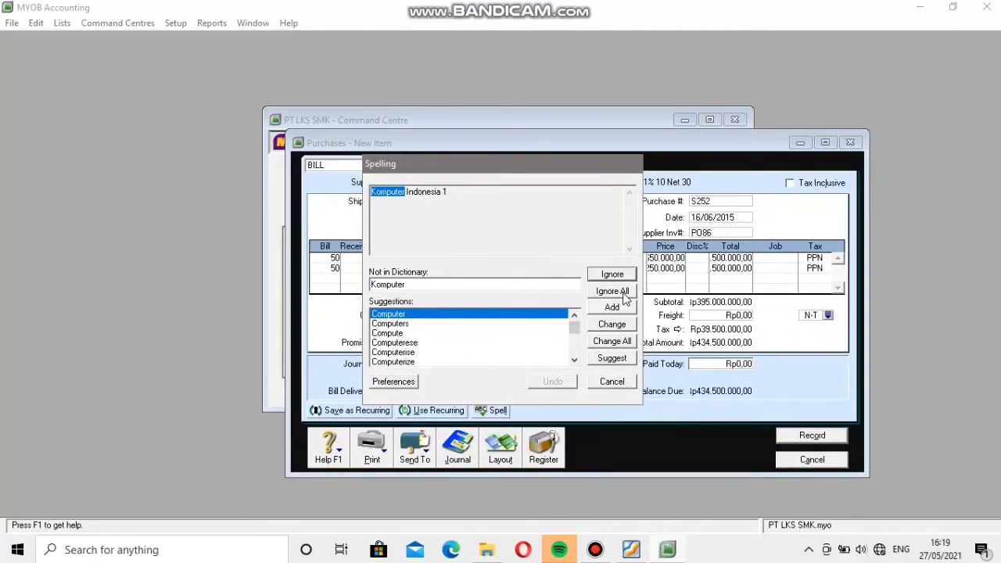
click(625, 291)
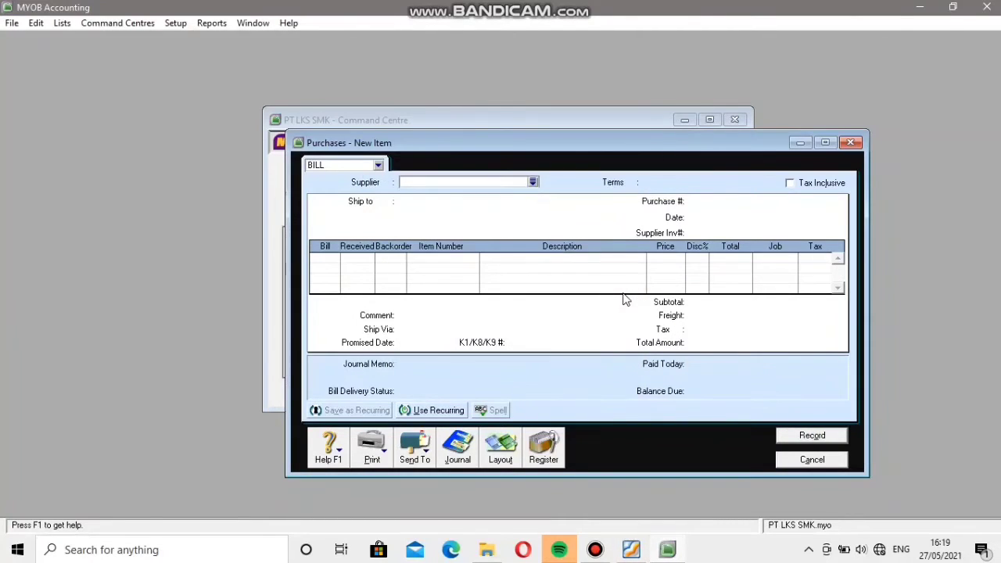
click(807, 458)
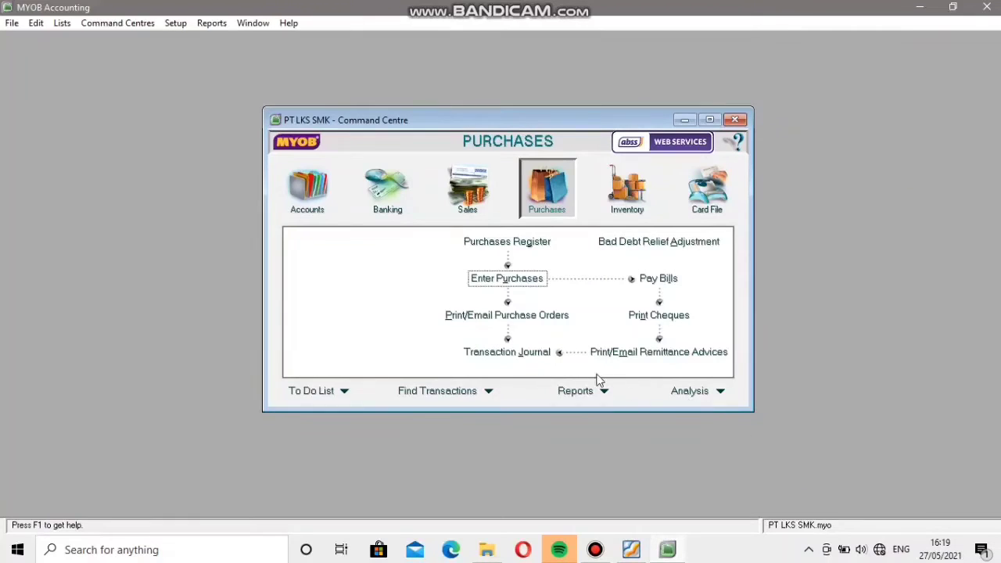
Start a Spend Money transaction paid from account 1-1102 Bank BNI Syariah.
click(387, 188)
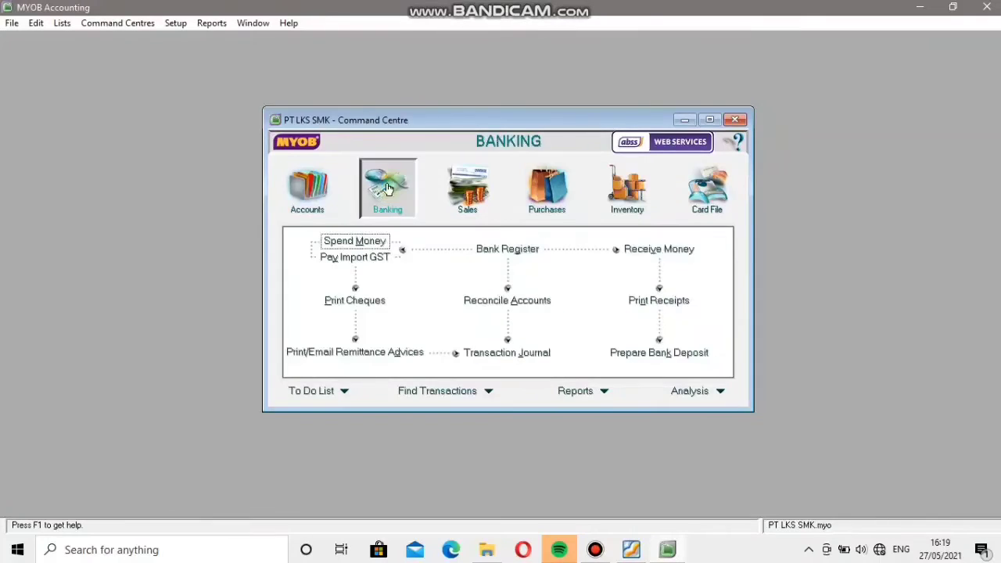
click(378, 246)
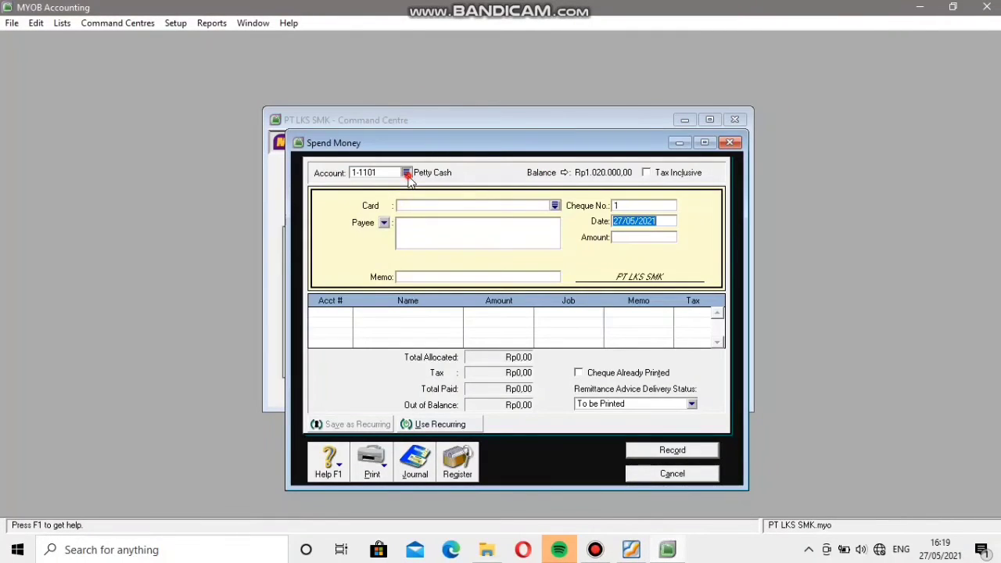
click(405, 173)
click(407, 203)
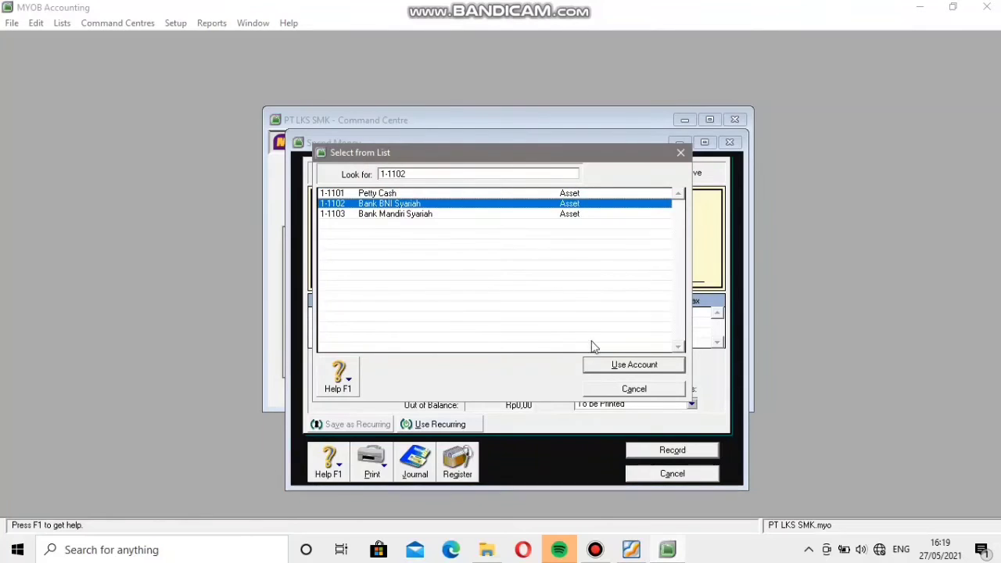
click(613, 369)
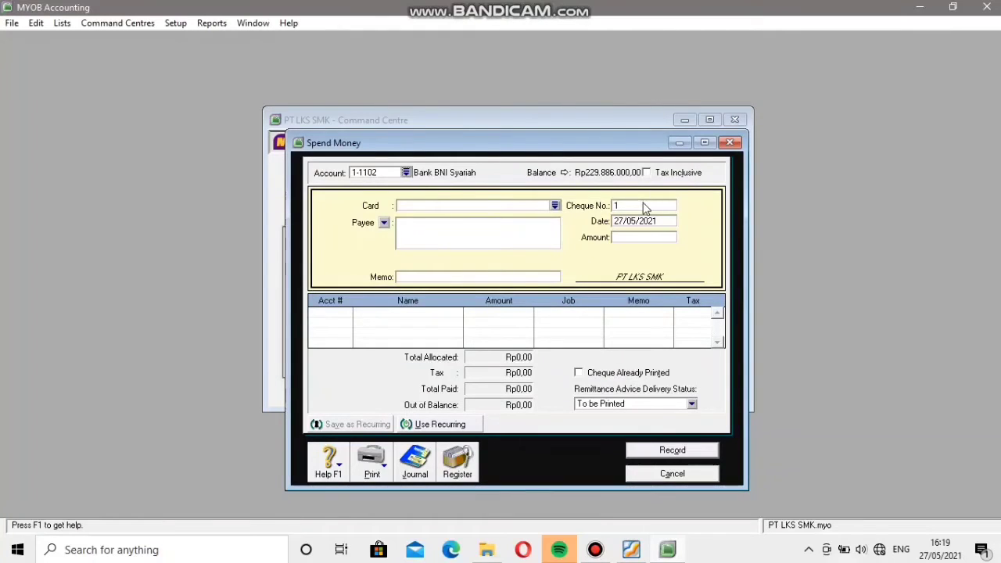
Set the payment's cheque number to BKK005 and its date to 17/06/2015.
click(643, 205)
text(BKK005)
click(665, 222)
text(1)
text(7/)
text(05)
text(/)
key(BackSpace)
key(BackSpace)
text(6/201)
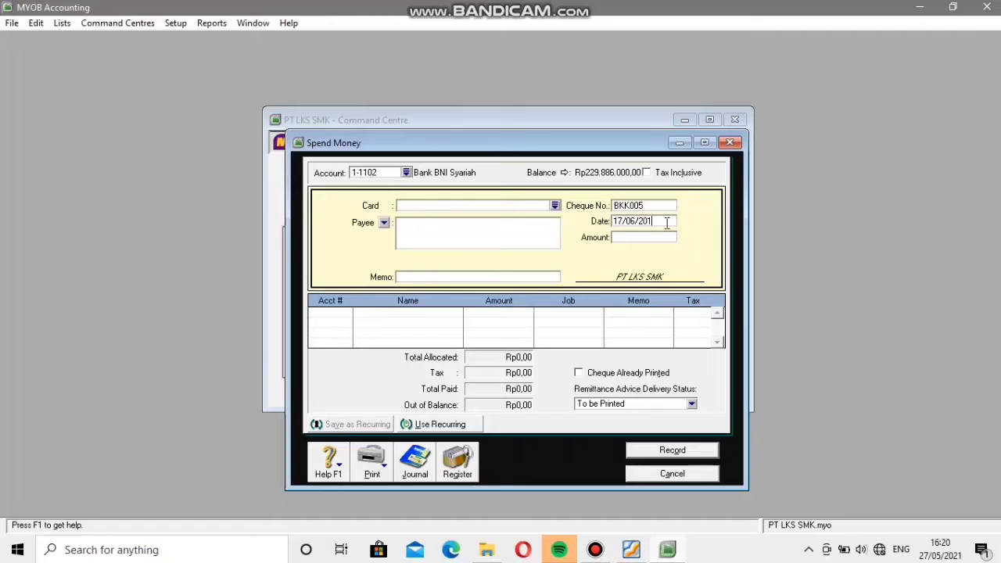
text(5)
Set the payment amount to Rp1.045.000.
click(639, 241)
text(1045000)
Allocate the payment's full amount to account 6-2002 Advertising Expense and record the transaction.
click(326, 321)
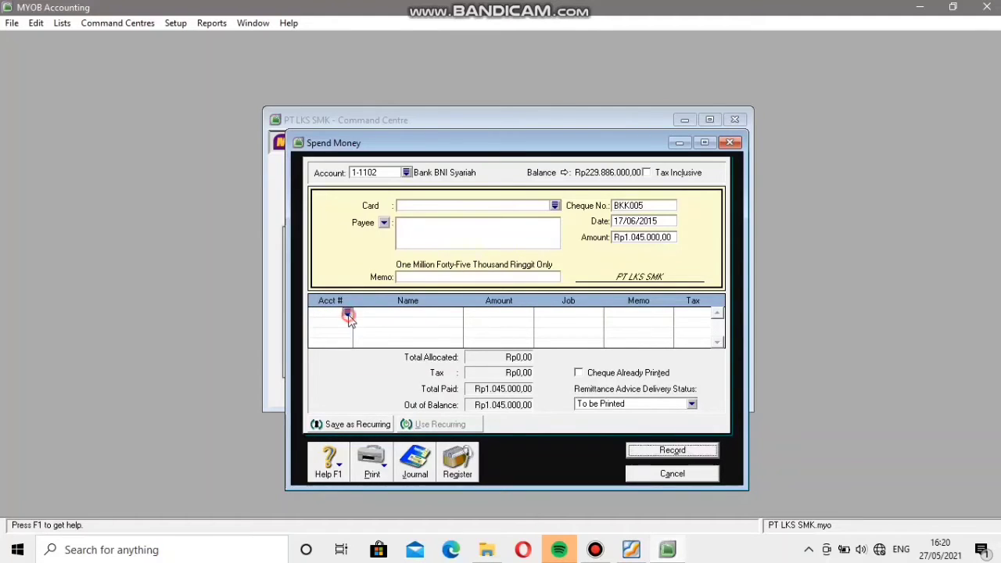
click(348, 315)
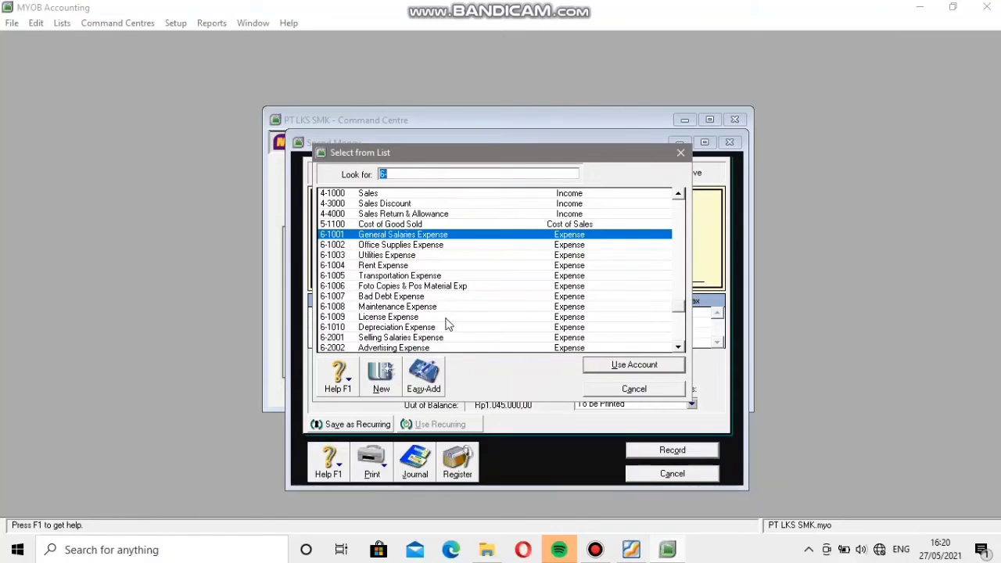
click(366, 348)
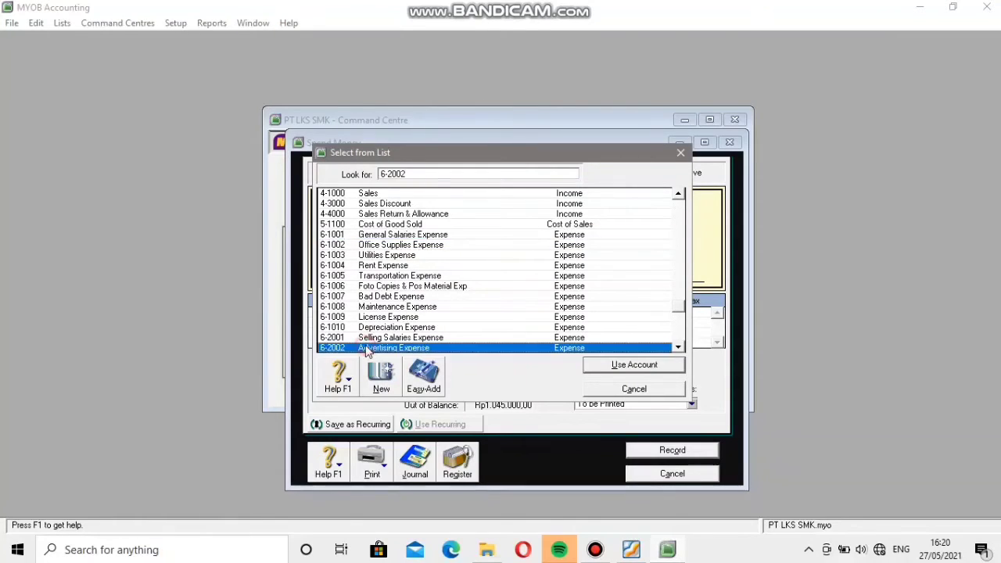
click(624, 370)
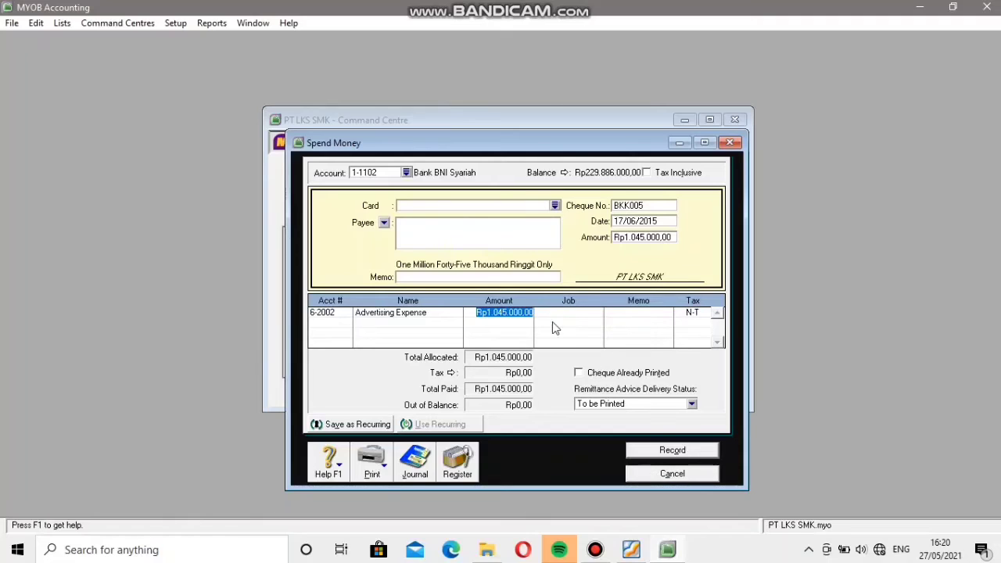
click(699, 452)
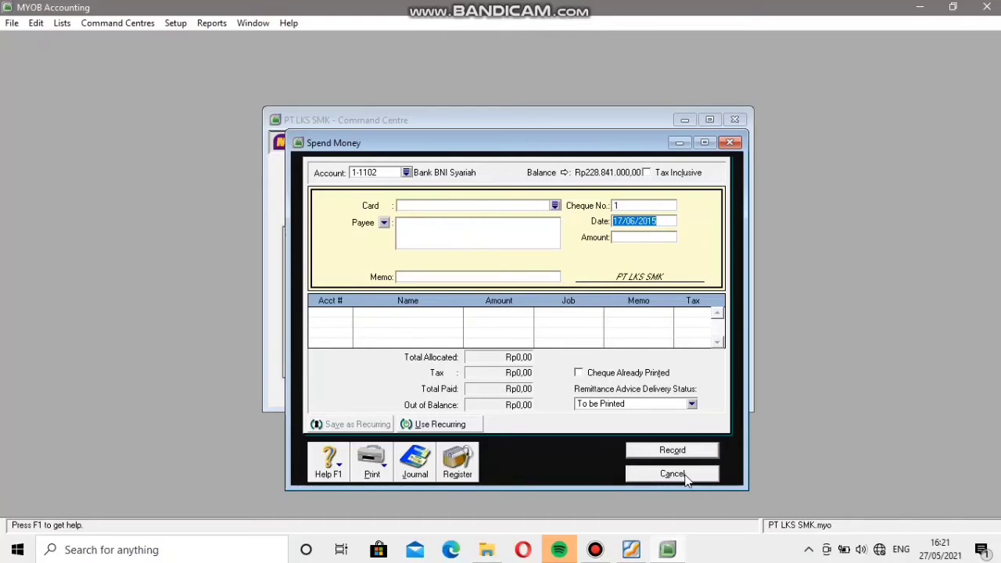
click(674, 474)
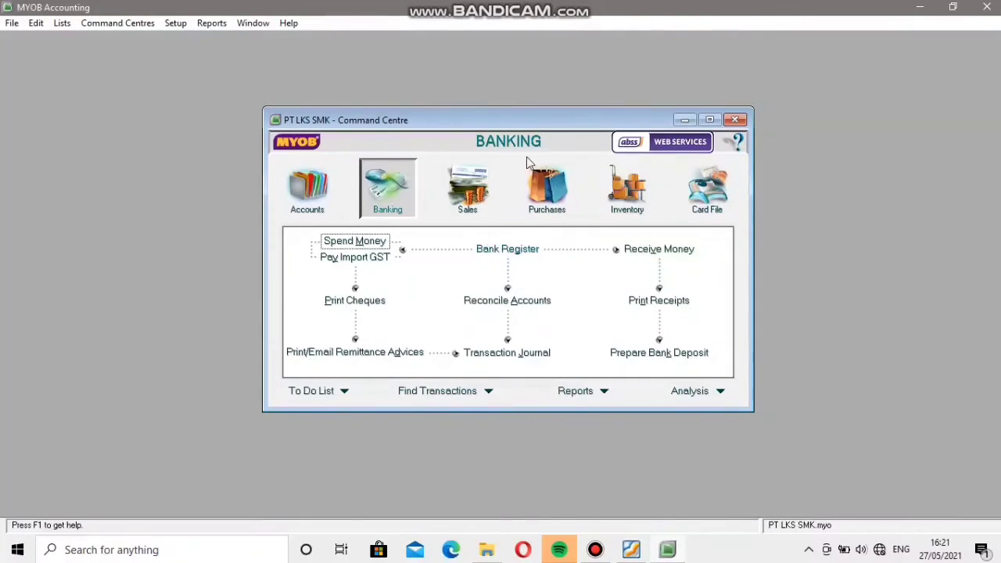
Start a new item sales invoice for customer PT. Jawa.
click(479, 191)
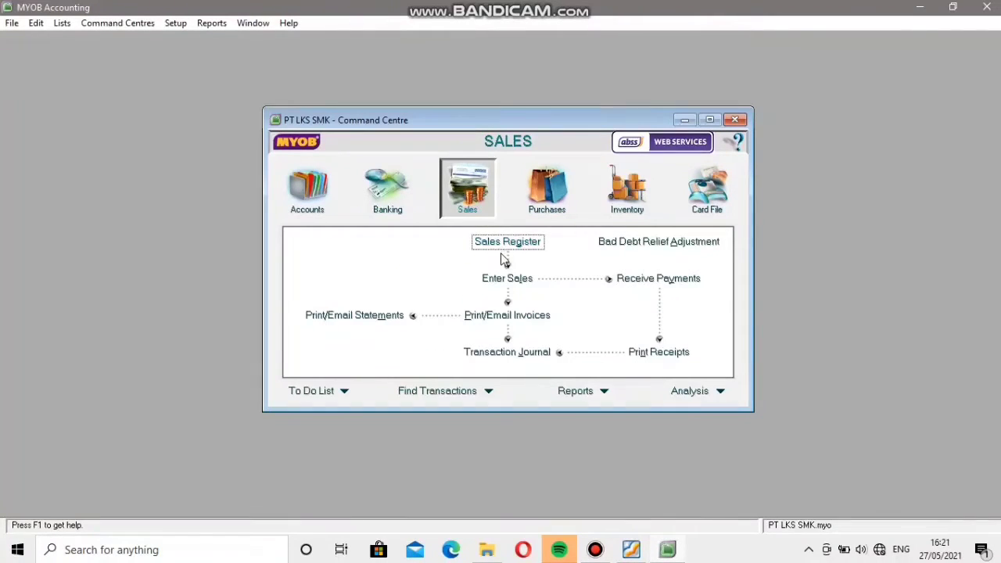
click(510, 280)
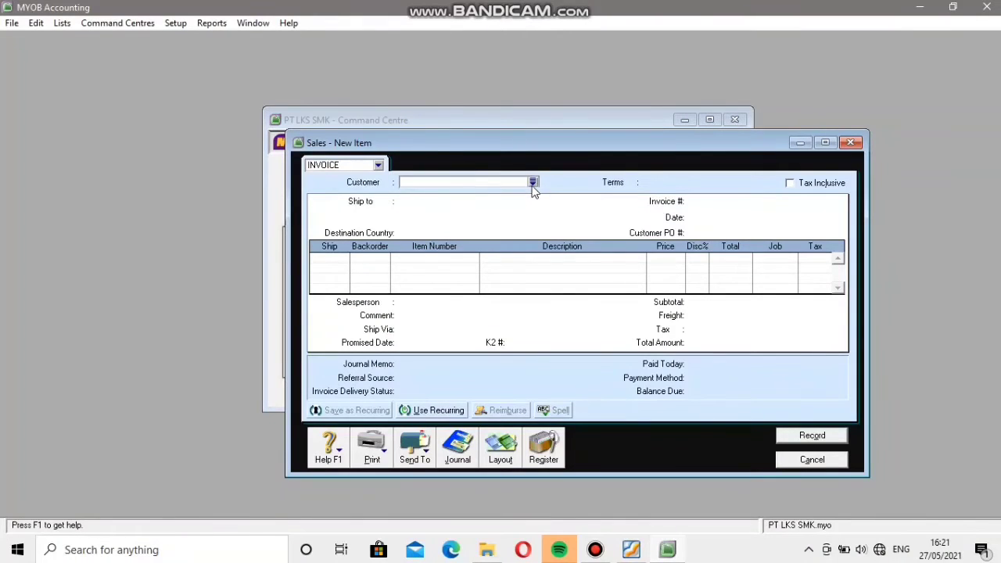
click(533, 182)
click(394, 203)
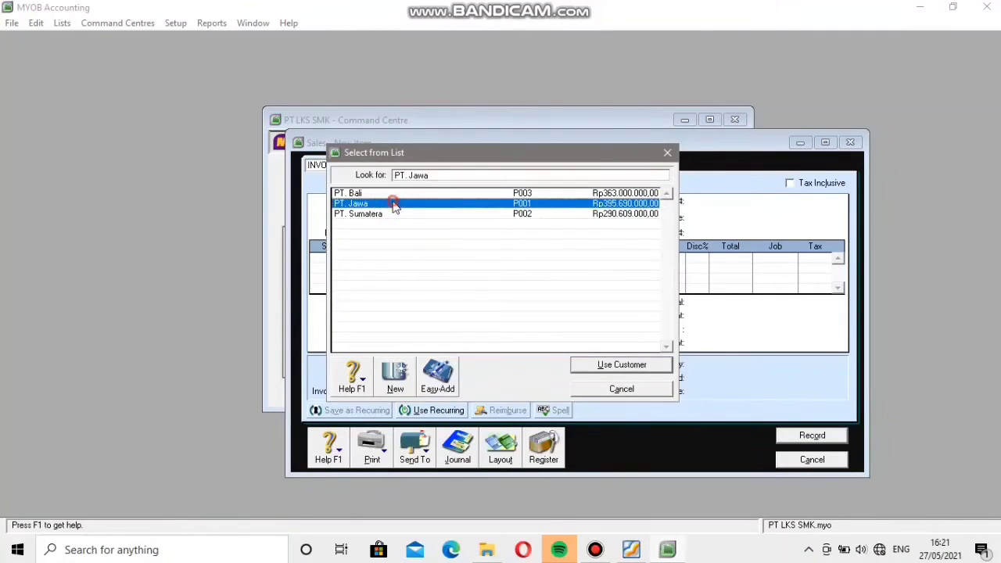
click(638, 365)
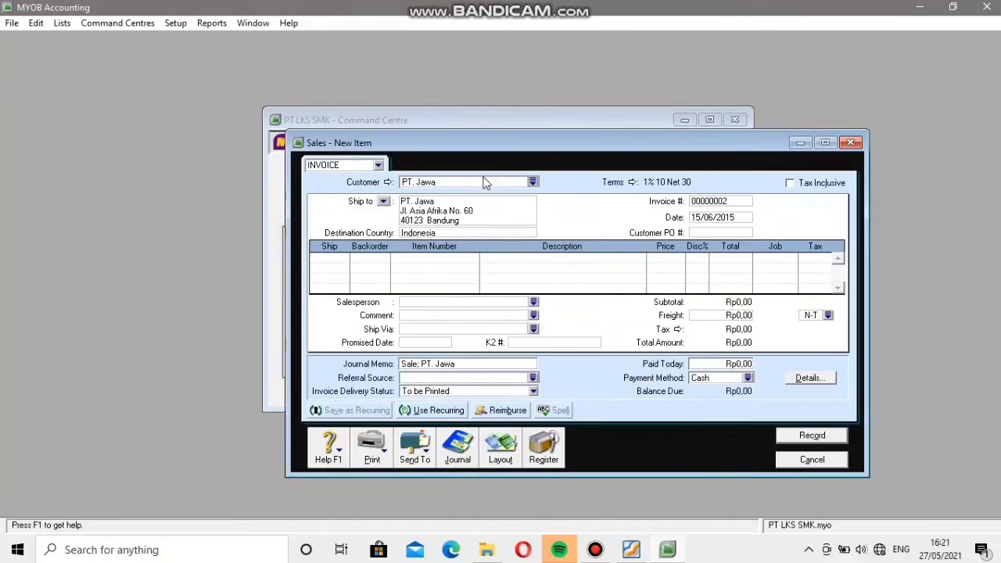
Set the invoice number to F1403 and the date to 18/06/2015, and fill in the customer PO number.
click(744, 203)
key(BackSpace)
text(F1403)
click(747, 217)
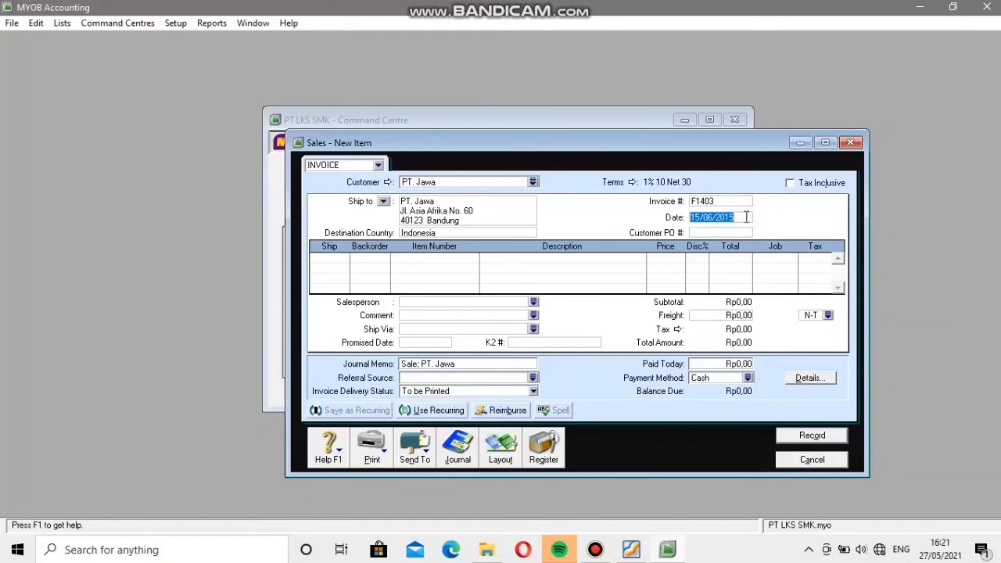
key(BackSpace)
text(5)
click(713, 233)
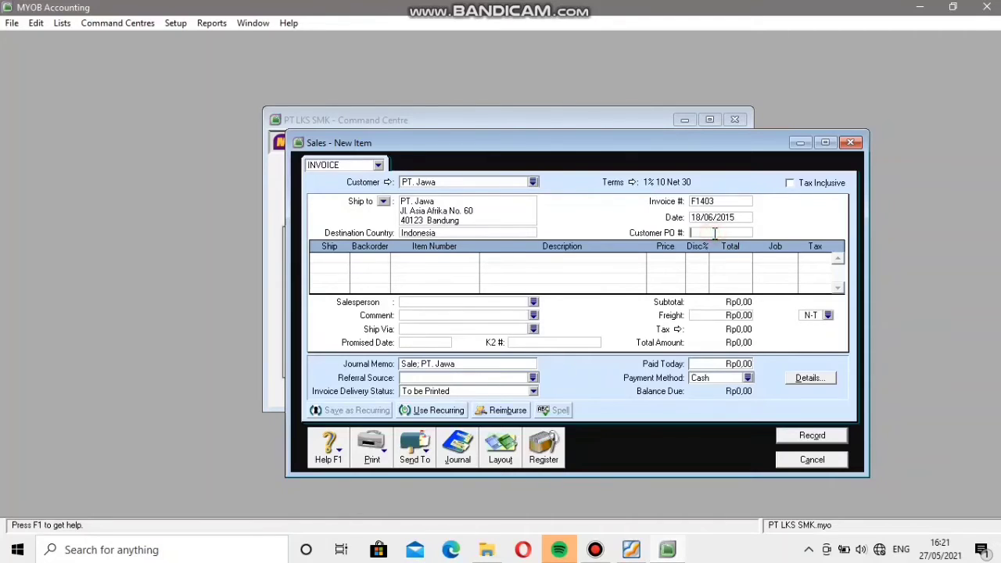
text(J88)
Add an invoice line for 12 units of item K.001 Komputer Indonesia 1 at a price of Rp5.290.000.
click(325, 258)
text(12)
key(Tab)
key(Tab)
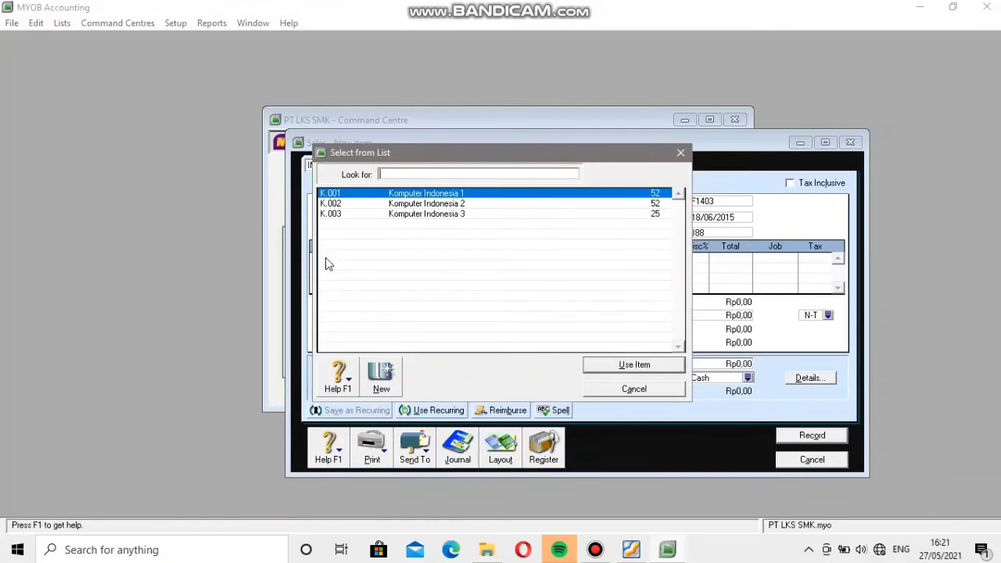
click(645, 366)
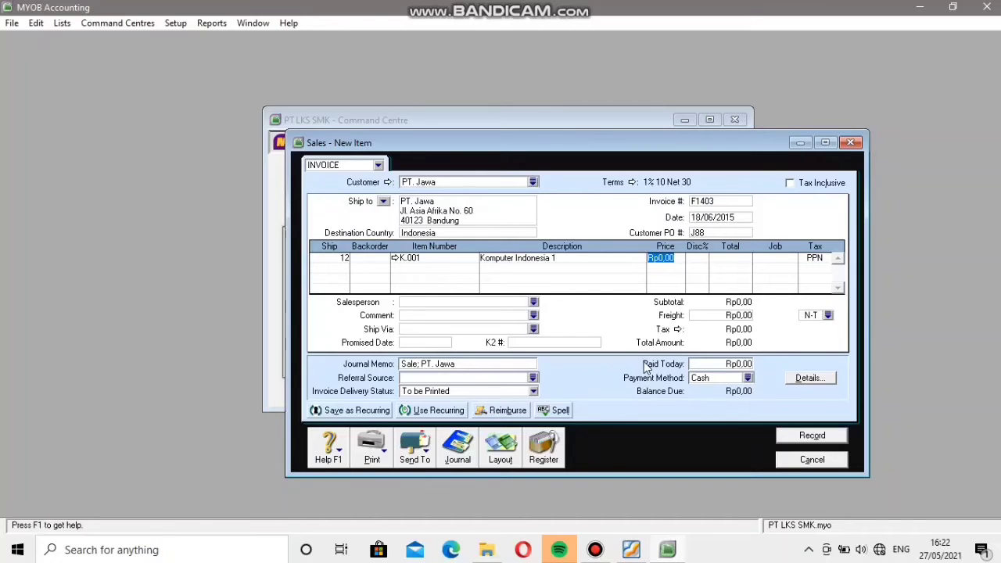
text(5)
text(90000)
key(Tab)
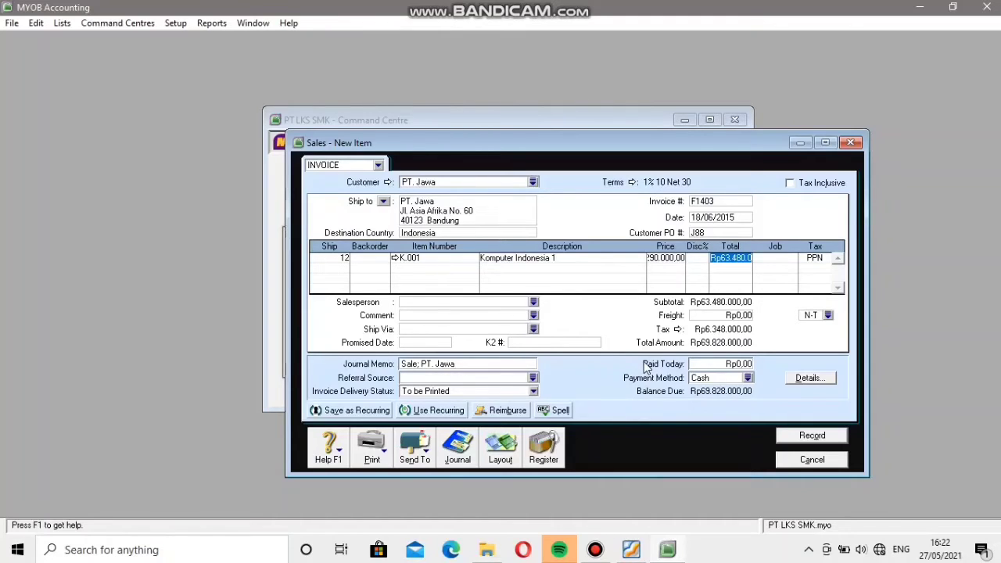
Add a second invoice line for 12 units of item K.002 Komputer Indonesia 2 at a price of Rp6.165.000.
click(342, 260)
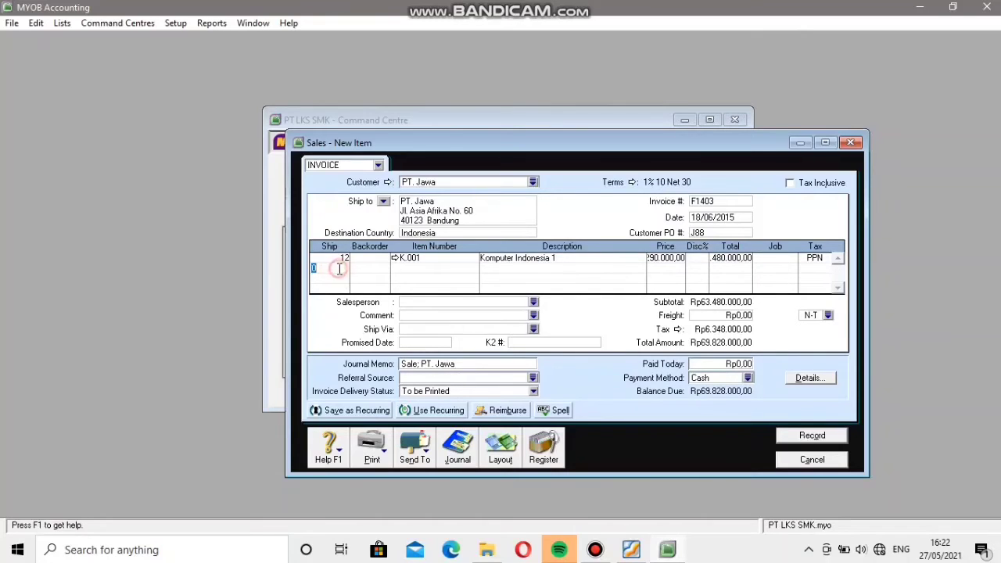
click(338, 269)
text(12)
key(Tab)
key(Tab)
key(Tab)
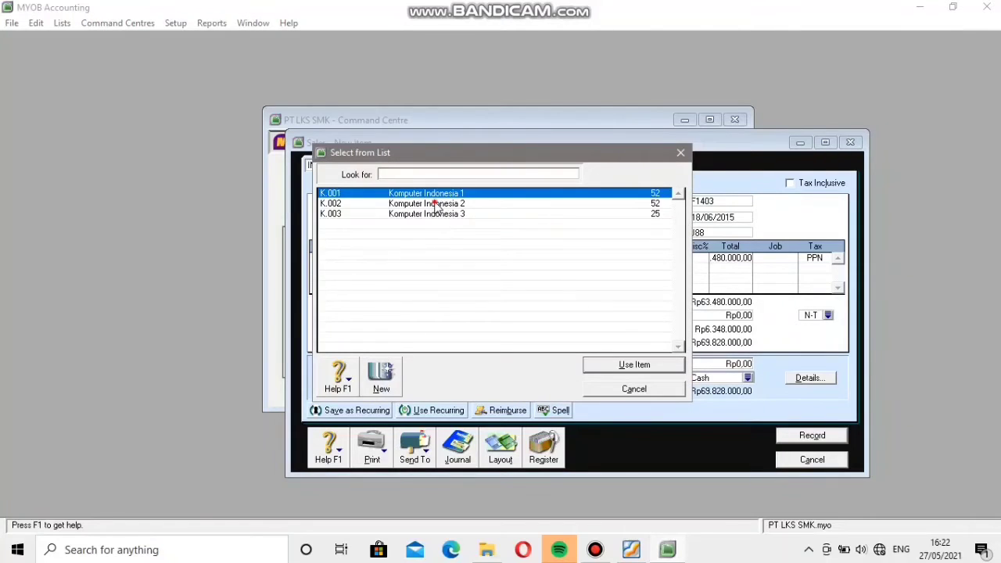
text(K.002)
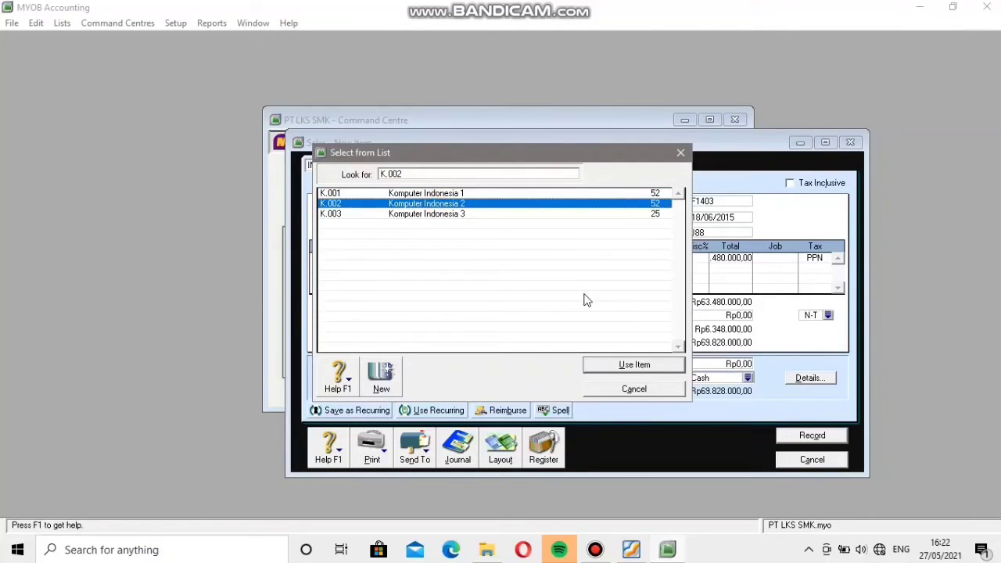
click(618, 365)
key(Tab)
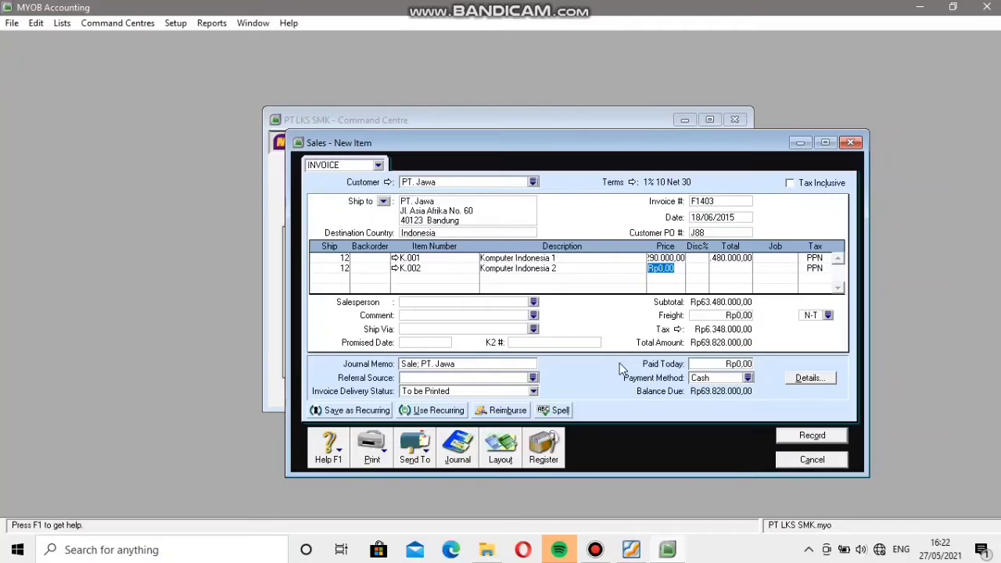
text(6165000)
key(Tab)
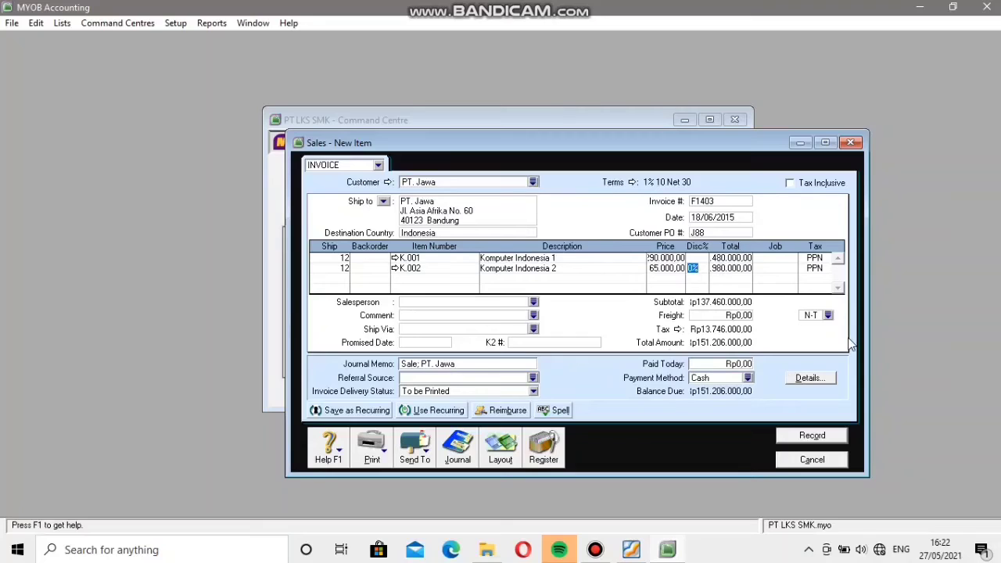
Record the PT. Jawa sales invoice and close the sales entry window.
click(810, 438)
click(620, 292)
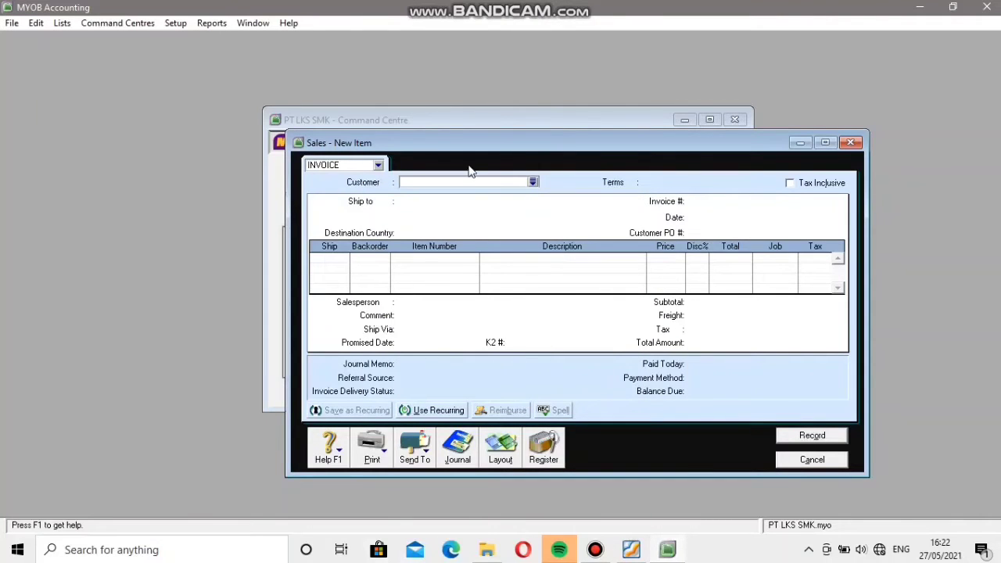
click(809, 460)
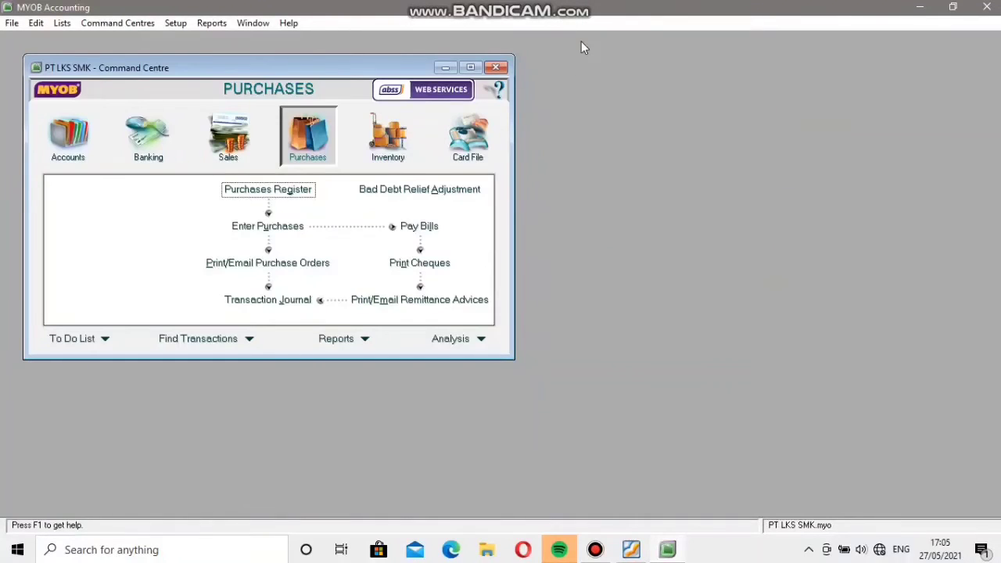
Start a new item purchase bill from supplier PT. Kalimantan.
click(270, 227)
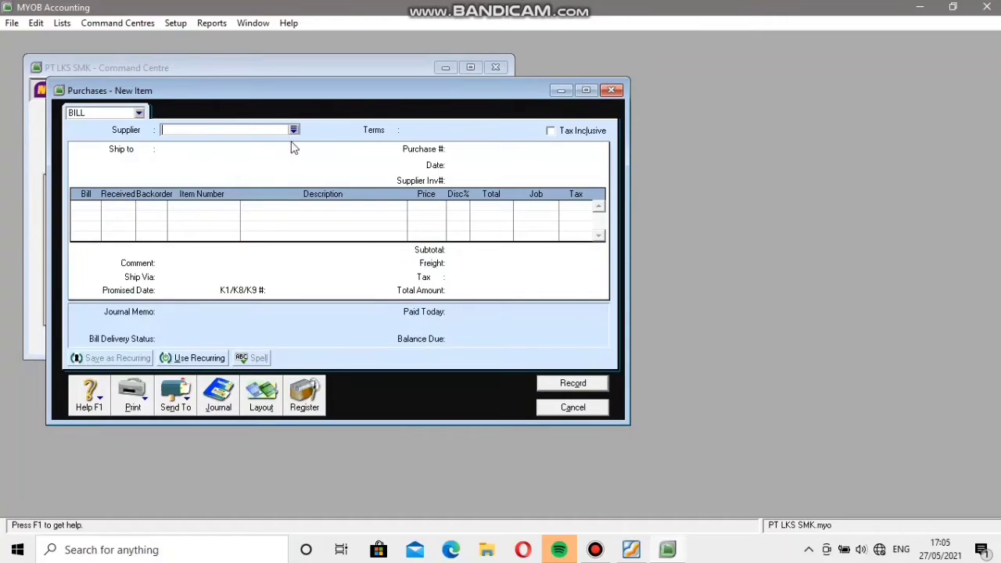
click(294, 130)
click(624, 365)
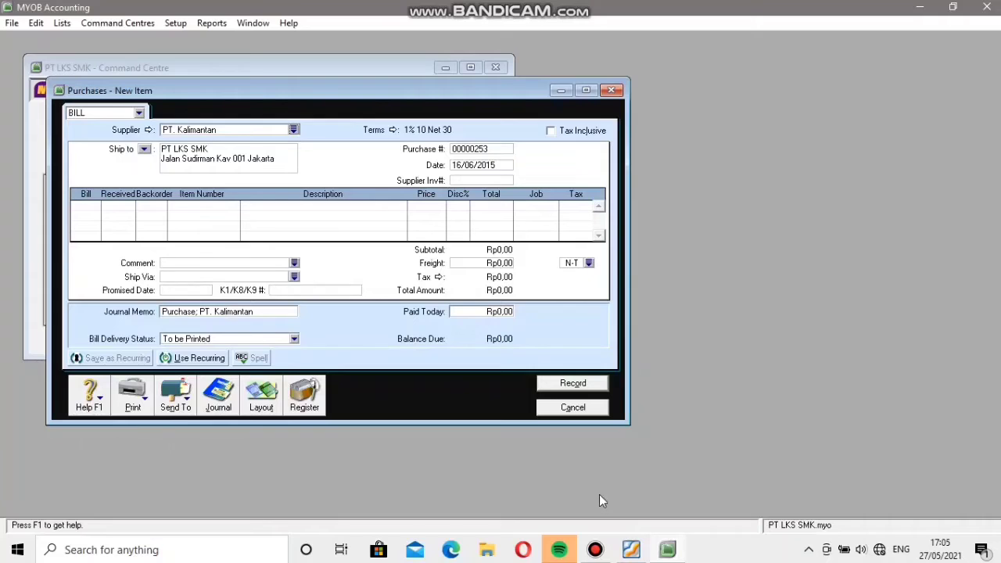
Set the bill's purchase number to B254 and its date to 19/06/2015.
double_click(491, 148)
key(BackSpace)
click(461, 165)
click(462, 165)
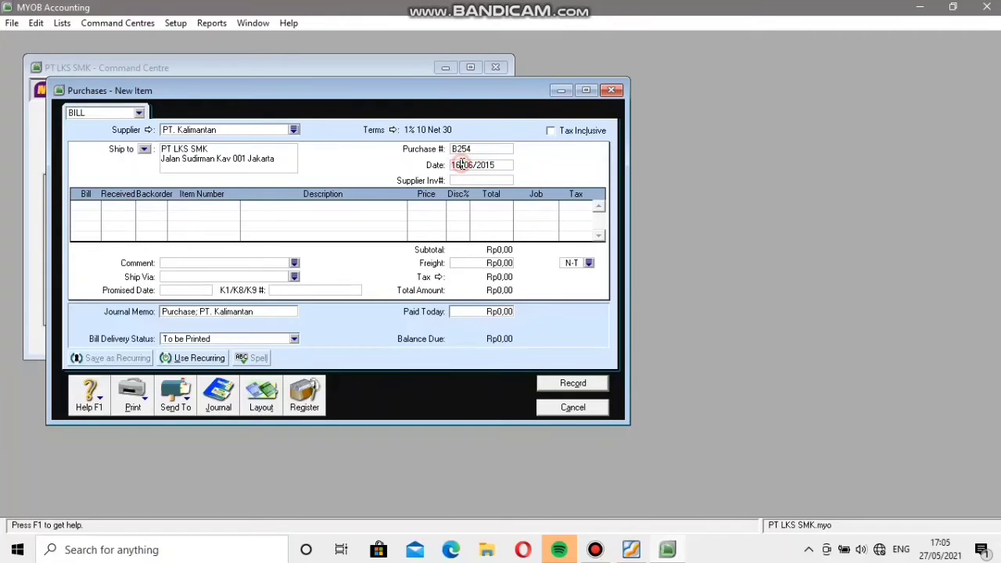
key(BackSpace)
text(9)
Consult the PT Kalimantan invoice in Soal LKS MYOB.pdf in Foxit Reader and set the bill's supplier invoice number to EI80.
click(464, 181)
click(632, 550)
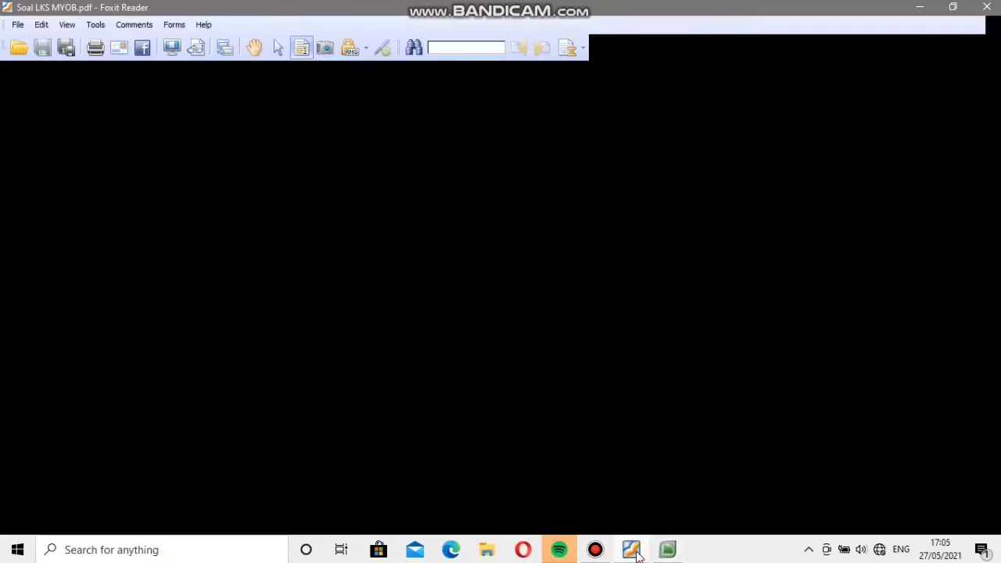
scroll(639, 556, down, 10)
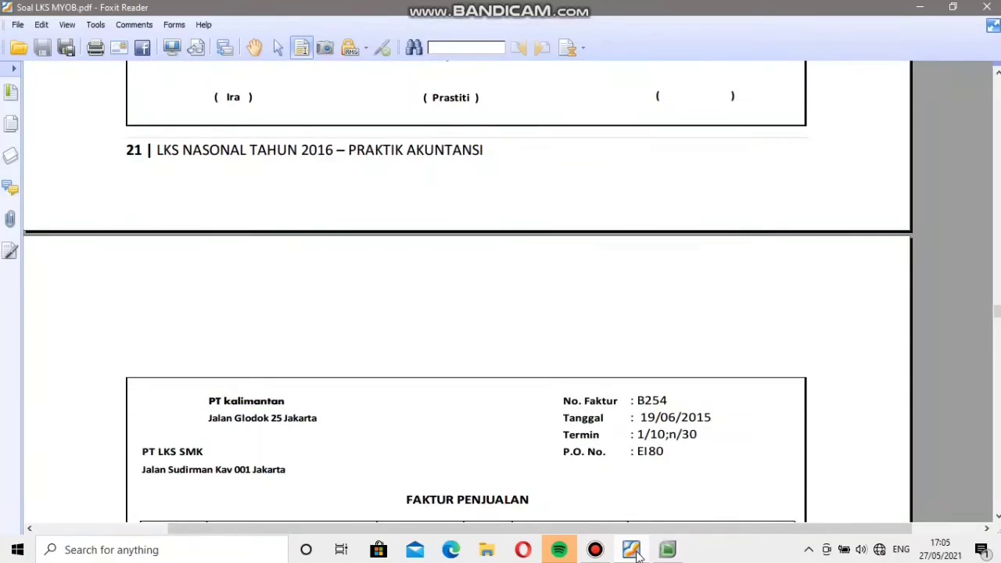
click(633, 550)
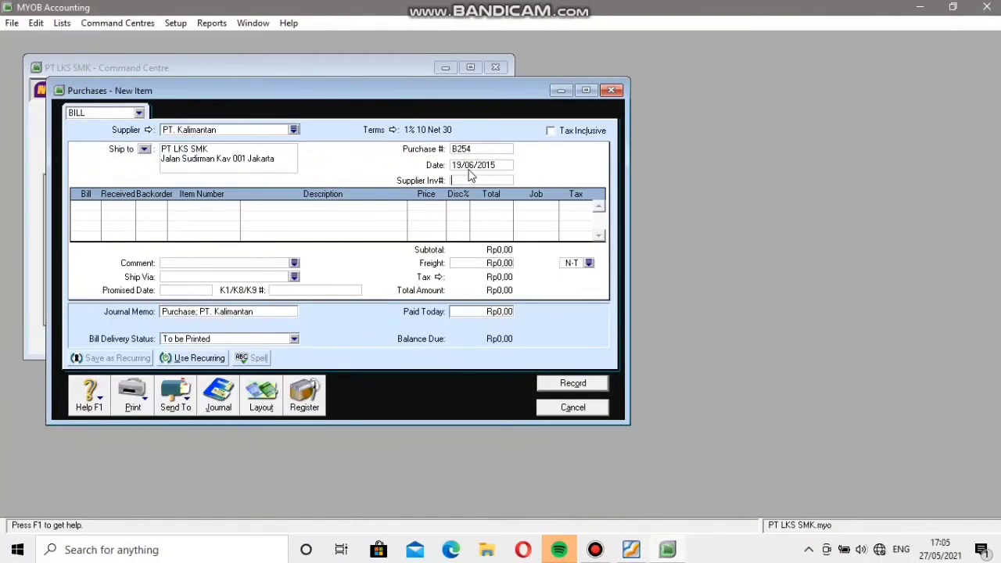
text(EI80)
Add a bill line for 10 received units of item K.002 Komputer Indonesia 2, keeping the default price.
click(80, 207)
text(10)
key(Tab)
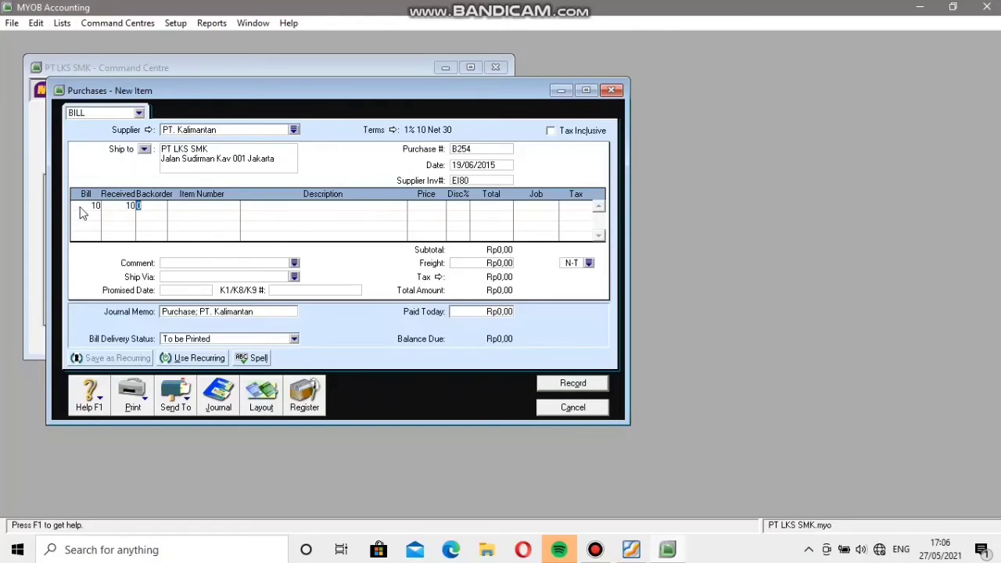
key(Tab)
key(Tab)
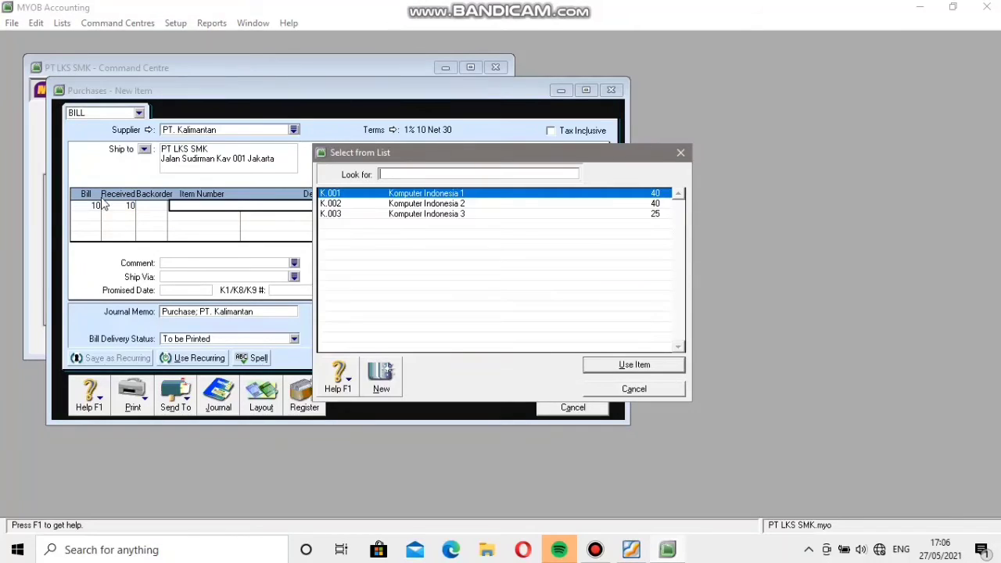
click(332, 205)
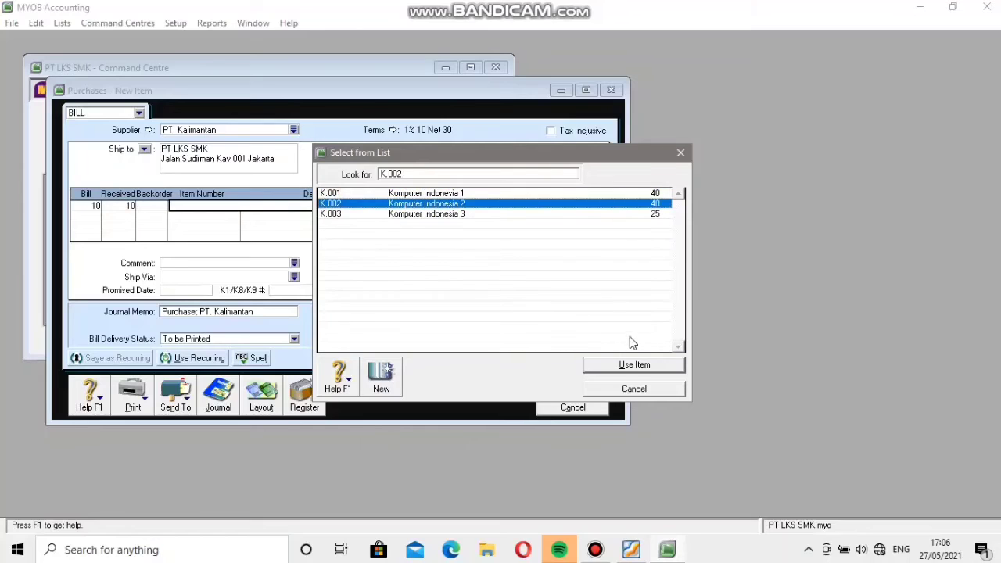
click(632, 367)
key(Tab)
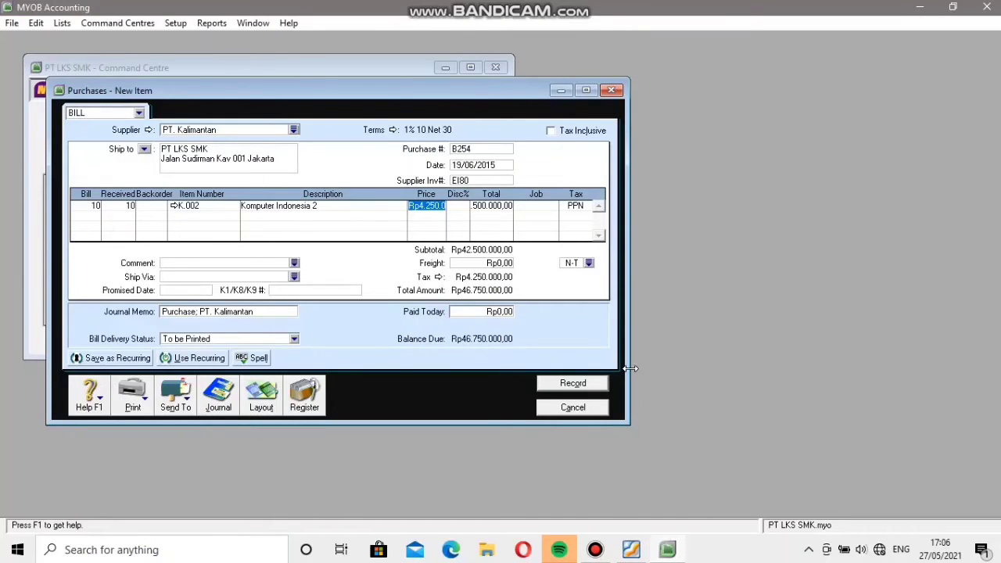
Add a second bill line for 20 received units of item K.003 Komputer Indonesia 3, keeping the default price.
click(91, 214)
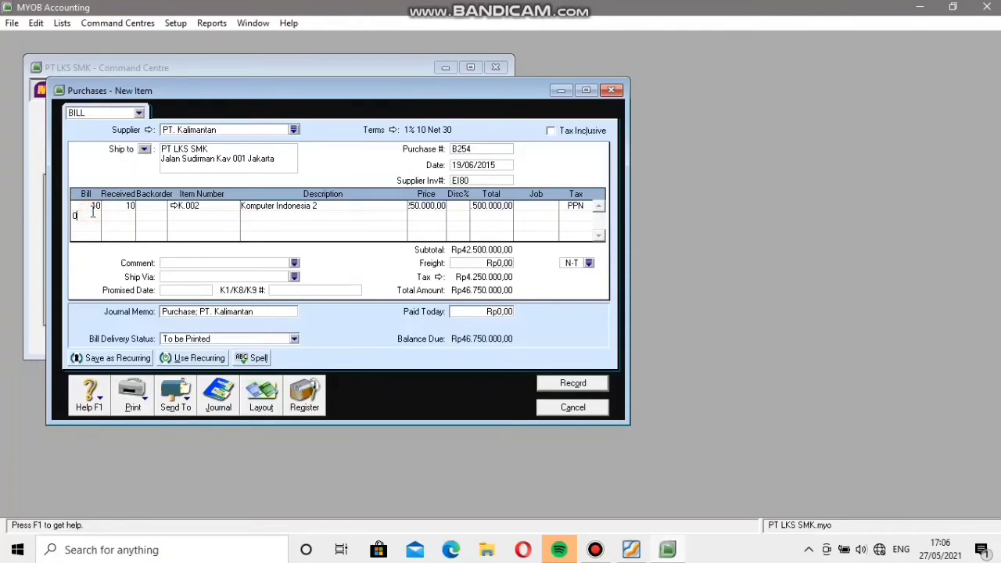
text(02)
key(Tab)
key(Tab)
key(Tab)
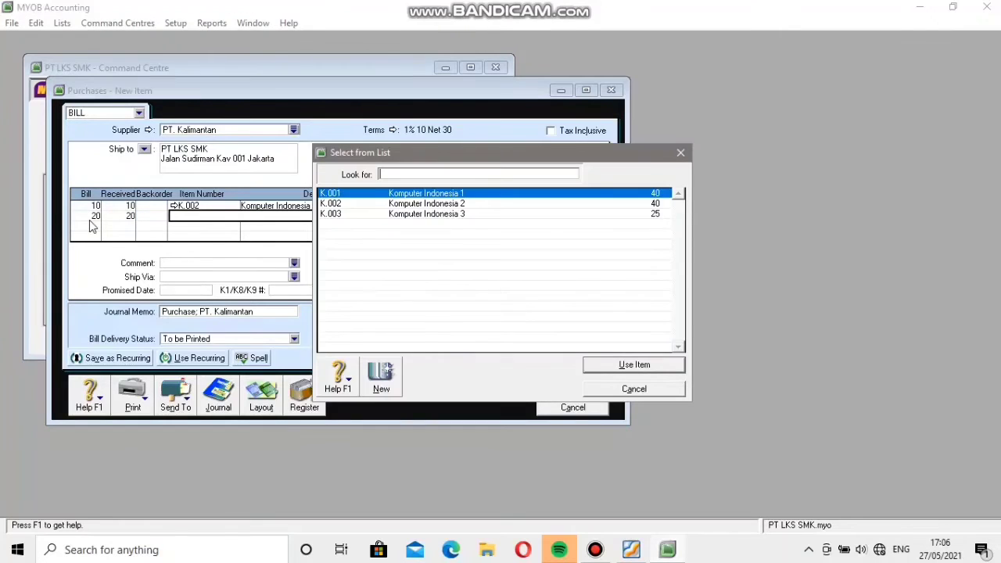
click(369, 218)
click(596, 364)
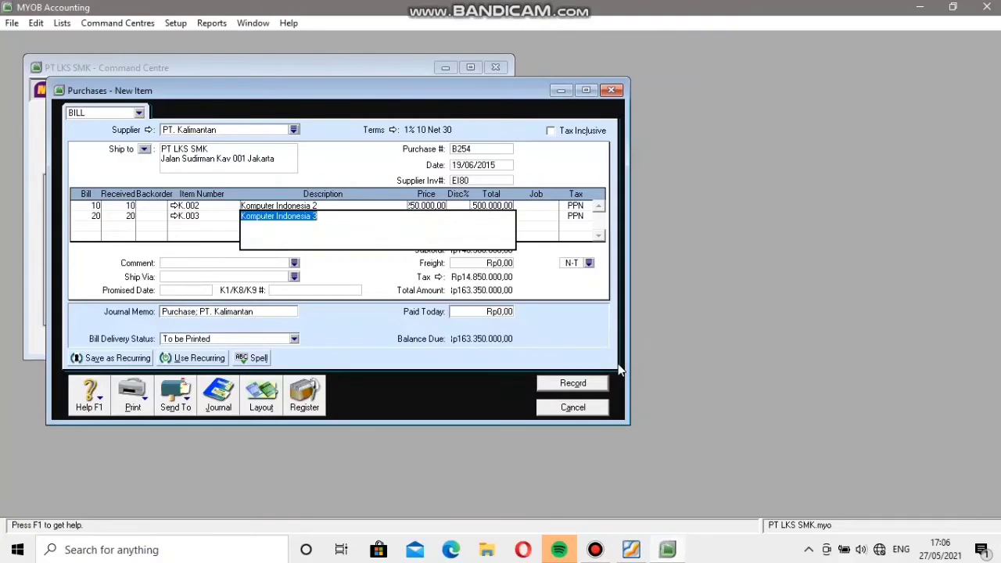
key(Tab)
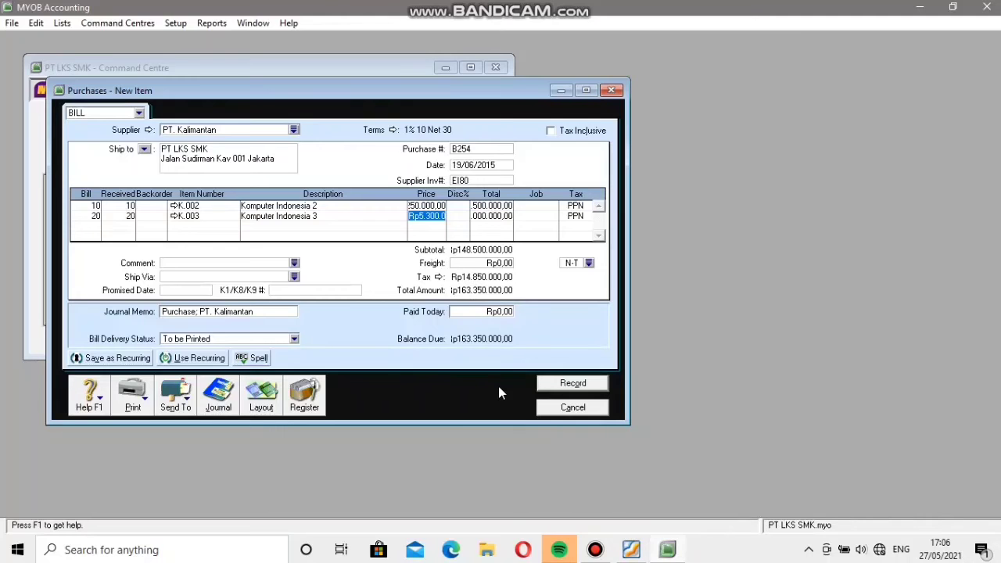
Check the bill against invoice B254 in the PDF in Foxit Reader and record it in MYOB Accounting, ignoring all spelling suggestions.
click(631, 550)
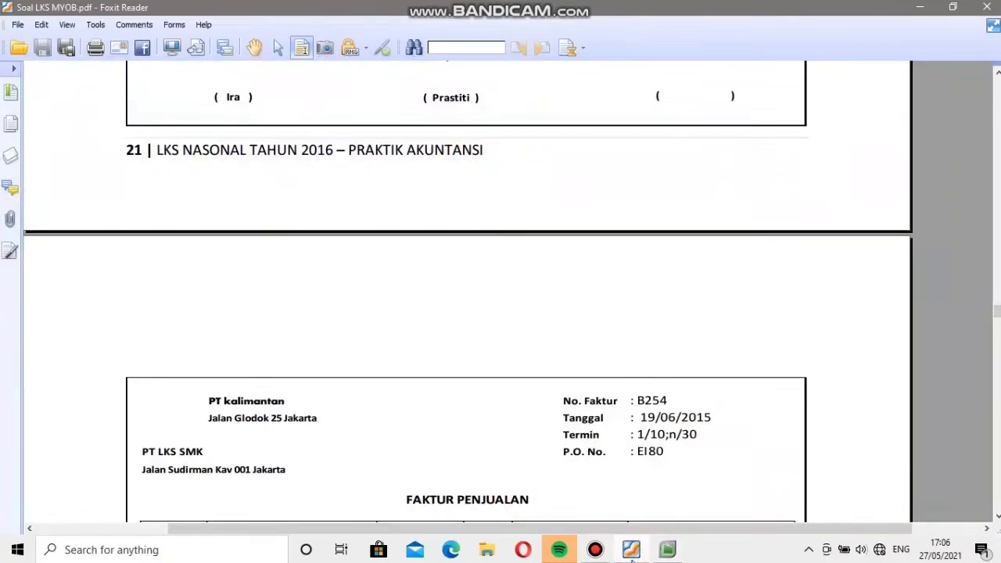
scroll(696, 404, up, 5)
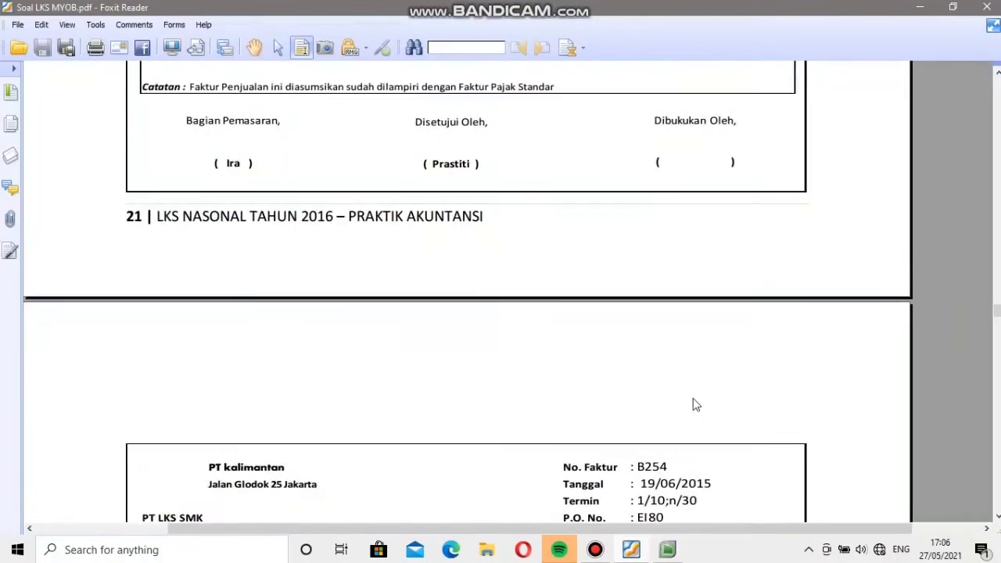
scroll(693, 405, down, 8)
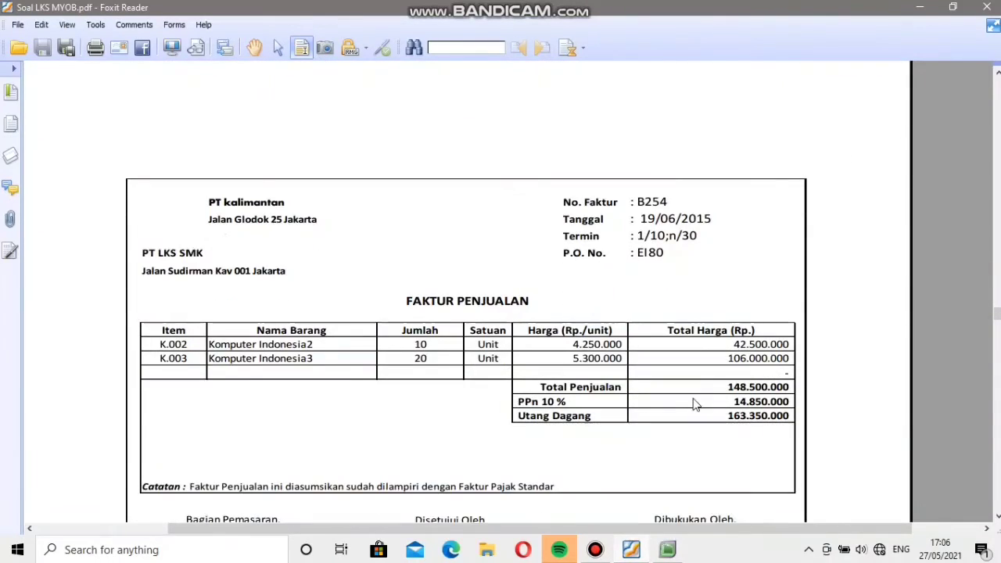
click(631, 549)
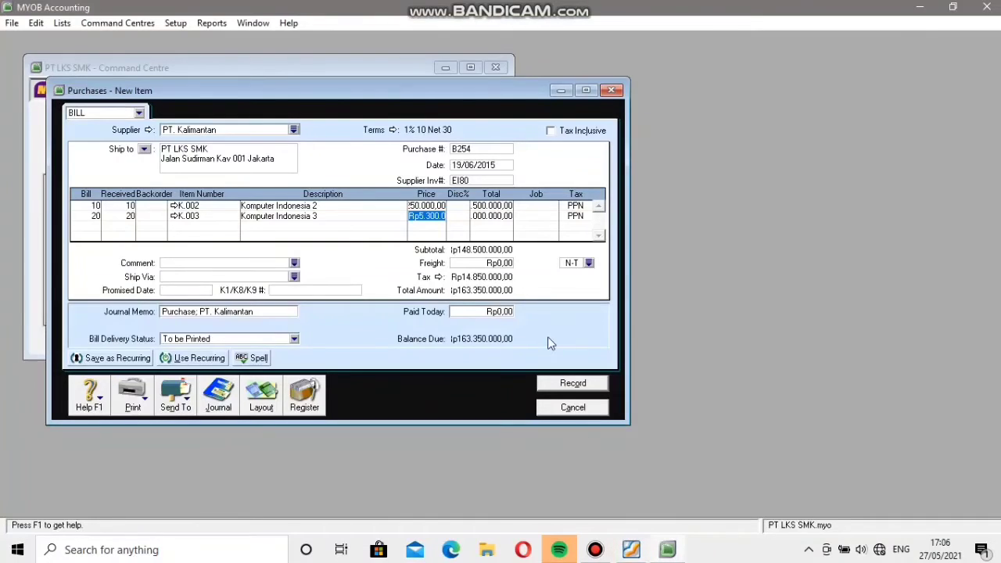
click(592, 383)
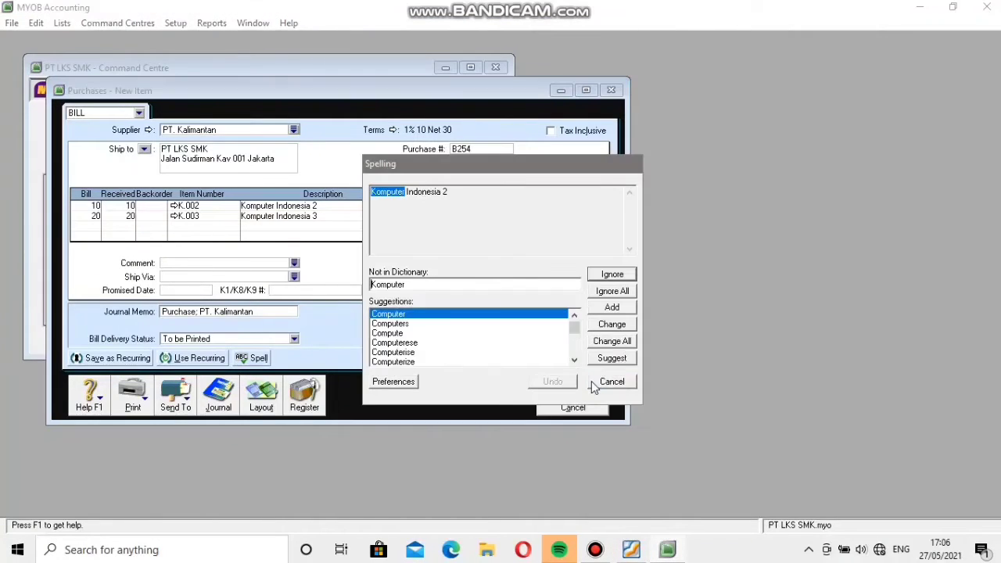
click(617, 296)
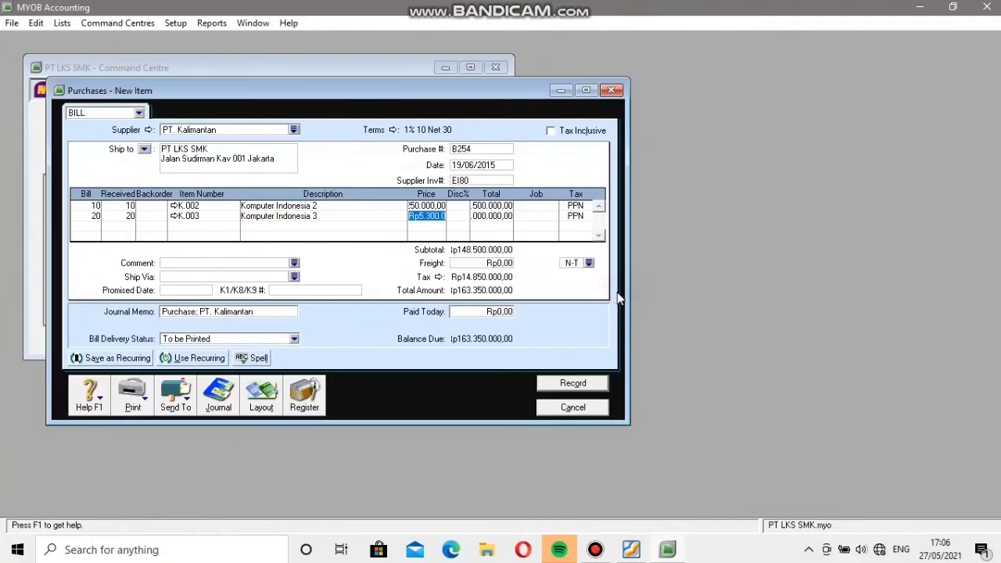
Close the empty purchase form and start a customer payment from PT. Bali, deposited to account 1-1103 Bank Mandiri Syariah.
click(554, 408)
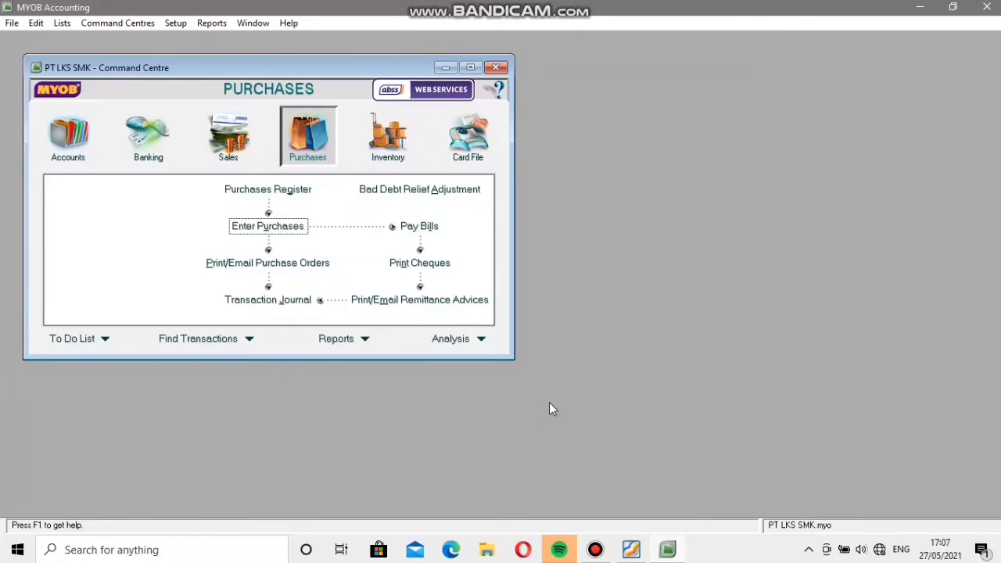
click(246, 155)
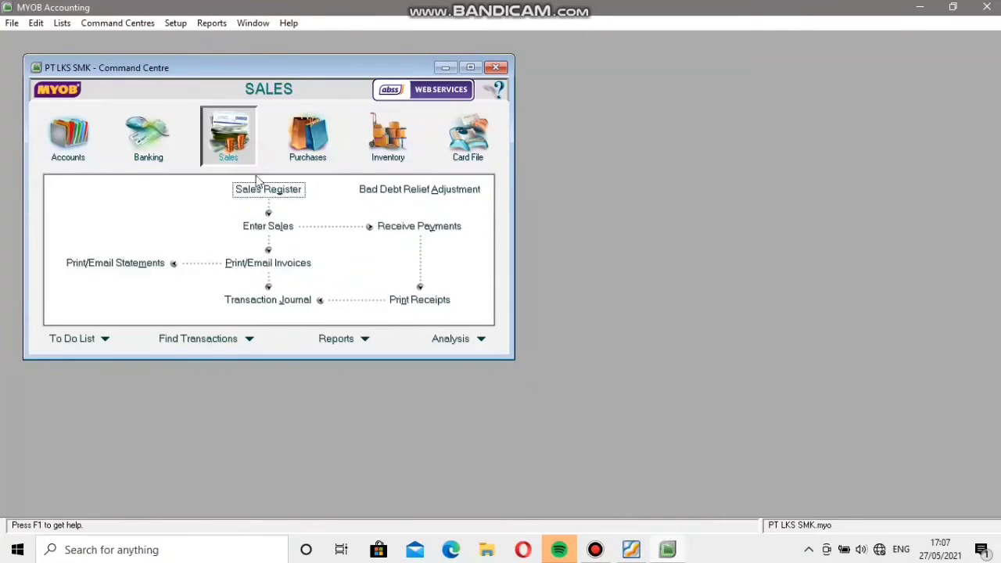
click(270, 227)
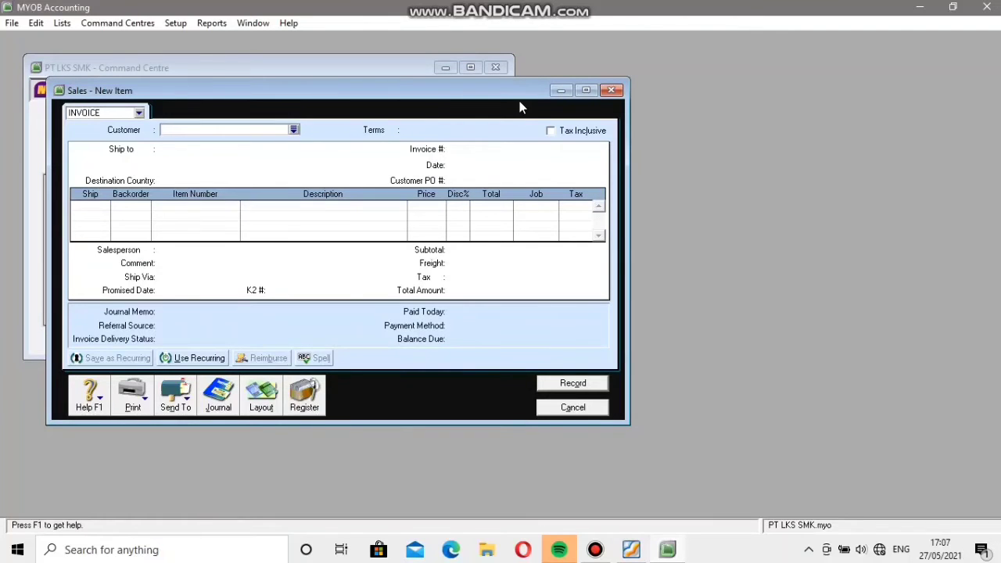
click(610, 90)
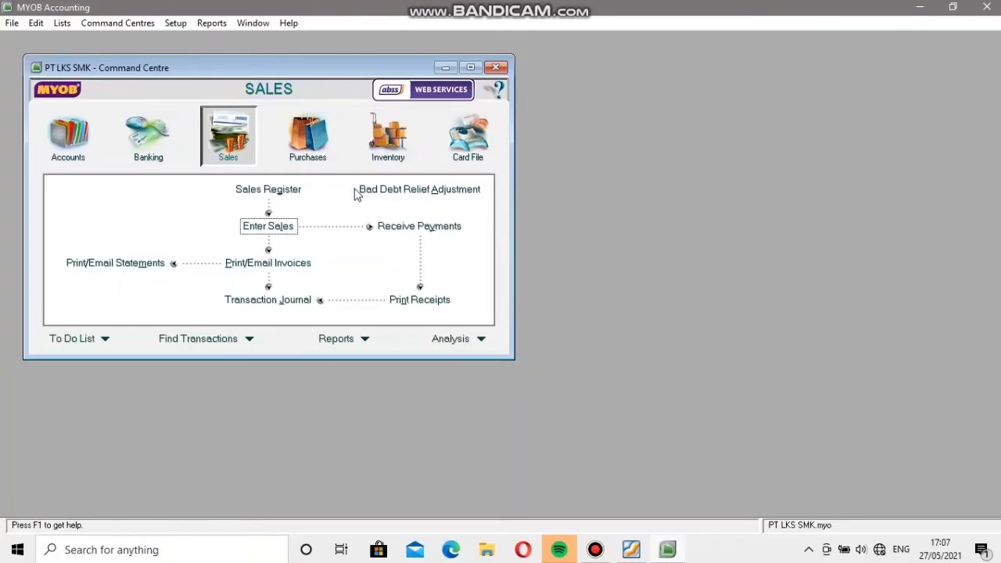
click(414, 228)
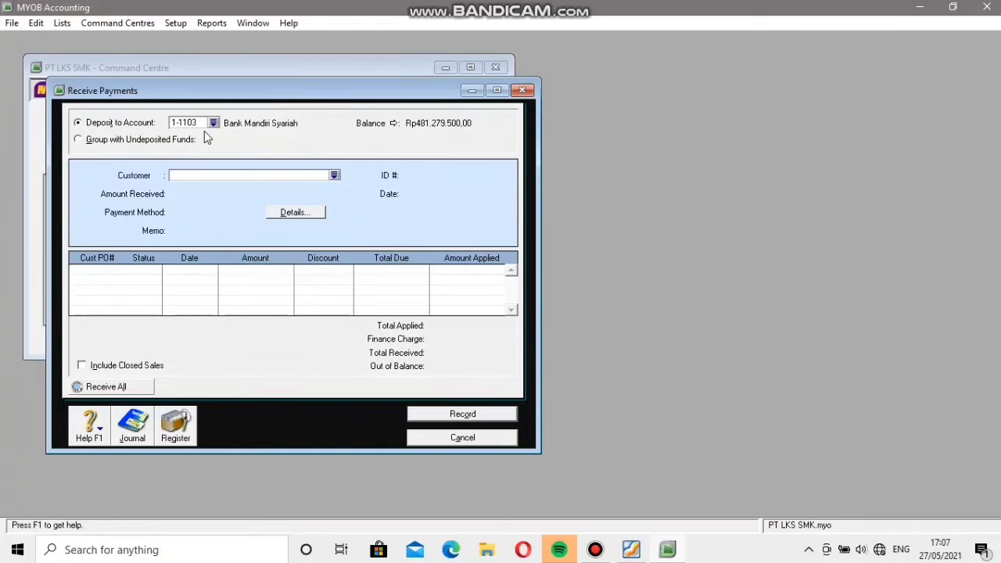
click(334, 171)
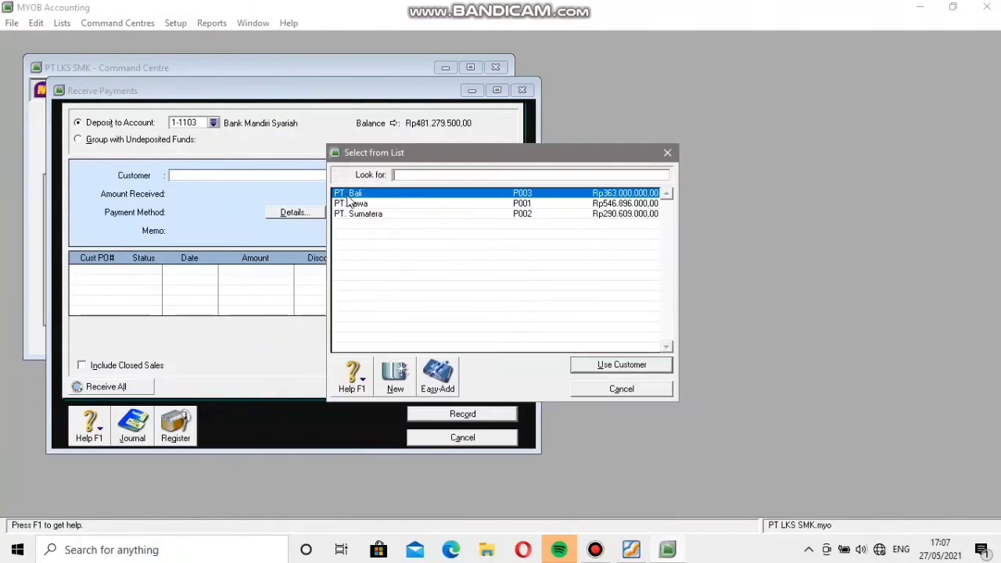
click(614, 364)
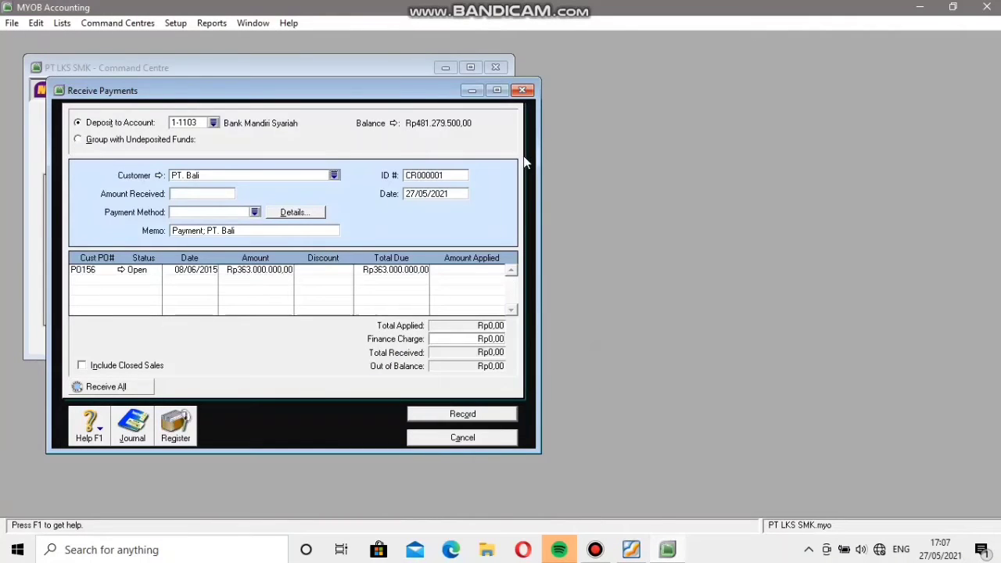
Set the PT. Bali payment's ID number to BKK004 and its date to 20/06/2015.
click(457, 174)
key(BackSpace)
text(BKK004)
click(414, 196)
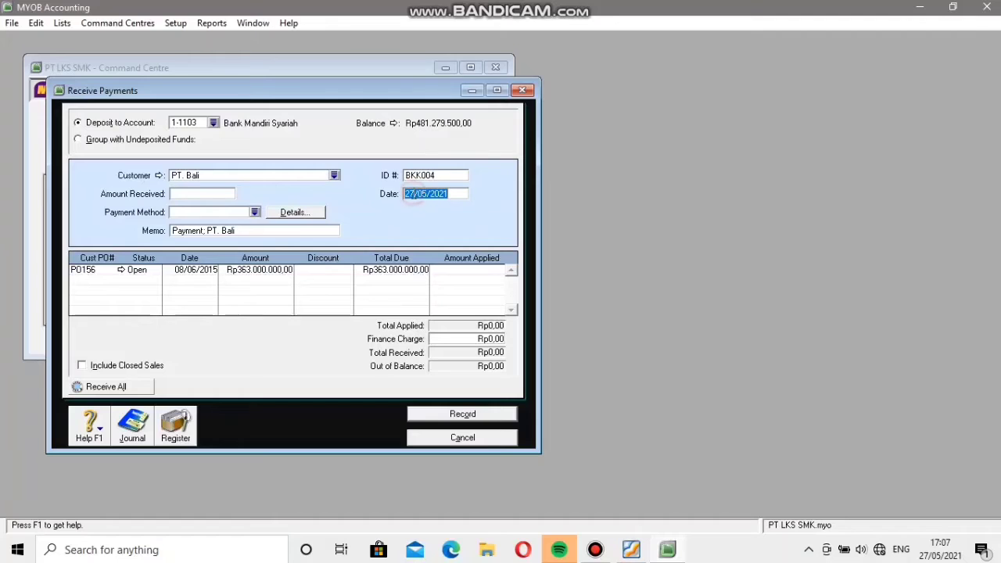
key(BackSpace)
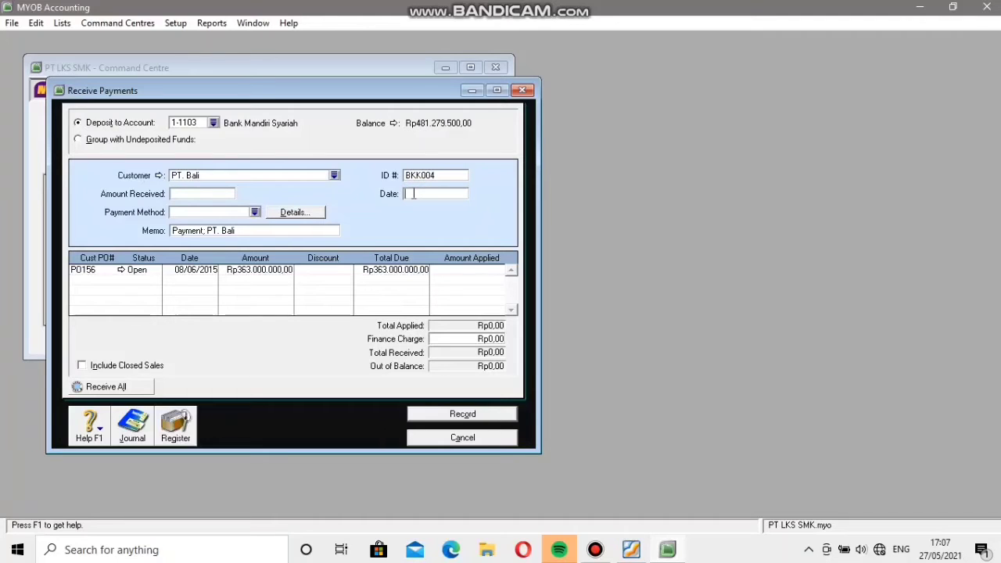
text(20/06/2015)
Set the amount received from PT. Bali to Rp163.000.000.
click(173, 194)
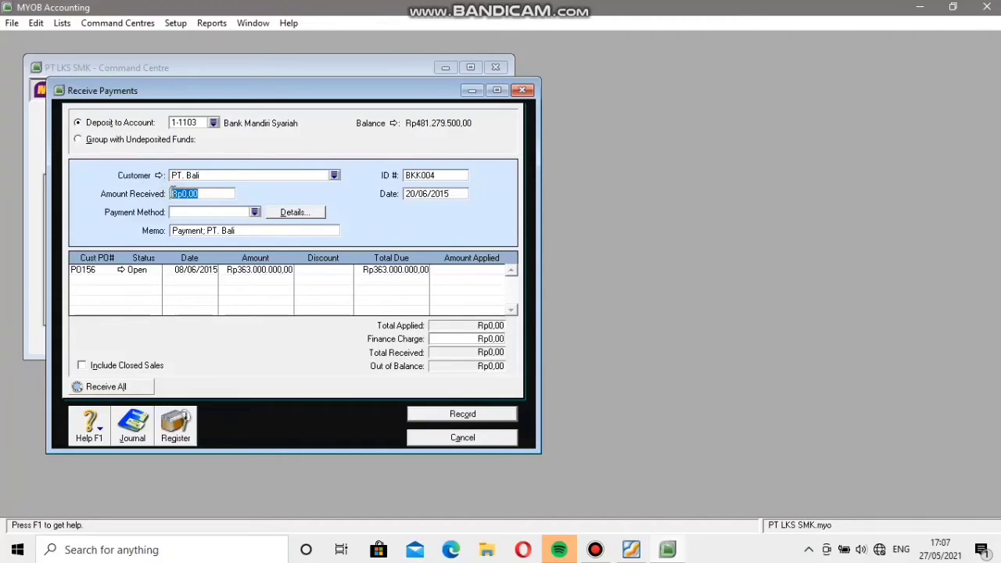
key(BackSpace)
text(363)
text(00)
key(BackSpace)
text(000)
key(Tab)
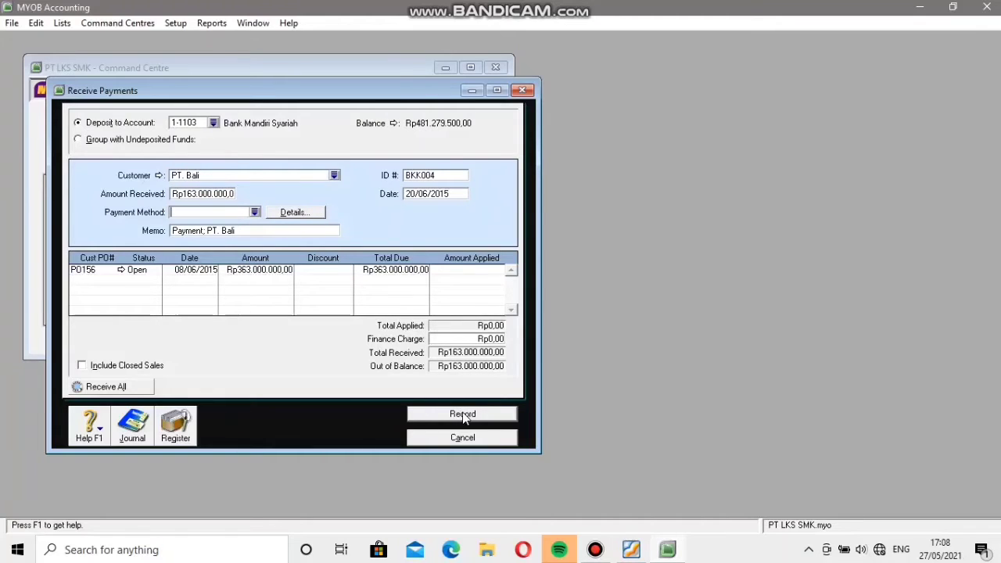
Apply the Rp163.000.000 to the open PO156 invoice and record the PT. Bali payment, closing the payment form.
click(479, 271)
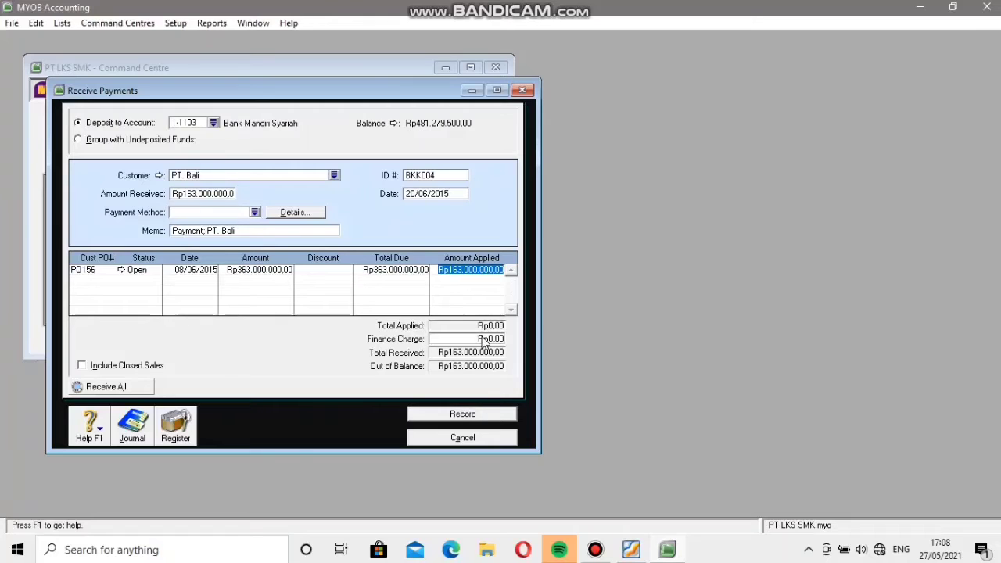
click(494, 417)
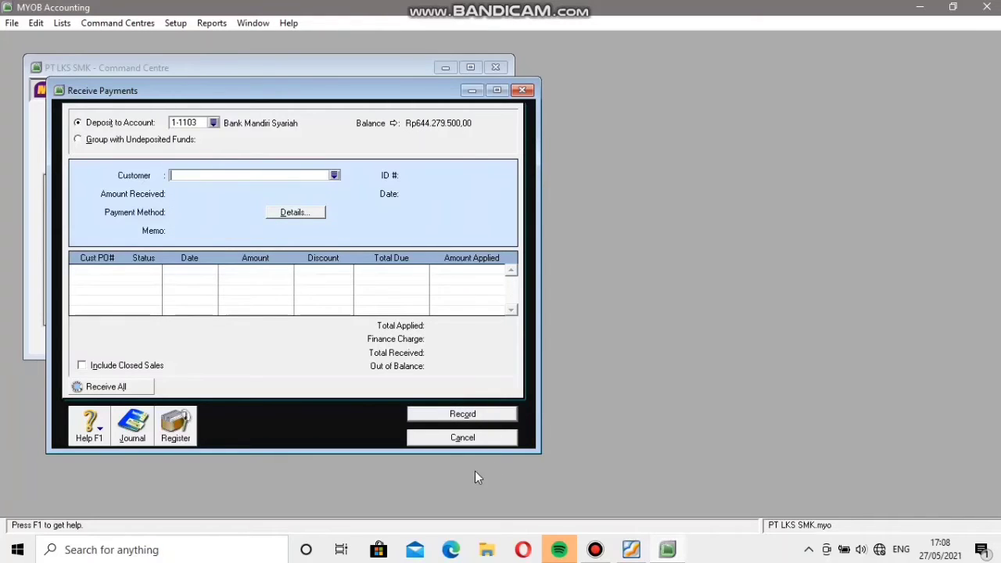
click(468, 438)
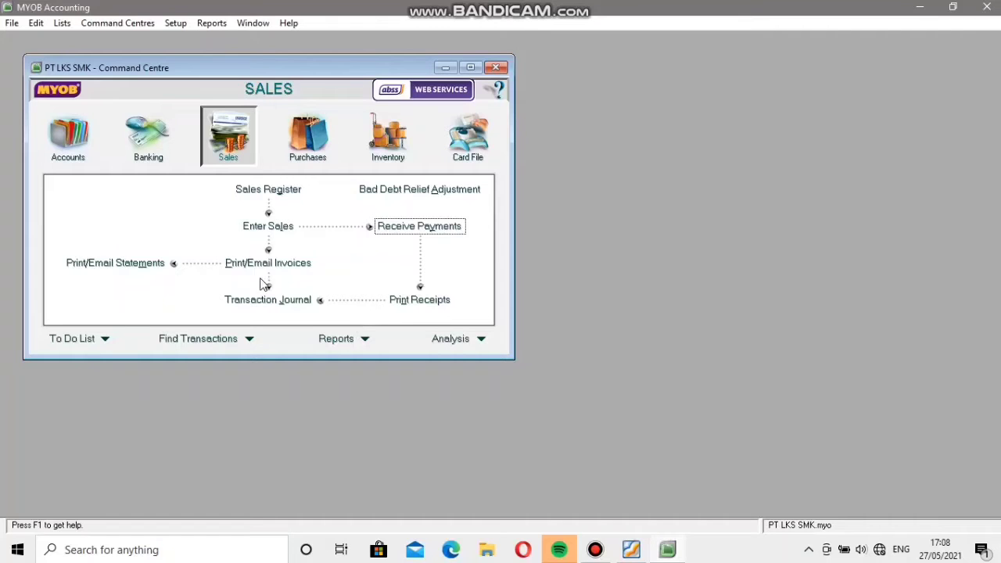
Start a Spend Money transaction paid from account 1-1102 Bank BNI Syariah.
click(140, 149)
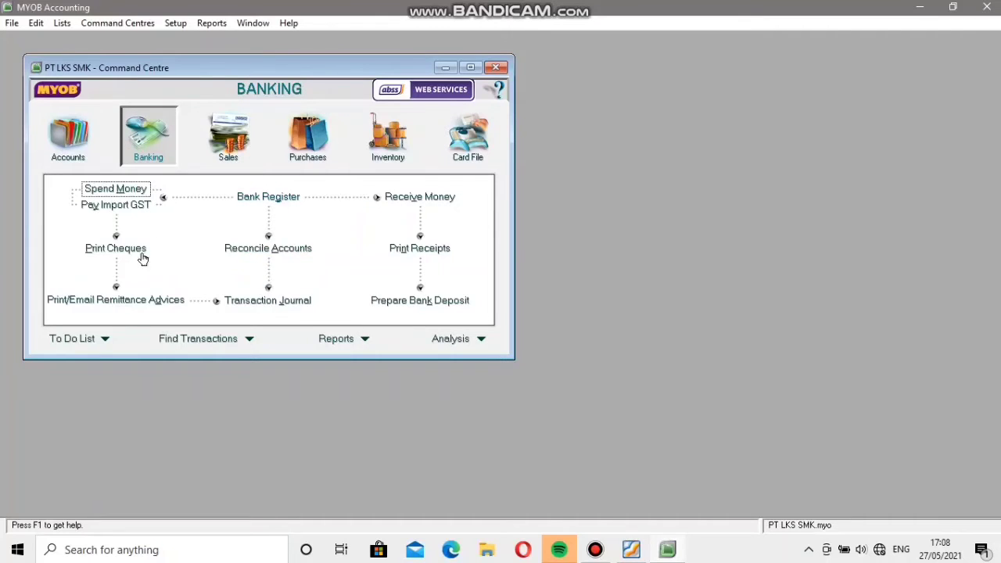
click(114, 189)
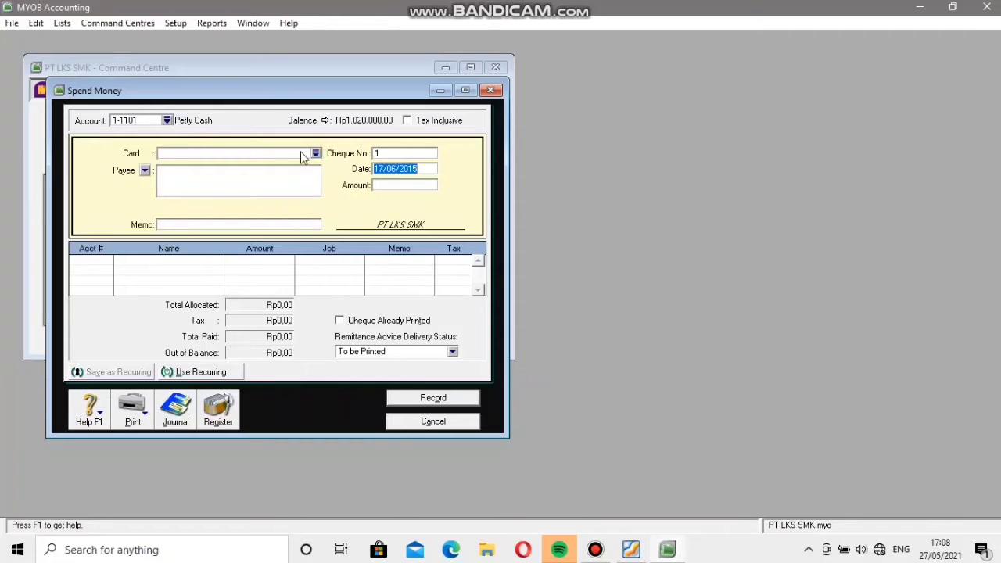
click(168, 120)
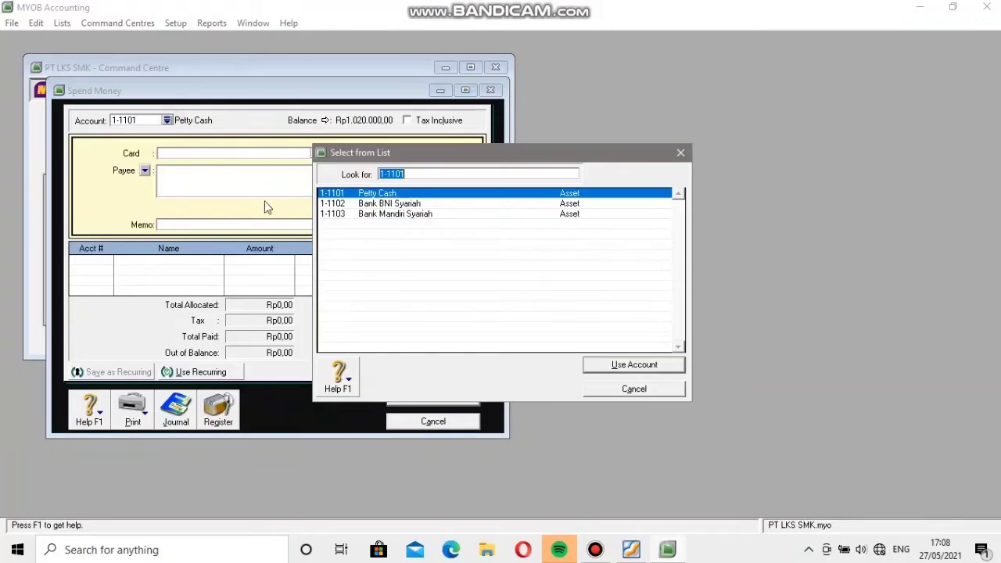
click(420, 205)
click(622, 367)
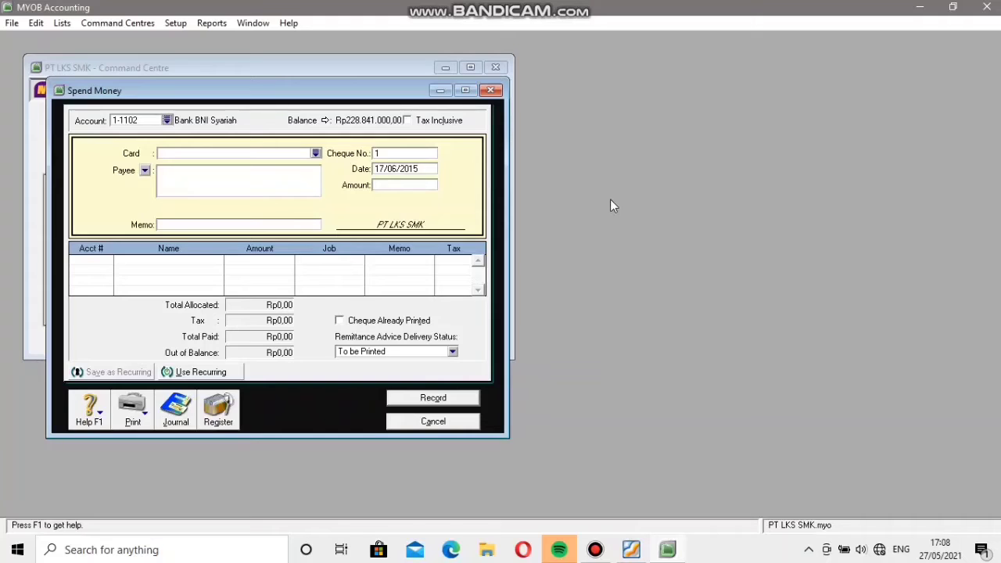
Set the payment's cheque number to BKK006, its date to 20/06/2015 and its amount to Rp2.070.000.
click(418, 151)
key(BackSpace)
click(382, 168)
key(BackSpace)
key(BackSpace)
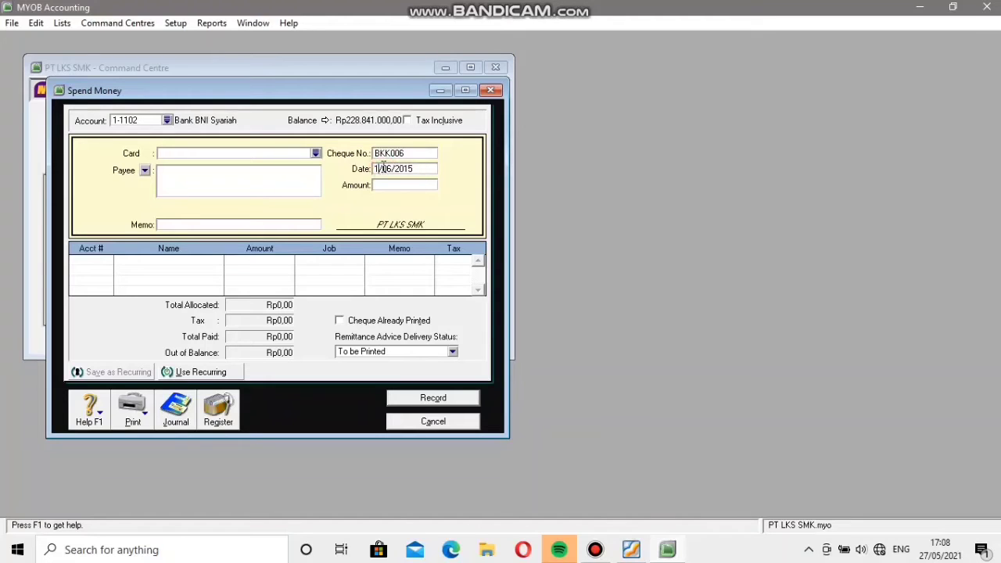
text(20)
click(388, 189)
text(2)
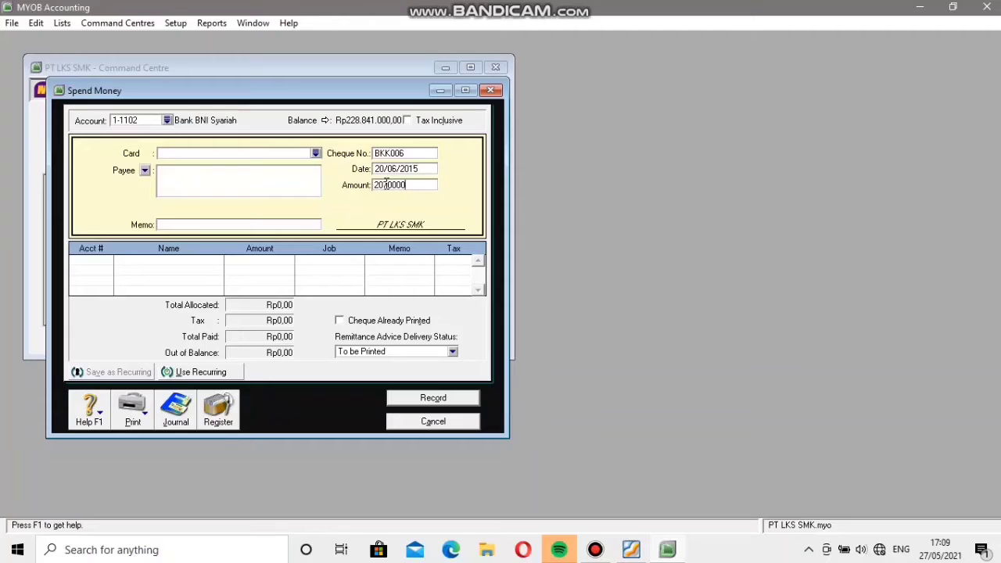
Allocate the Rp2.070.000 to account 9-3000 Other Expense and record the BKK006 payment, closing the form.
click(82, 260)
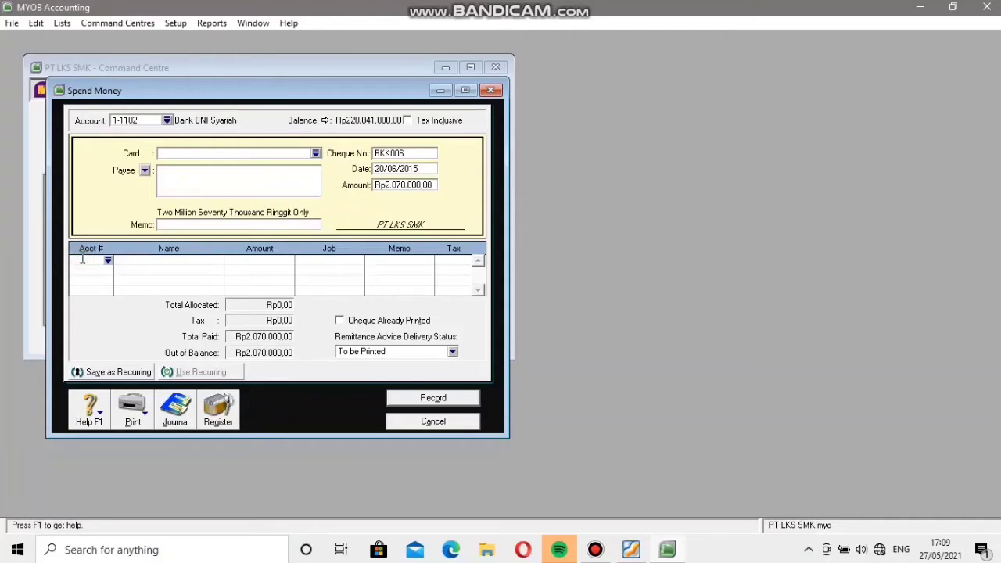
click(108, 260)
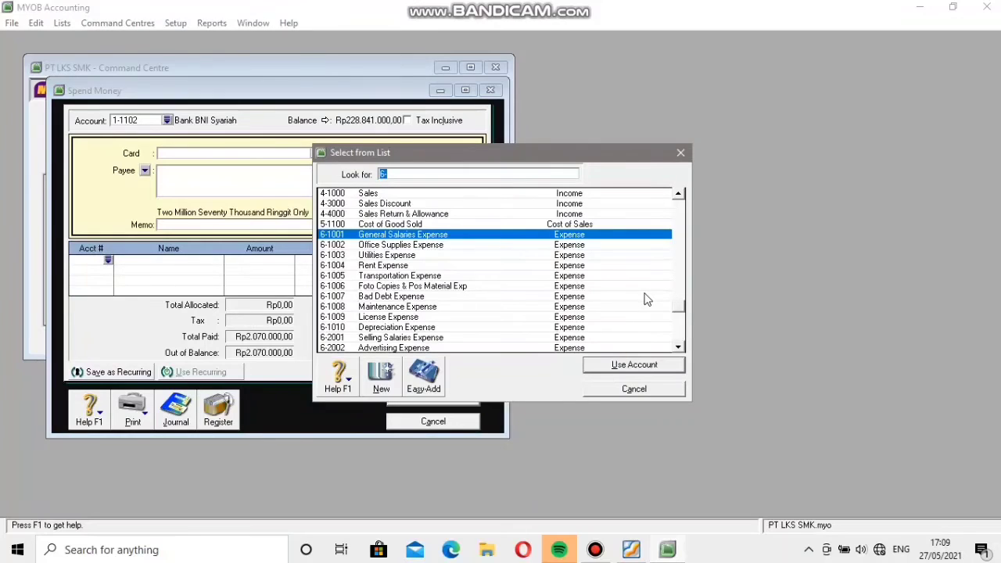
click(680, 336)
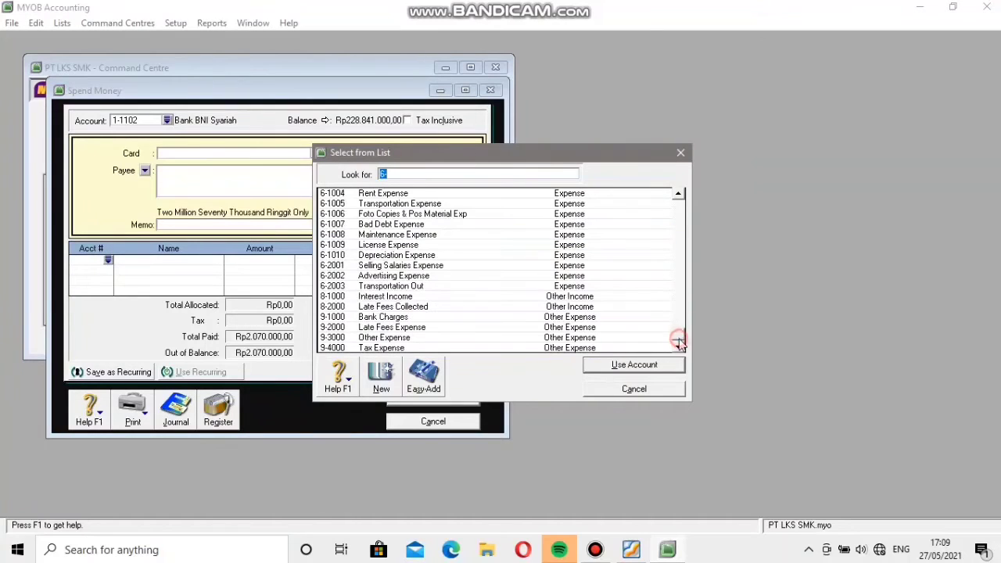
click(373, 339)
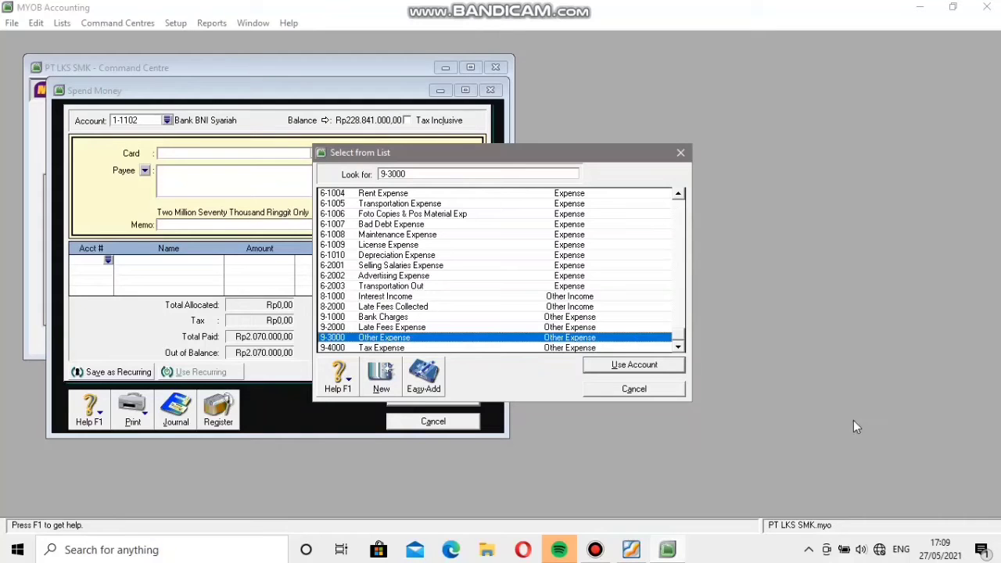
click(634, 366)
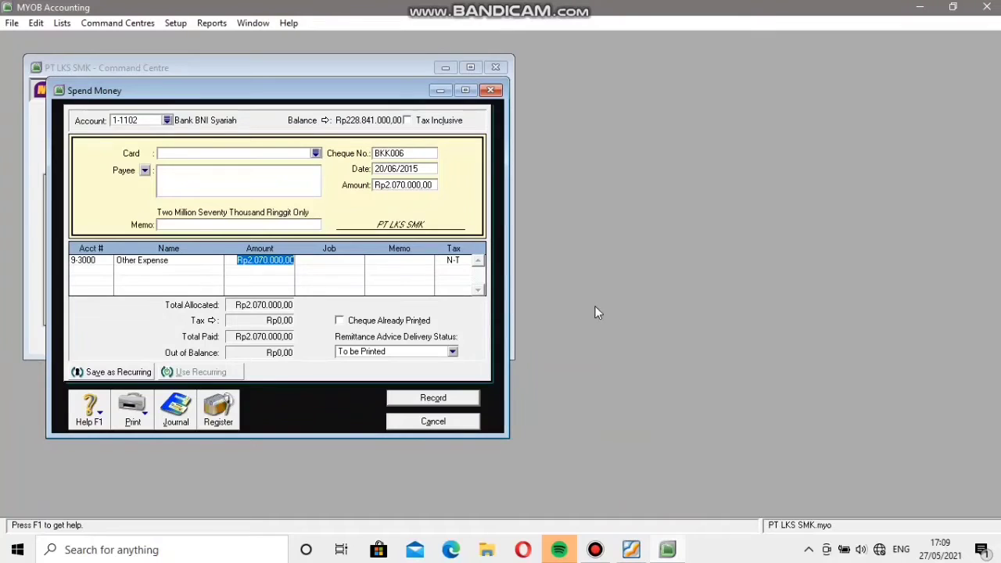
click(430, 398)
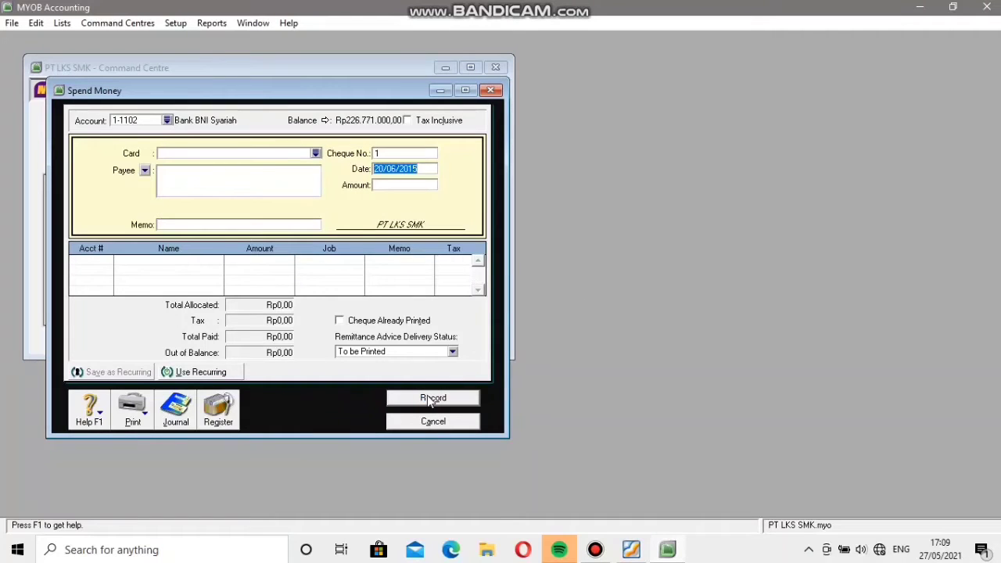
click(435, 422)
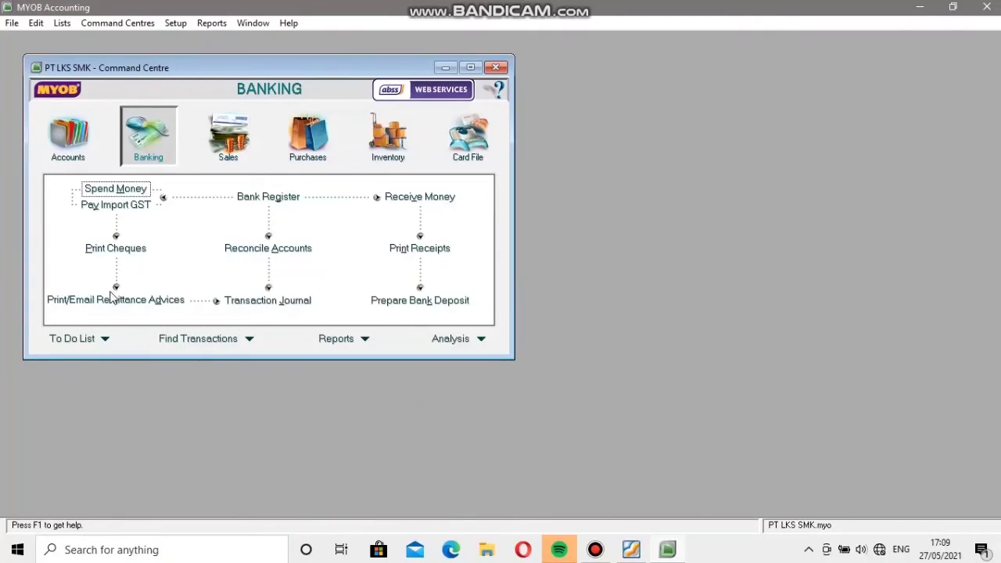
Start a Spend Money transaction from 1-1101 Petty Cash with cheque number VKK006, date 21/06/2015 and amount Rp550.000.
click(115, 189)
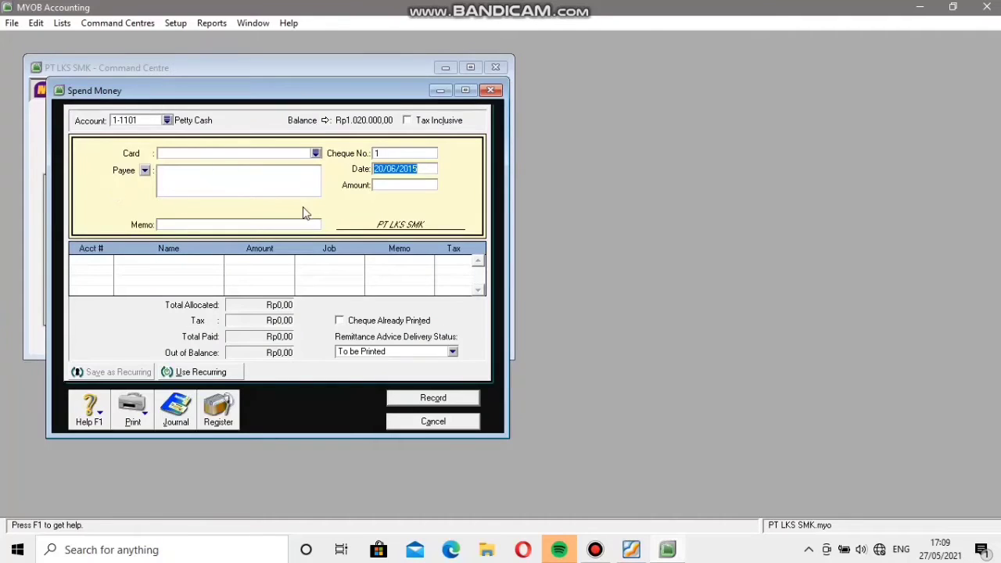
click(415, 155)
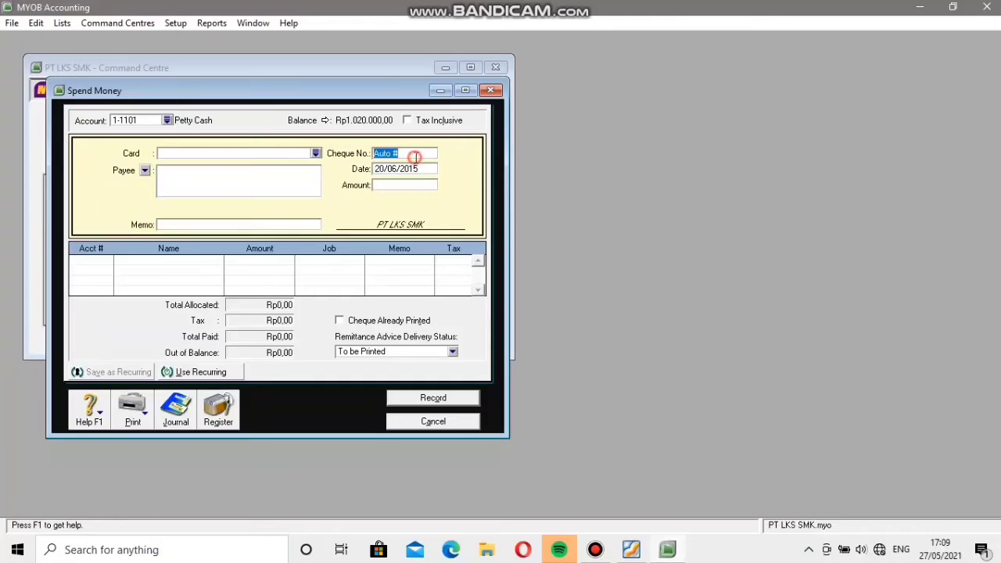
key(BackSpace)
click(379, 170)
click(381, 170)
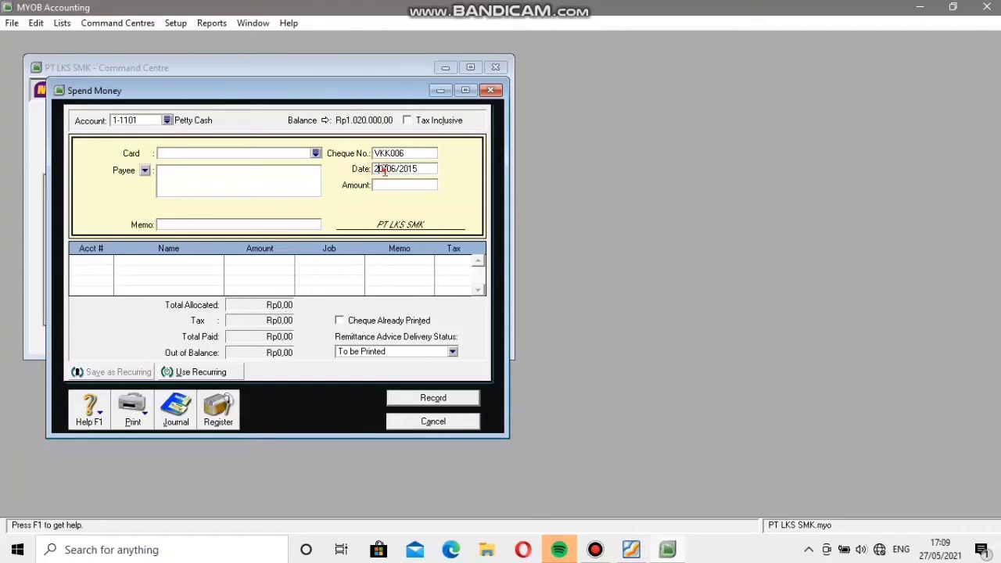
key(Delete)
text(1)
click(384, 186)
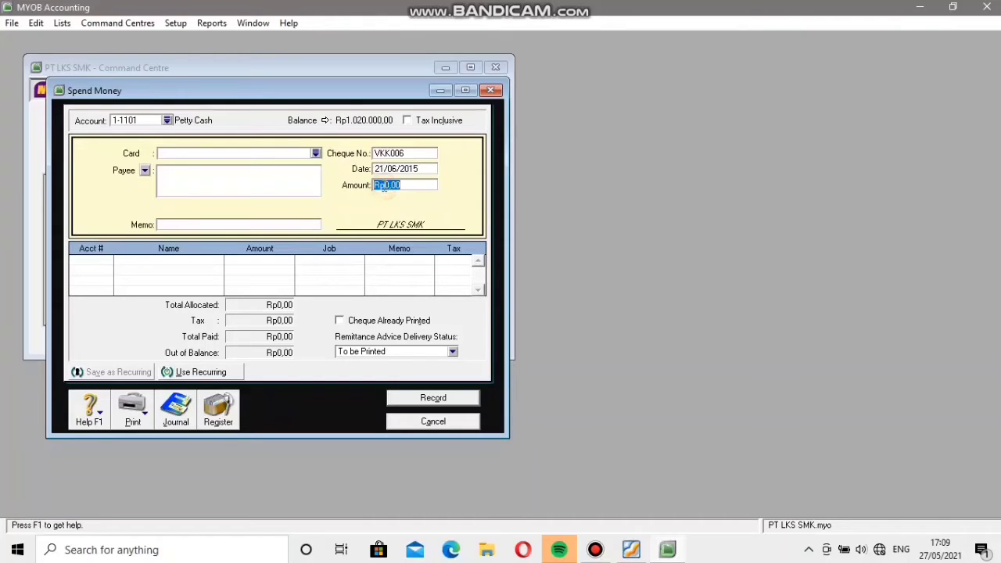
text(550.00)
Allocate the Rp550.000 to account 1-1113 Prepaid Income Tax (Article 25) and record the VKK006 payment, closing the form.
click(105, 264)
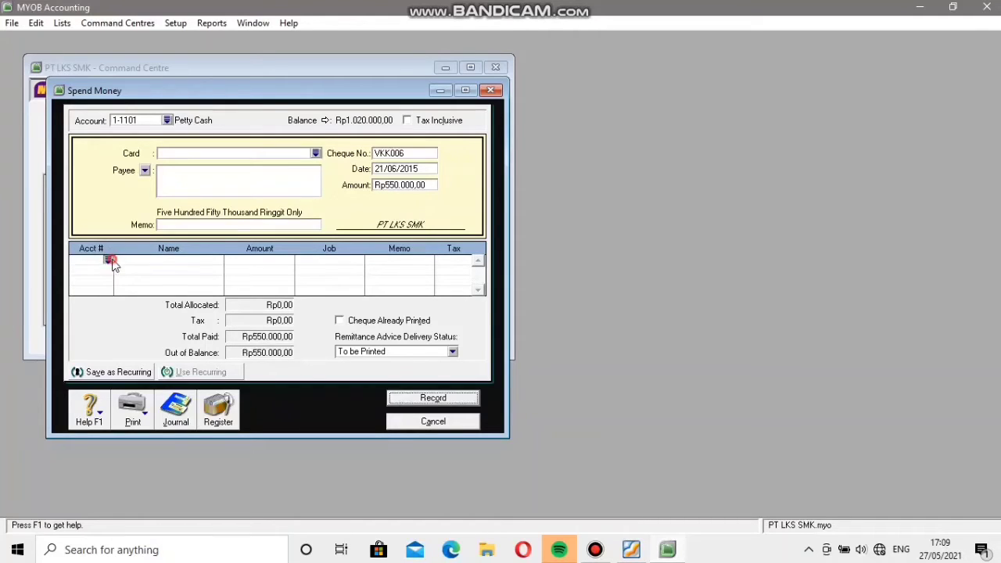
text(6)
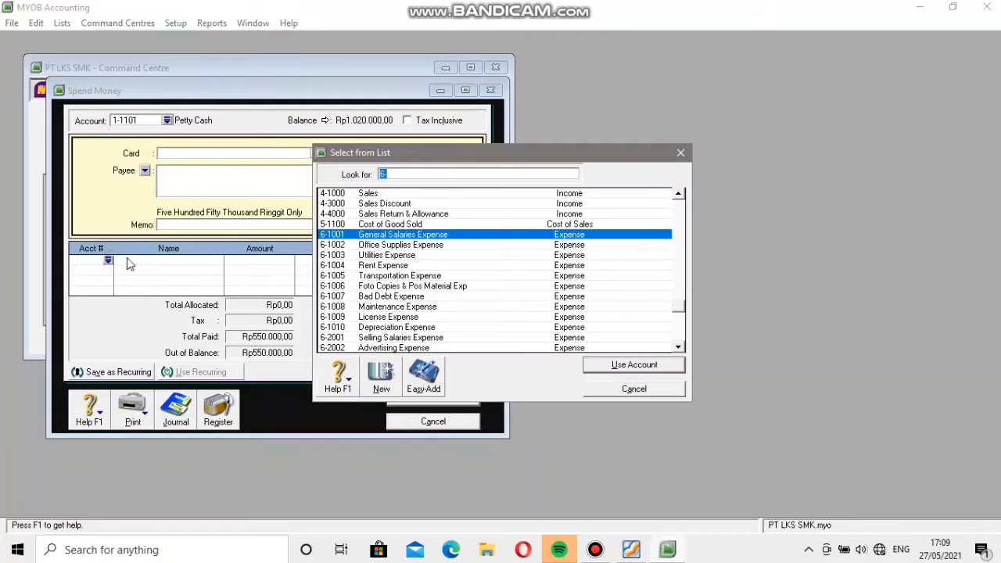
click(678, 349)
click(679, 349)
click(679, 349)
click(679, 349)
click(678, 349)
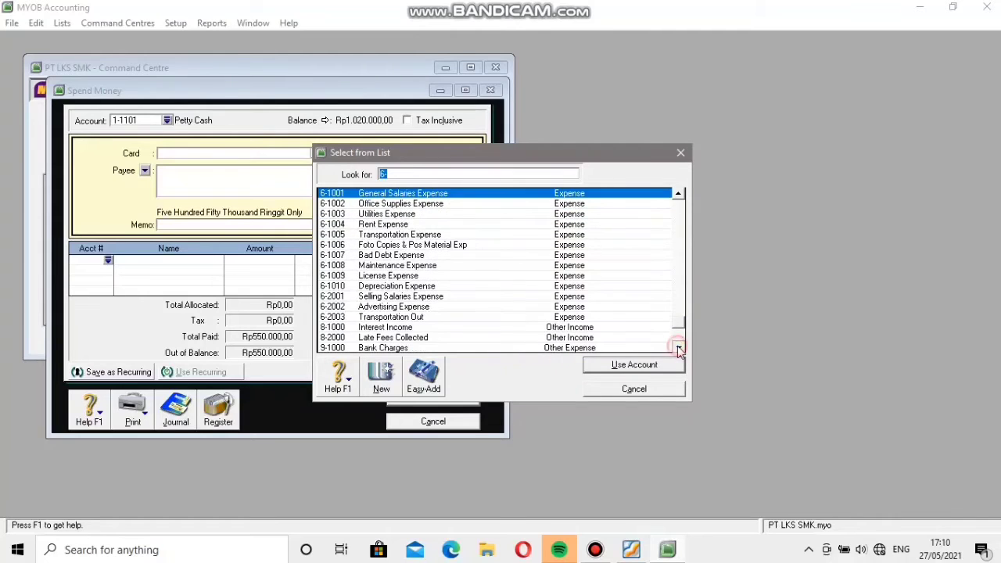
click(679, 349)
click(679, 349)
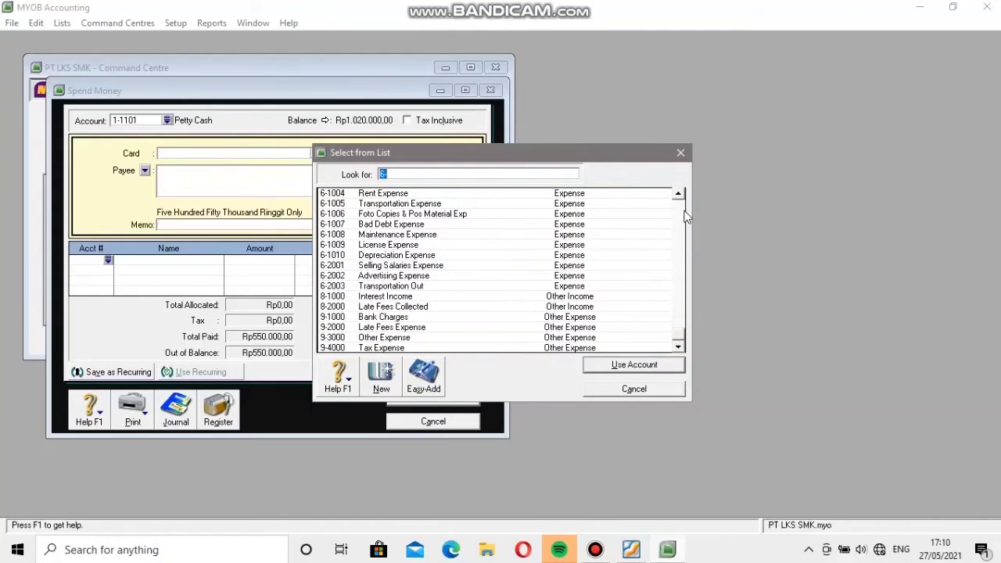
scroll(678, 221, up, 15)
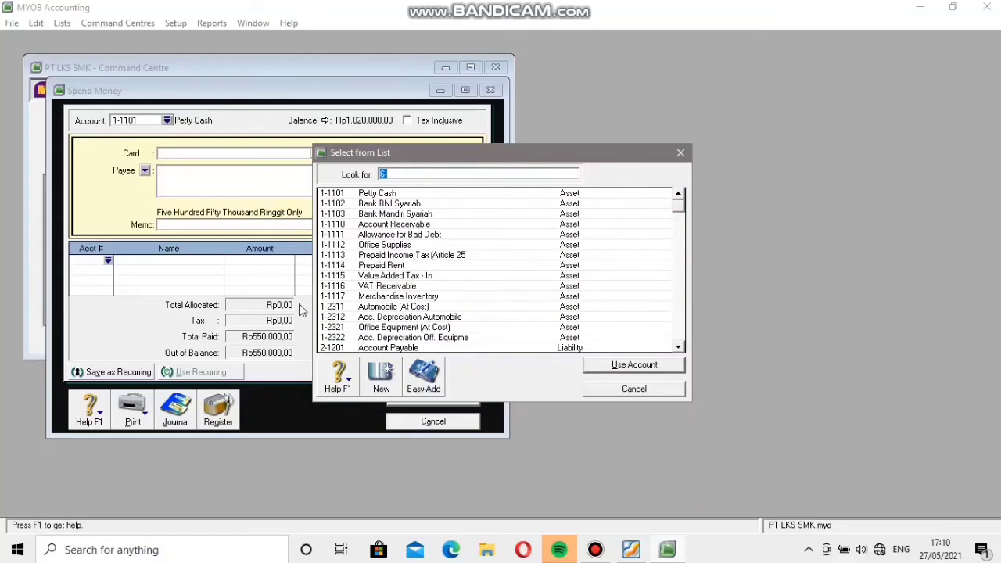
click(382, 255)
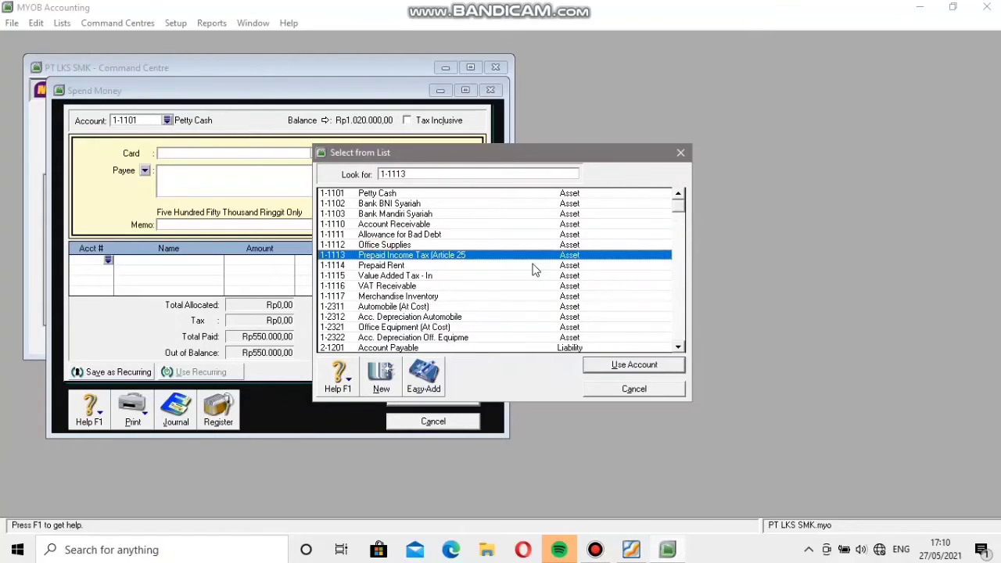
click(618, 365)
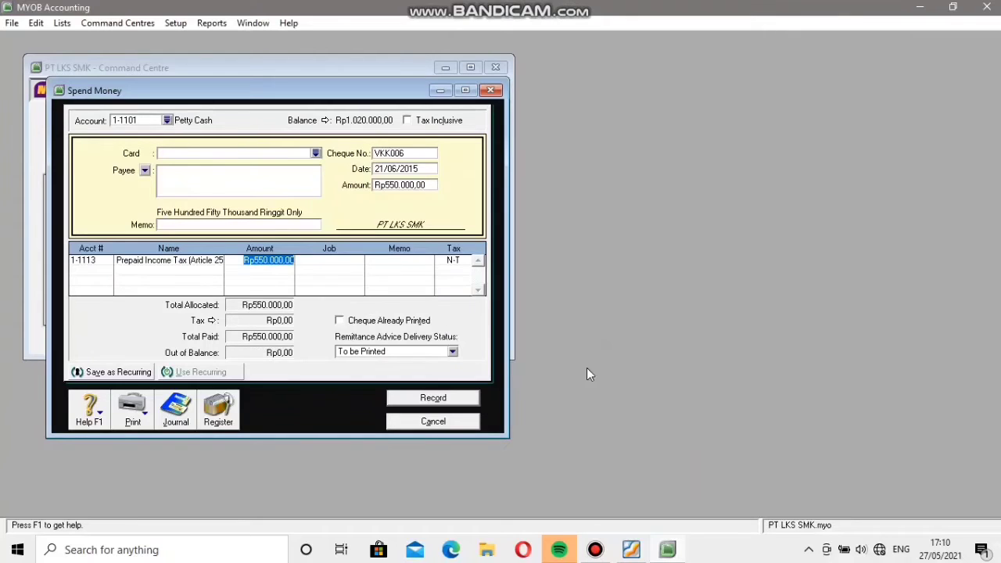
click(433, 398)
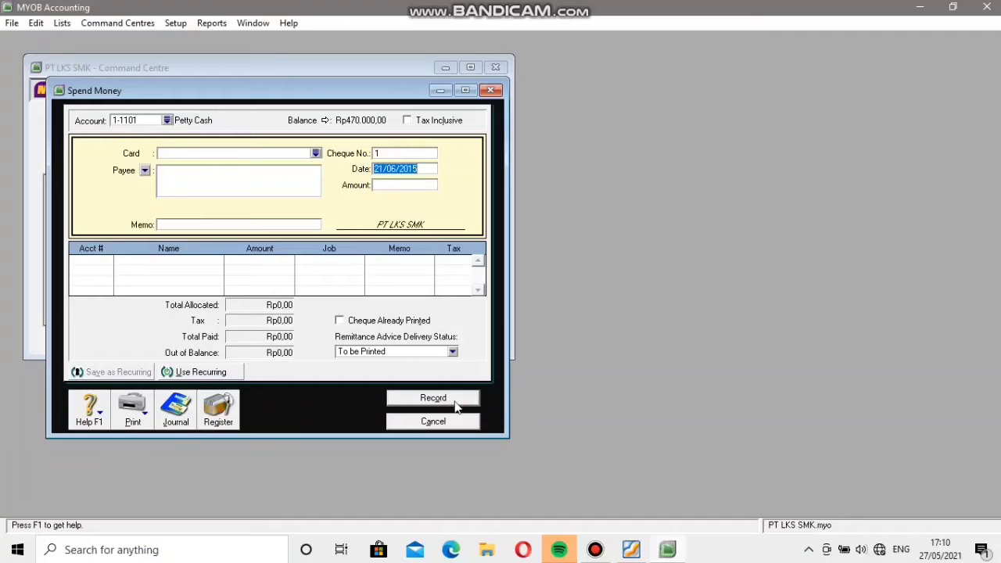
click(435, 420)
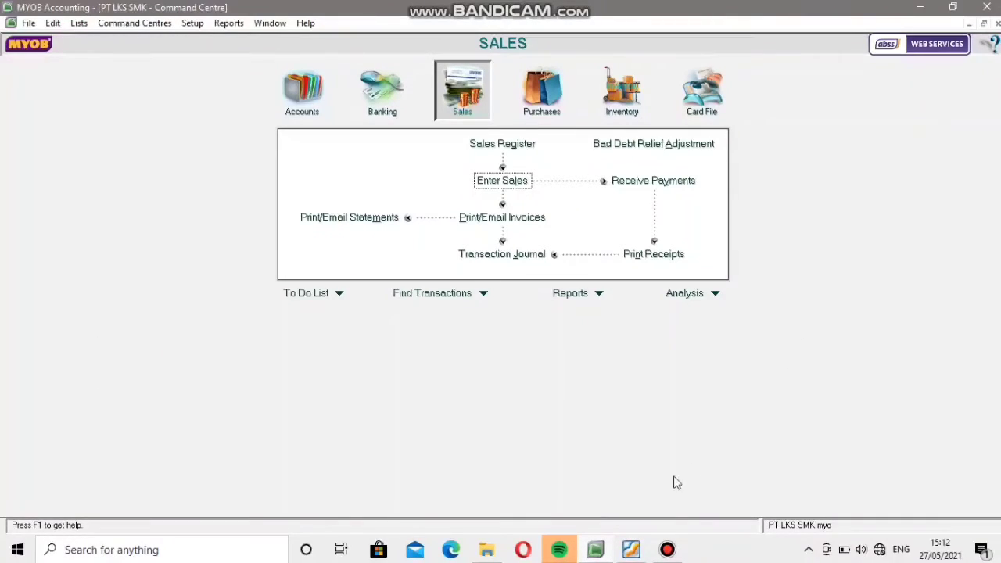
Consult petty cash voucher VKK 007 in Soal LKS MYOB.pdf in Foxit Reader and start a MYOB Spend Money transaction from 1-1101 Petty Cash.
click(631, 550)
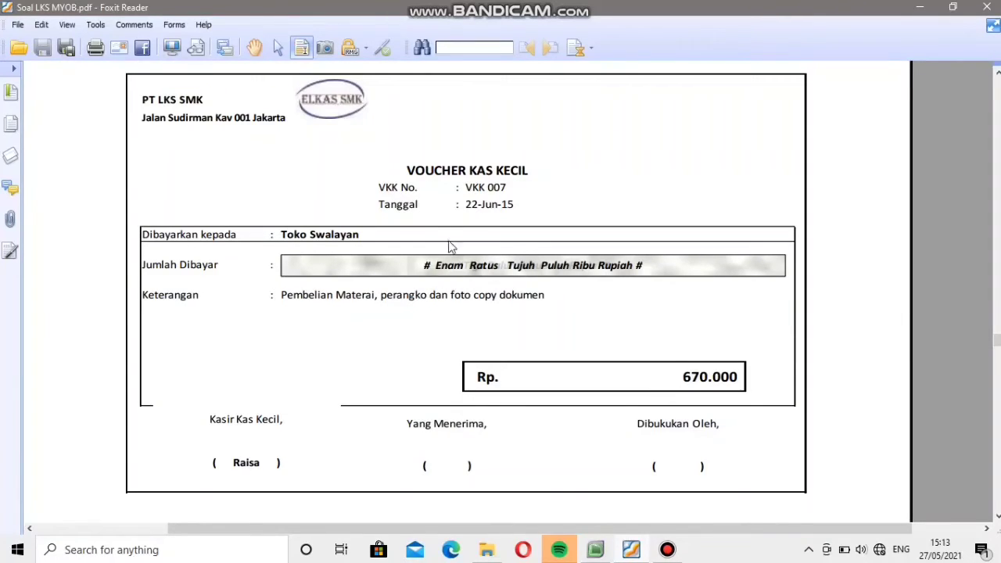
mouse_move(527, 509)
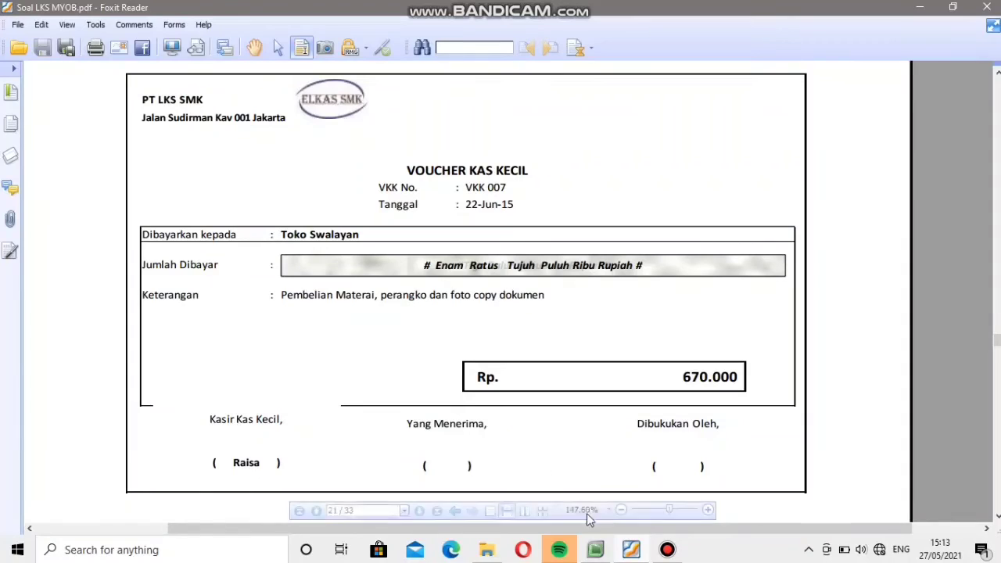
click(595, 550)
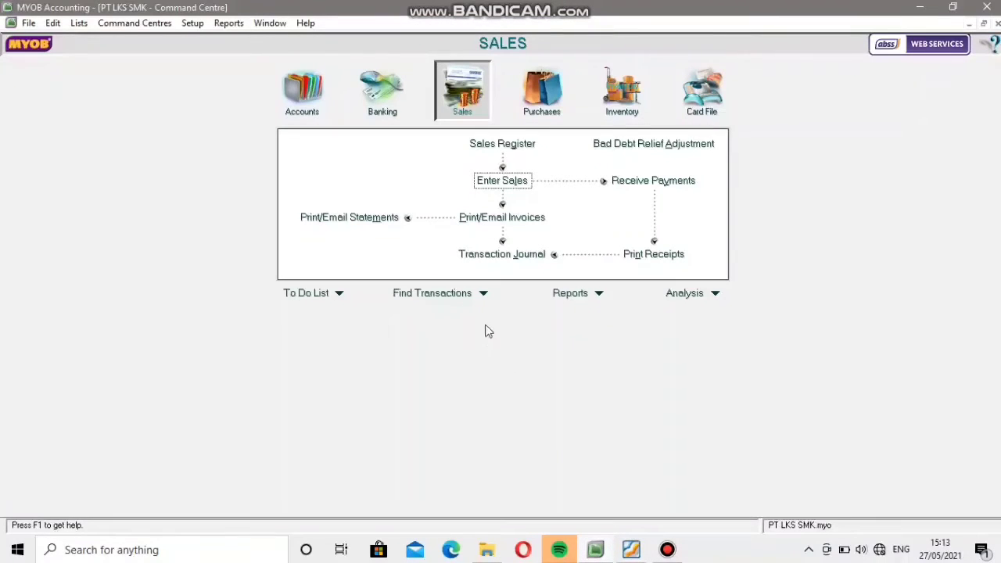
click(383, 104)
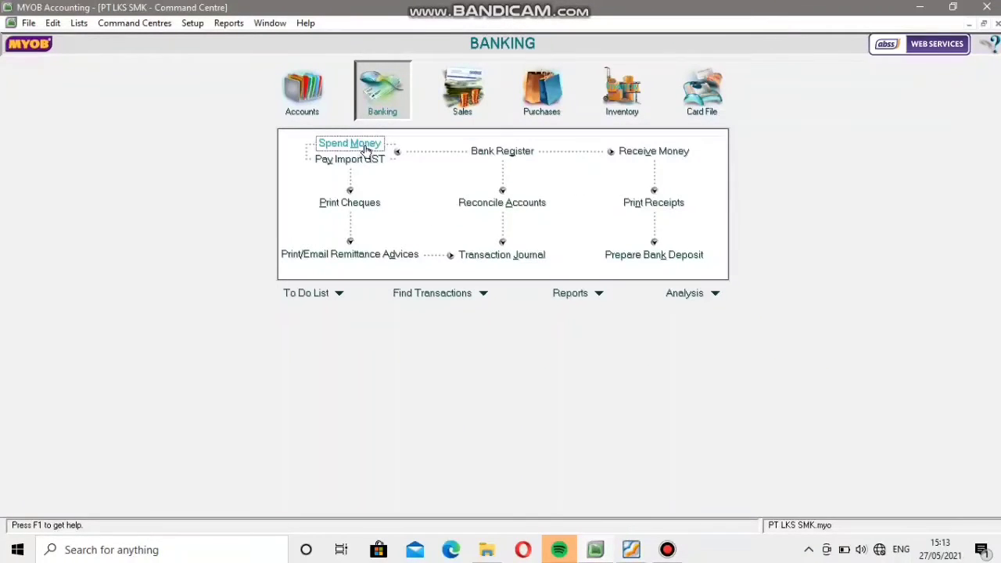
click(366, 149)
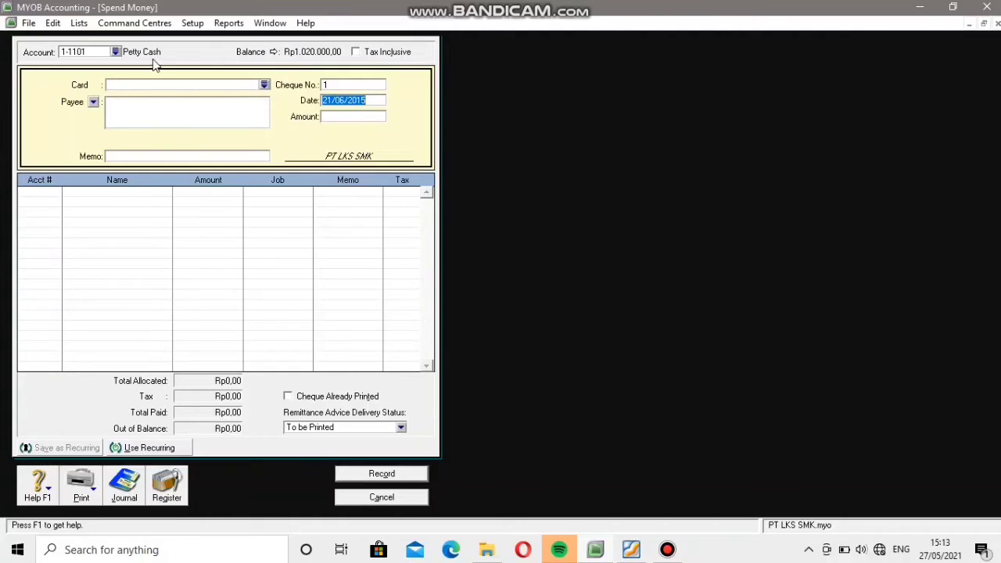
click(116, 52)
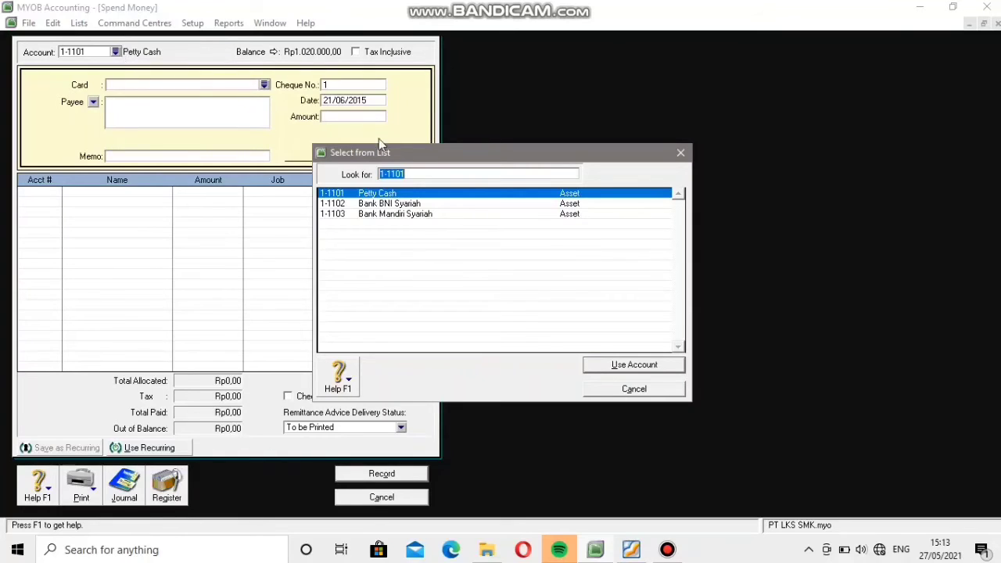
click(434, 193)
click(655, 366)
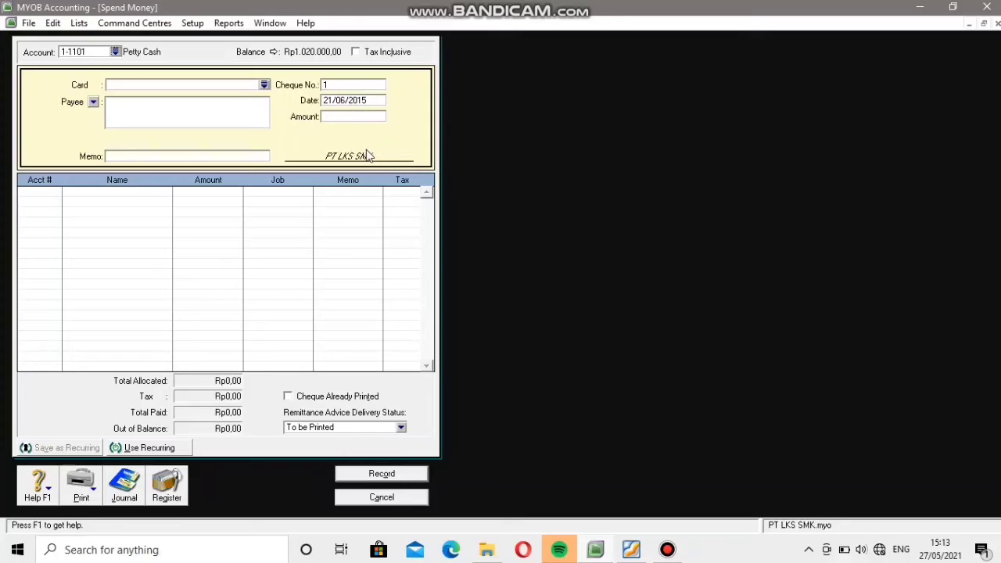
Check the voucher number in the PDF and set the payment's cheque number to VKK007.
click(632, 550)
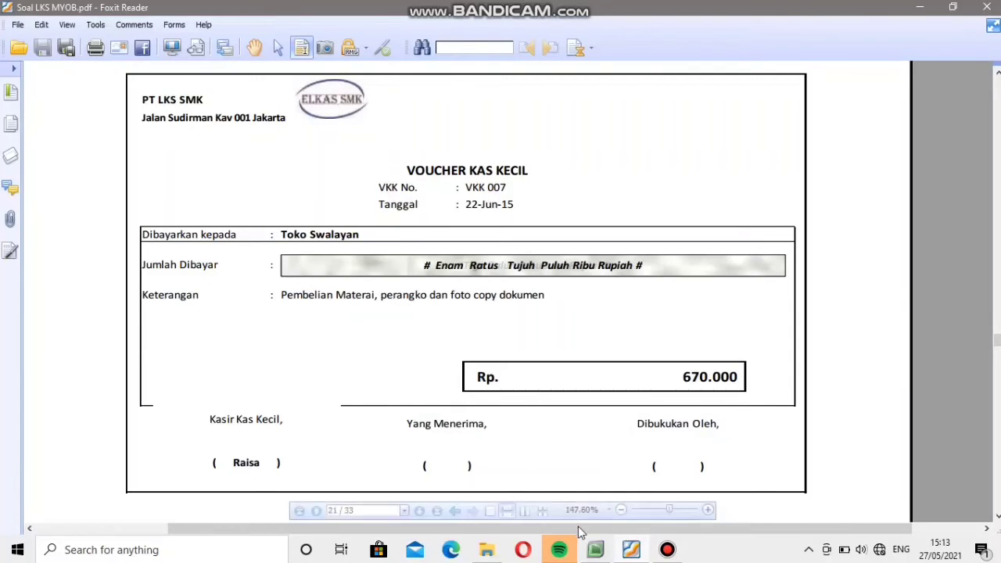
click(597, 549)
click(370, 85)
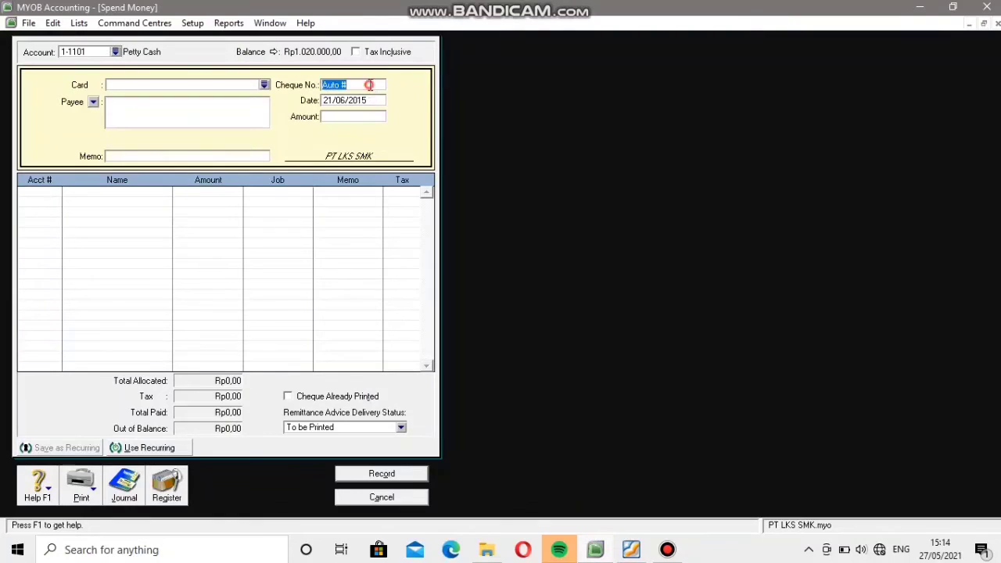
key(Caps_Lock)
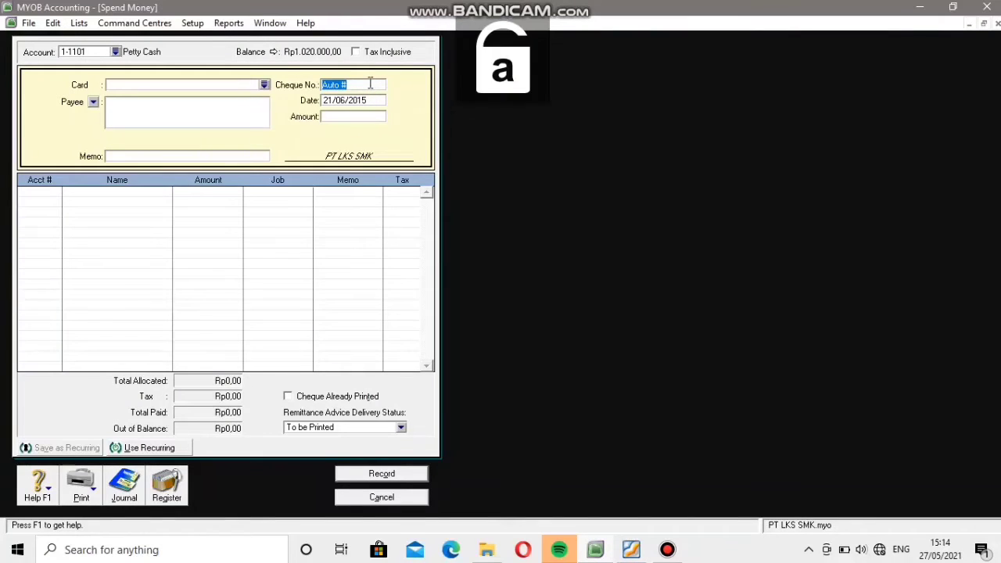
text(V)
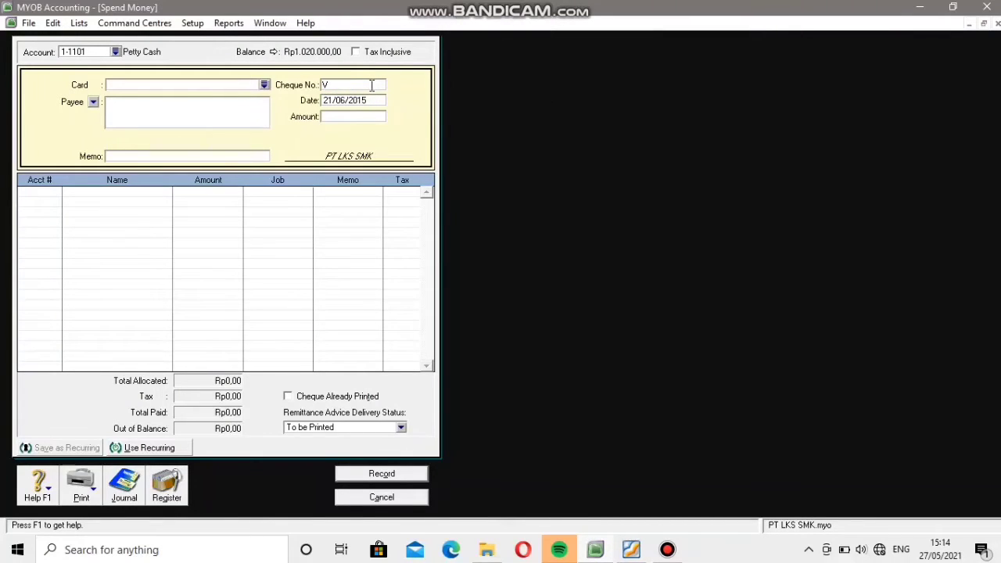
text(KK007)
Set the VKK007 payment's date to 22/06/2015, checking it against the voucher in the PDF.
click(368, 103)
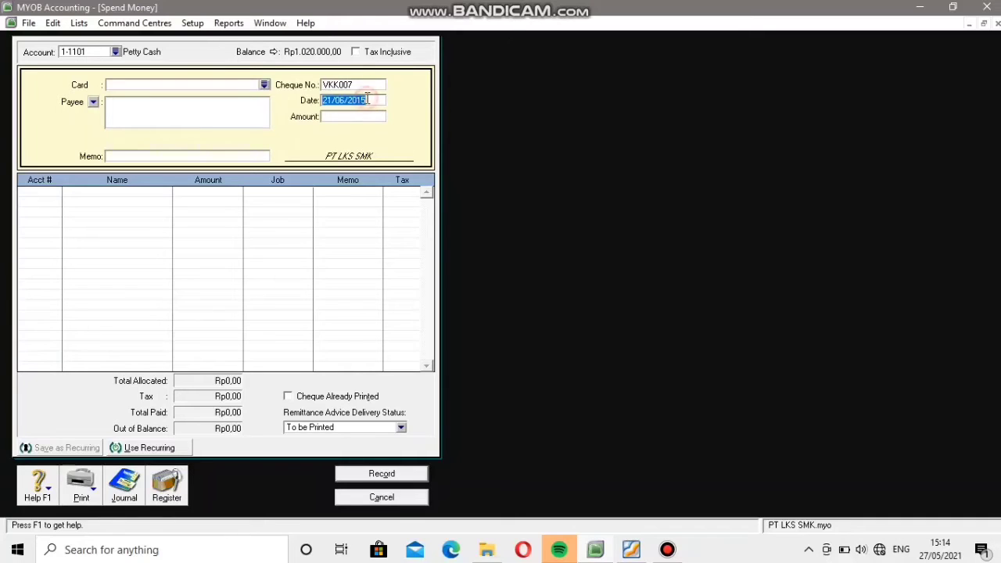
click(590, 550)
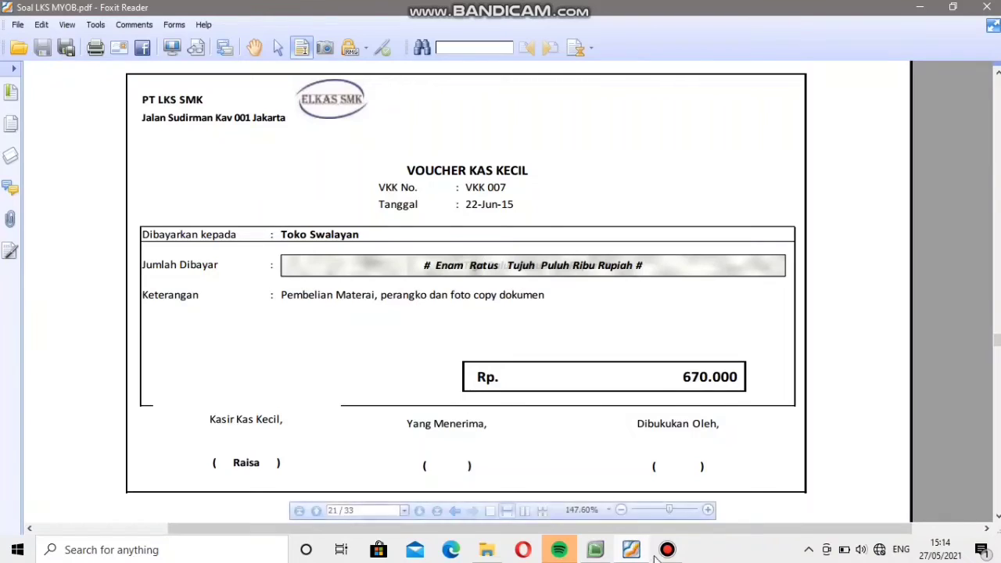
click(631, 550)
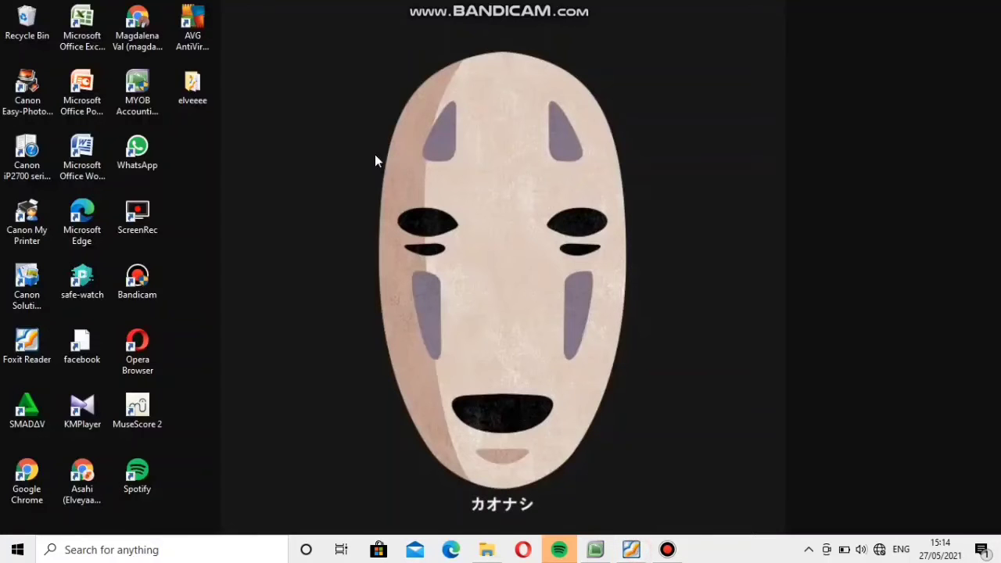
click(595, 550)
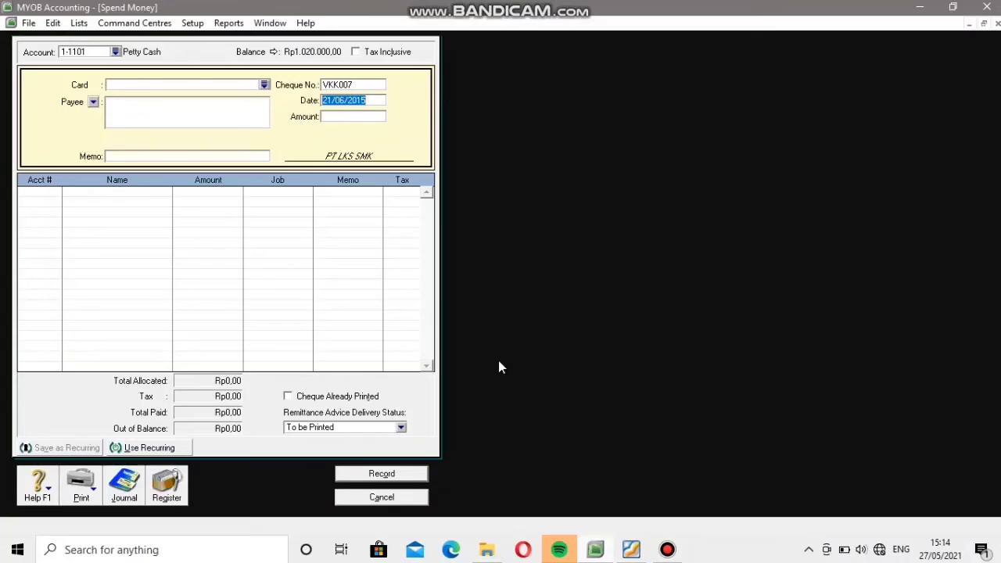
click(337, 101)
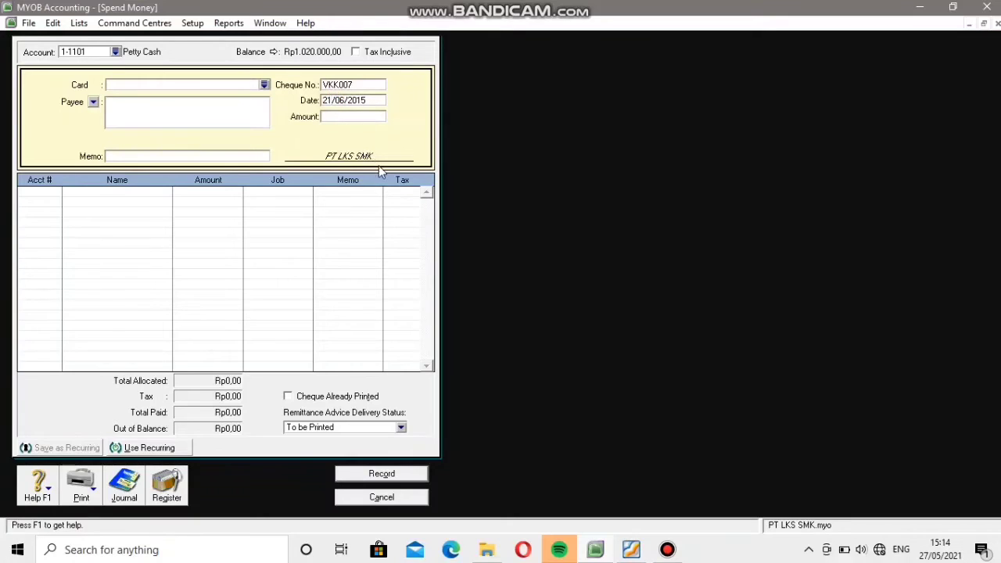
key(BackSpace)
text(2)
key(Right)
key(BackSpace)
text(8)
click(632, 554)
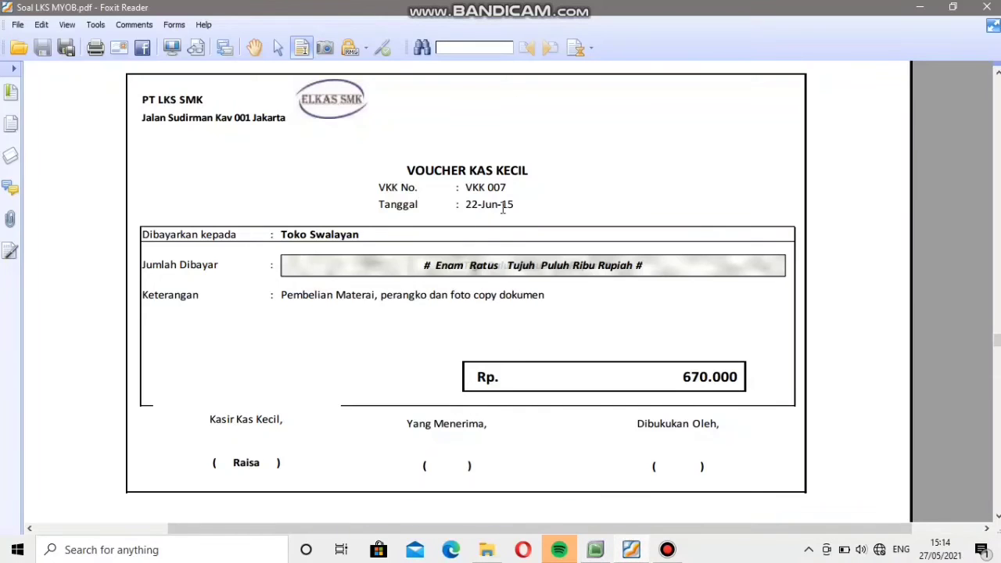
click(632, 554)
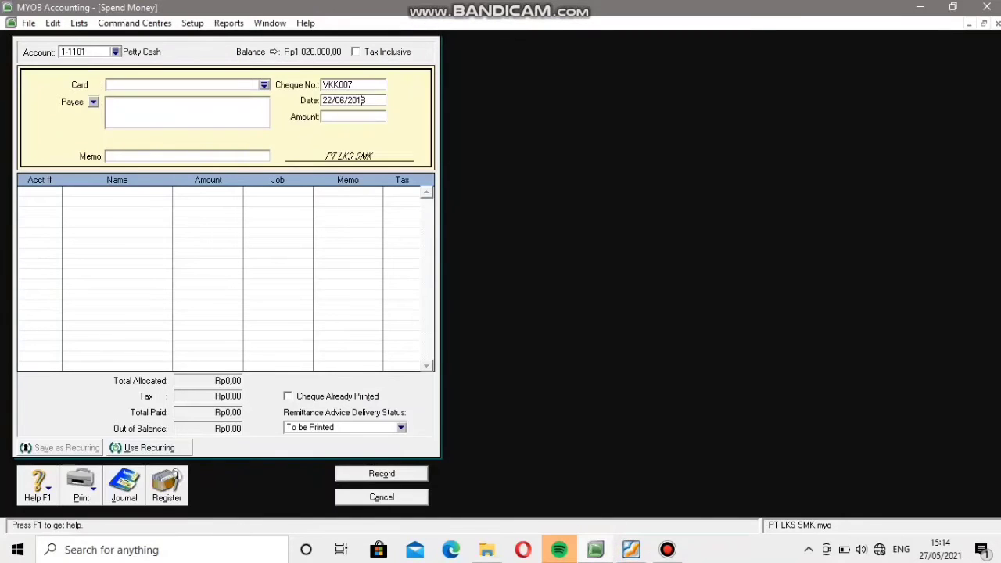
click(368, 100)
key(BackSpace)
text(5)
Set the VKK007 payment's amount to Rp670.000 according to the voucher.
click(337, 118)
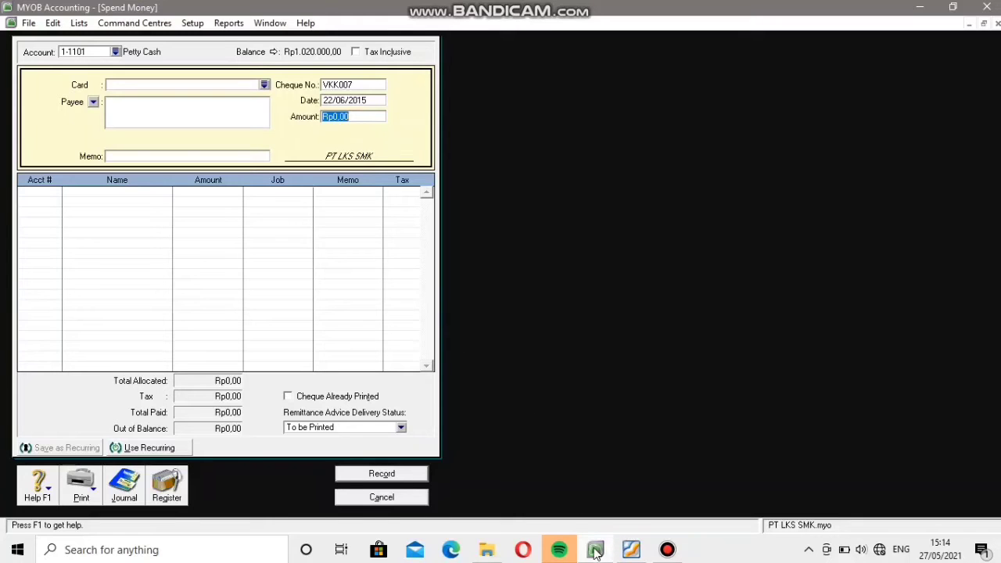
click(632, 549)
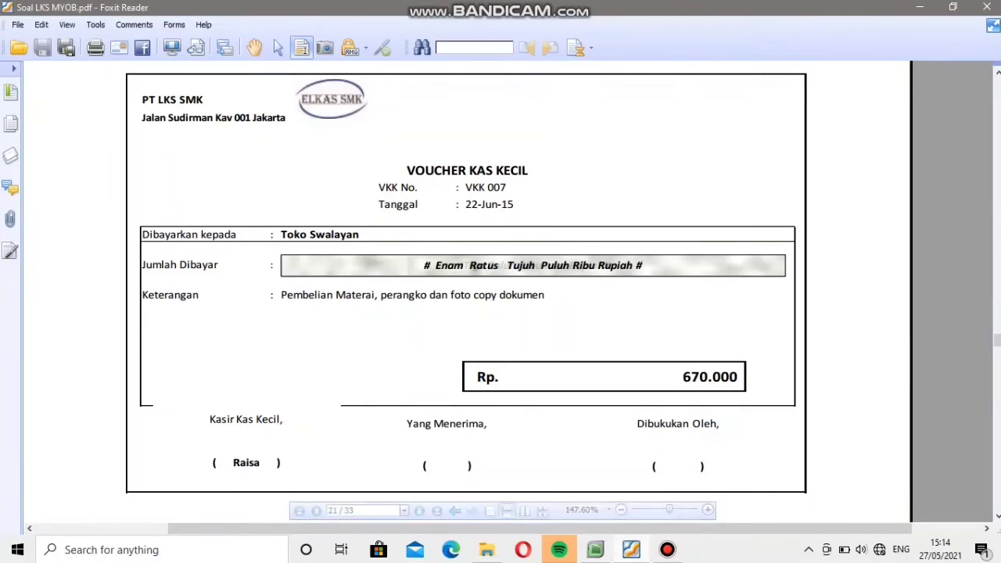
click(593, 549)
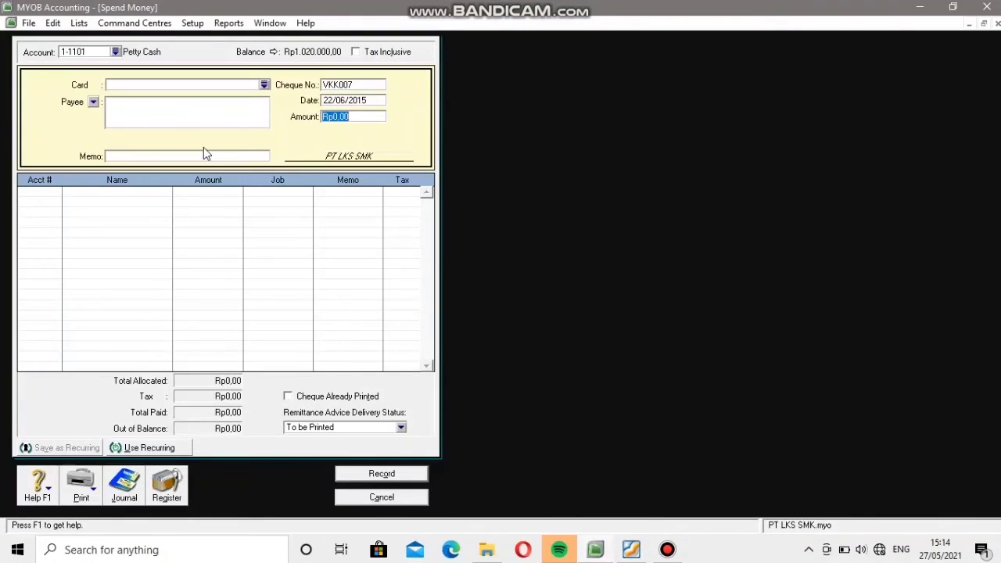
text(670000)
Copy the description "Pembelian Materai, perangko dan foto copy dokumen" from the voucher in the PDF into the VKK007 payment's memo in MYOB.
click(110, 159)
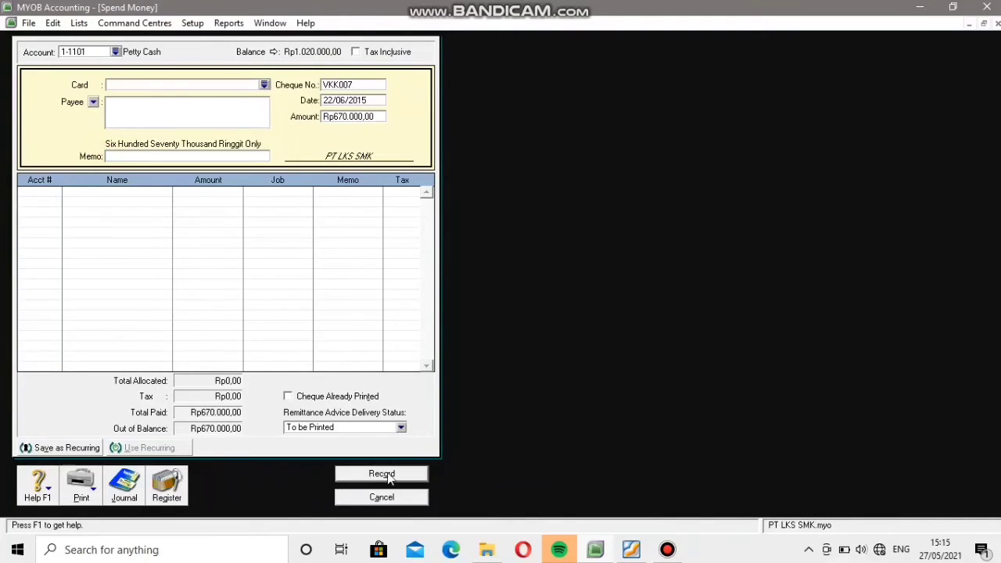
click(595, 550)
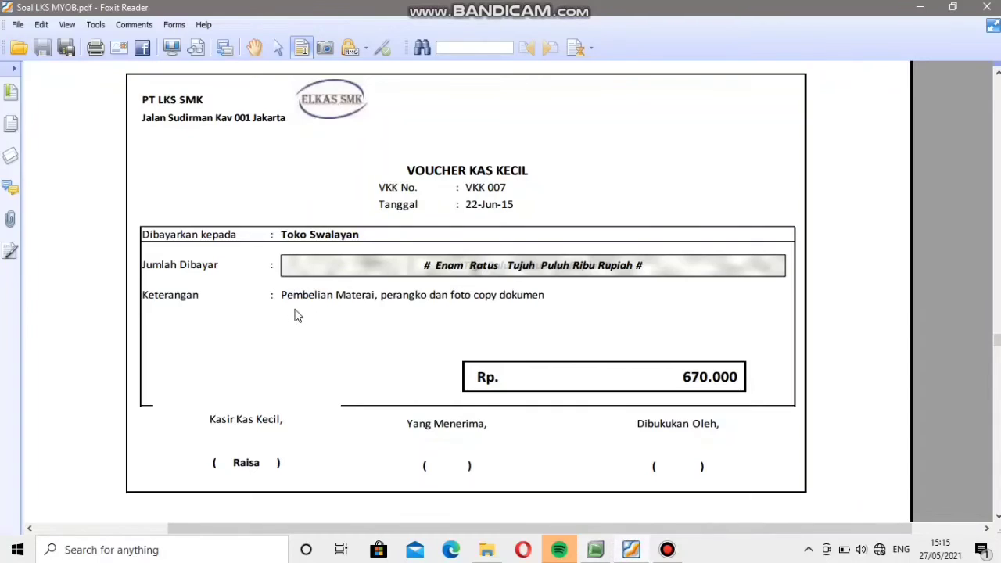
drag(281, 296, 509, 299)
right_click(509, 300)
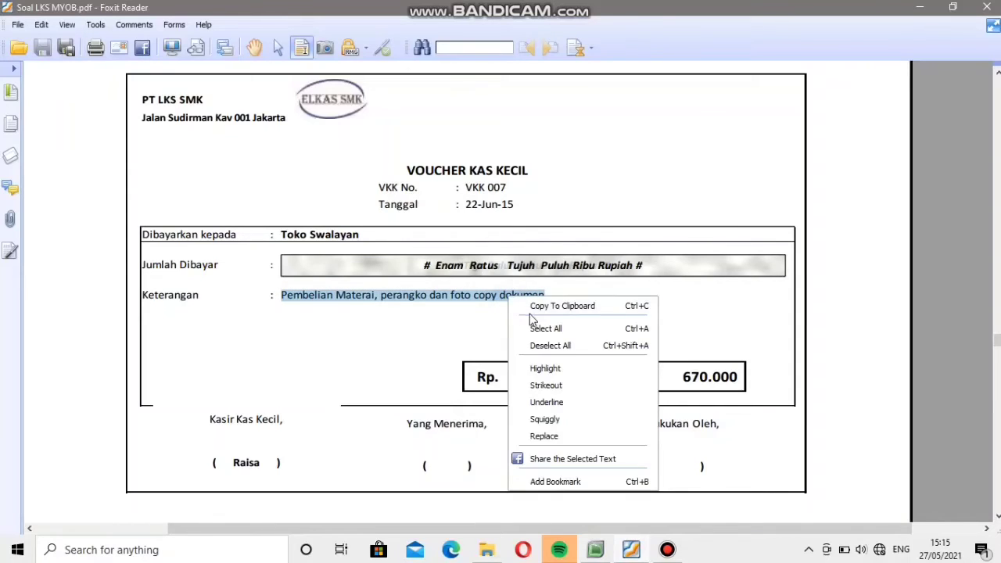
click(526, 305)
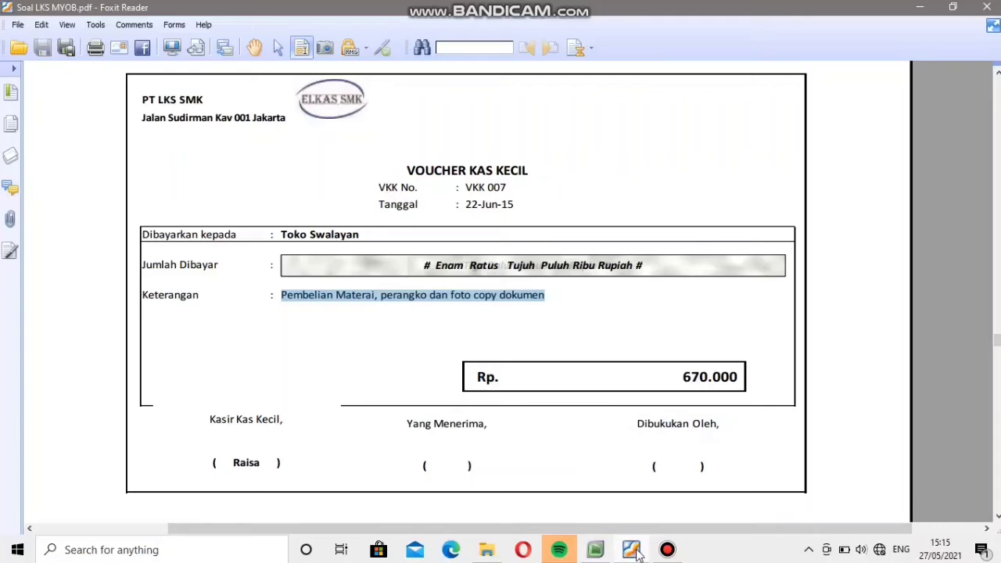
click(595, 550)
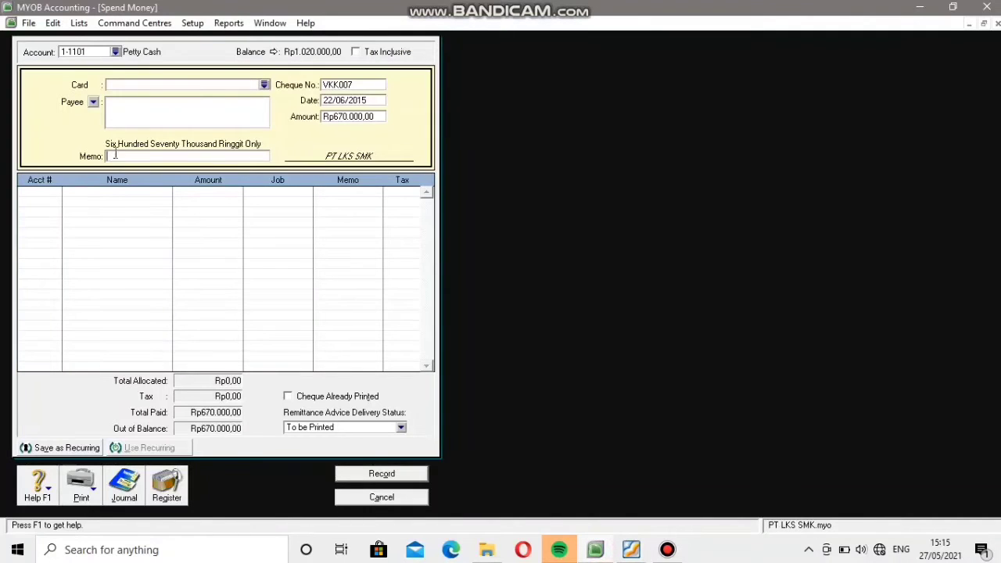
right_click(116, 156)
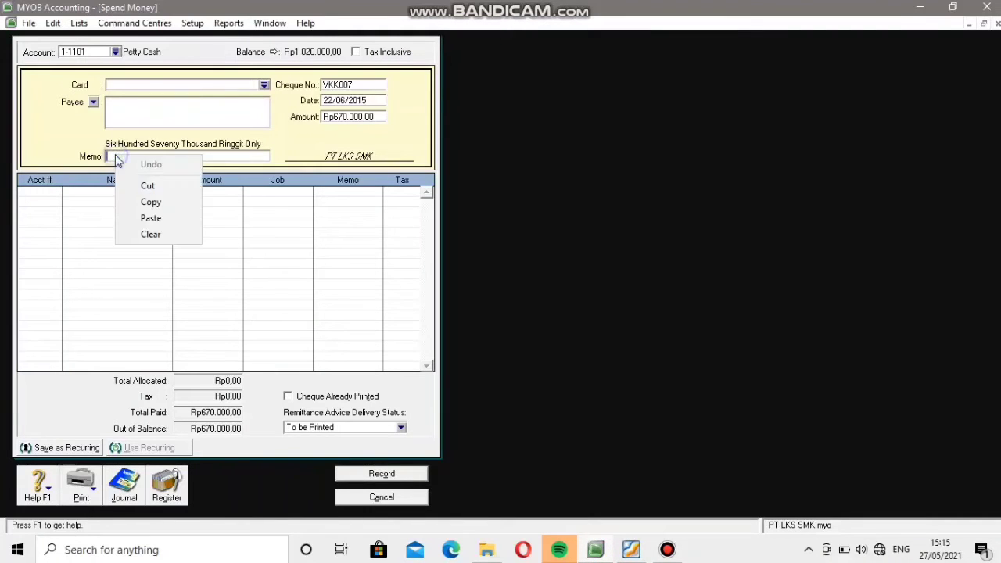
click(158, 219)
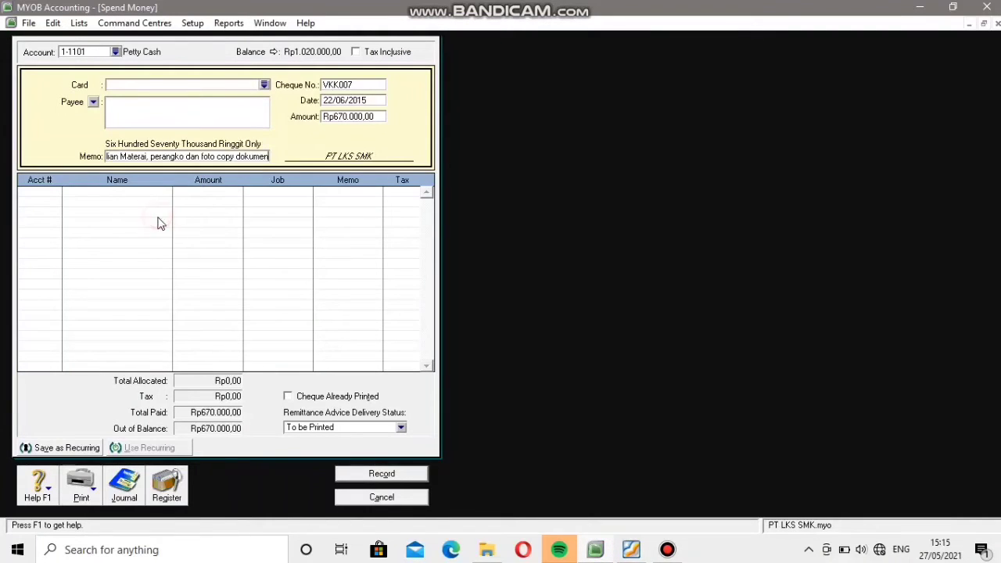
Allocate the VKK007 payment to account 6-1006 Foto Copies & Pos Material Exp, record it and close Spend Money.
click(45, 194)
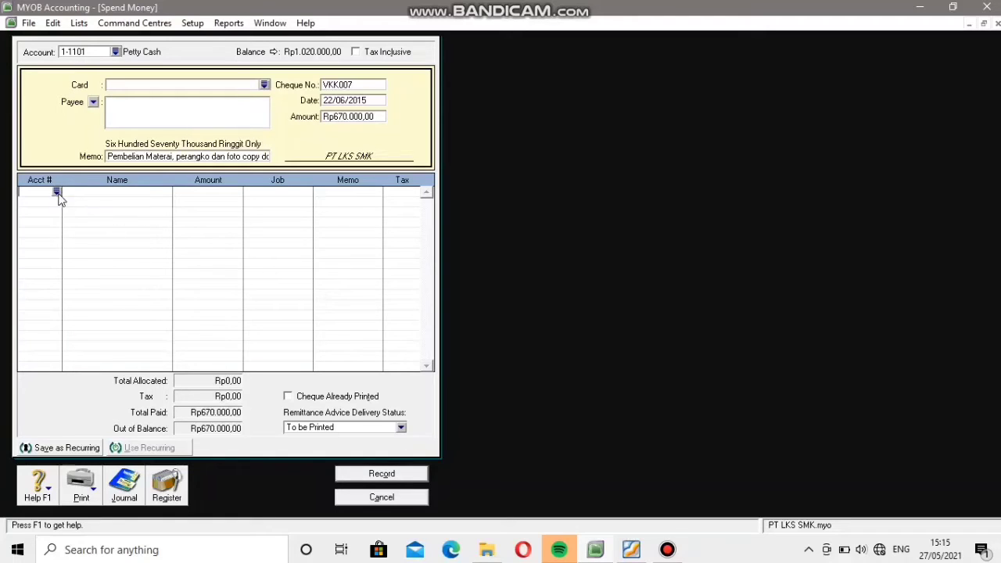
click(59, 195)
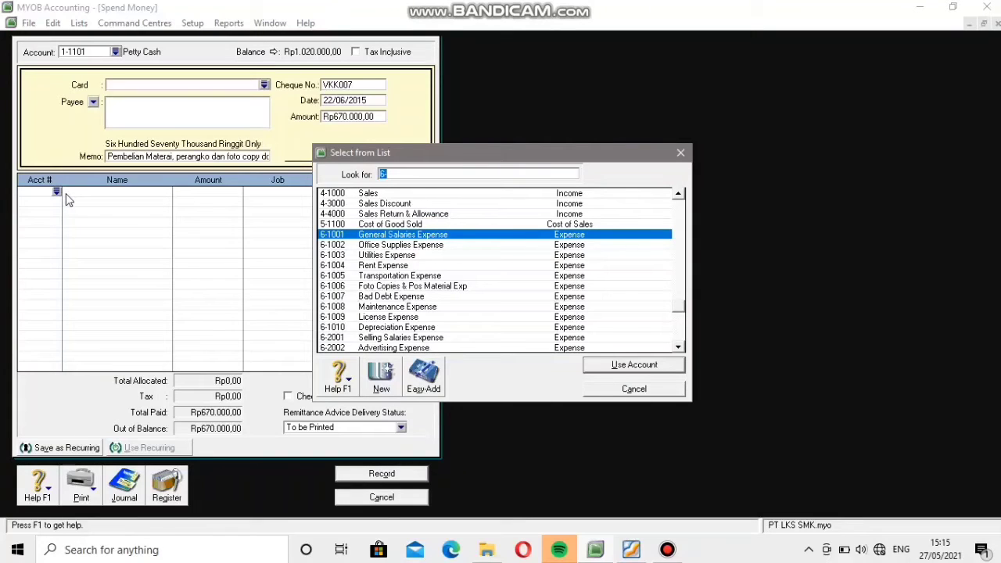
click(364, 287)
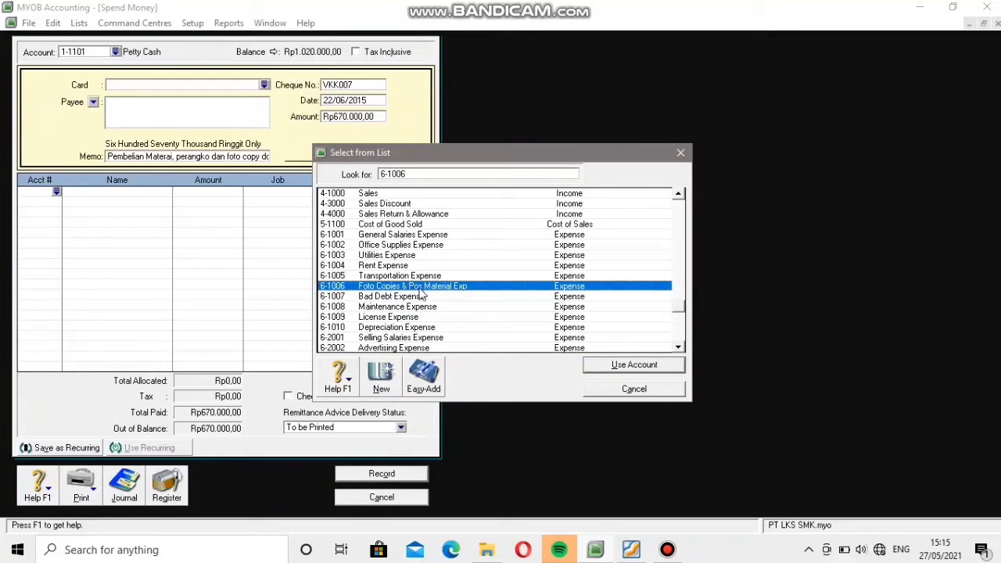
click(615, 366)
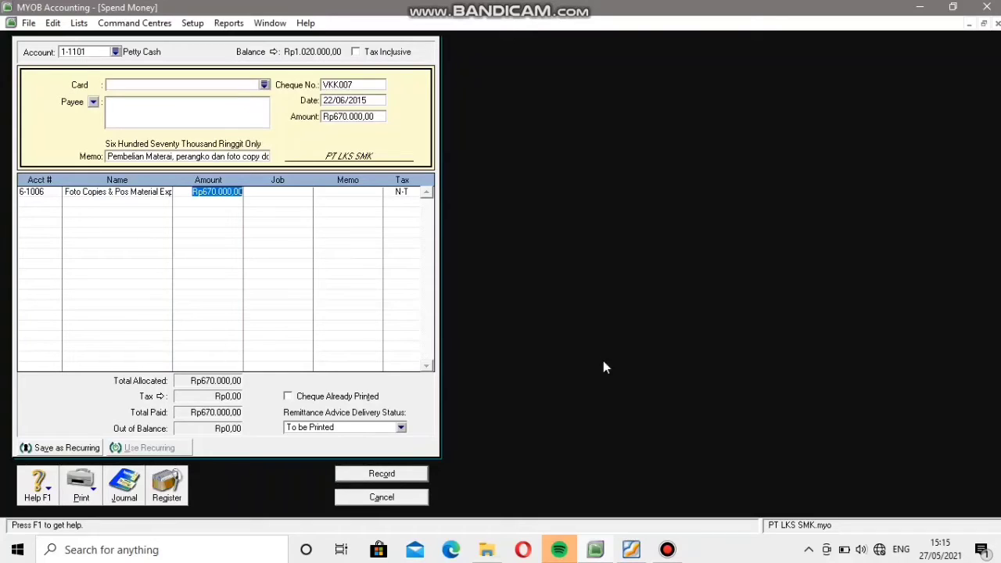
click(405, 475)
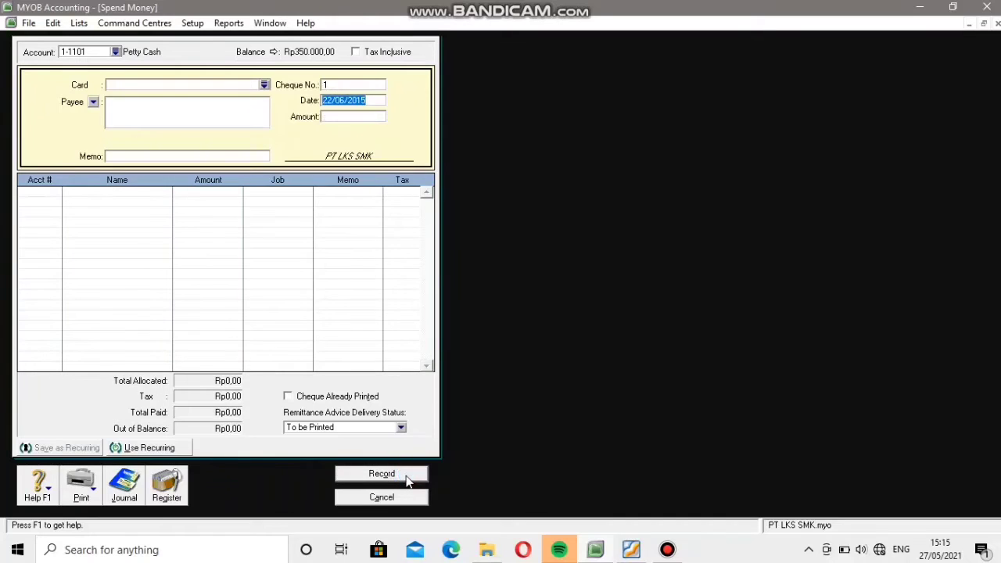
click(382, 497)
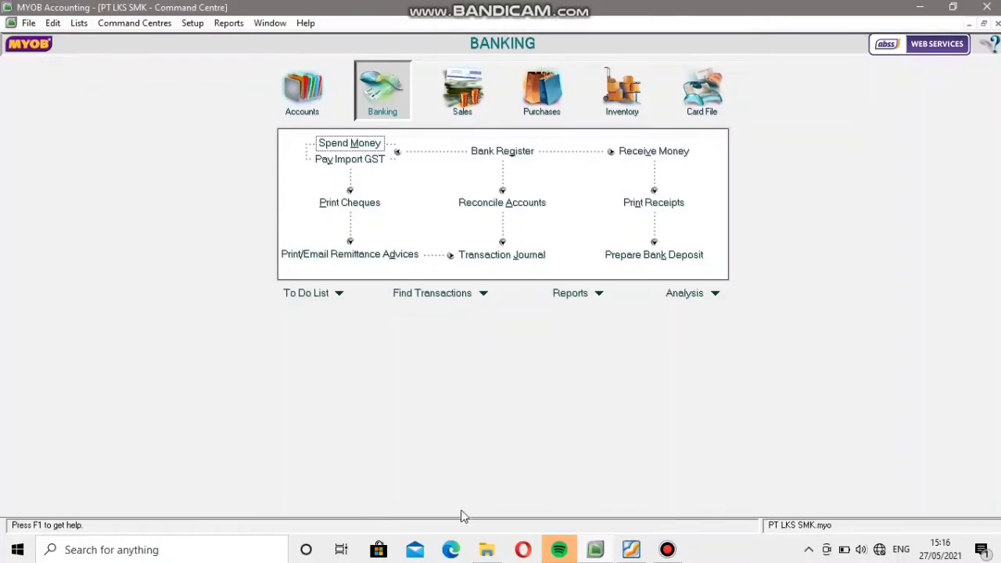
Consult the PT Bali sales invoice after voucher VKK 007 in the PDF and start a MYOB item sale for customer PT. Bali.
click(630, 550)
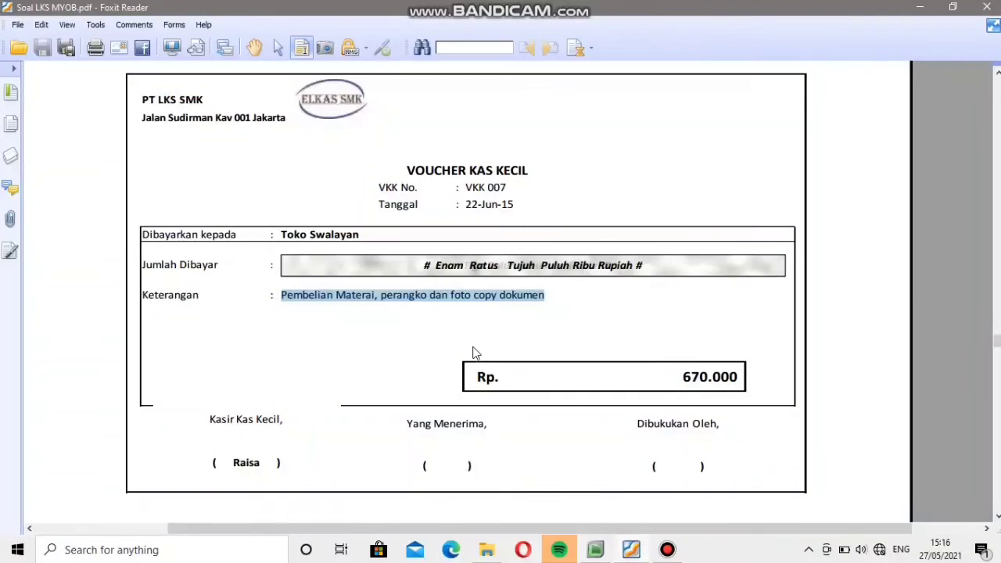
scroll(474, 352, down, 10)
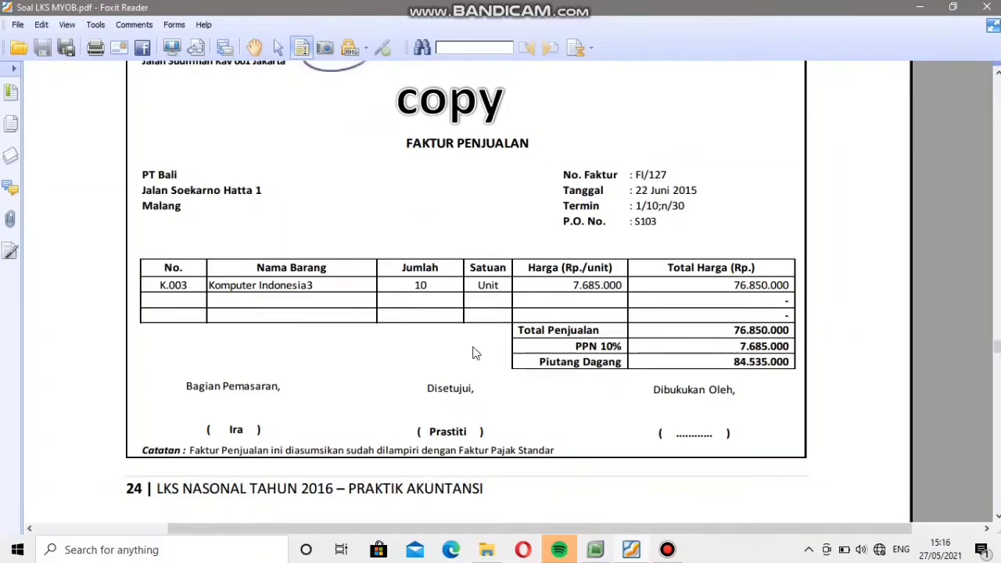
mouse_move(542, 5)
click(598, 553)
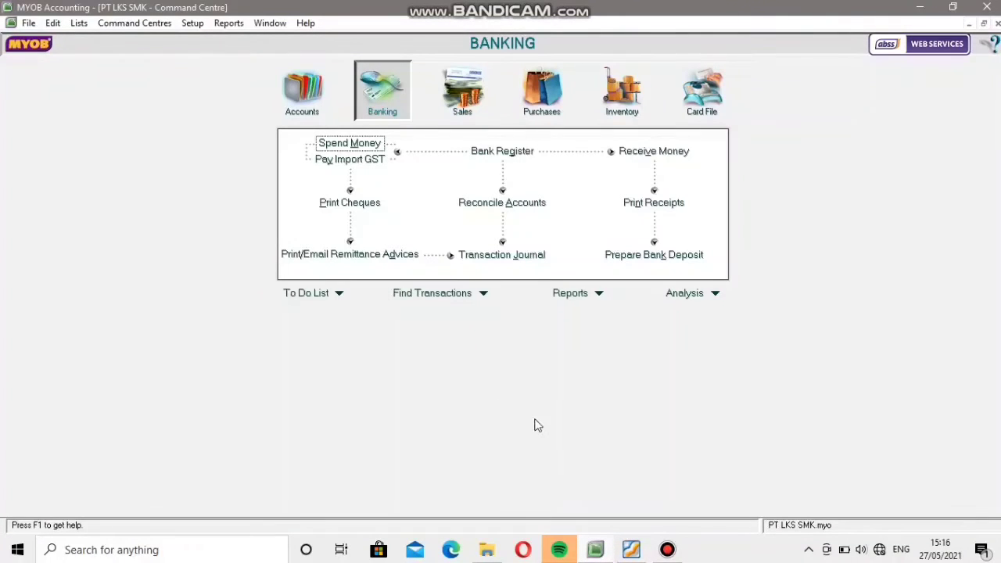
click(460, 94)
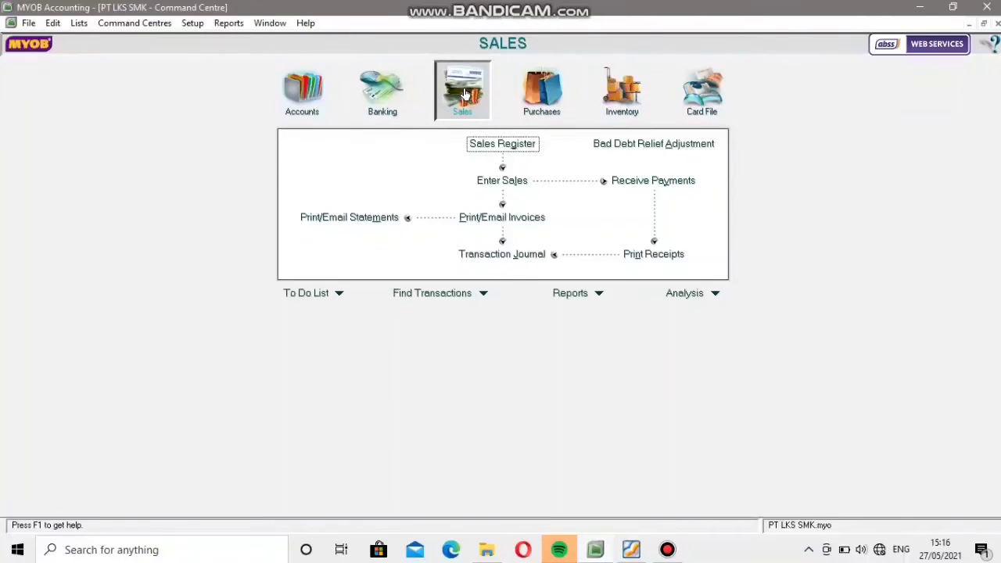
click(505, 185)
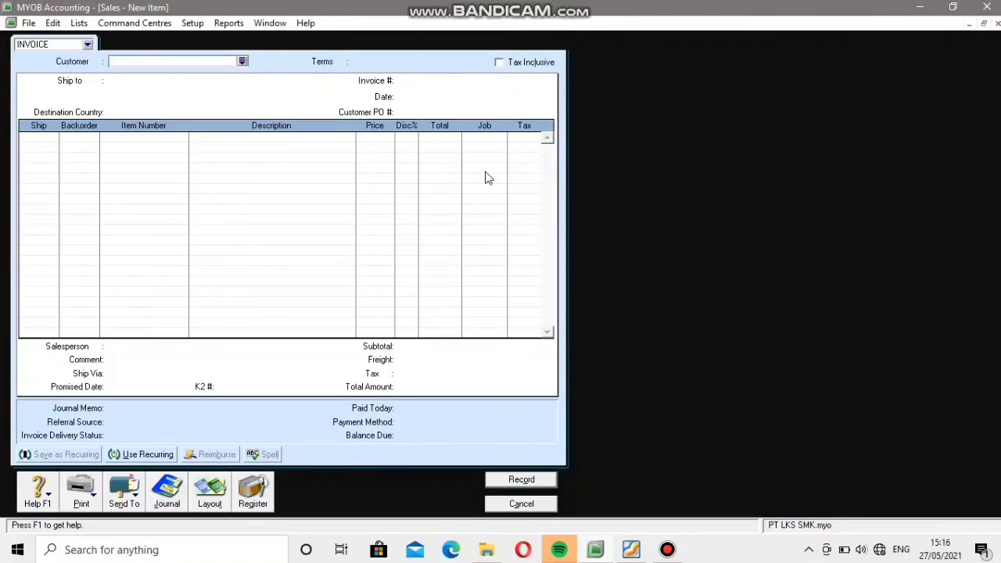
click(242, 61)
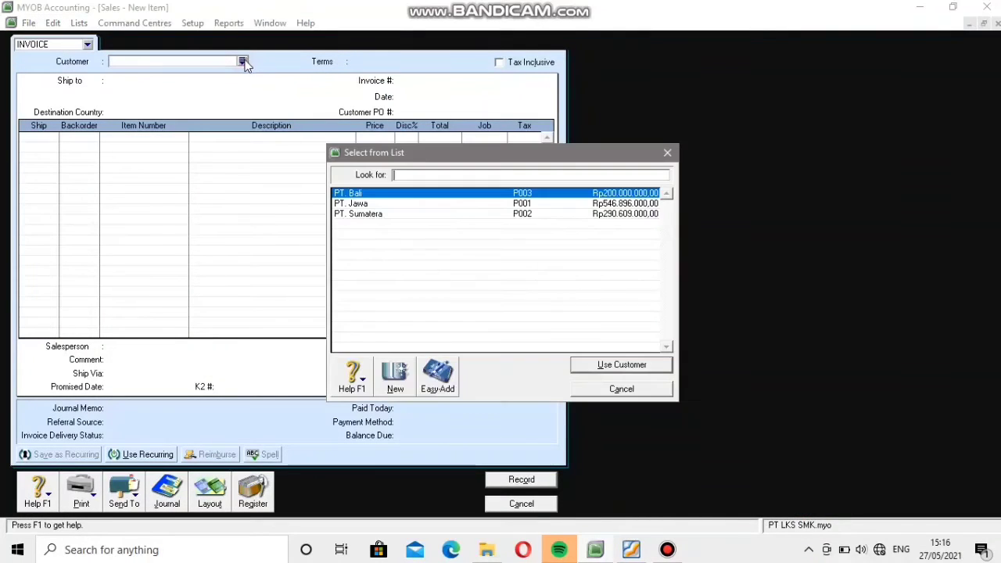
click(412, 194)
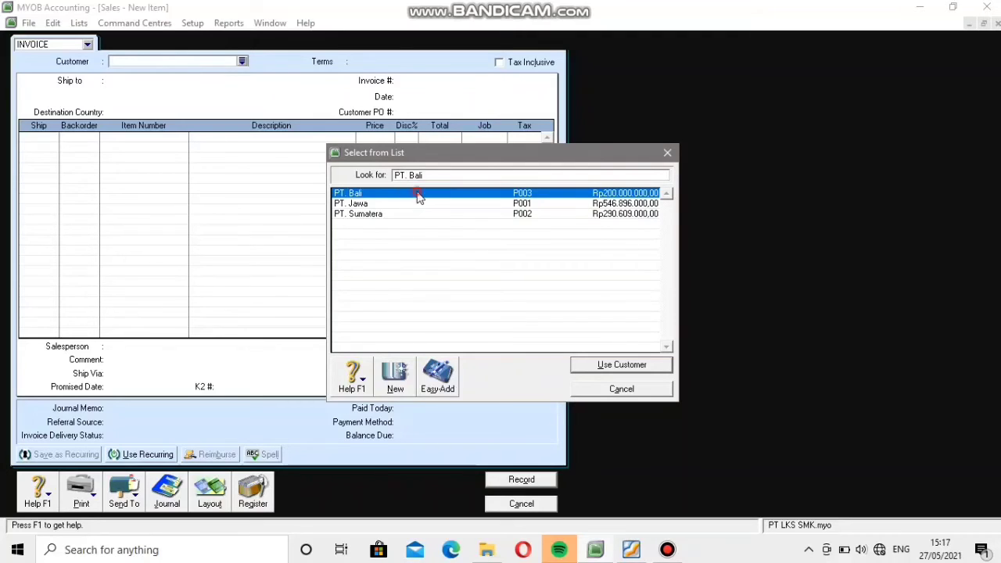
click(646, 366)
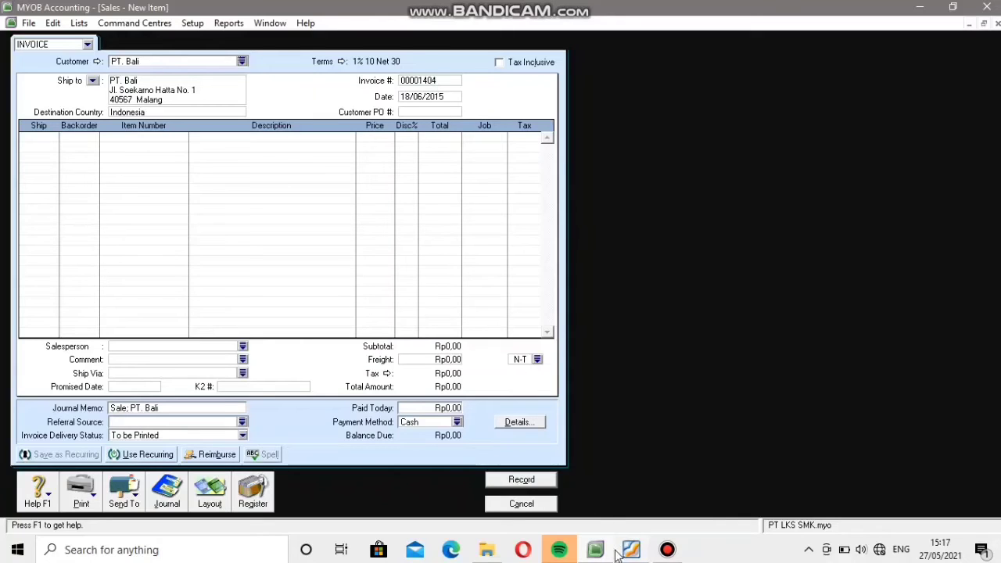
Check the sales invoice in the PDF and set the sale's invoice number to F1/127 and its date to 22/06/2015.
mouse_move(623, 554)
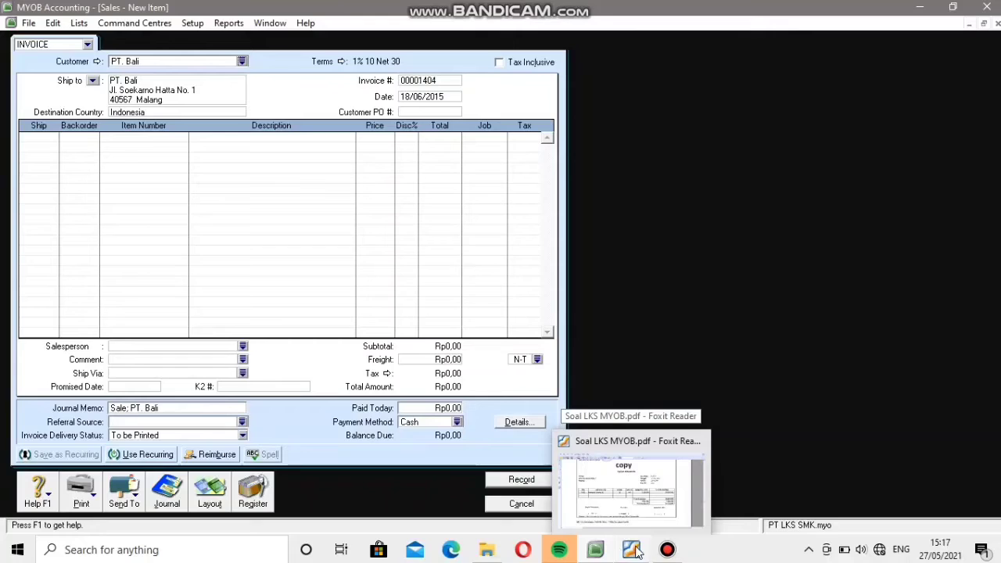
click(632, 549)
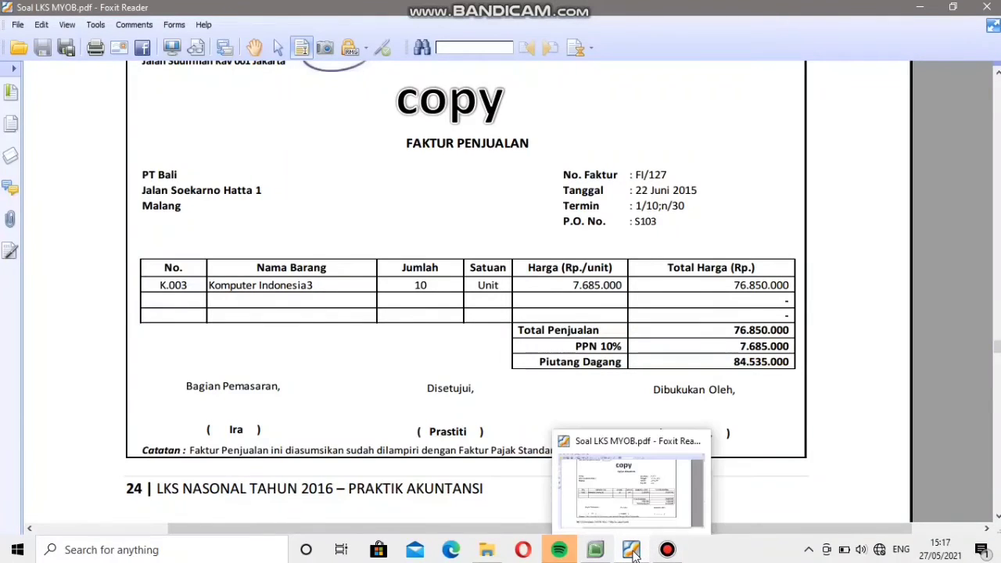
click(602, 550)
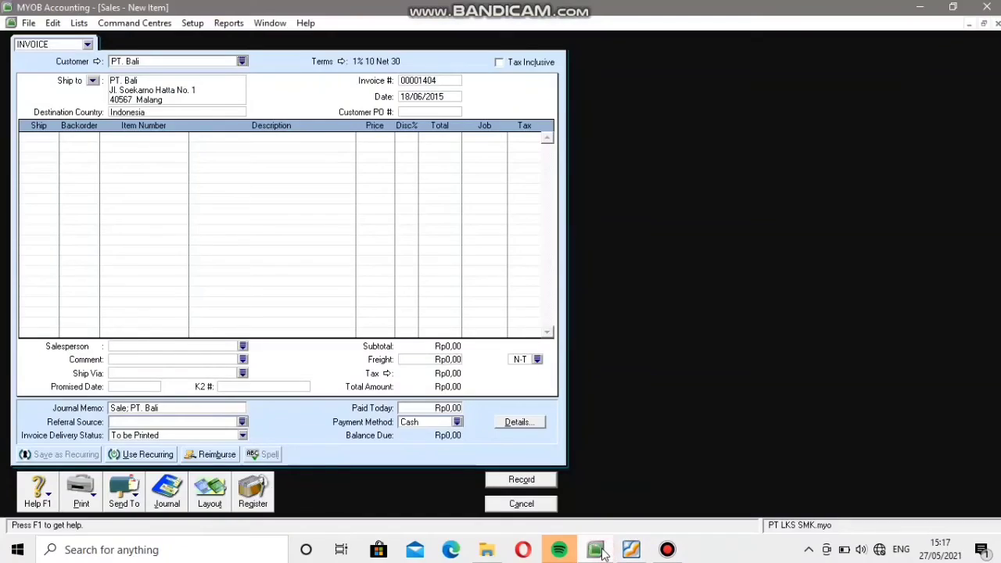
click(420, 81)
text(F1)
text(/127)
click(410, 97)
click(410, 96)
key(BackSpace)
key(BackSpace)
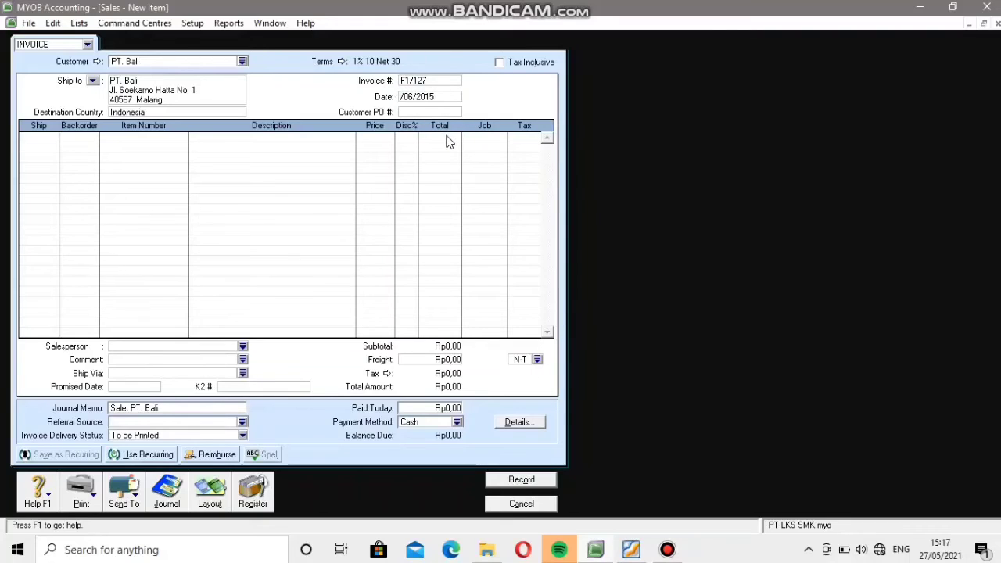
text(22)
Look up the purchase order number in the PDF invoice and set the sale's customer PO number to S103.
click(434, 111)
click(630, 550)
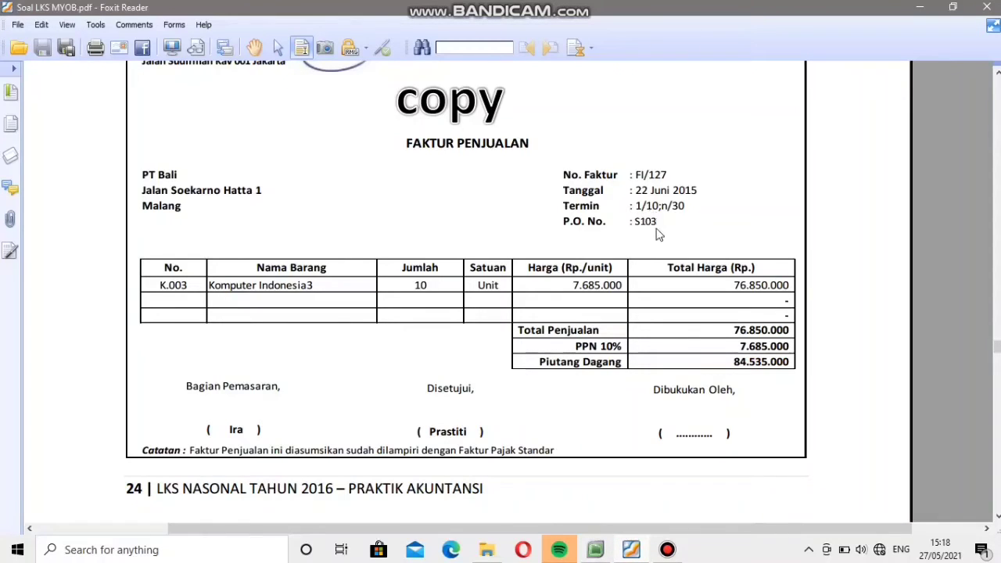
click(597, 551)
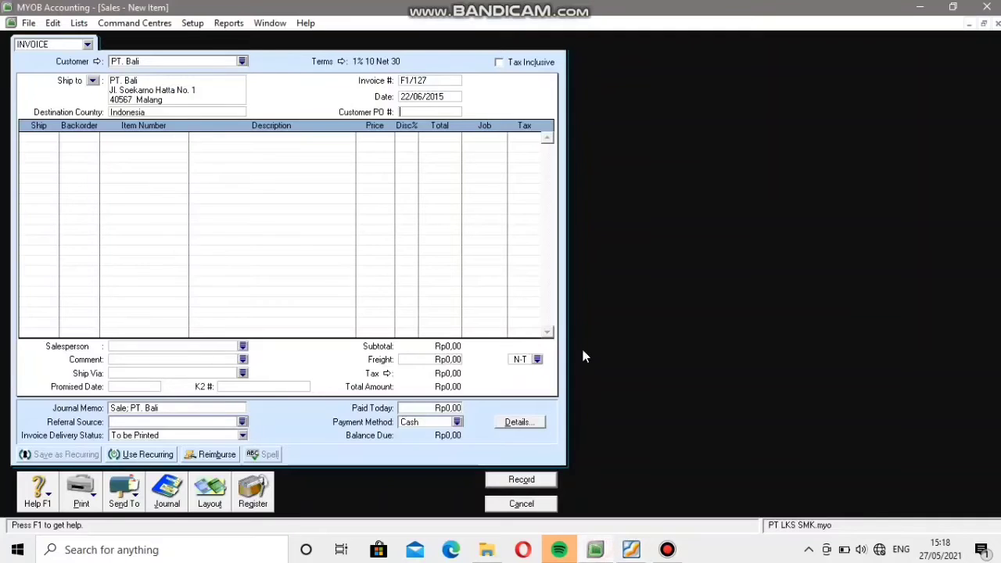
click(432, 111)
text(S103)
Add an invoice line shipping 10 units of item K.003 Komputer Indonesia 3.
click(50, 139)
text(10)
key(Tab)
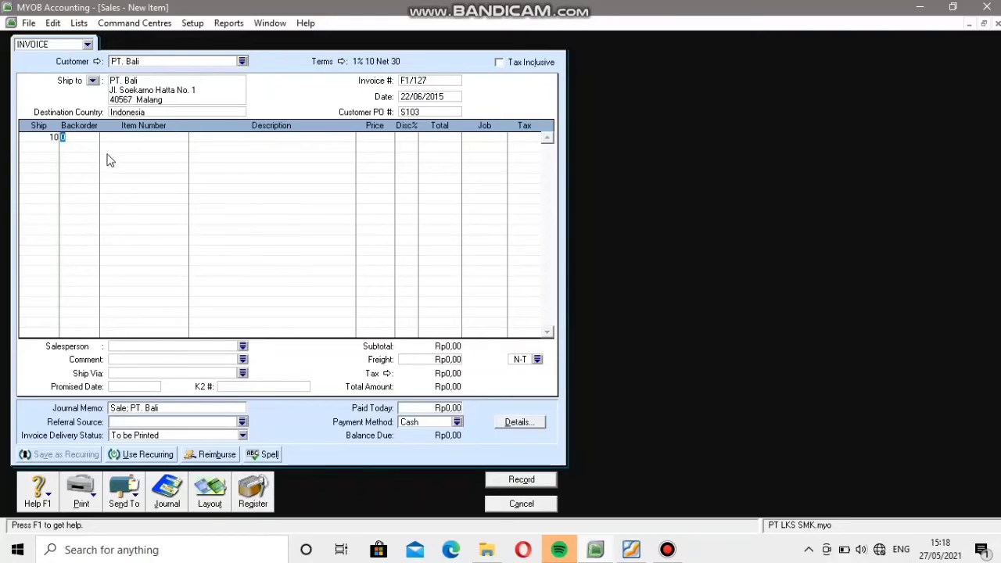
key(Tab)
key(Tab)
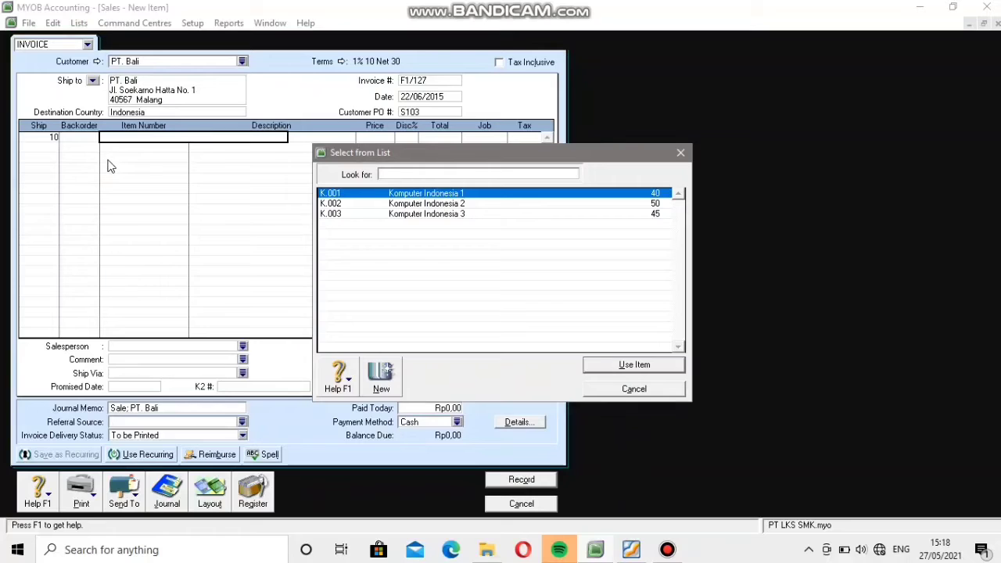
click(335, 217)
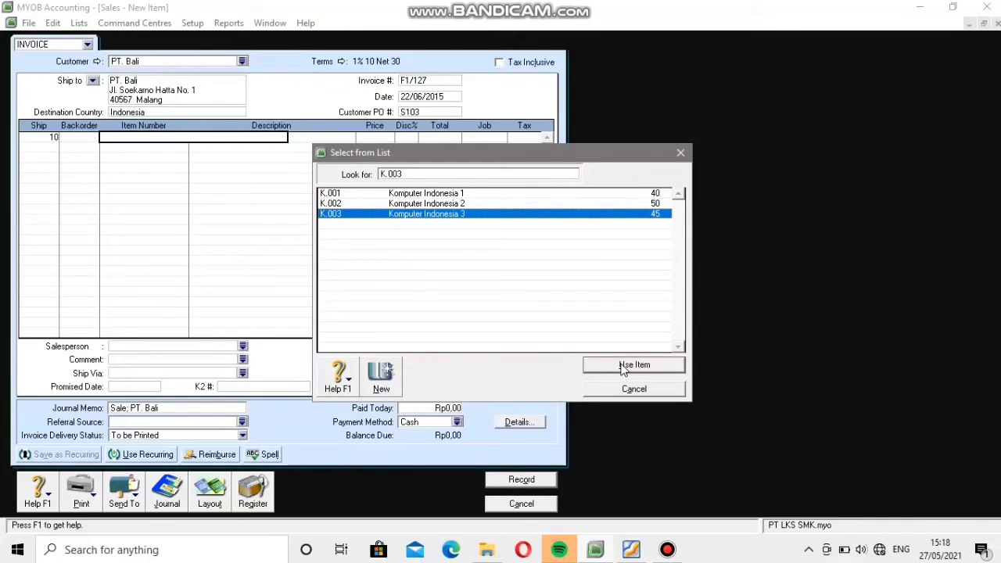
click(623, 367)
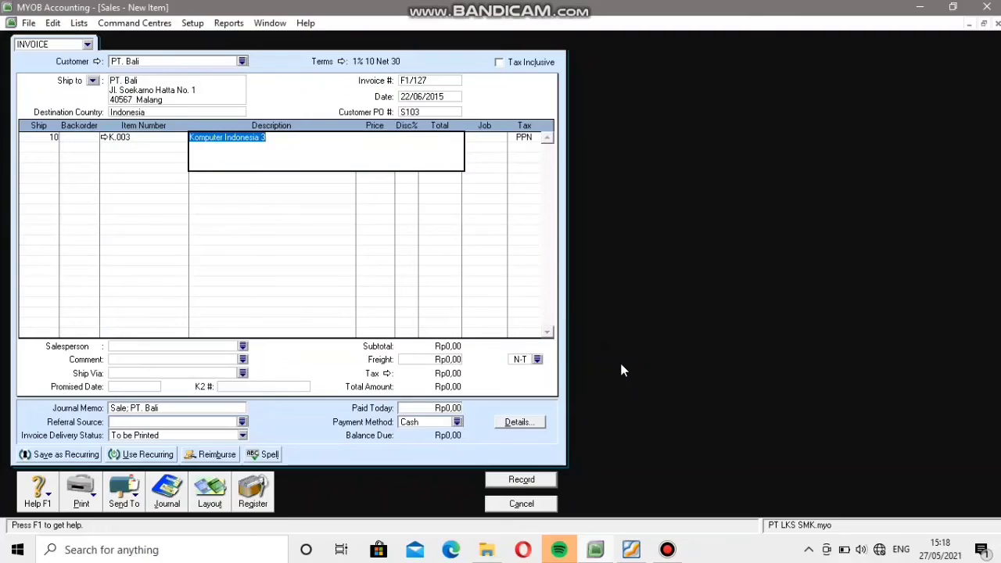
Look up the unit price in the PDF invoice and set the K.003 line's price to Rp7.685.000 in MYOB.
key(Tab)
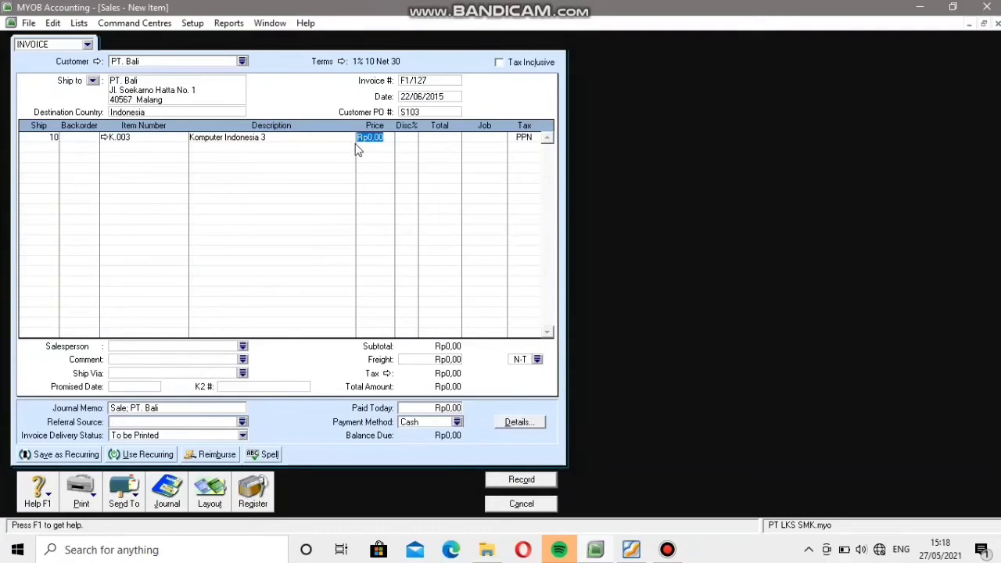
click(640, 554)
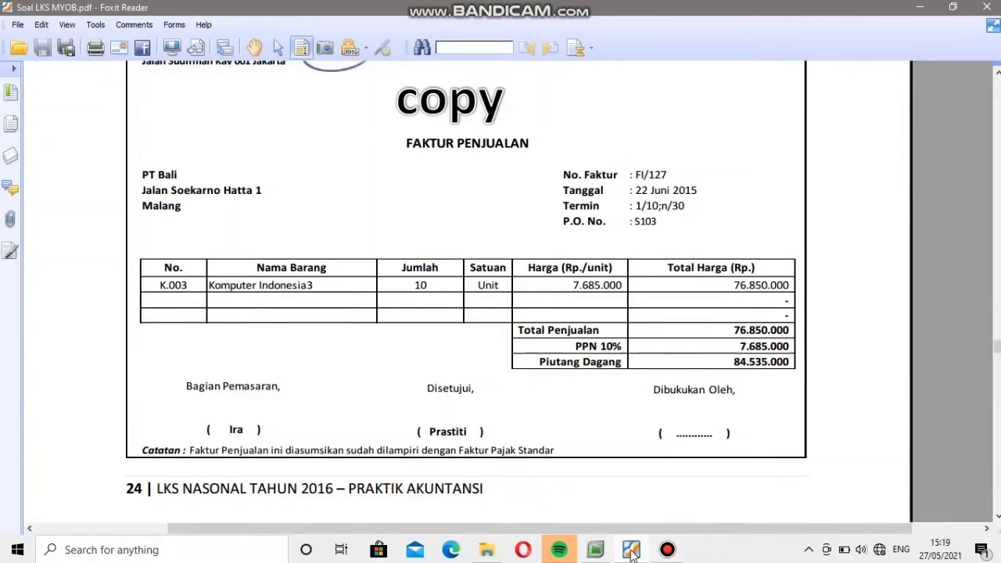
click(599, 553)
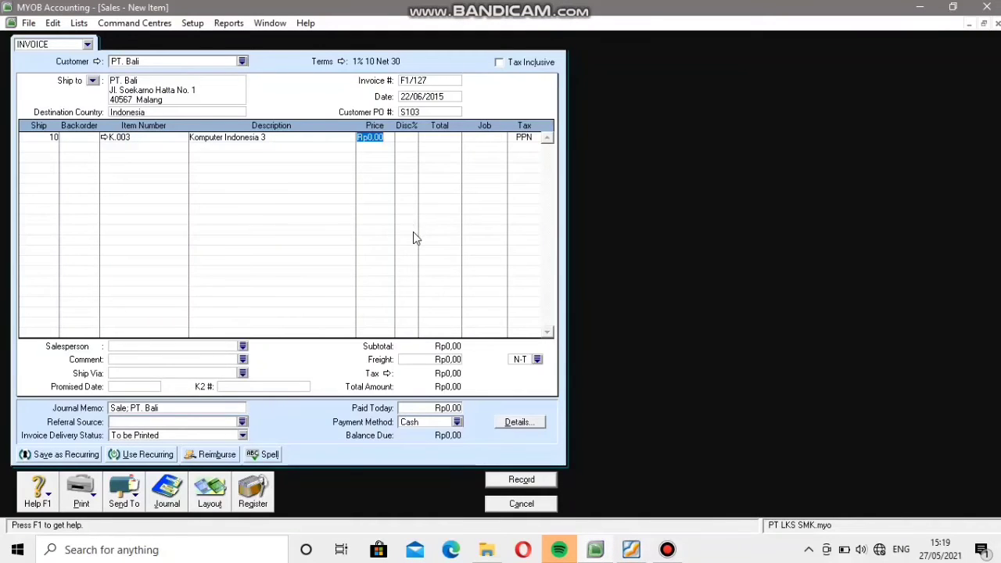
text(78)
click(630, 552)
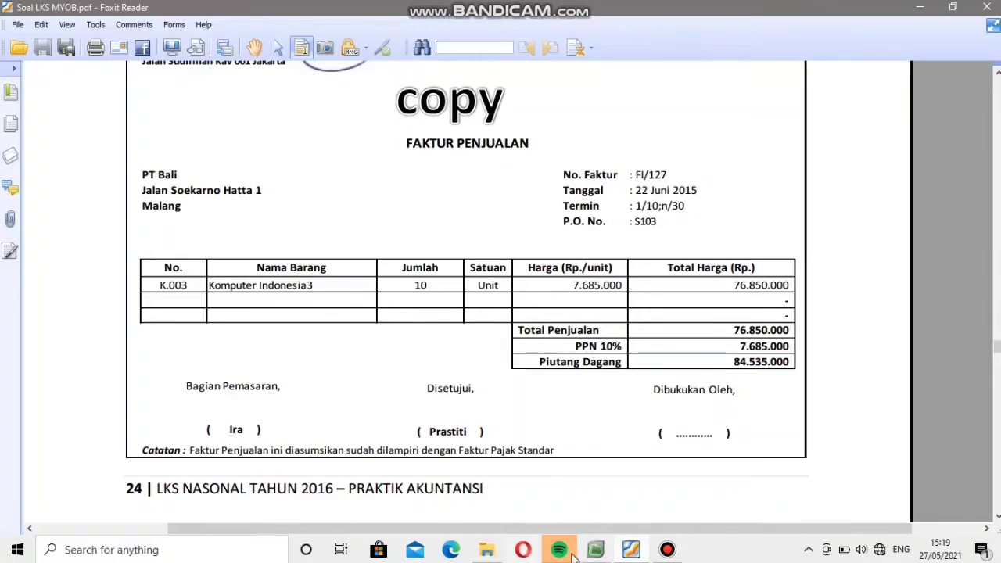
mouse_move(631, 553)
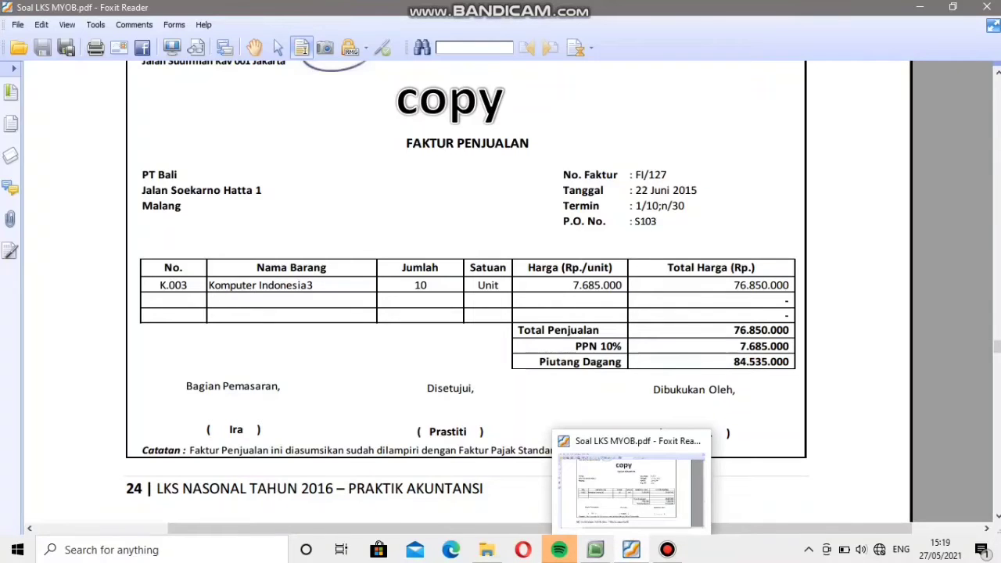
click(595, 550)
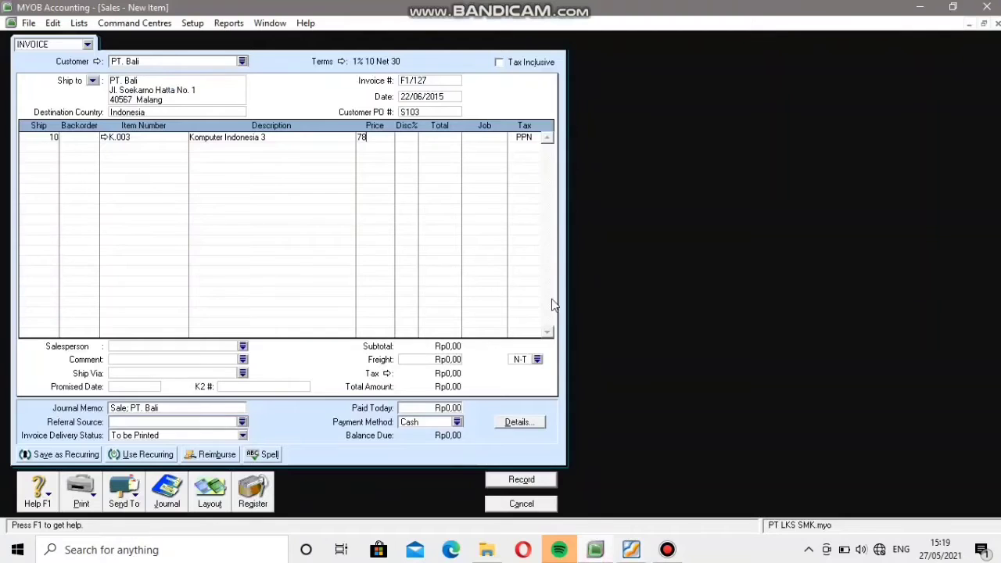
key(BackSpace)
text(685000)
key(Tab)
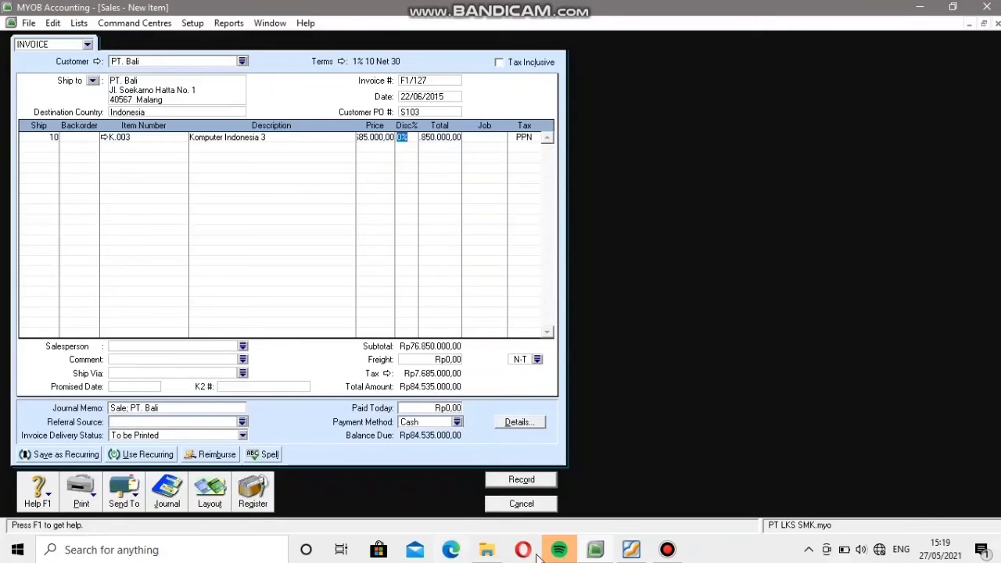
Compare the sale with the PDF invoice, record it in MYOB ignoring all spelling suggestions, and close the sales form.
click(631, 549)
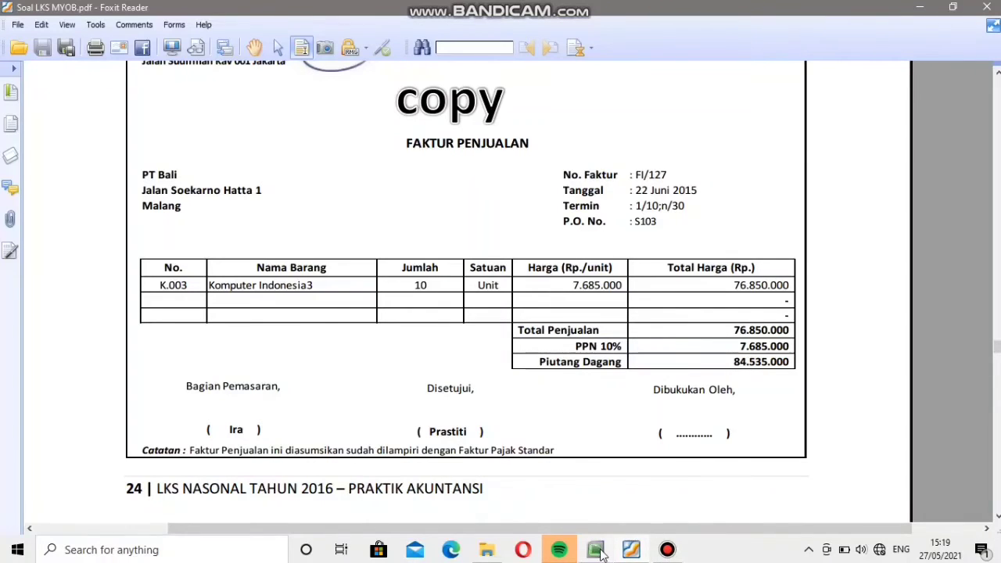
mouse_move(595, 550)
click(563, 489)
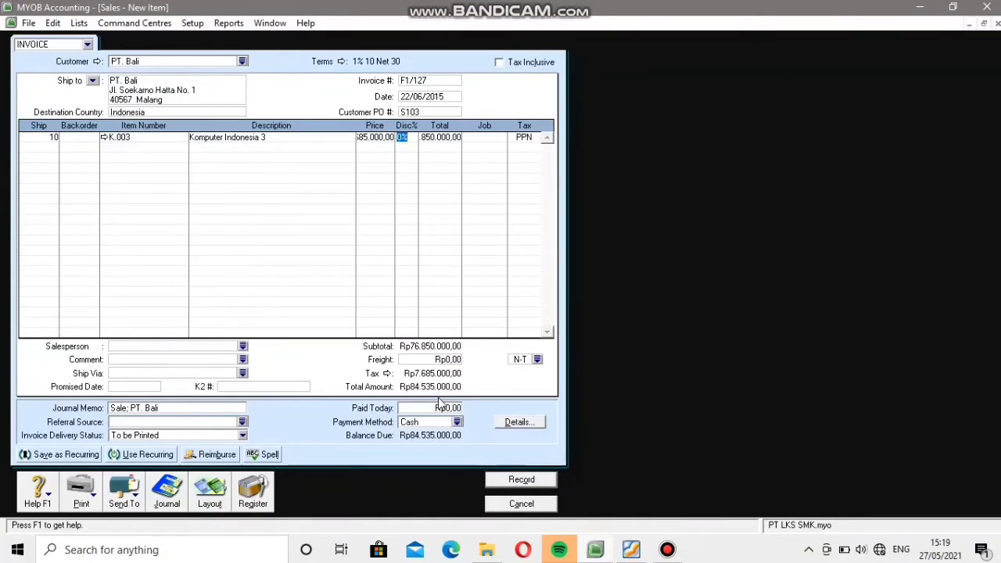
click(545, 485)
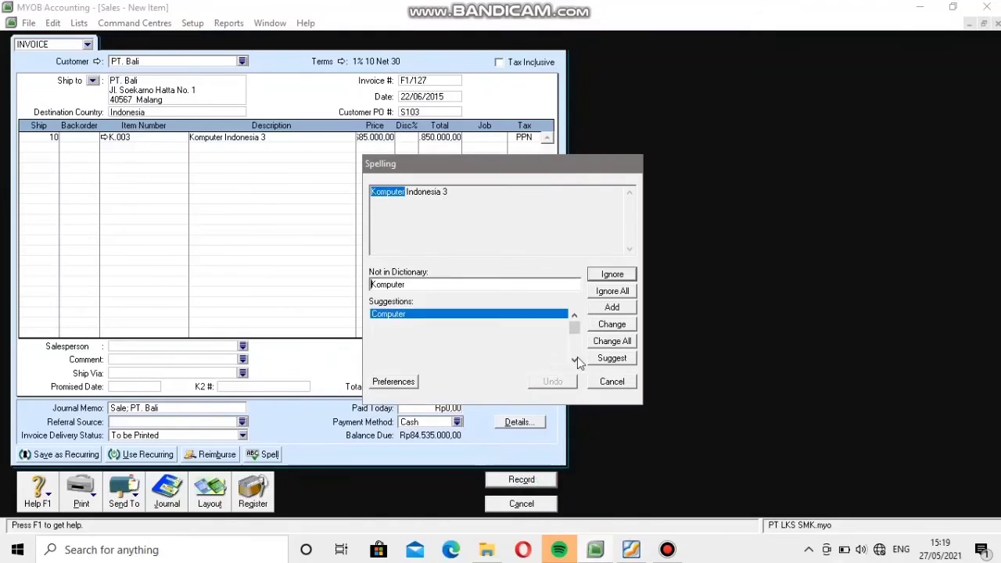
click(608, 296)
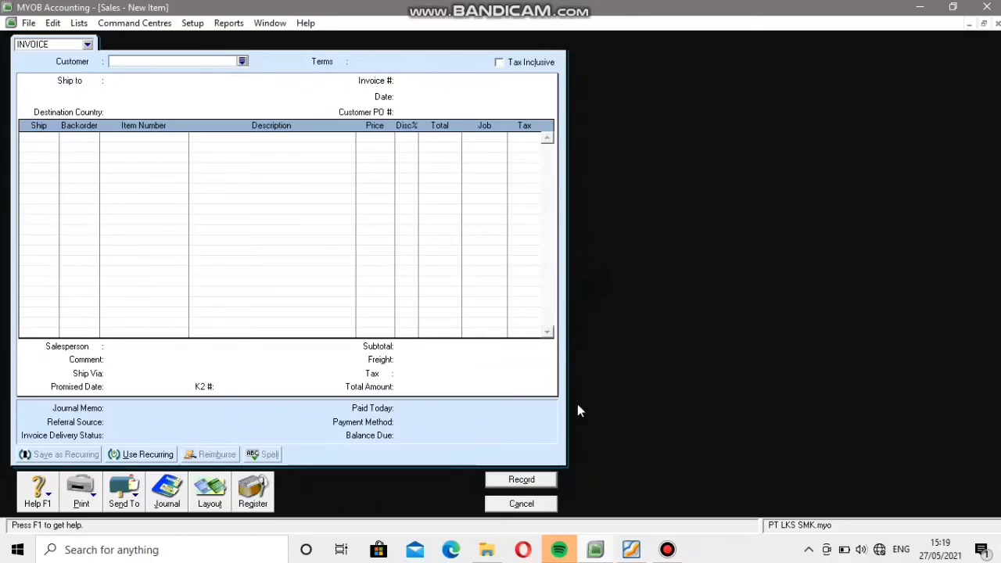
click(529, 504)
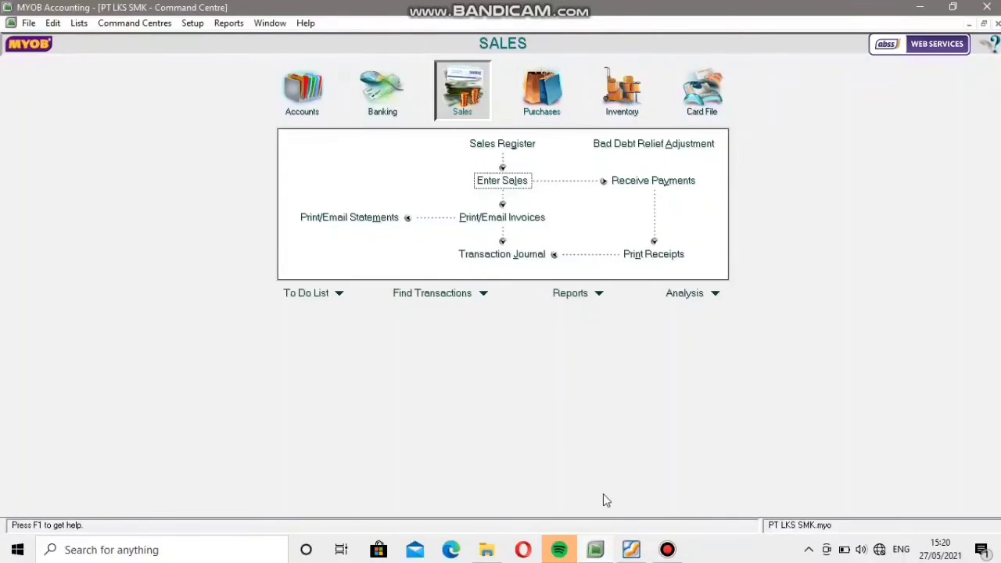
Consult cash payment voucher BKK 007 in the PDF and start a Spend Money transaction in MYOB.
click(631, 550)
scroll(514, 351, down, 10)
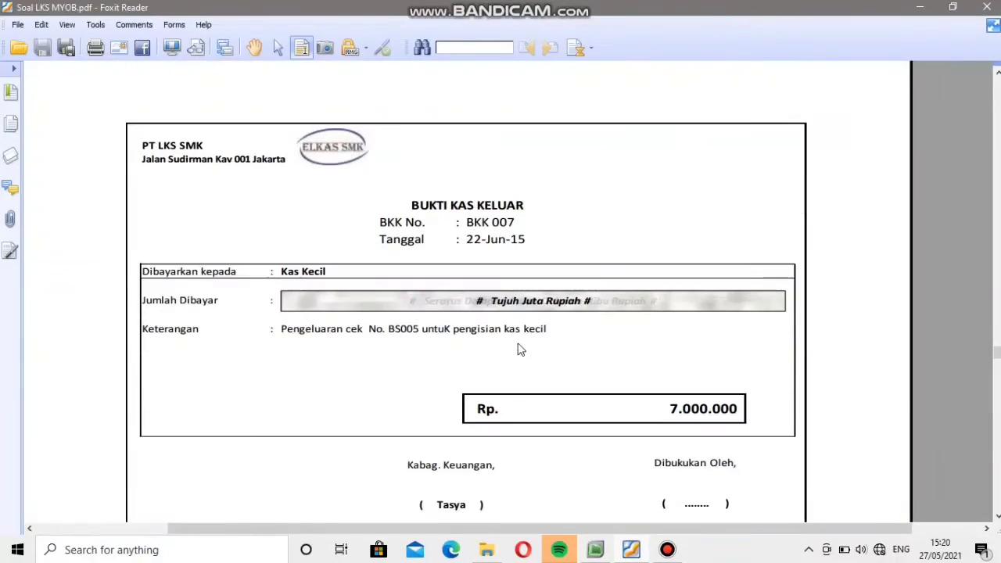
scroll(520, 350, down, 1)
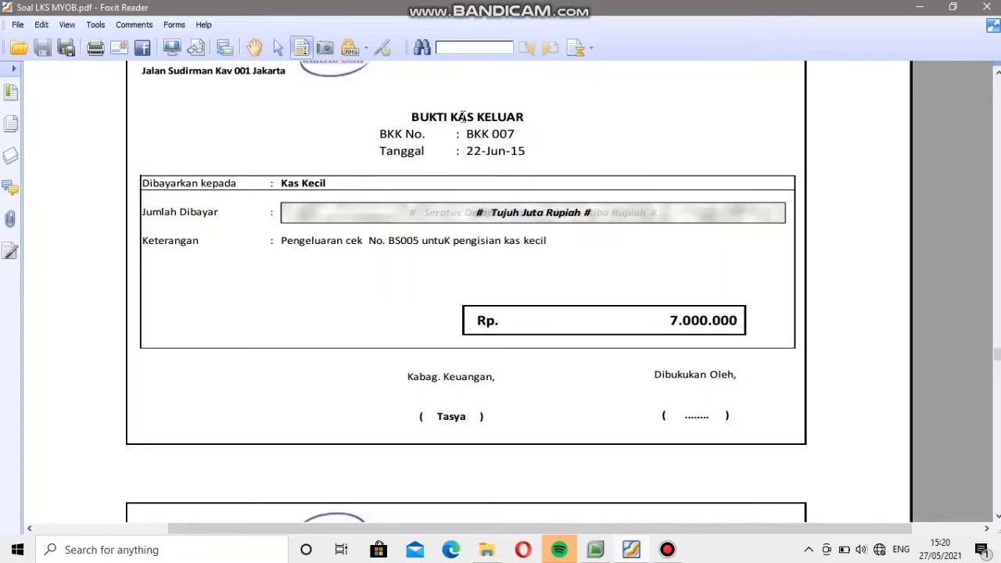
click(600, 551)
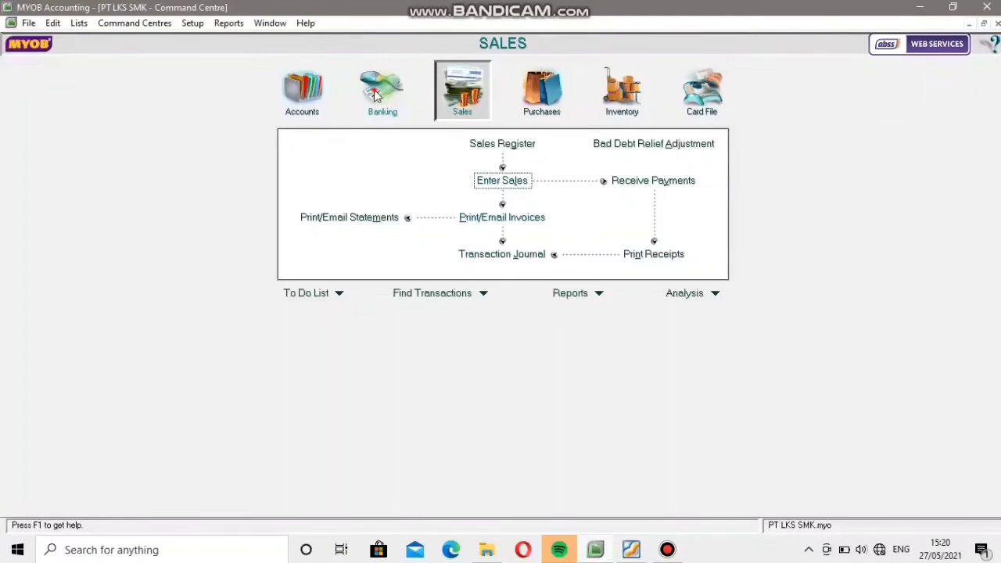
click(383, 107)
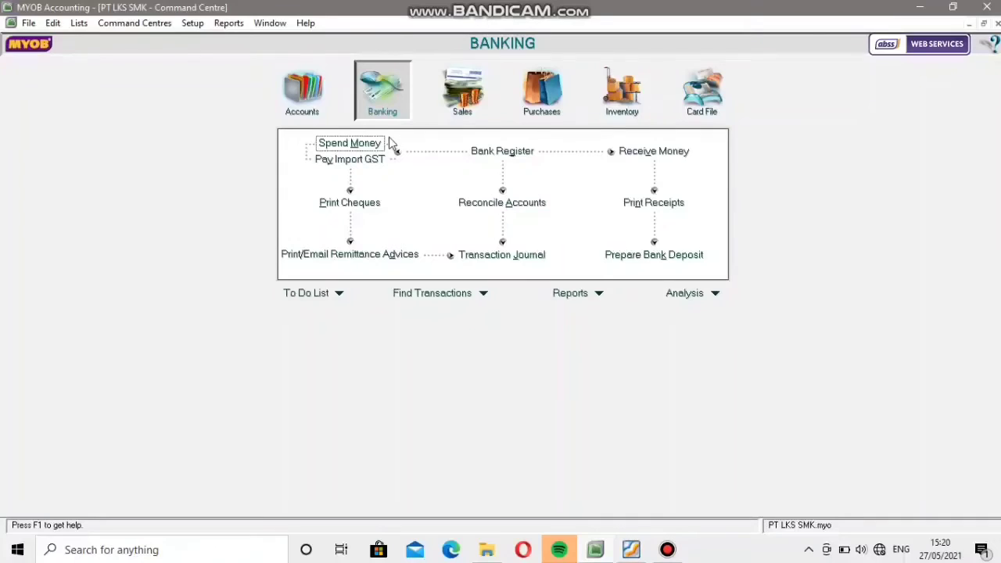
click(367, 143)
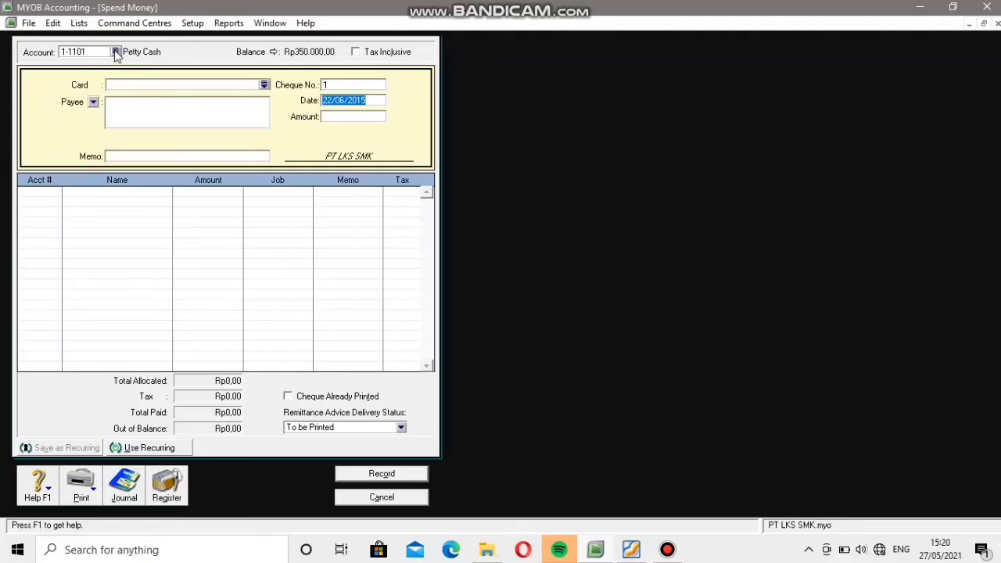
Choose account 1-1102 Bank BNI Syariah as the account the payment is made from.
mouse_move(545, 16)
click(117, 53)
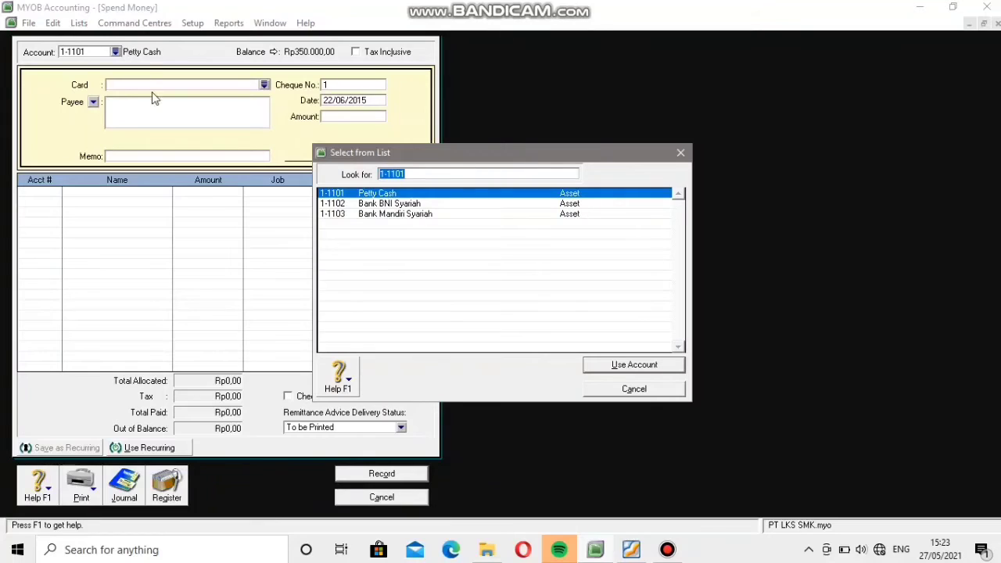
click(399, 205)
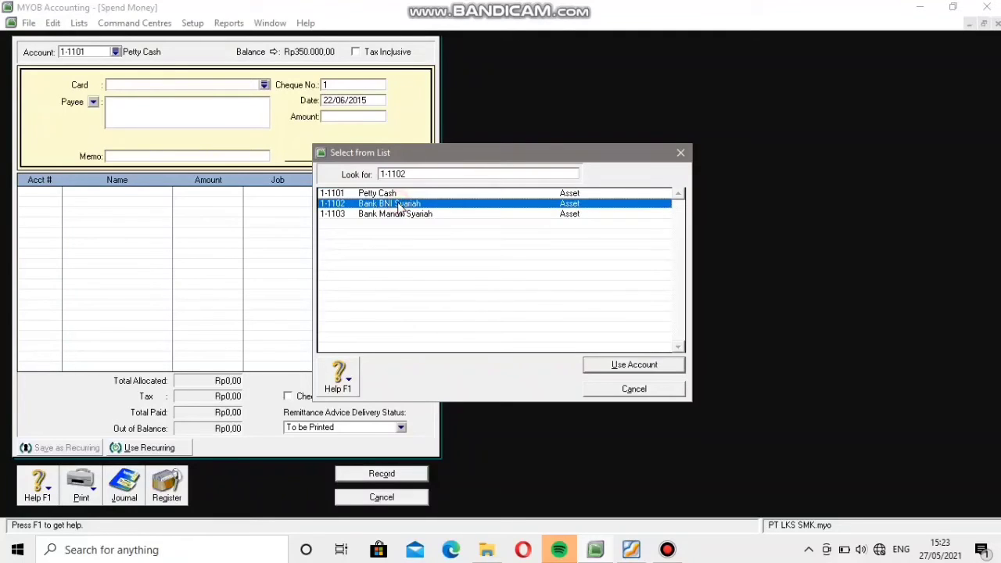
click(602, 366)
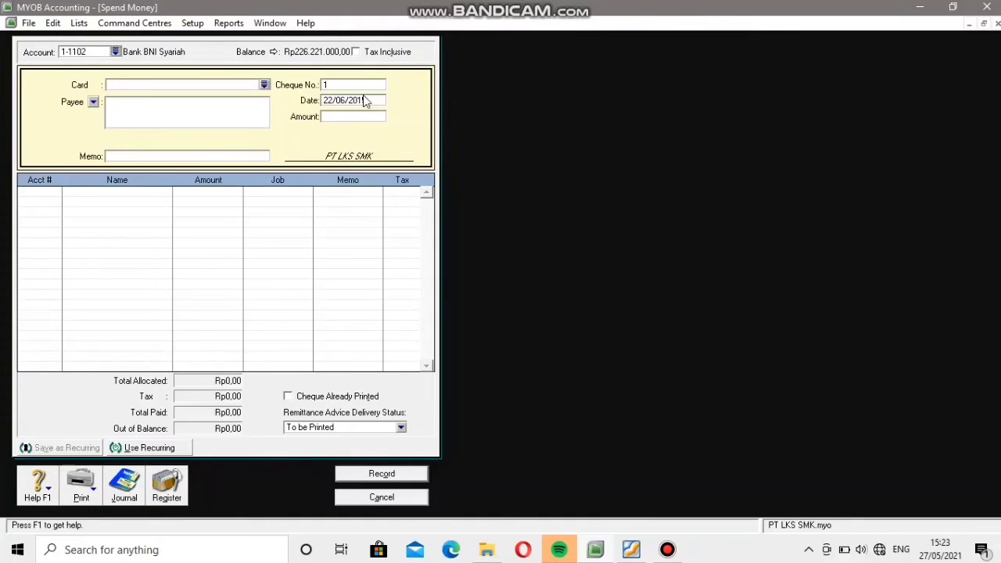
Check the voucher number in the PDF and set the payment's cheque number to BKK007.
click(340, 84)
click(631, 551)
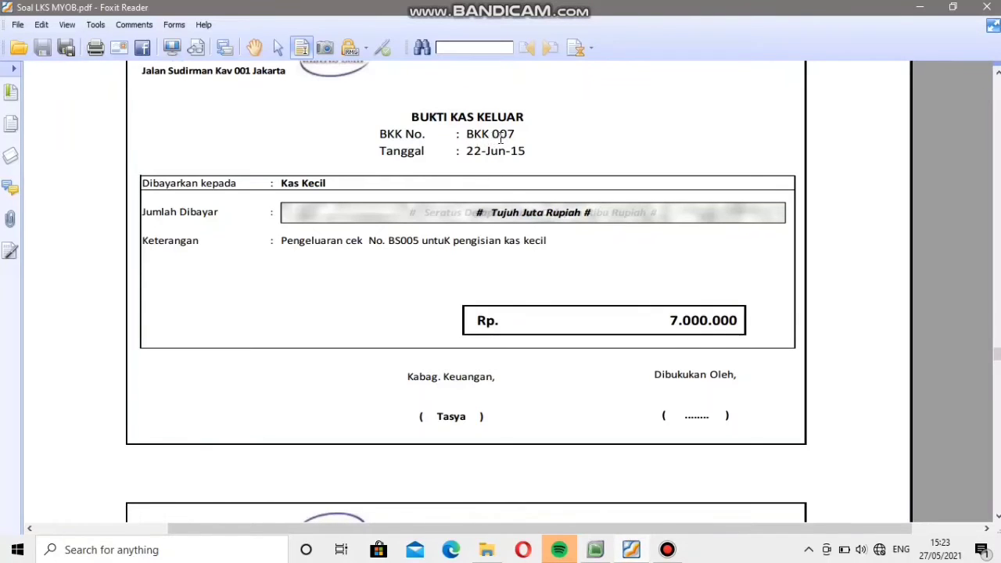
click(595, 550)
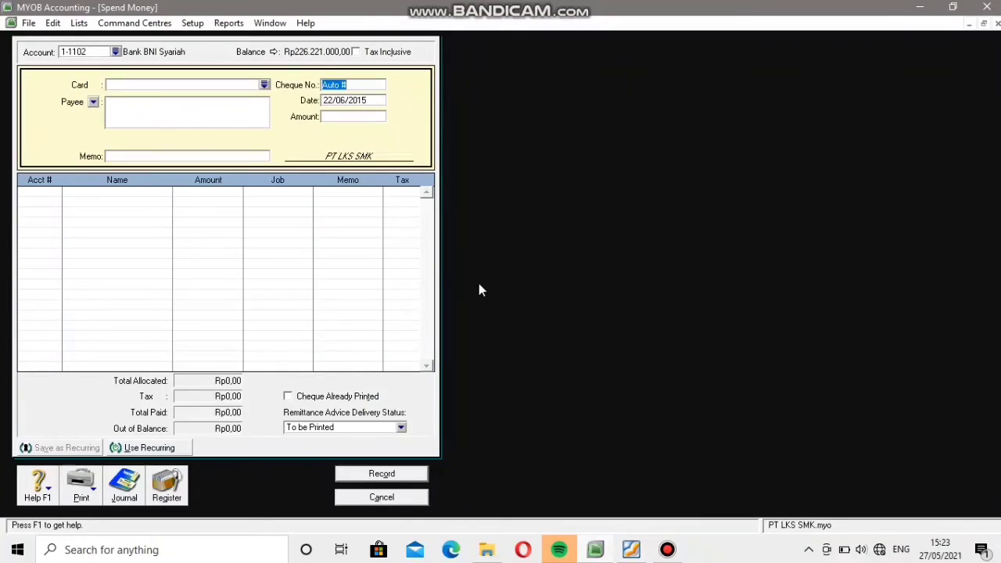
text(BKK007)
key(Tab)
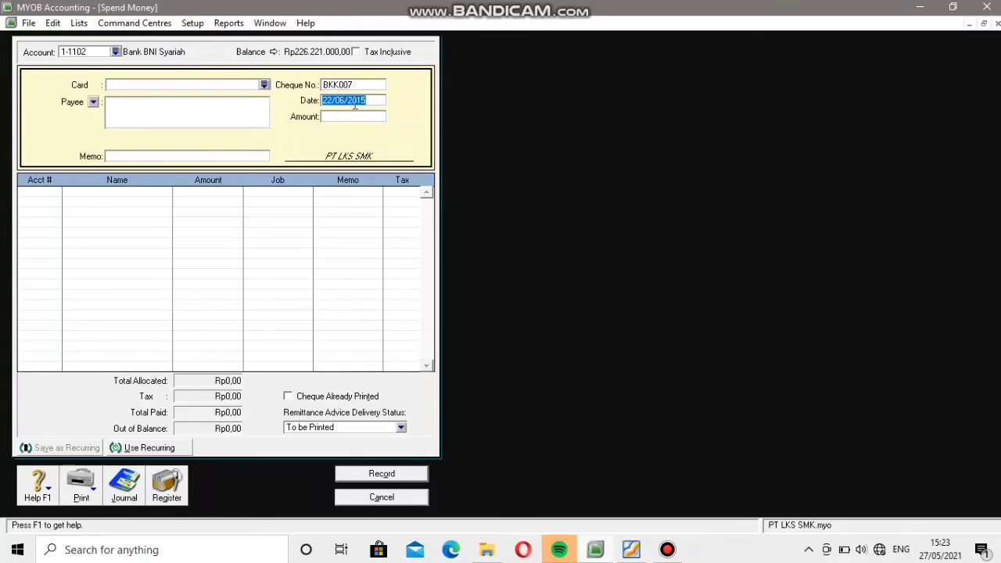
Look up the voucher amount in the PDF and enter Rp700.000 as the payment amount in MYOB.
click(352, 116)
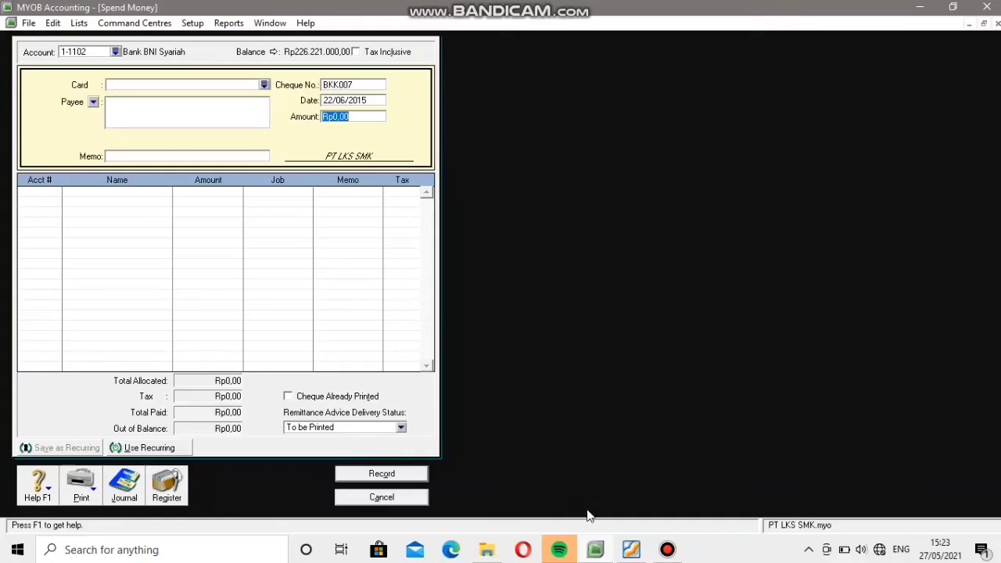
click(599, 553)
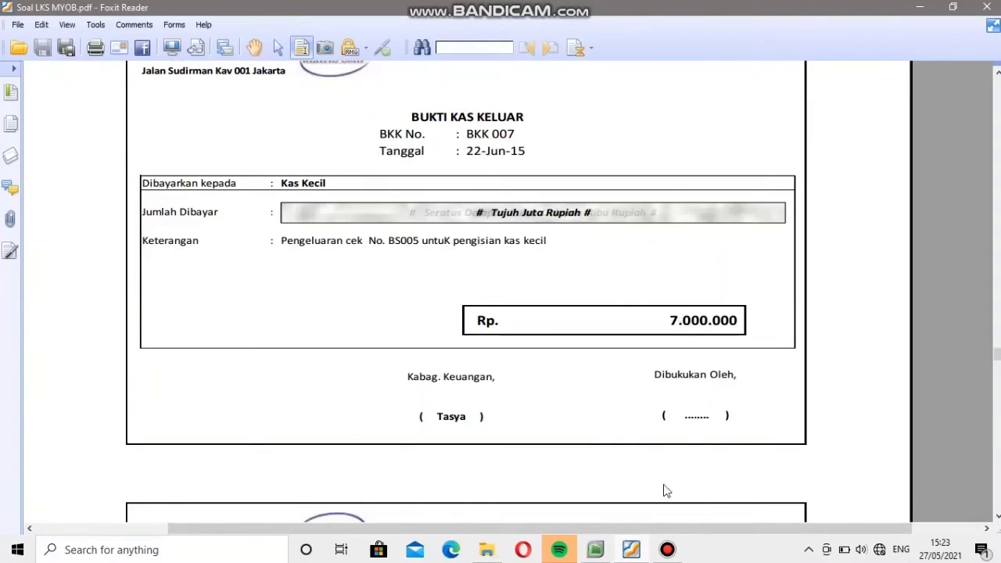
click(602, 553)
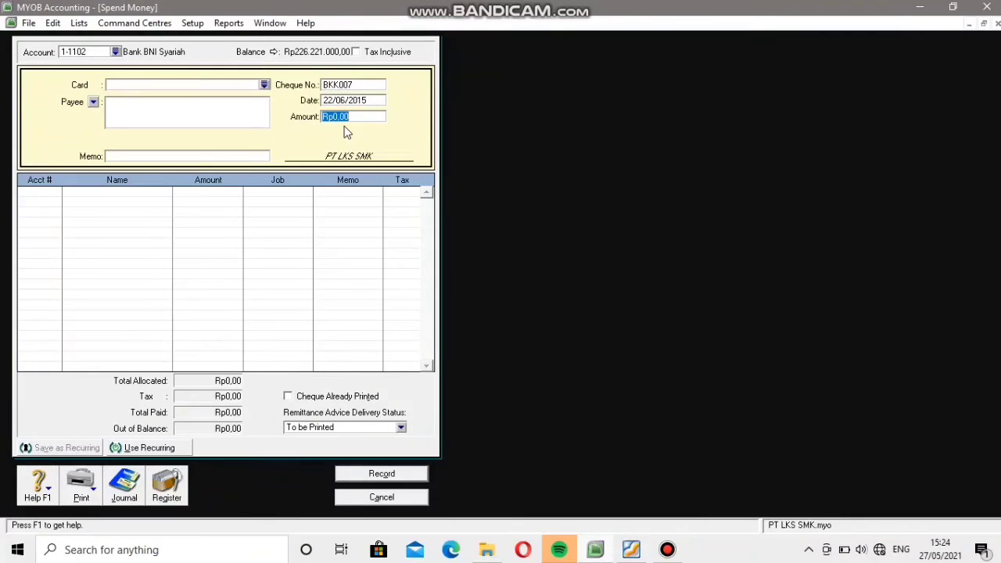
text(700000)
Allocate the payment to account 1-1101 Petty Cash in the first line.
click(34, 197)
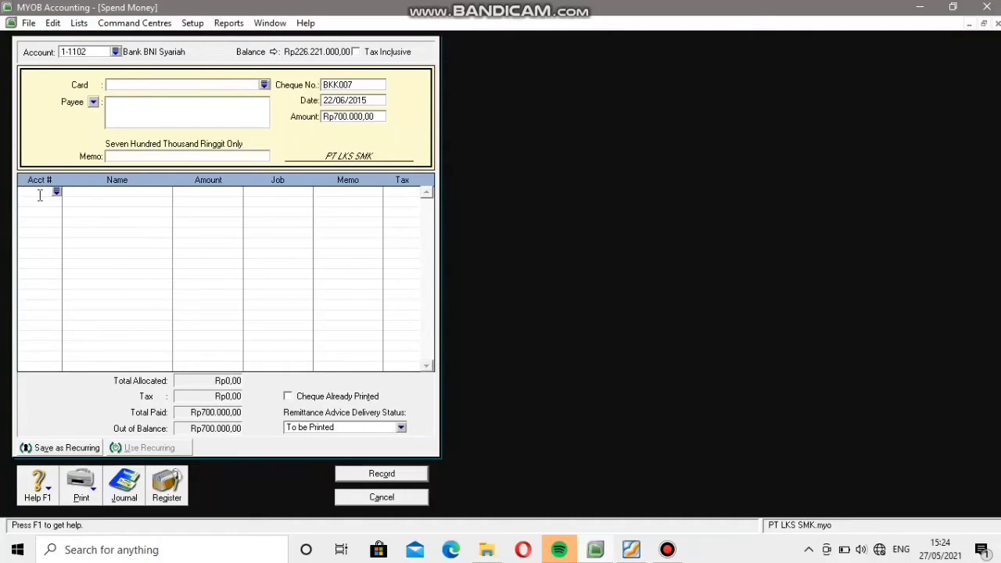
click(57, 193)
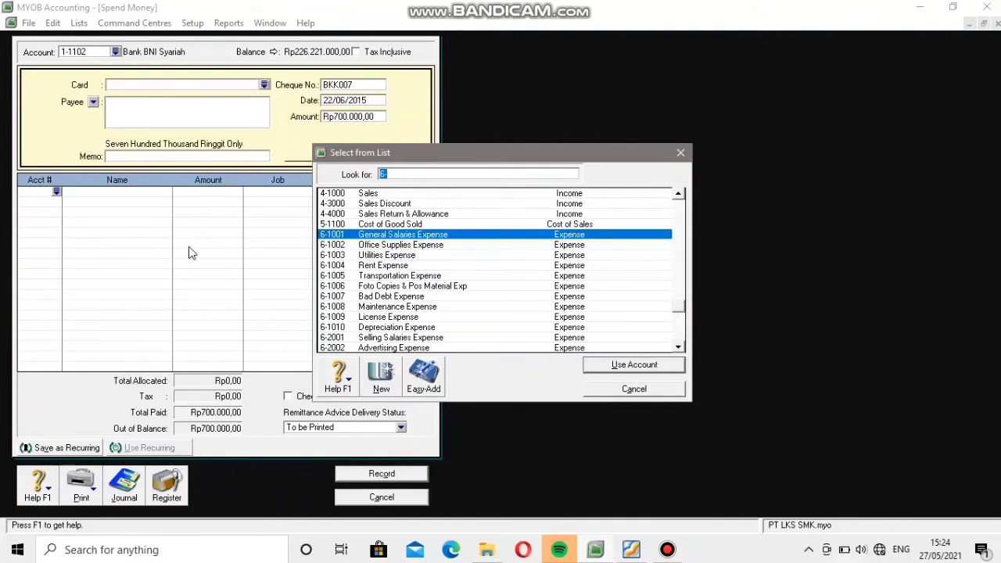
scroll(391, 286, up, 4)
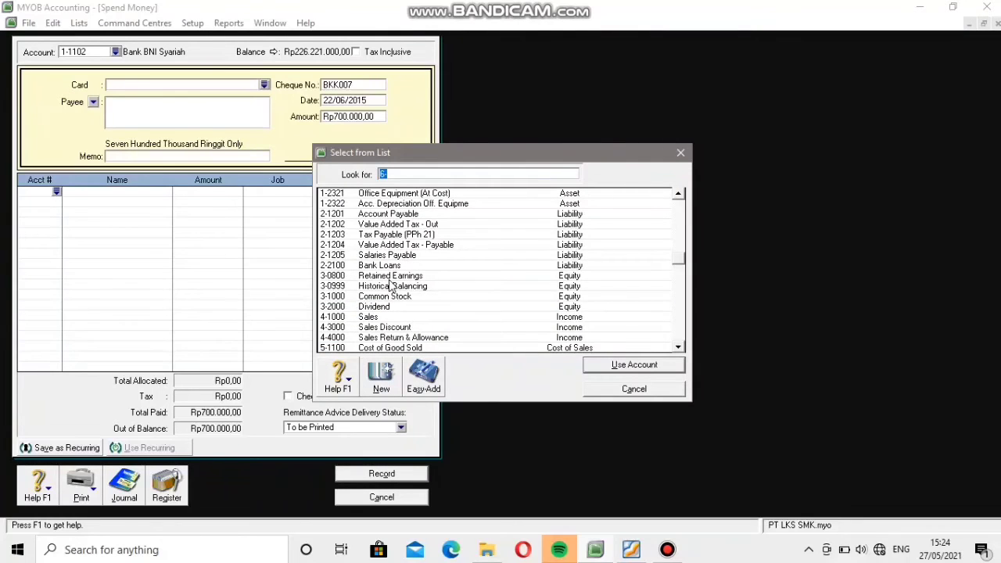
scroll(391, 286, up, 4)
click(336, 194)
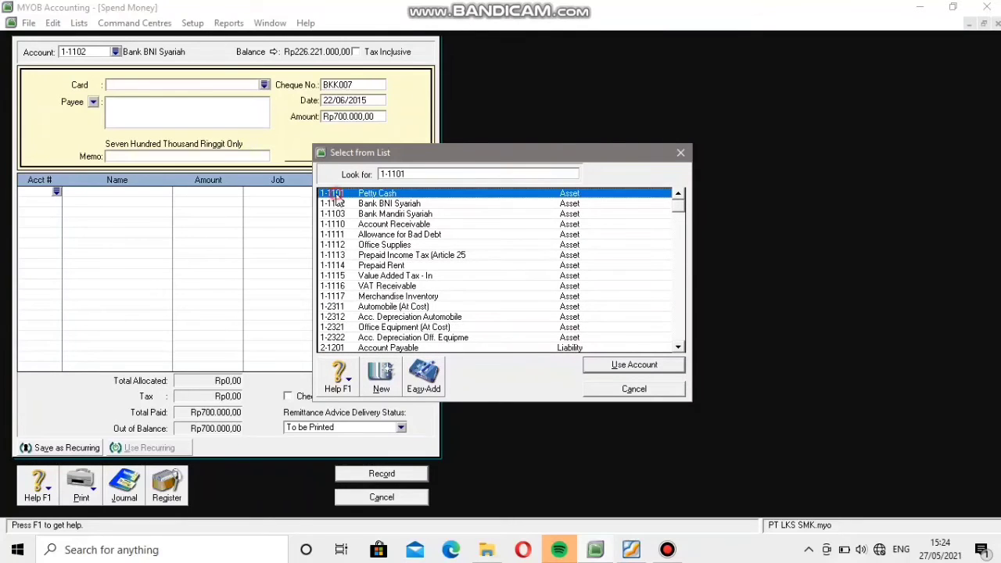
click(596, 370)
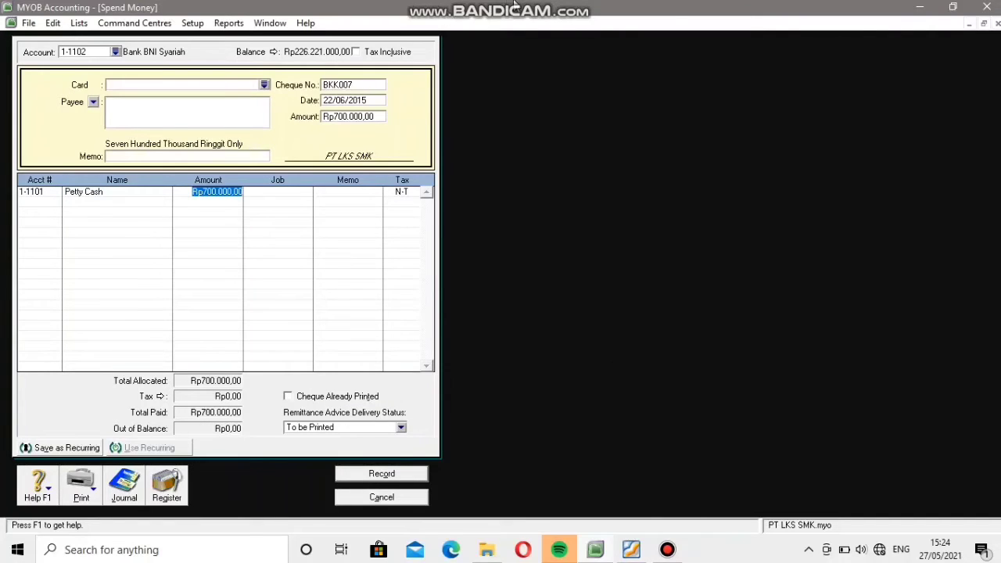
Correct the payment amount to Rp7.000.000, including the Petty Cash line, and record the payment, closing the form.
mouse_move(517, 4)
click(355, 117)
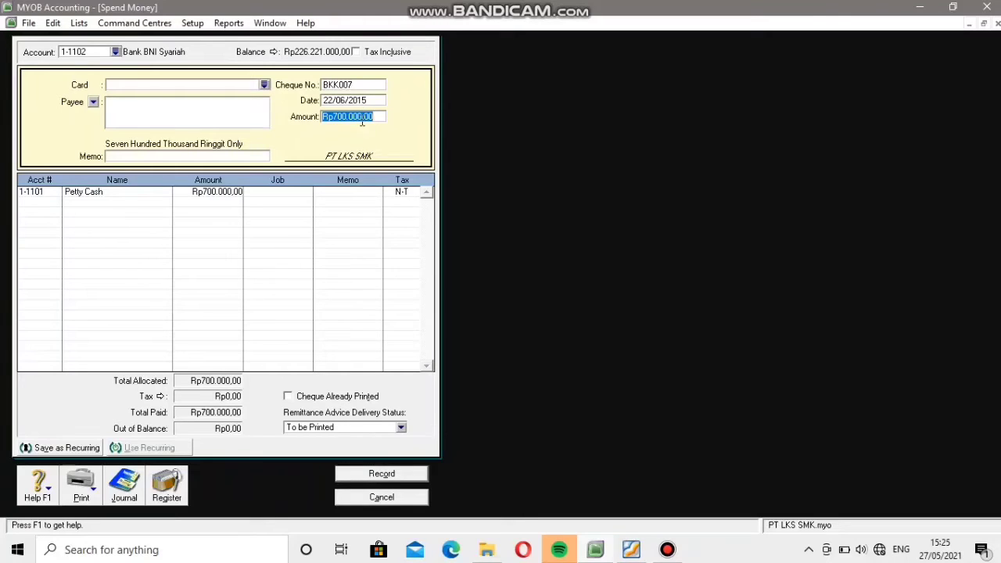
text(7000000)
click(162, 201)
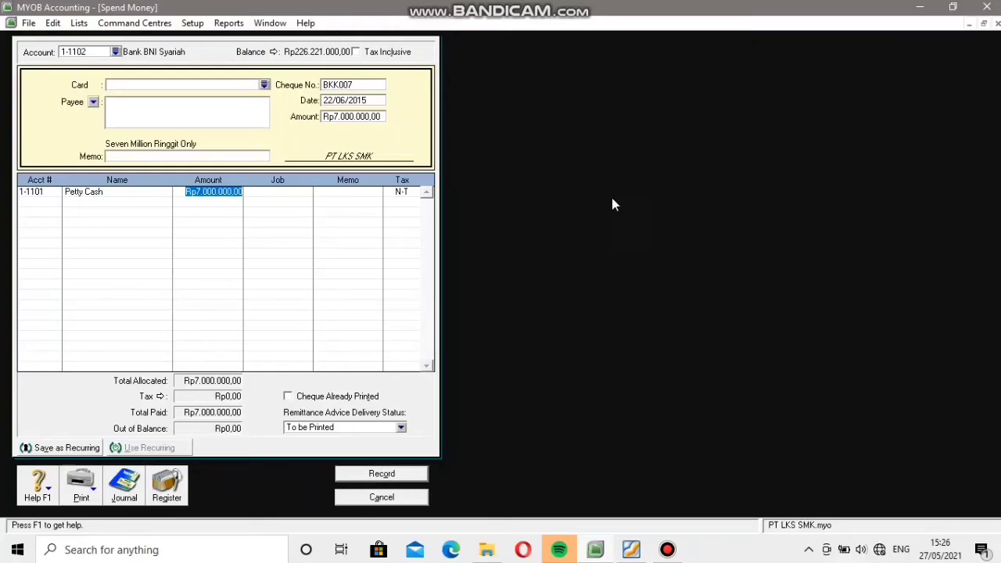
click(400, 476)
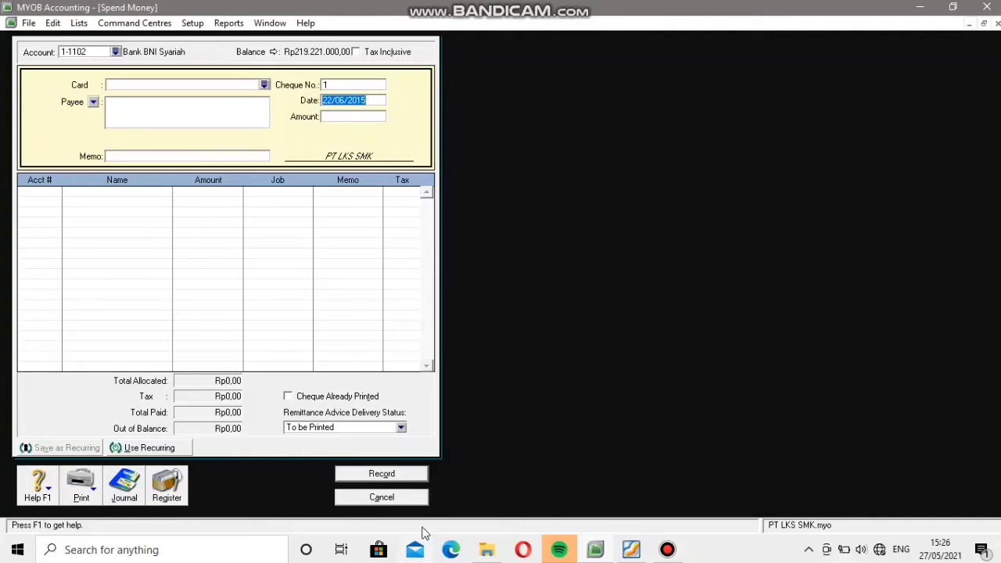
click(397, 499)
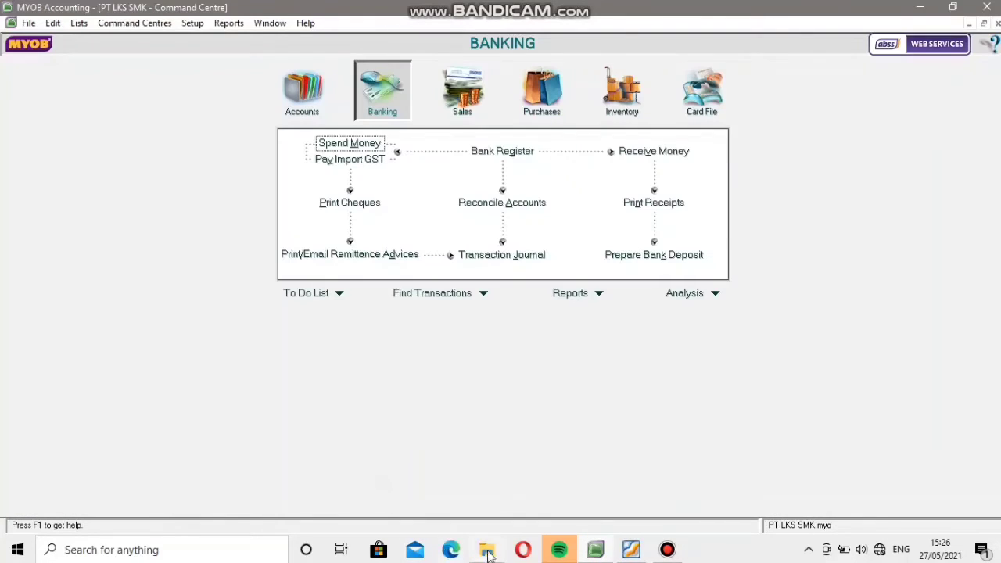
Look up voucher BKK 008 in the PDF and start a Pay Bills entry in MYOB for supplier PT. Sulawesi.
click(631, 552)
scroll(523, 344, down, 3)
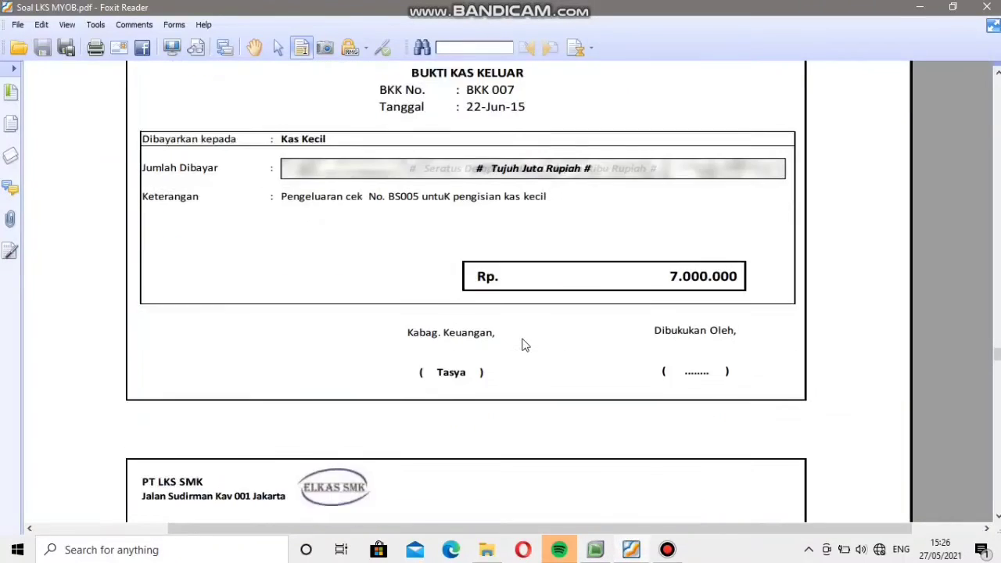
scroll(525, 347, down, 5)
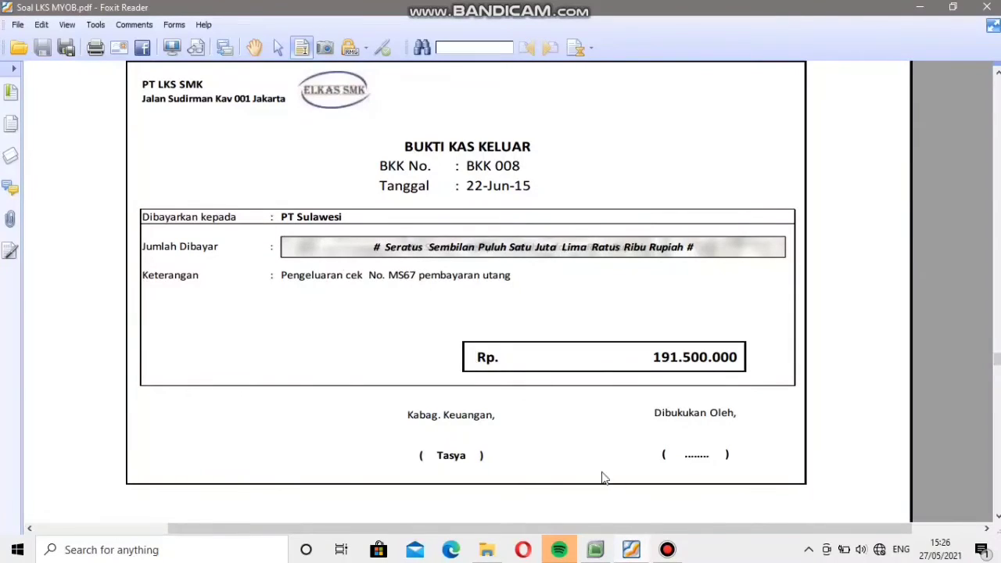
mouse_move(630, 550)
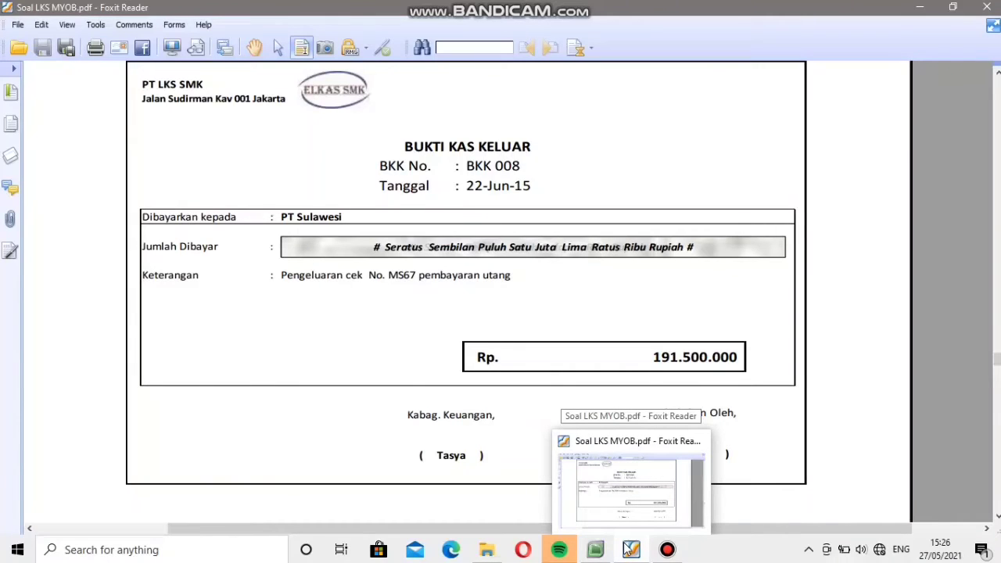
click(596, 550)
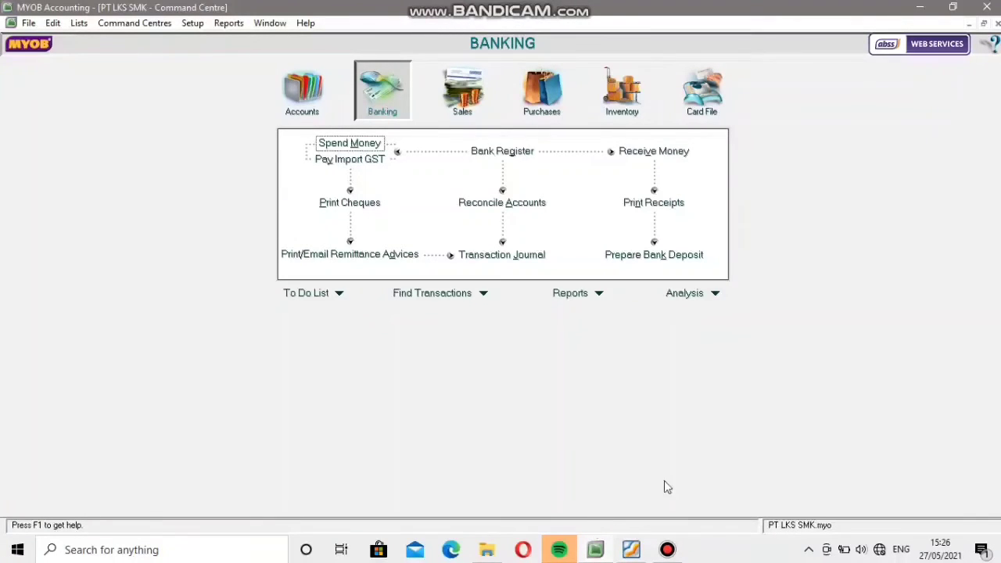
click(538, 104)
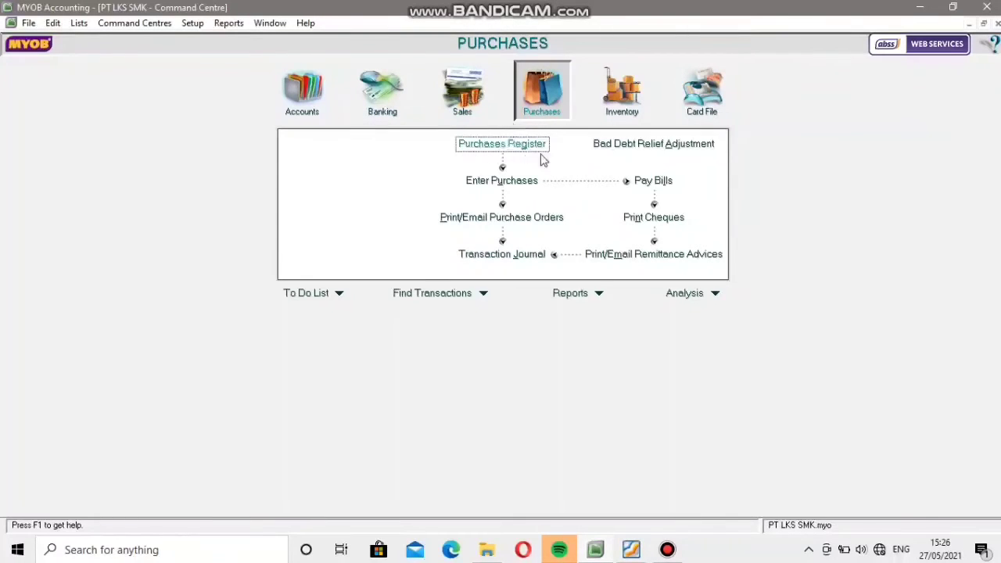
click(638, 181)
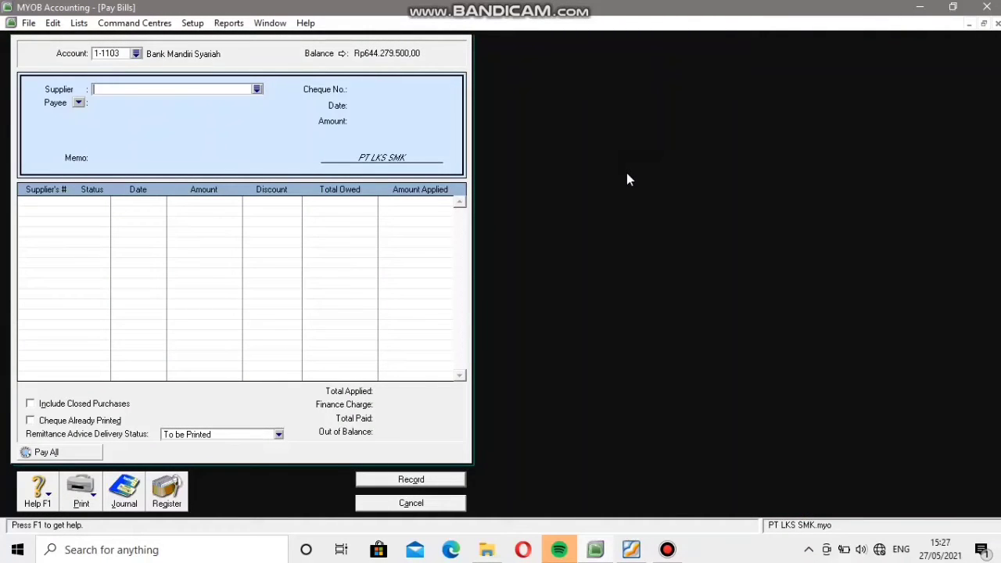
click(257, 89)
click(404, 214)
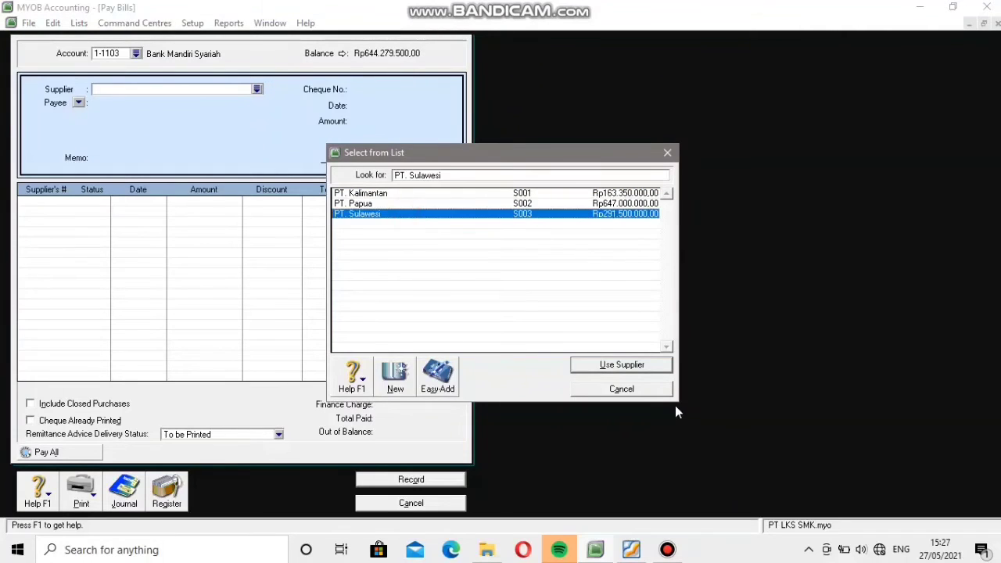
click(622, 366)
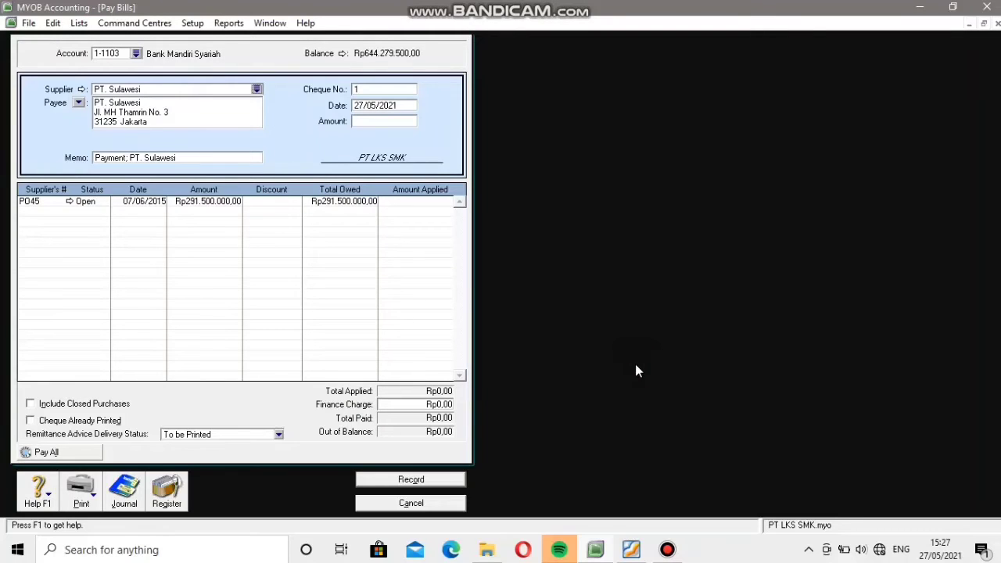
Set the cheque number of the PT. Sulawesi payment to BKK008.
click(394, 87)
text(BKK008)
Set the bill payment's date to 22/06/2015.
click(401, 105)
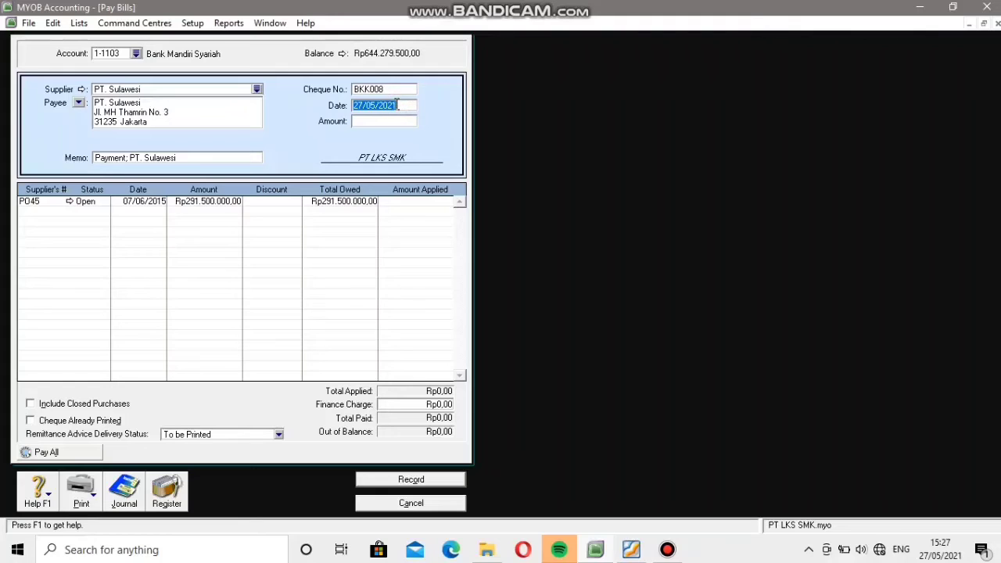
click(360, 105)
key(BackSpace)
text(2)
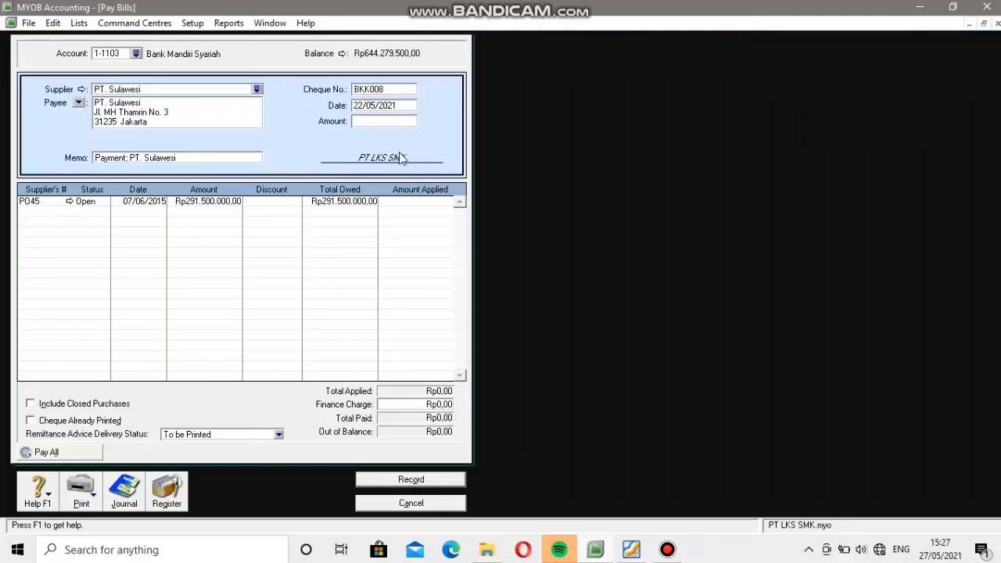
key(BackSpace)
text(6)
key(BackSpace)
text(5)
Check the voucher amount in the PDF and enter Rp191.500.000 as the payment amount in MYOB.
click(392, 123)
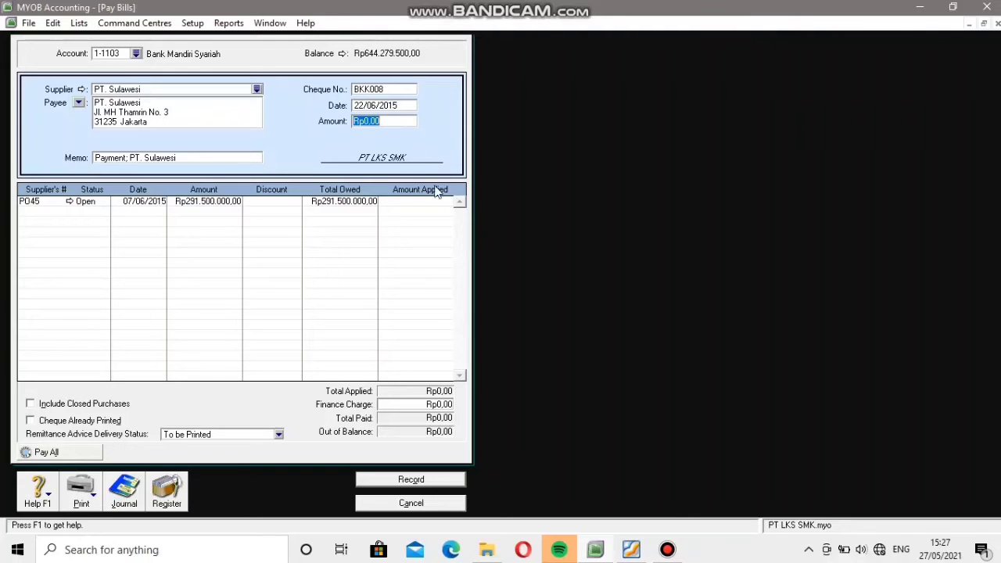
click(599, 554)
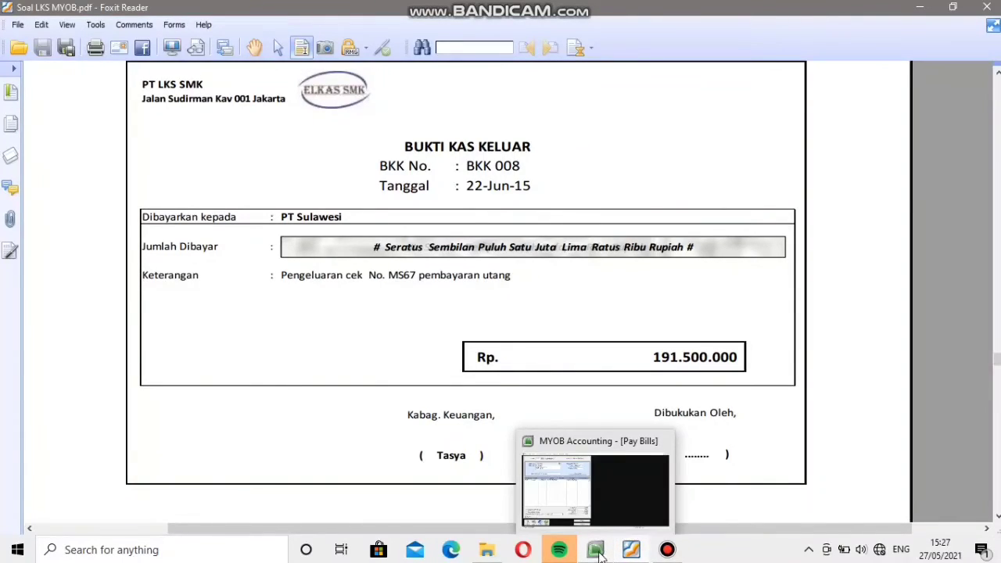
click(596, 551)
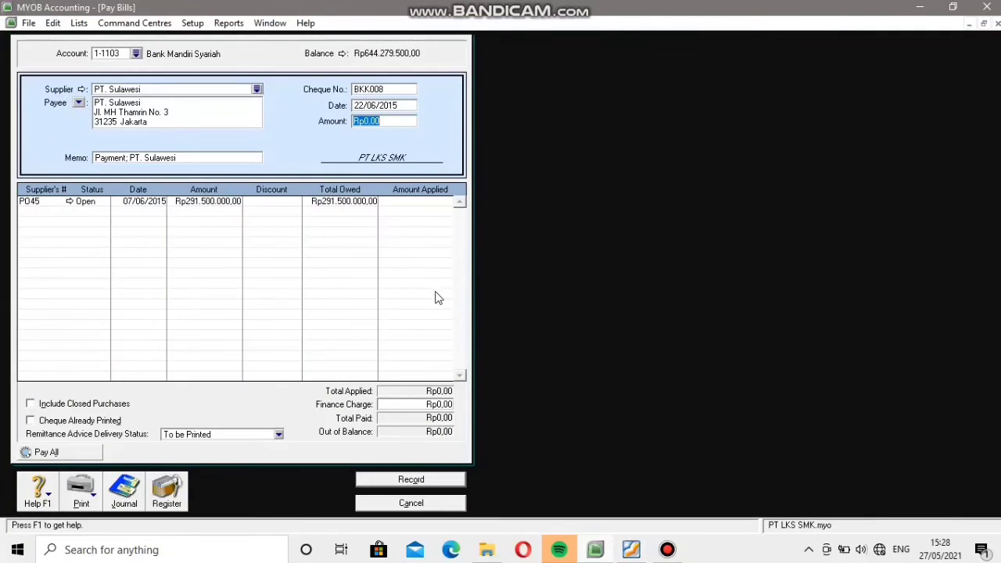
text(191500000)
Apply the Rp191.500.000 payment to PT. Sulawesi's open purchase dated 07/06/2015, without a discount.
click(290, 232)
click(276, 203)
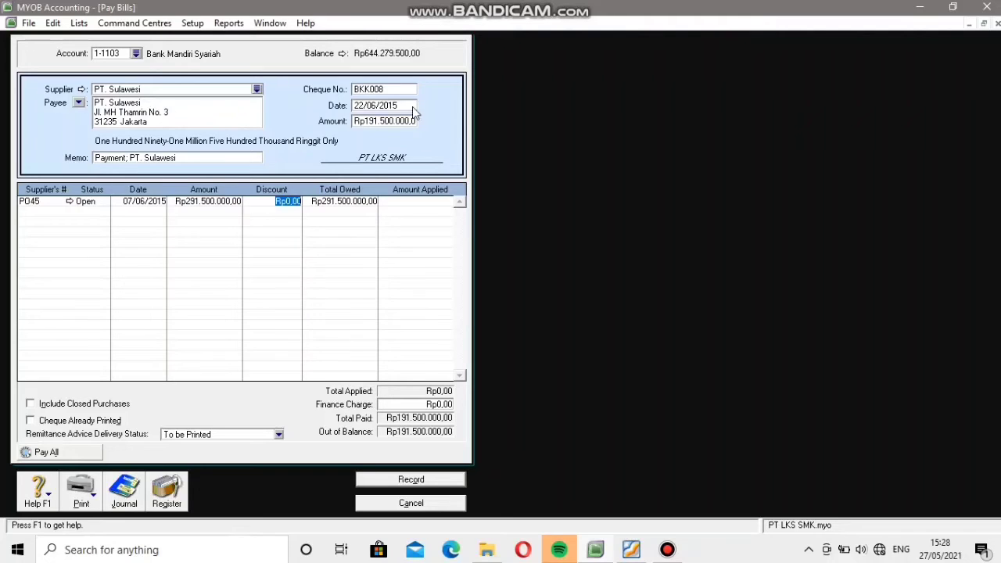
click(410, 202)
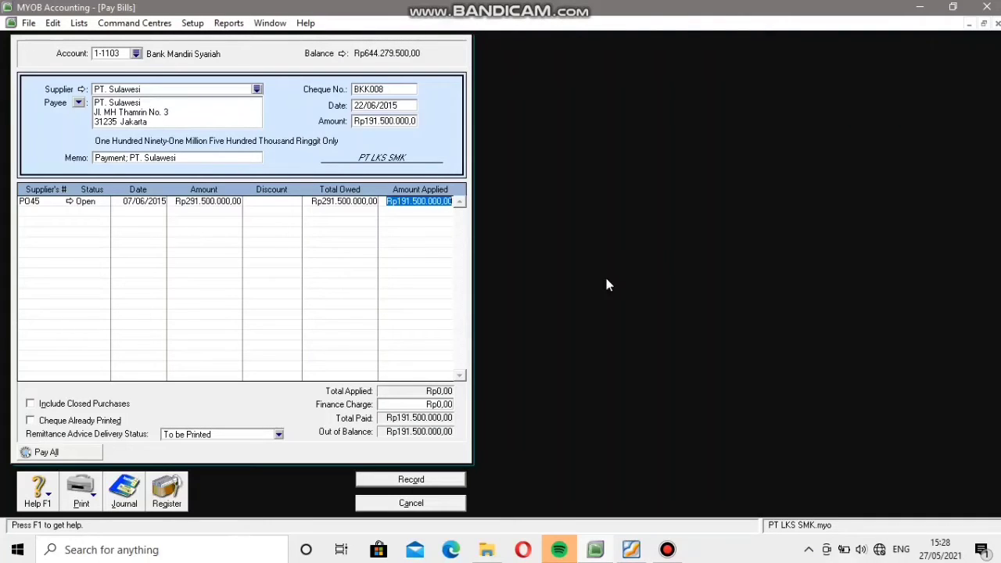
click(667, 551)
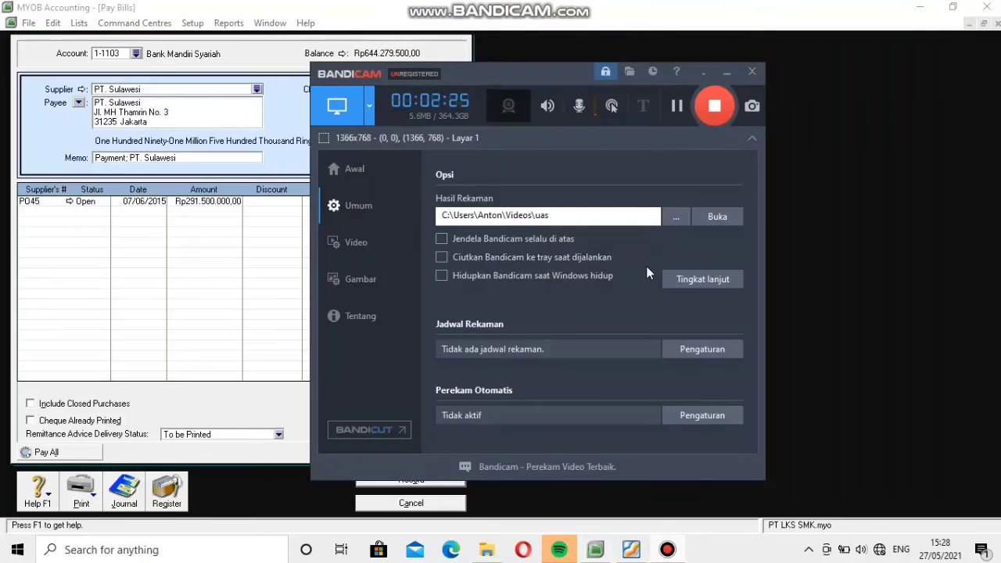
drag(673, 115, 880, 120)
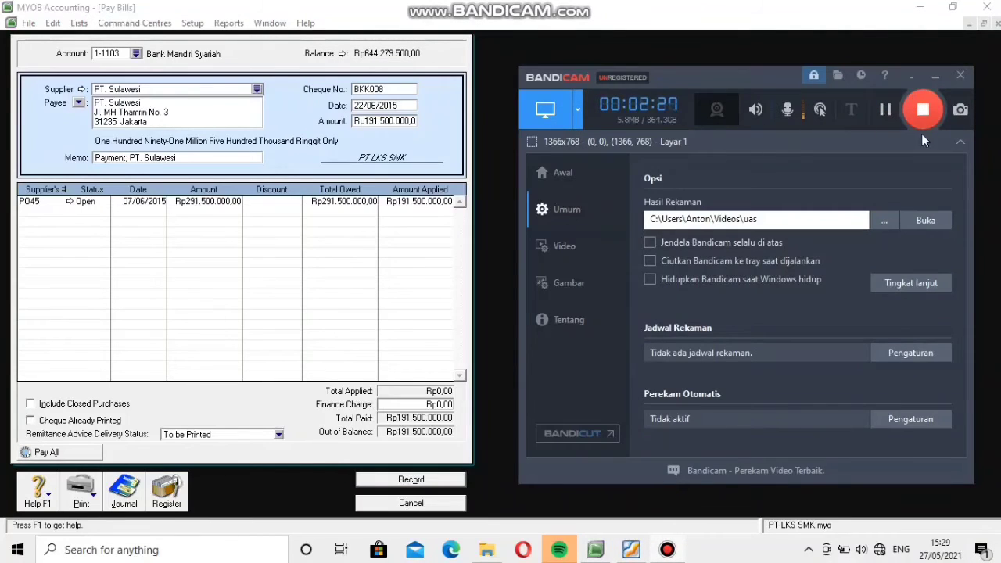
click(938, 82)
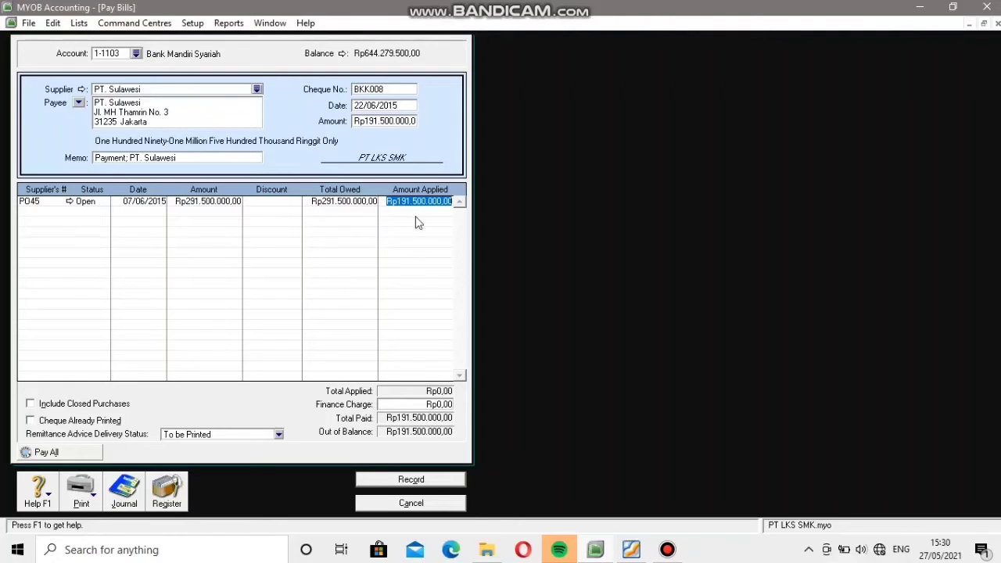
Record the PT. Sulawesi payment and close the Pay Bills form.
click(437, 481)
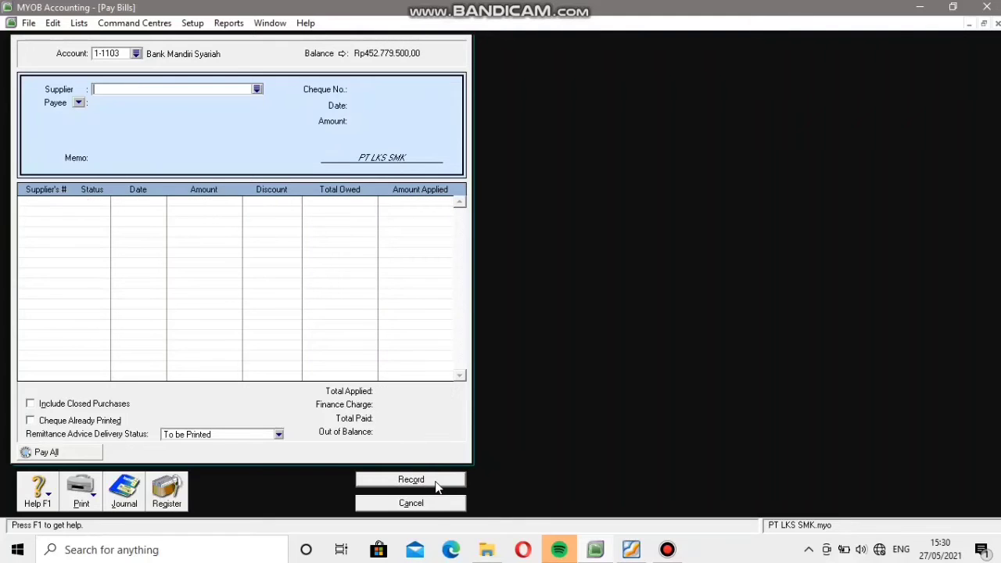
click(412, 503)
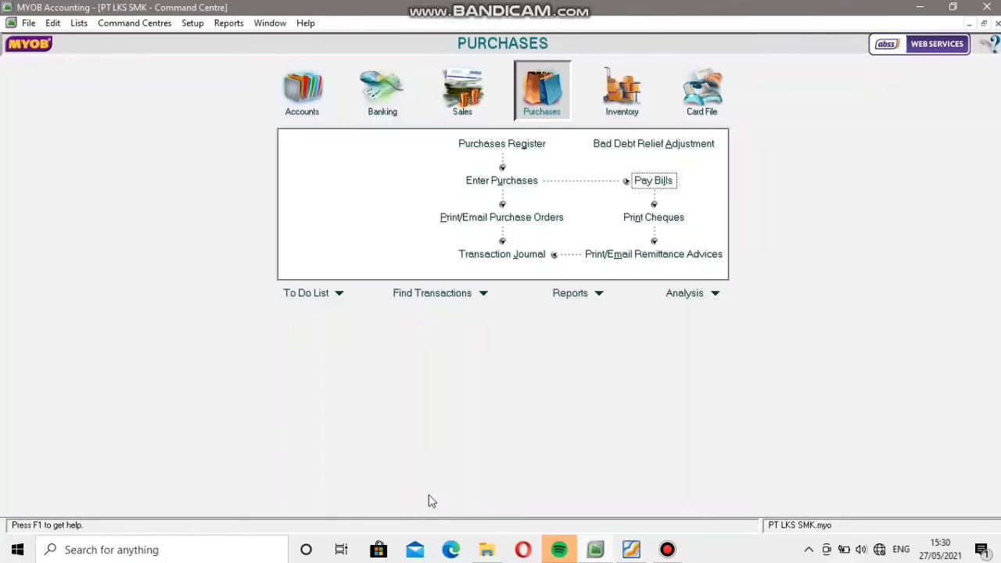
Look up the next sales invoice in the PDF and start a new MYOB sales invoice for customer PT. Jawa.
click(628, 551)
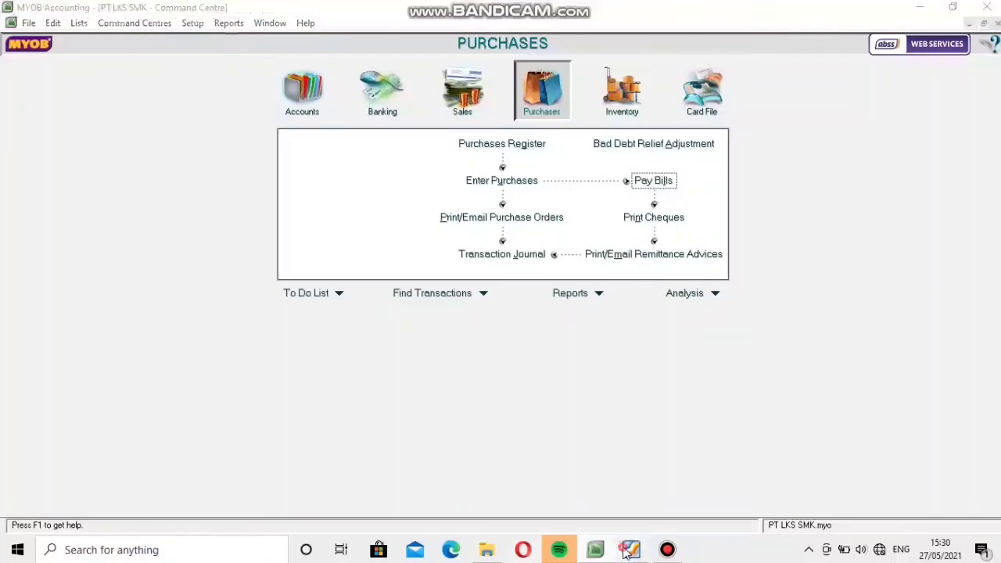
scroll(554, 364, down, 10)
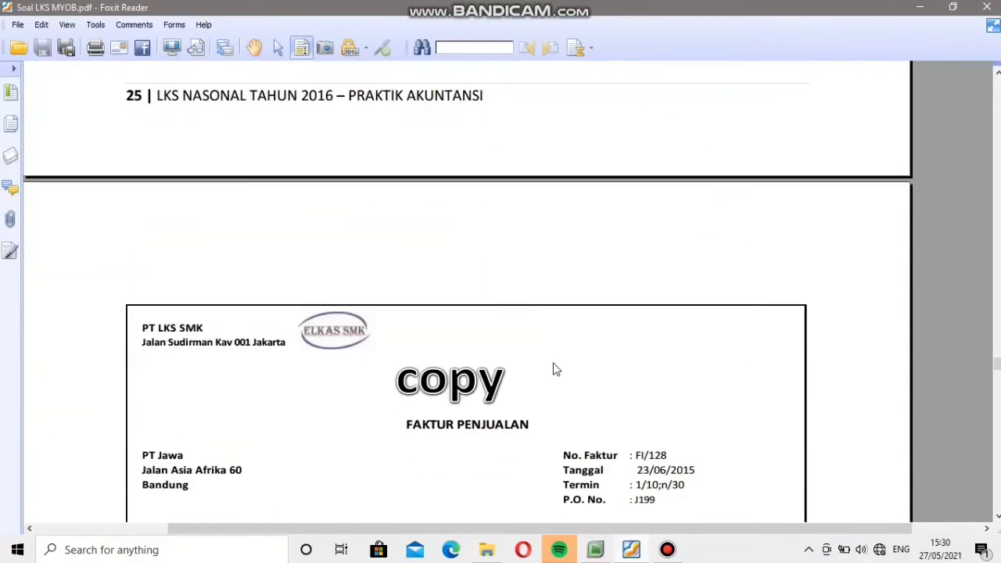
scroll(553, 369, down, 4)
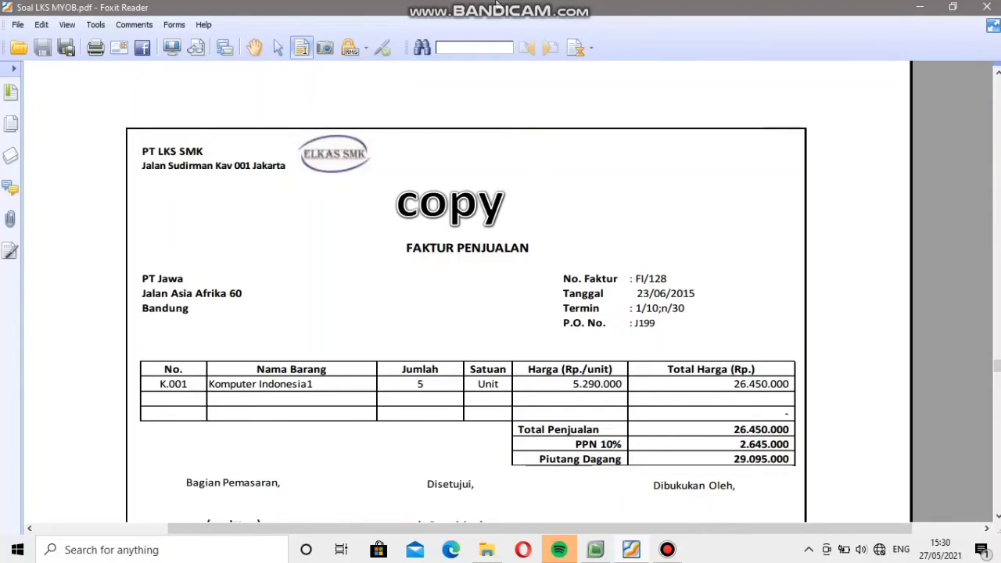
mouse_move(570, 16)
click(601, 553)
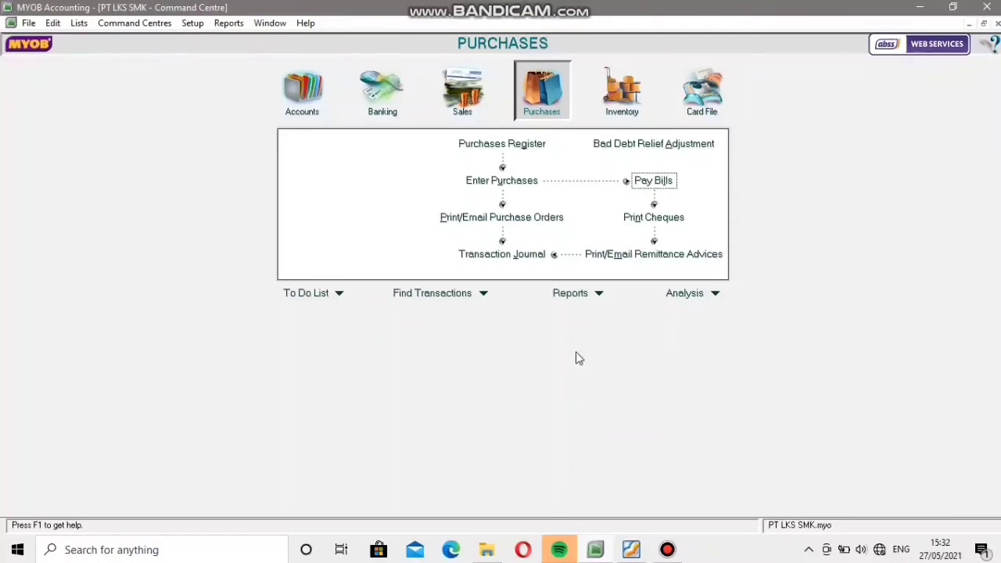
click(466, 103)
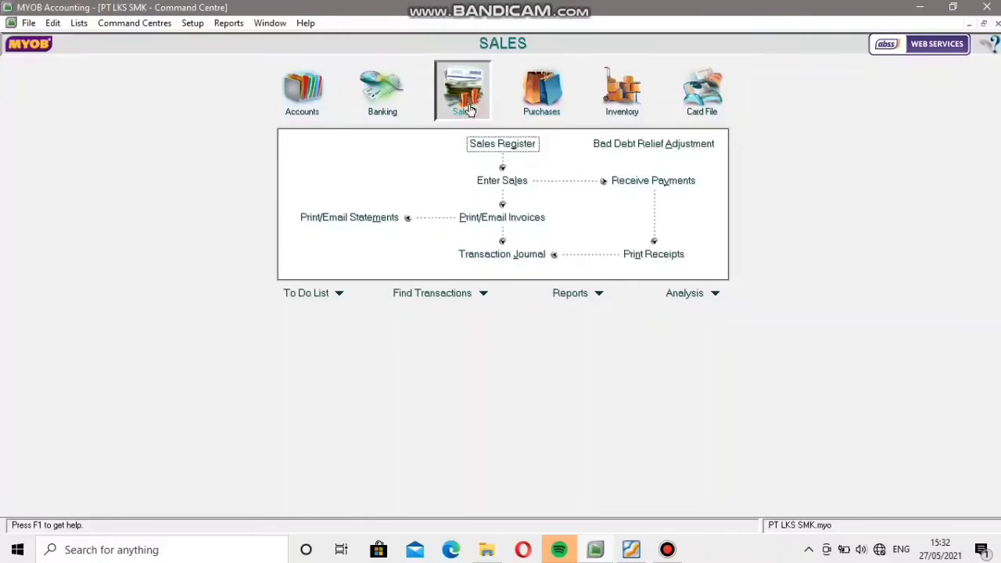
click(512, 184)
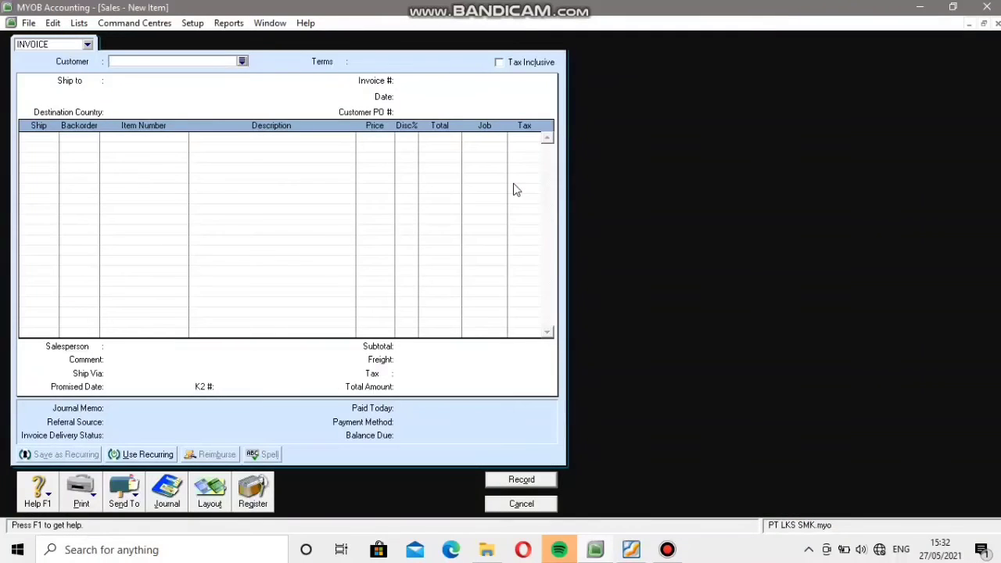
click(243, 62)
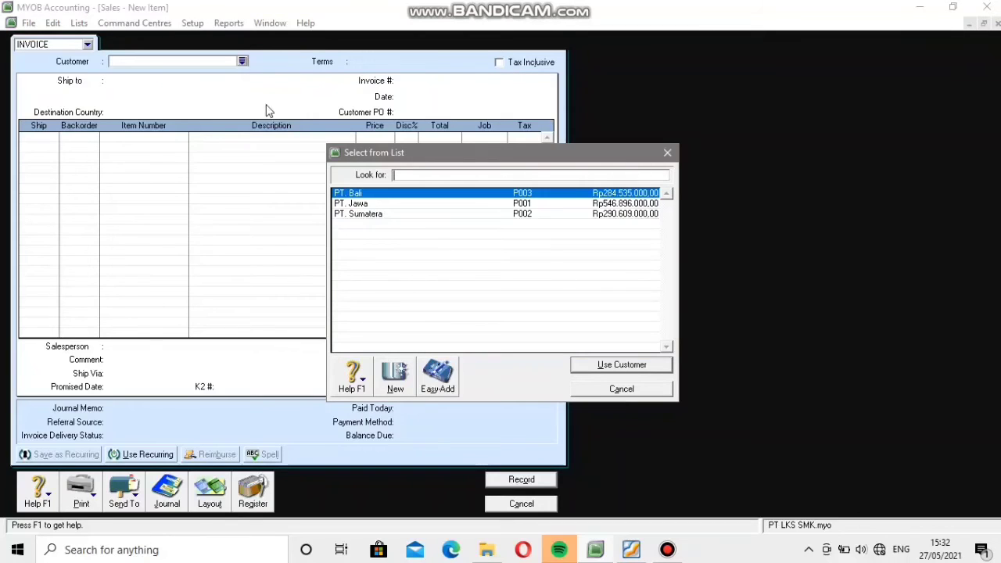
click(361, 205)
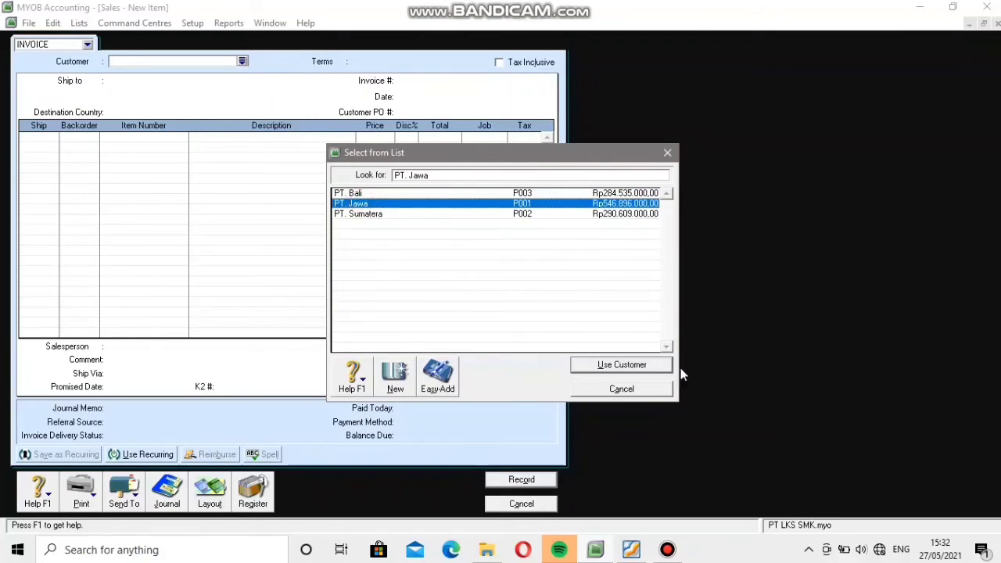
click(652, 365)
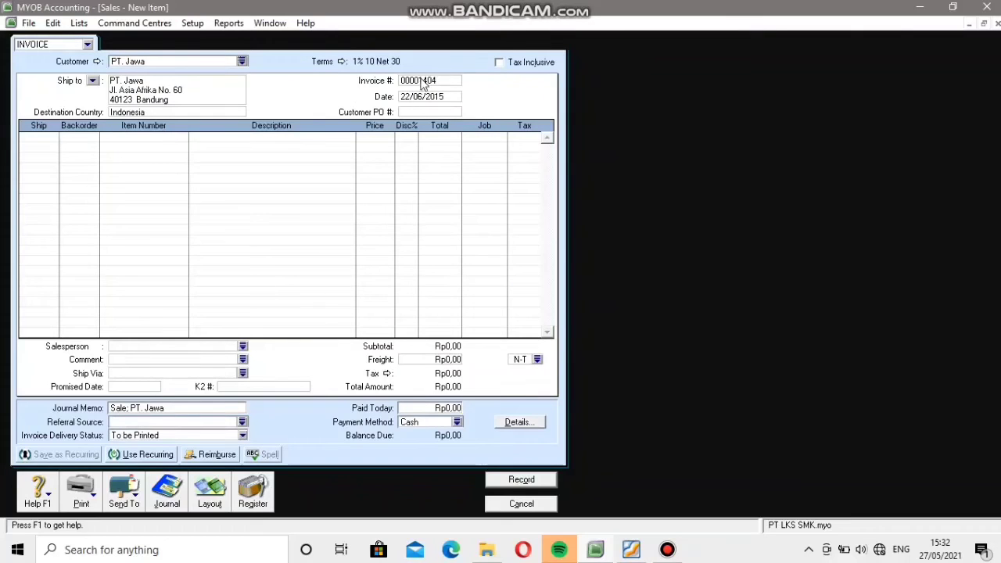
Check the invoice details in the PDF, then set the invoice number to F1/128 and the date to 23/06/2015.
click(424, 83)
click(630, 551)
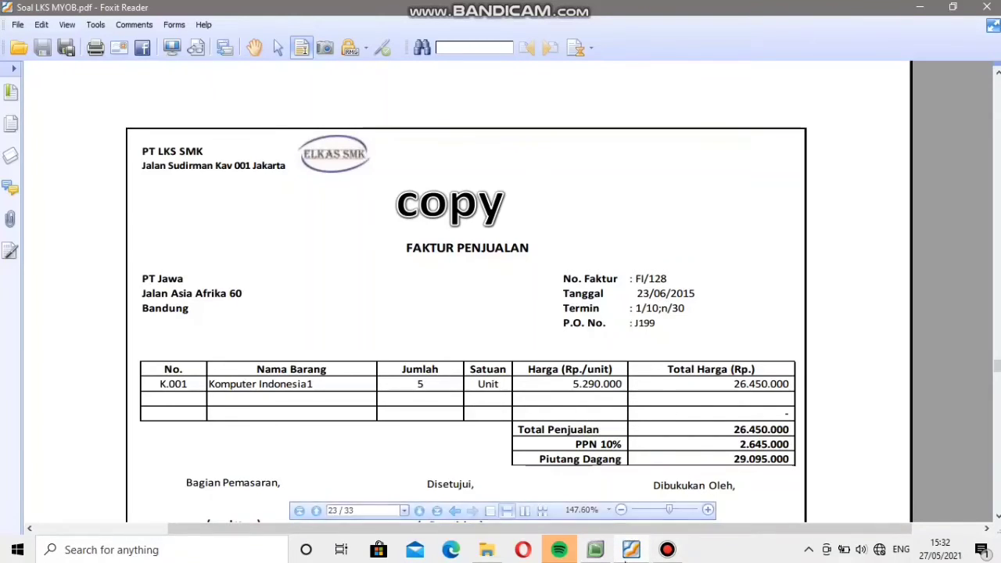
click(630, 551)
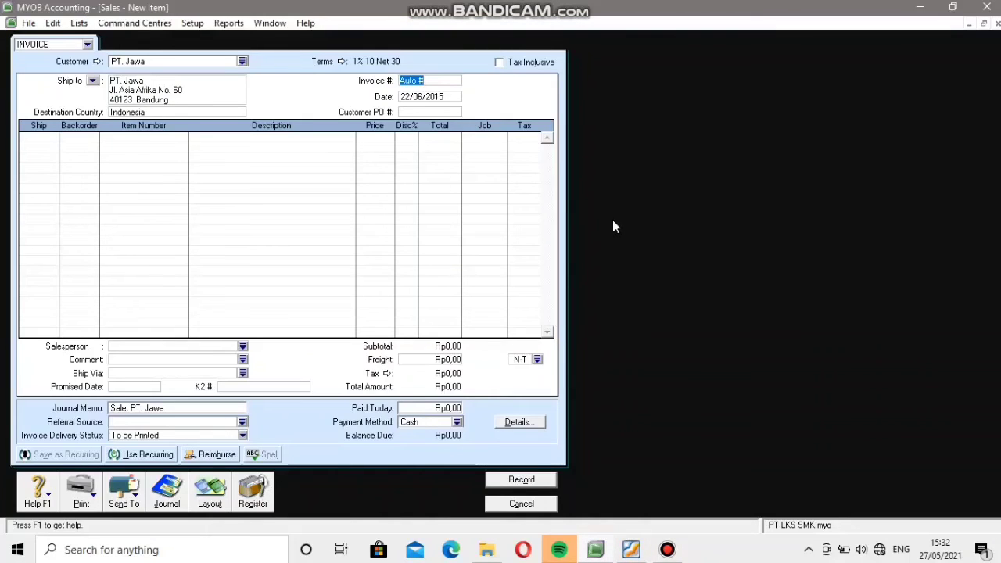
text(F1/128)
click(407, 97)
click(408, 97)
key(BackSpace)
Enter the customer PO number from the PDF on the PT. Jawa invoice and open the first line's ship quantity for editing.
click(427, 113)
click(628, 551)
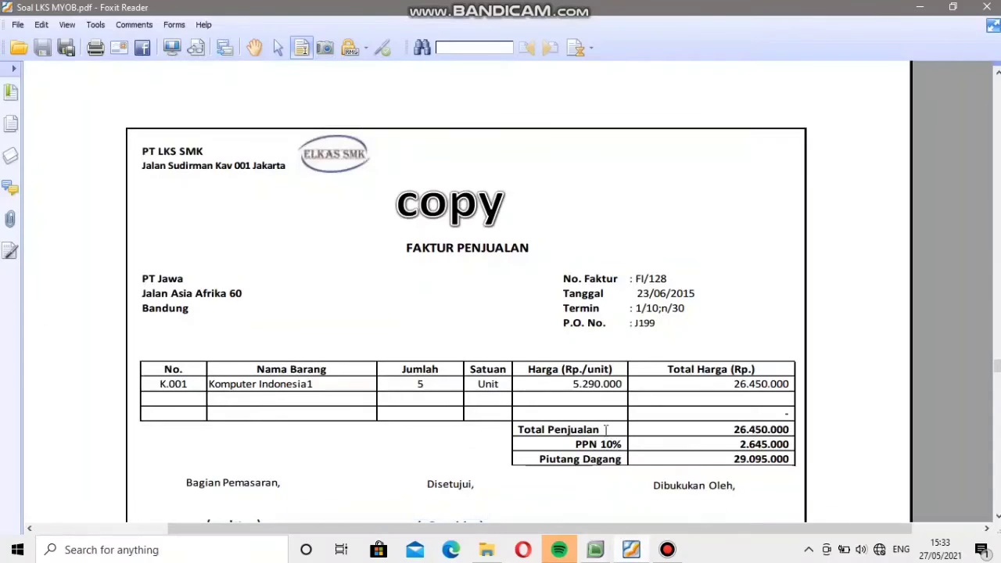
scroll(528, 402, down, 1)
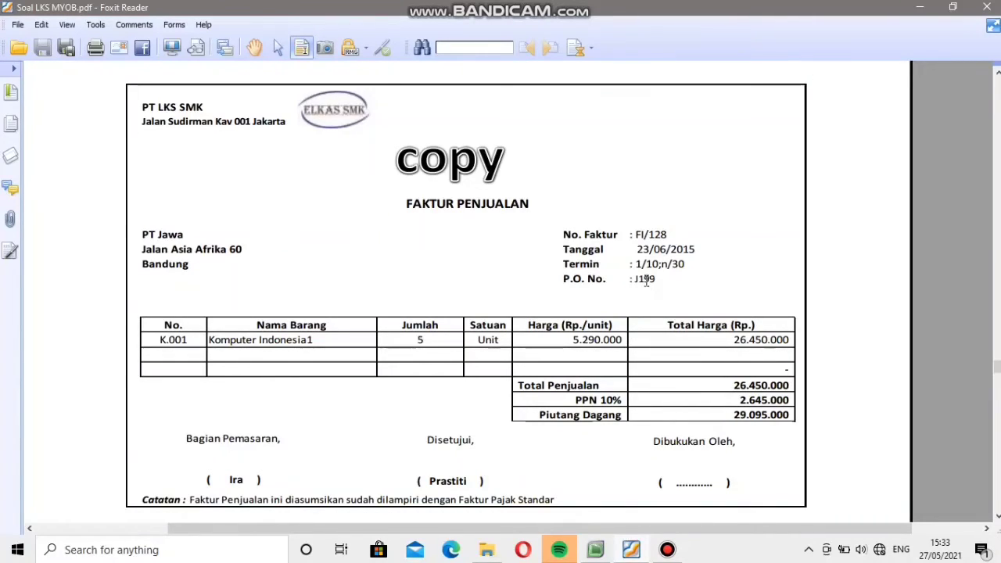
click(632, 551)
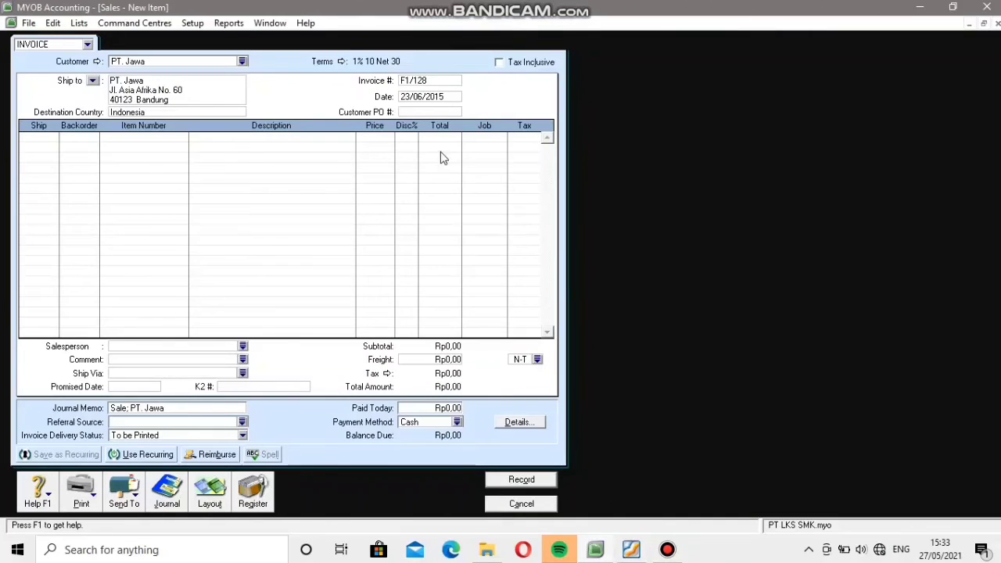
click(421, 111)
text(J199)
click(37, 137)
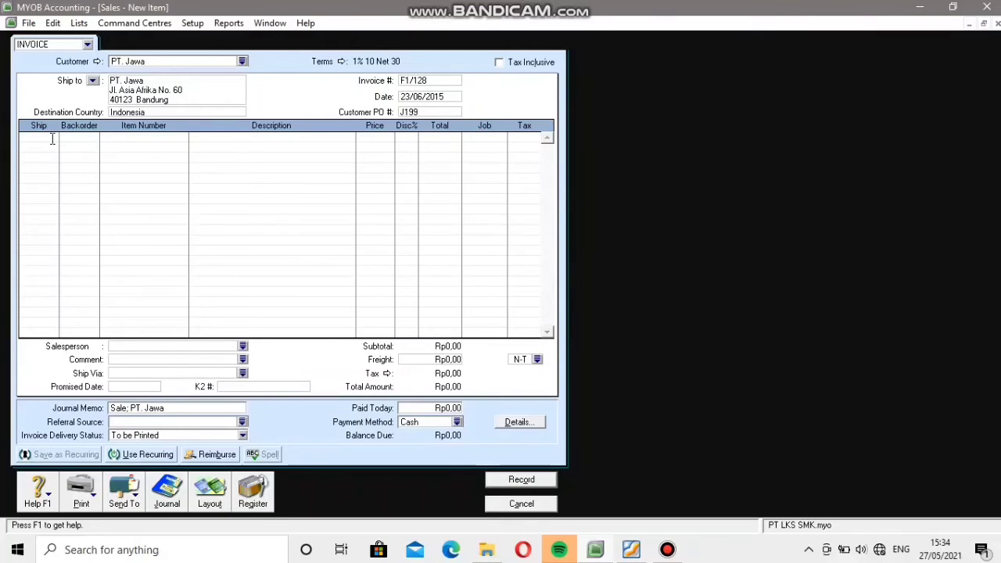
Fill the first invoice line with ship quantity 5 and item K.001, Komputer Indonesia 1.
text(5)
click(101, 141)
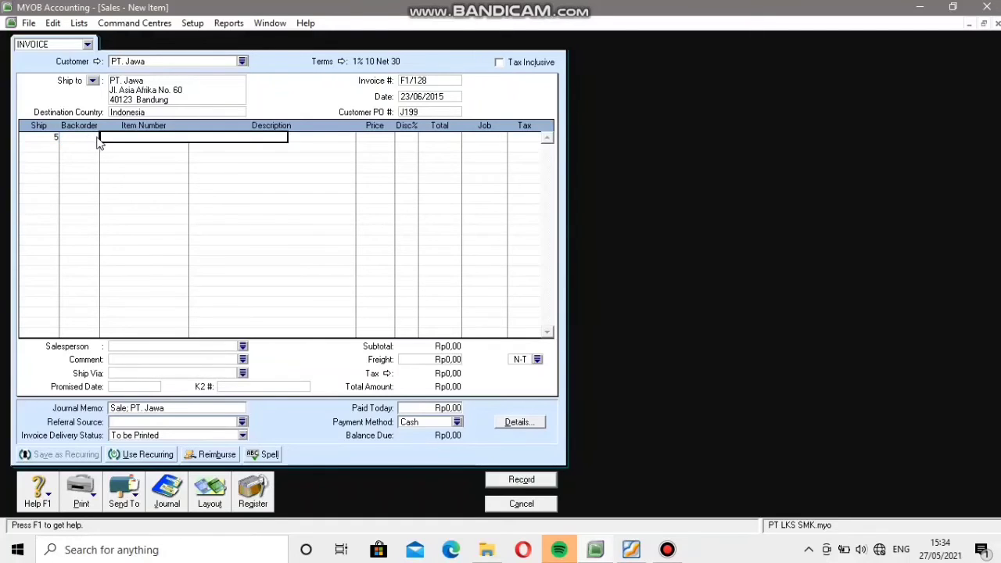
key(Tab)
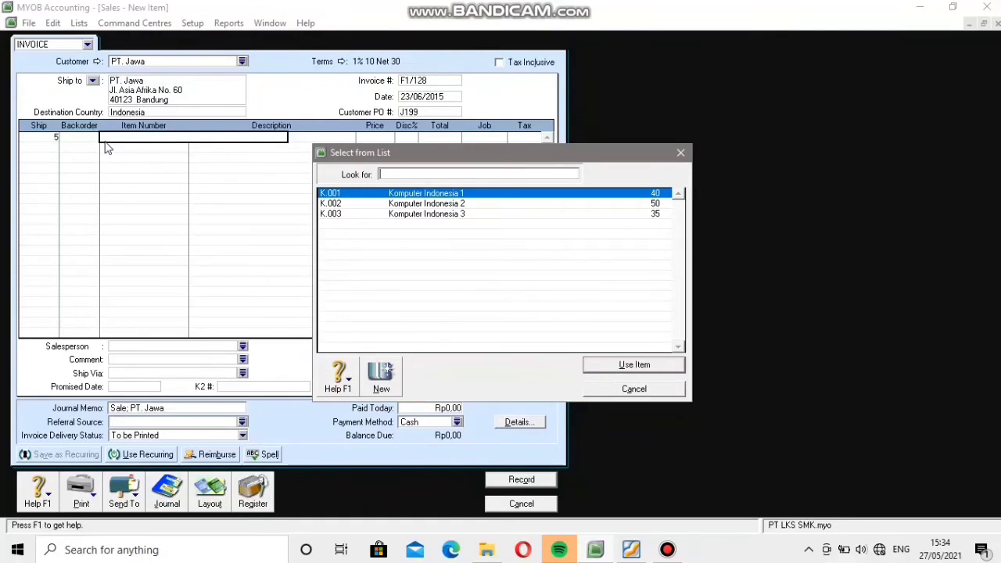
click(368, 193)
click(665, 365)
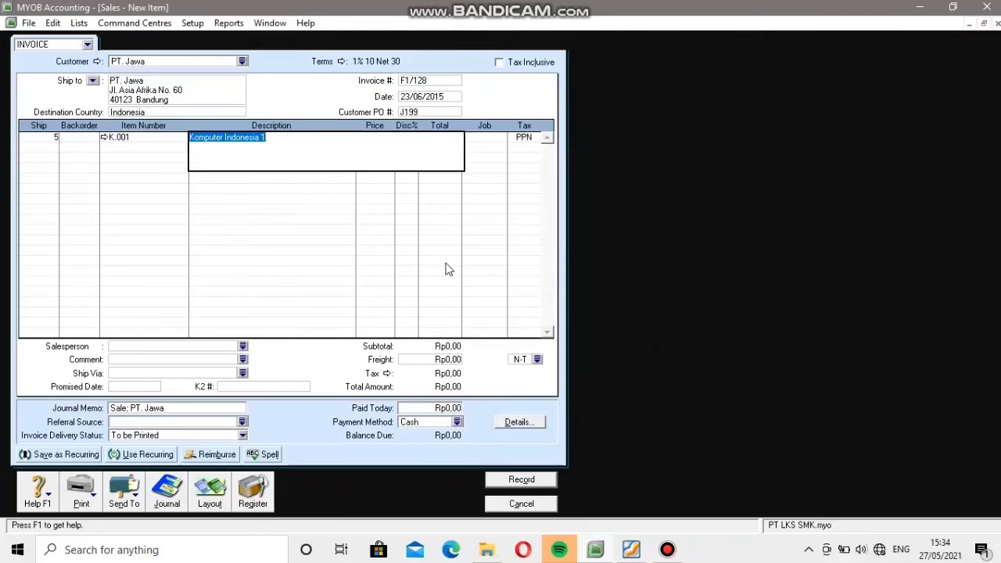
key(Tab)
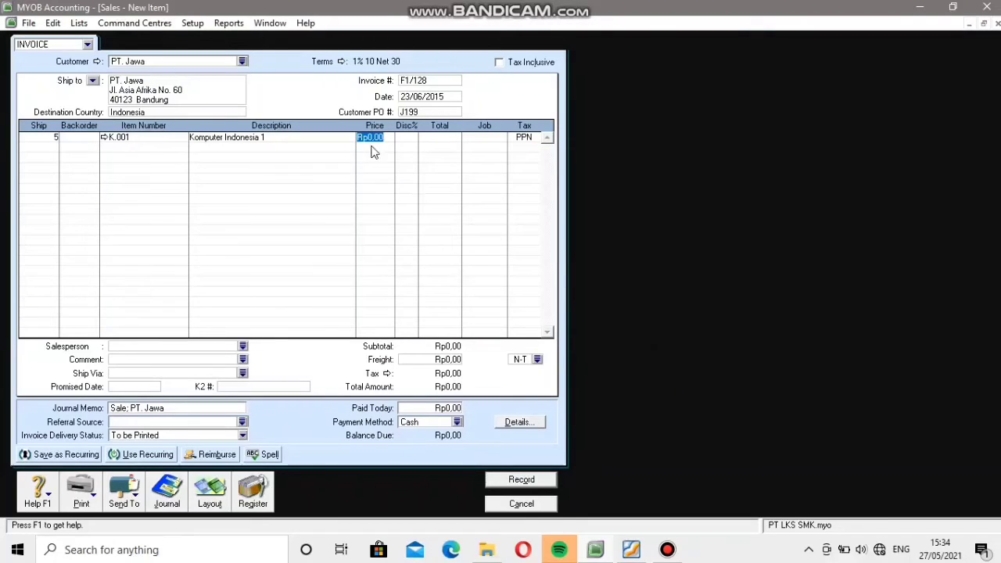
Check the unit price in the PDF invoice and set the K.001 line's price to Rp5.290.000.
click(630, 552)
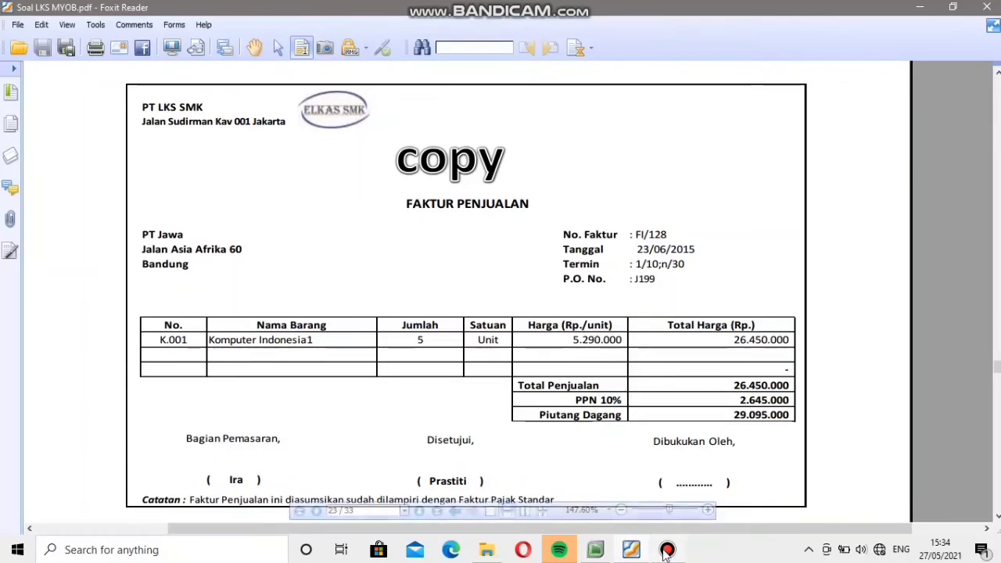
click(633, 551)
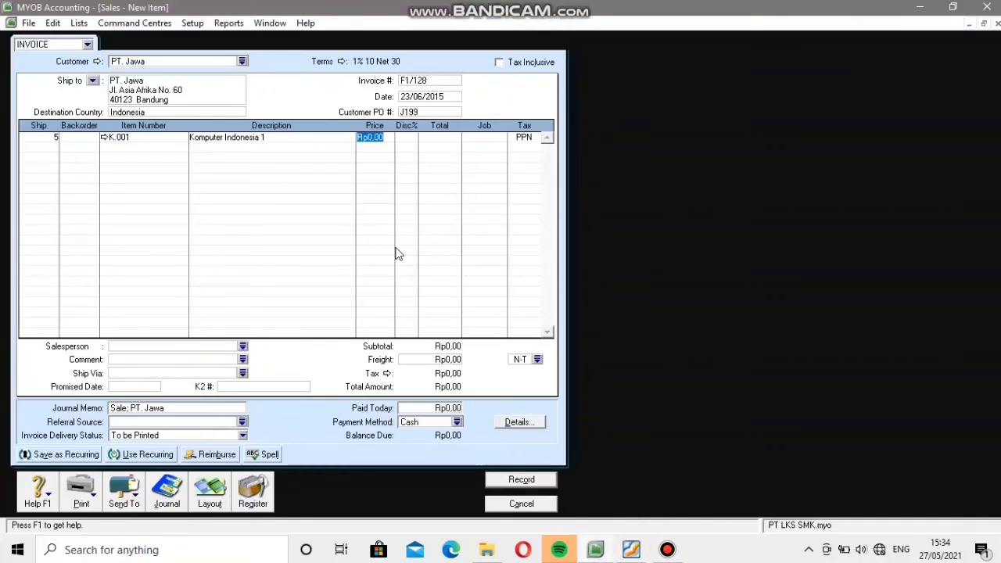
text(2015)
key(BackSpace)
key(BackSpace)
text(529000)
key(Tab)
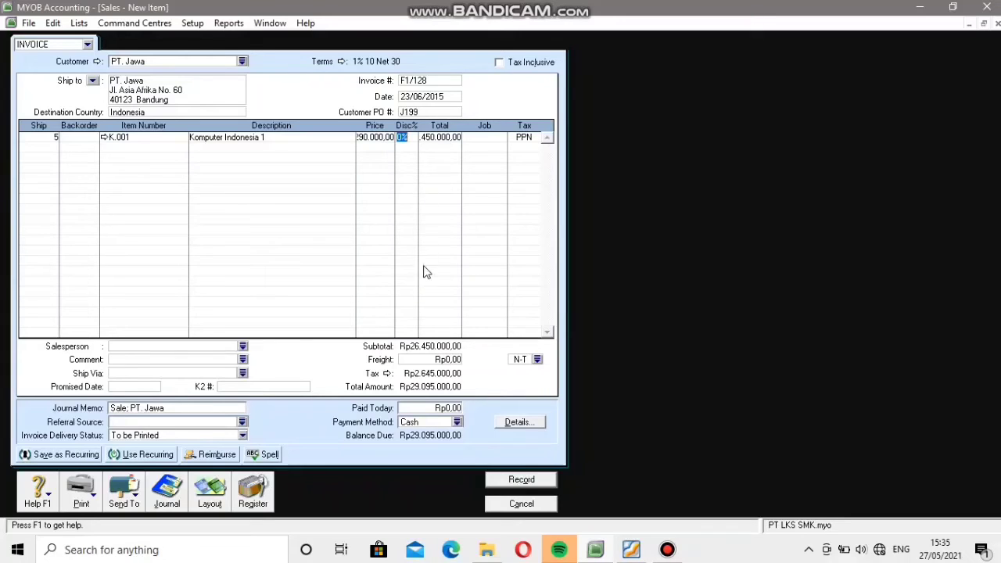
Compare the invoice totals with the PDF, record the PT. Jawa invoice ignoring the spelling suggestions, and close the sales form.
click(631, 550)
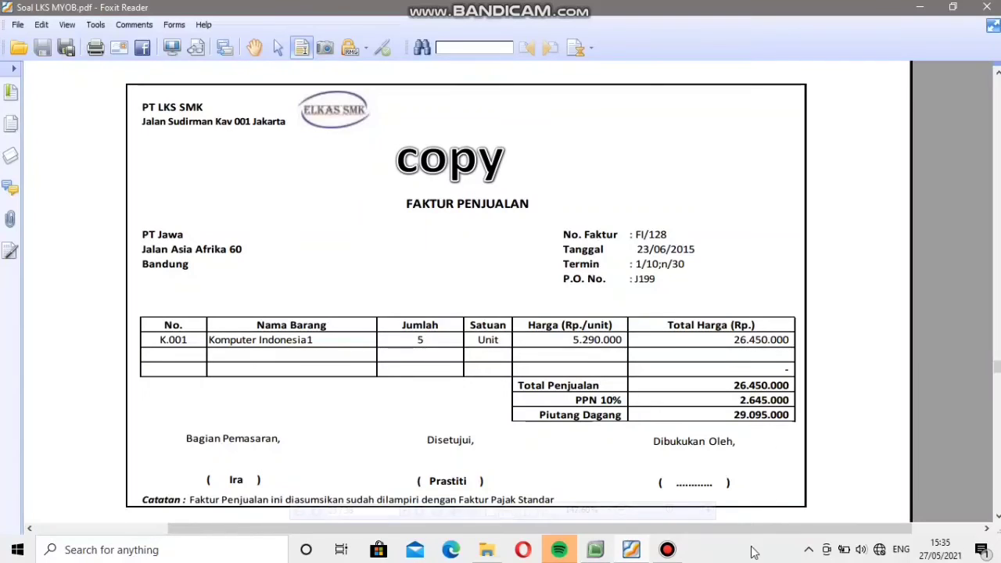
click(632, 551)
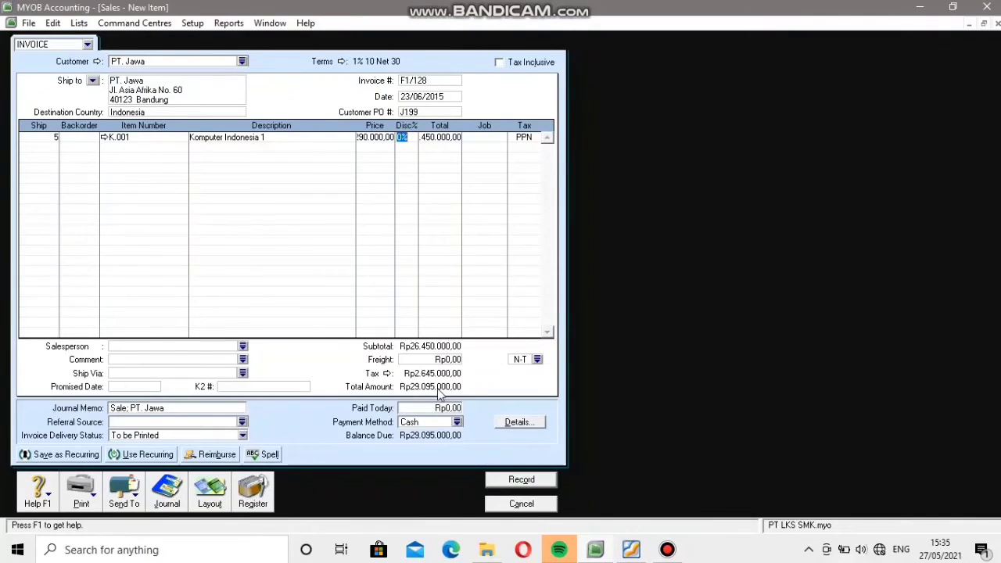
click(531, 482)
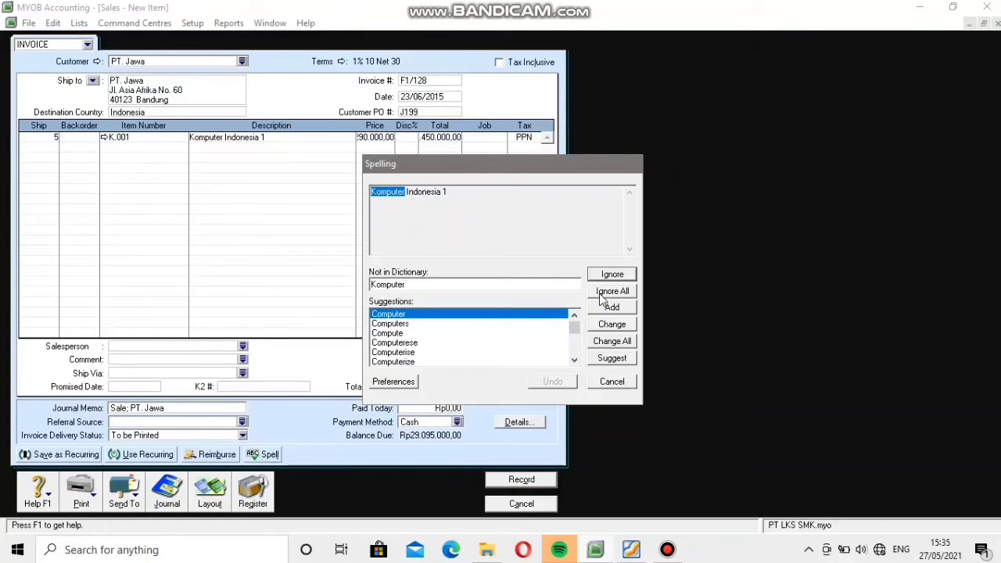
click(601, 294)
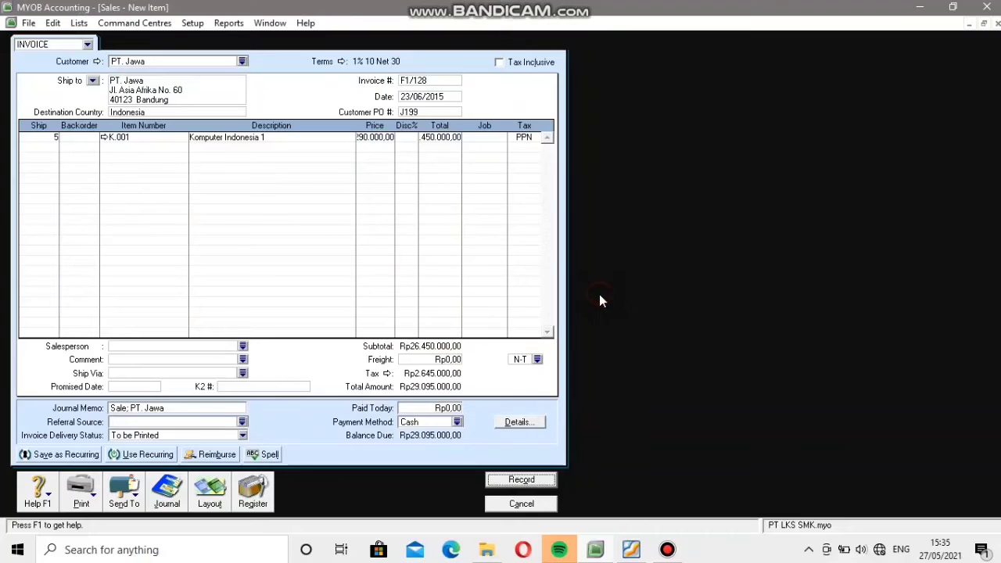
click(544, 503)
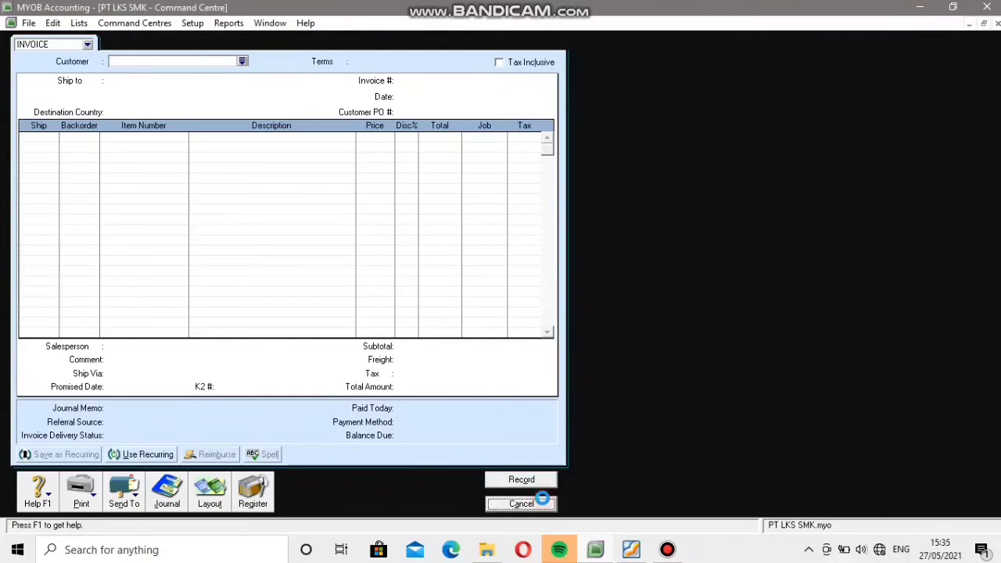
Look up the next cash payment voucher in the PDF and open a new Spend Money transaction in MYOB.
click(631, 551)
scroll(516, 435, down, 8)
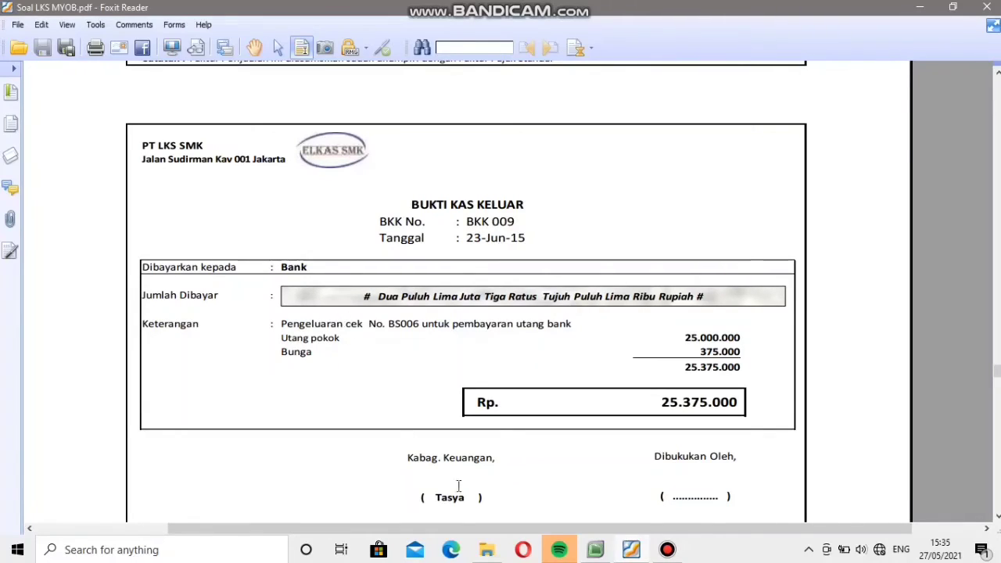
click(597, 549)
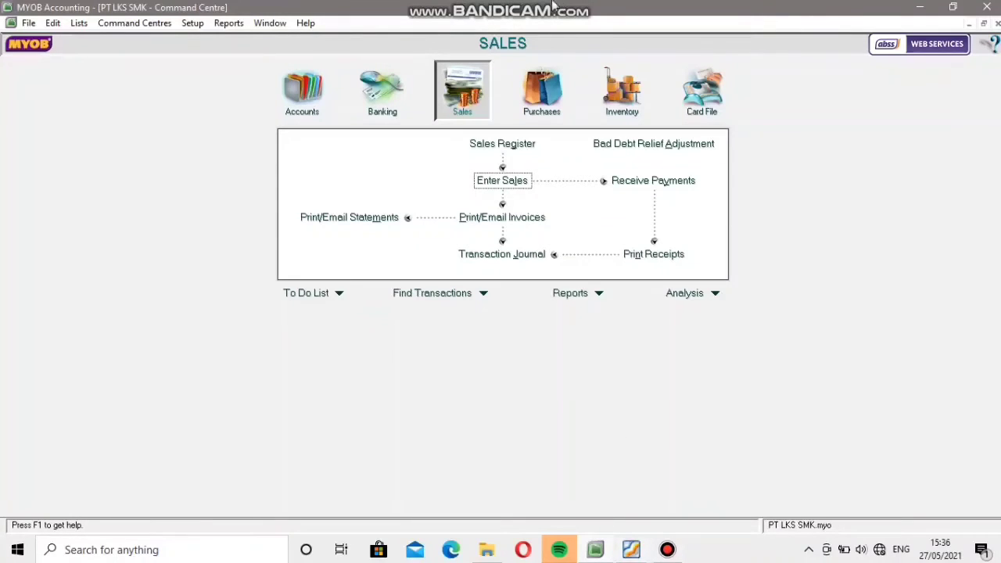
mouse_move(542, 4)
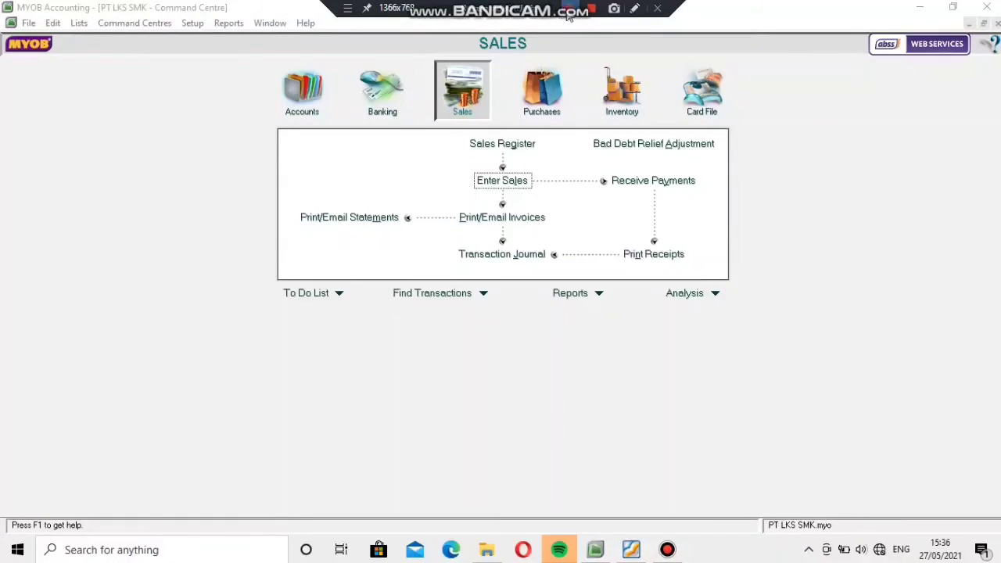
click(376, 104)
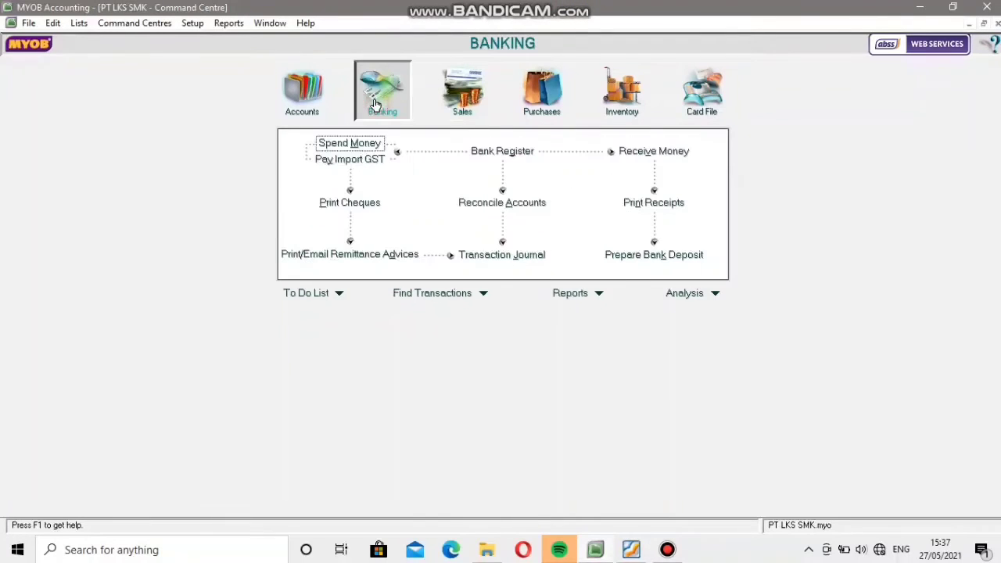
click(378, 144)
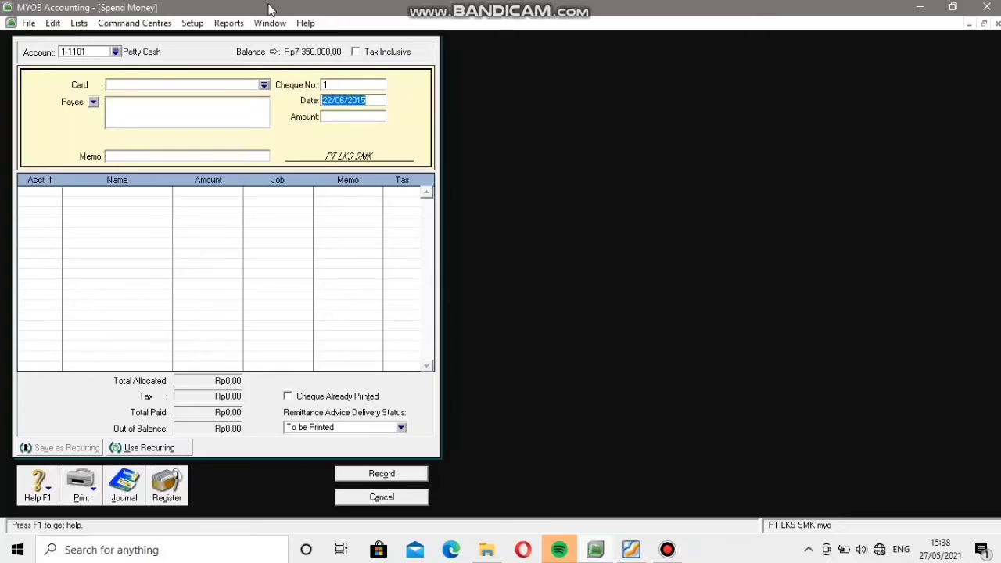
Set the paying account to 1-1102 Bank BNI Syariah.
click(115, 52)
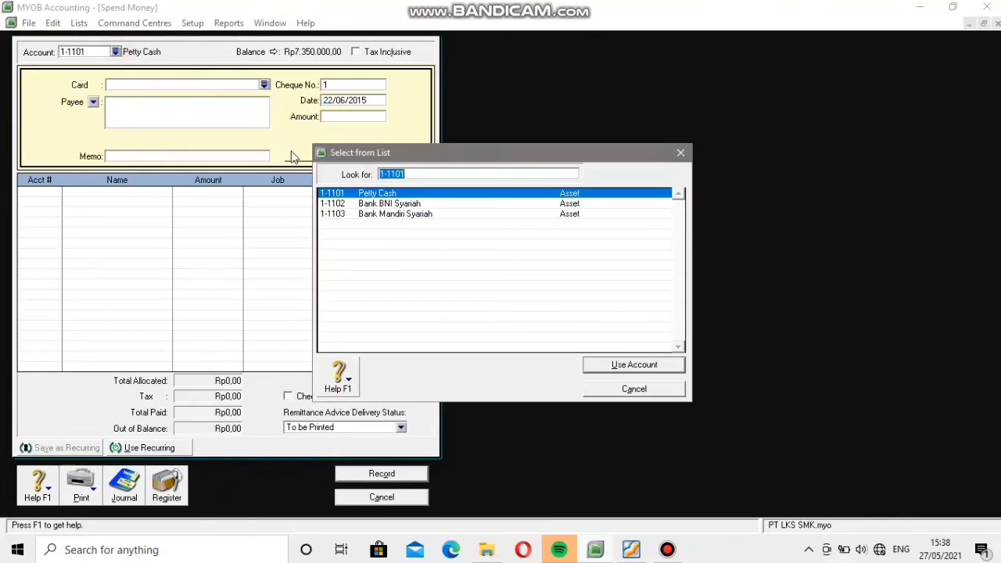
click(370, 205)
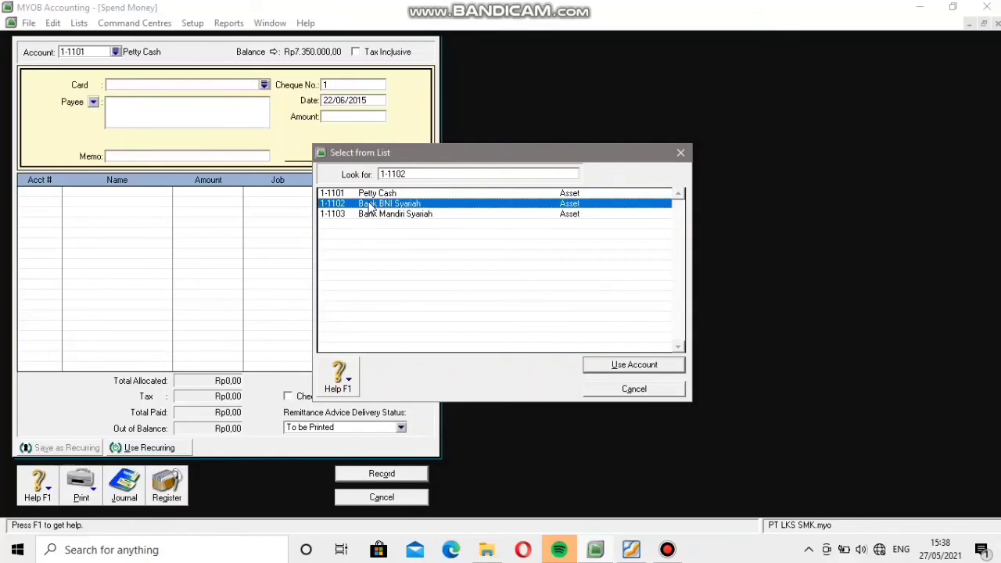
click(638, 365)
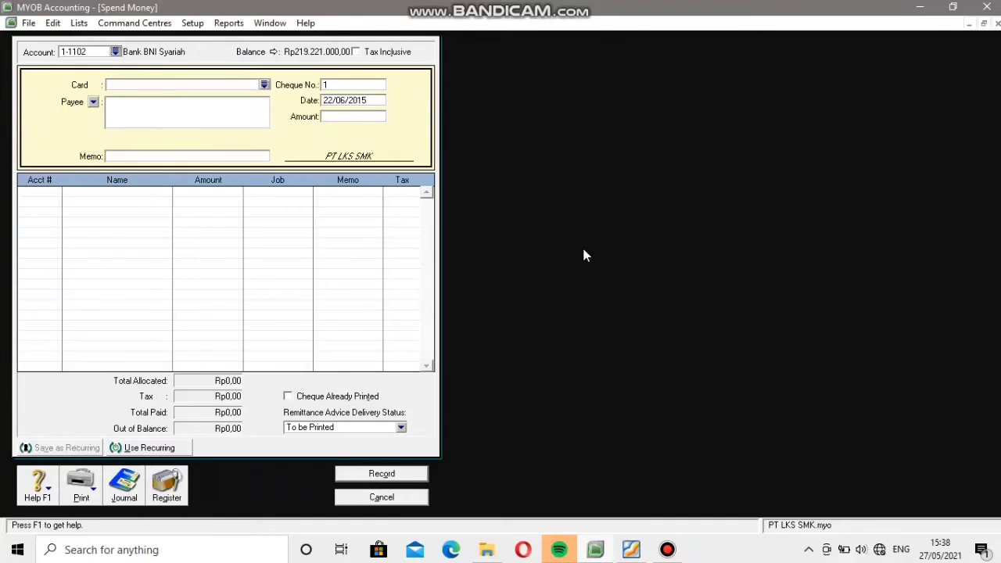
Check the voucher in the PDF, then set the cheque number to BKK009 and the date to 23/06/2015.
click(334, 83)
click(631, 550)
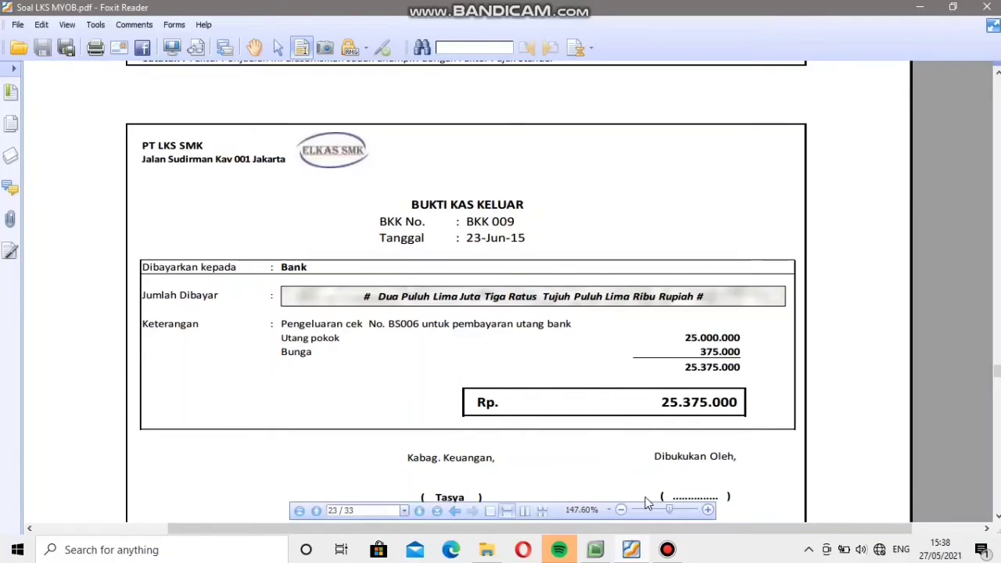
click(596, 550)
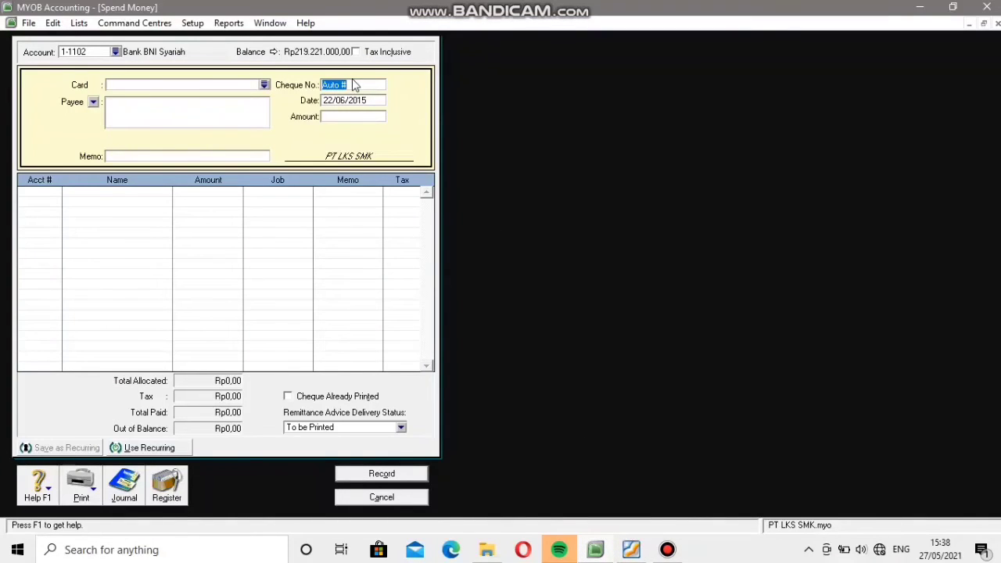
text(BKK009)
click(338, 101)
click(332, 100)
key(BackSpace)
text(3)
Check the voucher total in the PDF and enter a payment amount of Rp25.375.000.
click(631, 549)
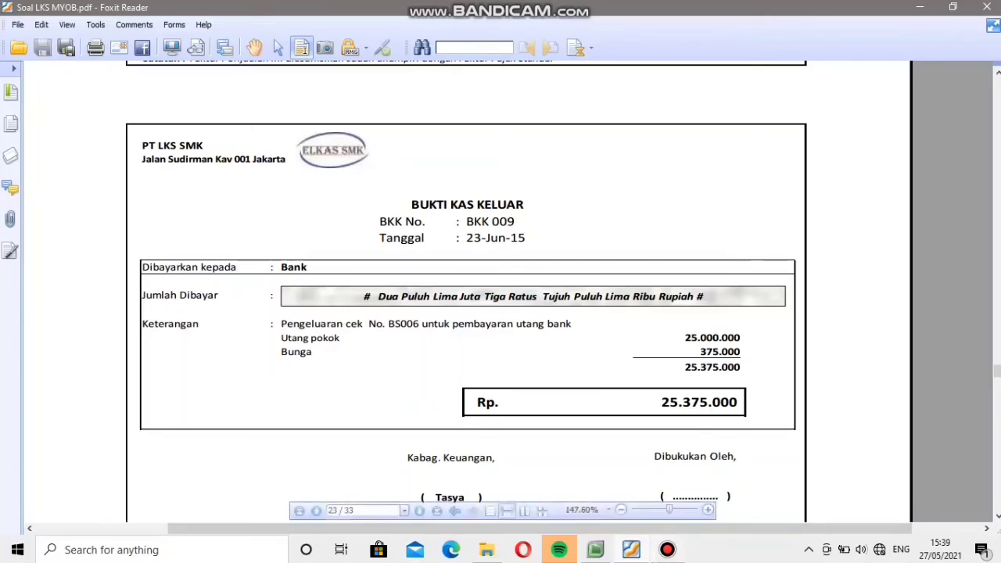
click(632, 552)
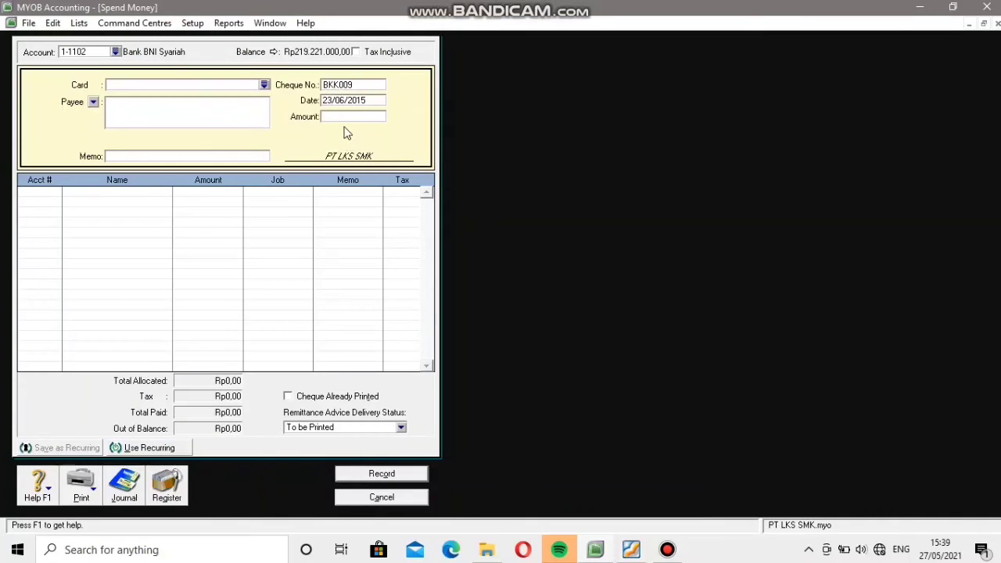
click(344, 123)
text(25375000)
Allocate the first payment line to account 2-2100 Bank Loans from the account list.
click(57, 195)
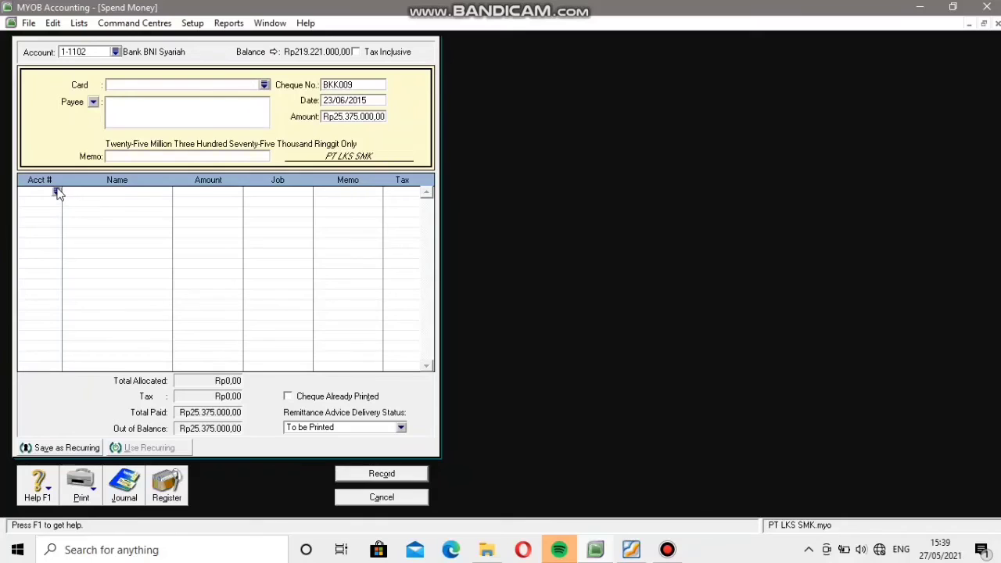
text(6)
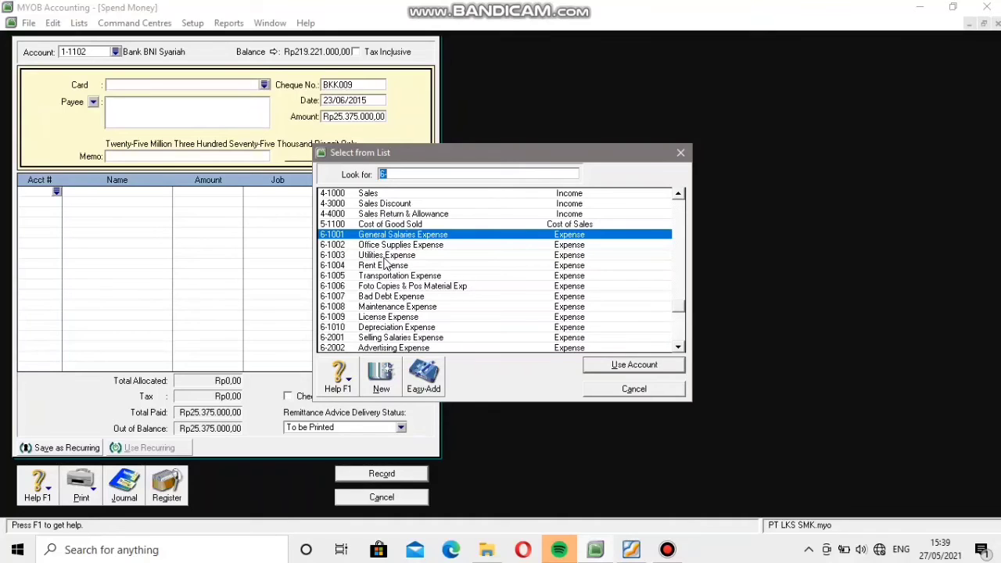
scroll(384, 264, up, 5)
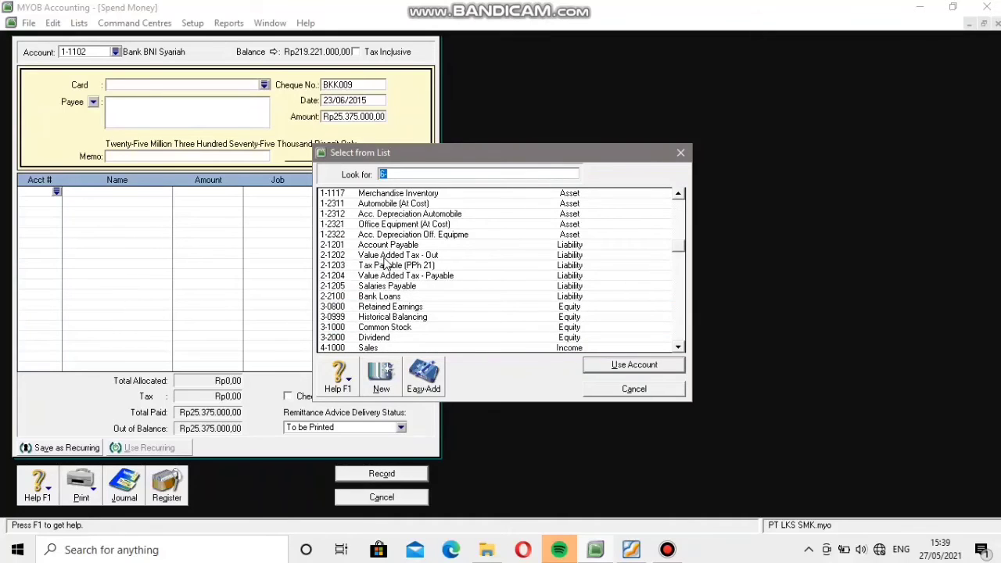
scroll(384, 263, up, 3)
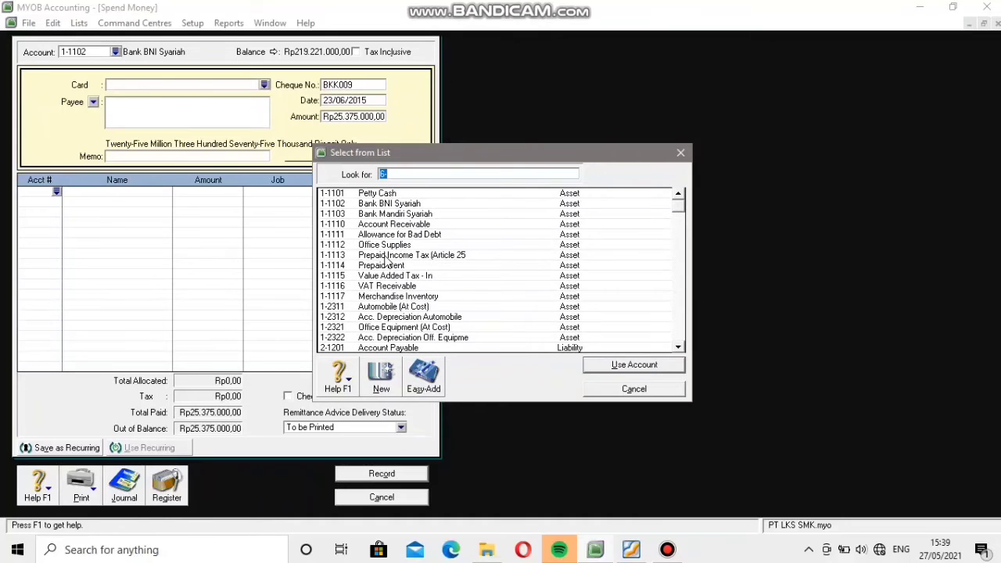
scroll(384, 264, down, 5)
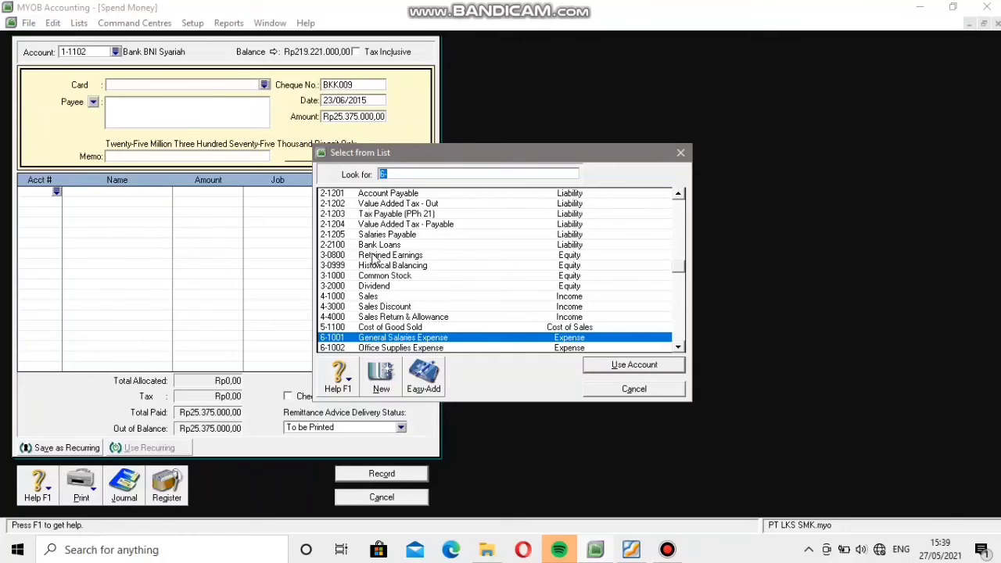
text(6-)
click(373, 245)
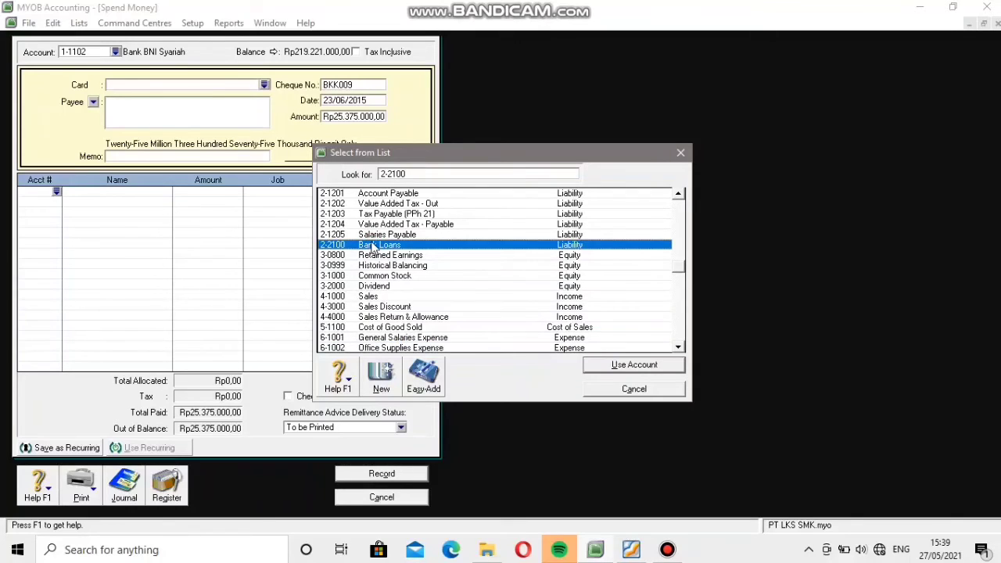
click(656, 366)
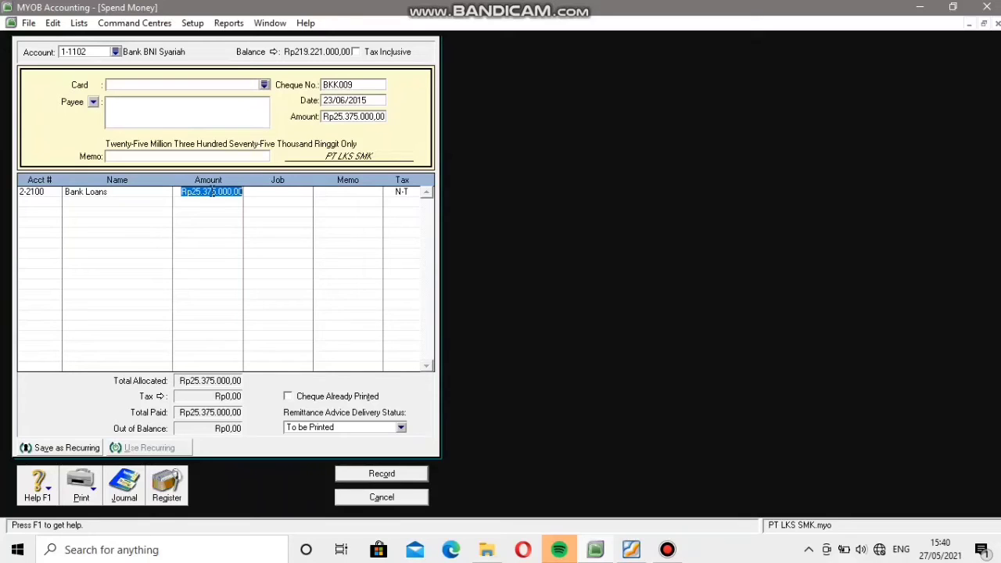
Check the loan principal on voucher BKK 009 in the PDF and set the Bank Loans line amount to Rp25.000.000.
click(212, 192)
click(201, 192)
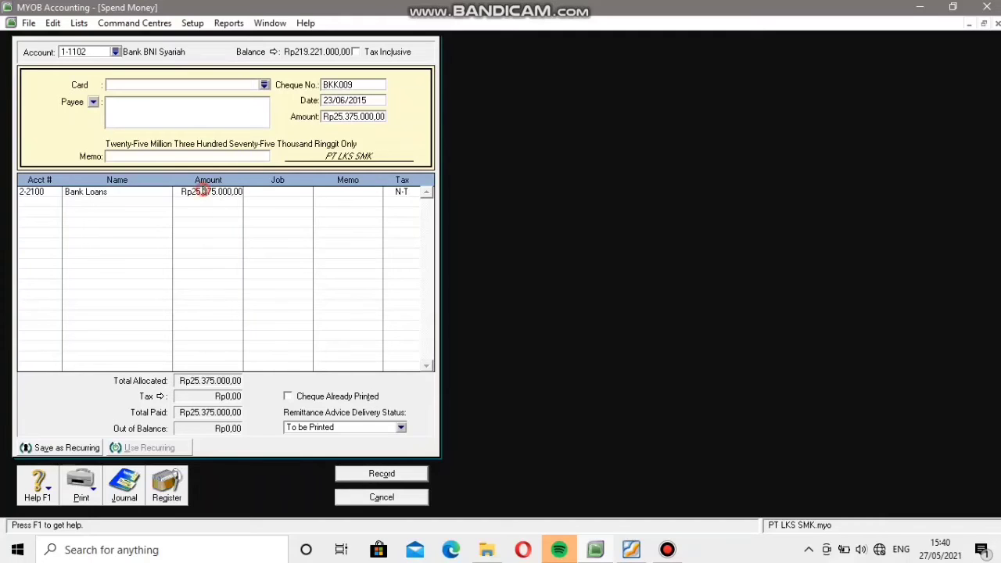
click(630, 550)
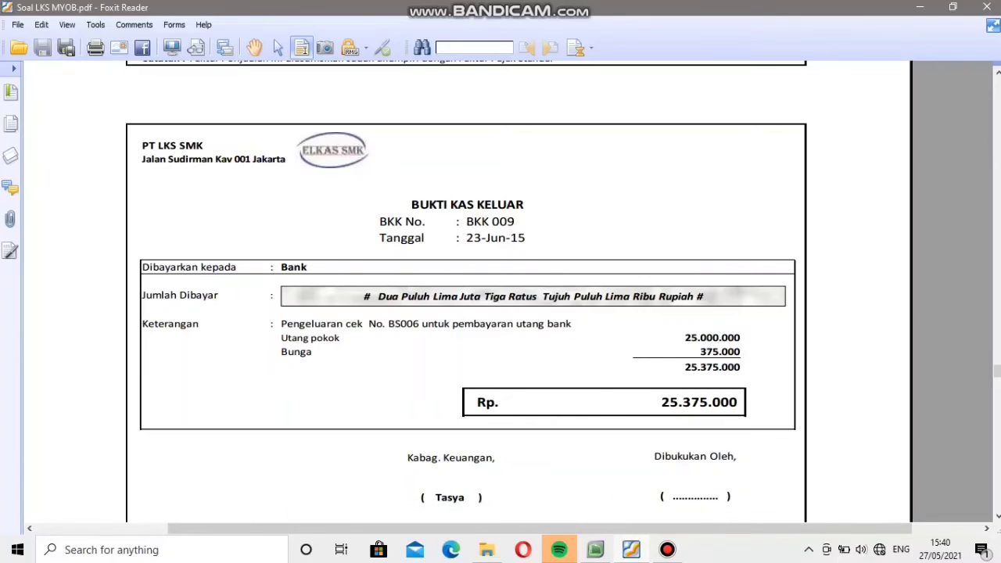
click(599, 550)
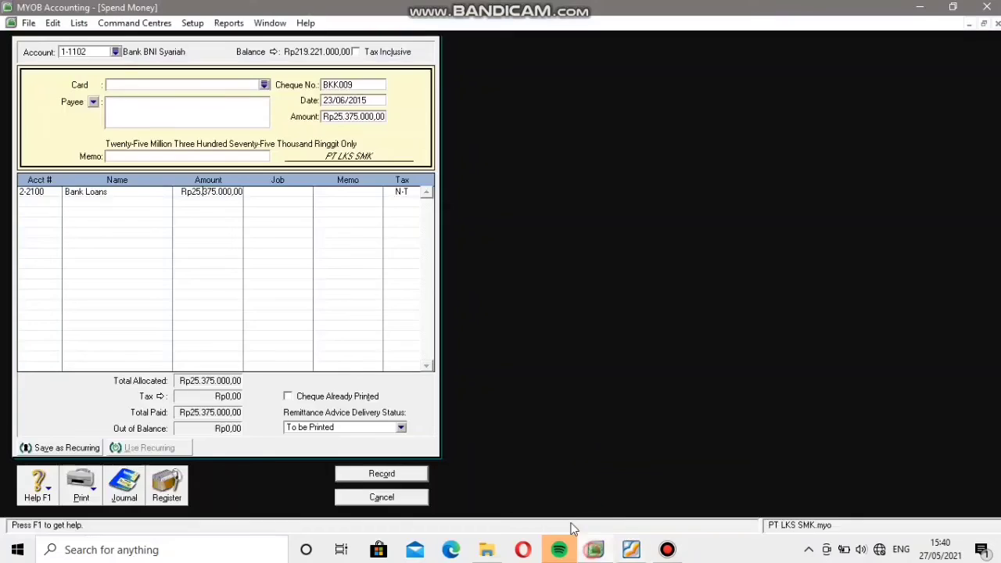
drag(184, 192, 249, 195)
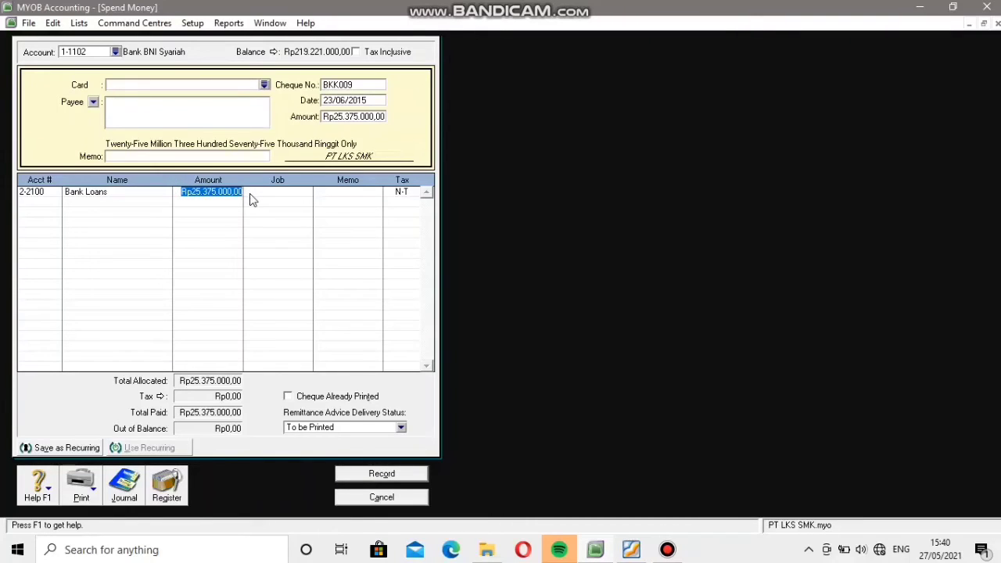
text(250000)
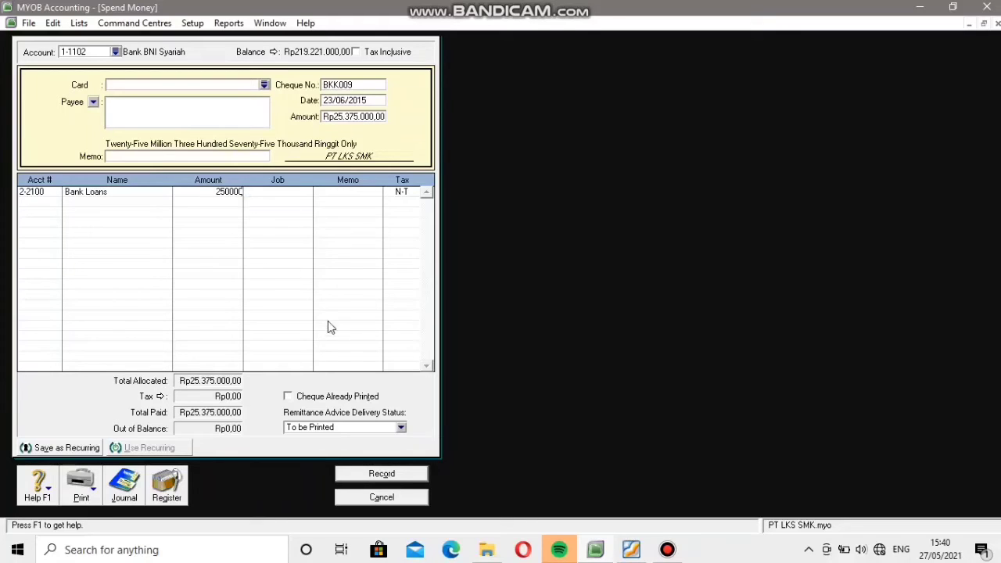
click(632, 550)
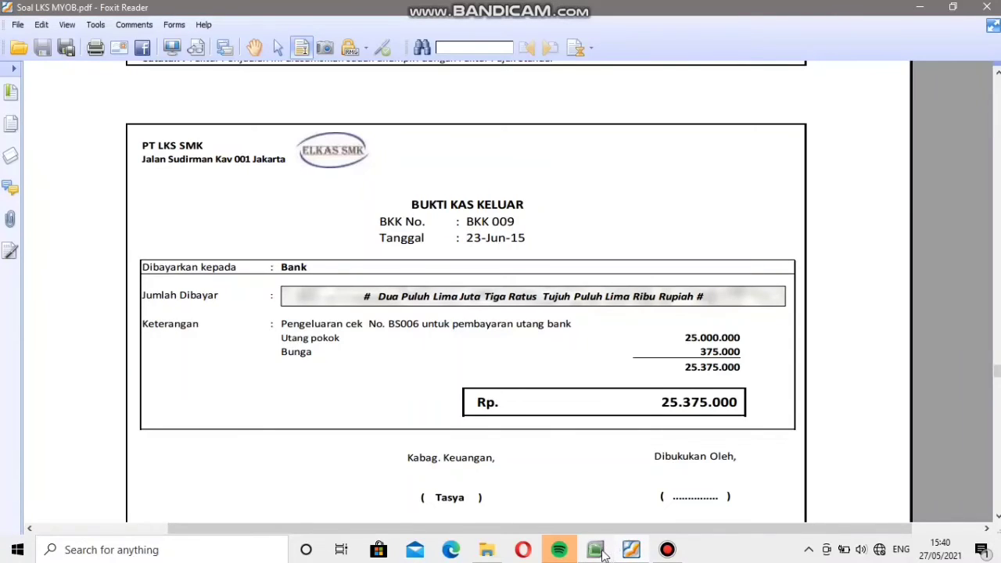
click(602, 550)
key(BackSpace)
key(BackSpace)
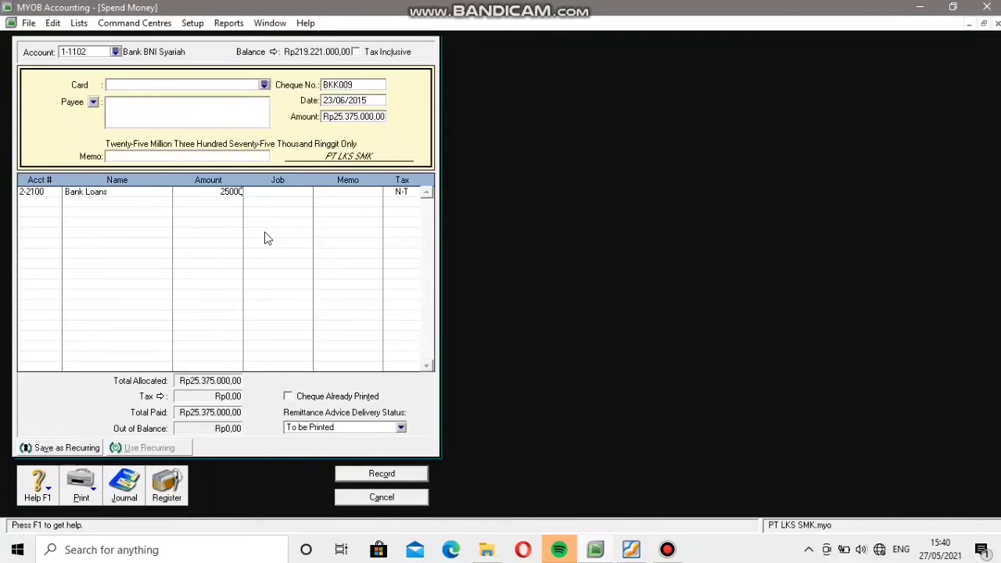
key(BackSpace)
key(BackSpace)
text(00000)
Allocate the remaining Rp375.000 on a second line to account 9-3000 Other Expense, and record the payment and close the form.
click(58, 204)
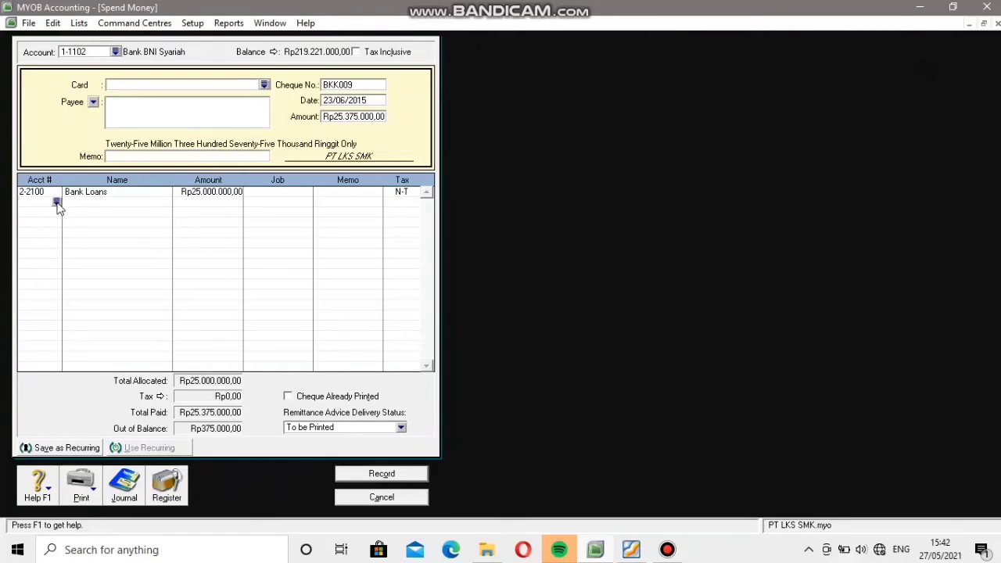
click(57, 202)
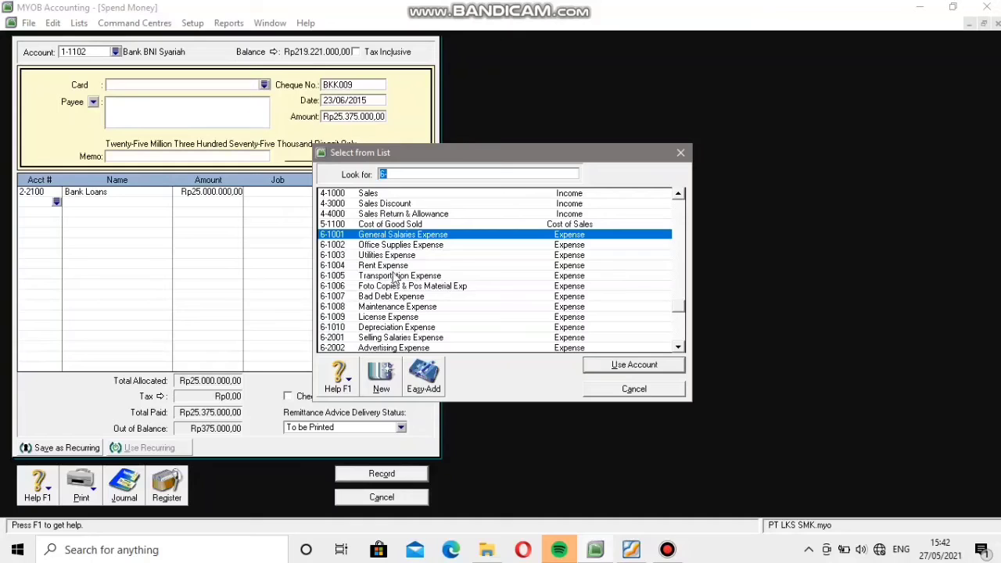
scroll(395, 280, down, 3)
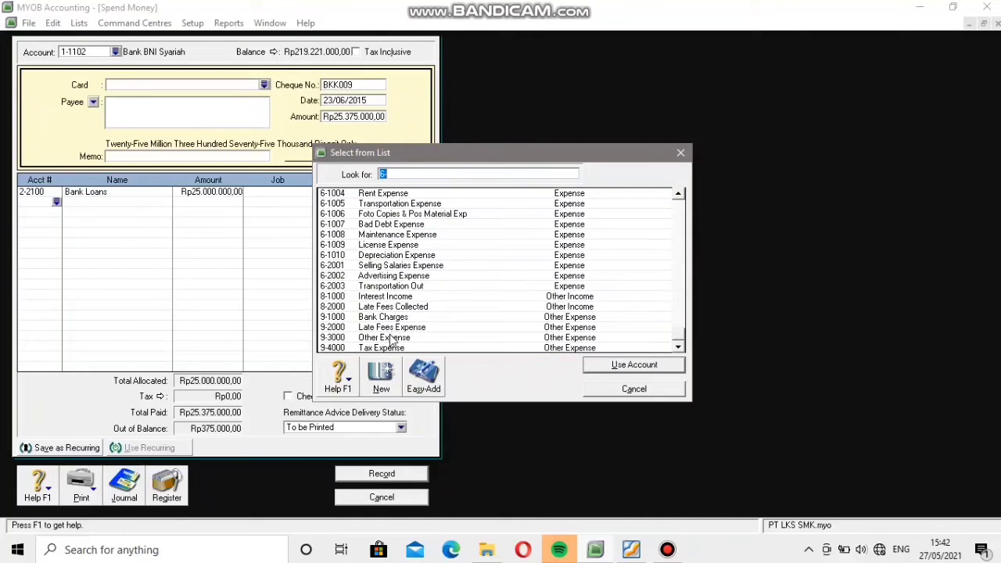
click(393, 339)
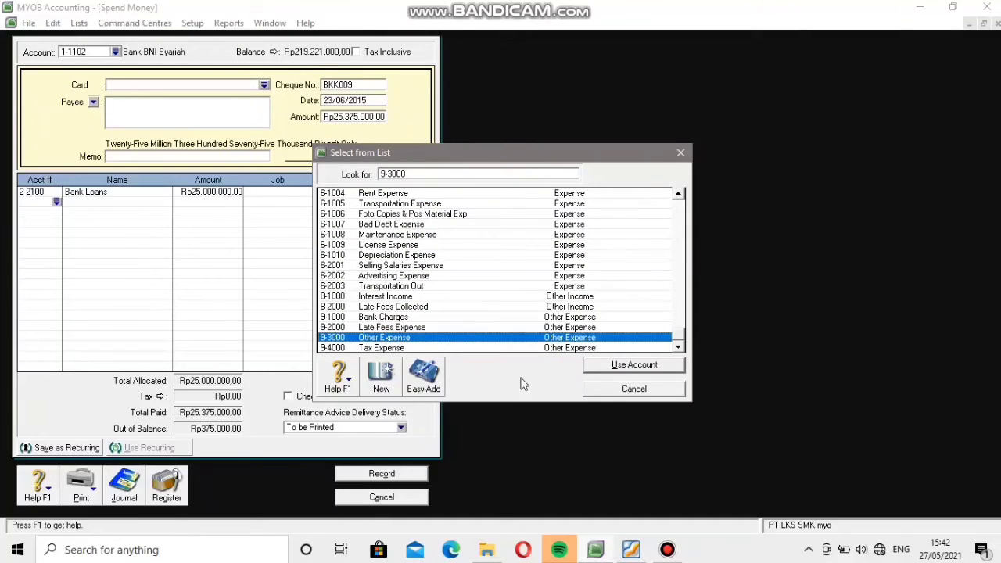
click(635, 365)
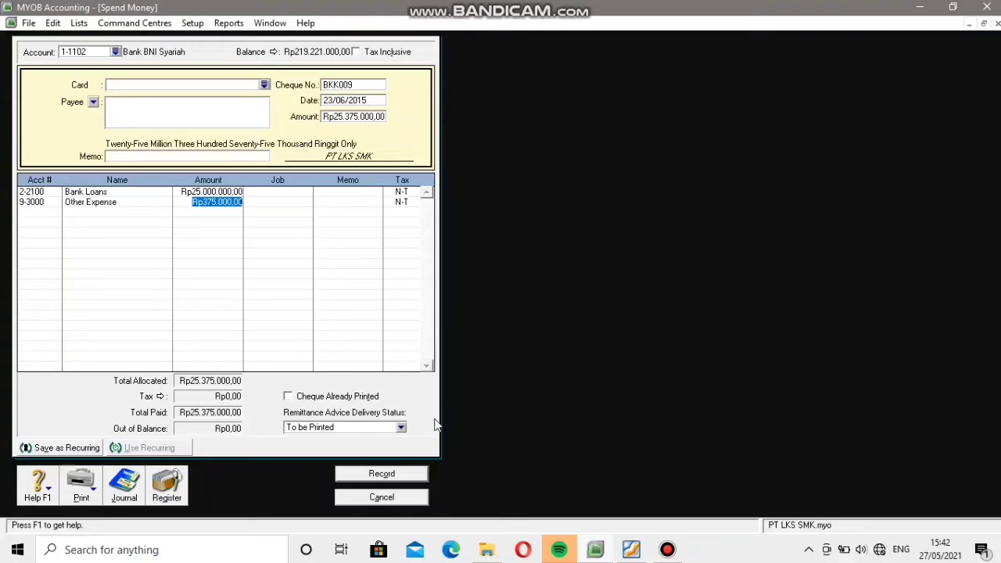
click(383, 473)
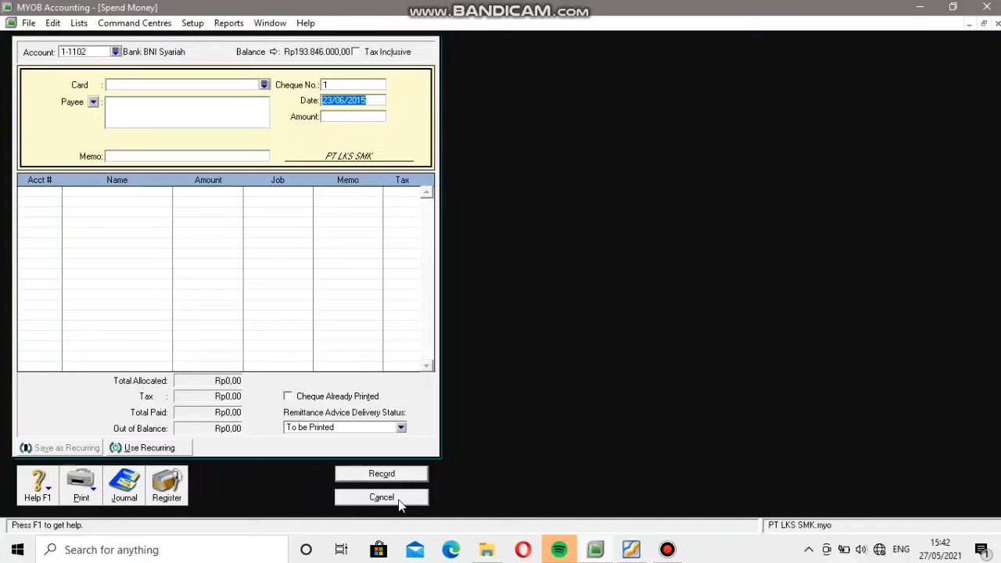
click(382, 497)
Find the document after voucher BKK 009 in the PDF and start a new purchase bill for supplier PT. Sulawesi.
mouse_move(553, 553)
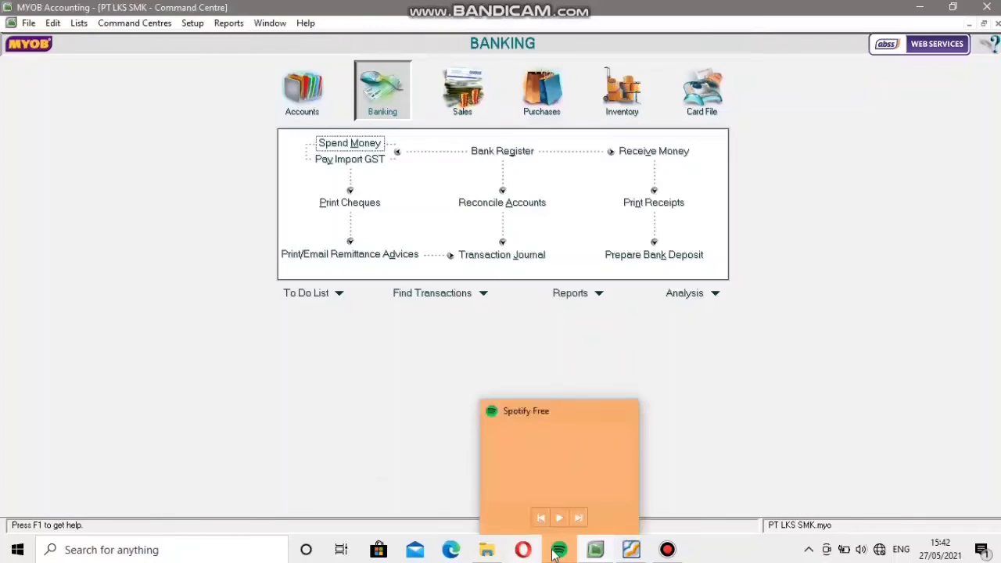
click(631, 550)
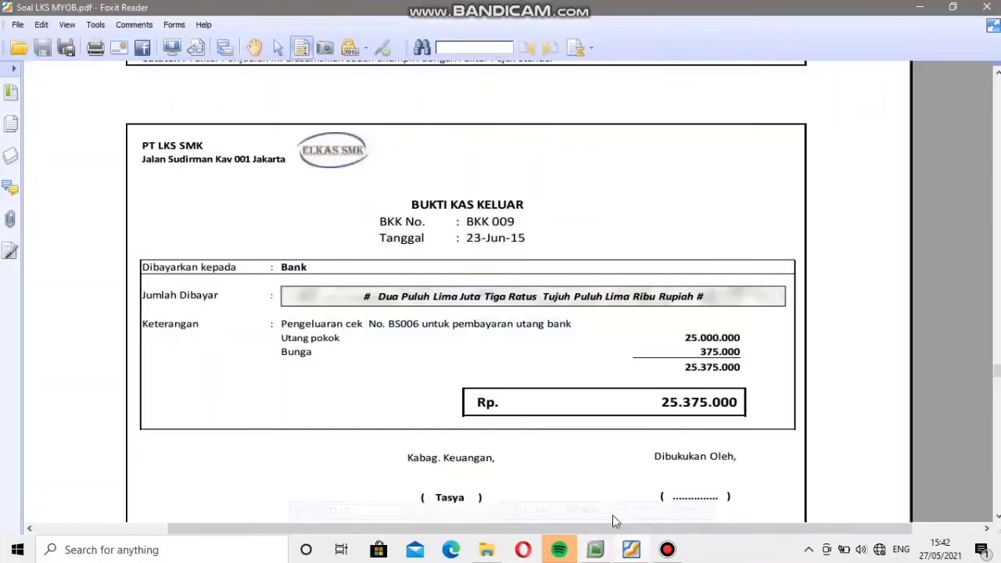
scroll(552, 393, down, 1)
scroll(551, 394, down, 10)
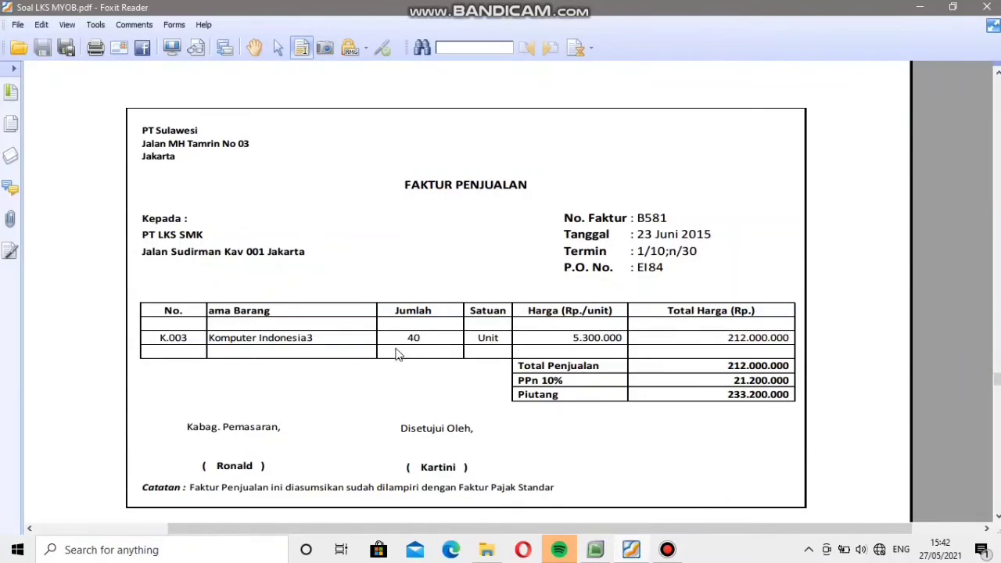
mouse_move(621, 498)
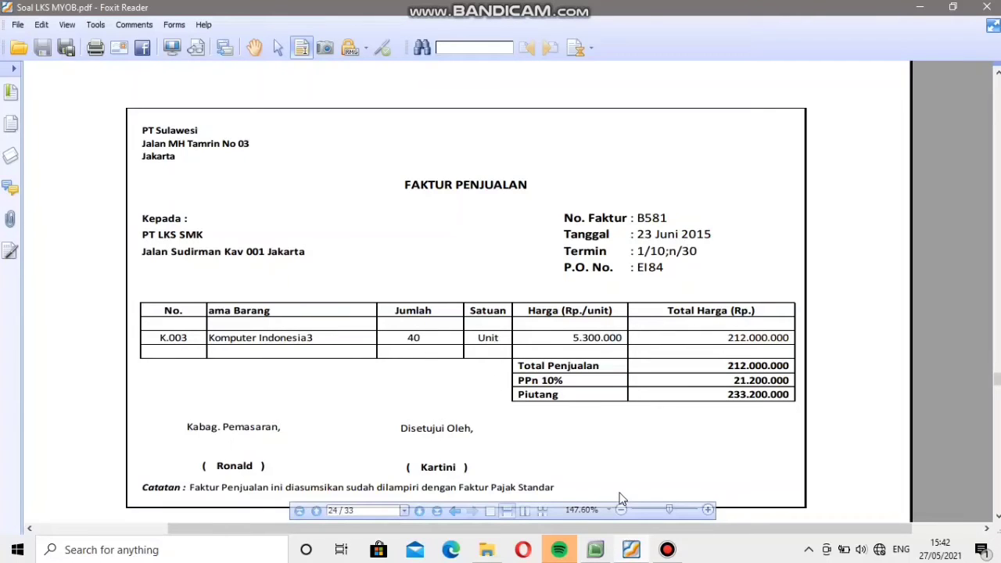
click(592, 555)
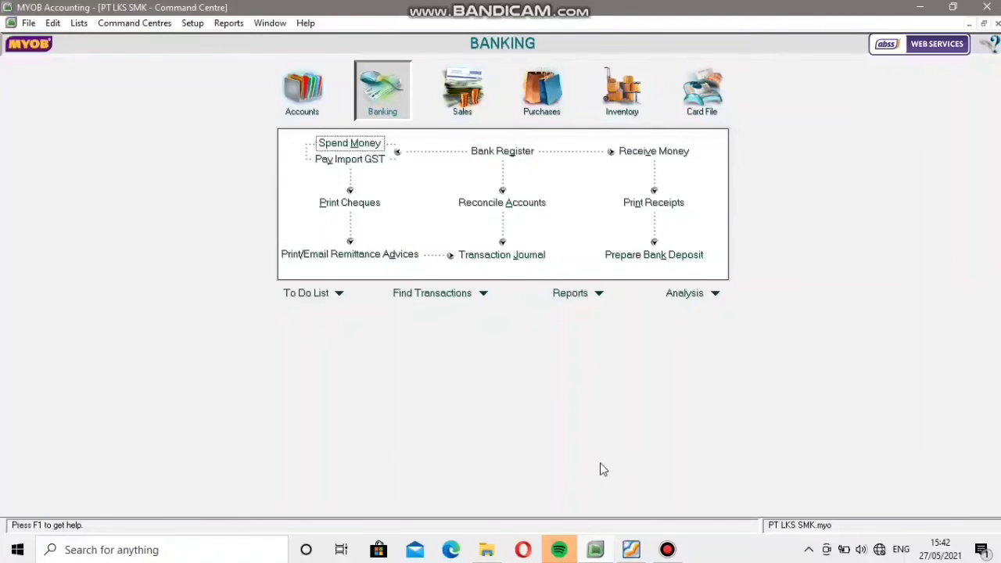
click(546, 108)
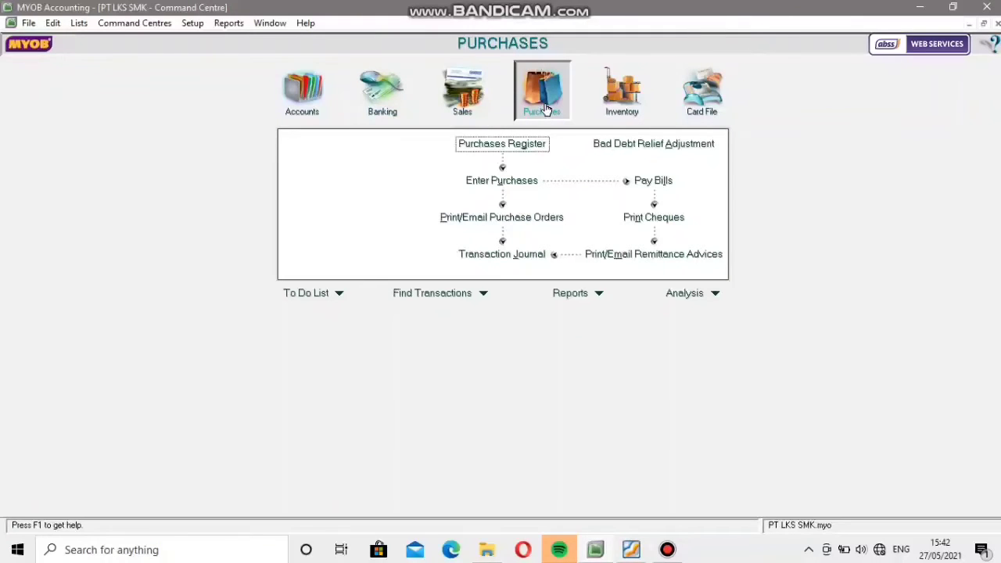
click(507, 182)
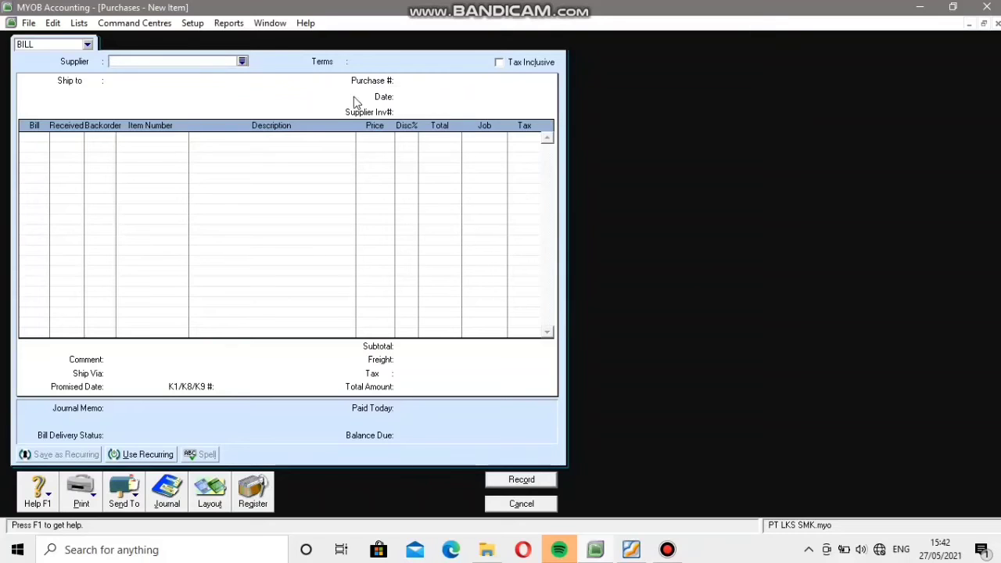
click(242, 61)
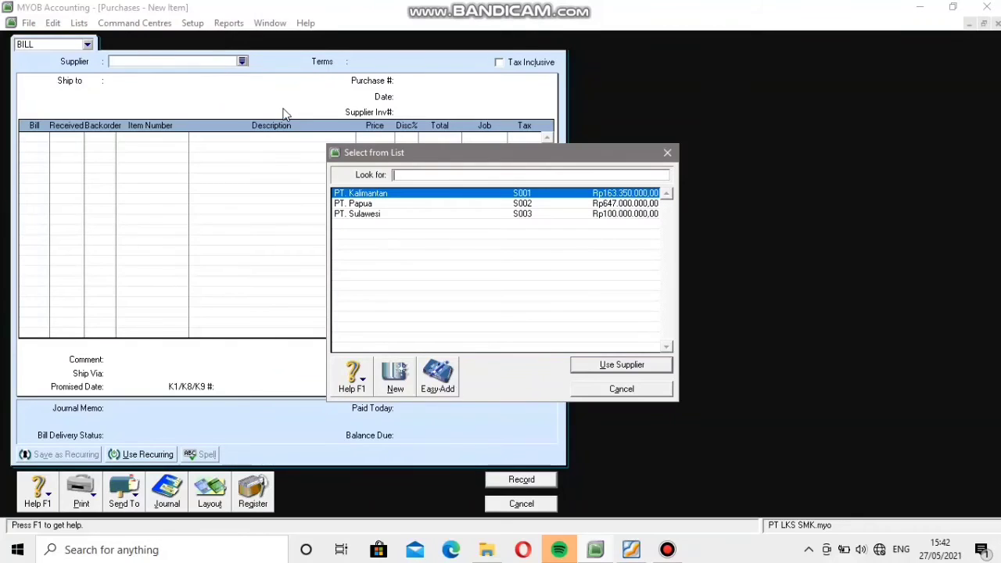
click(382, 215)
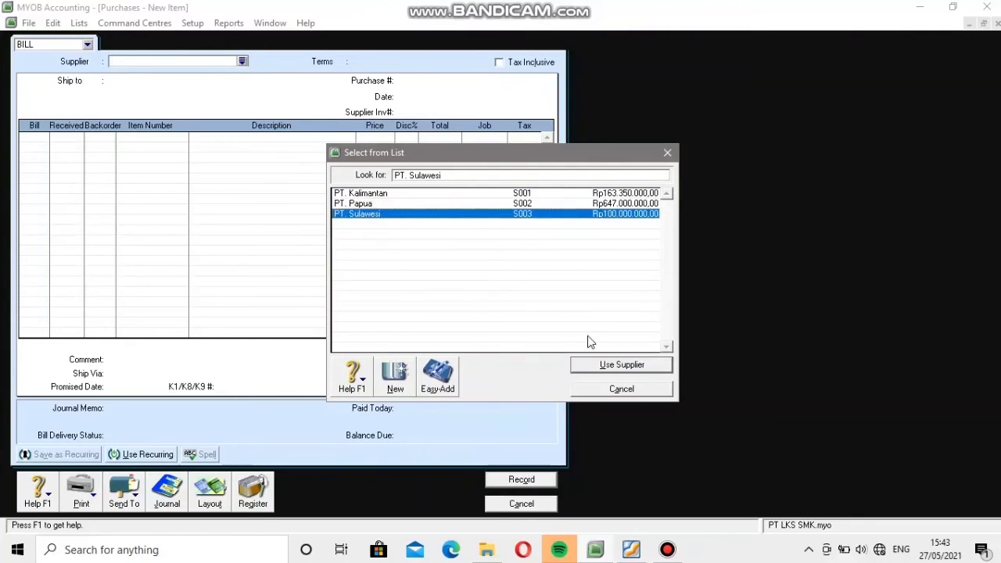
click(605, 366)
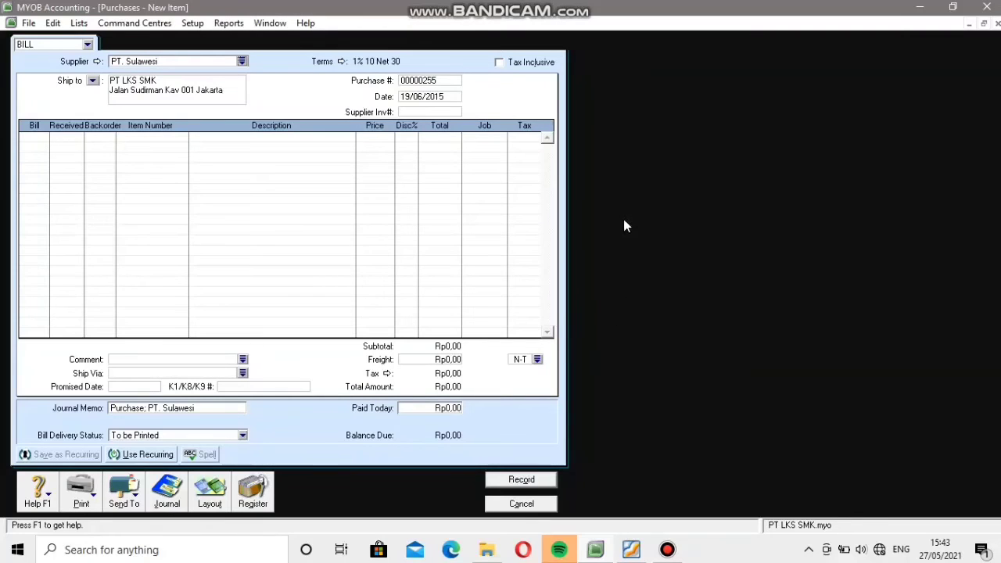
Check the invoice in the PDF and set the bill's purchase number to B581 and its date to 23/06/2015.
click(448, 81)
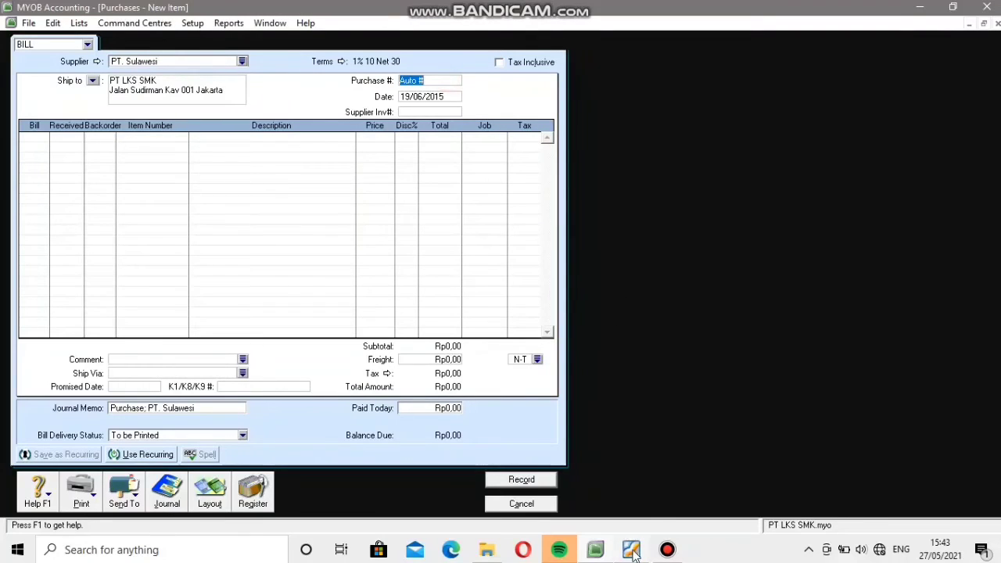
mouse_move(626, 556)
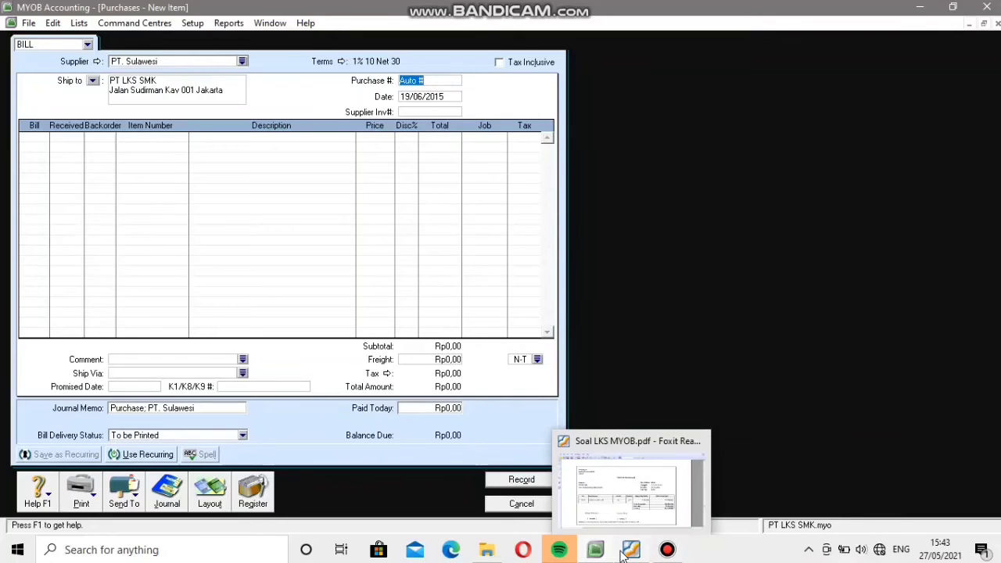
click(627, 552)
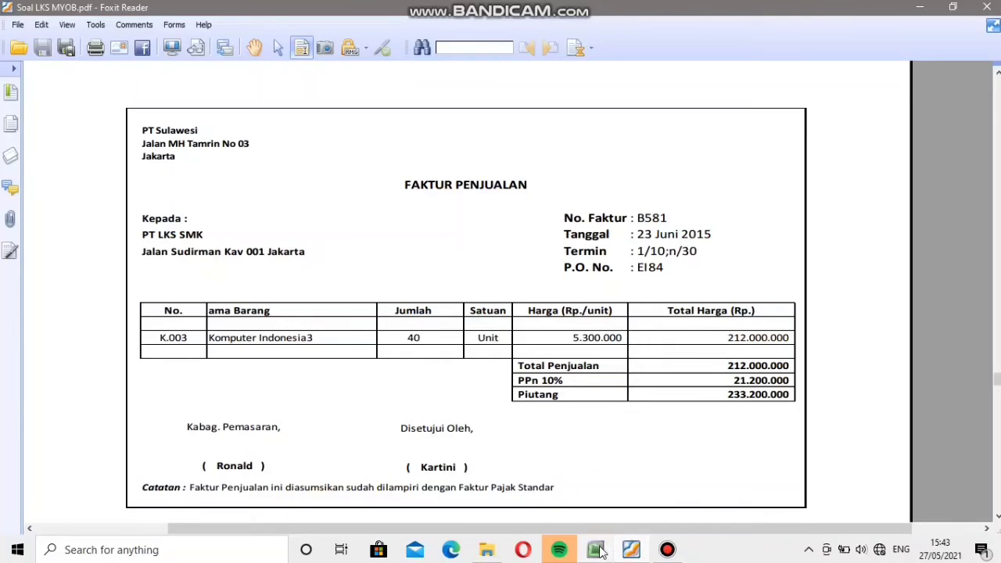
click(600, 520)
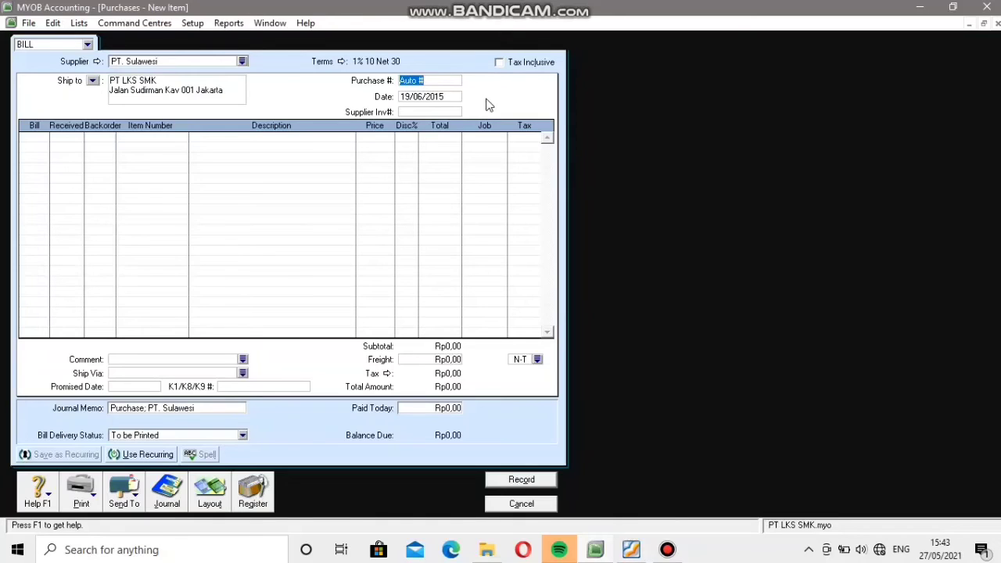
text(B581)
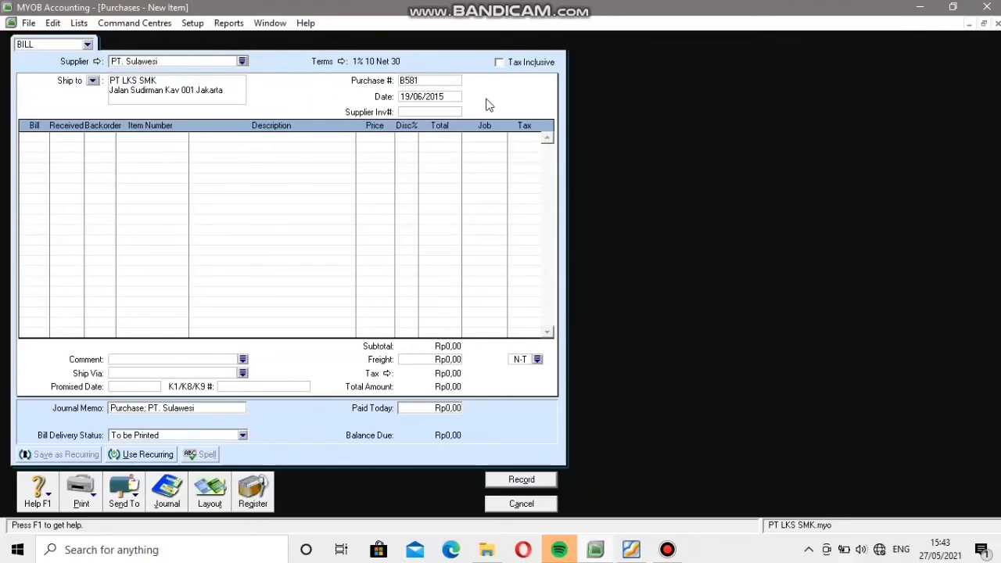
click(409, 96)
click(406, 97)
key(BackSpace)
key(BackSpace)
text(23)
Look up the P.O. number on the PDF invoice and enter EI84 as the supplier invoice number.
click(425, 112)
click(632, 549)
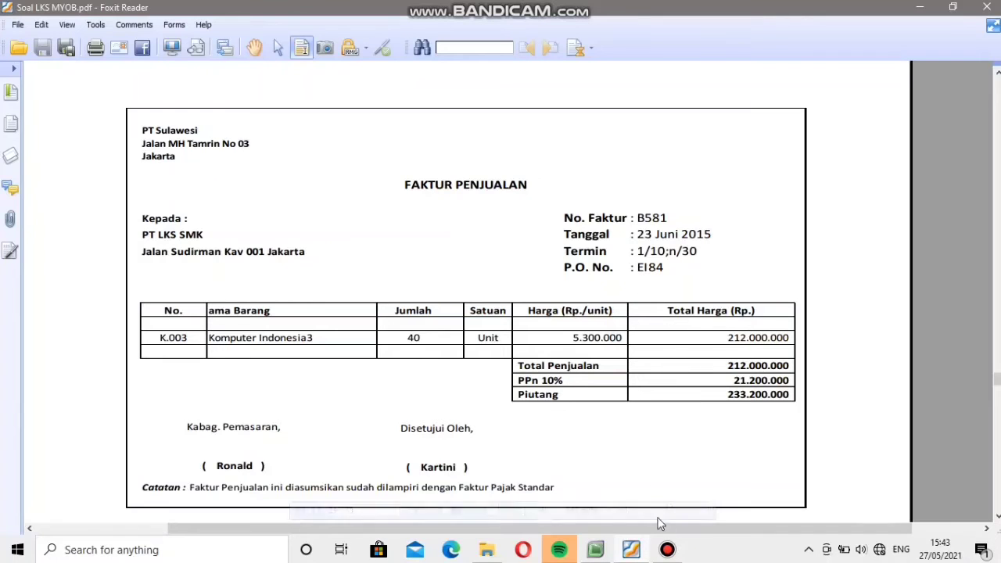
click(631, 550)
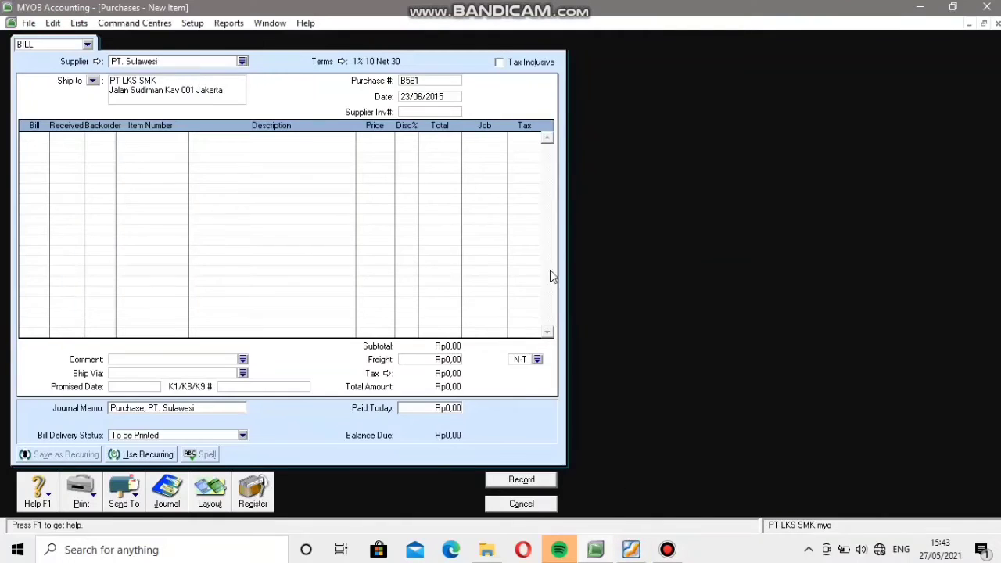
click(436, 113)
text(EI84)
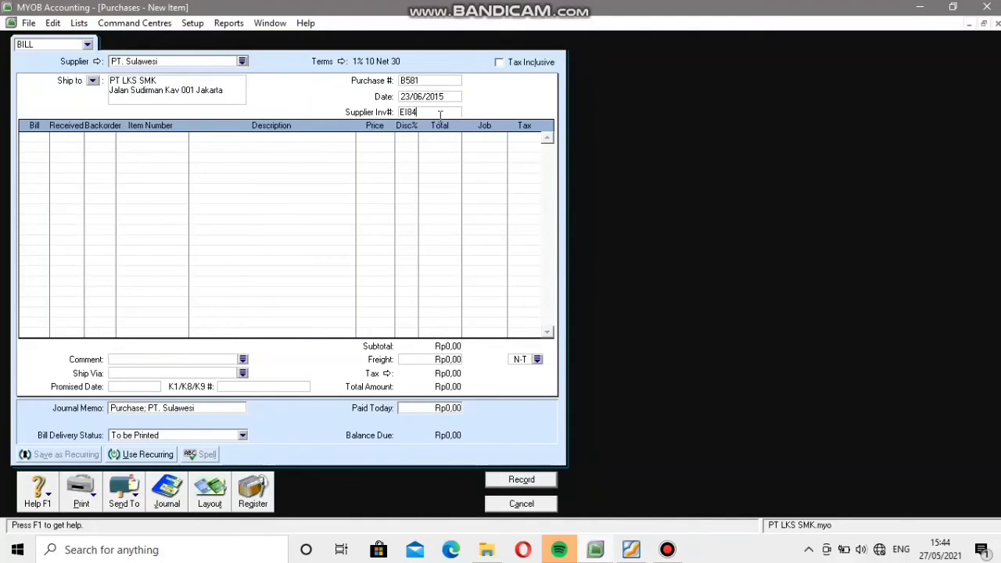
Add a bill line for 40 units of item K.003 Komputer Indonesia 3.
click(44, 140)
mouse_move(632, 554)
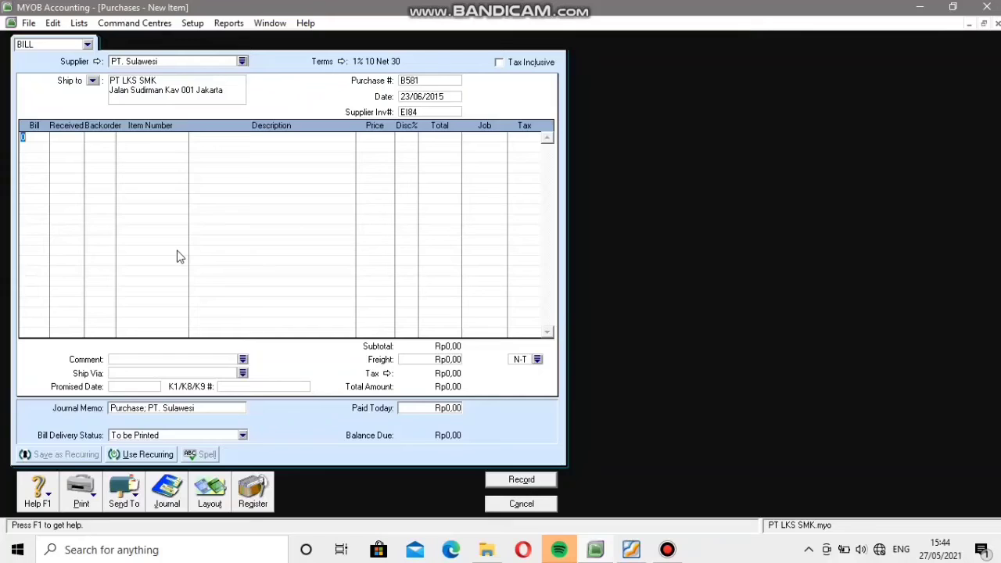
mouse_move(532, 6)
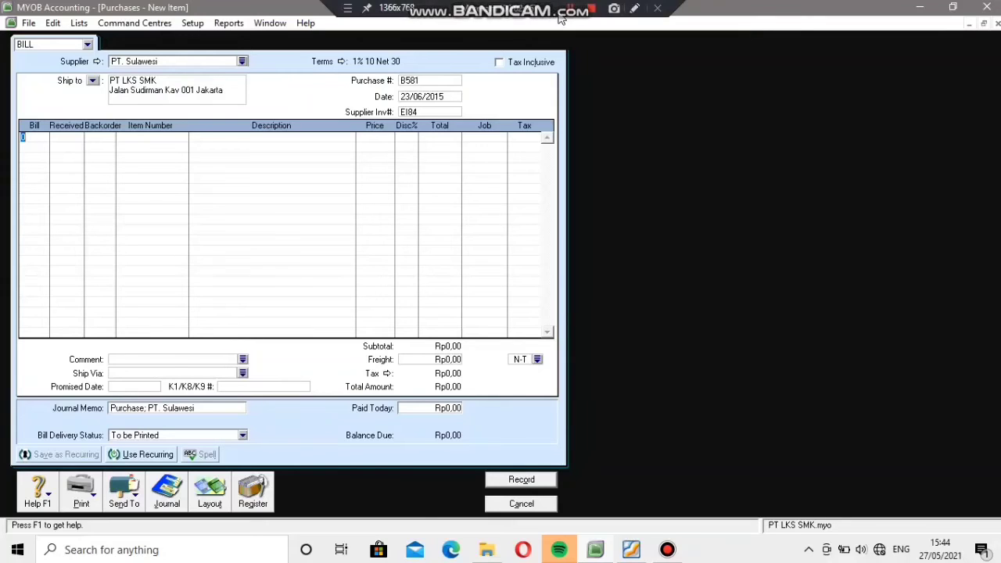
click(34, 138)
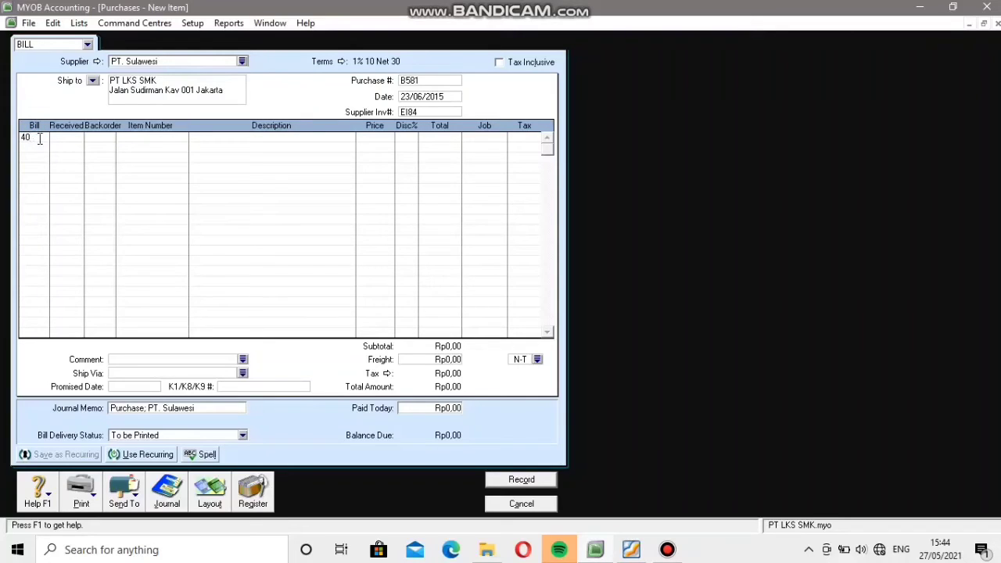
key(Tab)
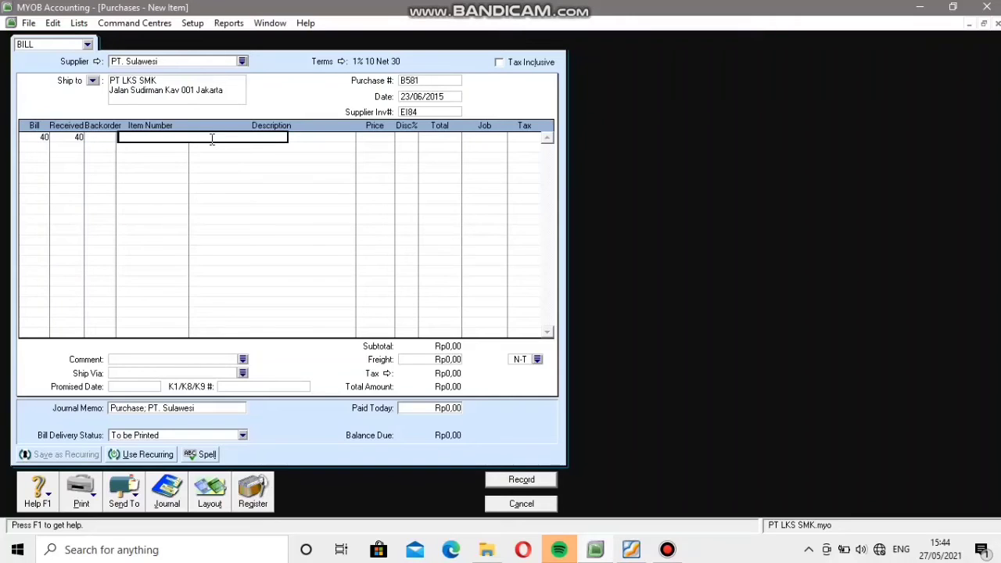
key(Tab)
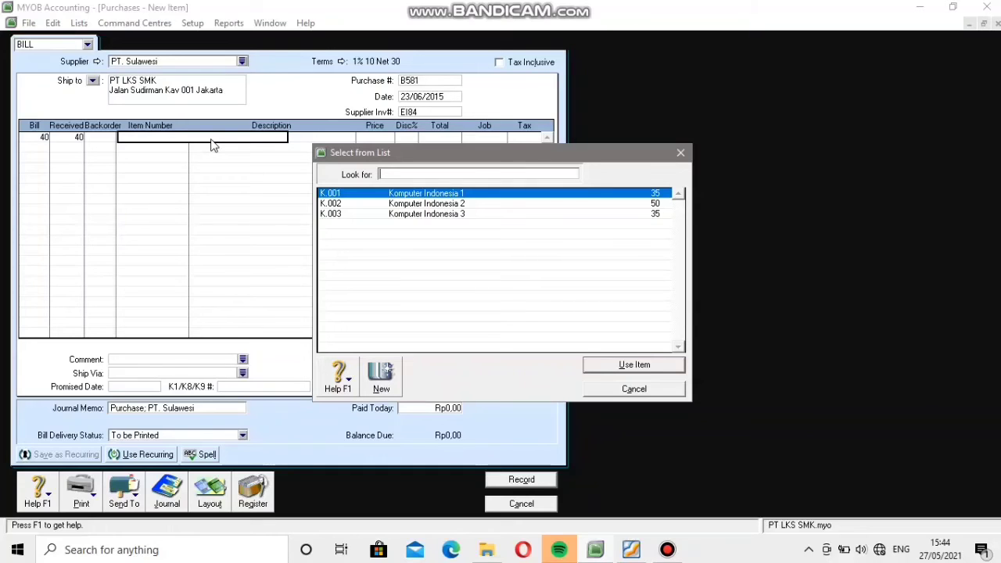
click(357, 216)
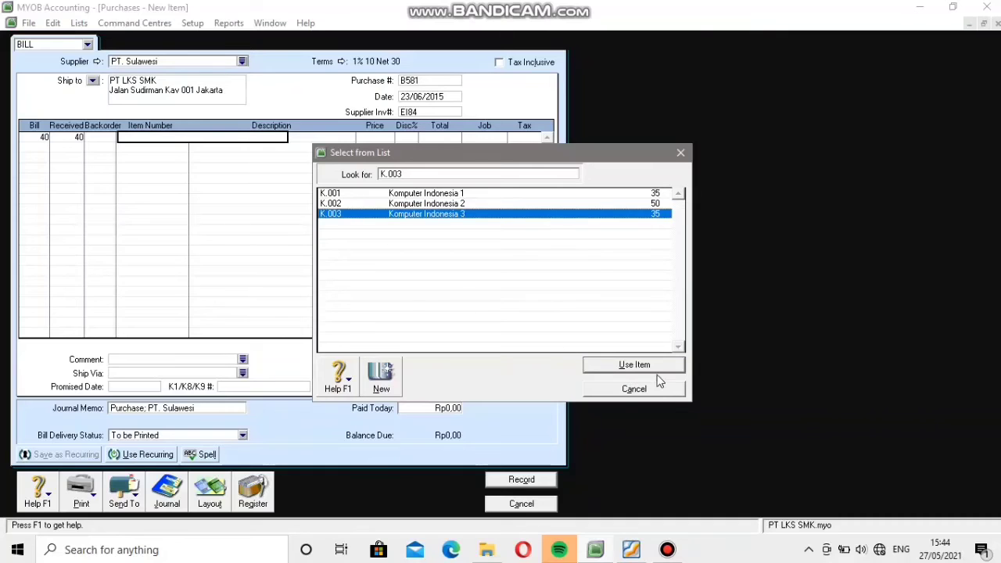
click(635, 365)
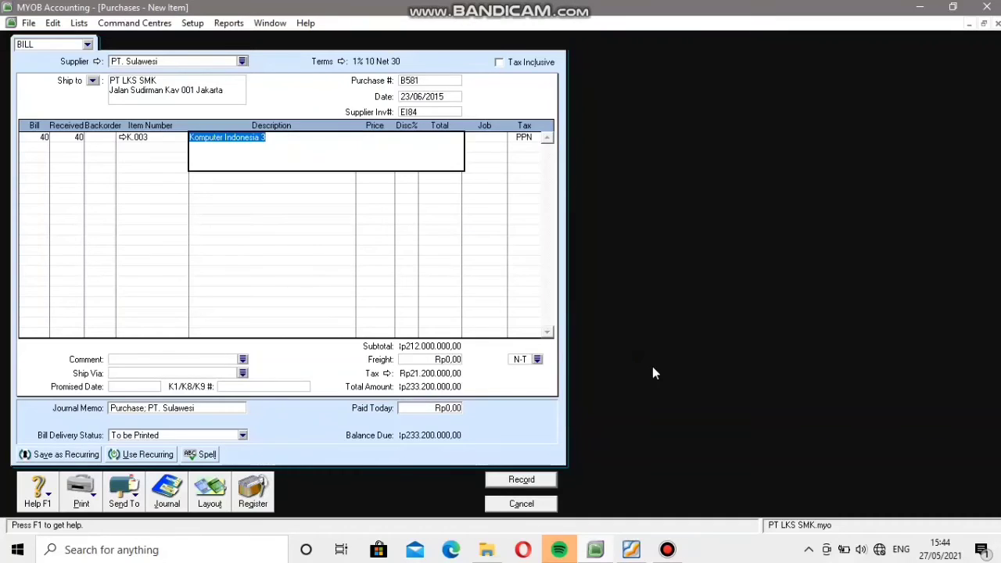
Check the bill's price and totals against the PDF invoice, record bill B581 ignoring all spelling suggestions, and close the purchase form.
key(Tab)
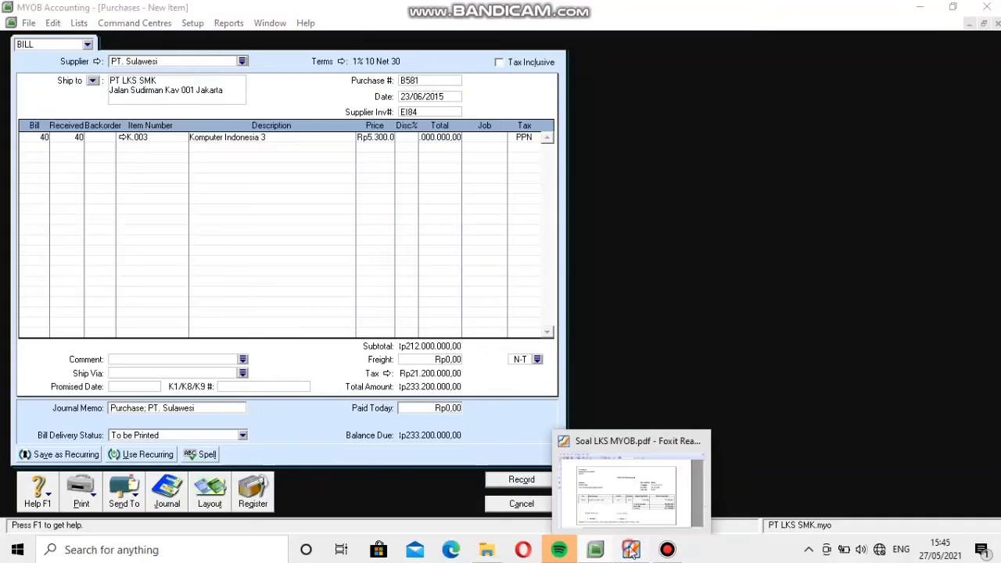
click(664, 496)
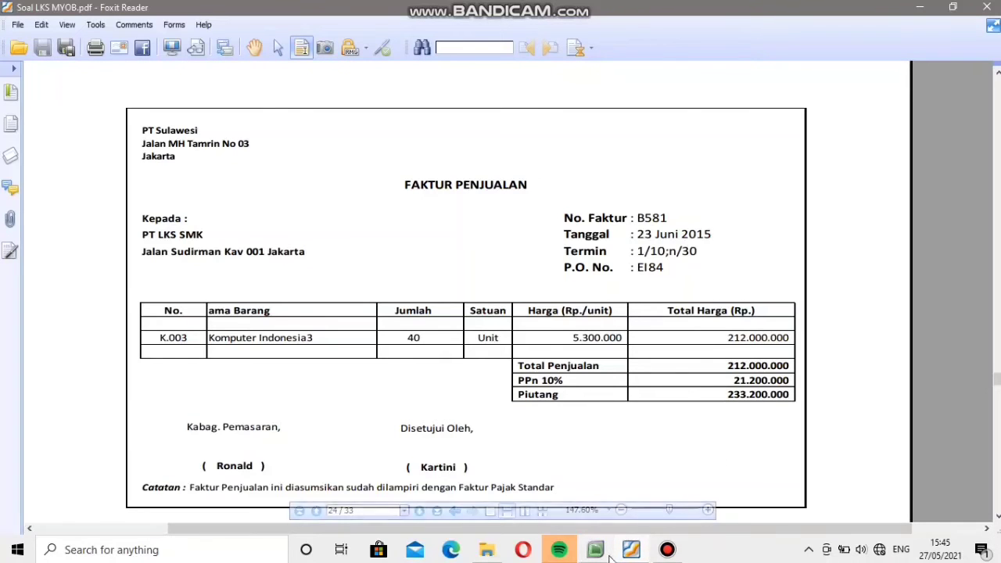
mouse_move(632, 552)
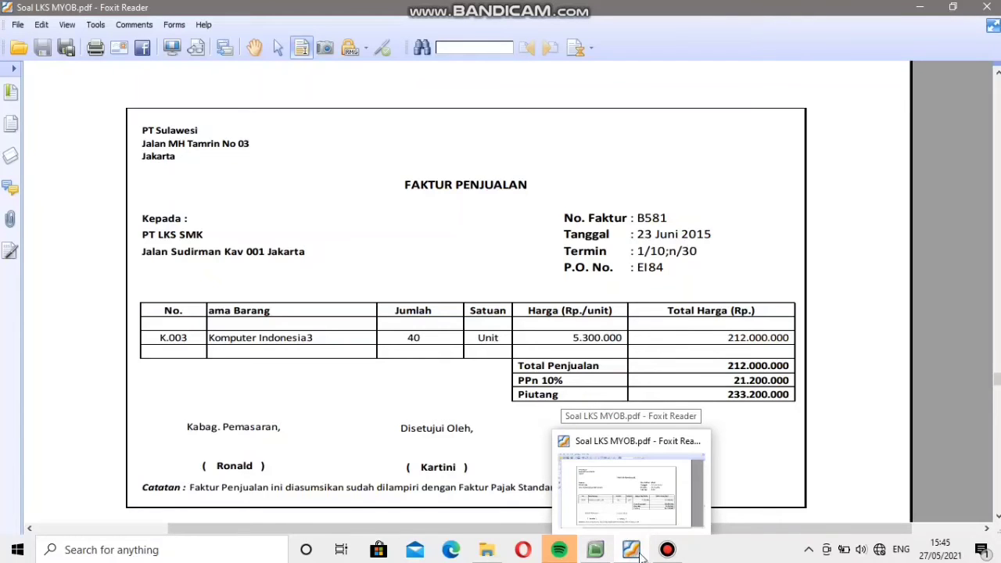
click(595, 550)
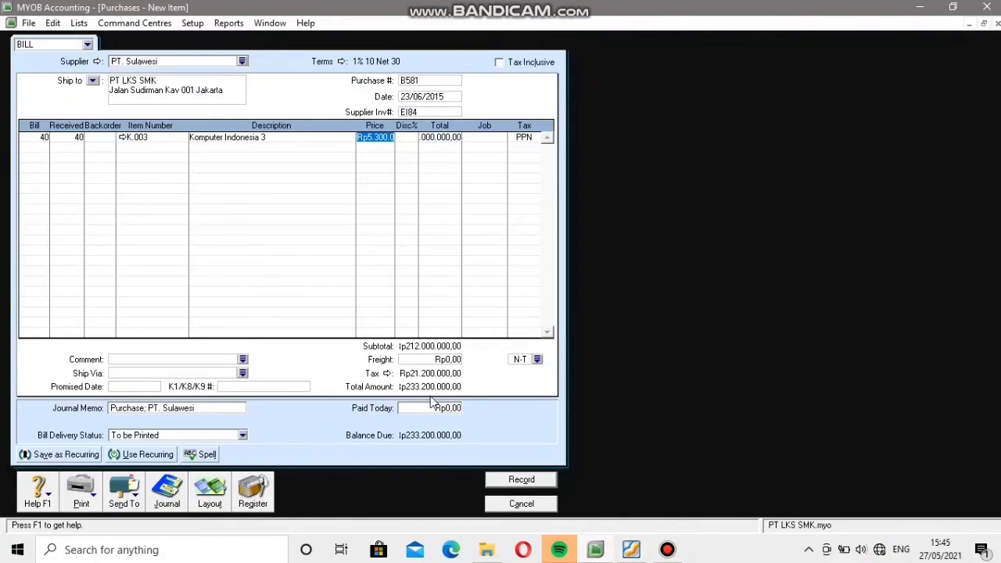
click(521, 479)
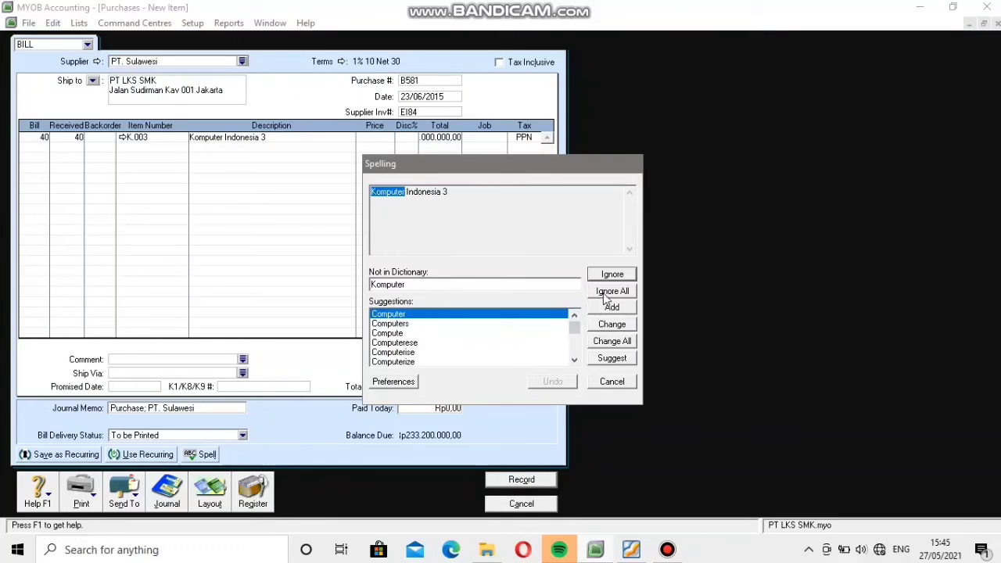
click(612, 291)
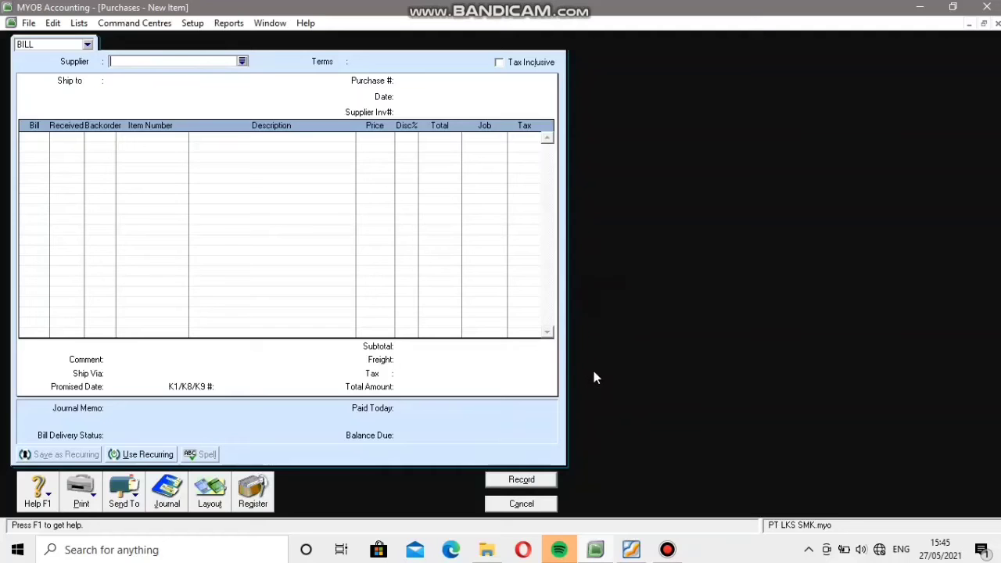
click(531, 505)
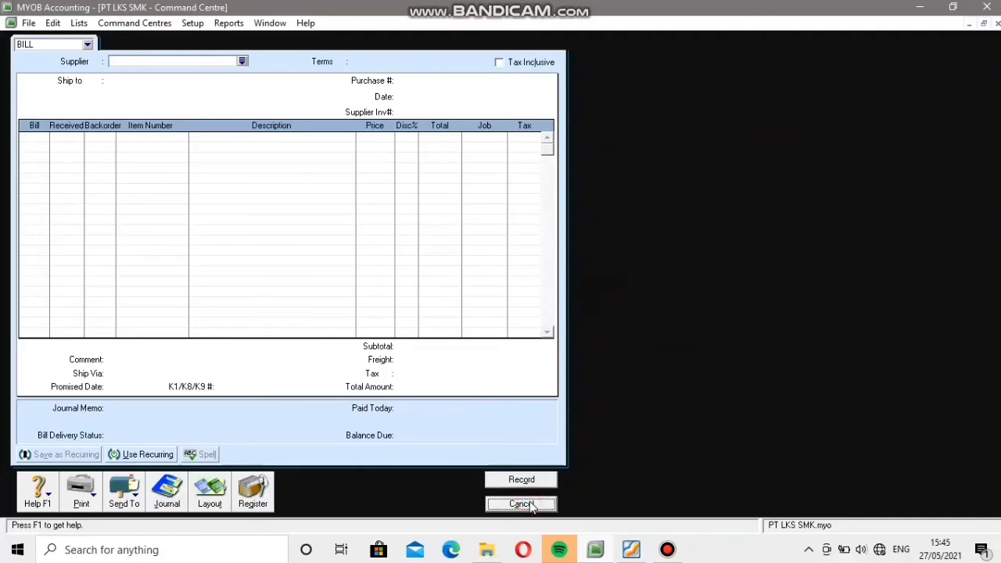
Look up the document that follows the PT Sulawesi invoice in the PDF.
click(631, 550)
scroll(602, 384, down, 3)
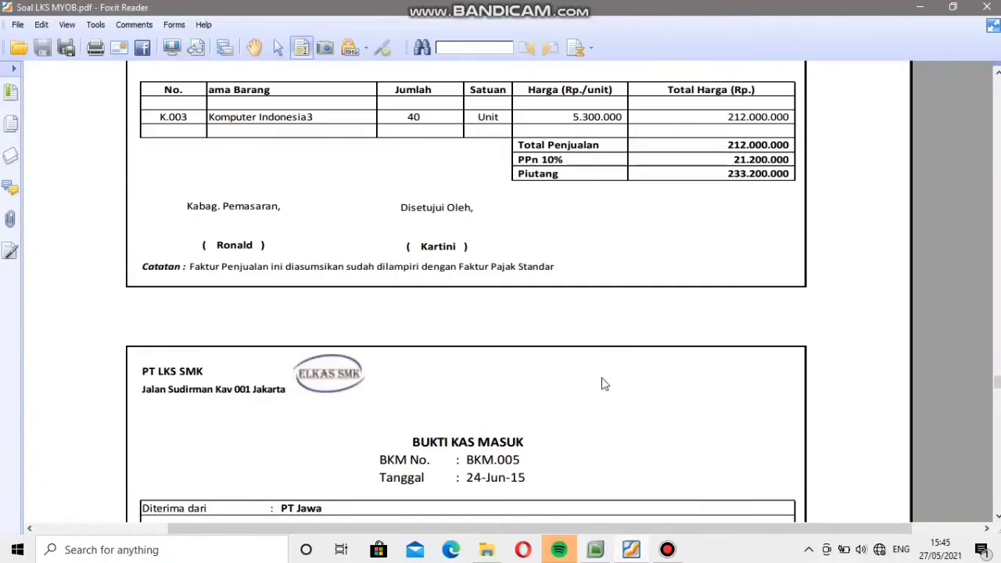
scroll(602, 384, down, 6)
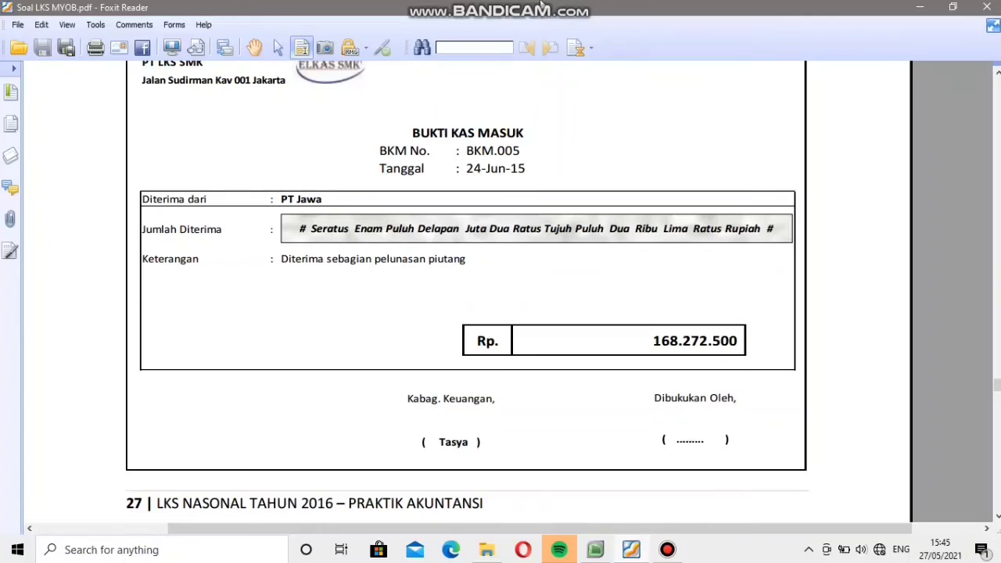
mouse_move(541, 6)
mouse_move(577, 489)
Start a received customer payment in MYOB Accounting for PT. Jawa.
click(595, 550)
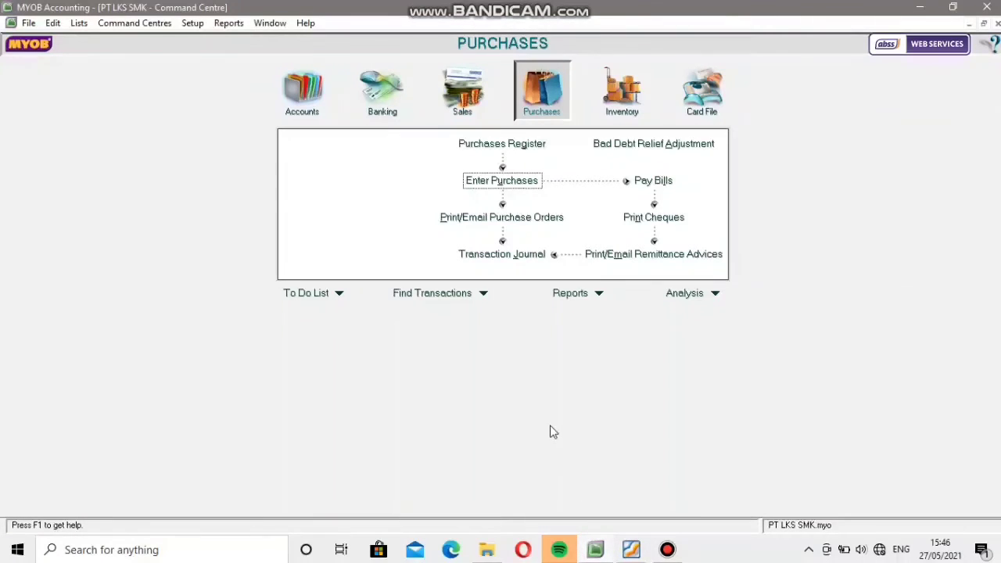
click(452, 98)
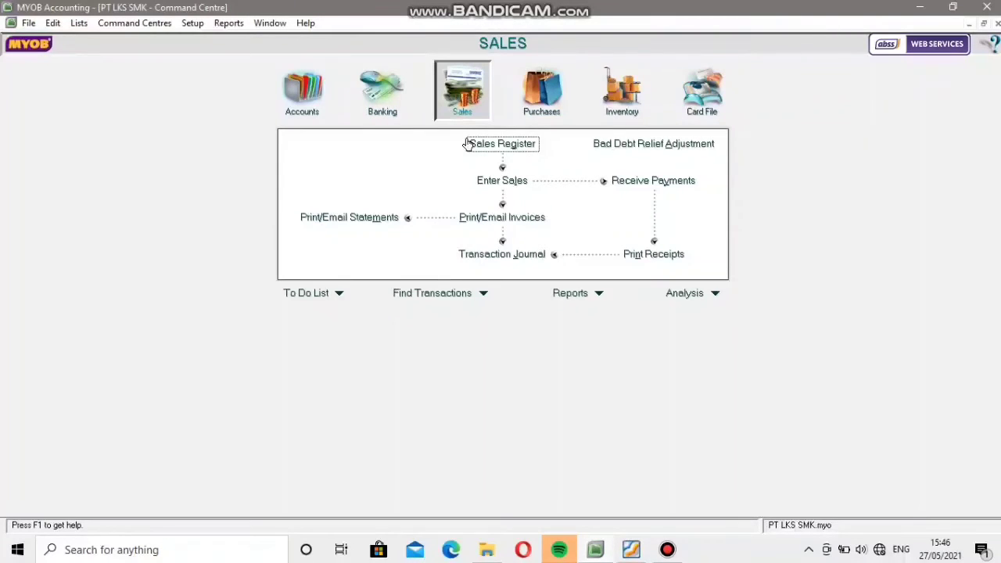
click(623, 181)
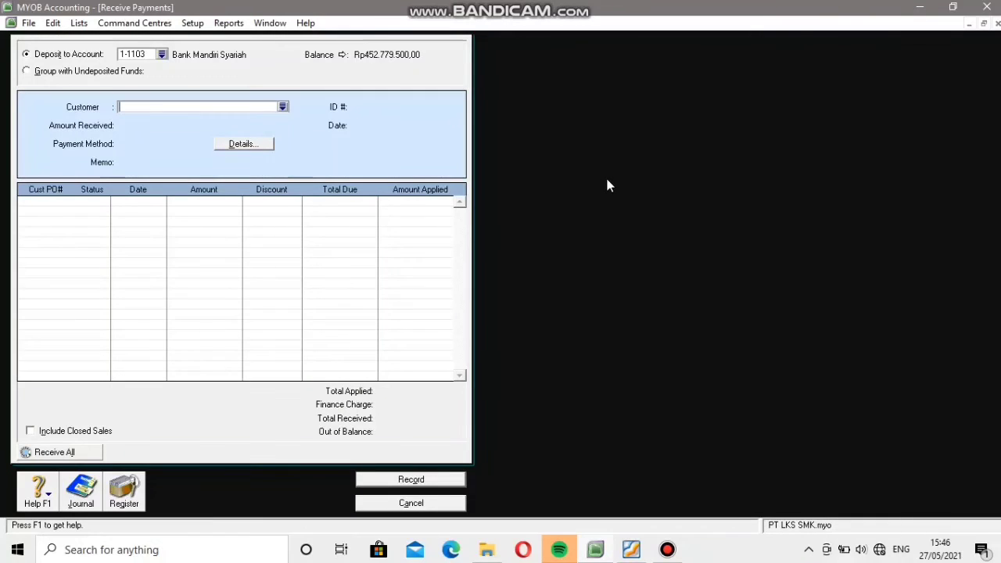
click(284, 108)
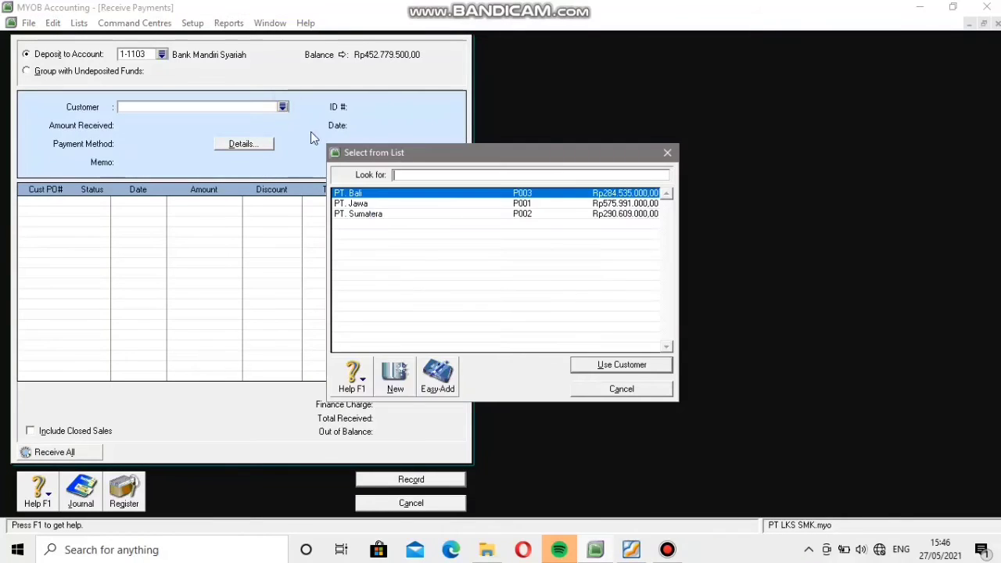
click(361, 202)
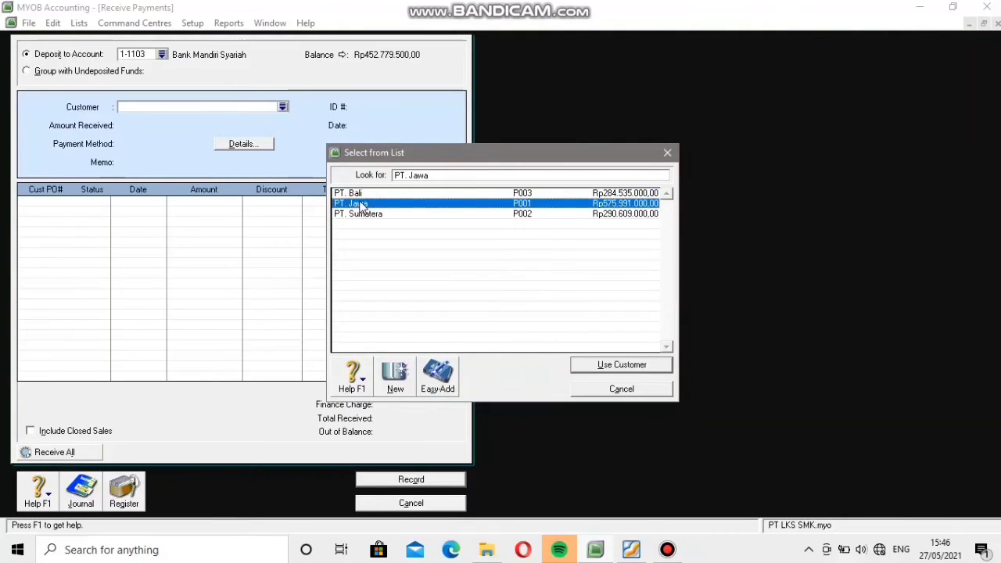
click(601, 365)
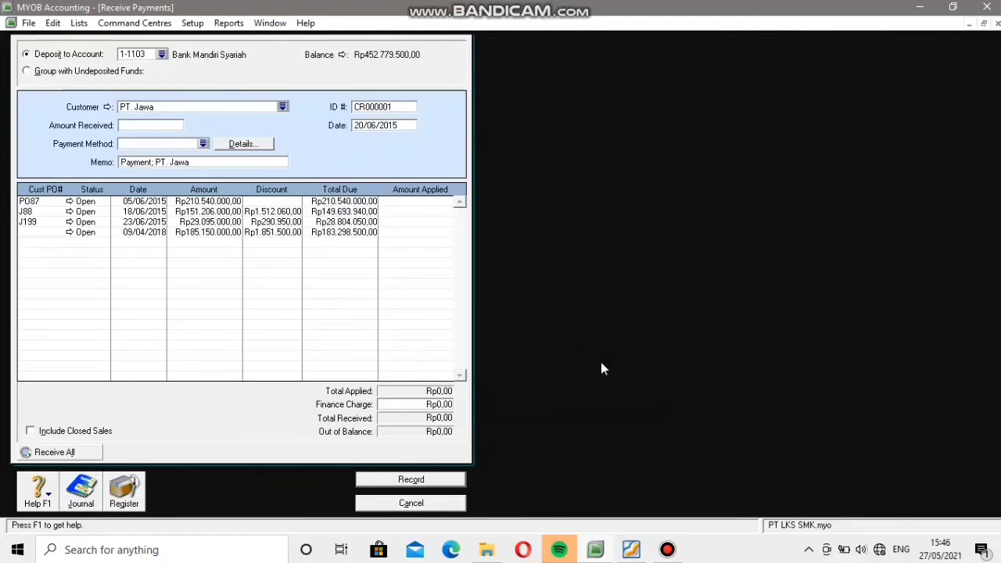
Check the cash receipt voucher in the PDF and set the payment's ID to BKM005 and its date to 24/06/2015.
click(399, 107)
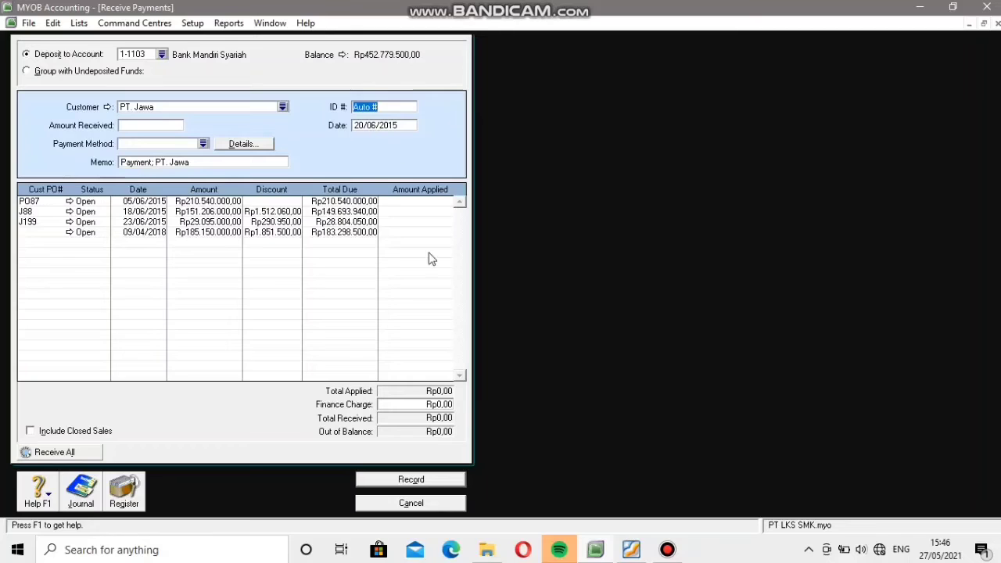
click(631, 550)
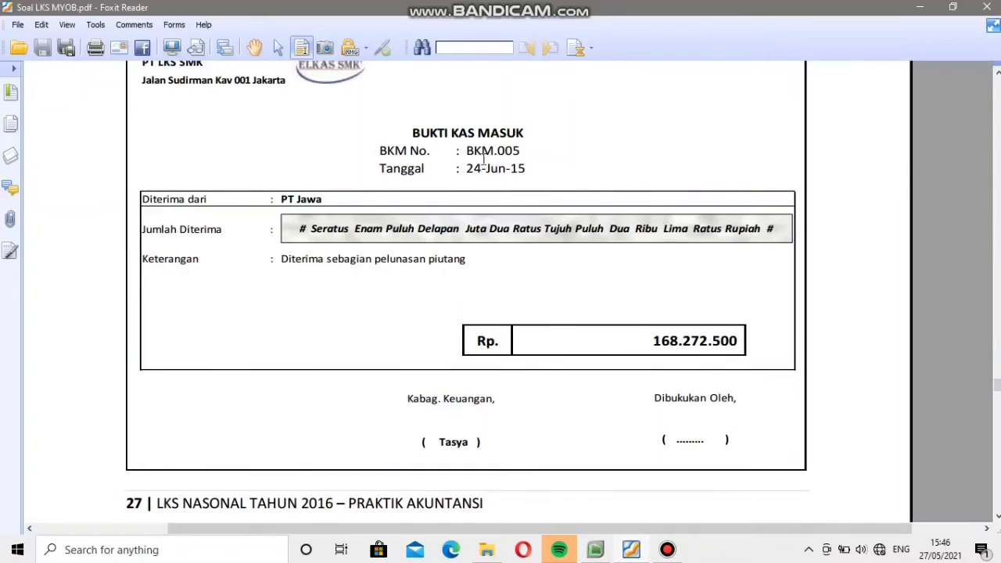
click(594, 550)
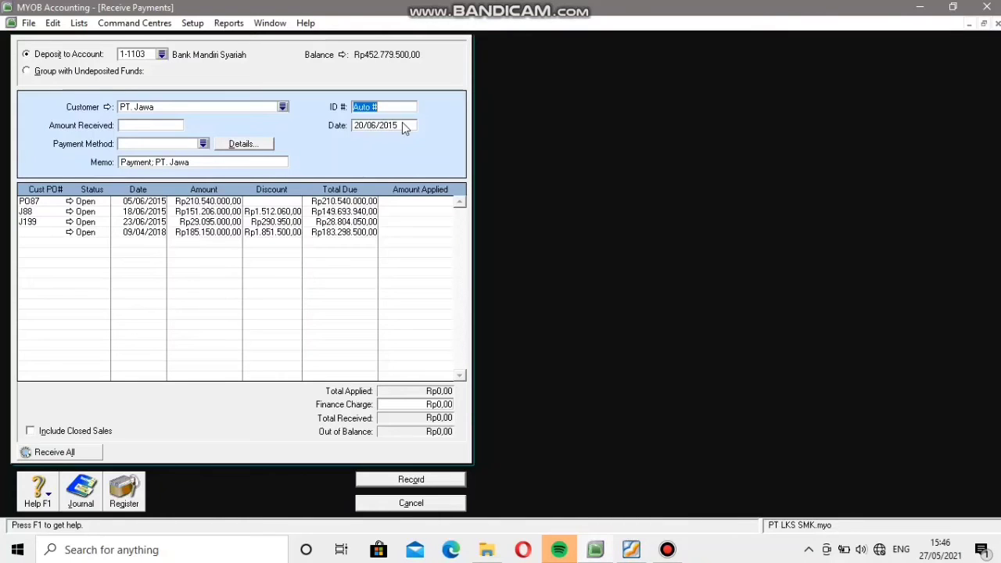
text(BKM00)
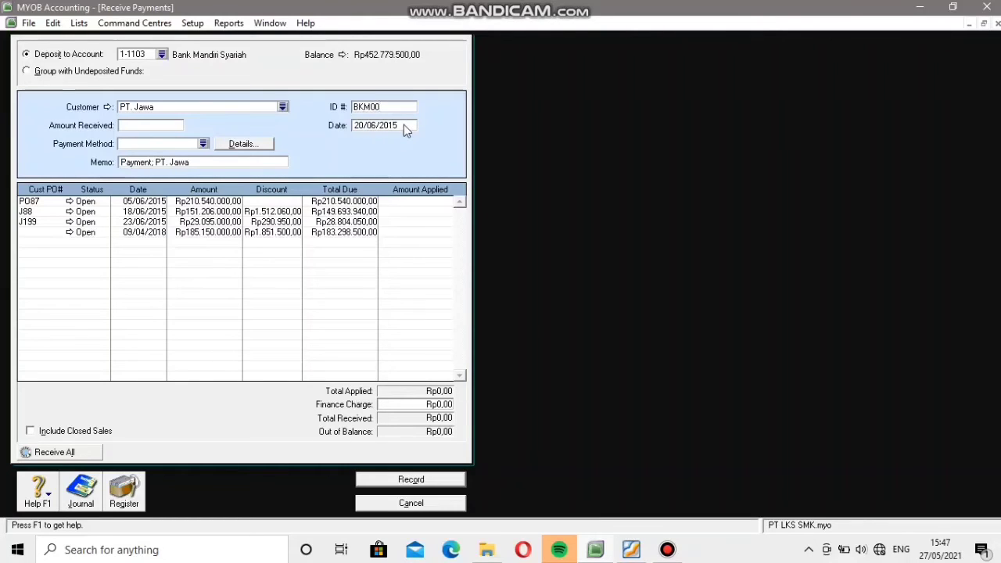
text(5)
key(Tab)
click(361, 127)
key(BackSpace)
text(4)
Look up the received amount on the PDF voucher and enter 168272500 as the amount received.
click(145, 132)
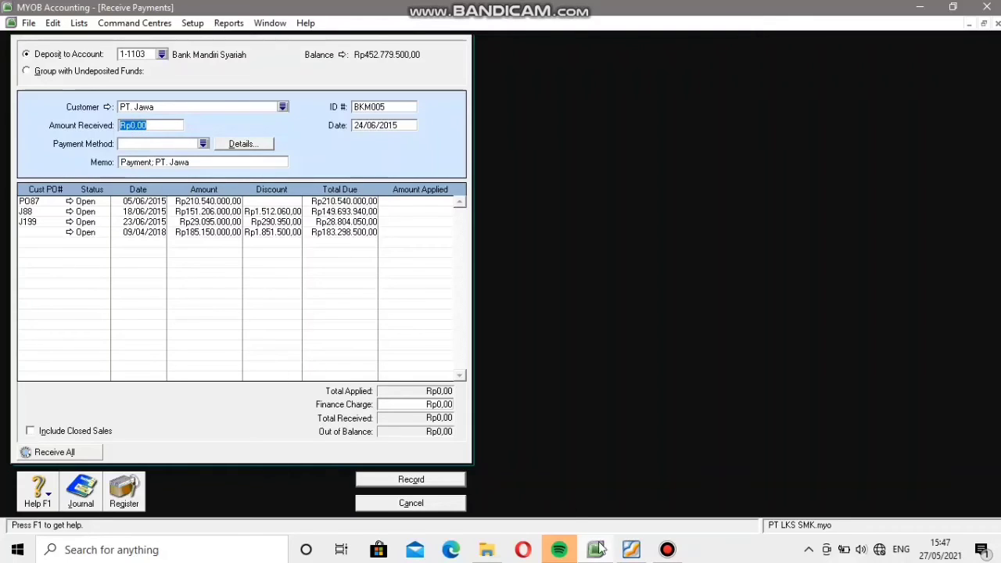
click(631, 550)
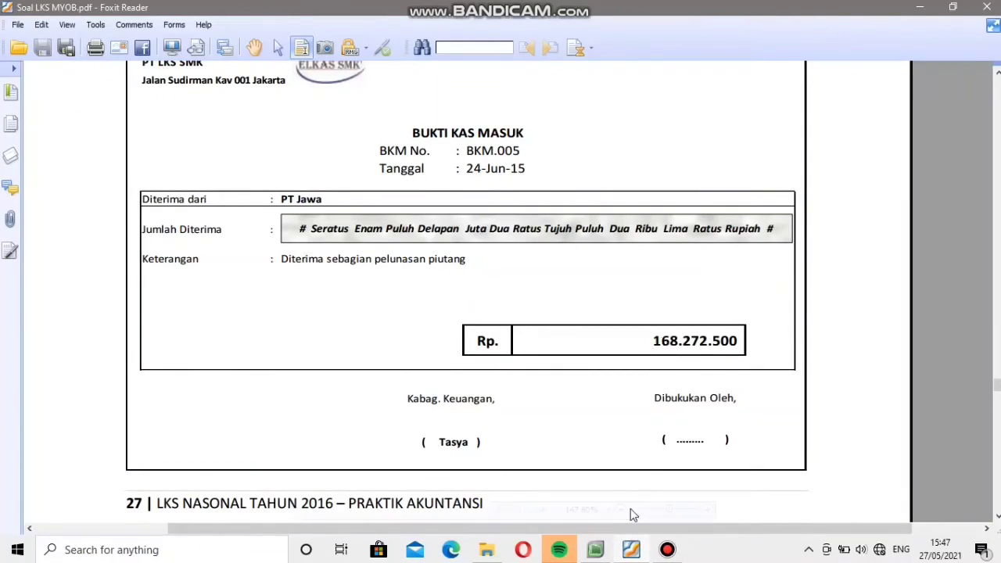
click(598, 551)
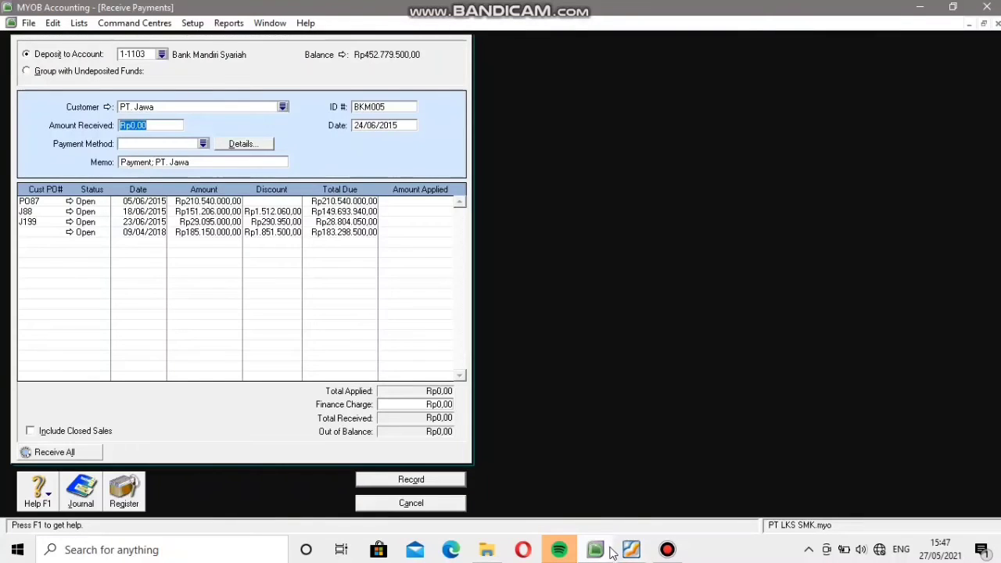
text(16)
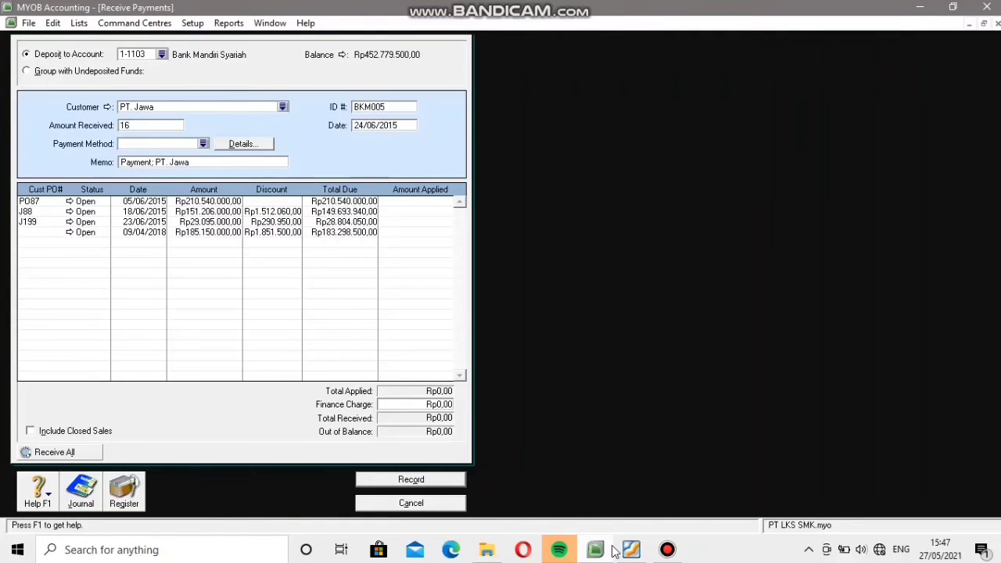
text(8272)
mouse_move(617, 551)
text(500)
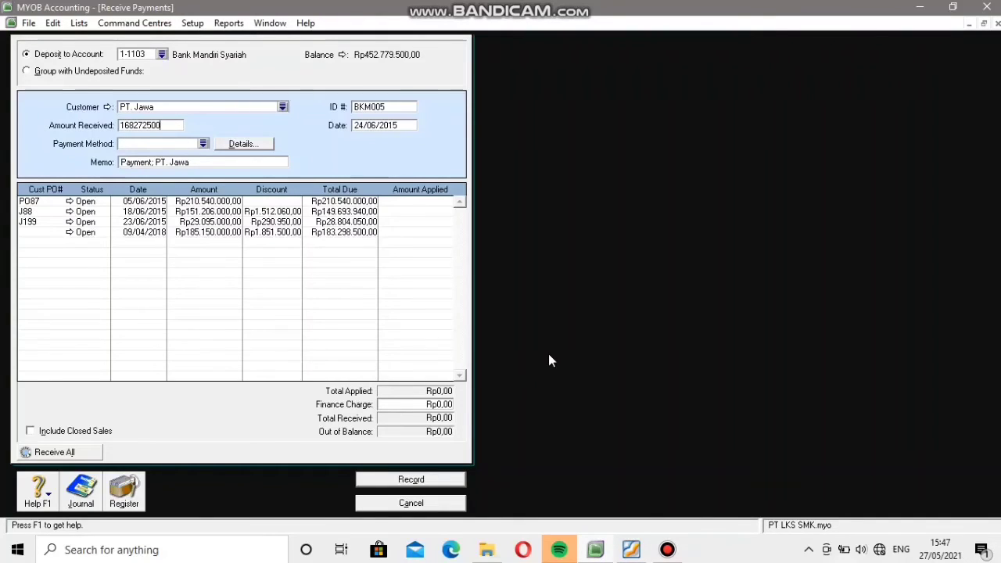
Apply the received amount to the open invoice PO87, record the payment, and close the payment form.
click(422, 204)
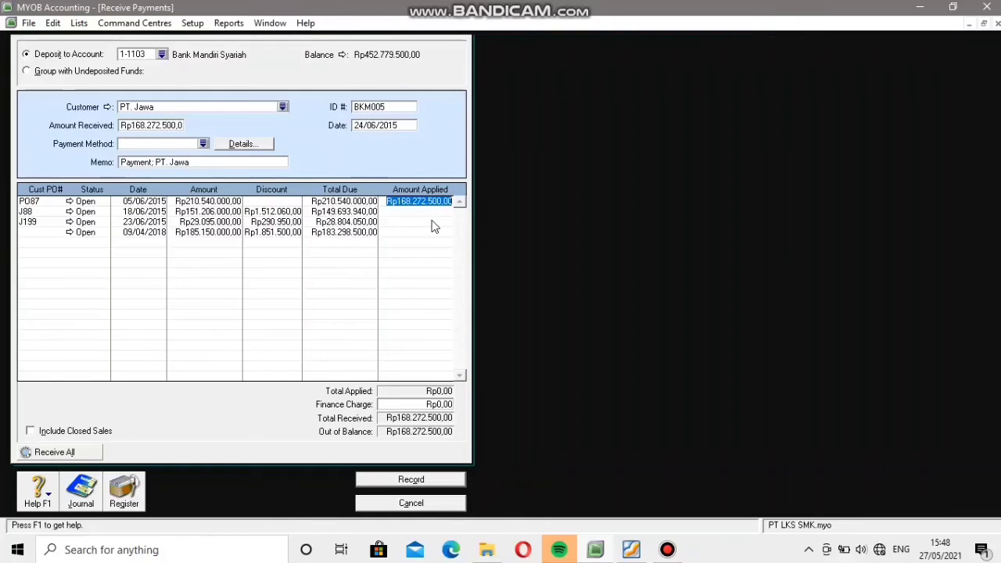
click(430, 482)
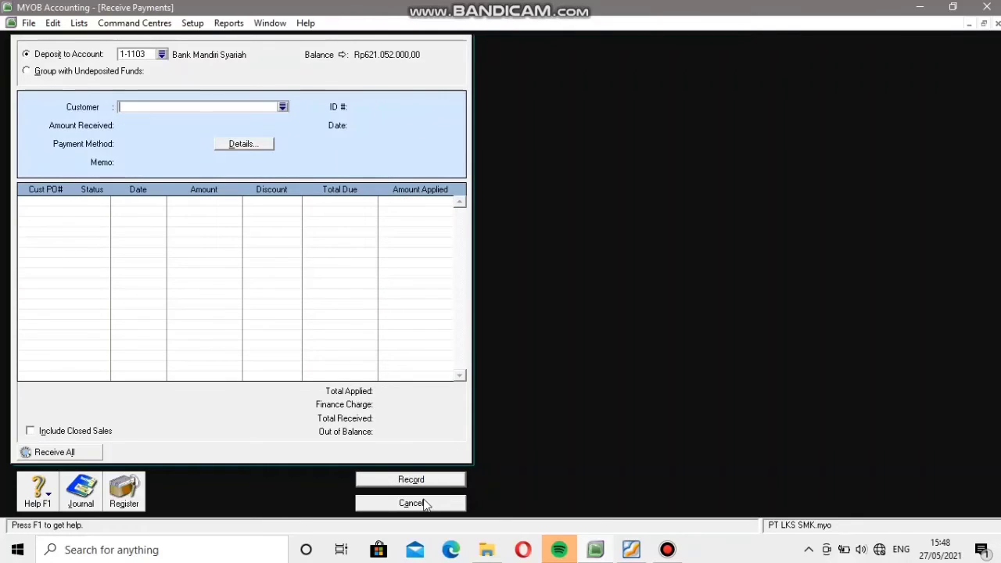
click(412, 503)
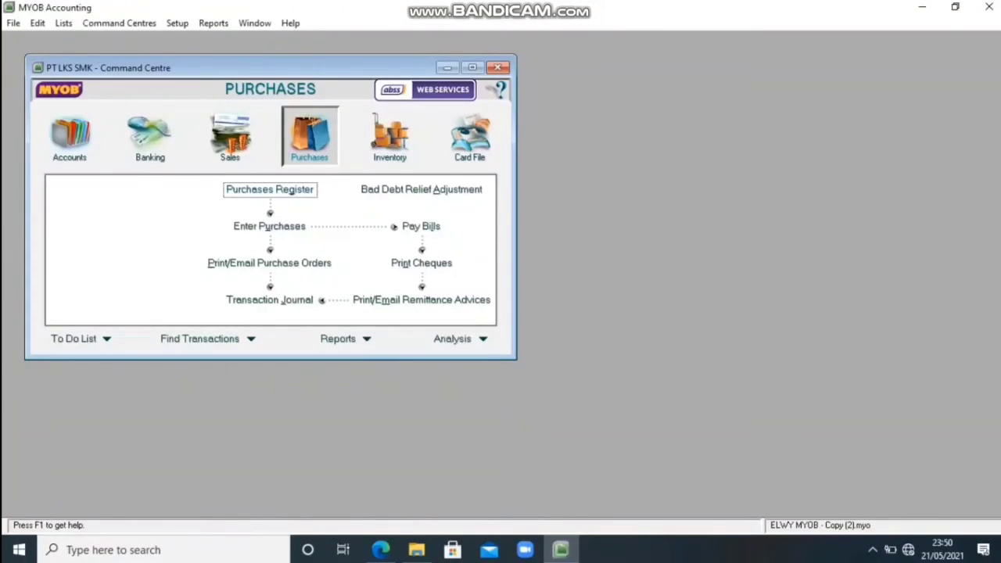
Start a new purchase bill for supplier PT. Sulawesi.
click(269, 226)
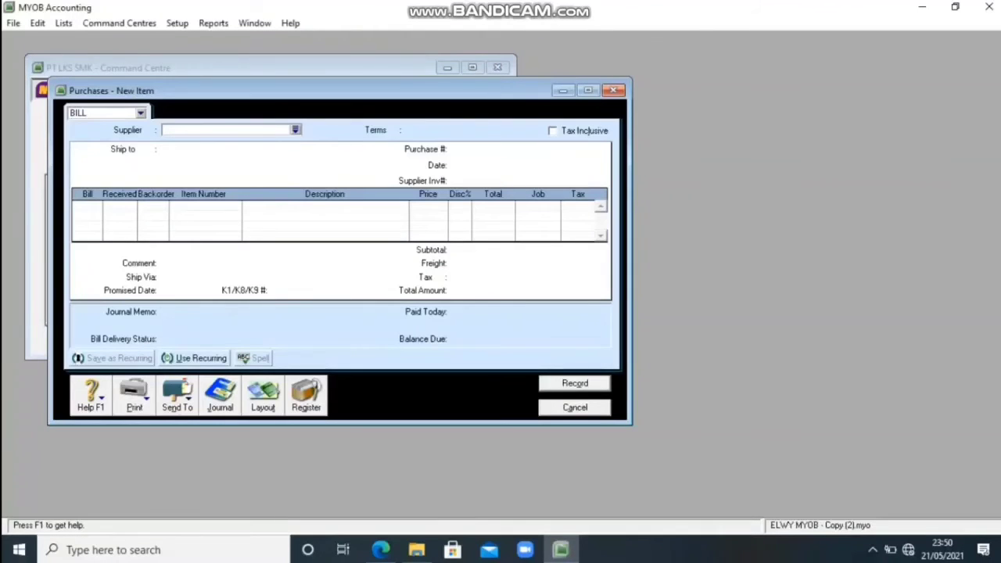
key(Tab)
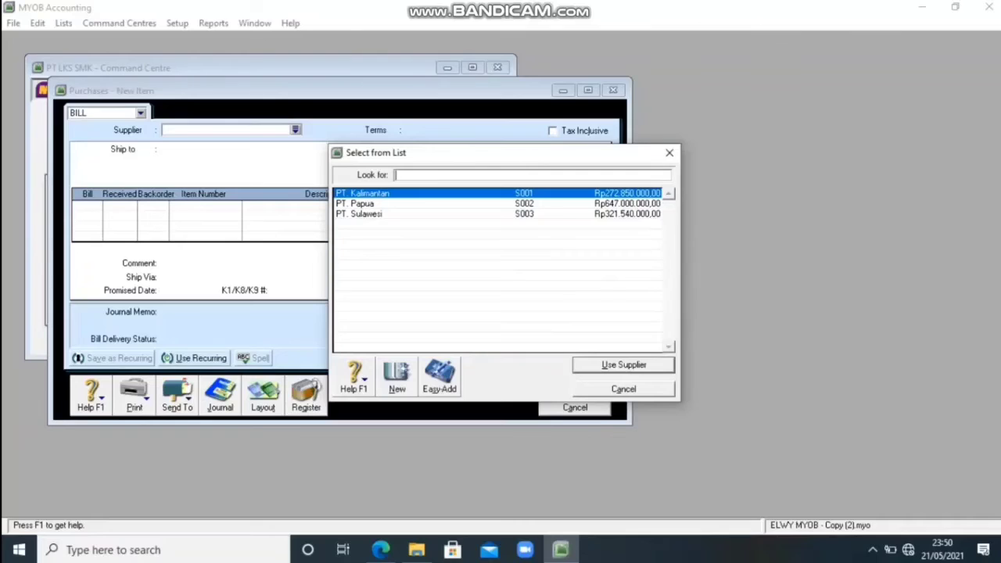
click(360, 213)
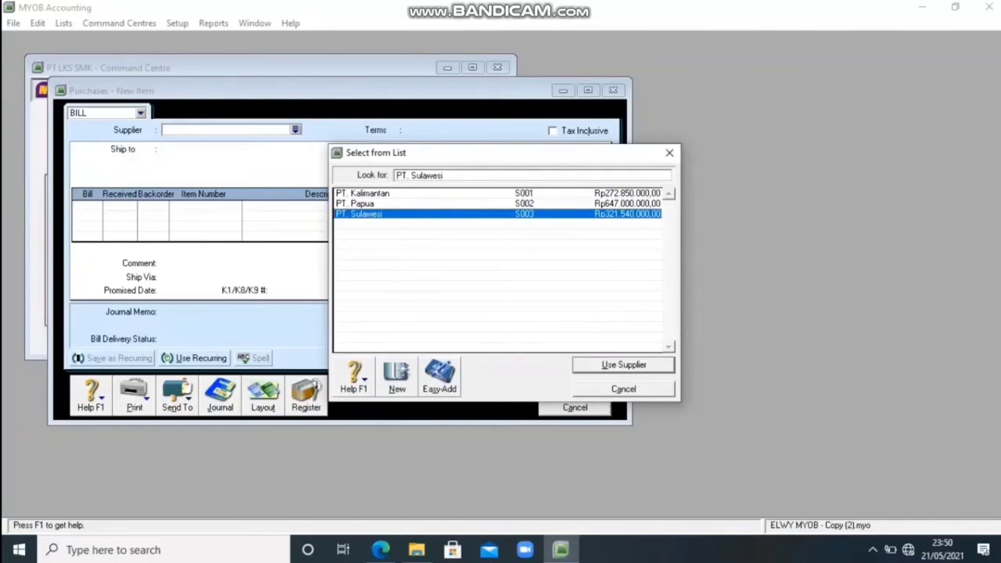
key(Return)
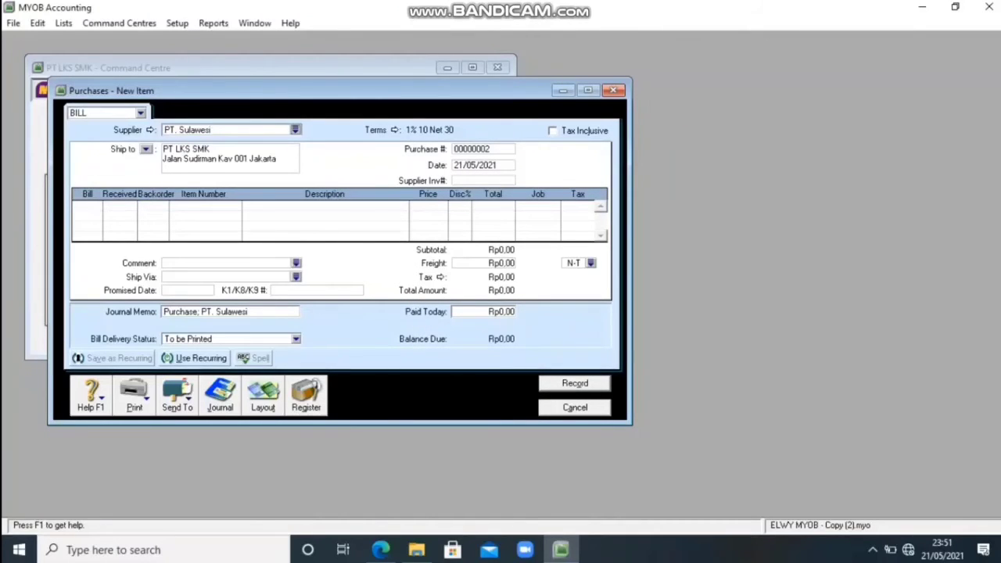
Set the bill's purchase number to NK12 and its date to 24/06/2015.
click(482, 149)
text(NK12)
key(Tab)
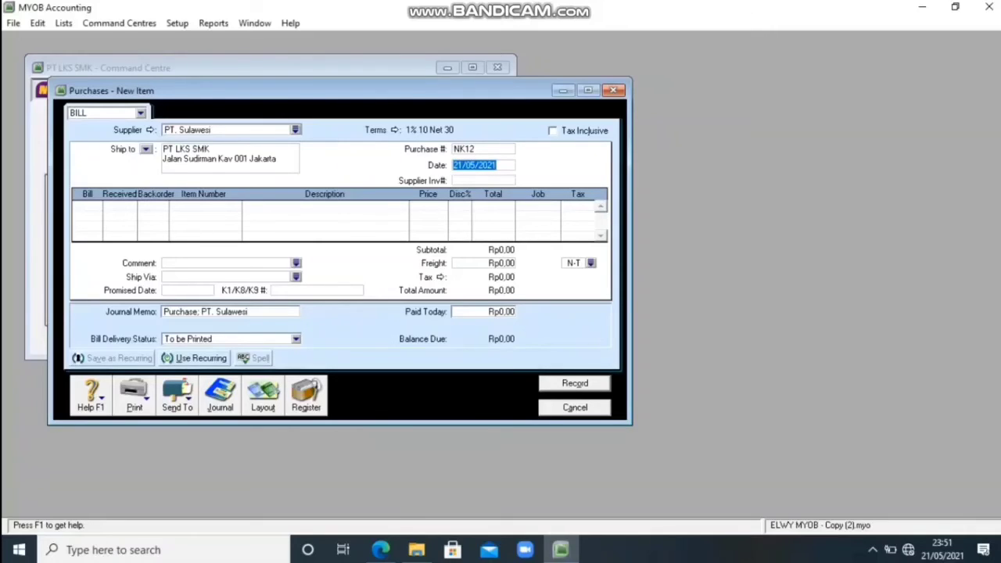
text(24/06/2015)
key(Tab)
key(Tab)
Add a return line of -2 units of item K.003, Komputer Indonesia 3, to the bill.
text(2)
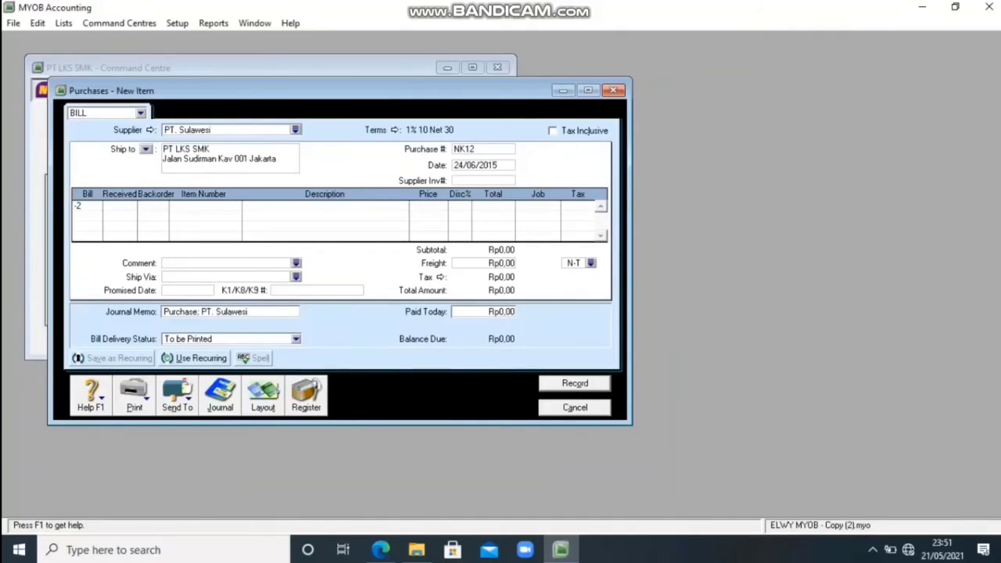
key(Tab)
key(Tab)
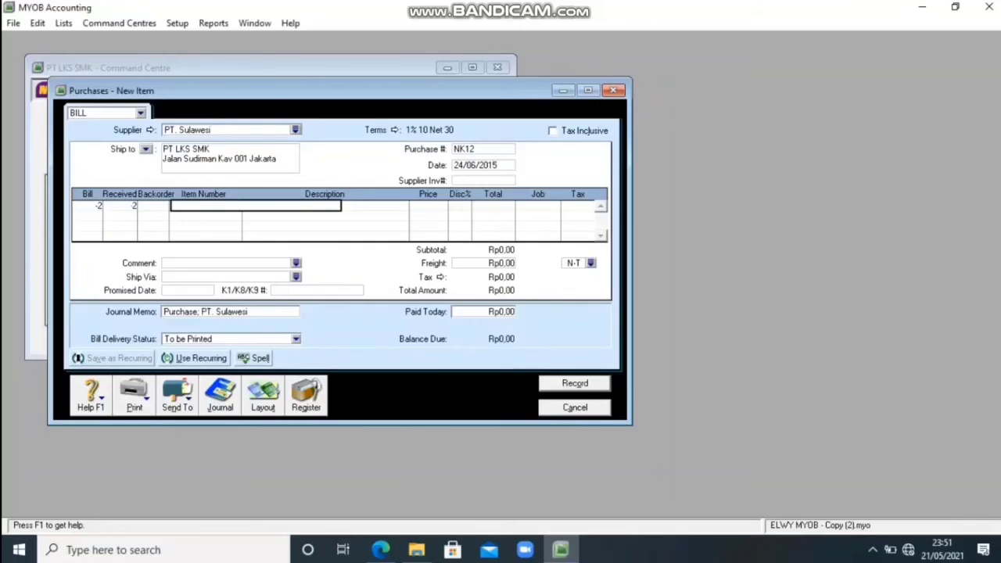
key(Tab)
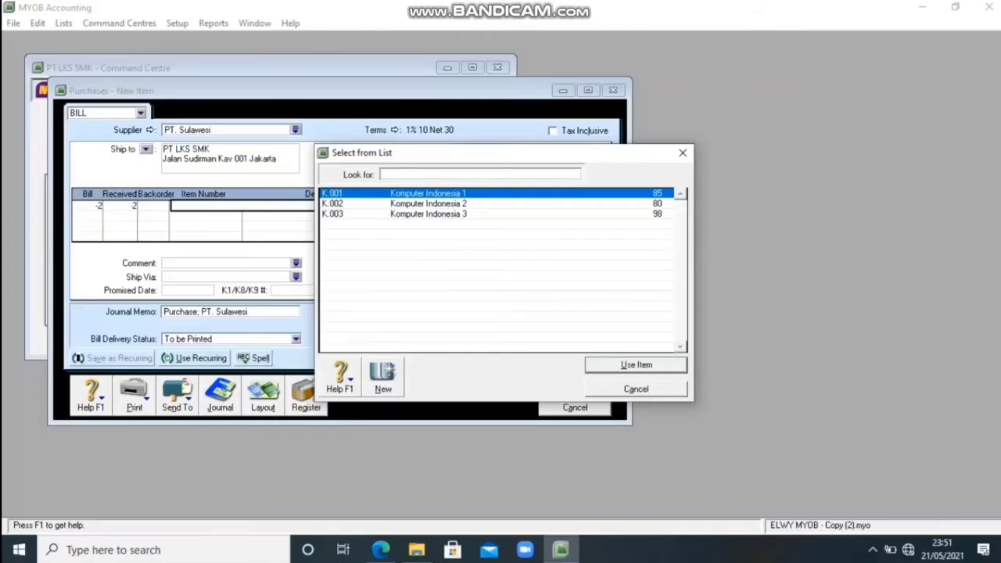
text(K.003)
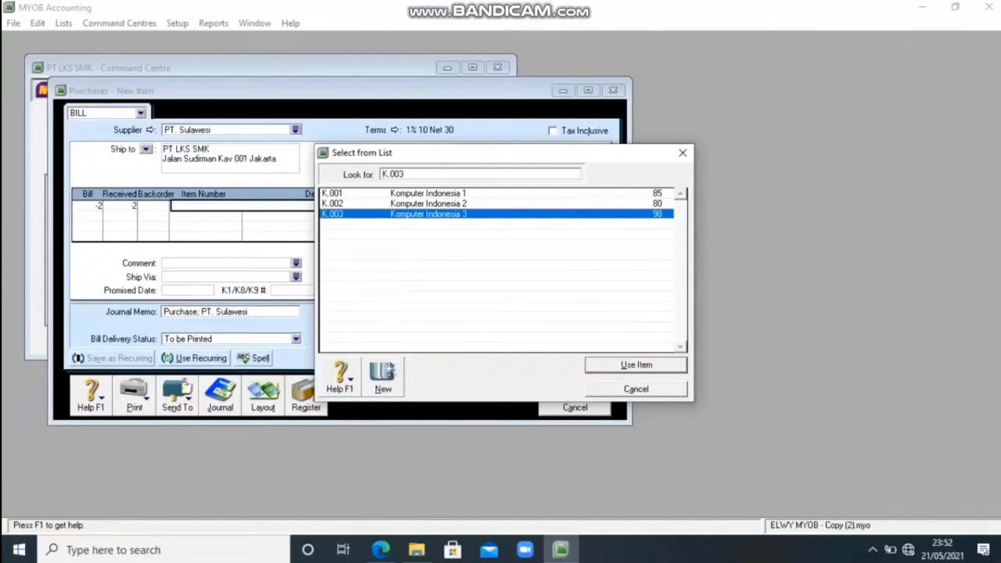
key(Return)
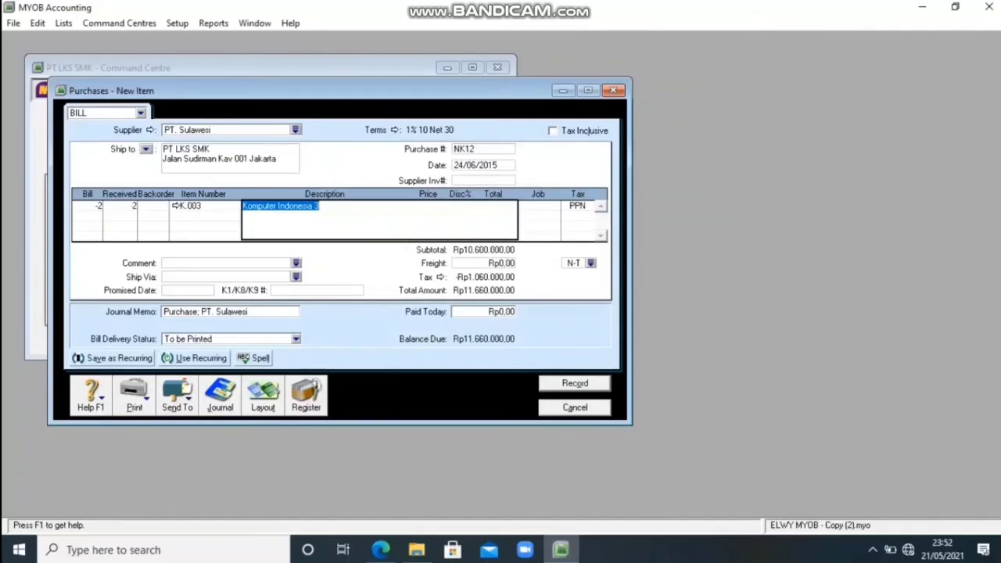
Set the K.003 line's unit price to 5300000 and record the return bill, ignoring the spelling suggestion.
key(Tab)
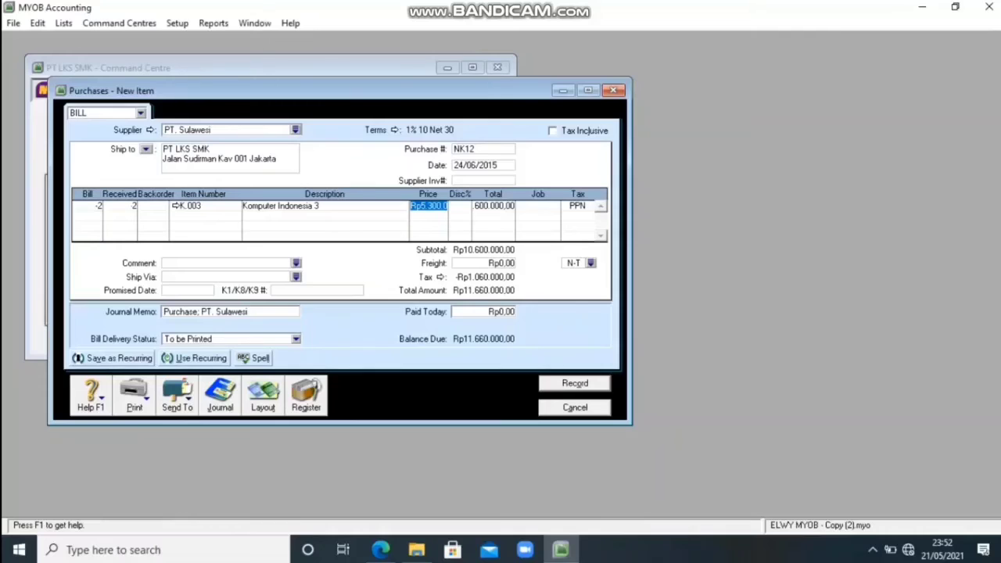
text(5300000)
key(Tab)
key(Return)
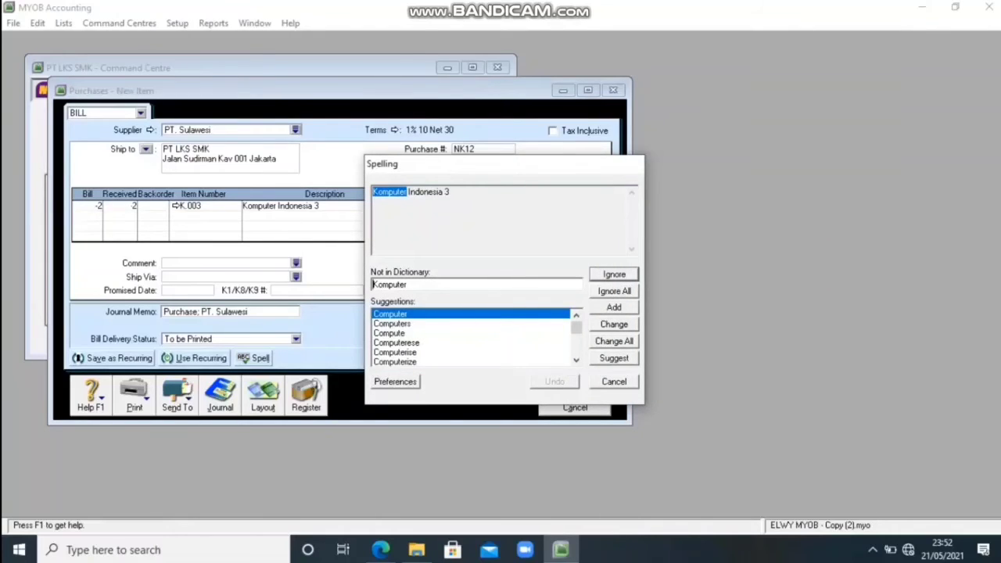
key(Return)
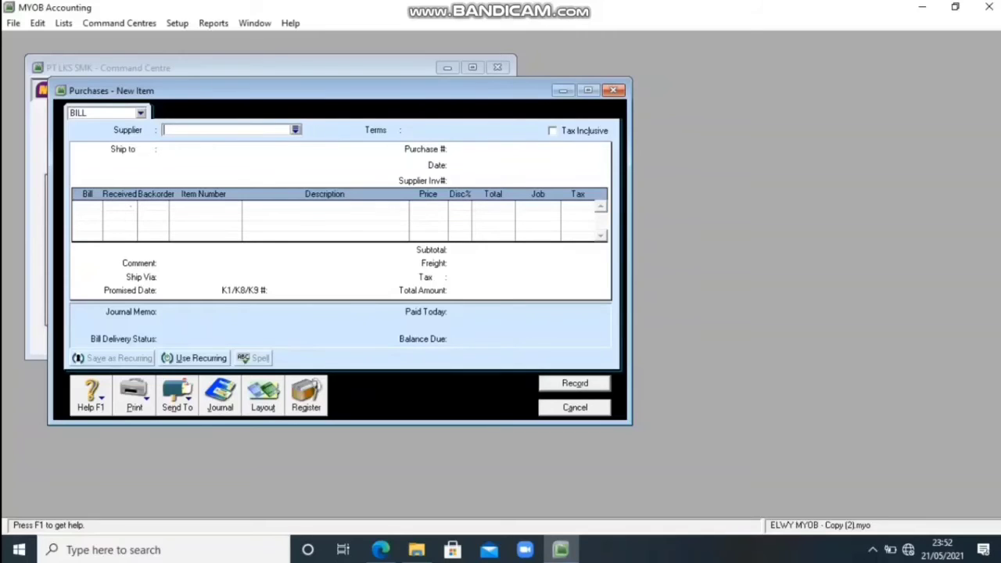
Find the PT. Sulawesi NK12 debit among the register's returns and debits and start applying it to a purchase.
click(305, 396)
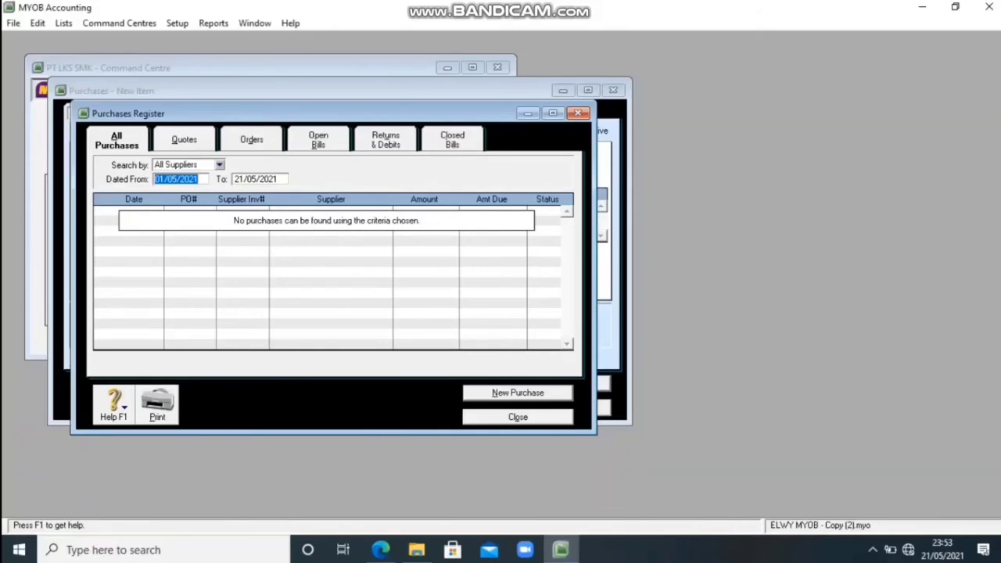
click(384, 140)
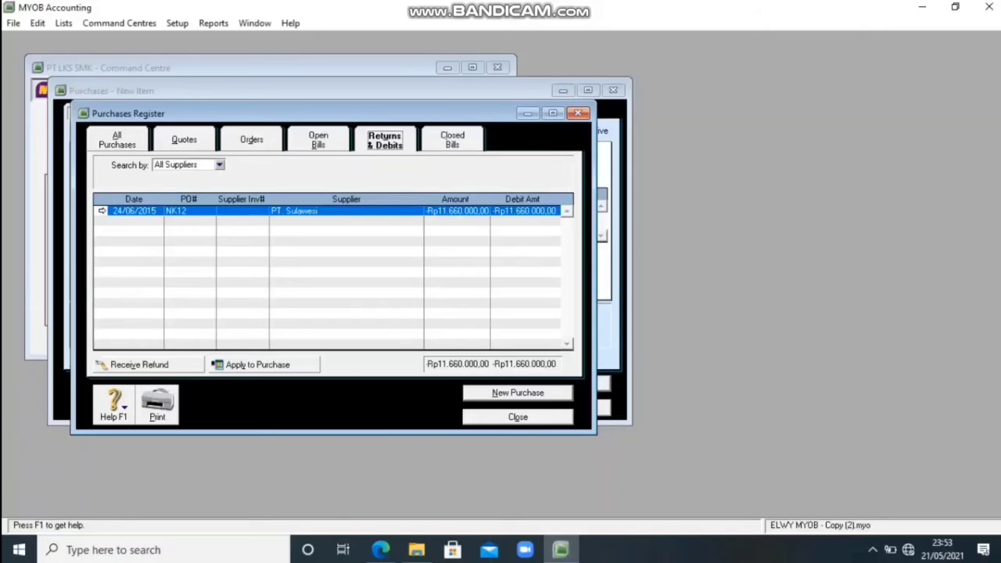
click(258, 365)
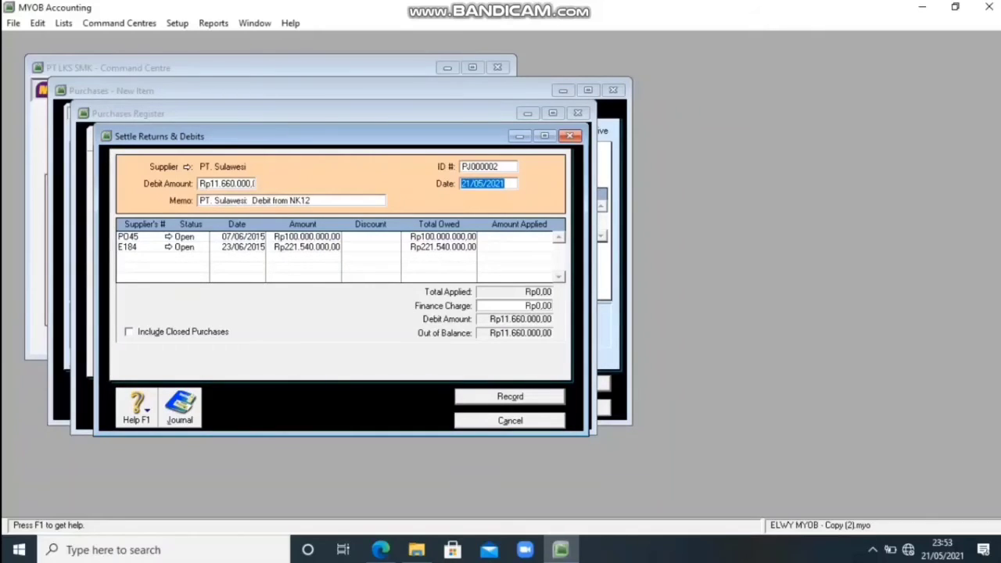
Set the debit settlement's ID number to B581 and its date to 24/06/2015.
click(486, 167)
text(B)
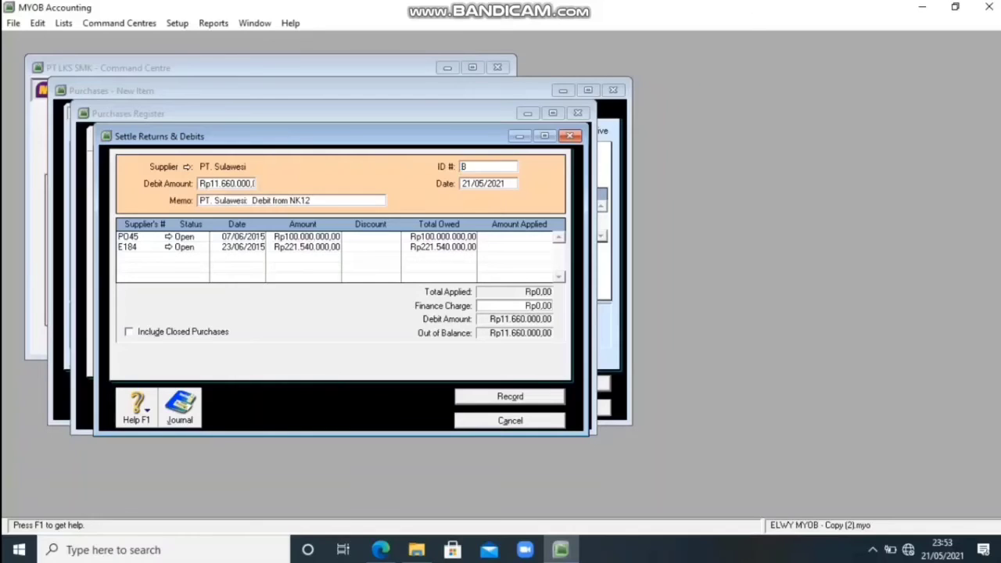
text(581)
key(Tab)
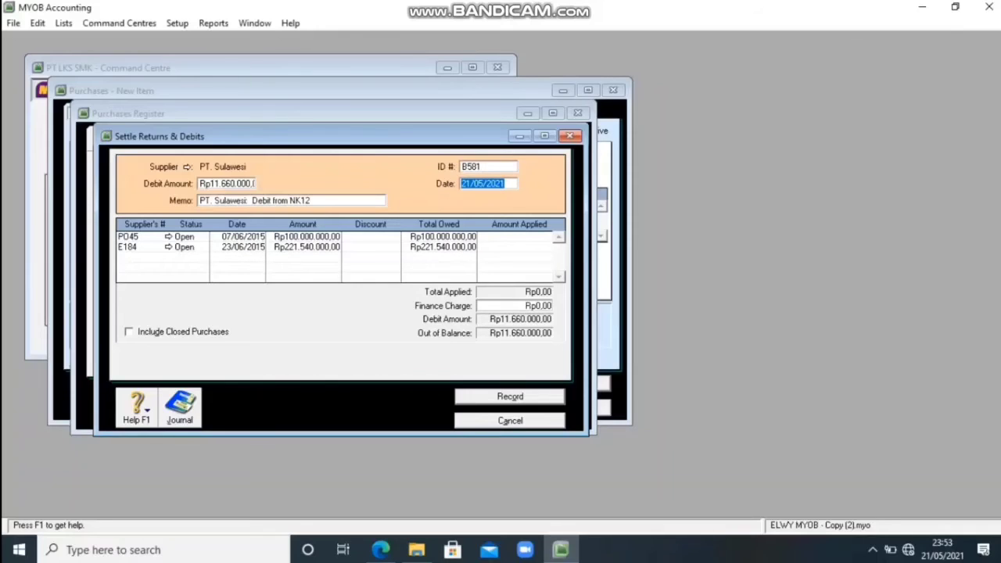
text(24/06/2015)
Apply the full debit of Rp11.660.000 to purchase E184 without a discount, record the settlement, and close the purchase windows.
click(520, 247)
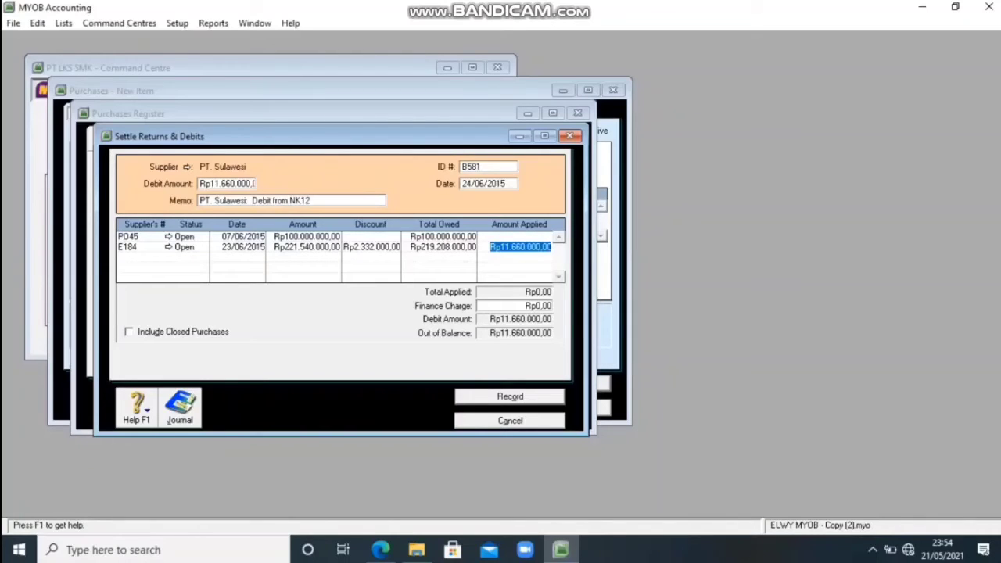
key(Tab)
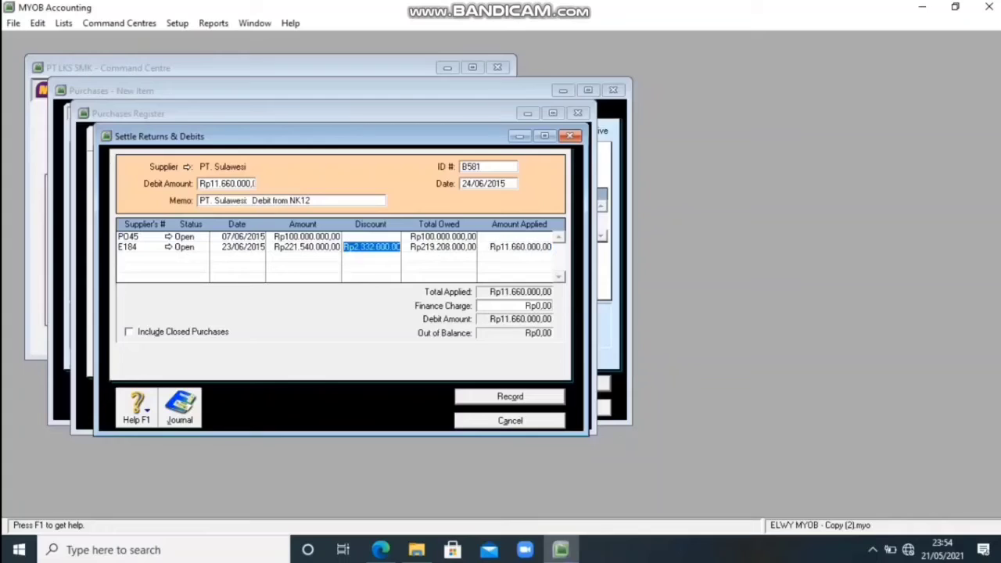
key(BackSpace)
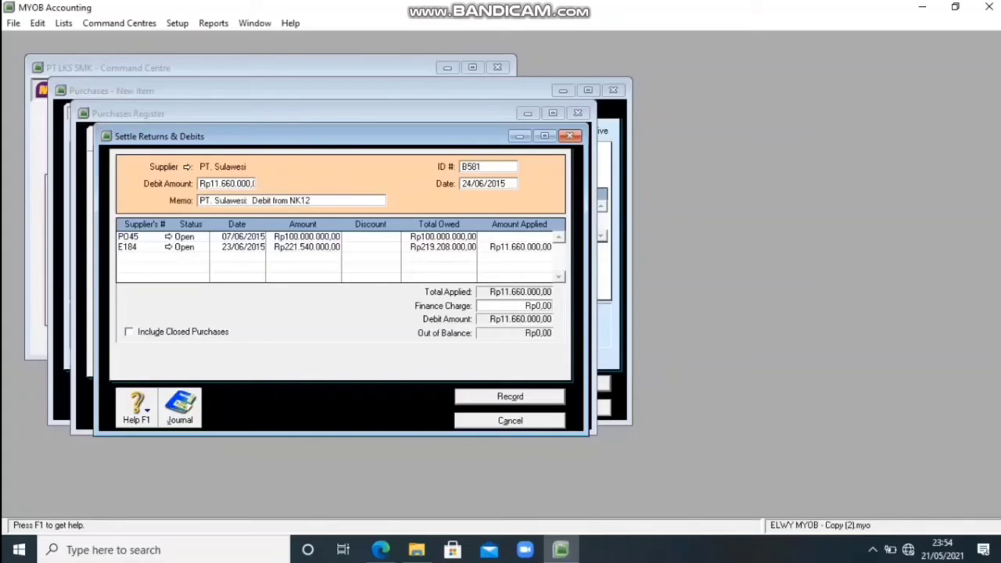
key(Return)
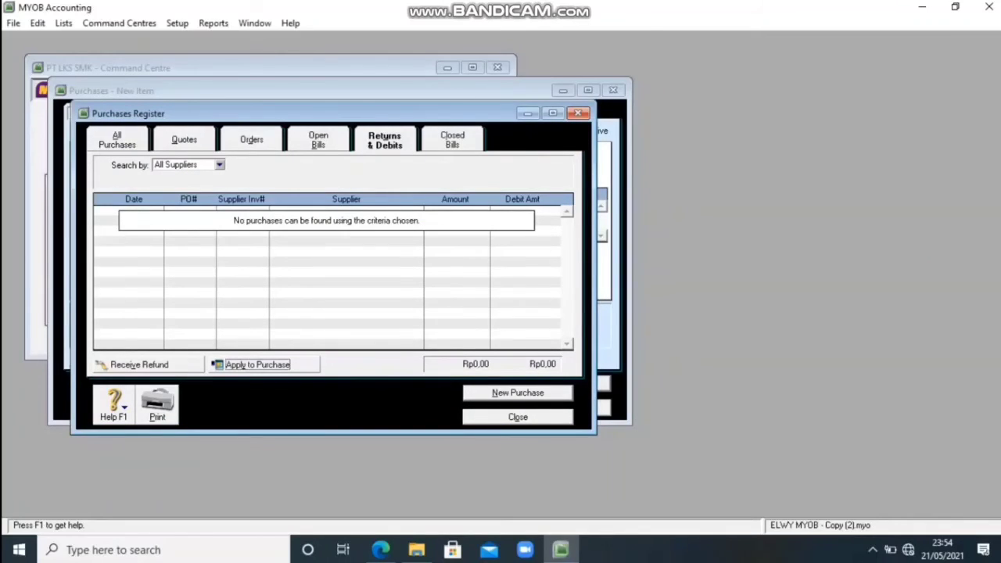
key(Escape)
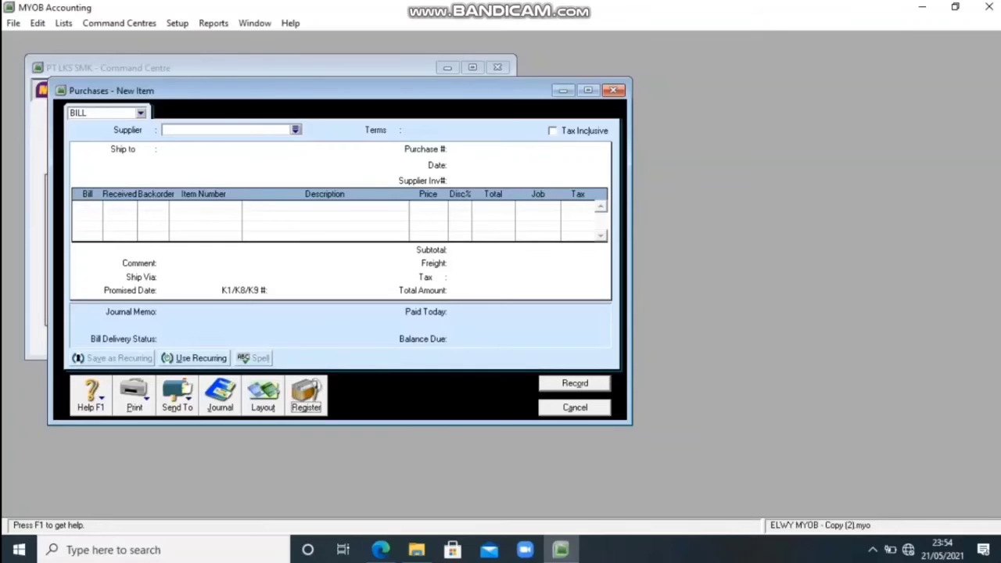
key(Escape)
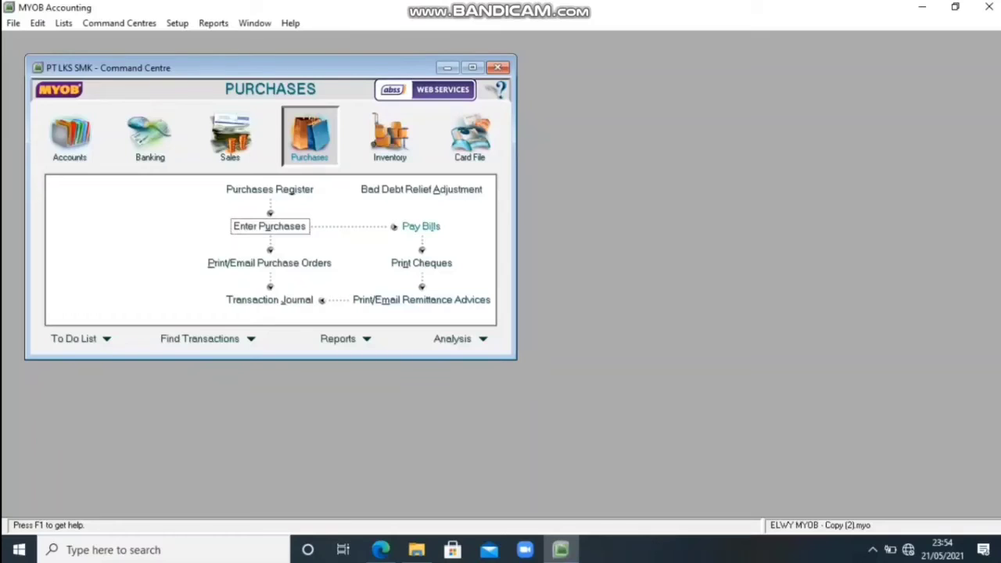
Start a new bill payment for supplier PT. Papua.
click(421, 226)
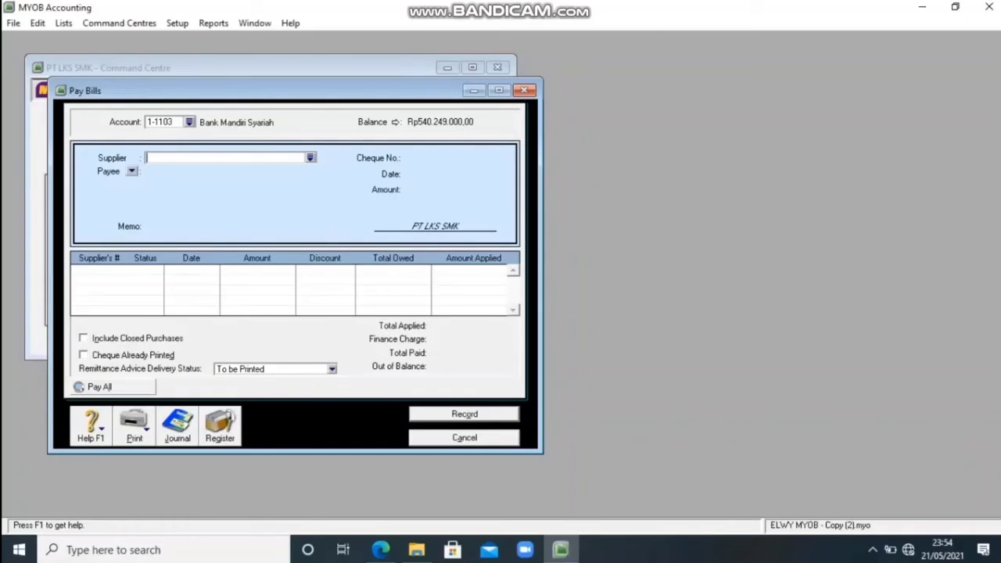
click(310, 158)
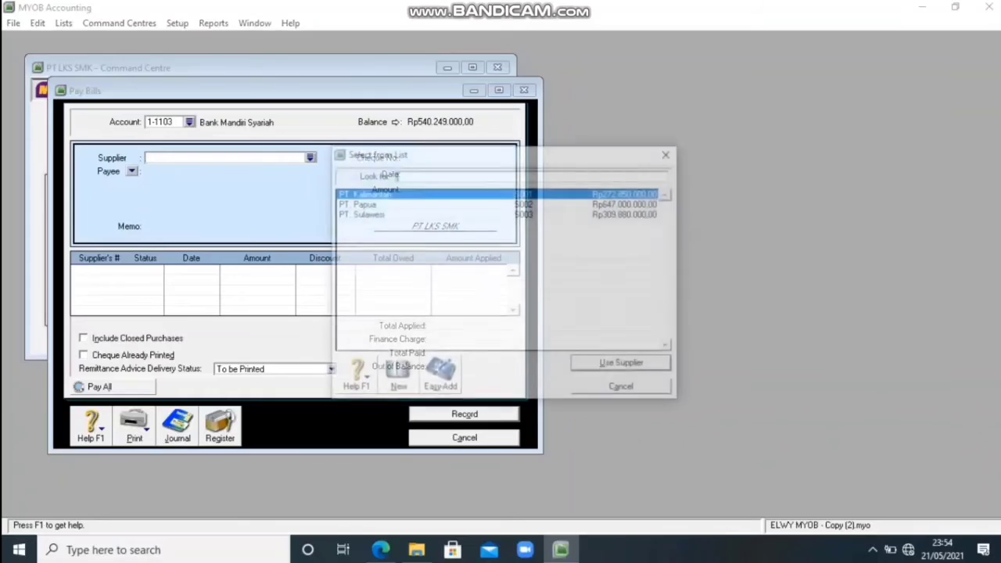
click(356, 203)
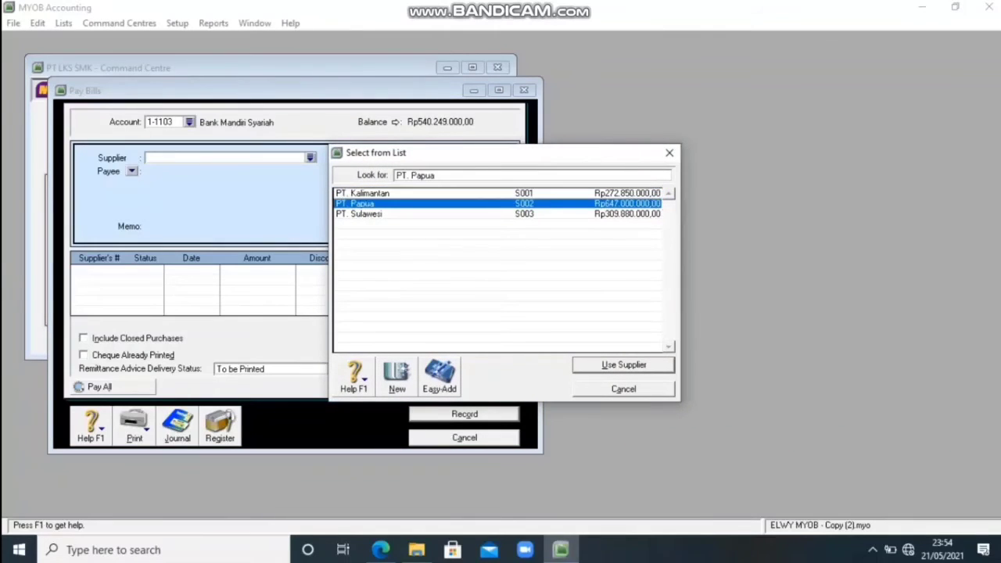
key(Return)
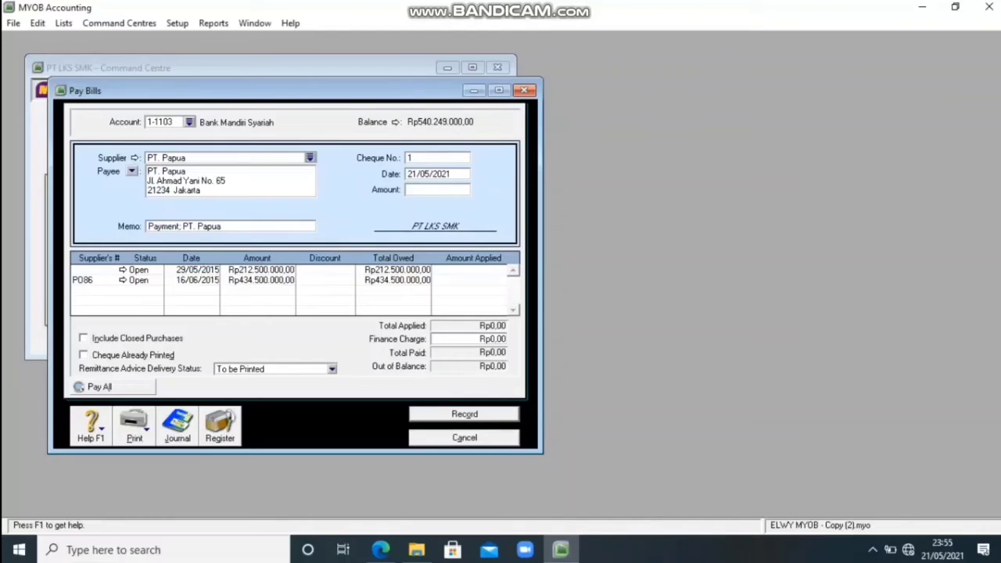
Set the payment's cheque number to BKK10 and its date to 24/06/2015.
key(Tab)
text(BKK10)
key(Tab)
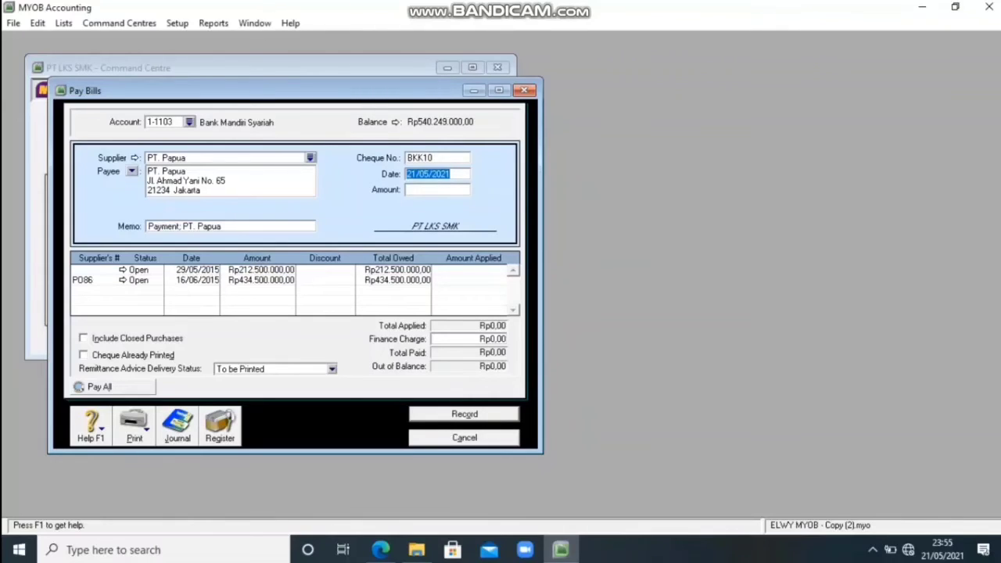
text(24/06/2015)
key(Tab)
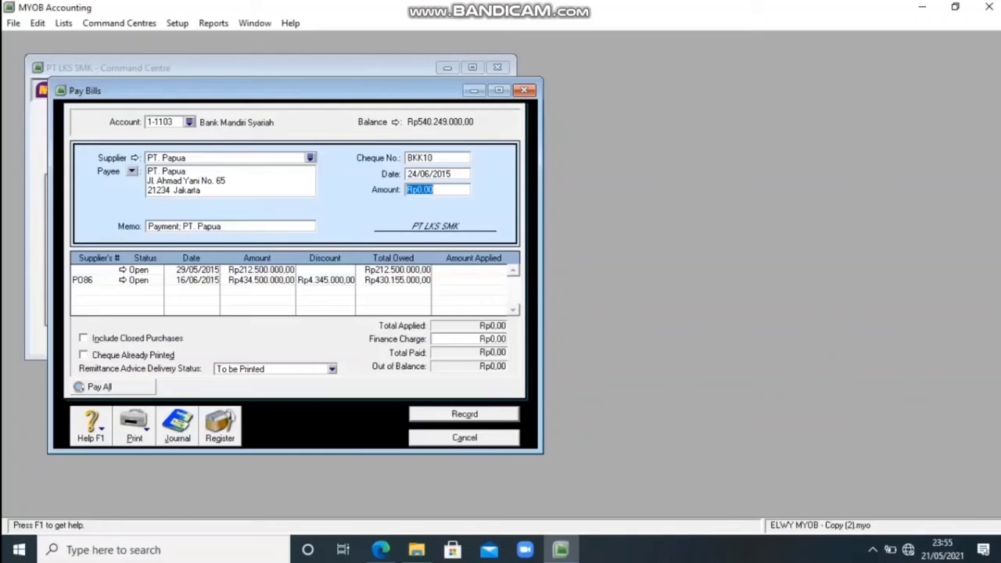
Enter 430155000 as the payment amount and apply it to purchase PO86, keeping the early-payment discount.
text(430155000)
click(326, 280)
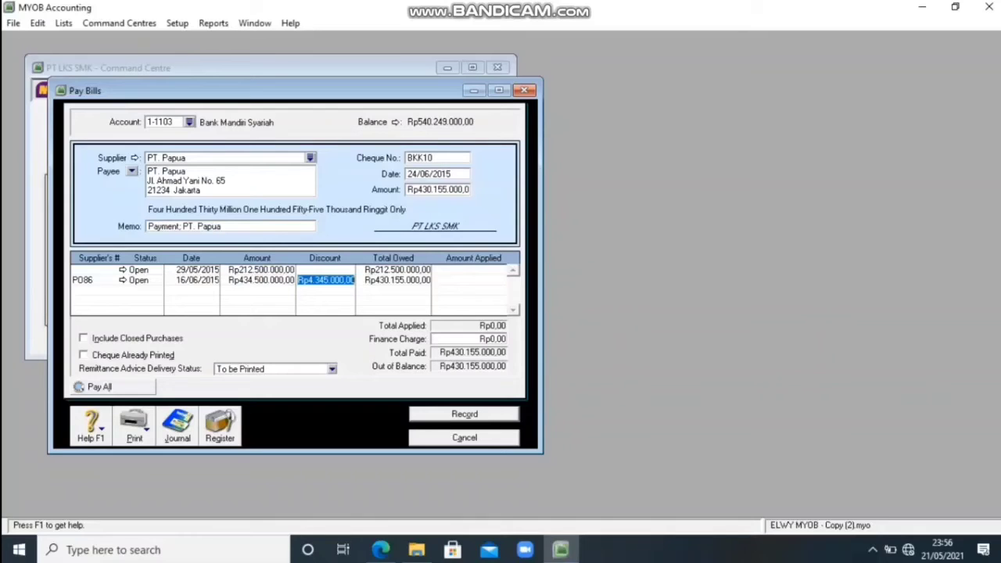
key(Tab)
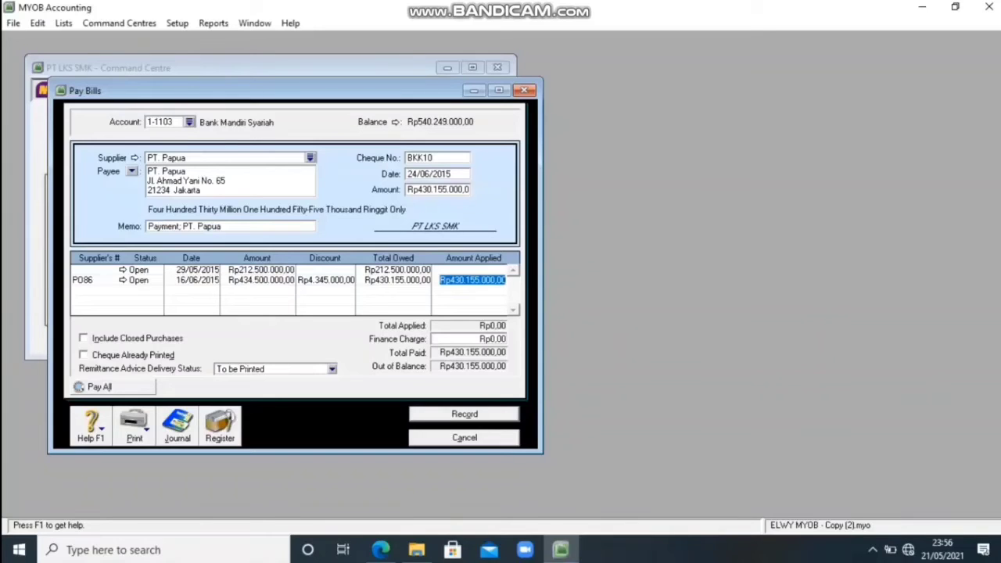
key(Return)
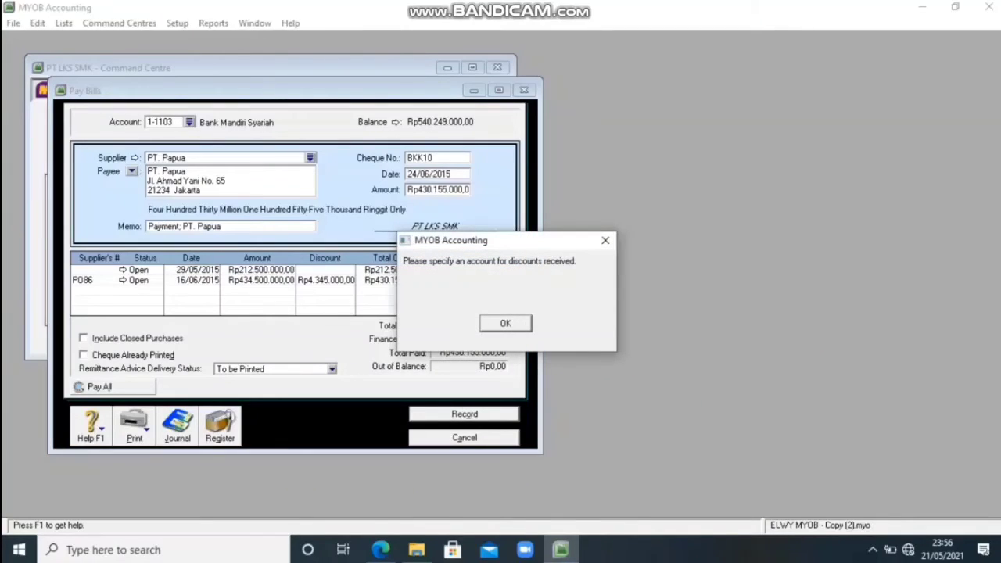
Set the purchases linked account for early-payment discounts to 8-2000 Late Fees Collected.
key(Return)
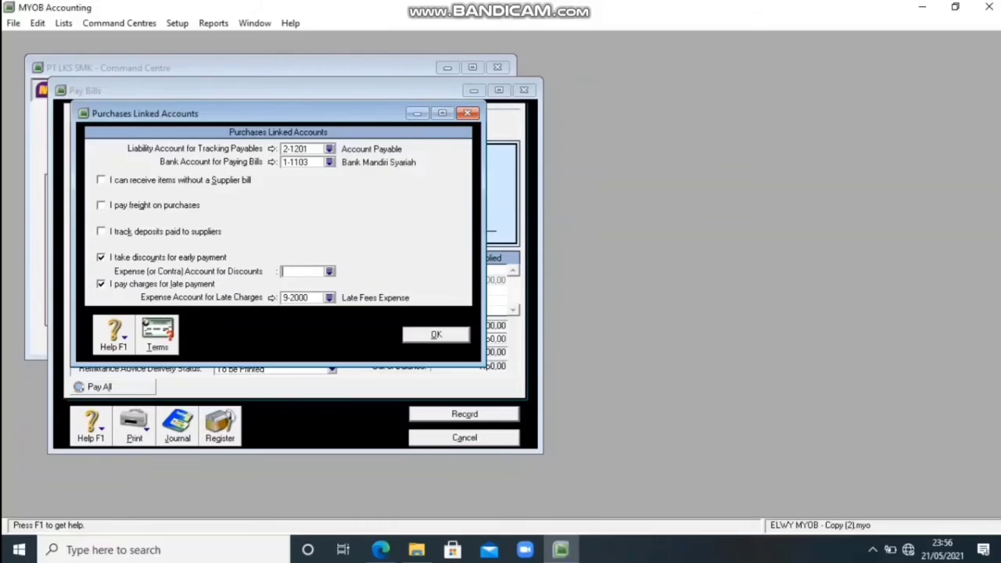
click(329, 271)
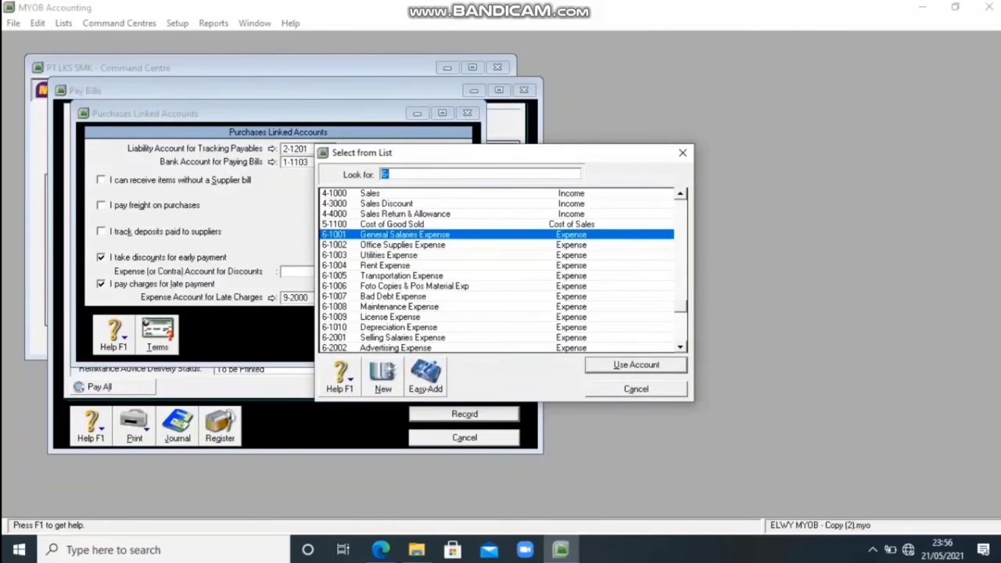
key(Escape)
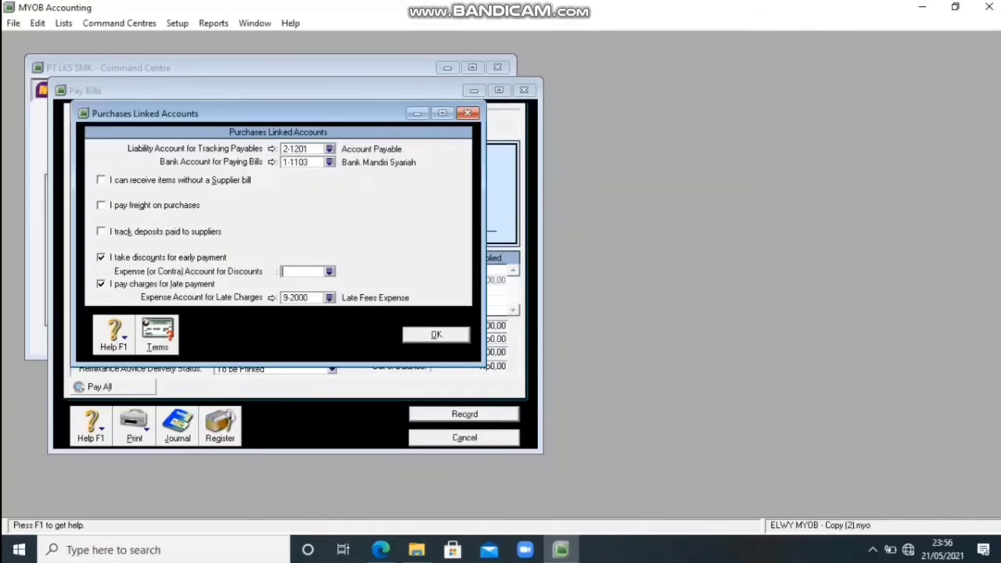
click(329, 271)
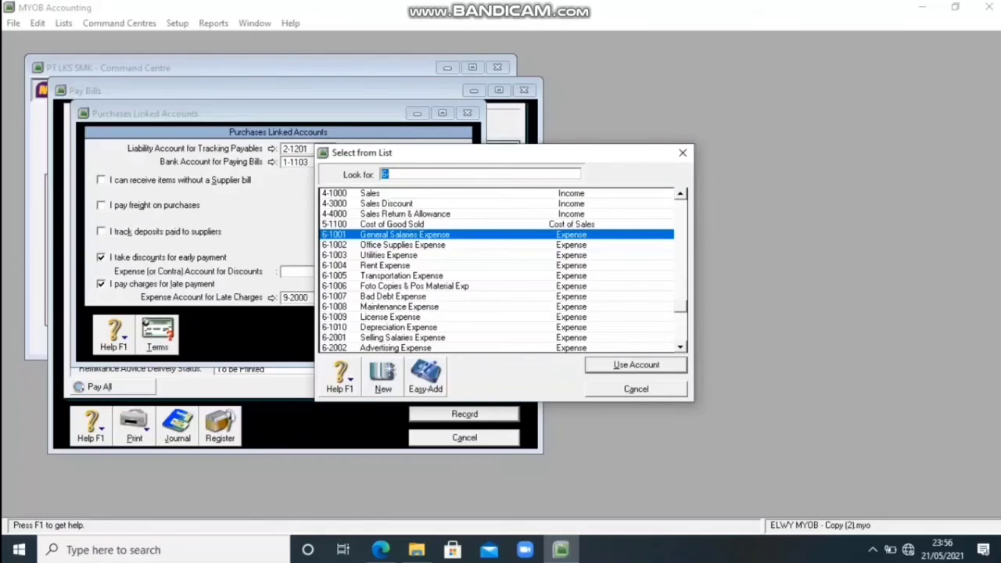
click(681, 347)
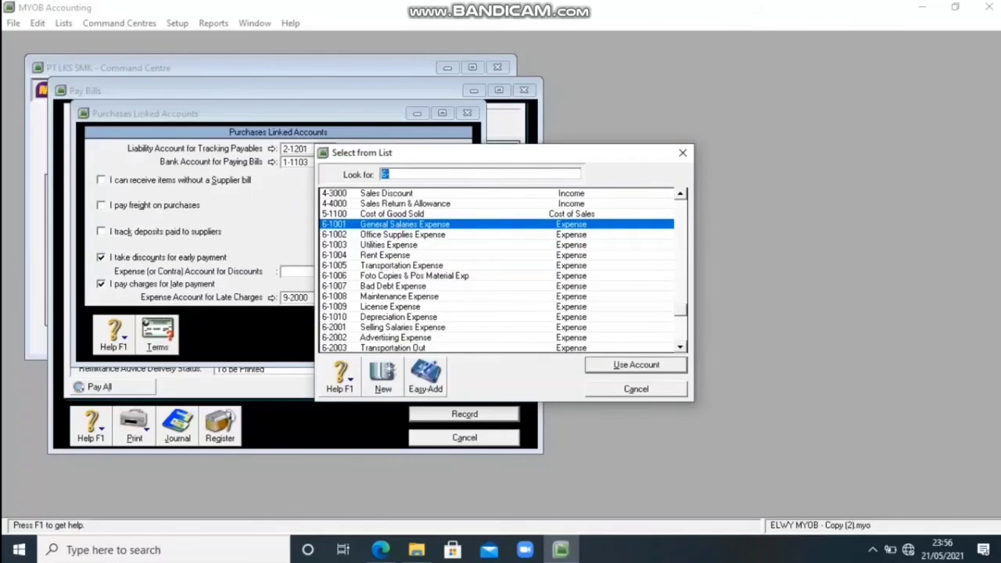
click(680, 347)
click(681, 347)
click(680, 347)
click(680, 347)
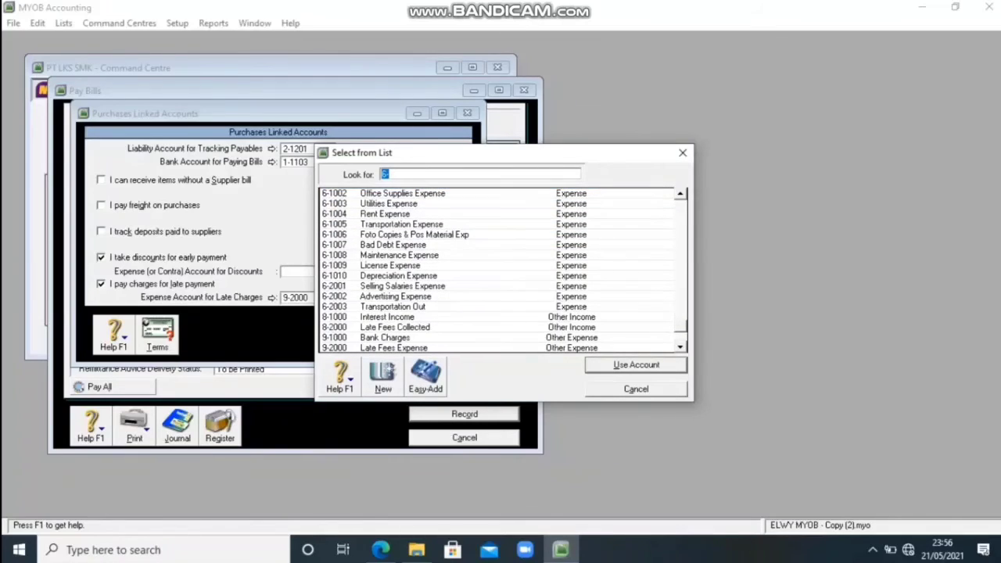
click(681, 347)
click(680, 346)
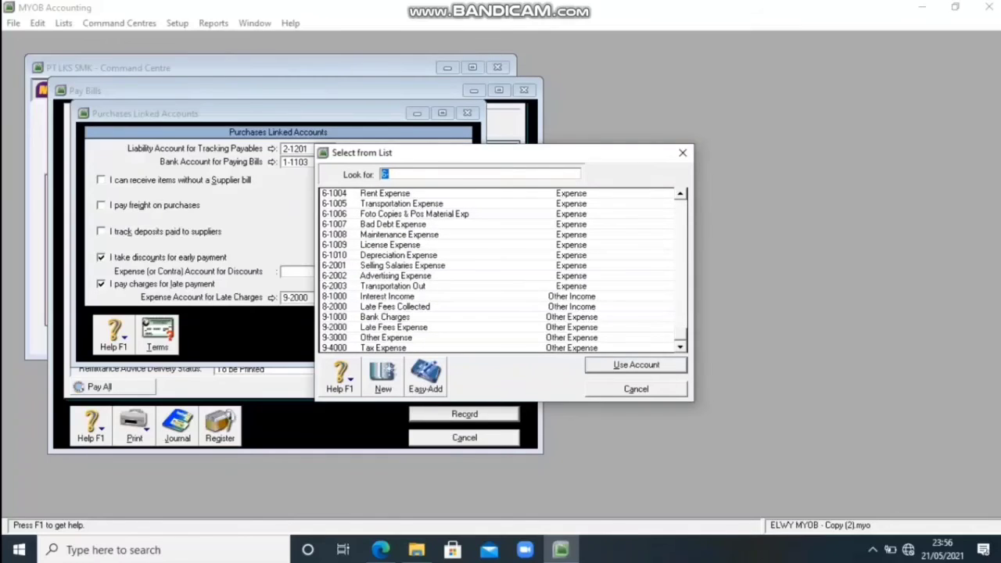
click(396, 307)
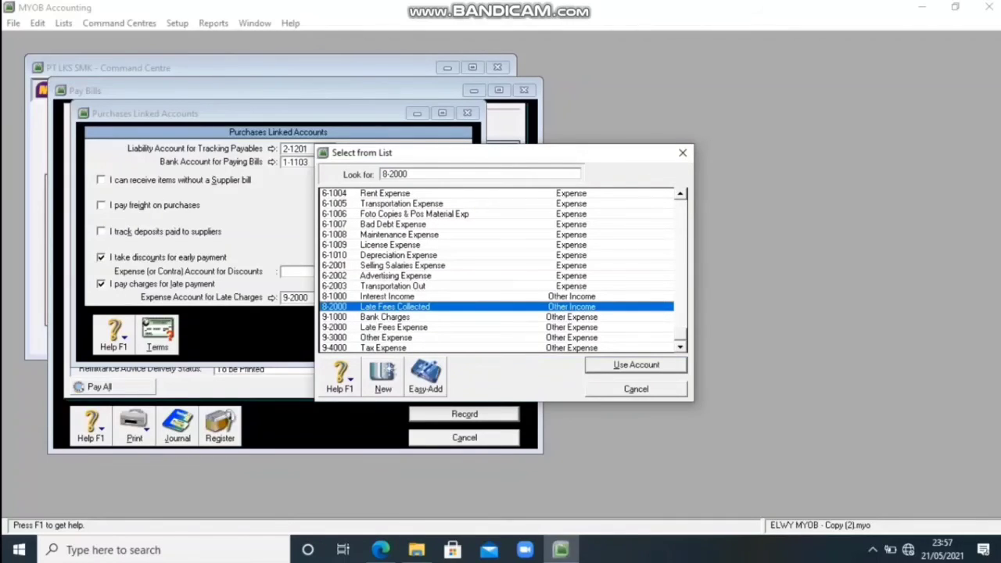
click(636, 365)
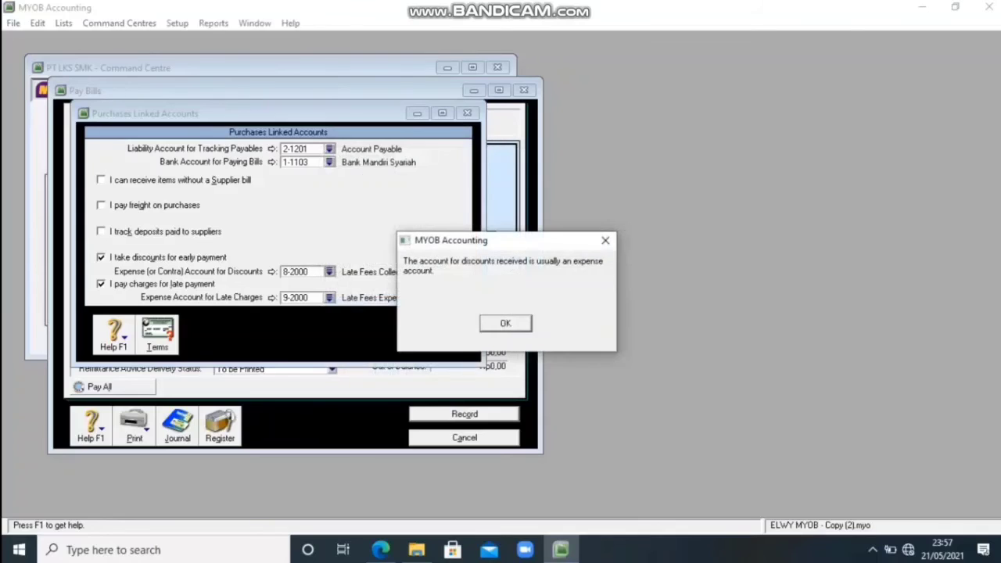
Accept the linked discount account and record PT. Papua payment BKK10 with its discount debit memo.
key(Return)
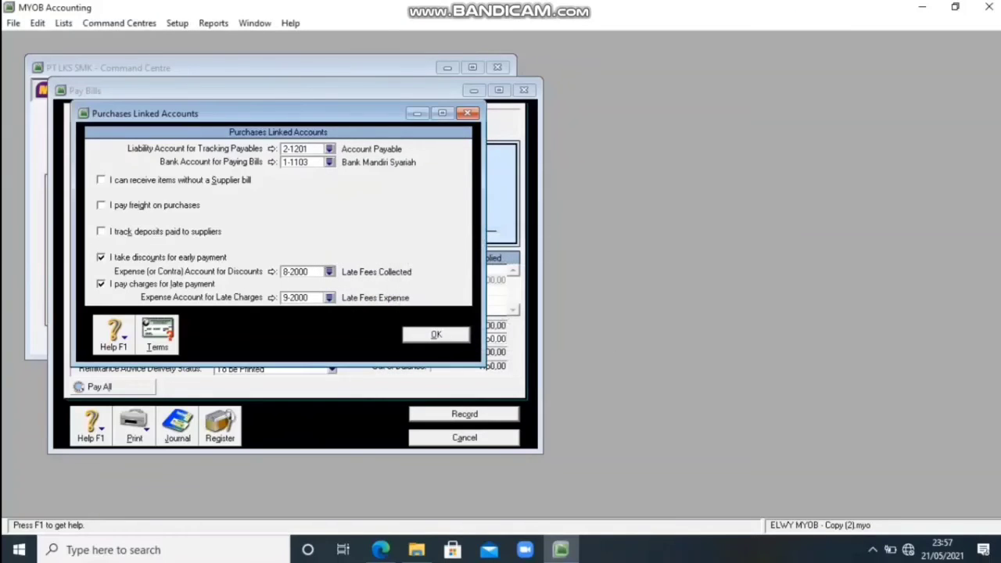
key(Return)
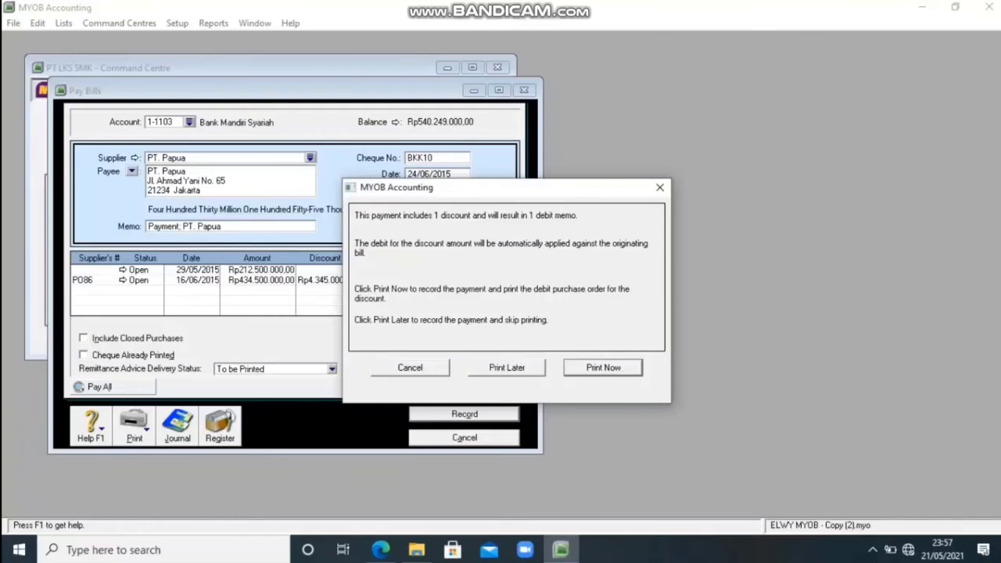
key(Return)
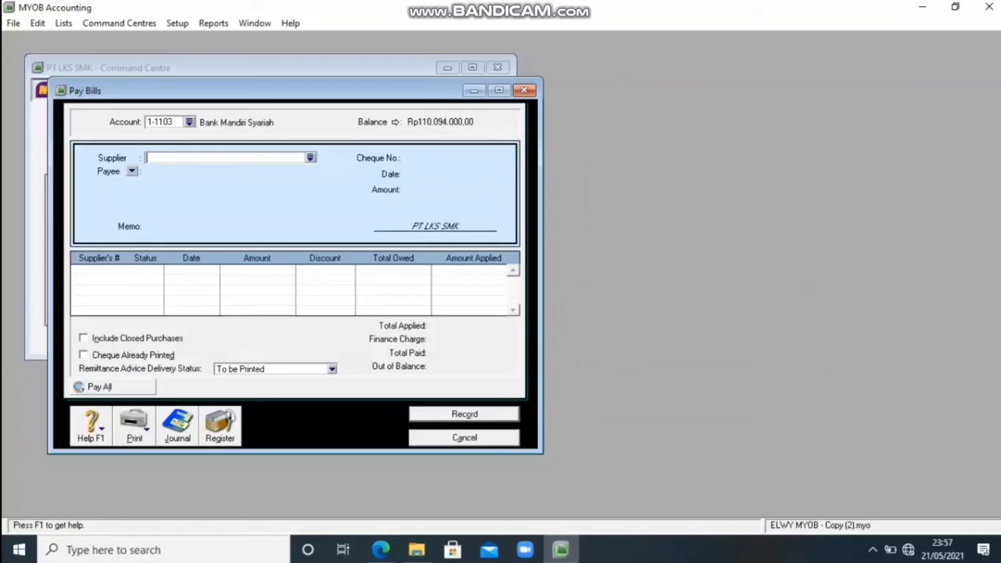
Open the transaction journal maximized, showing all transaction types dated from 01/06/2015.
key(alt+j)
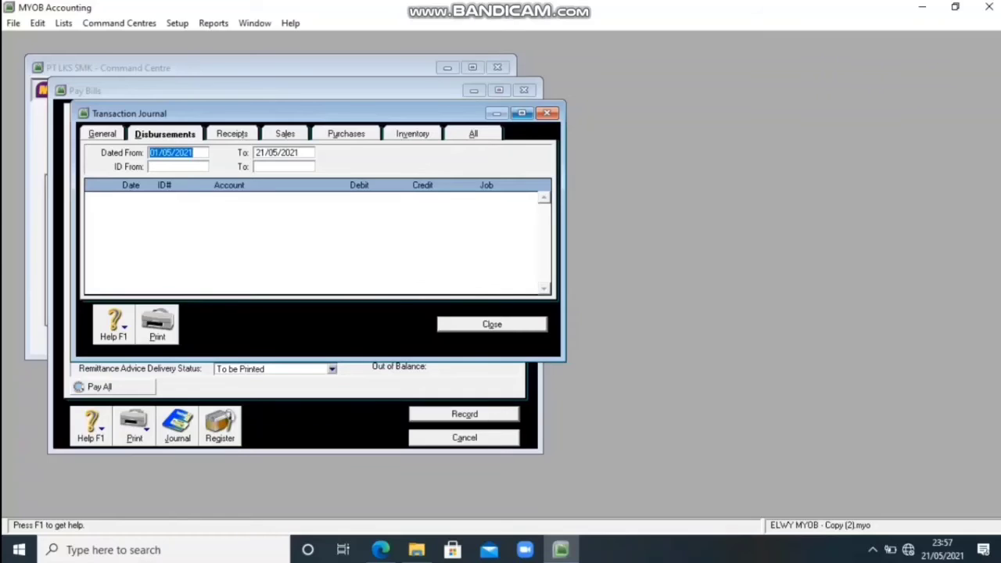
click(521, 114)
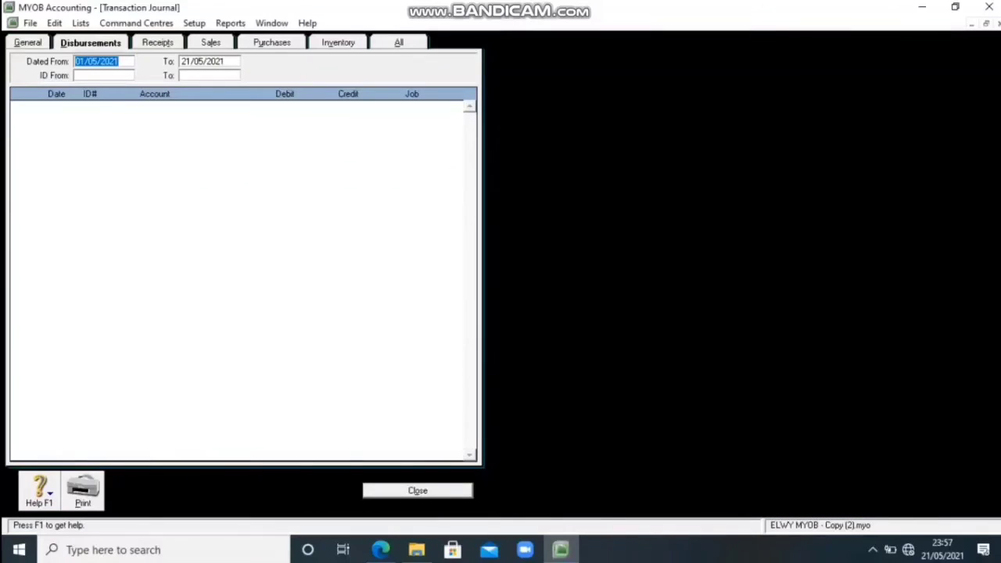
click(399, 42)
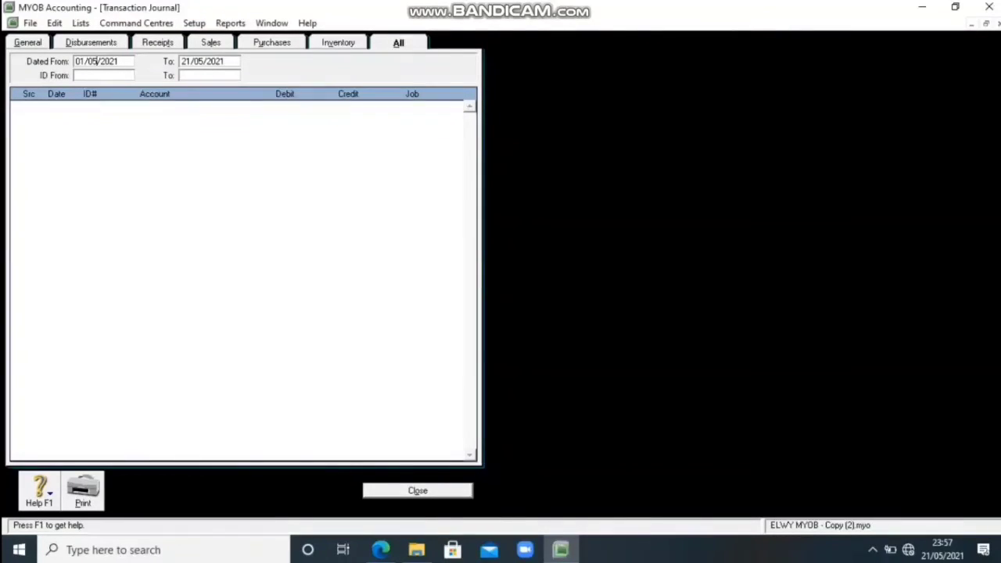
key(BackSpace)
text(6)
key(BackSpace)
key(BackSpace)
text(15)
key(Tab)
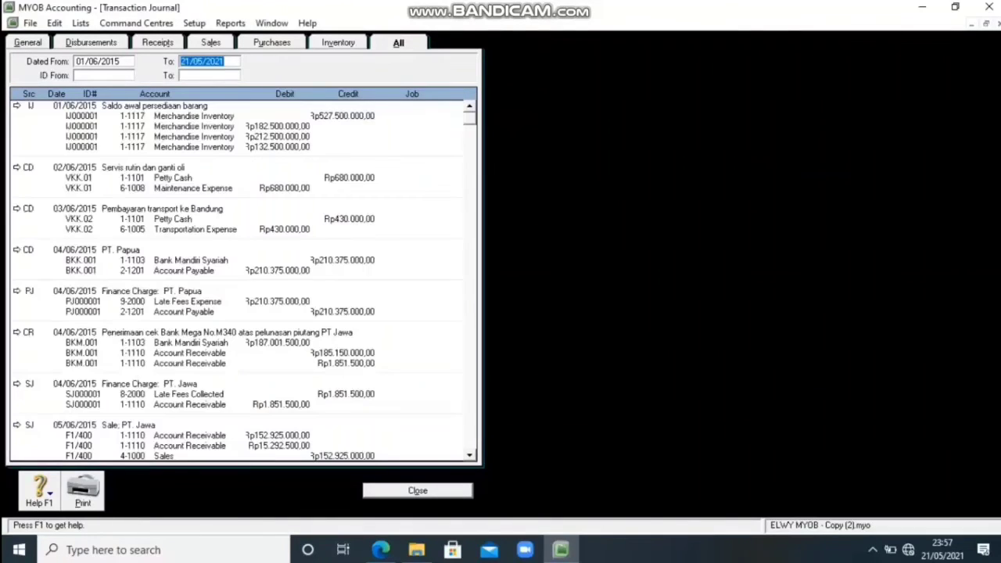
Set the journal's end date to 30/06/2015 and look through the June entries.
text(30/06/)
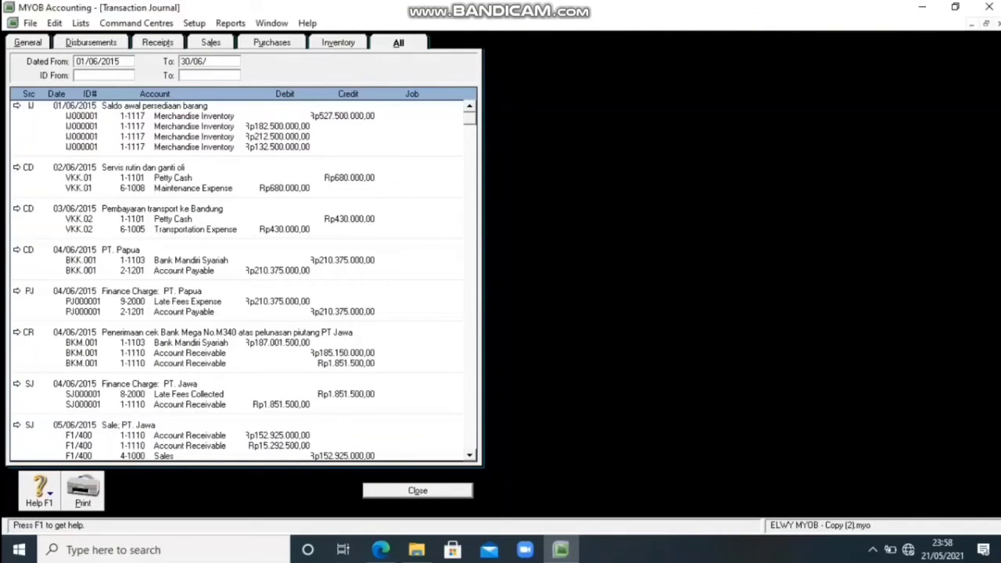
text(2015)
scroll(245, 281, down, 4)
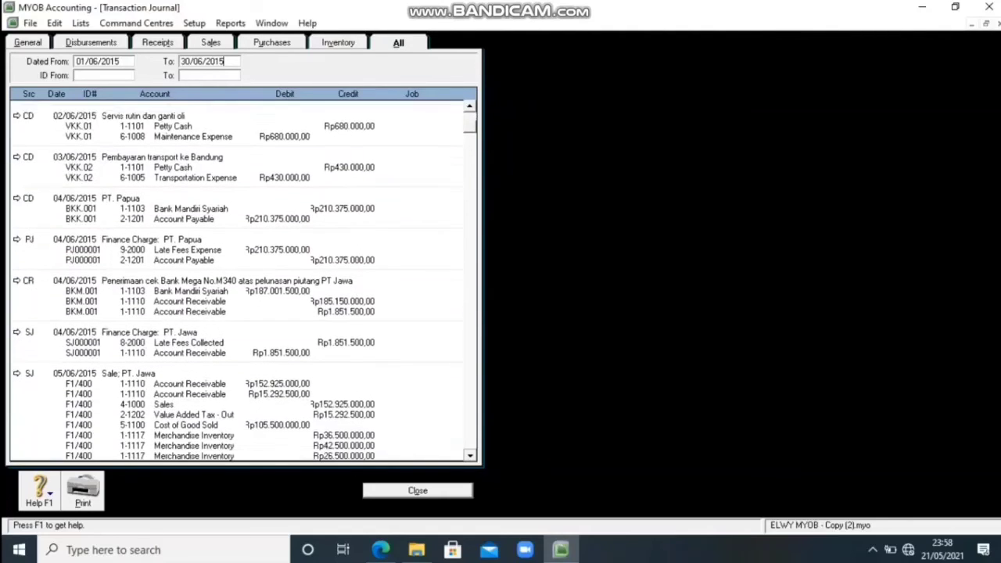
scroll(245, 281, down, 2)
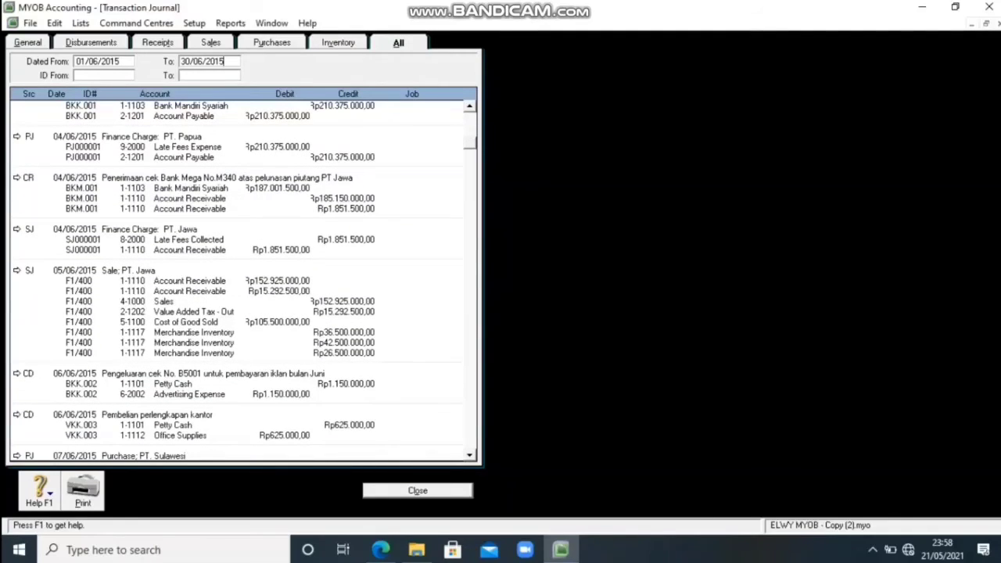
Close the transaction journal, the bill payment form and the purchases linked accounts settings.
key(Escape)
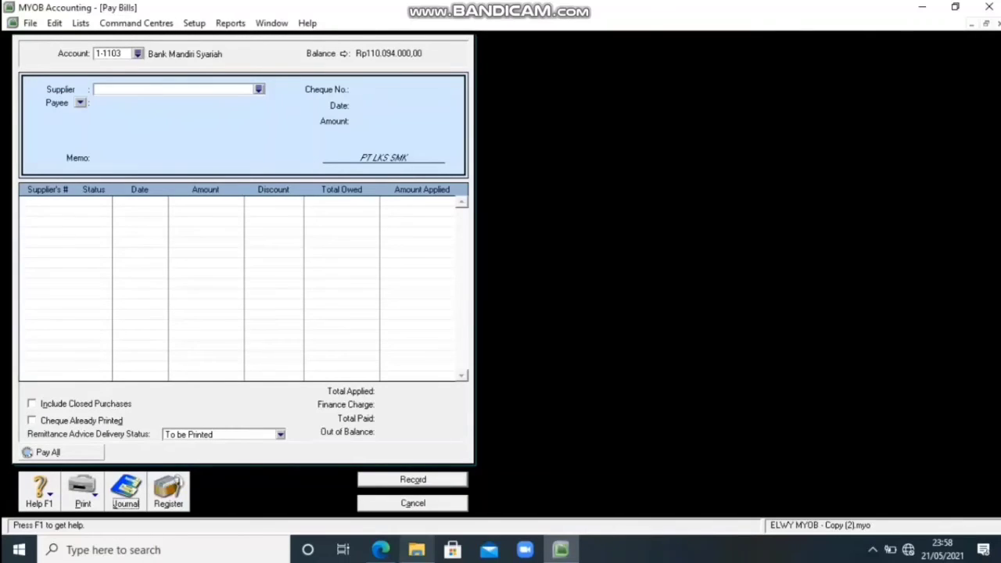
mouse_move(561, 549)
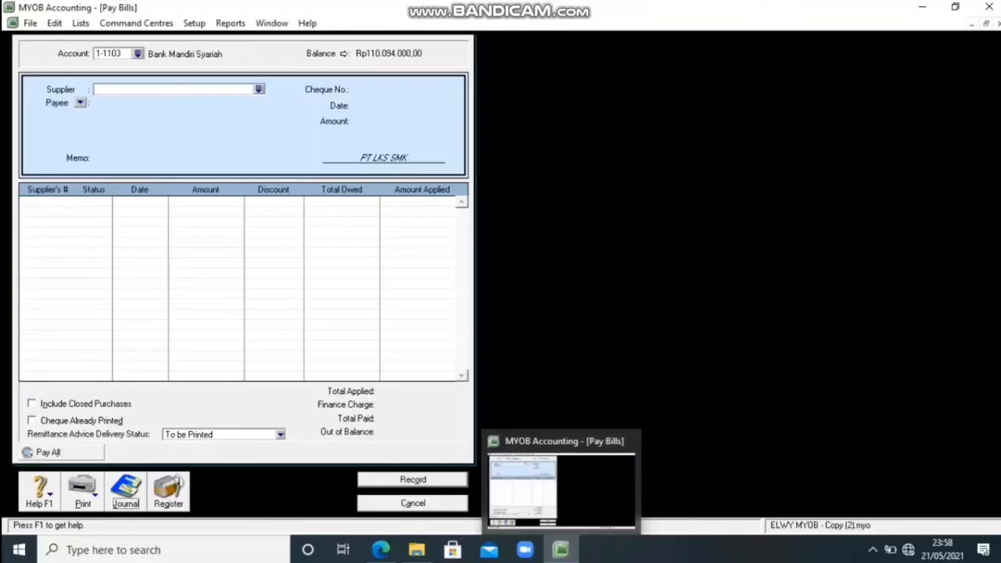
key(Escape)
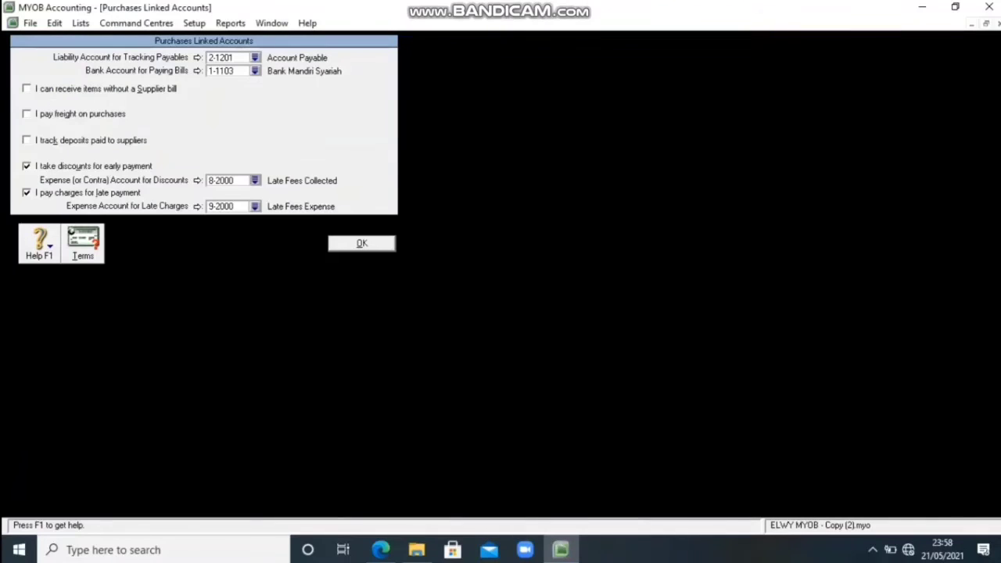
key(Return)
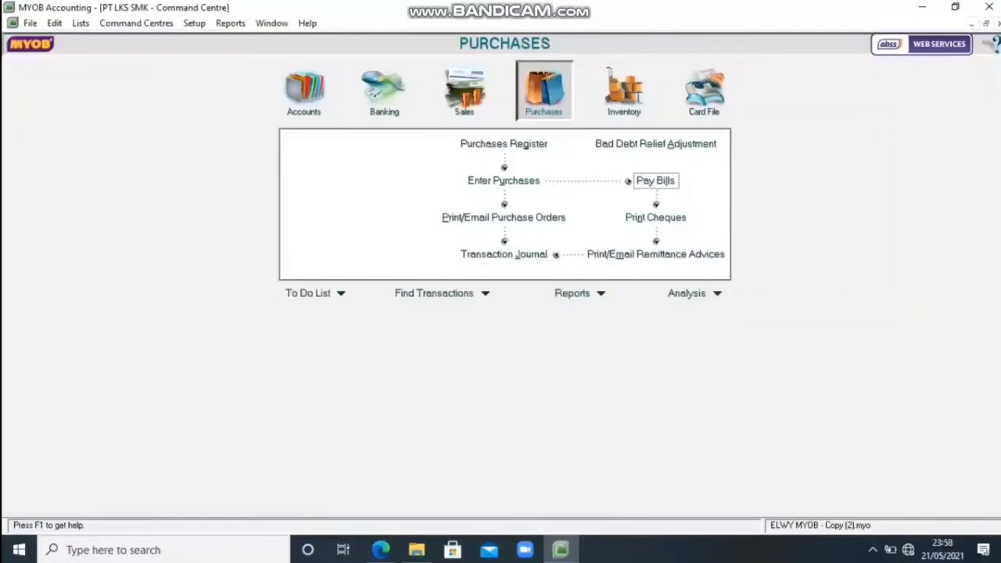
Start a Spend Money transaction from Petty Cash with cheque number VKK008.
click(384, 91)
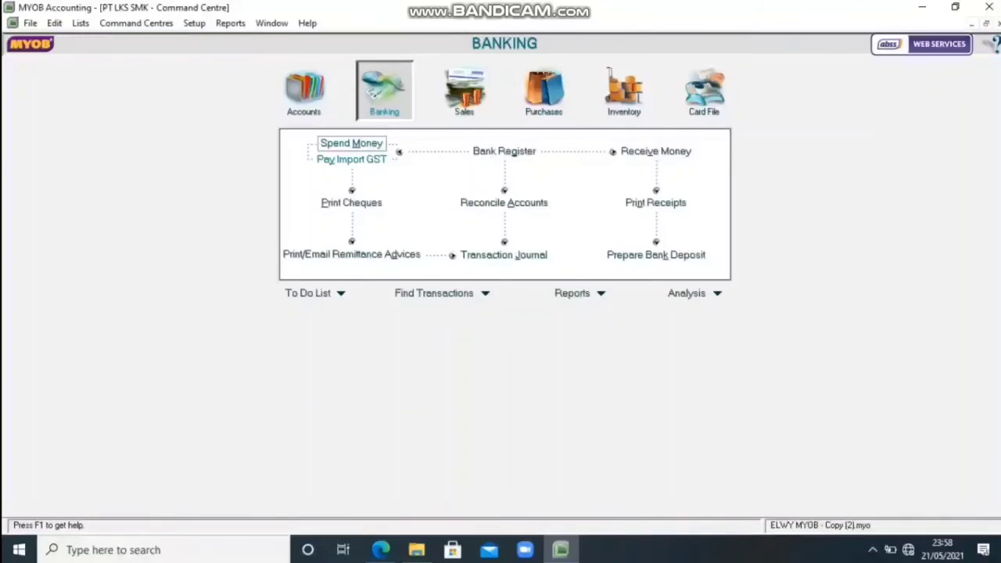
click(351, 143)
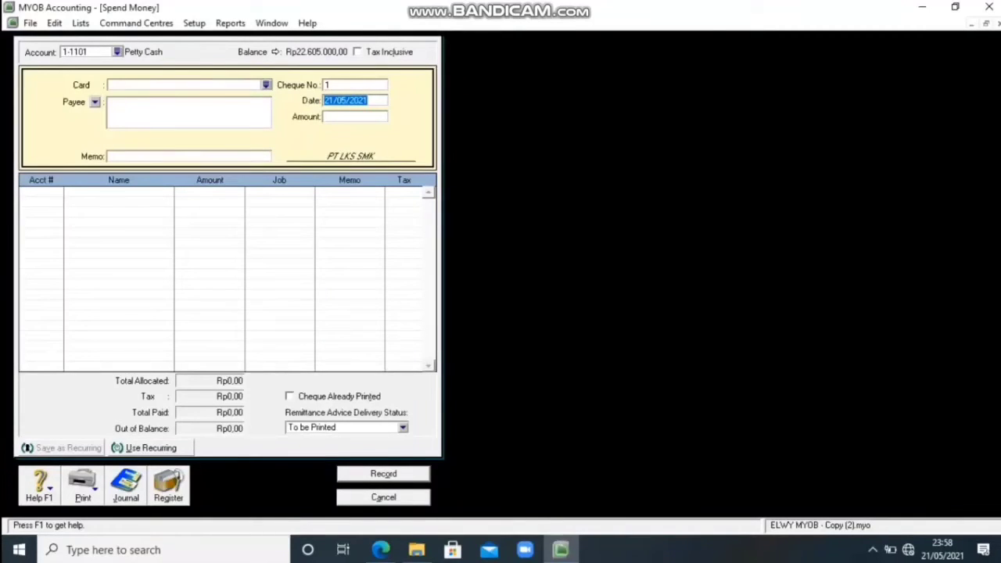
click(354, 84)
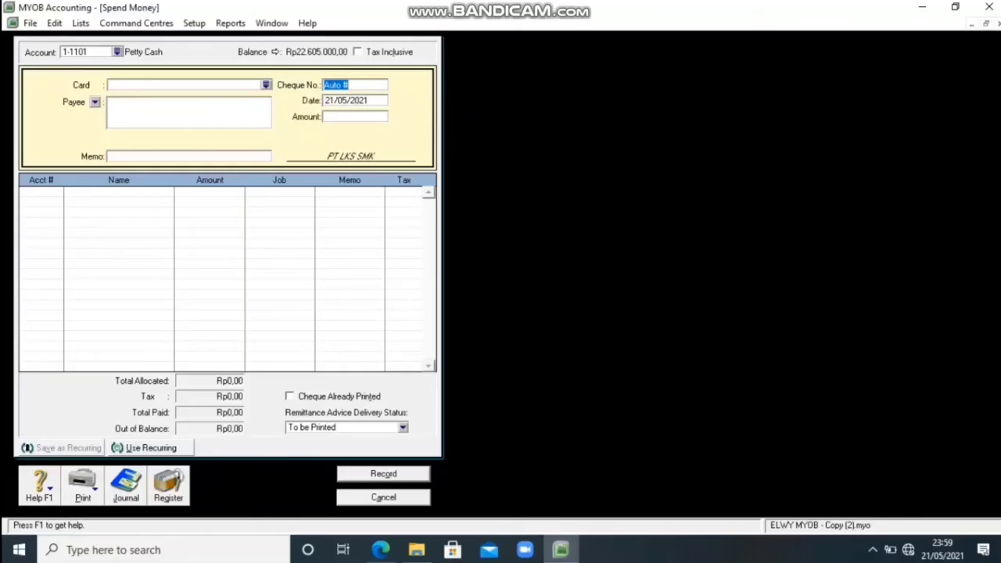
text(VKK008)
key(Tab)
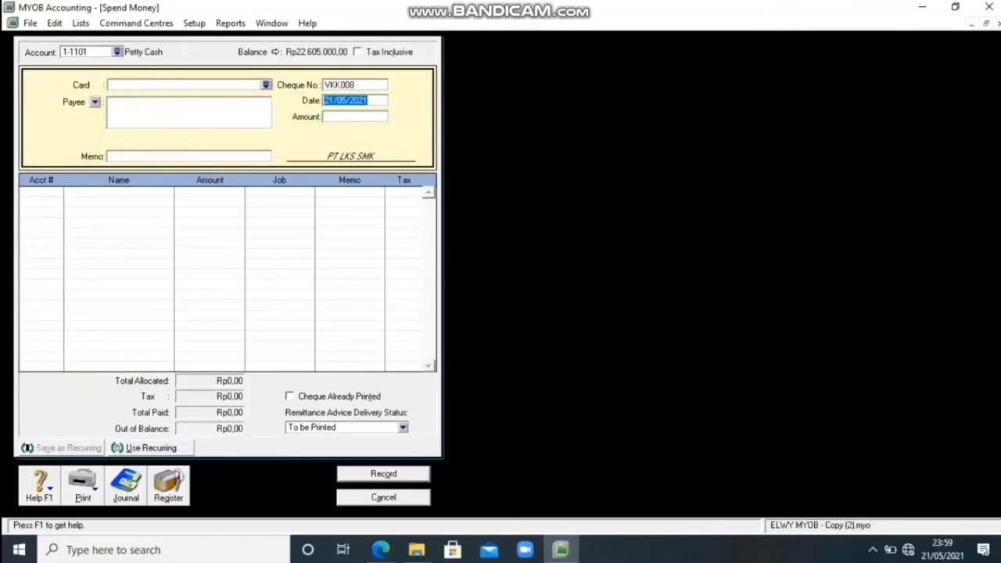
Date the petty cash payment 25/06/2015 and set its amount to 645000.
text(25/)
text(06/2015)
key(Tab)
text(645000)
key(Tab)
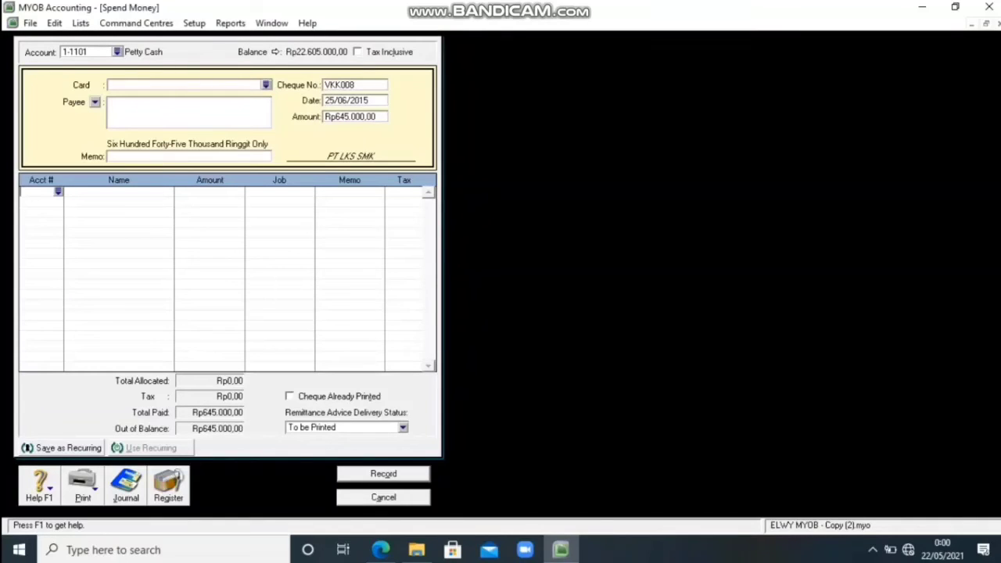
Look up accounts beginning with 6 for the payment's first allocation line.
right_click(58, 191)
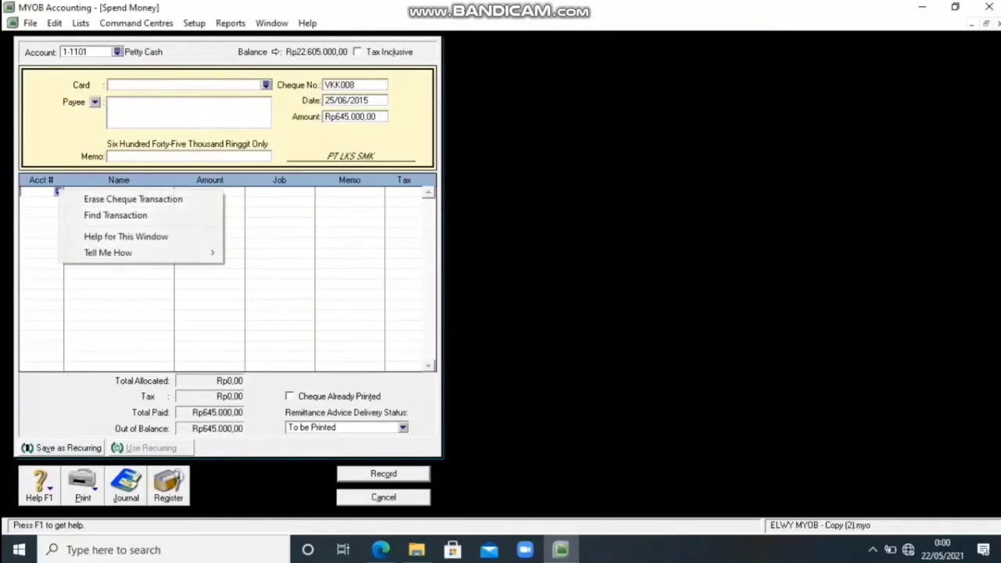
key(Escape)
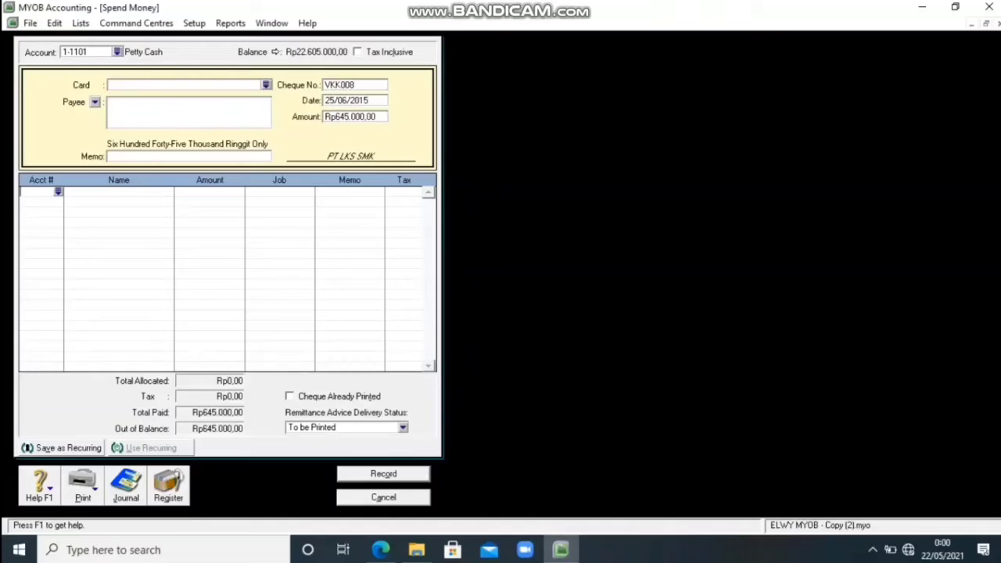
text(6-1009)
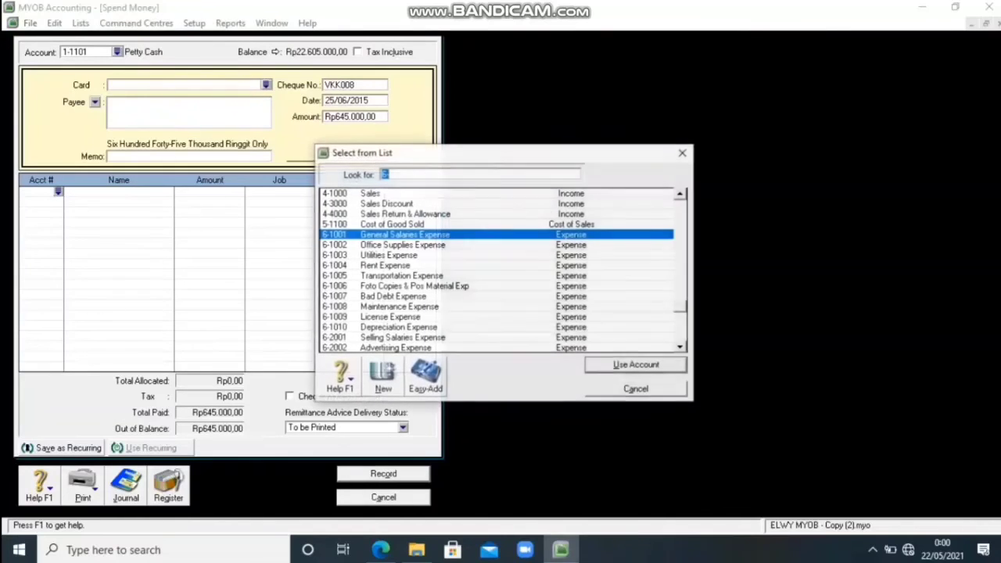
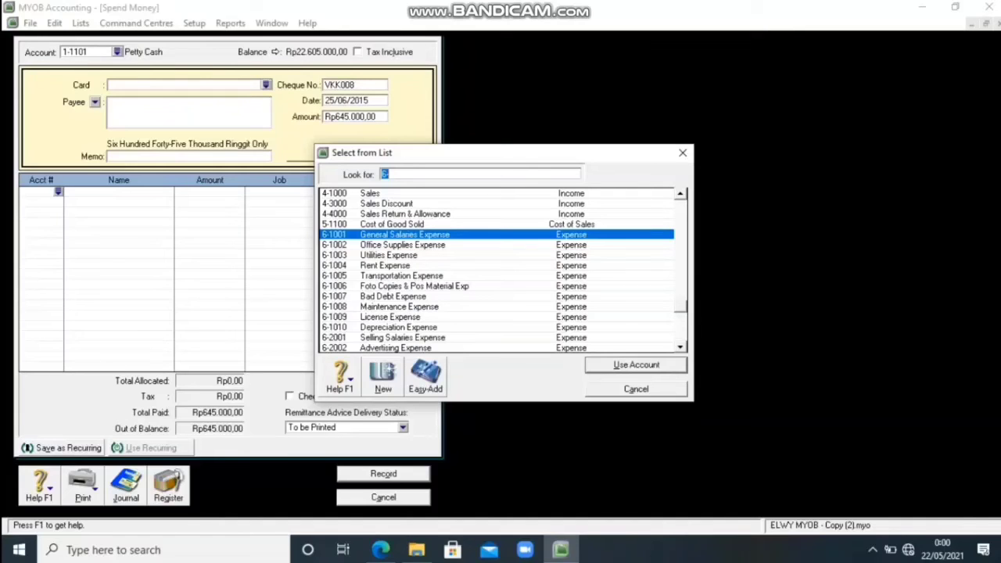
Allocate the petty cash payment to account 6-1009 License Expense, then record it and close the form.
text(6-1009)
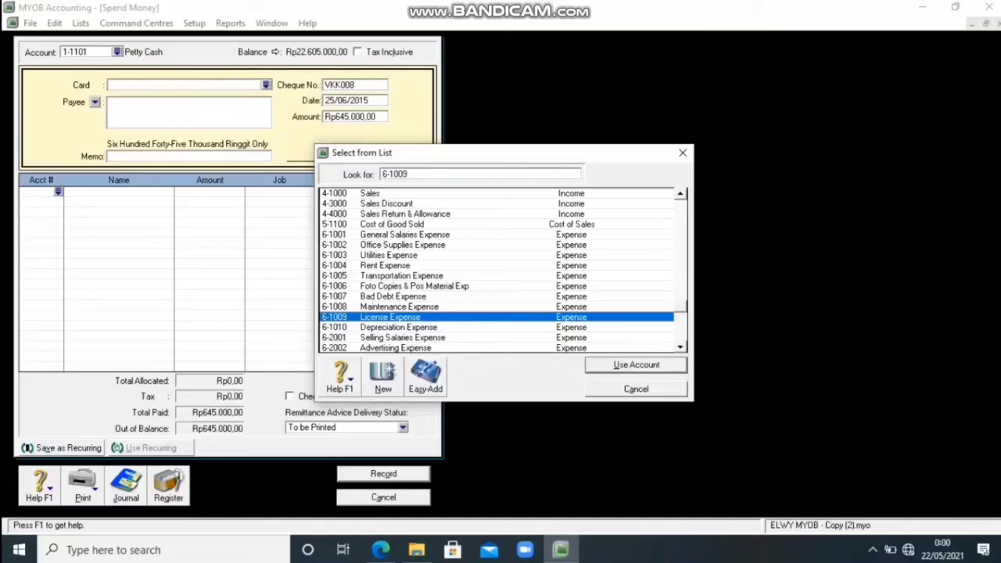
key(Return)
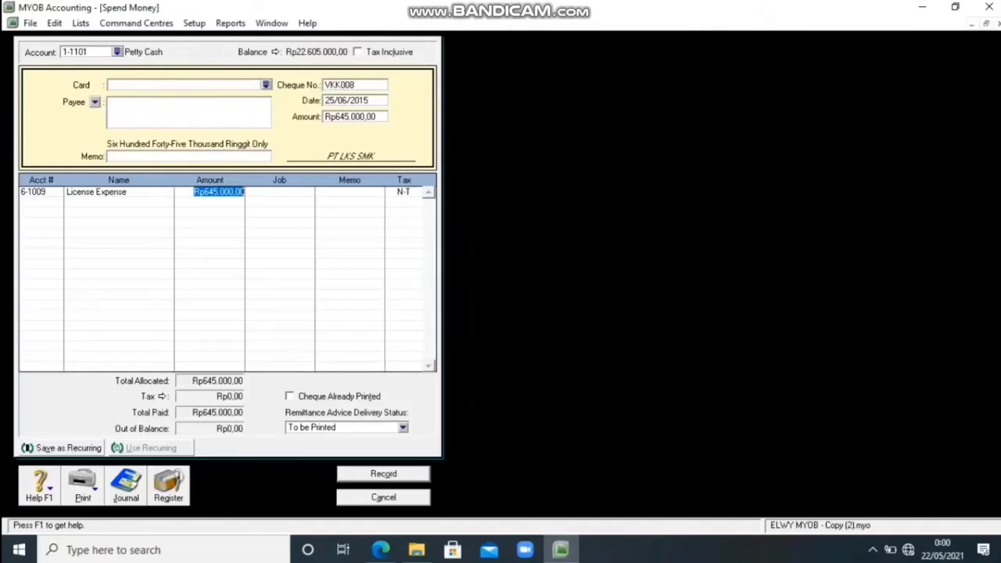
key(ctrl+r)
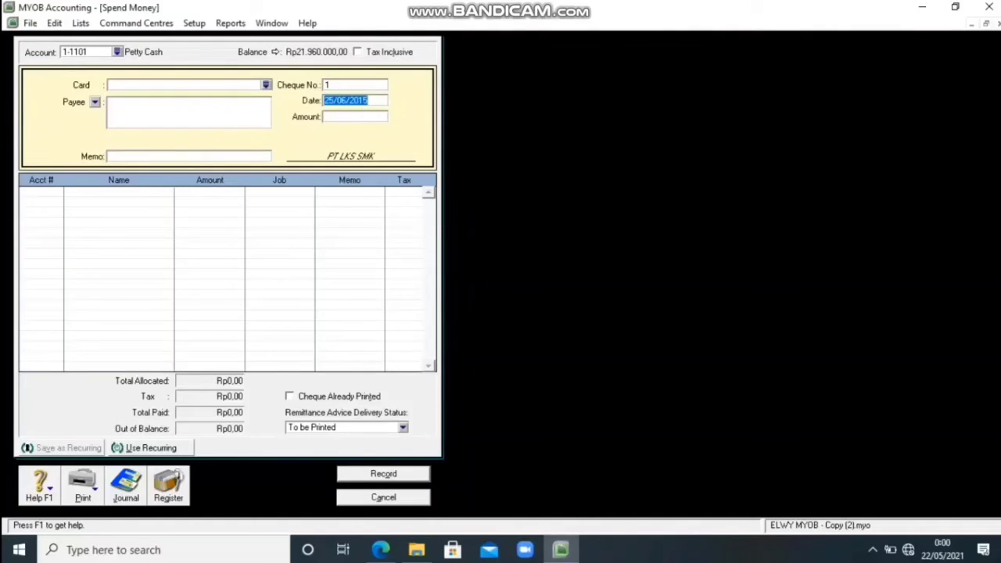
key(Escape)
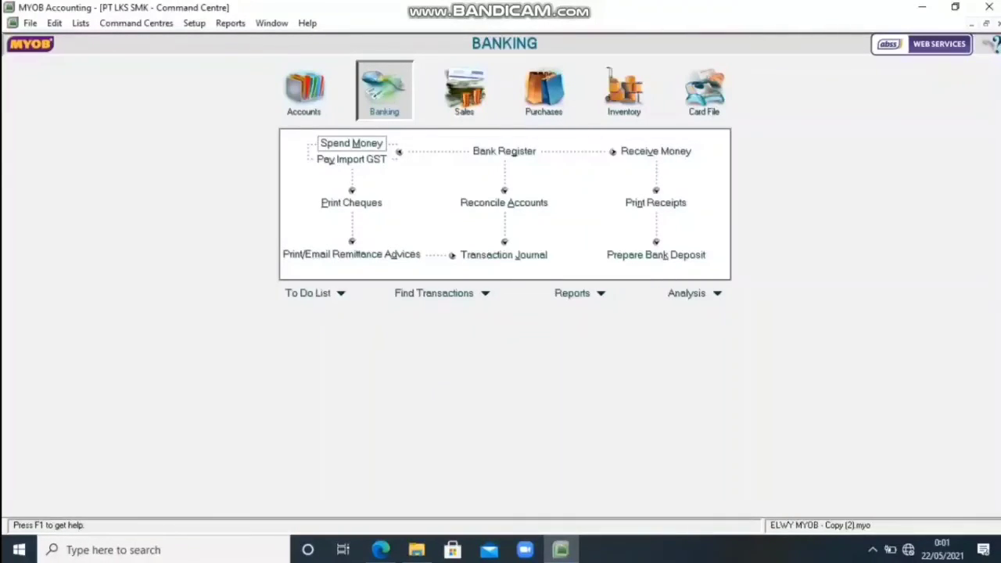
Start a Receive Payments transaction for customer PT. Bali.
click(465, 92)
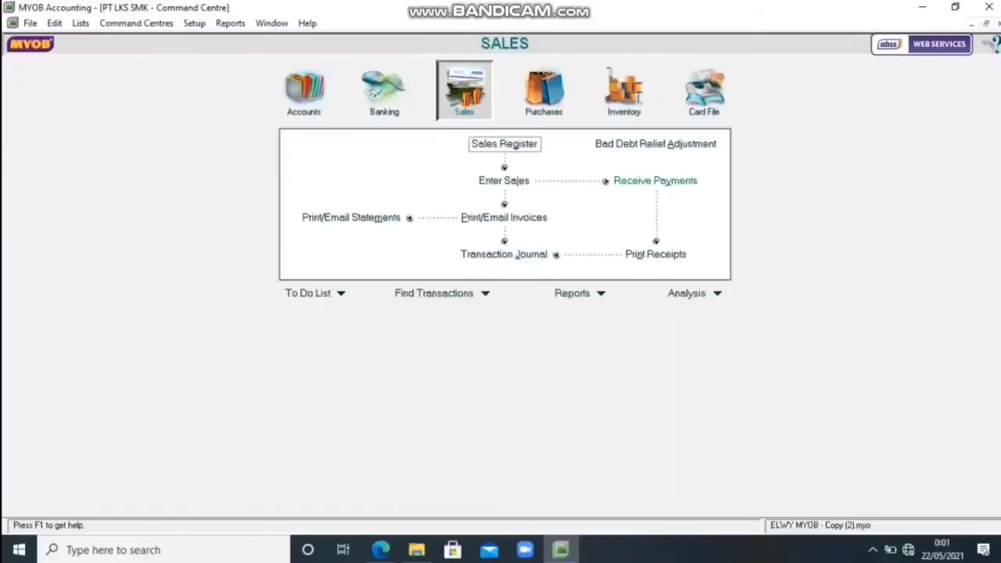
click(655, 180)
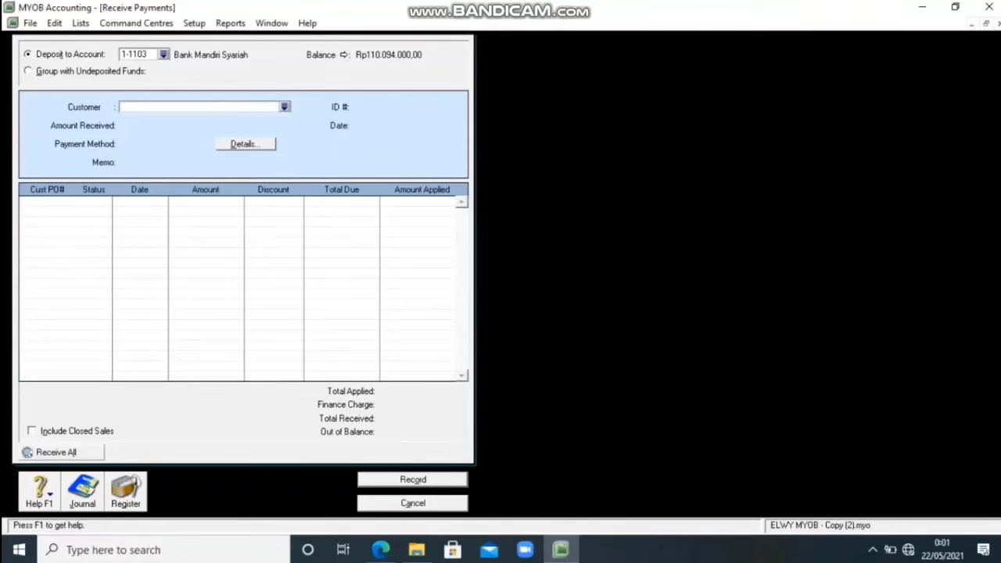
key(Tab)
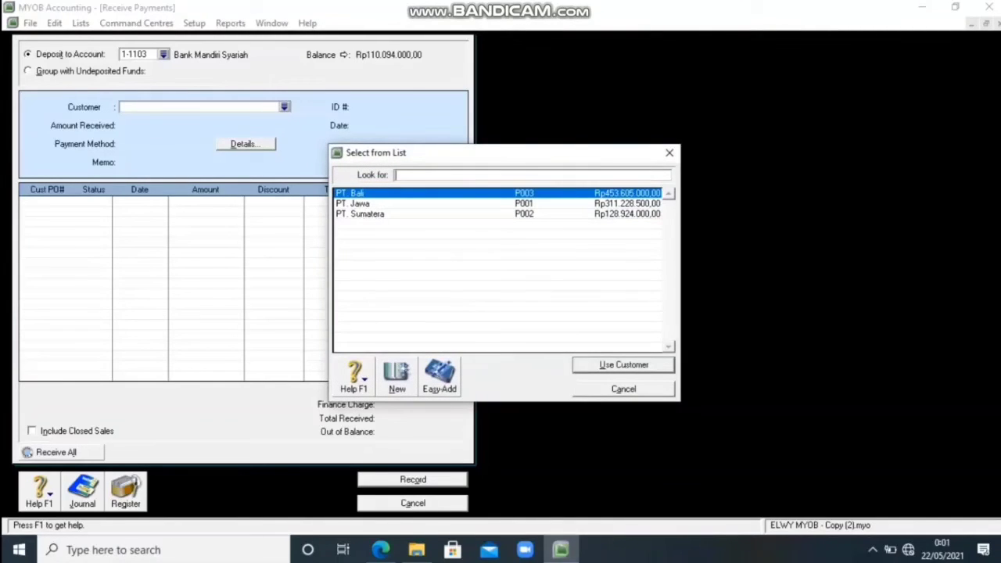
text(PT. Bali)
key(Return)
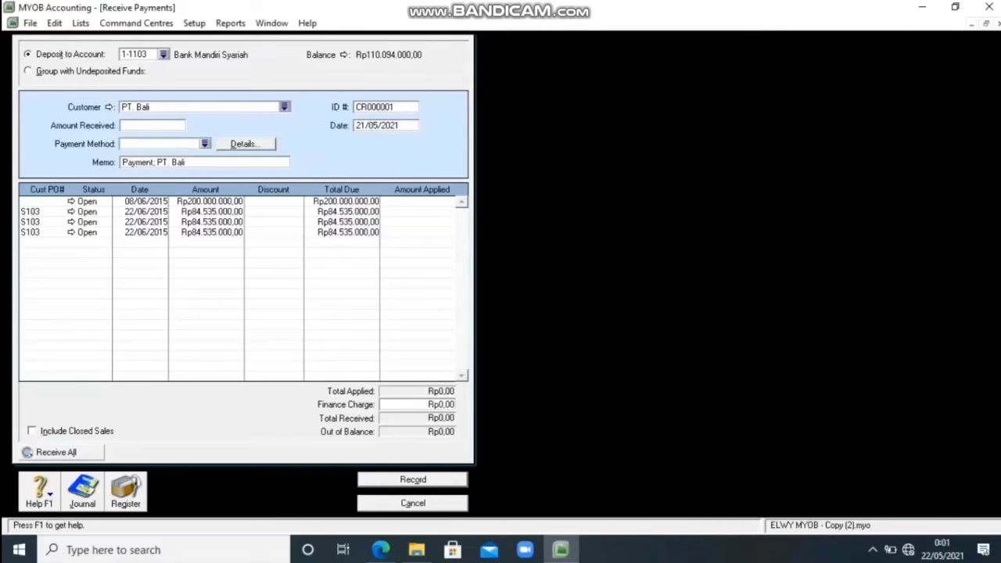
Set the PT. Bali receipt's ID number to BKM006 and its date to 25/06/2015.
click(386, 107)
text(BKM006)
key(Tab)
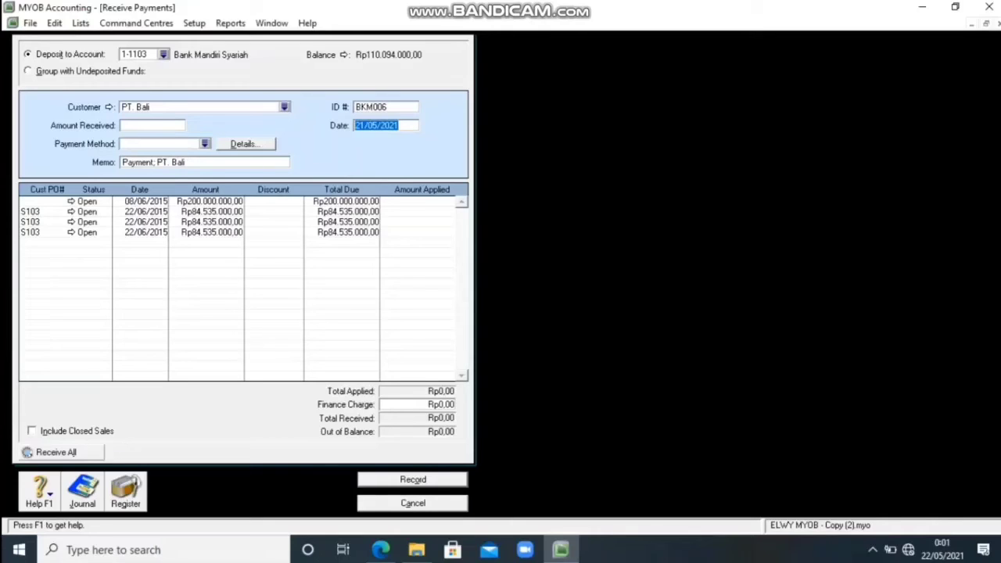
text(25/06/2015)
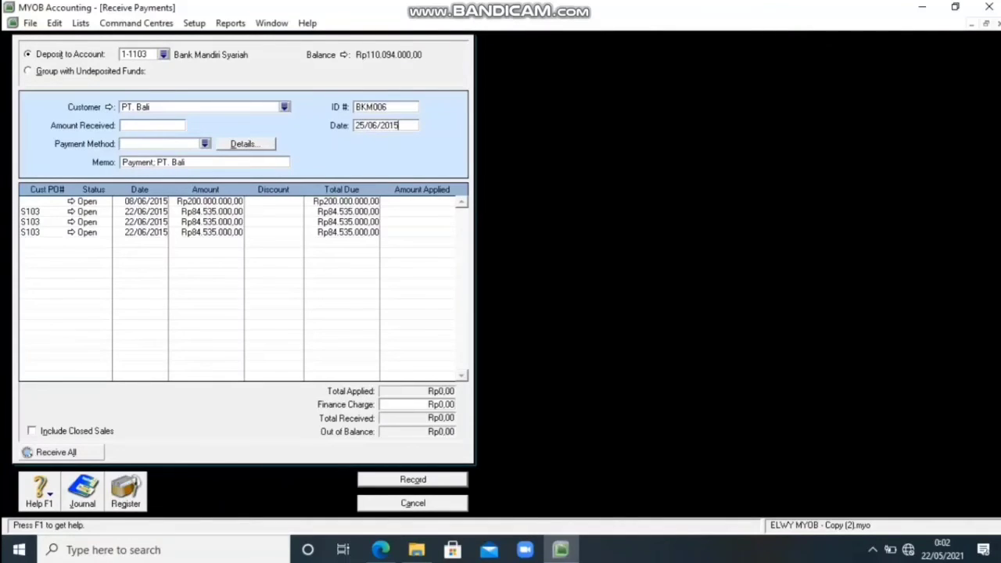
key(Tab)
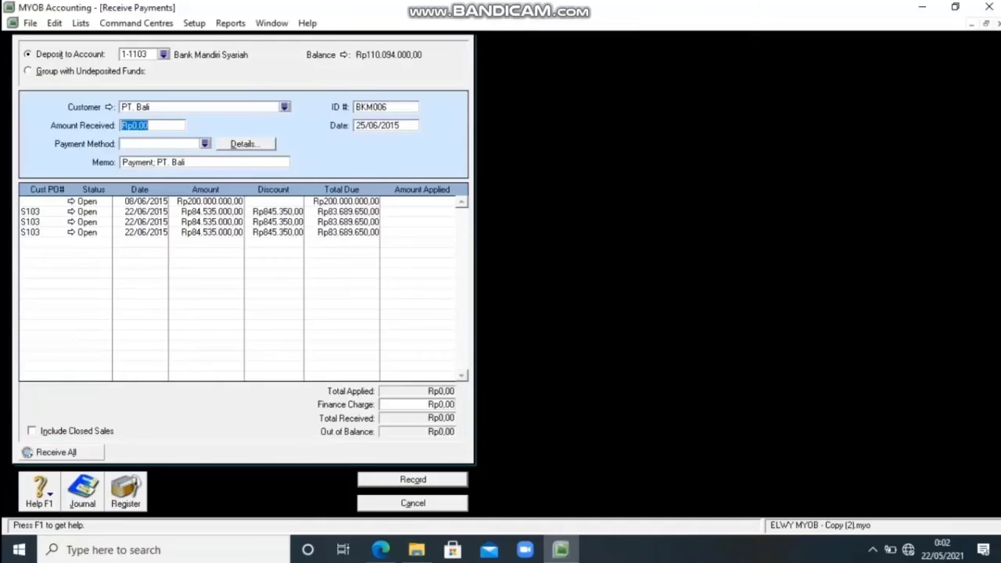
Enter 200000000 as the amount received, apply it to the 08/06/2015 invoice, and record the receipt.
text(200000000)
key(Tab)
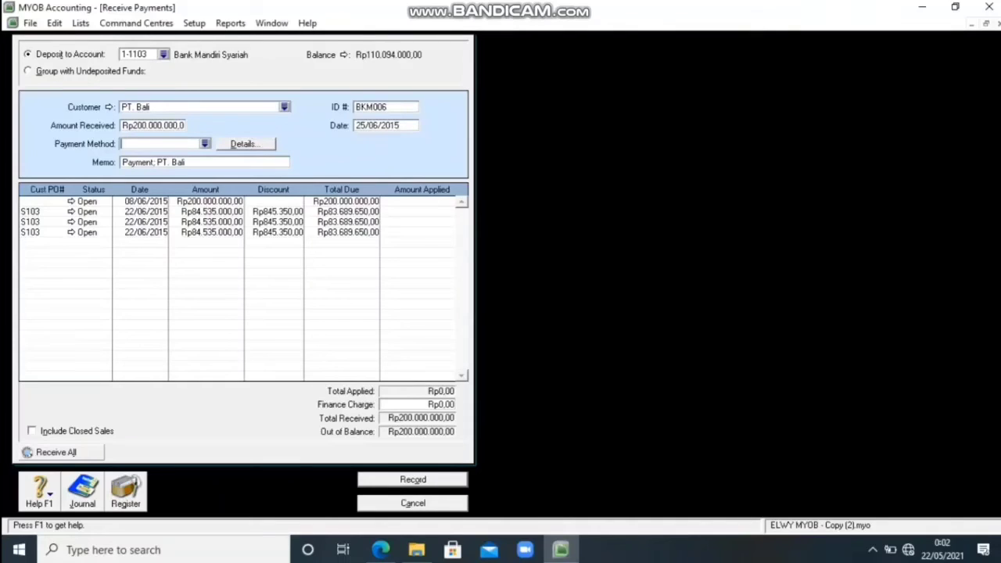
click(420, 202)
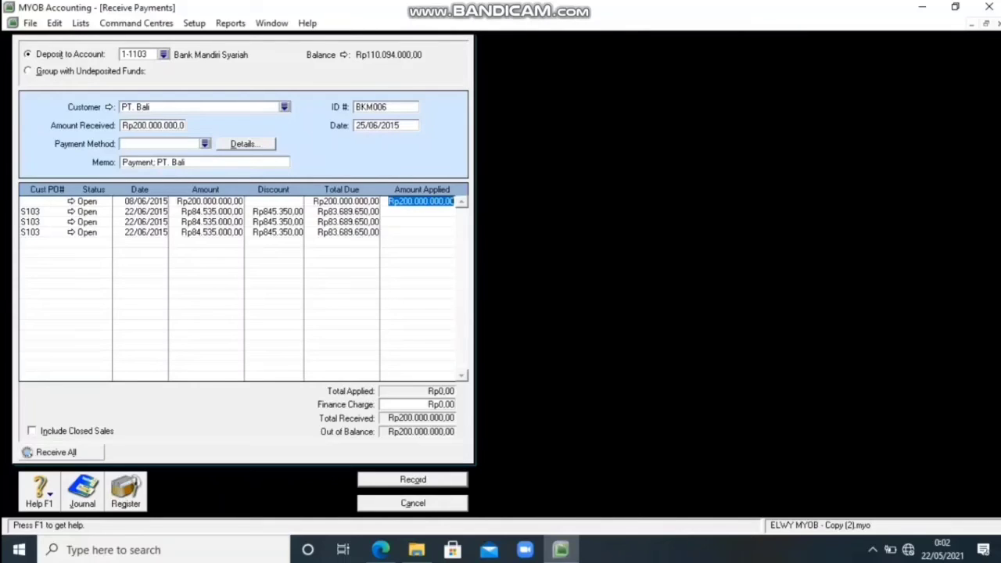
key(Return)
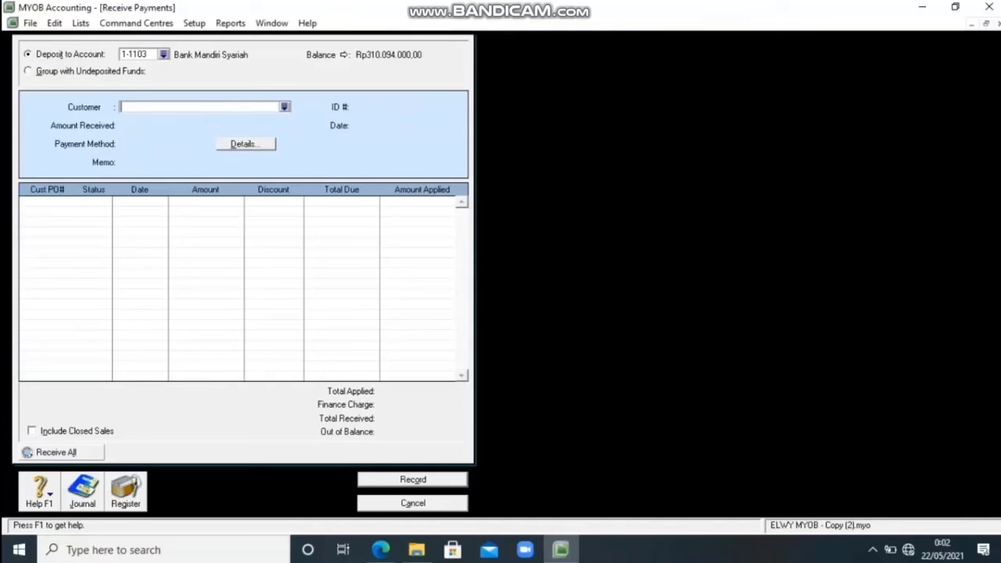
key(Escape)
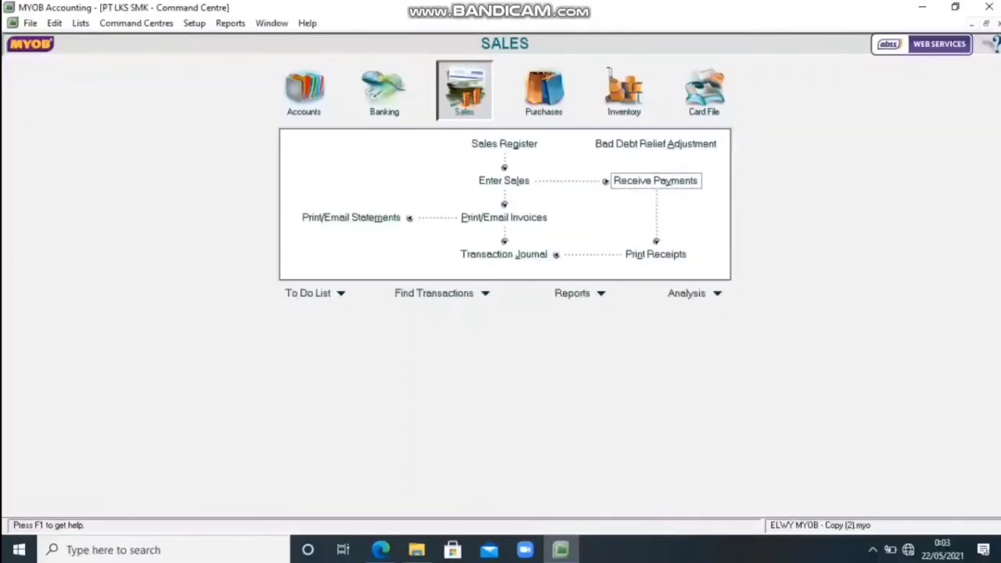
Start a Spend Money transaction paid from account 1-1103 Bank Mandiri Syariah.
click(384, 91)
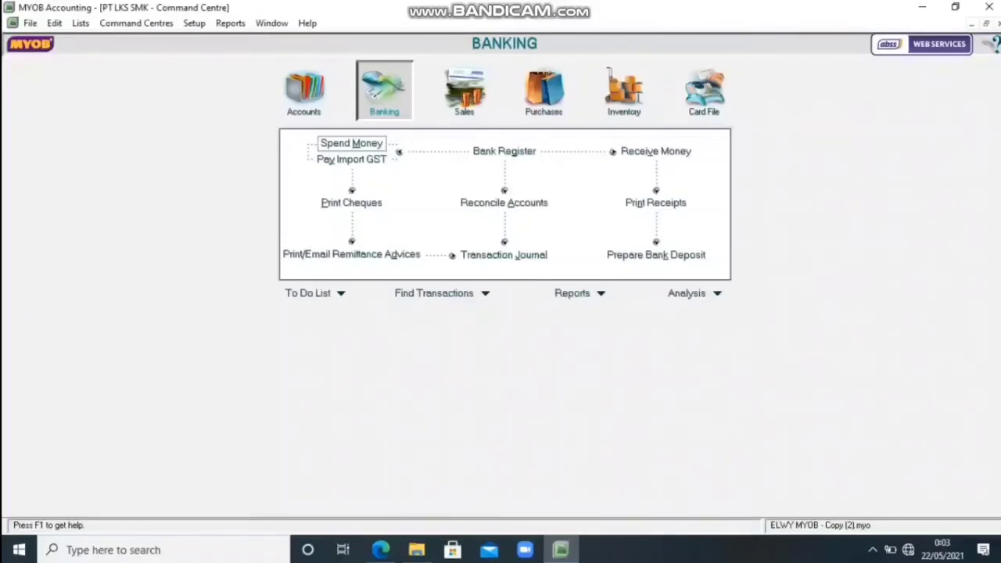
click(351, 144)
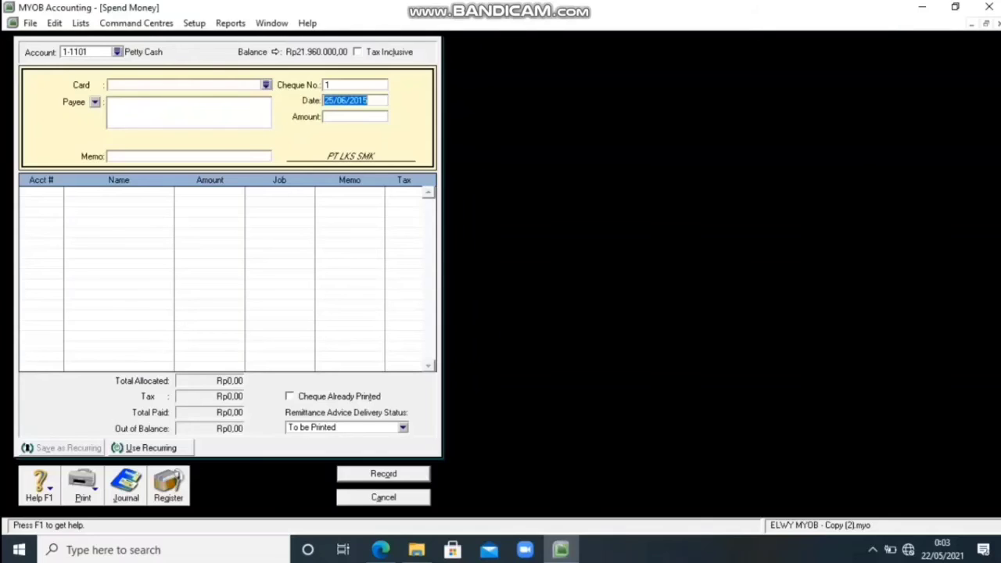
click(118, 53)
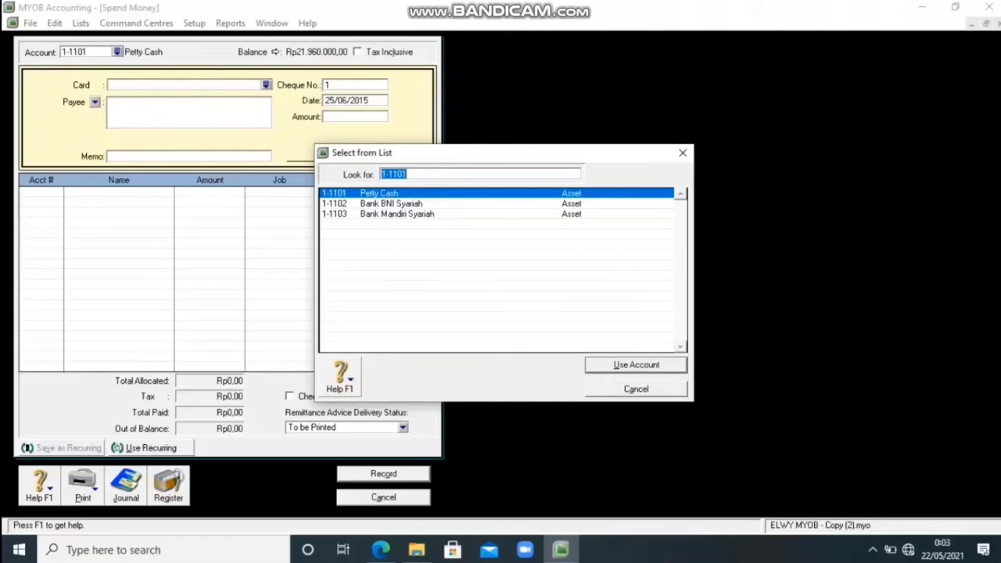
click(398, 213)
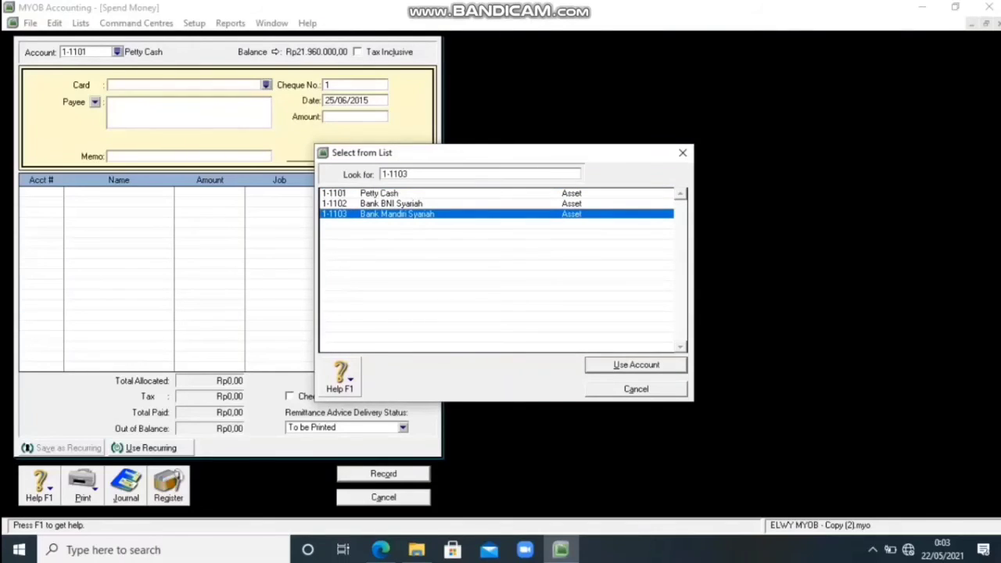
click(636, 365)
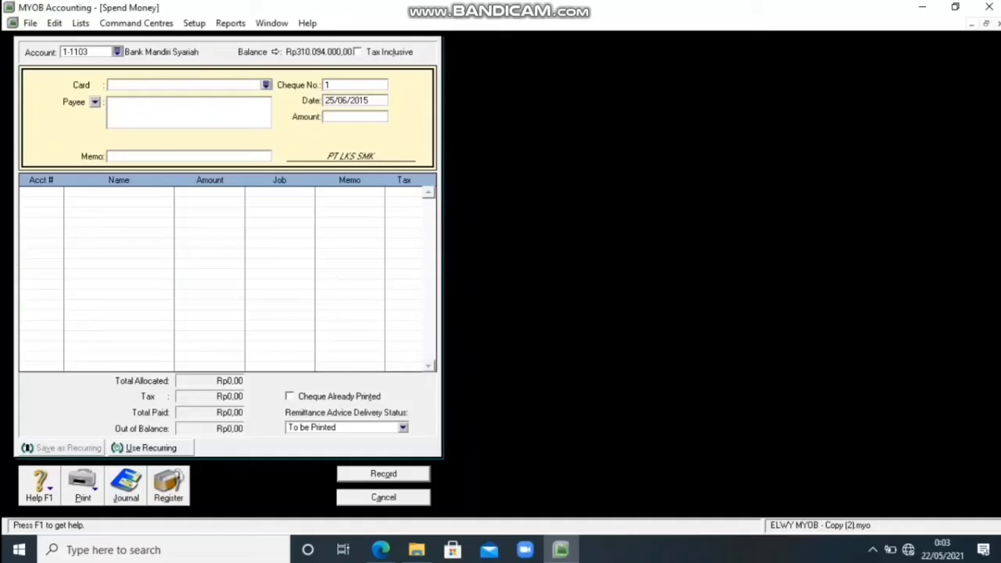
Give the bank payment cheque number BKK11 and an amount of 40000000.
click(349, 85)
text(BKK11)
key(Tab)
key(Tab)
text(400000)
text(00)
key(Tab)
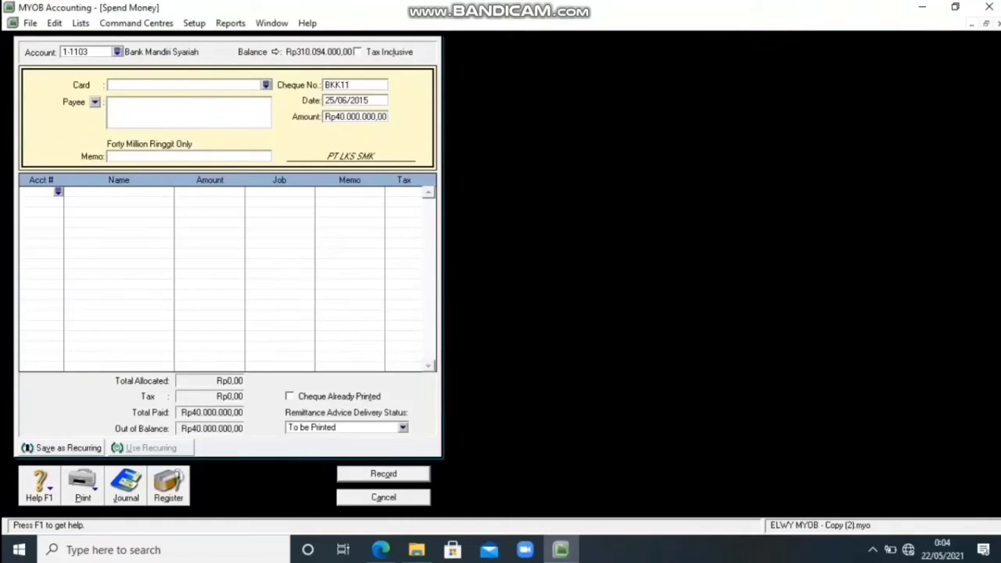
Allocate the bank payment to account 3-2000 Dividend, then record it and close the form.
key(Return)
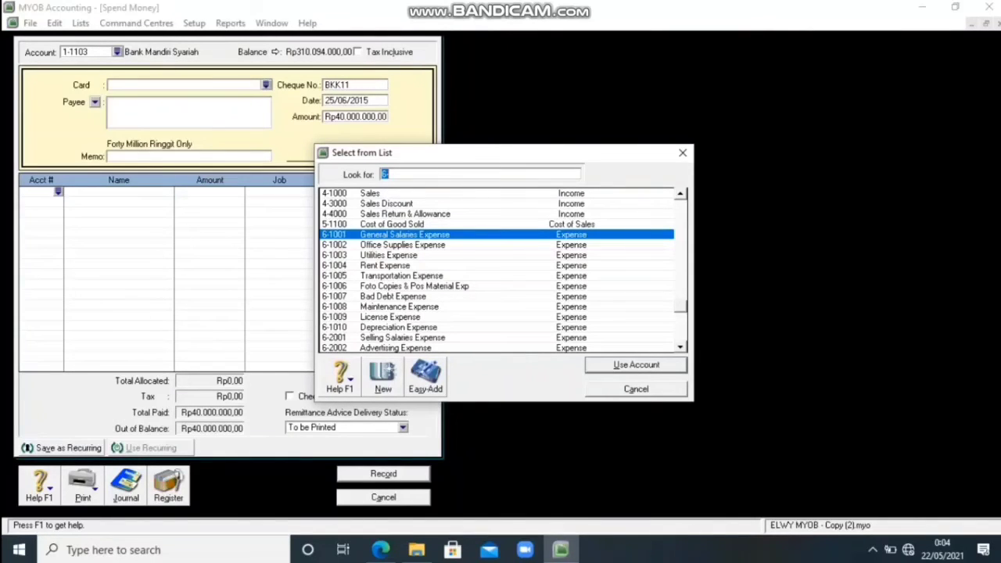
key(BackSpace)
text(3)
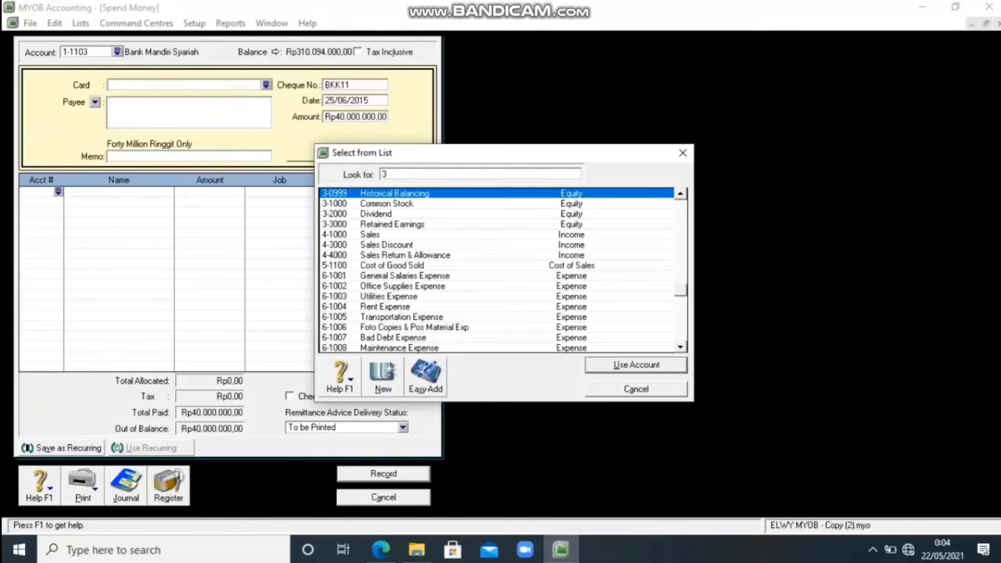
text(-2000)
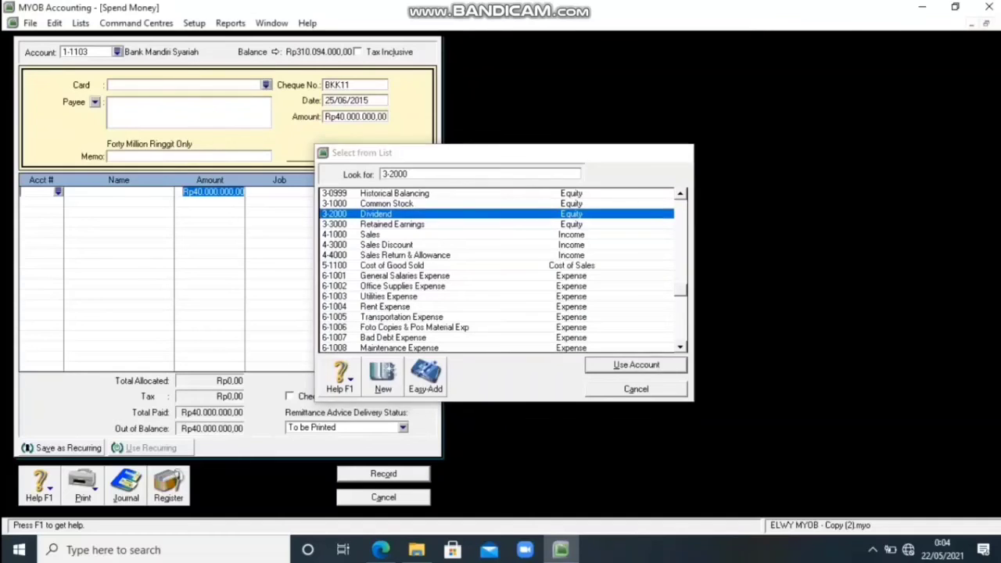
key(Return)
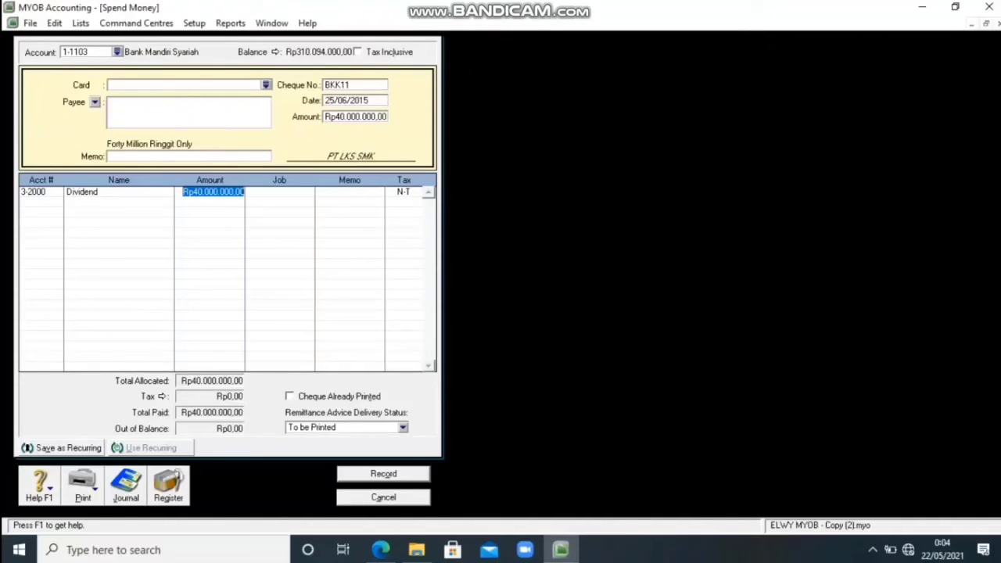
key(Return)
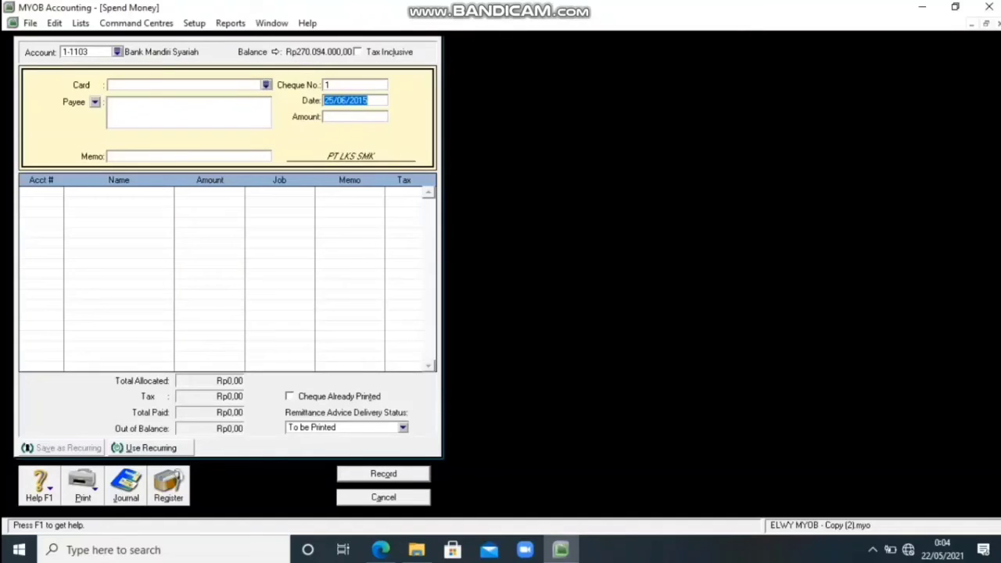
key(Escape)
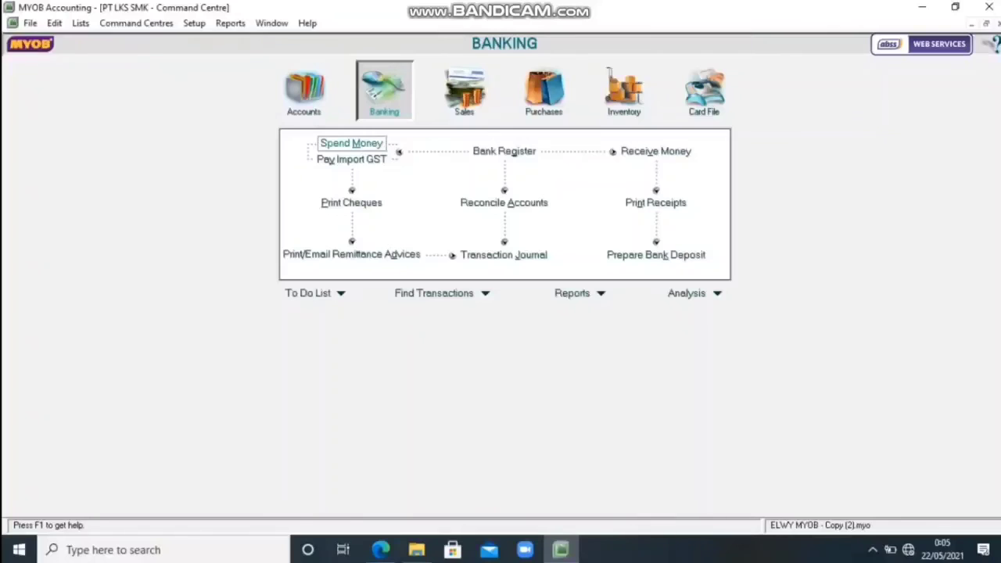
Start a Spend Money transaction from Petty Cash with cheque number VKK009.
click(351, 144)
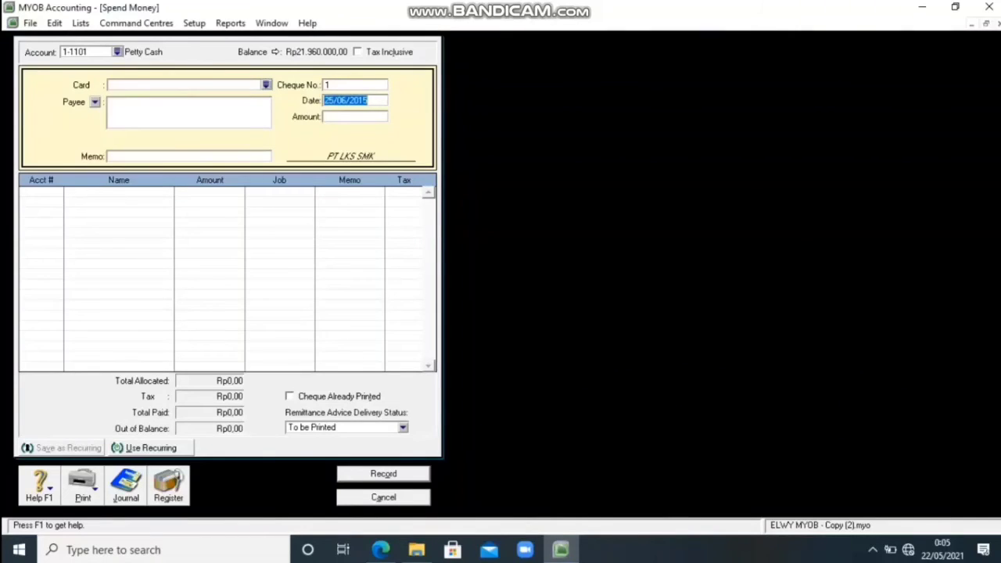
click(344, 84)
text(VKK009)
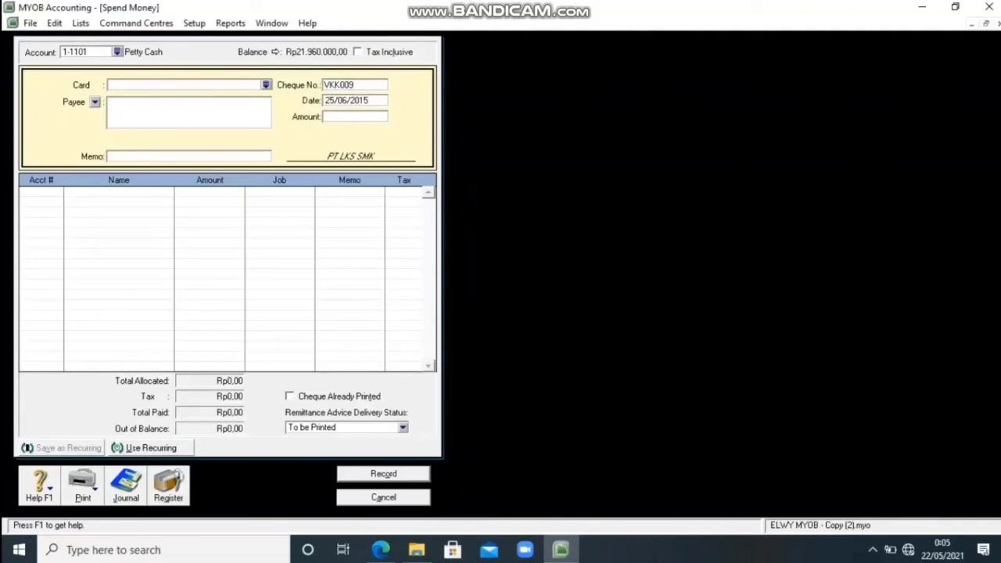
key(Tab)
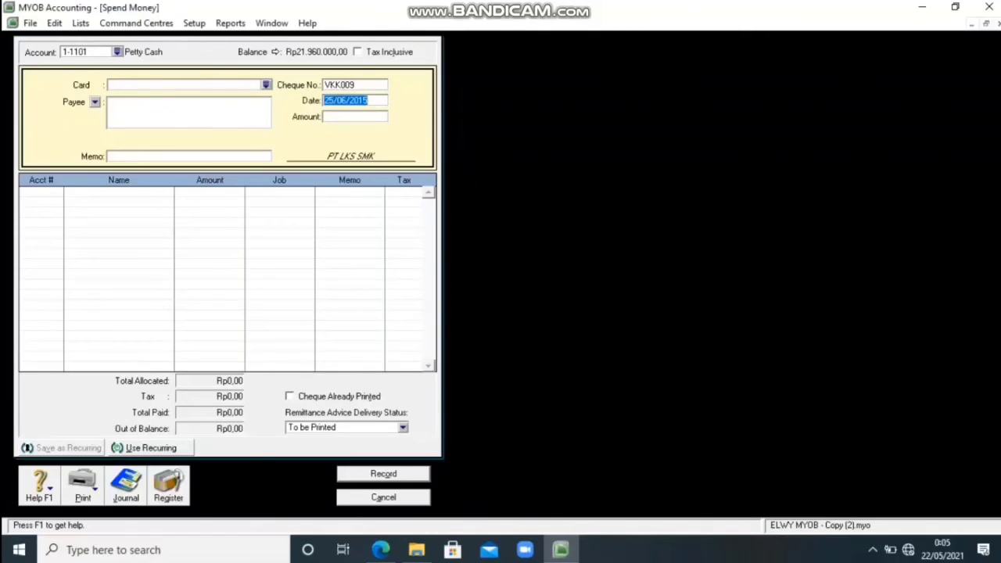
Date the petty cash payment 26/06/2015 and set its amount to 380000.
text(26)
key(Tab)
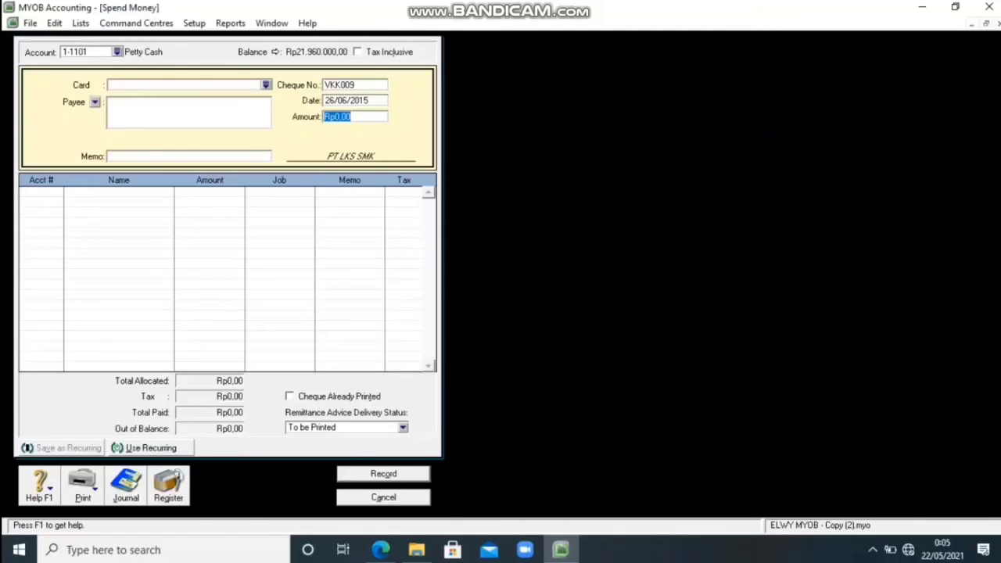
text(380000)
key(Tab)
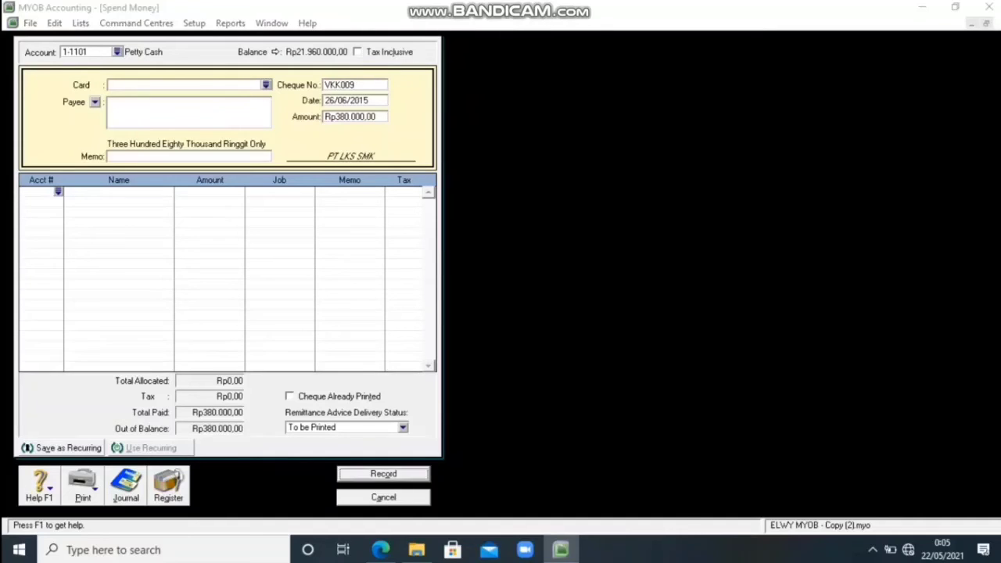
Allocate the petty cash payment to account 6-2003 Transportation Out, then record it and close the form.
text(6)
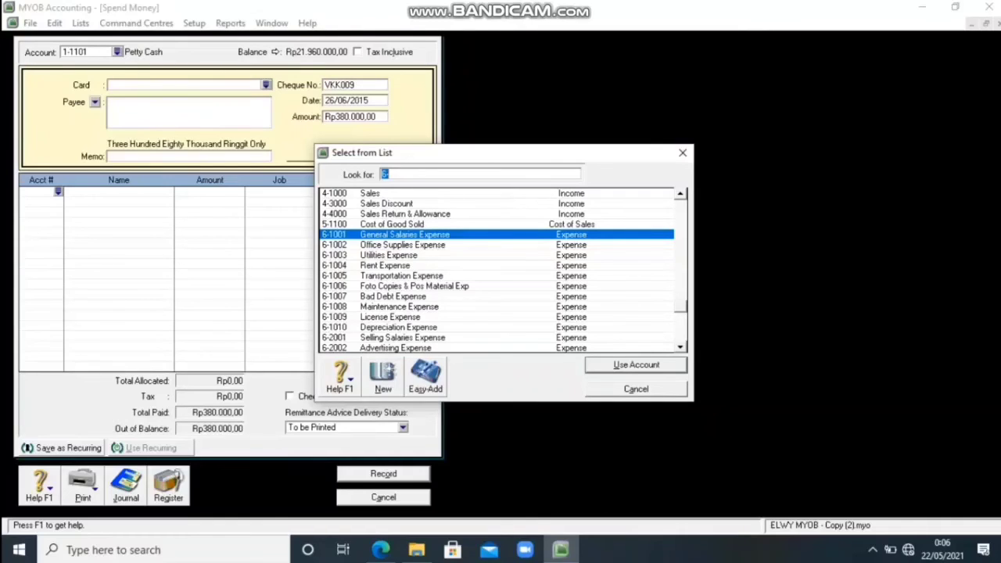
click(681, 347)
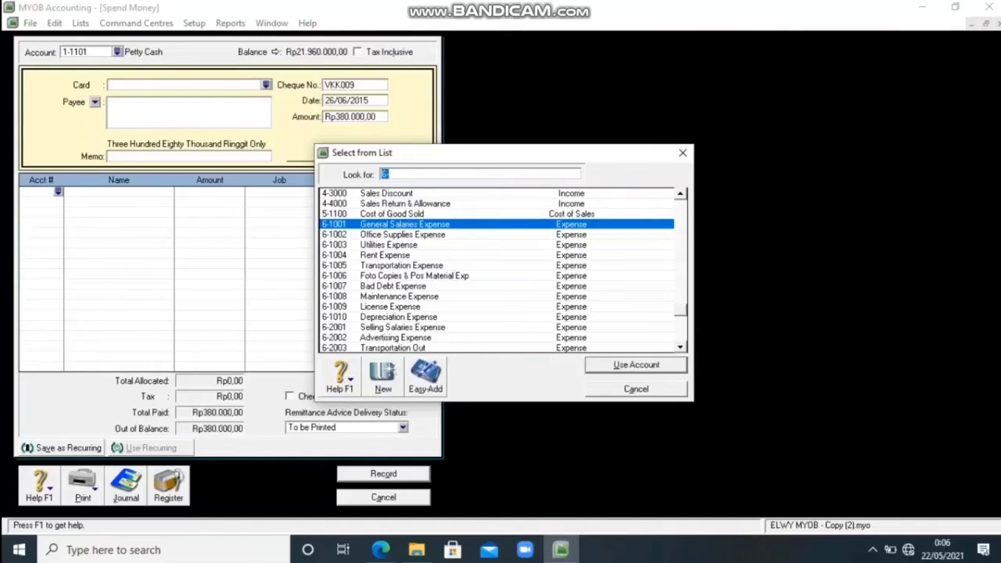
text(6-2003)
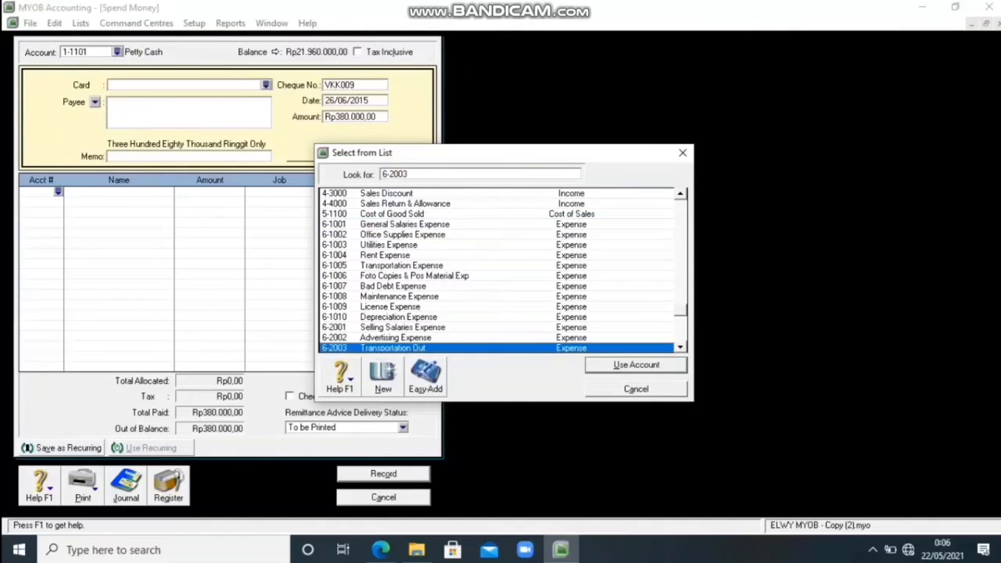
key(Return)
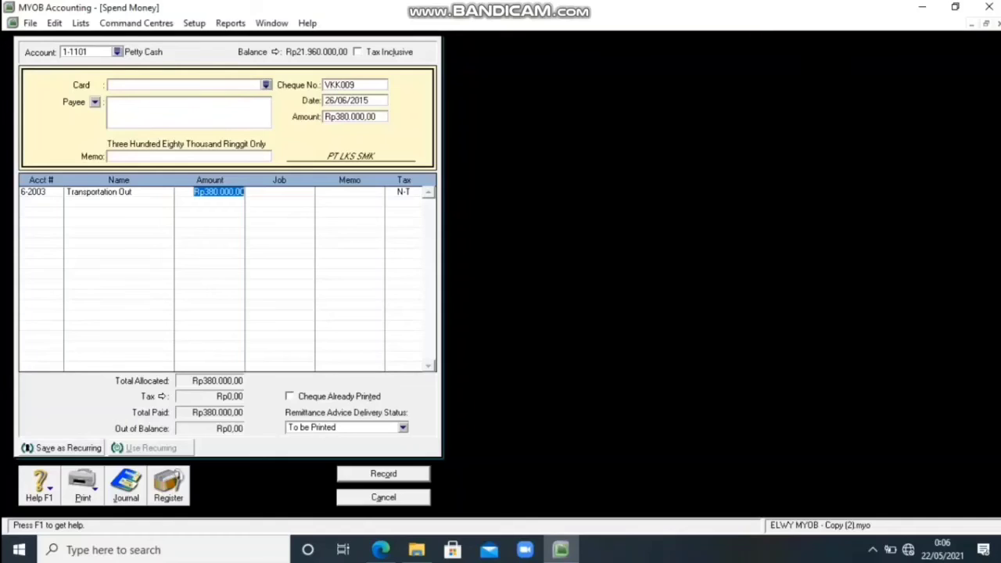
key(Return)
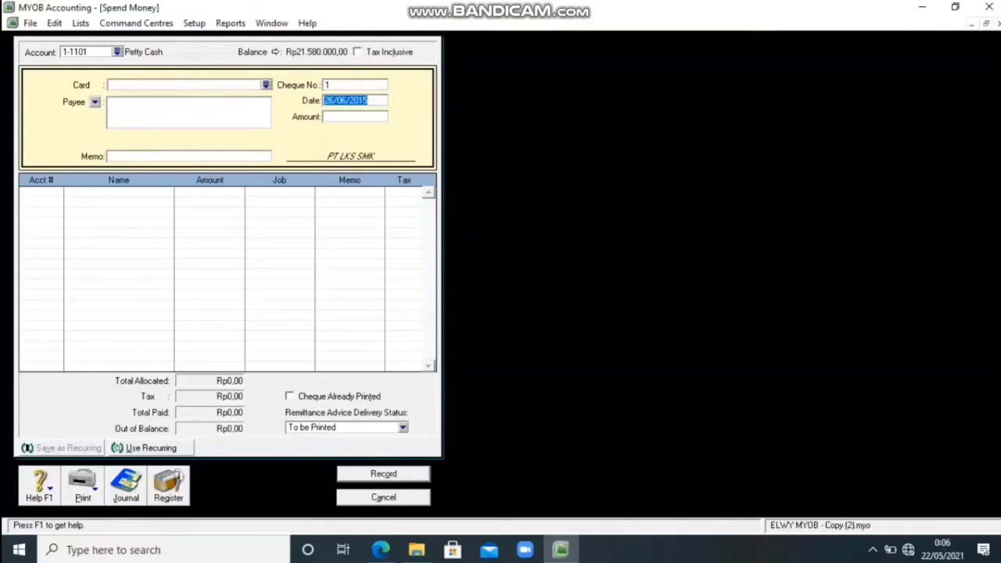
key(Escape)
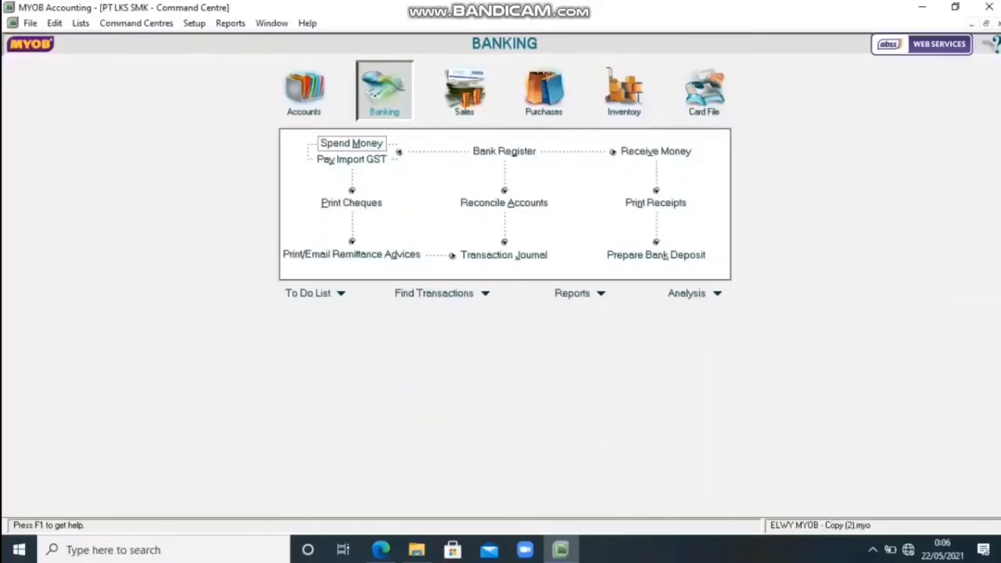
Start a Spend Money transaction from Petty Cash with cheque number VKK010.
click(351, 143)
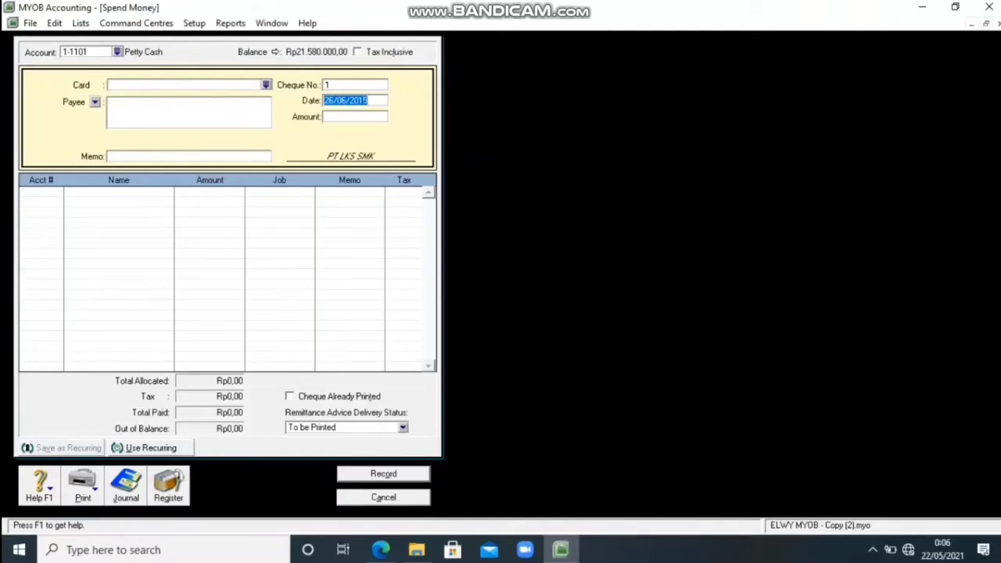
click(354, 85)
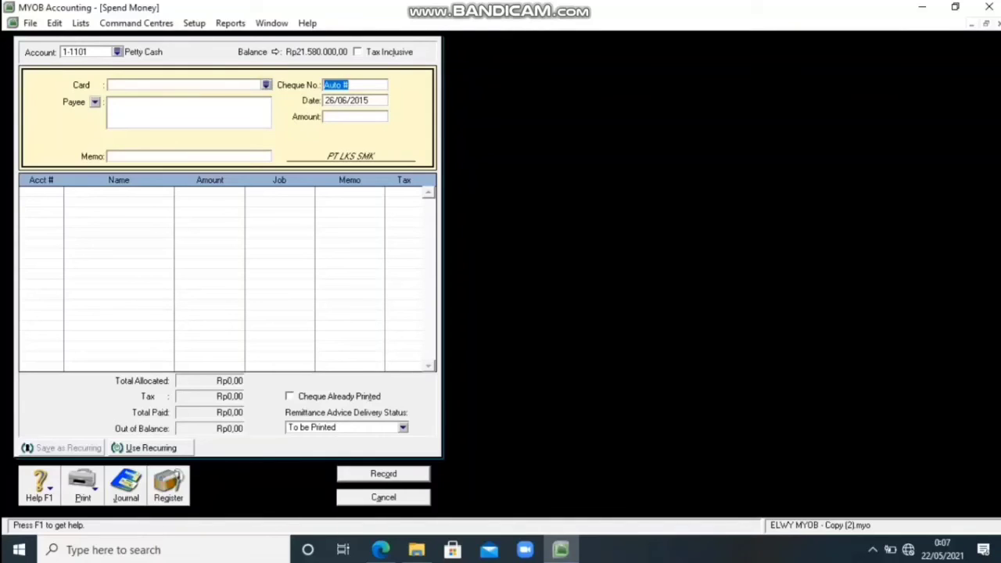
text(VKK010)
key(Tab)
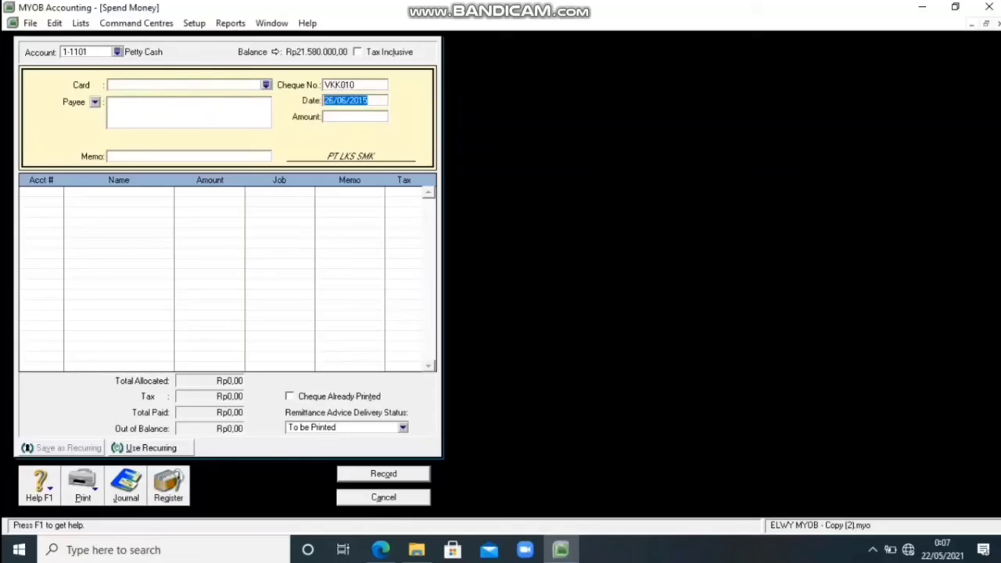
Date the petty cash payment 27/06/2015 and set its amount to 700000.
key(Left)
key(Right)
key(Right)
key(BackSpace)
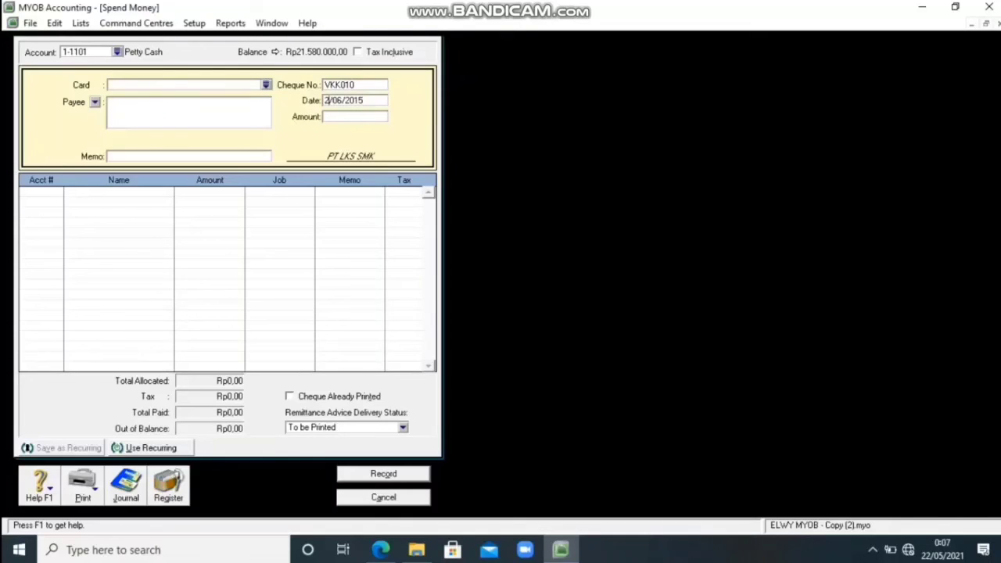
text(7)
key(Tab)
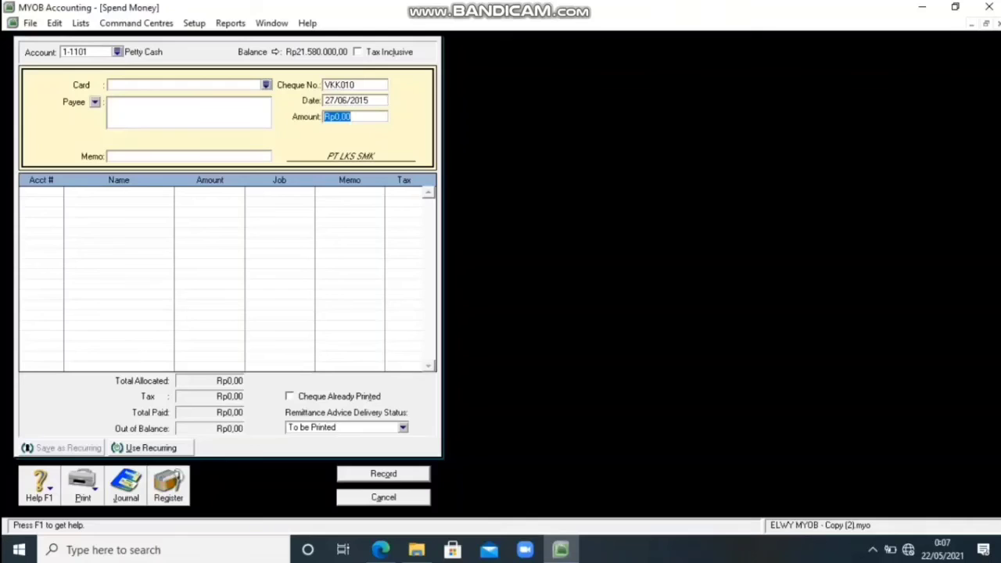
text(700000)
key(Tab)
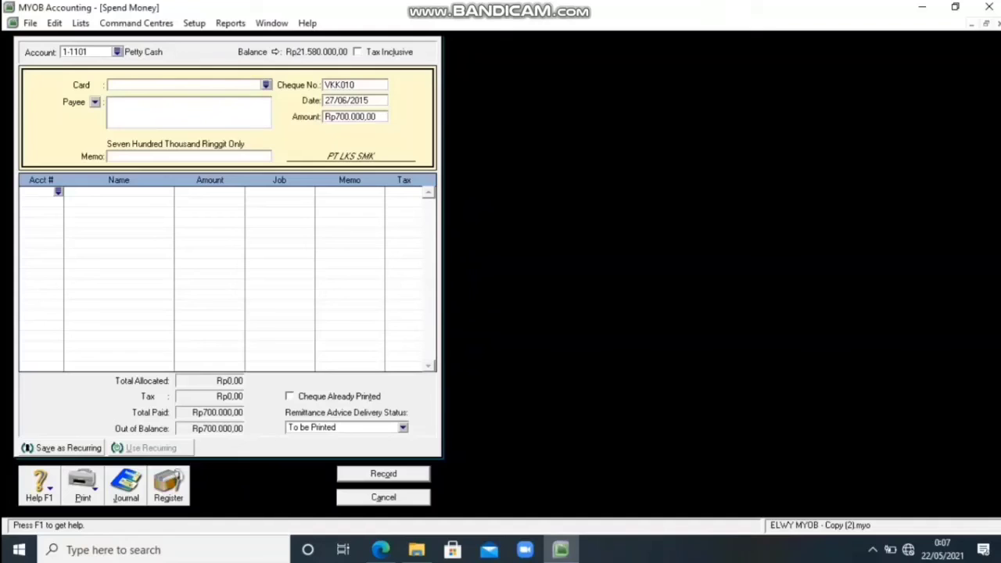
Allocate the petty cash payment to account 6-1005 Transportation Expense, then record it and close the form.
text(6)
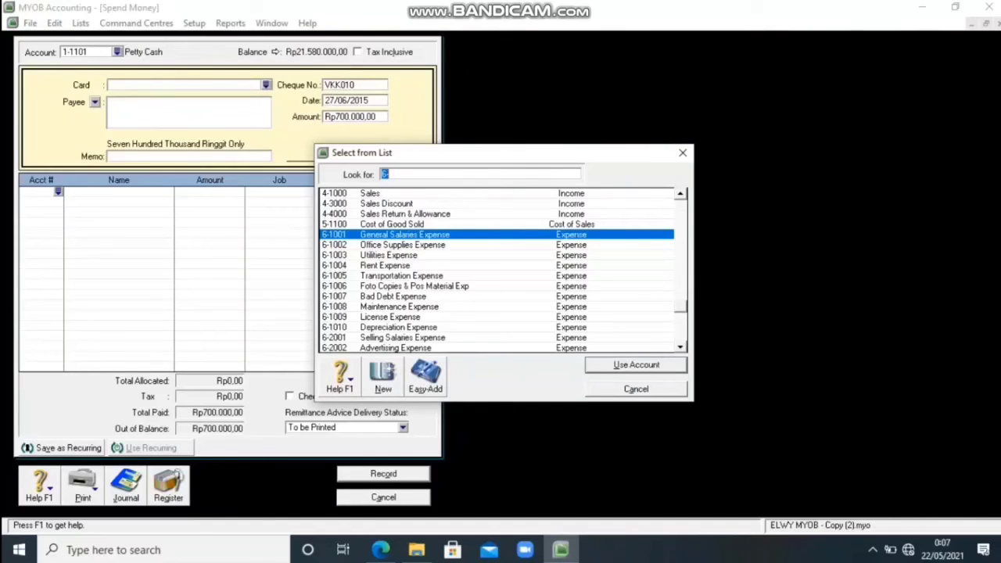
text(6-1005)
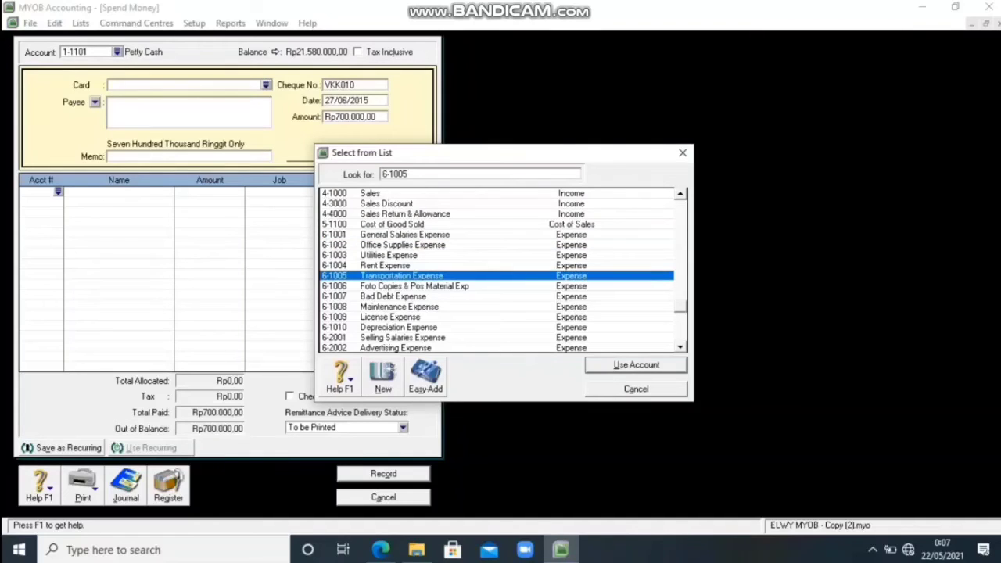
key(Return)
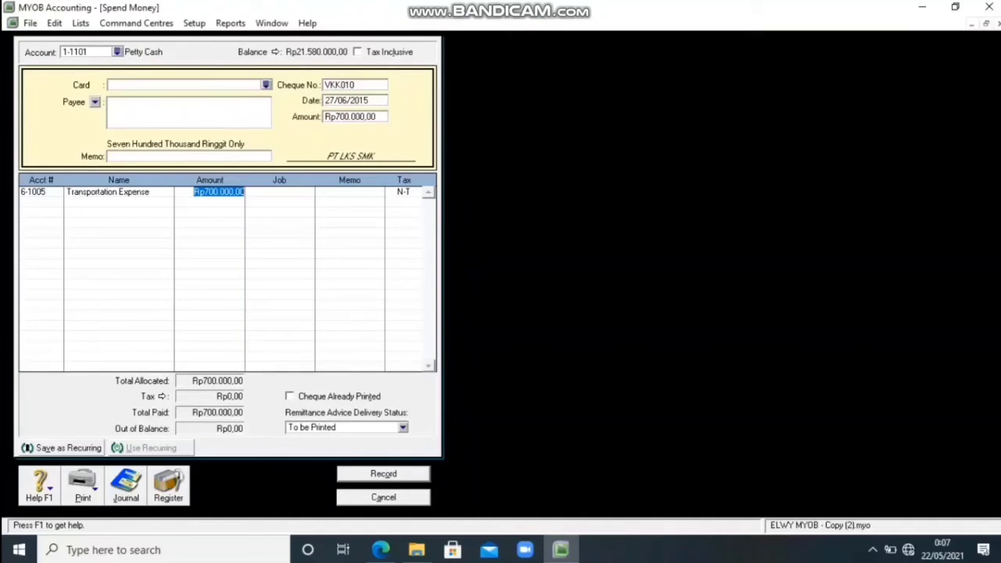
key(Return)
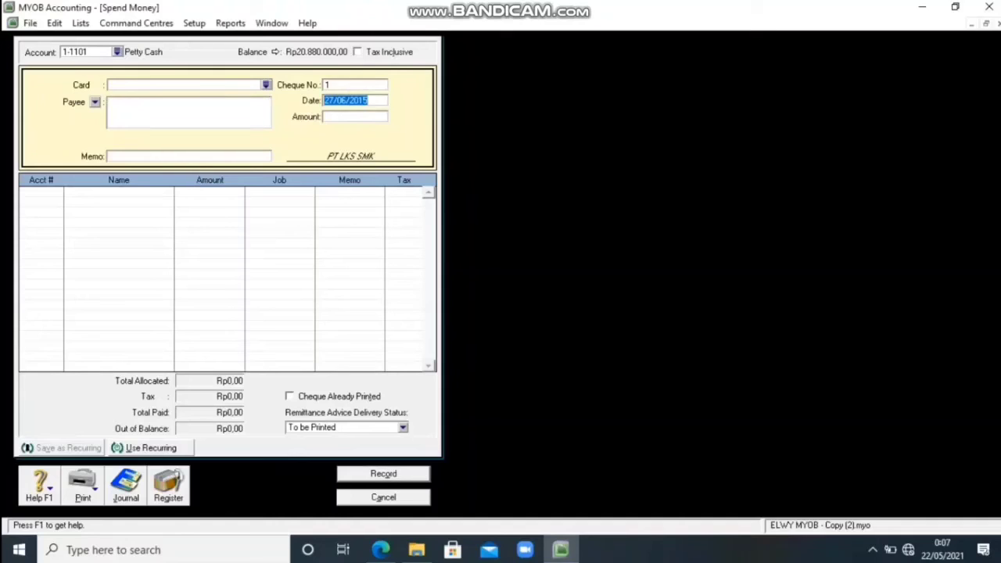
key(Escape)
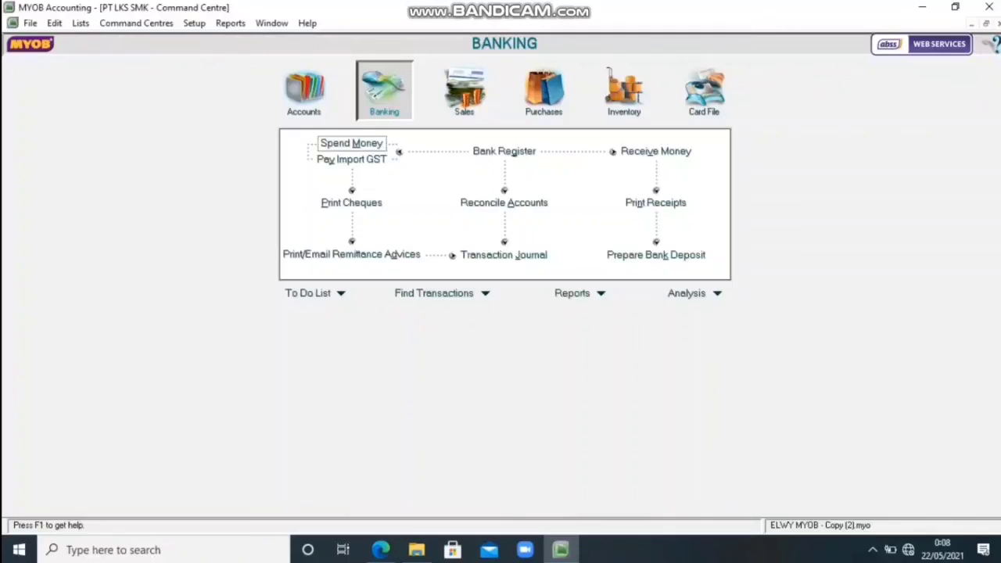
key(Return)
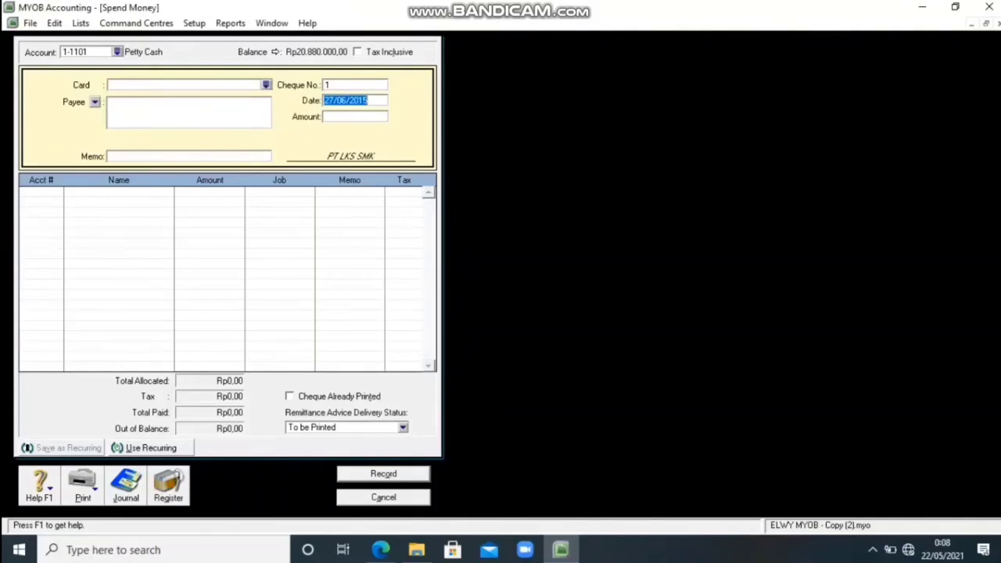
click(117, 52)
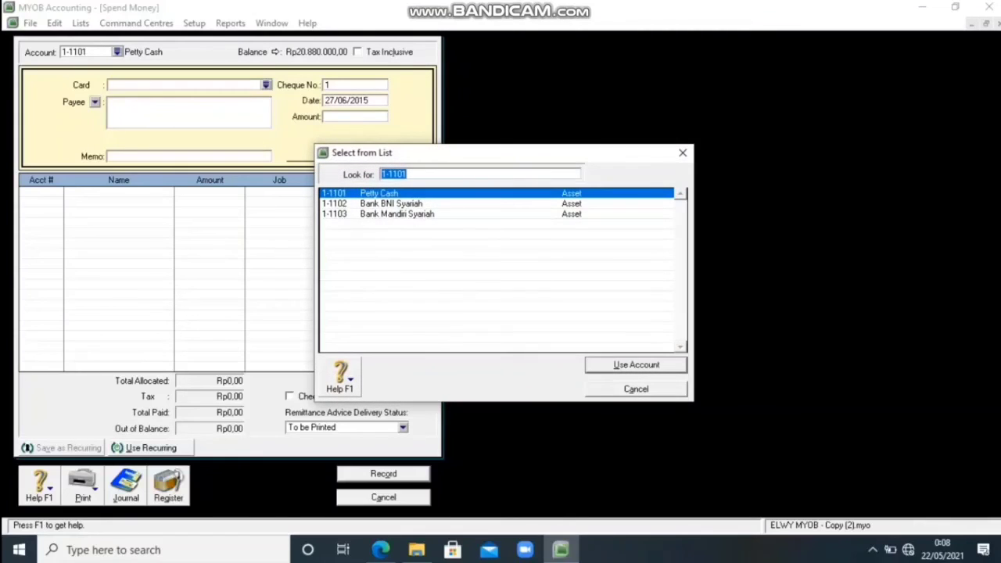
text(1-1103)
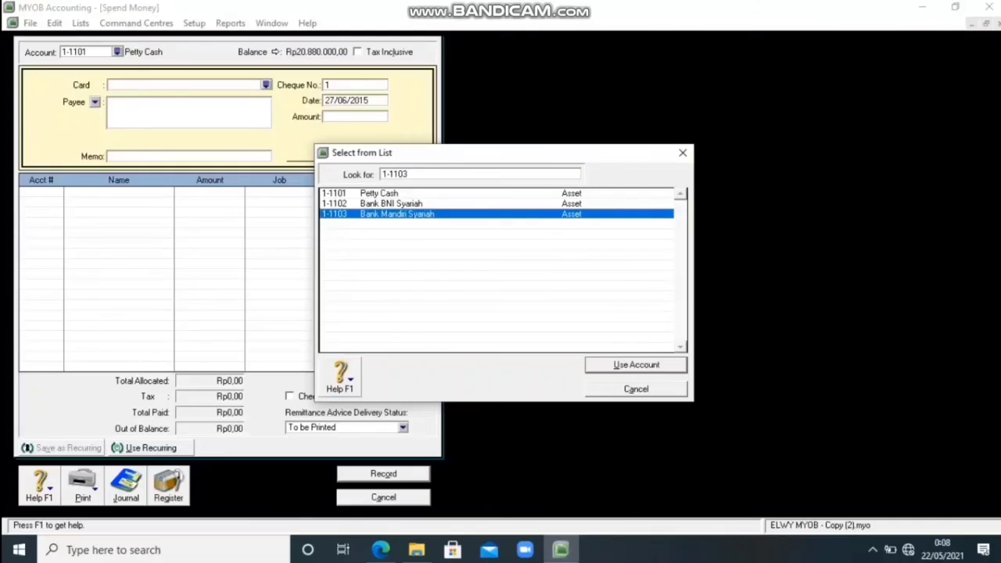
key(Return)
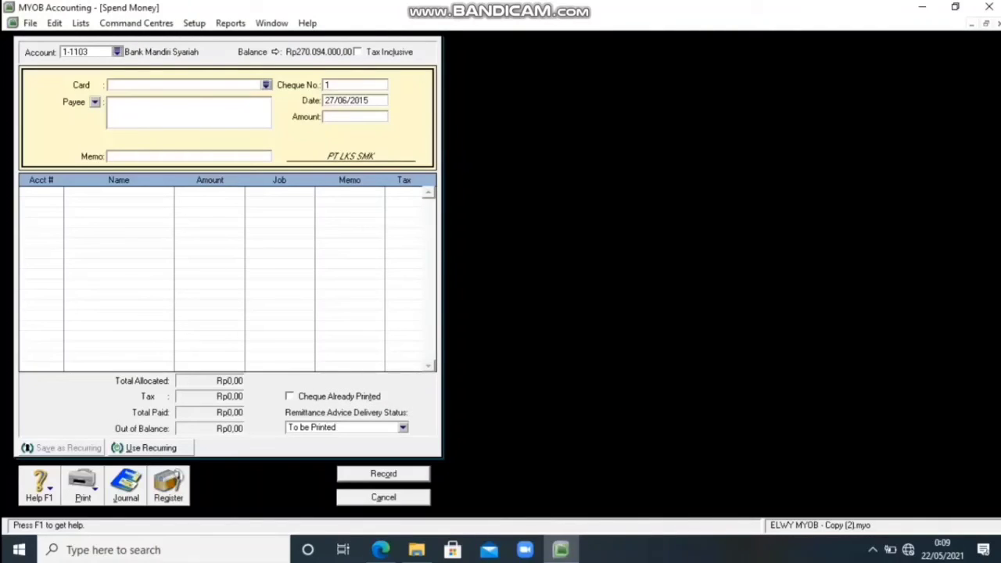
key(Return)
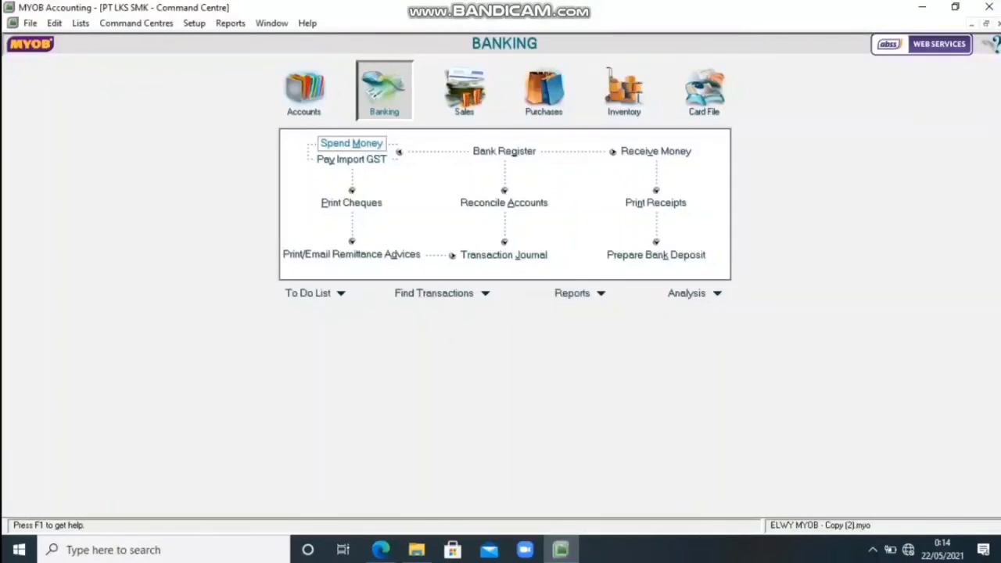
Start a Spend Money transaction from Petty Cash with cheque number VKK011 and an amount of 725000.
click(354, 144)
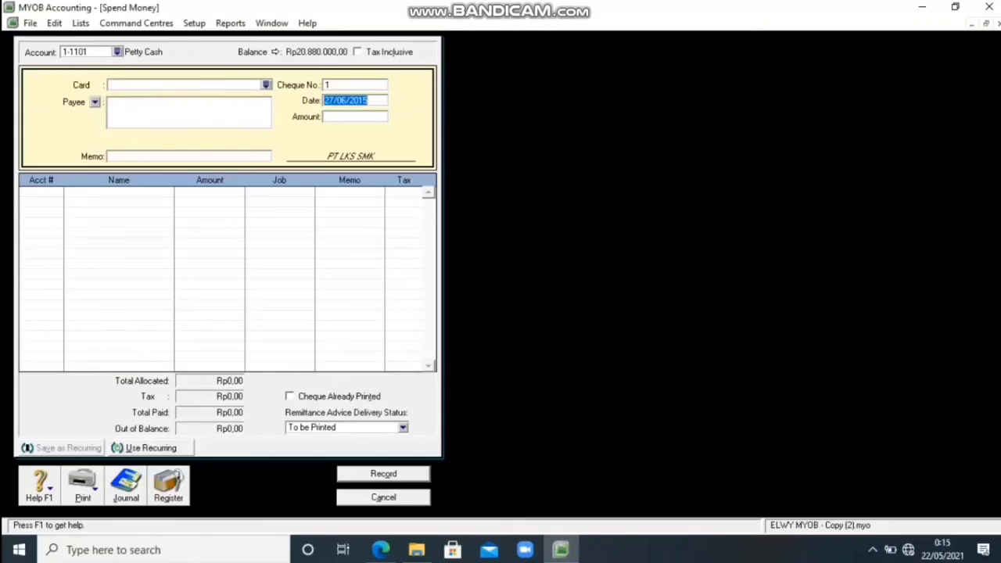
click(354, 85)
key(BackSpace)
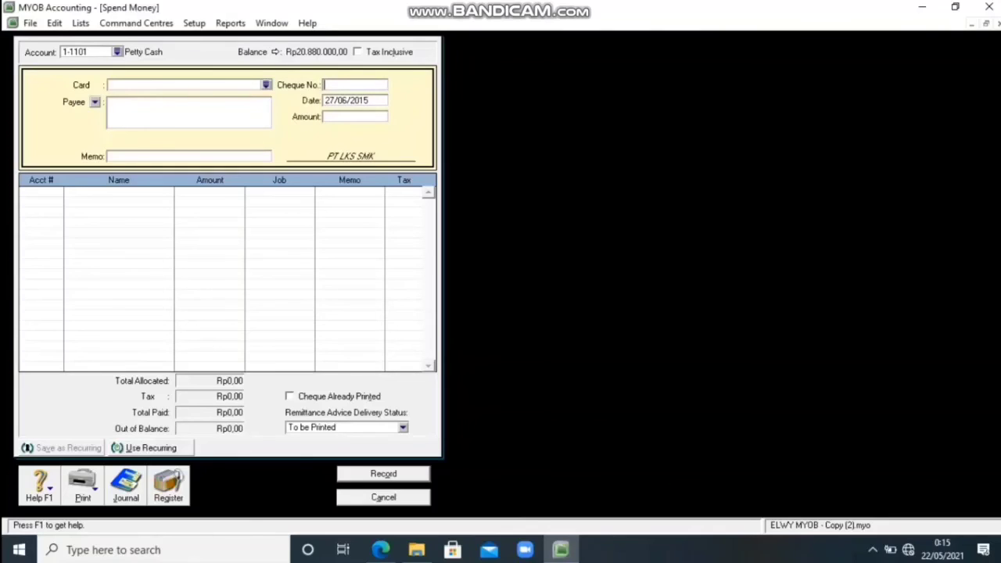
text(VKK011)
key(Tab)
key(Tab)
text(725000)
key(Tab)
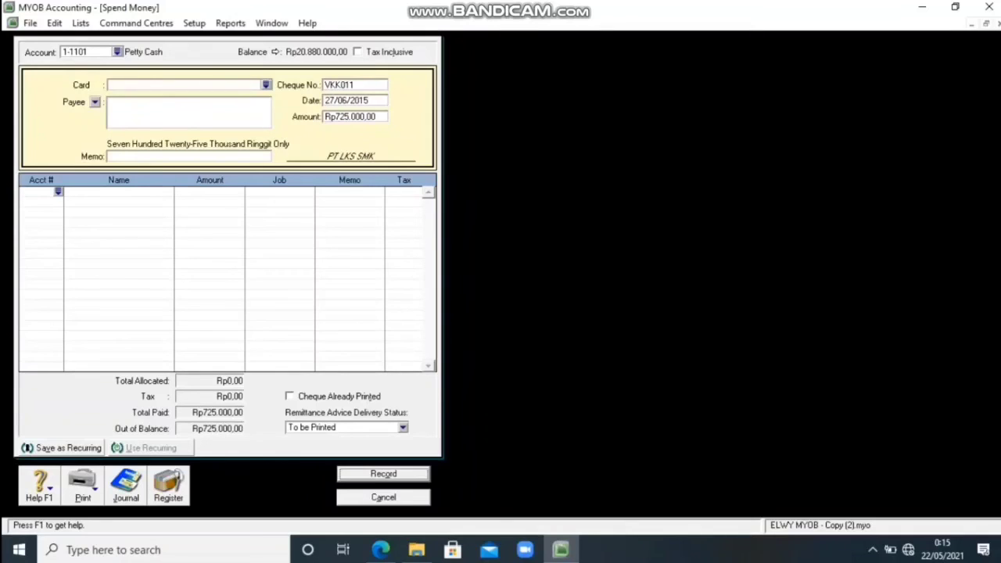
Allocate the VKK011 payment to account 6-1002 Office Supplies Expense, then record it and close the form.
text(6)
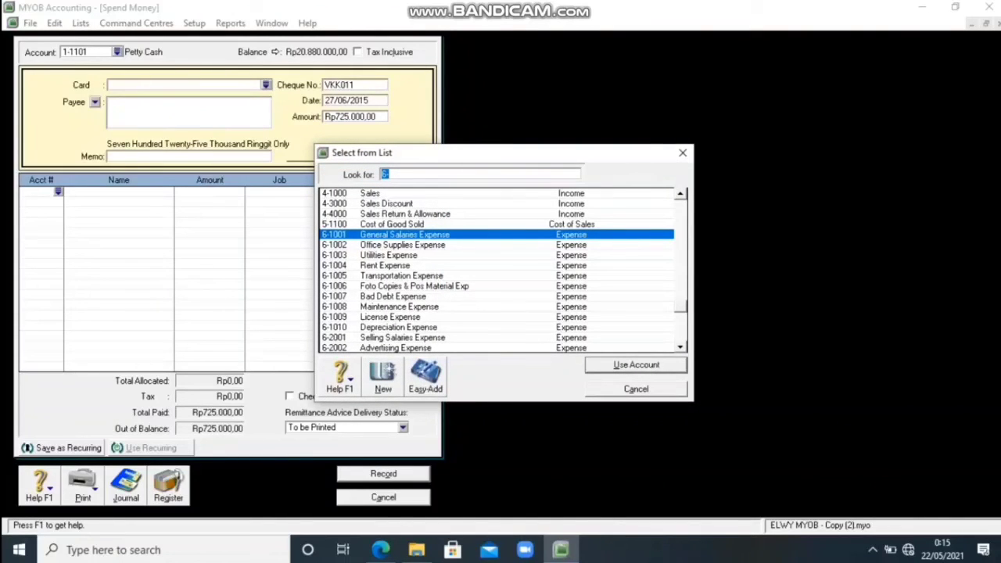
scroll(496, 271, up, 1)
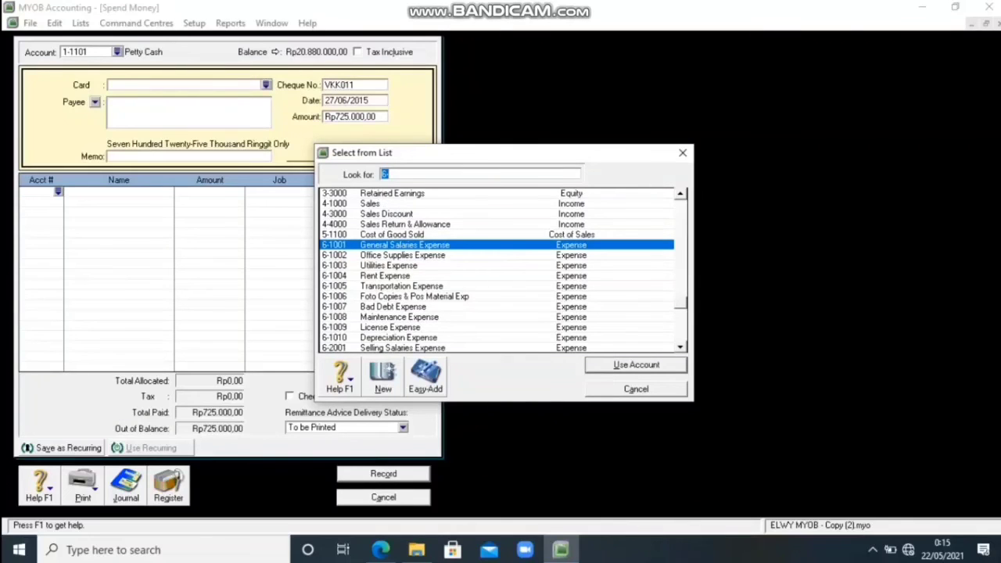
scroll(497, 271, up, 5)
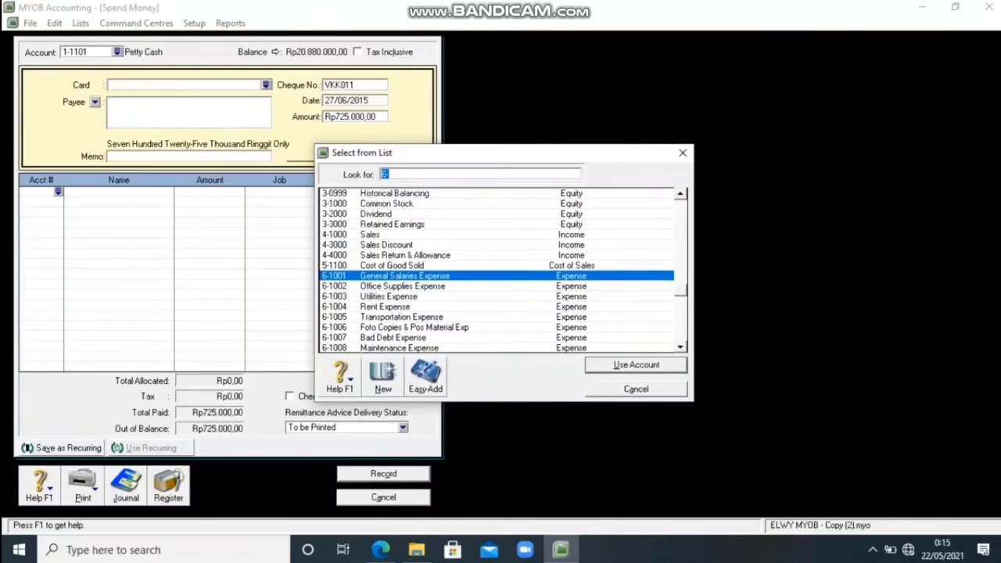
scroll(497, 271, up, 5)
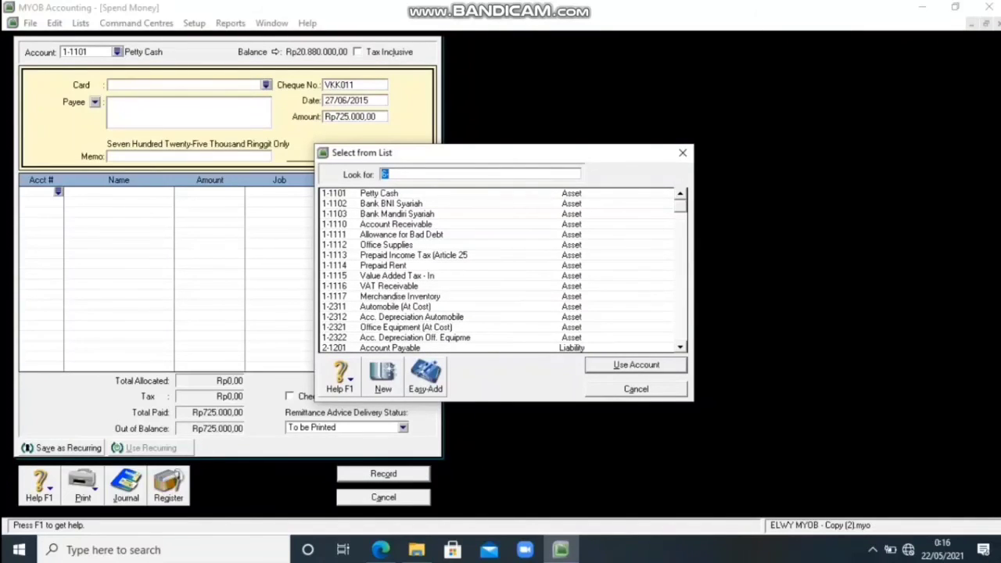
scroll(497, 270, down, 1)
scroll(496, 270, down, 4)
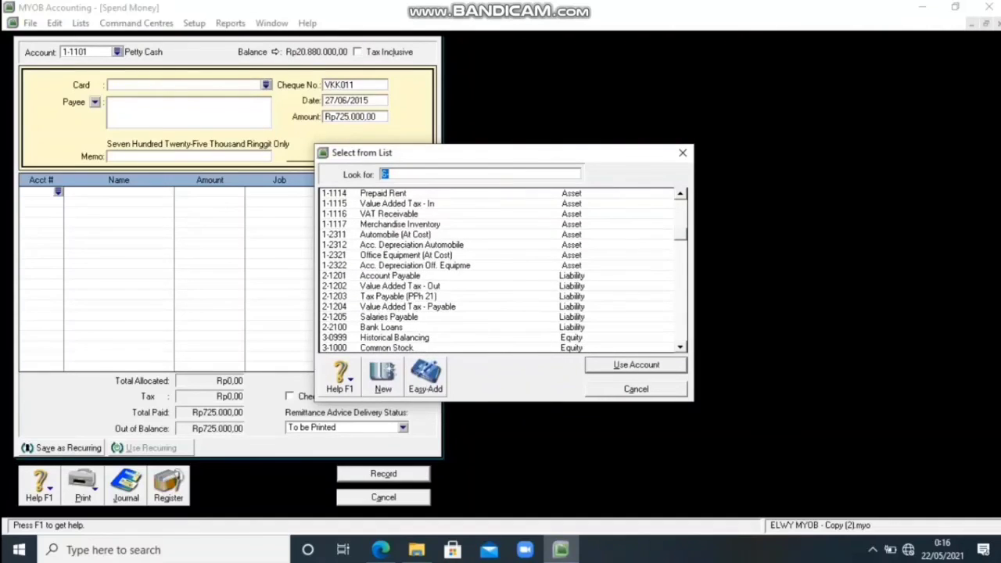
scroll(497, 271, down, 3)
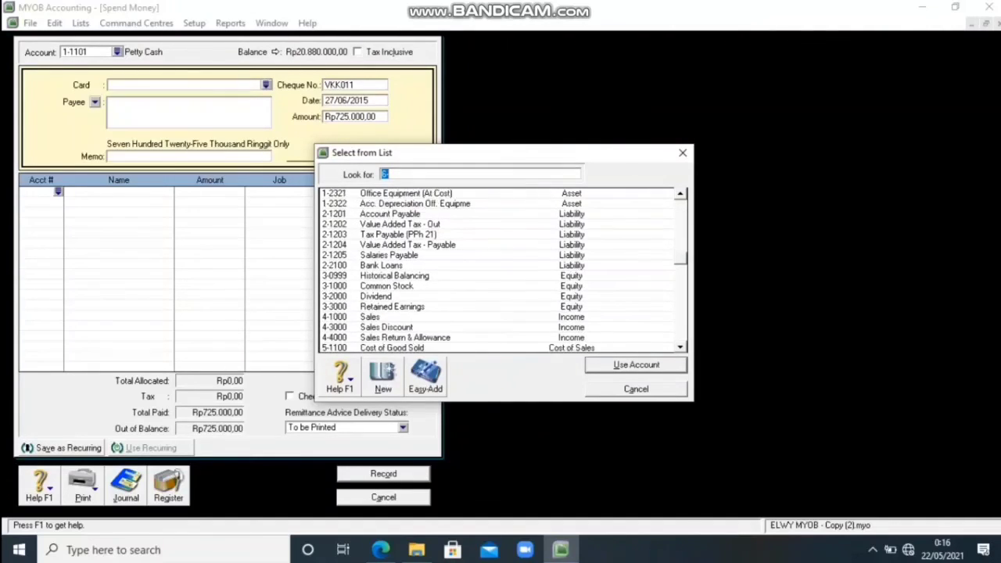
scroll(496, 270, down, 4)
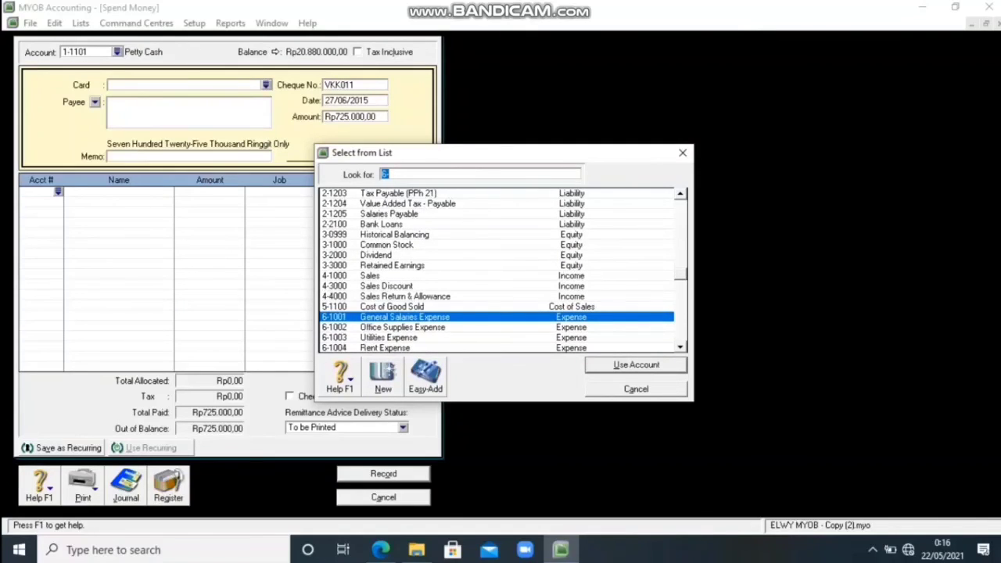
scroll(497, 271, down, 1)
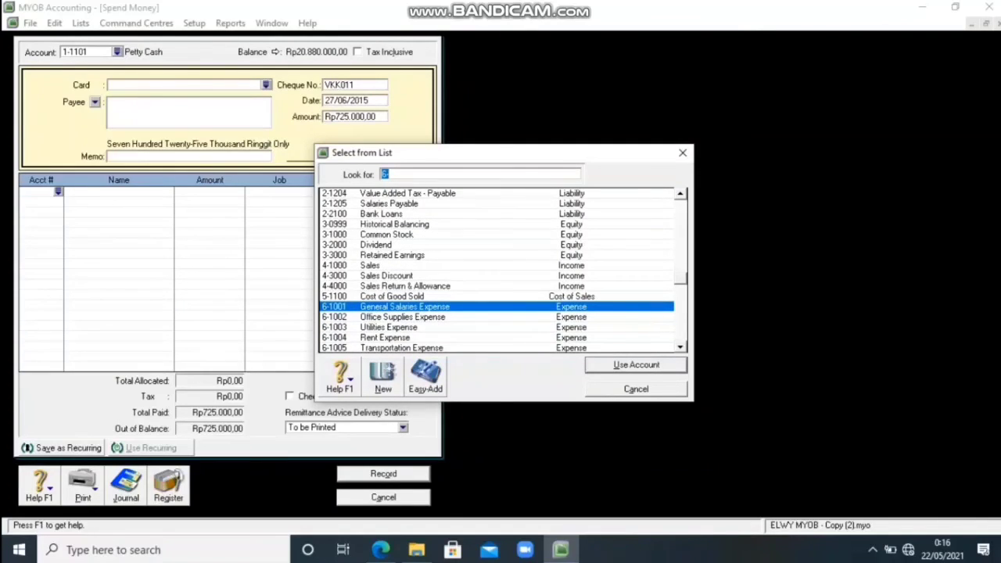
scroll(497, 271, down, 1)
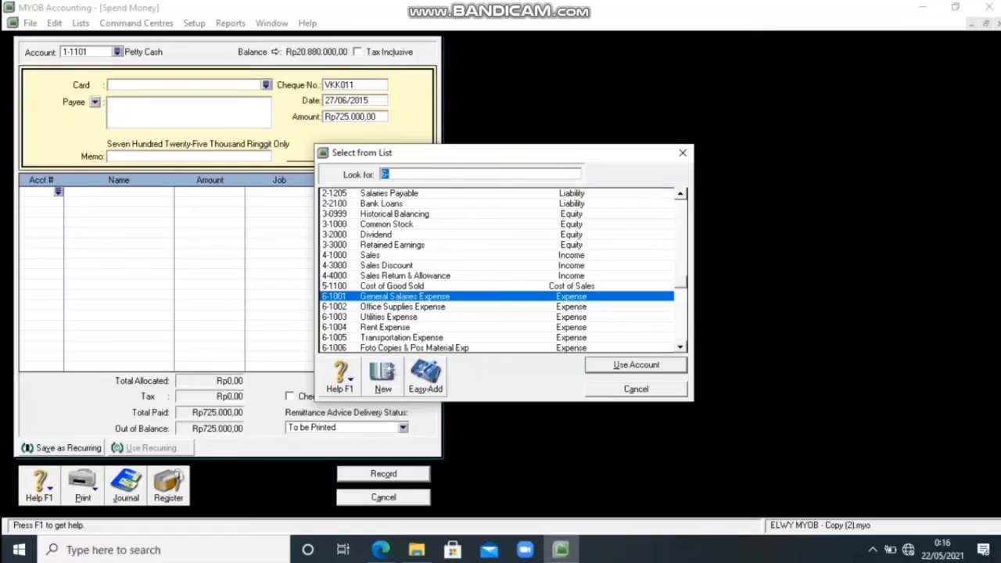
text(6-1002)
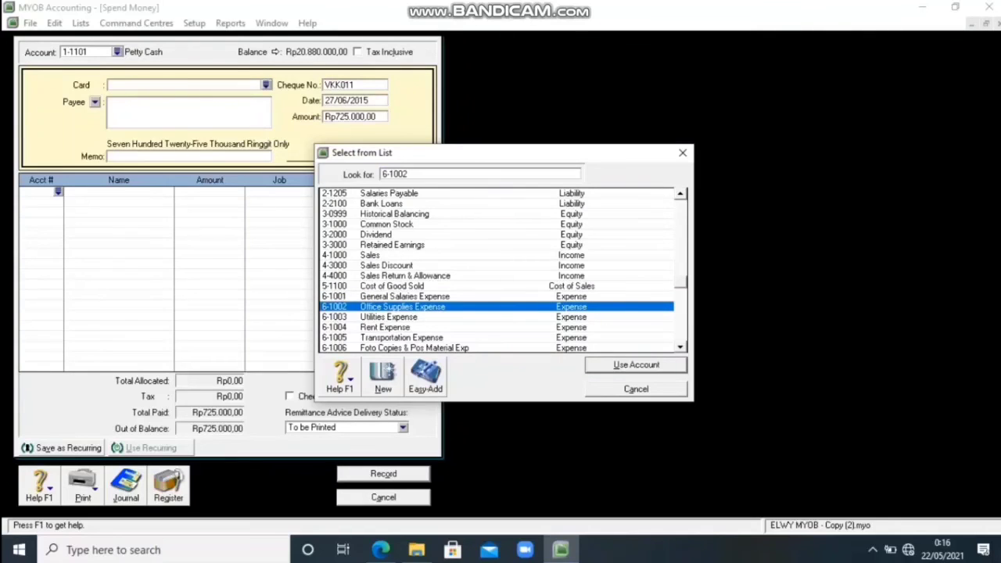
key(Return)
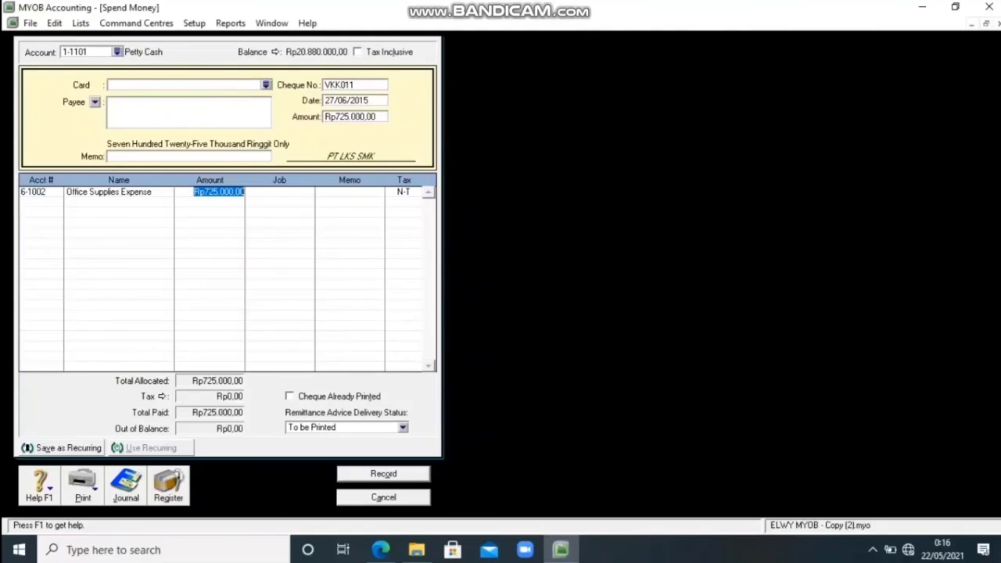
key(Return)
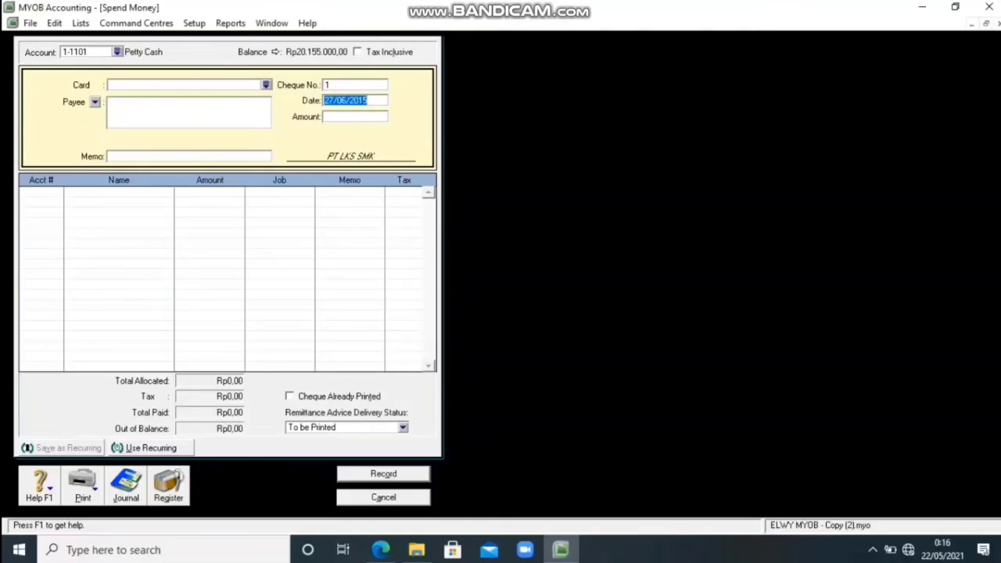
key(Escape)
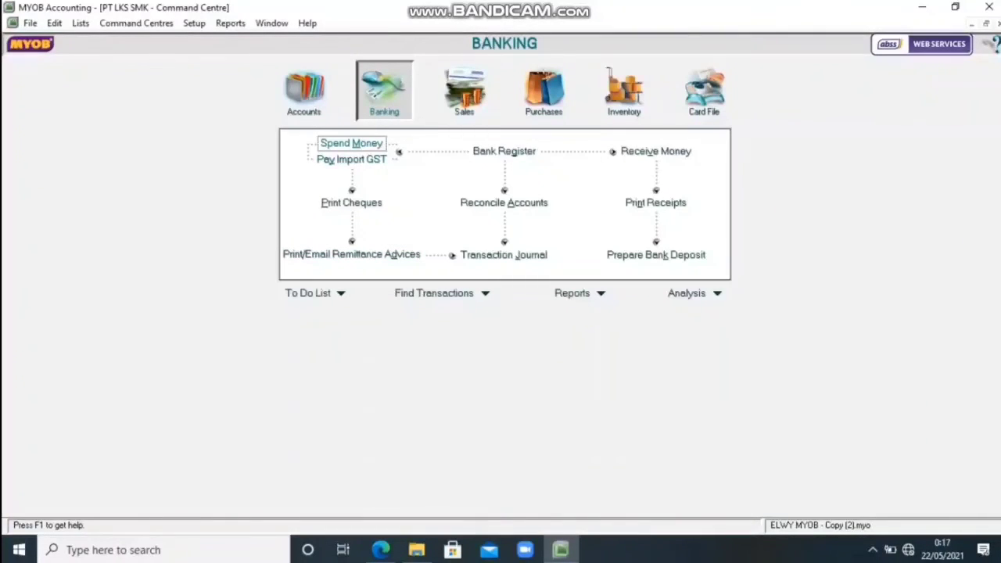
Start a Spend Money transaction from Petty Cash with cheque number VKK012.
click(351, 143)
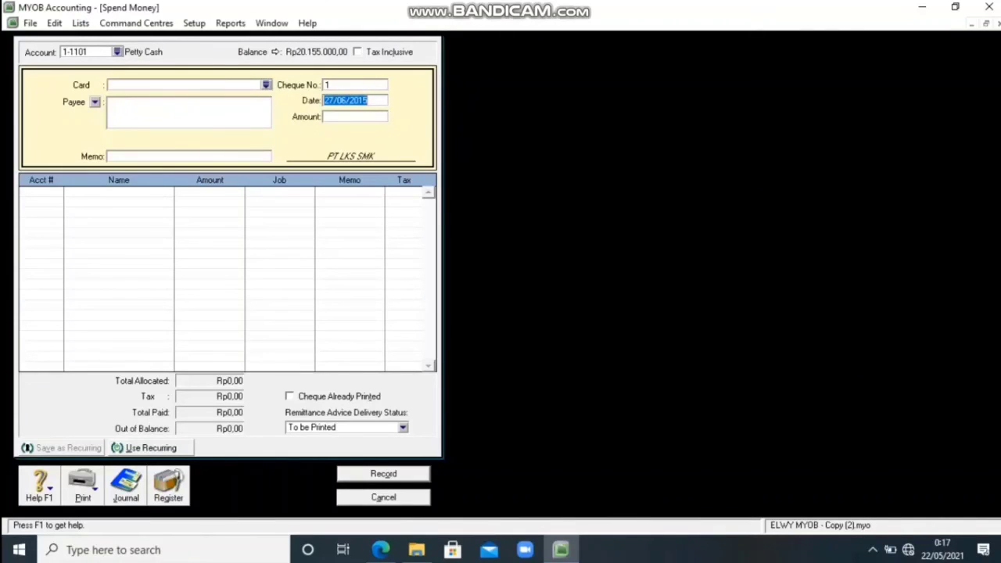
click(354, 84)
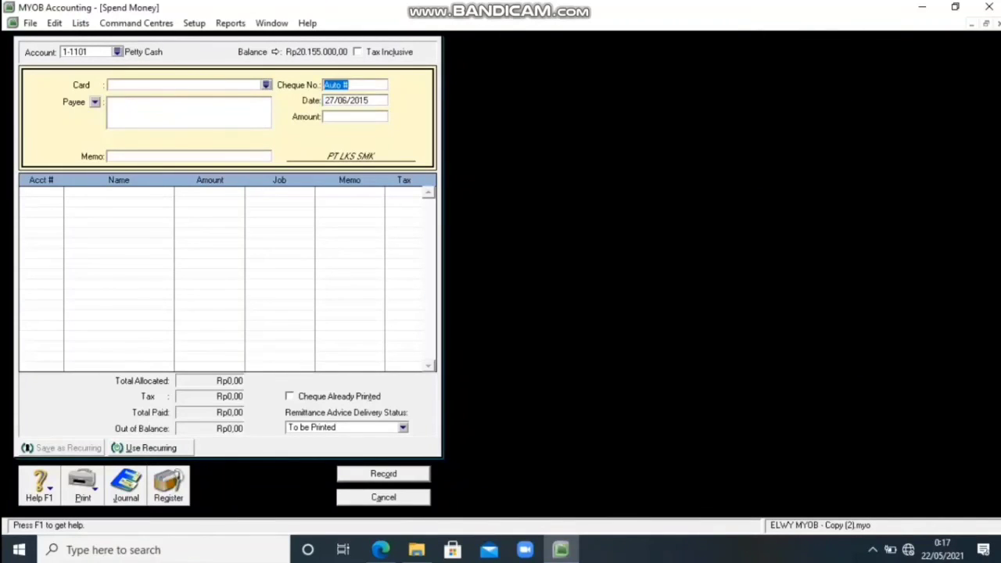
key(BackSpace)
text(VKK012)
key(Tab)
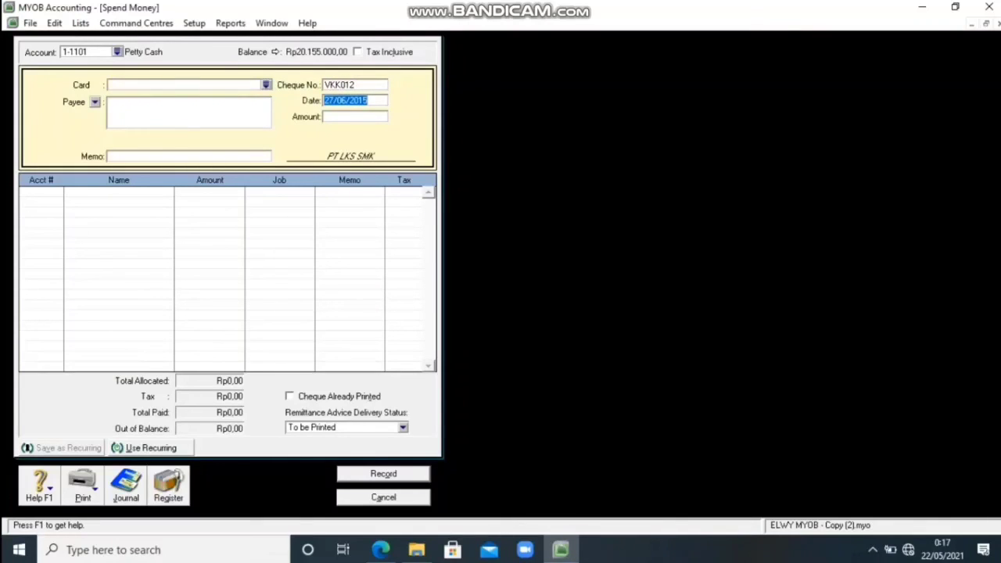
Keep the date 27/06/2015 and set the petty cash payment amount to 500000.
key(Tab)
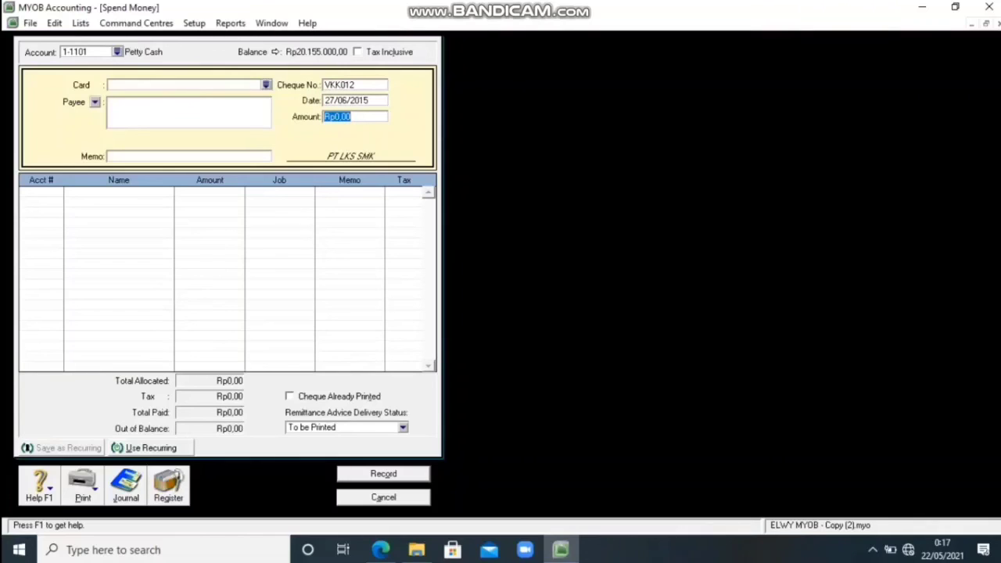
key(BackSpace)
text(500000)
key(Tab)
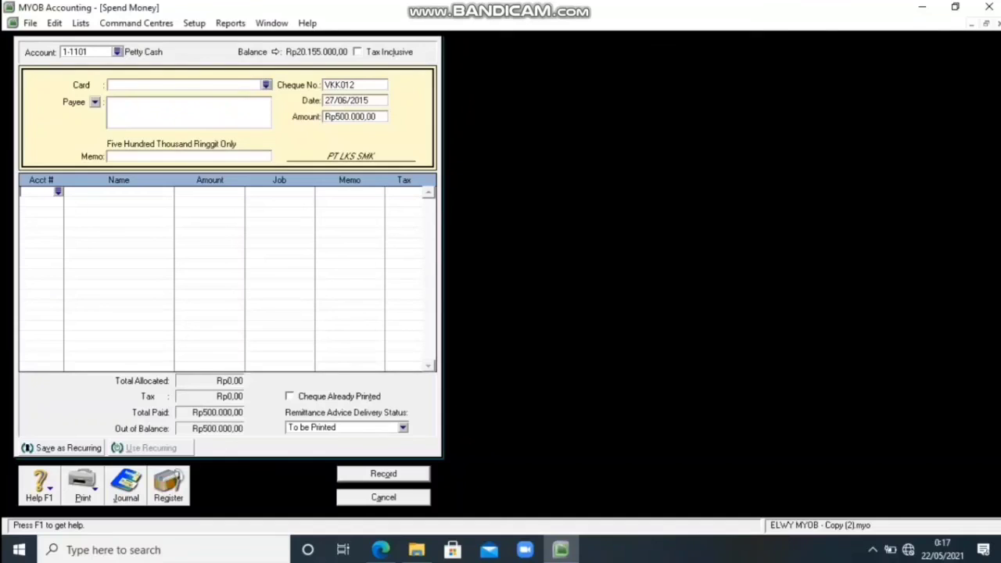
Allocate the VKK012 payment to account 6-2003 Transportation Out, then record it and close the form.
key(Tab)
text(6)
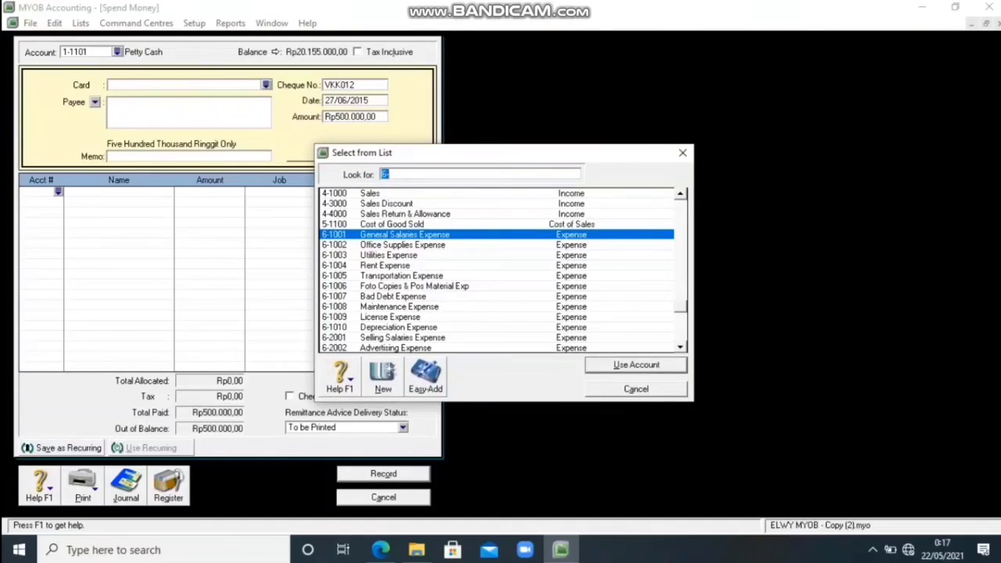
scroll(501, 270, down, 5)
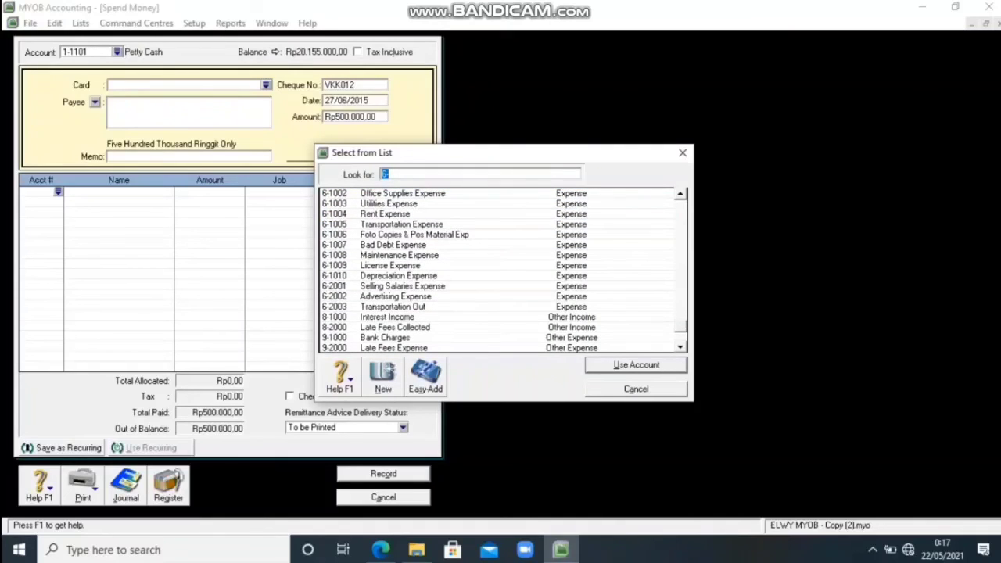
text(6-2003)
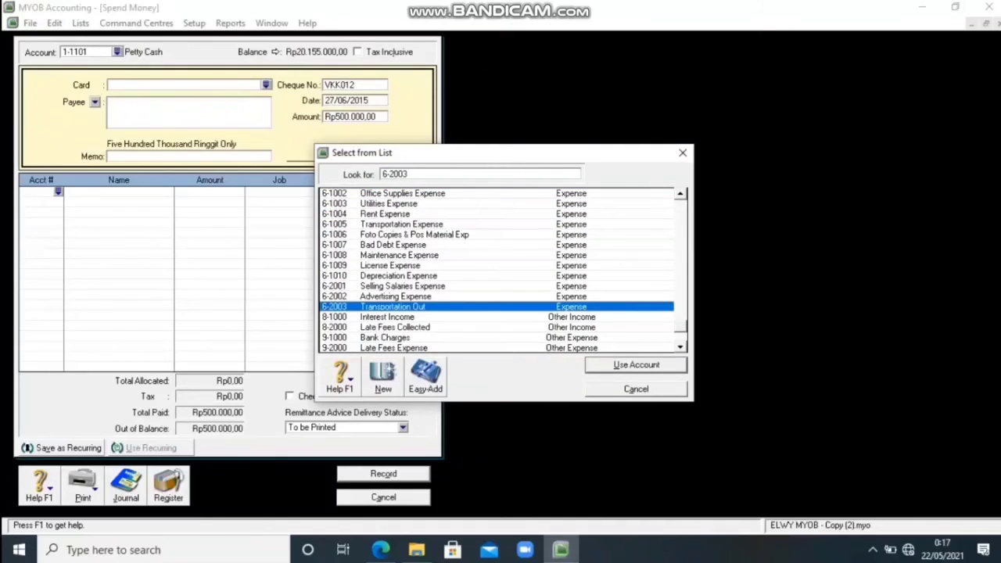
key(Return)
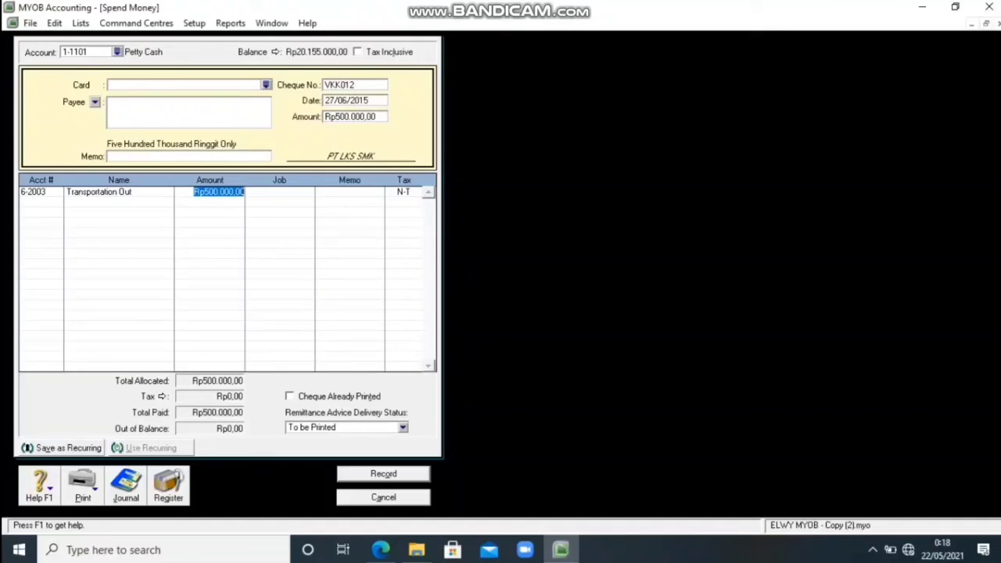
key(Return)
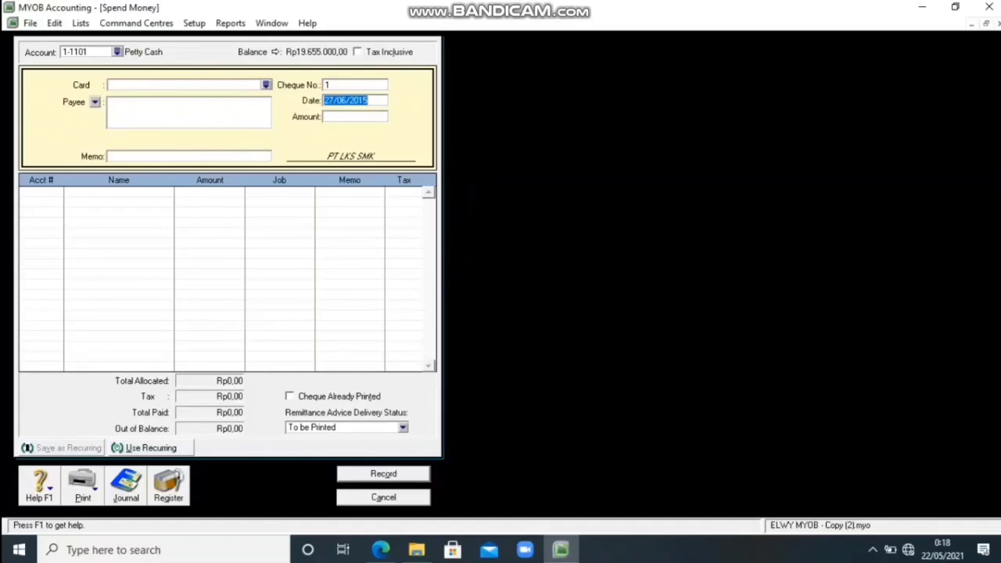
key(Escape)
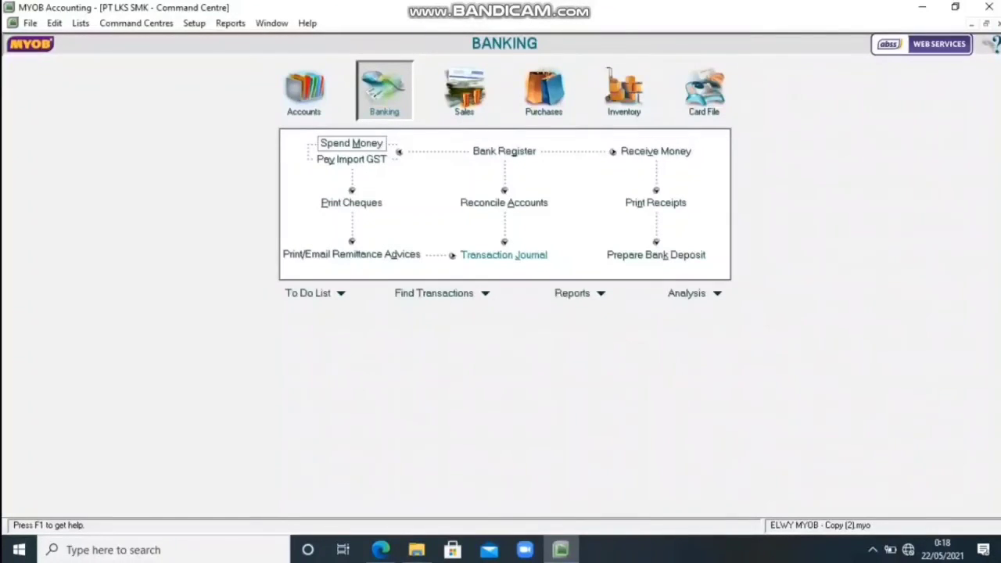
Start a new purchase bill for the supplier PT. Papua.
click(543, 90)
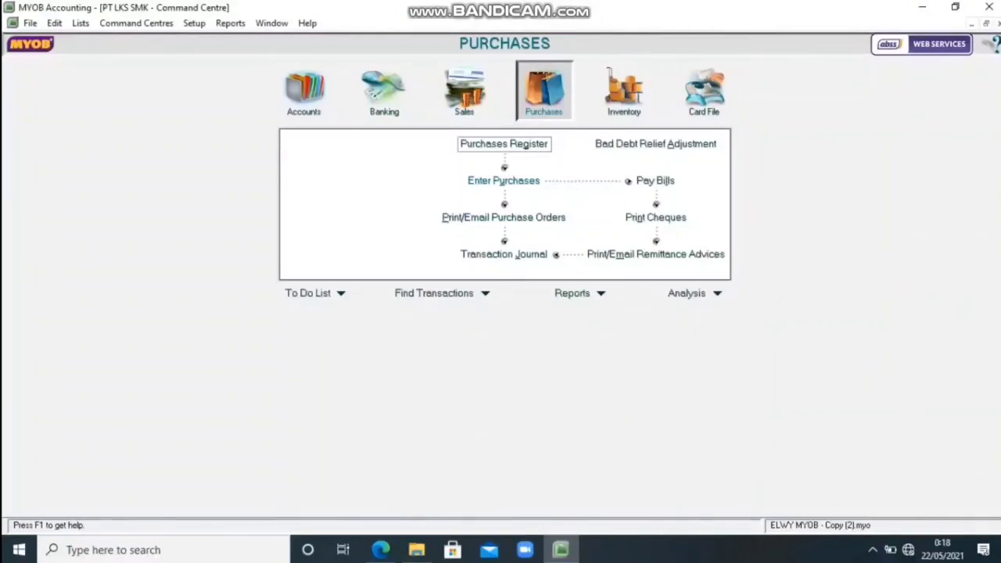
click(503, 181)
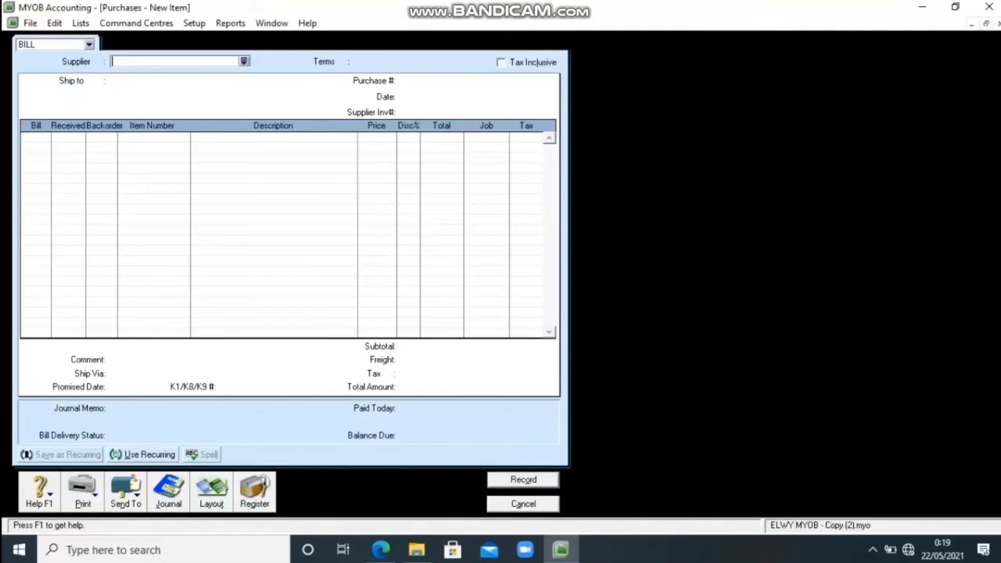
click(244, 61)
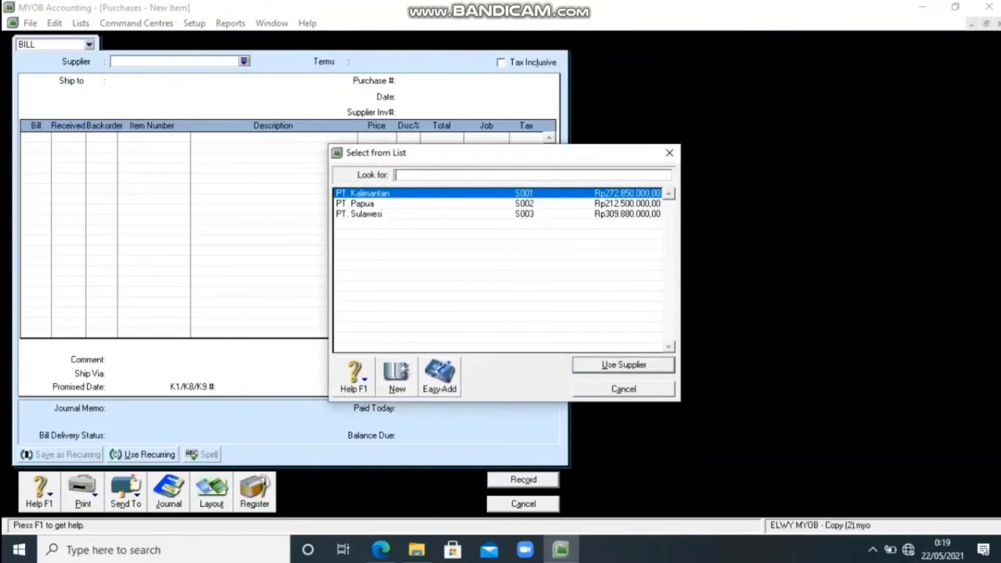
click(356, 203)
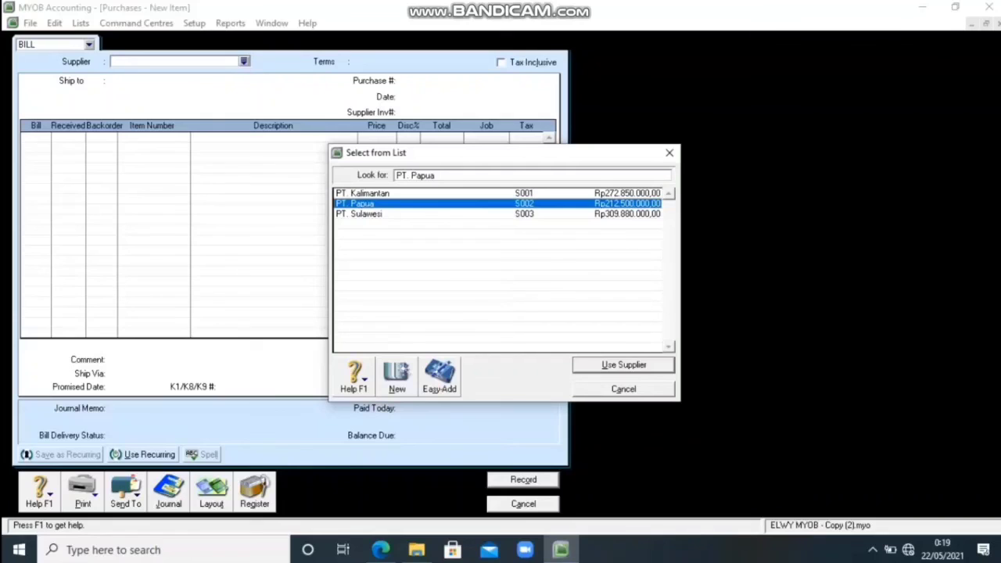
key(Return)
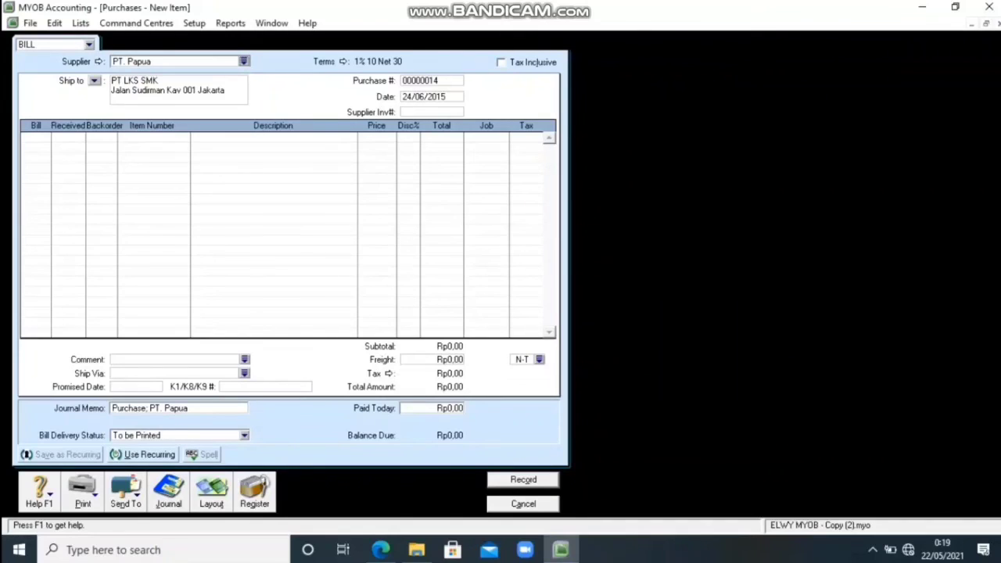
Set the purchase number of the PT. Papua bill to S284.
click(431, 80)
click(432, 81)
key(BackSpace)
text(S284)
key(Tab)
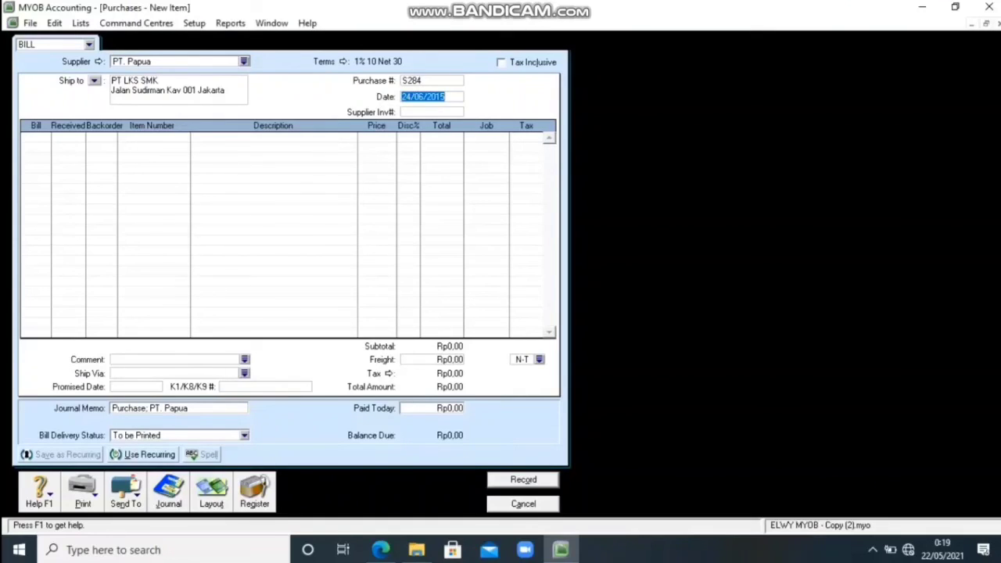
Date the bill 28/06/2015 and enter PO105 as the supplier invoice number.
key(Tab)
key(BackSpace)
text(8)
key(Tab)
text(P)
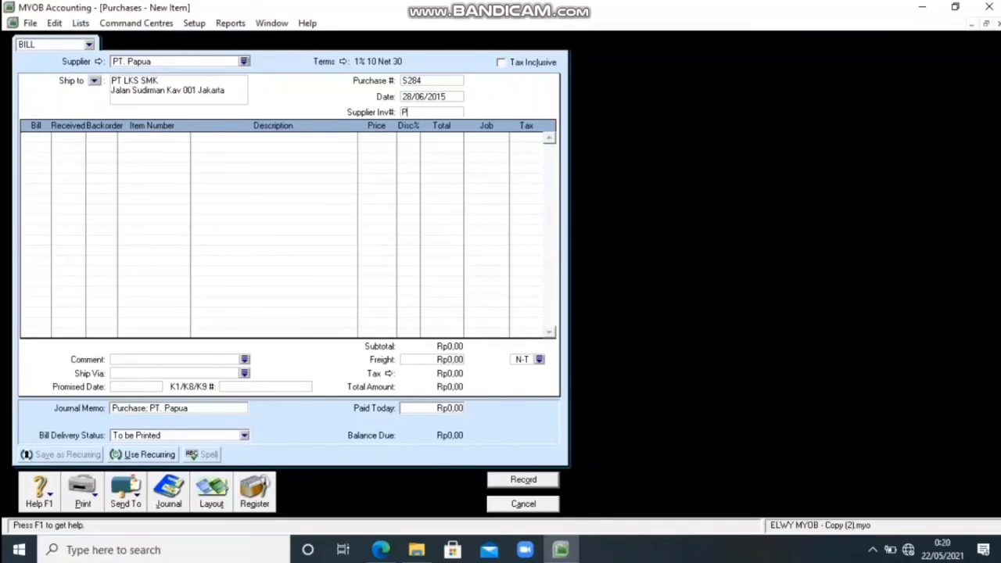
text(O105)
right_click(140, 80)
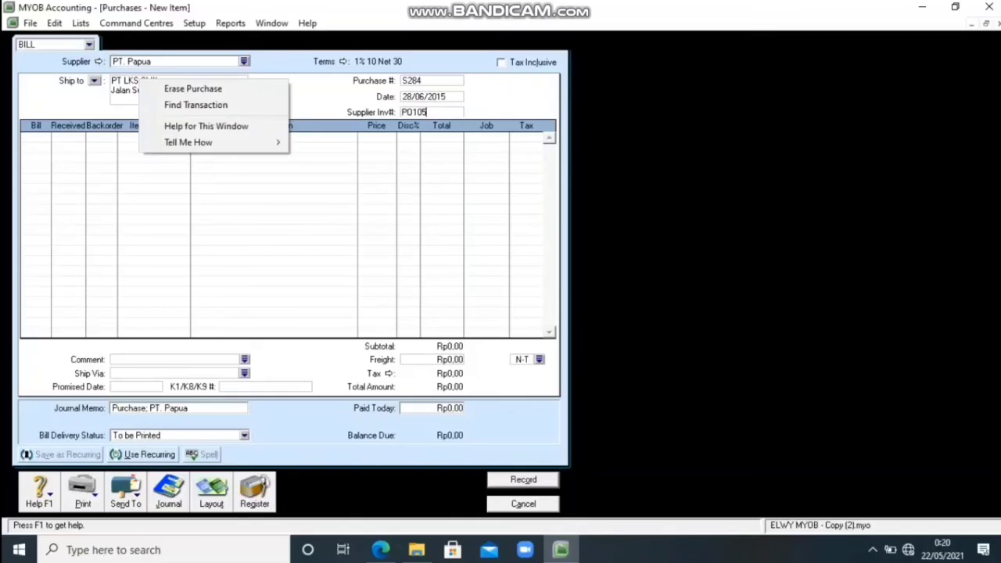
key(Escape)
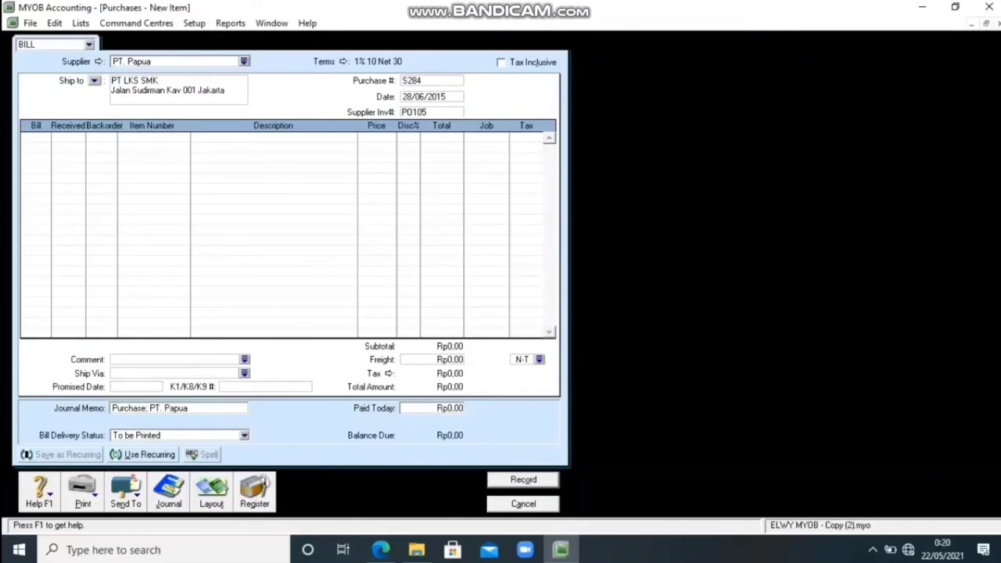
Add a bill line for 15 units of item K.001, Komputer Indonesia 1, with no backorder.
key(Tab)
key(BackSpace)
text(15)
key(Tab)
key(Tab)
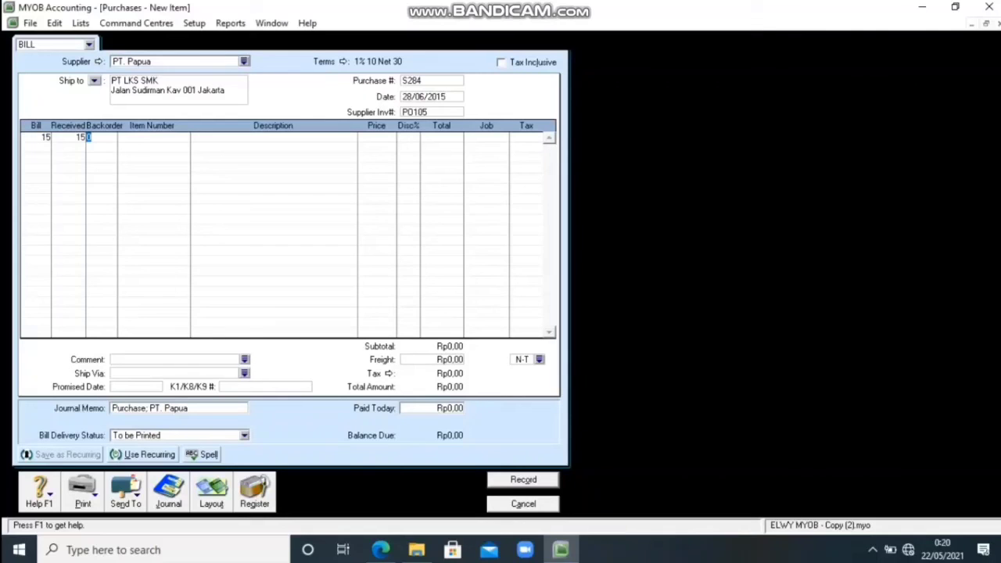
key(Tab)
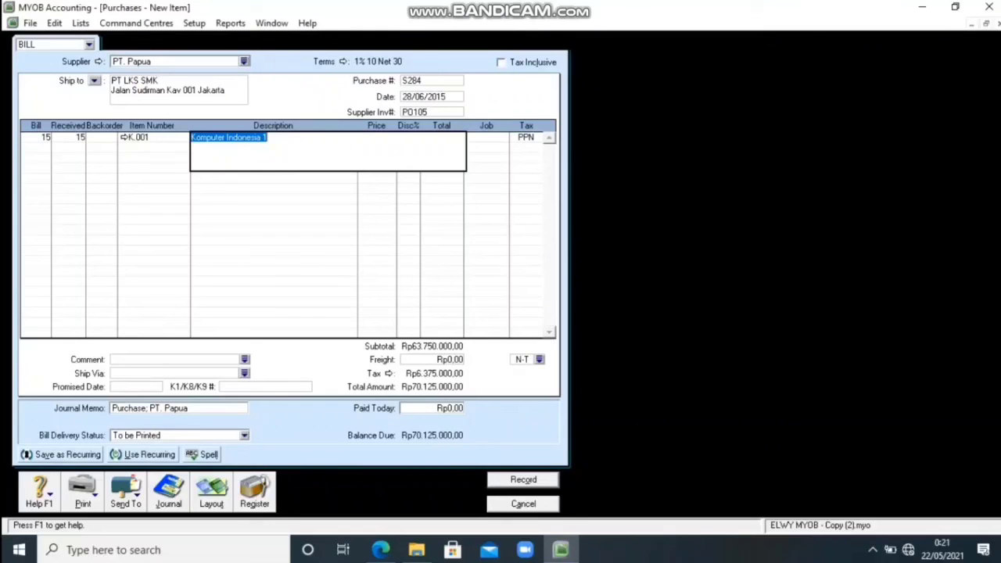
Try to set the unit price of the Komputer Indonesia 1 line to 3650000, keeping its description.
key(Right)
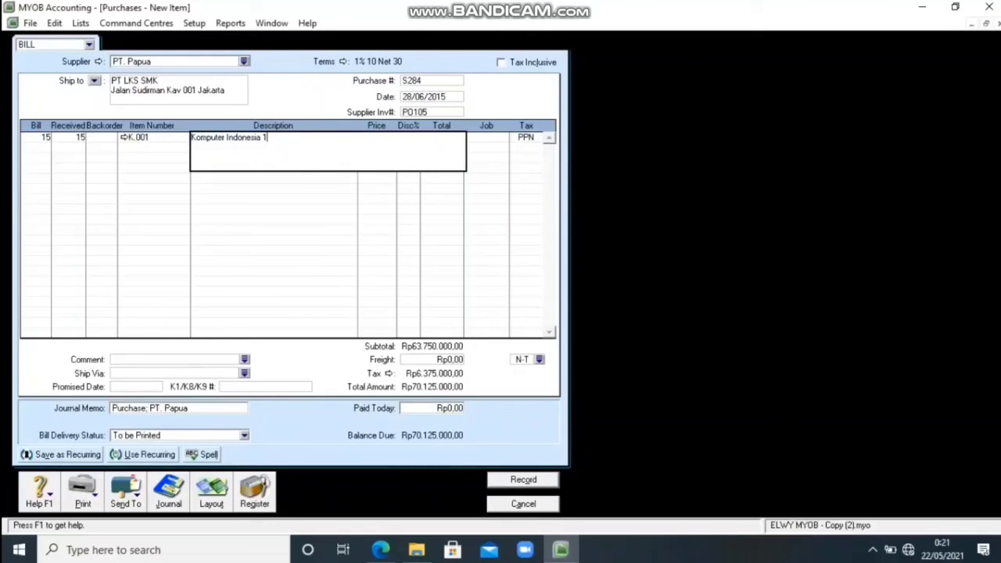
key(Tab)
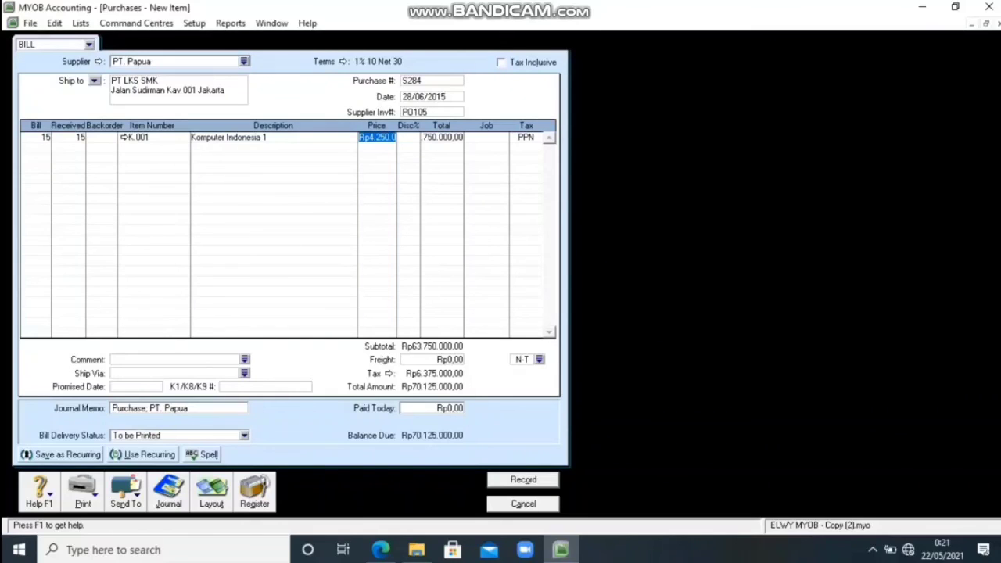
key(Delete)
text(3650000)
click(873, 550)
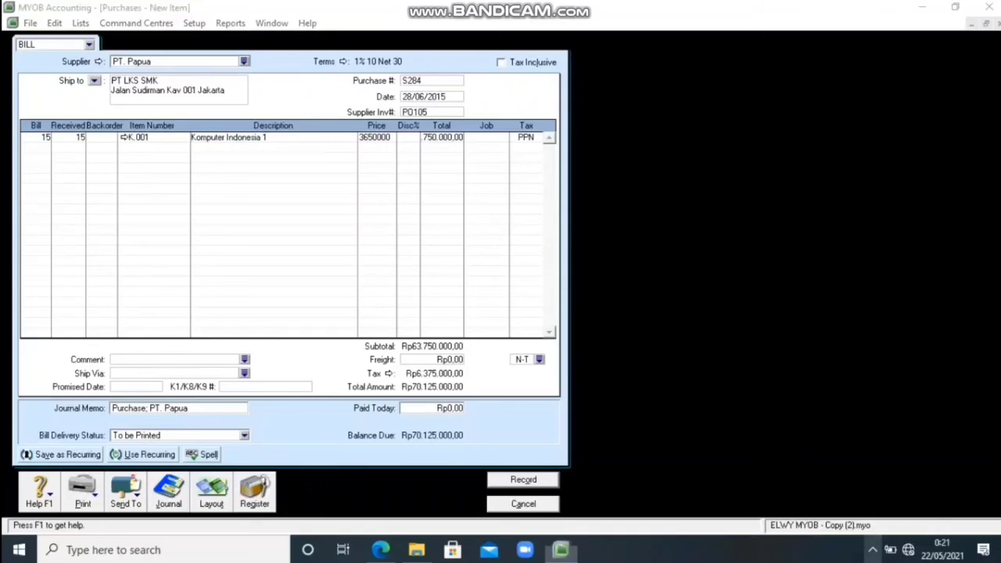
click(916, 490)
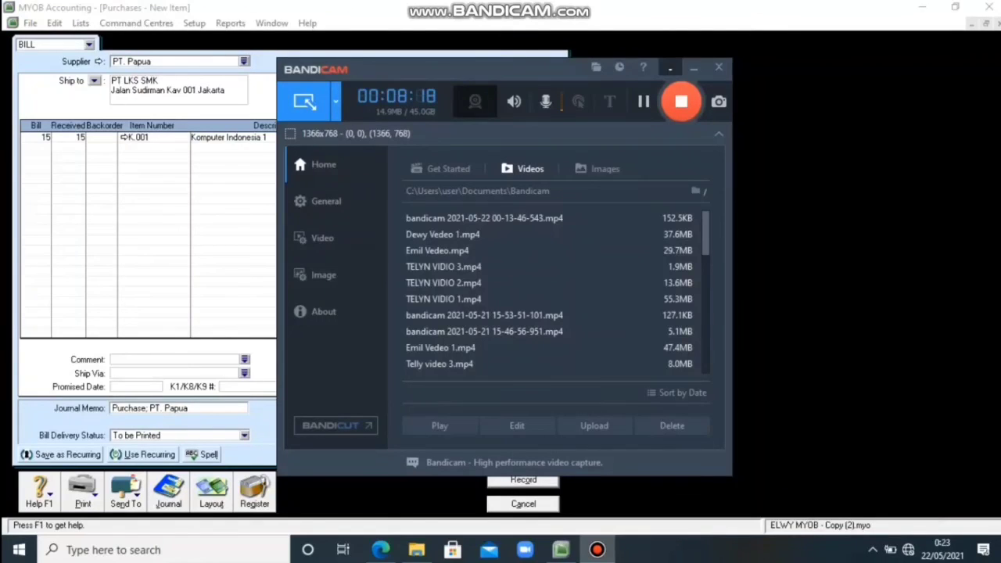
click(670, 69)
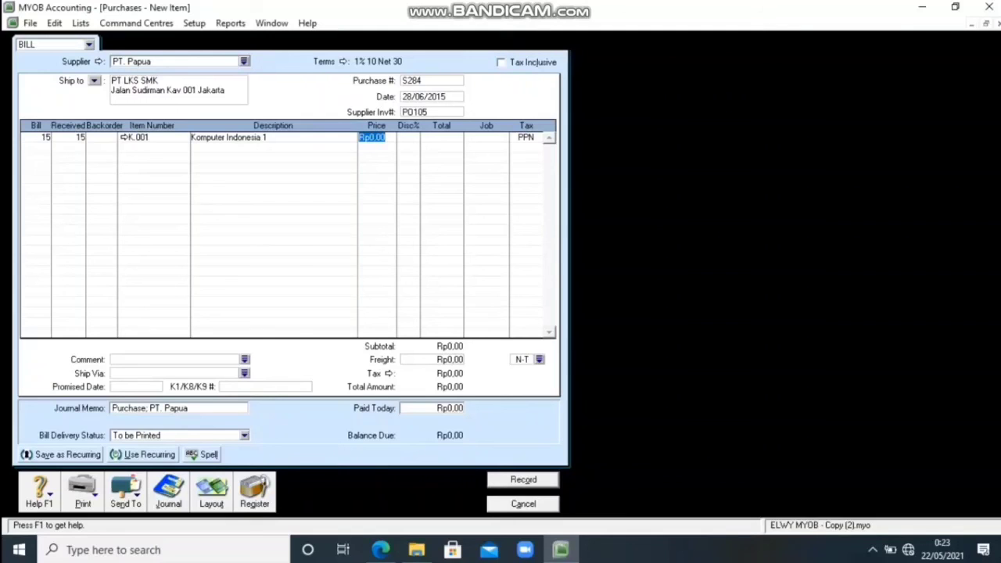
Enter a unit price of 3650000 for item K.001 on the PT. Papua bill.
key(BackSpace)
text(365)
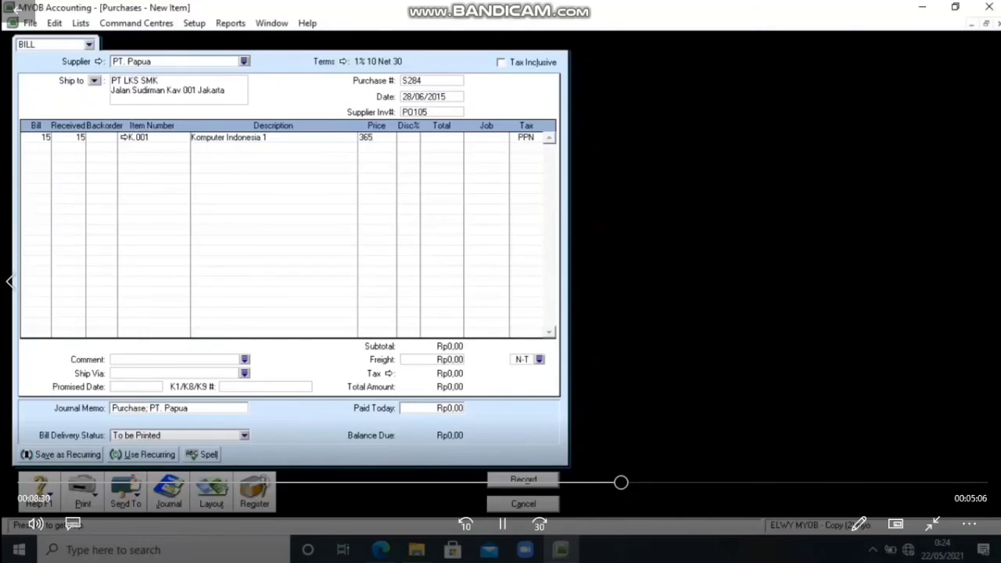
text(0000)
key(Tab)
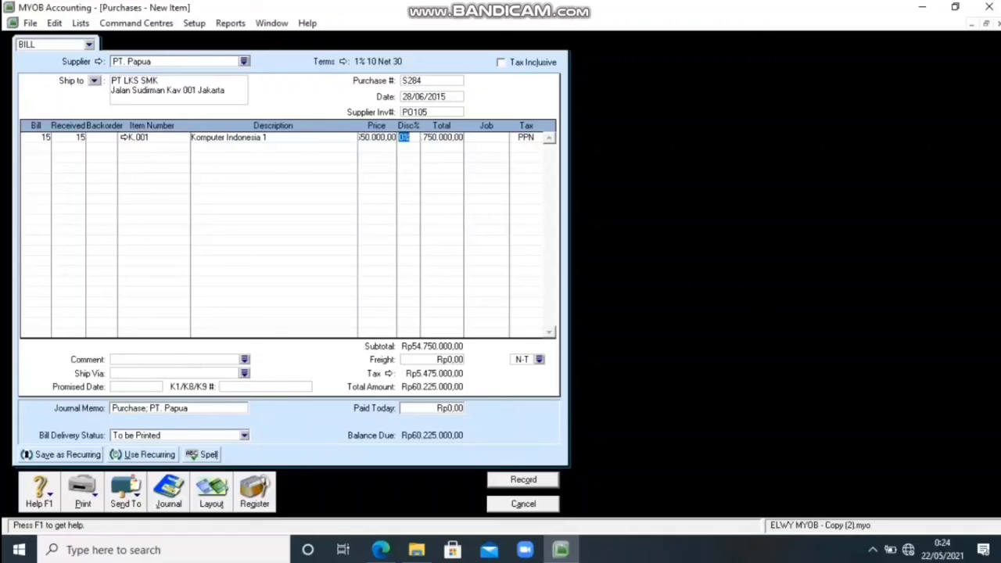
Record the PT. Papua bill, ignoring all spelling suggestions for Komputer, and close the purchase entry window.
click(523, 479)
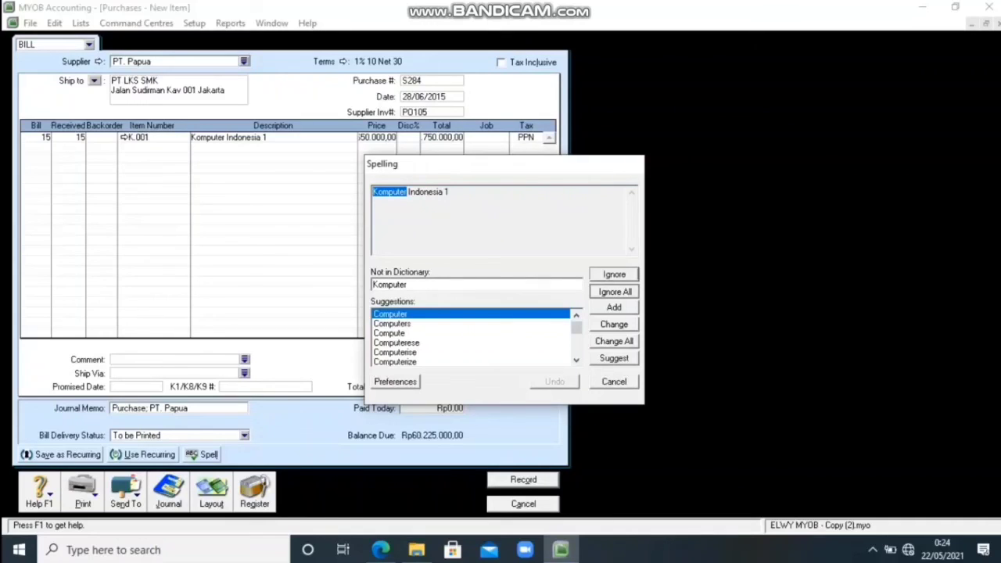
click(614, 291)
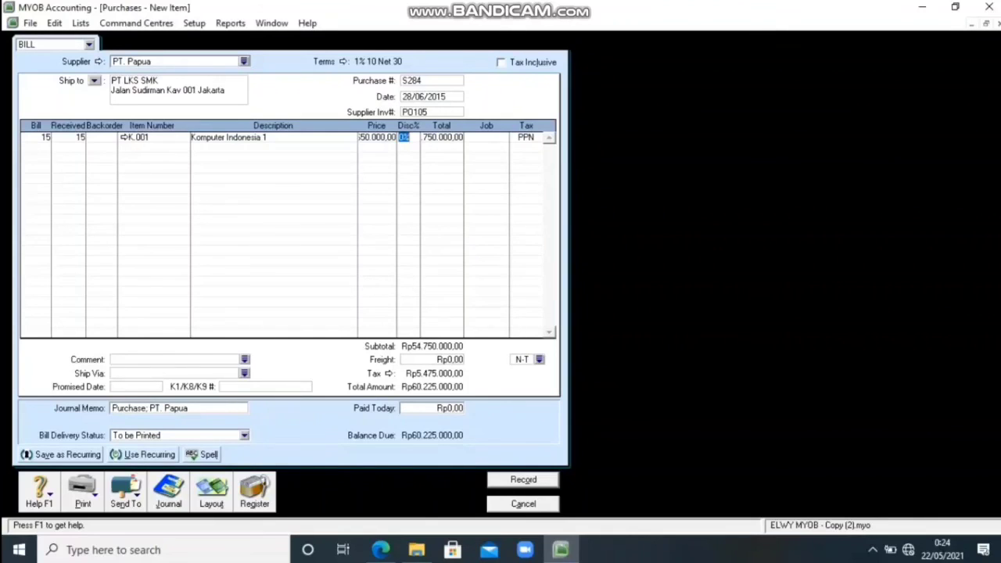
key(Return)
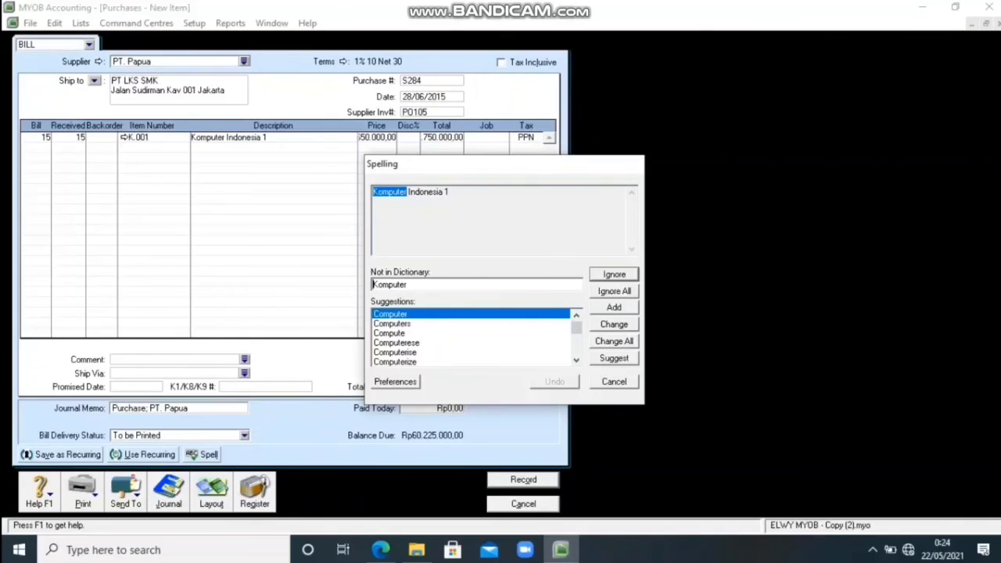
click(613, 291)
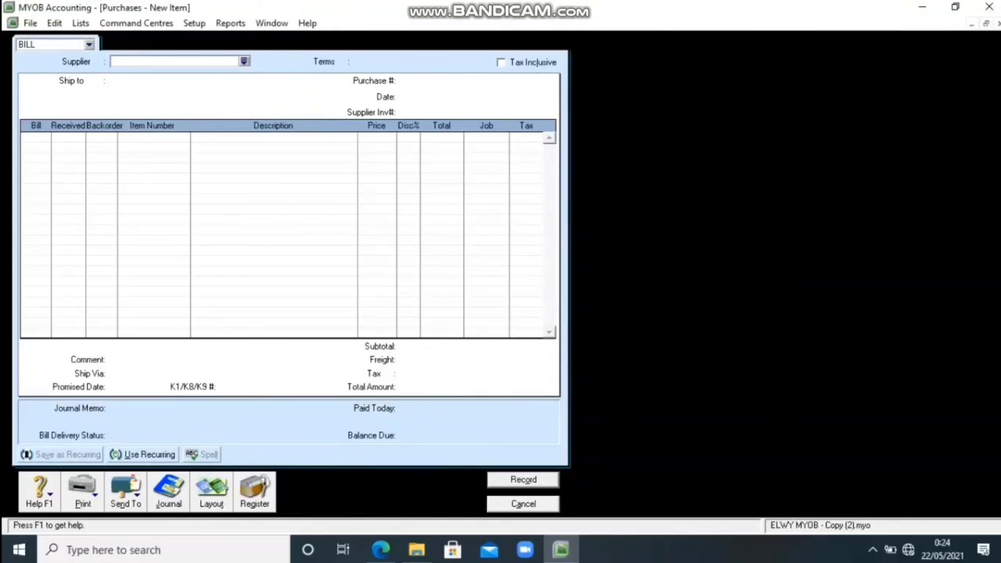
key(Escape)
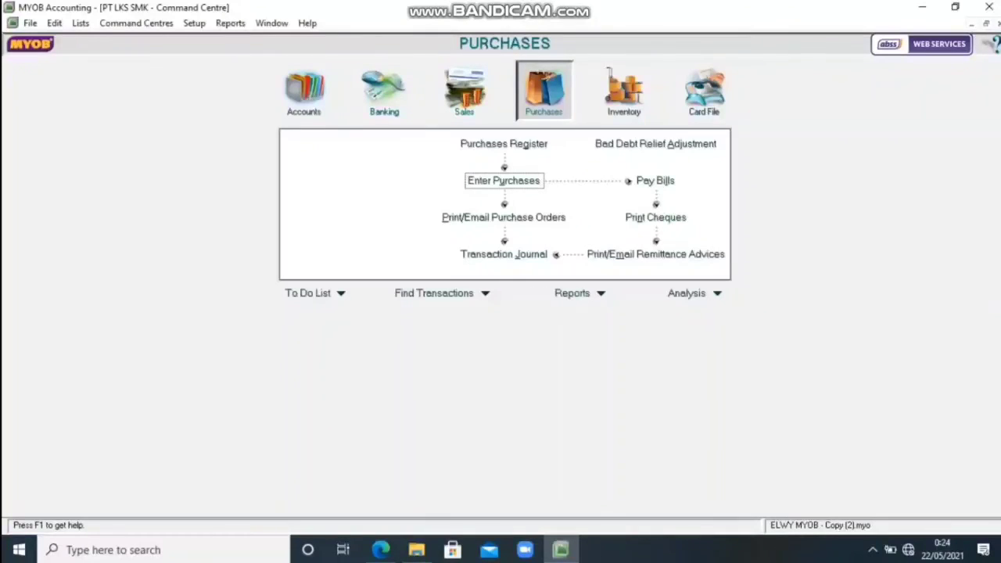
Start a new received payment from the customer PT. Jawa.
click(465, 92)
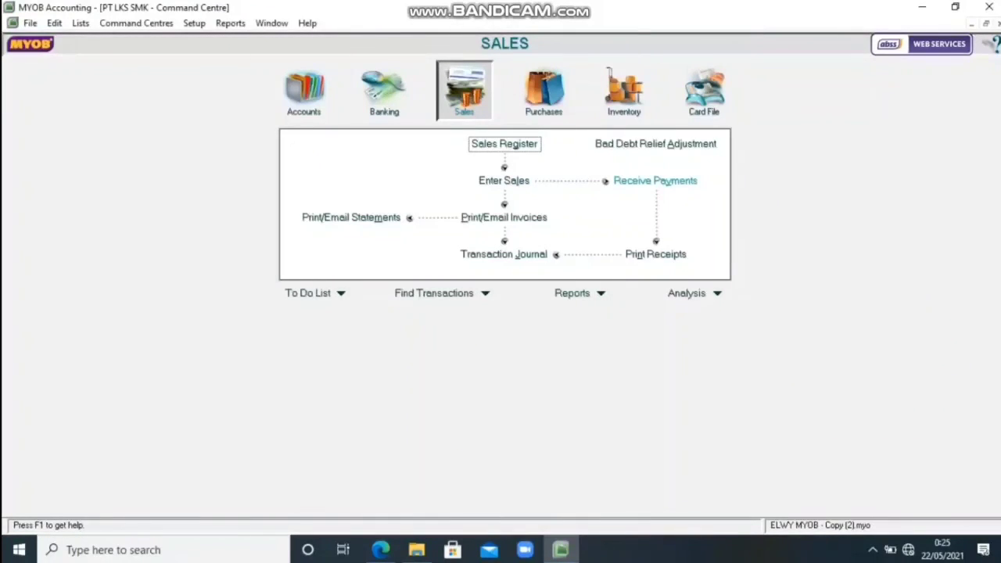
click(656, 180)
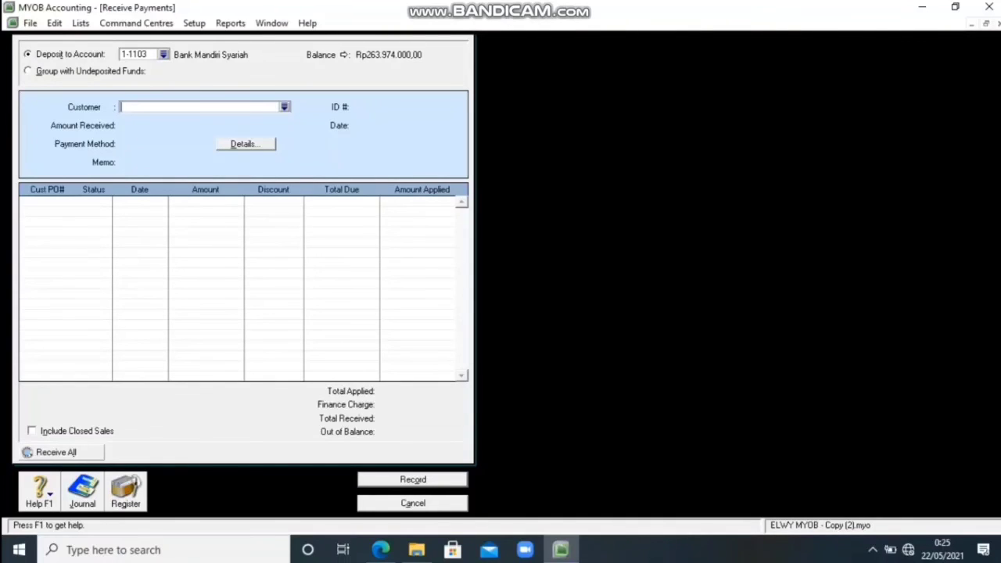
click(285, 108)
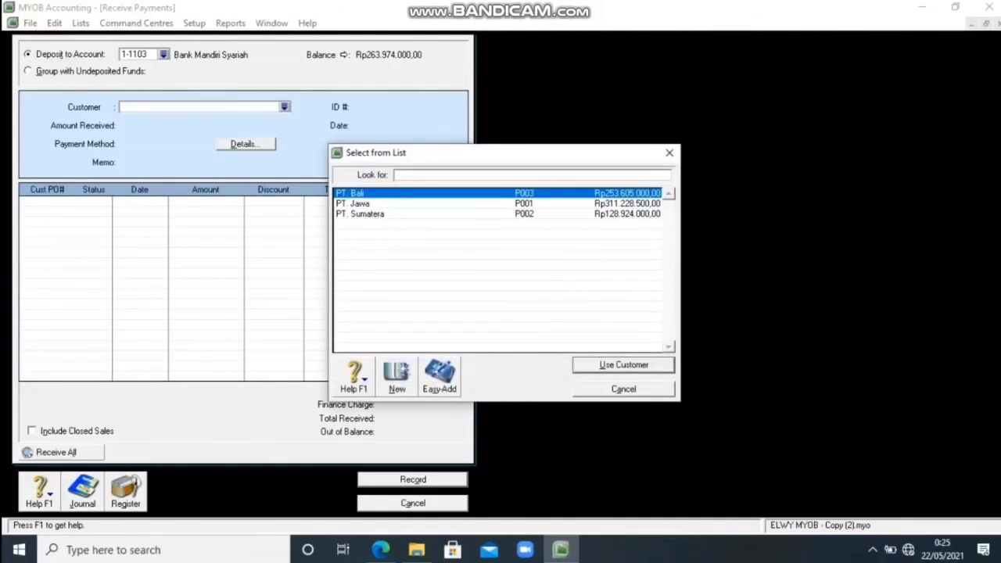
click(353, 204)
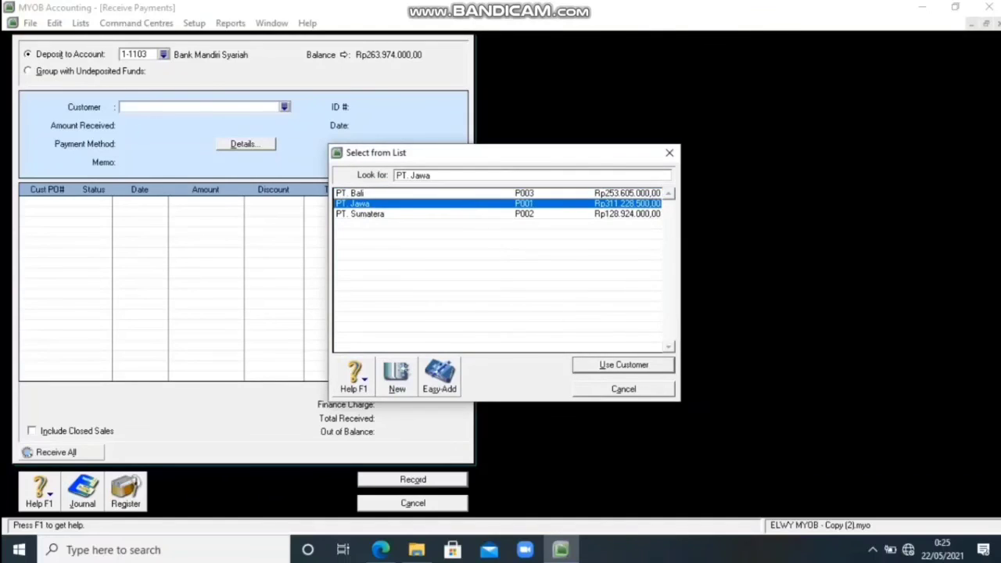
click(623, 365)
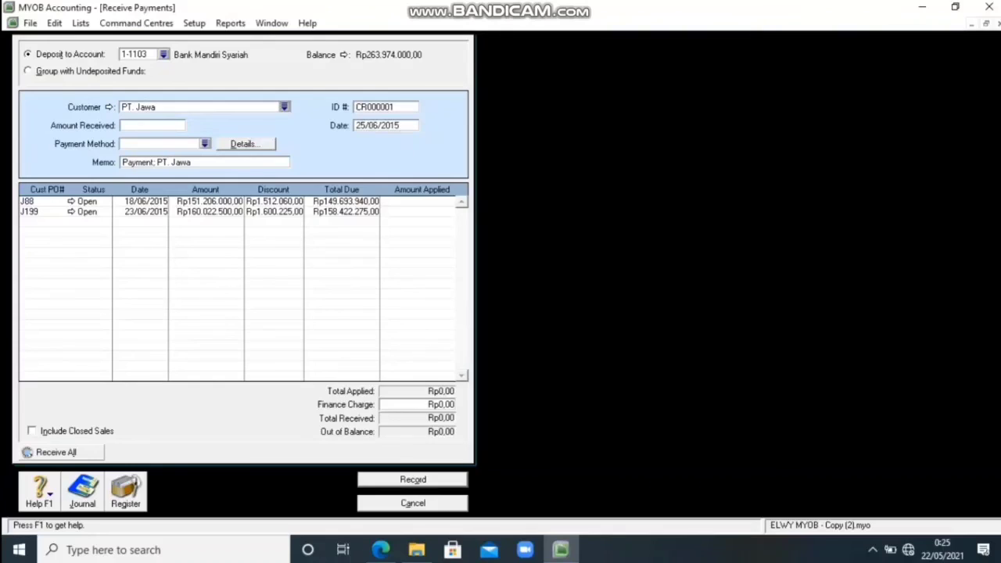
Set the PT. Jawa receipt's ID number to BKM007 and its date to 29/06/2015.
click(385, 107)
key(BackSpace)
text(BKM007)
key(Tab)
text(25)
key(BackSpace)
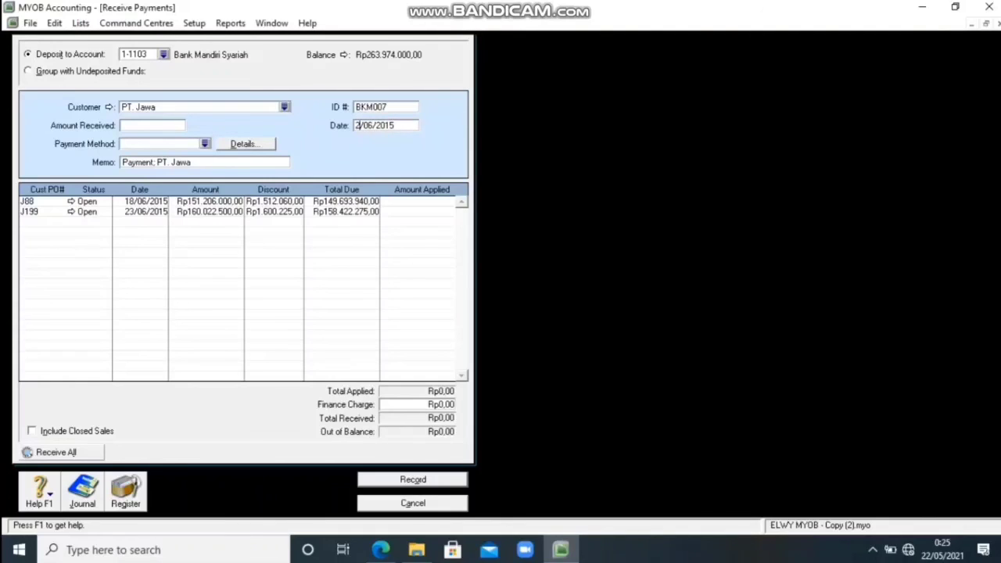
text(9)
key(Tab)
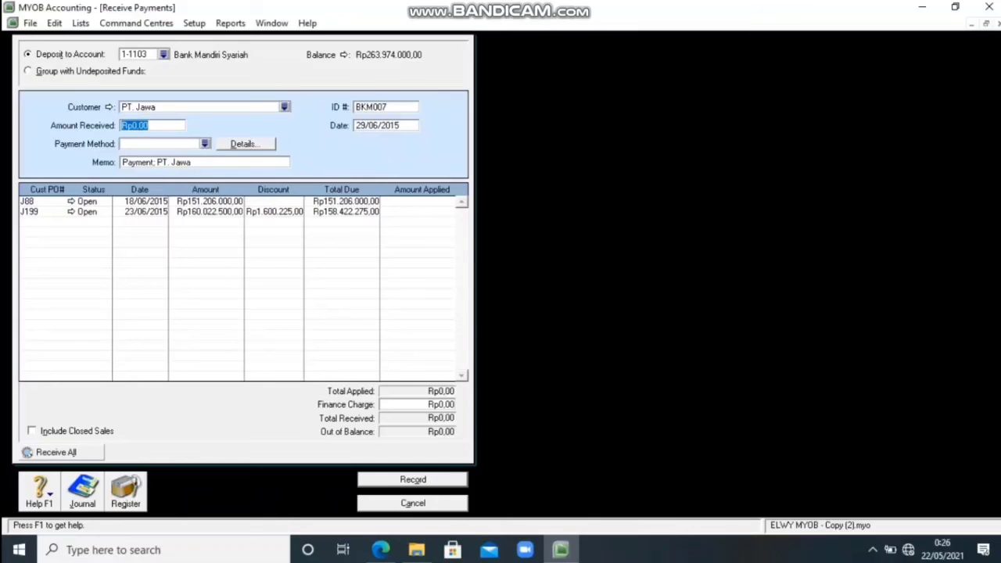
Apply a received amount of Rp151.206.000 to PT. Jawa's invoice J88 and record the payment.
text(151206000)
click(421, 202)
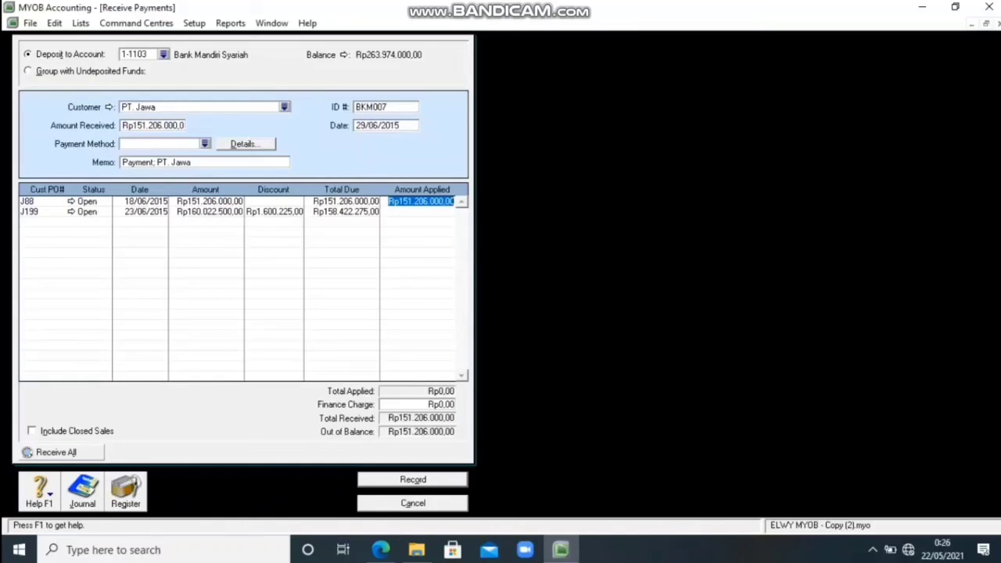
key(Return)
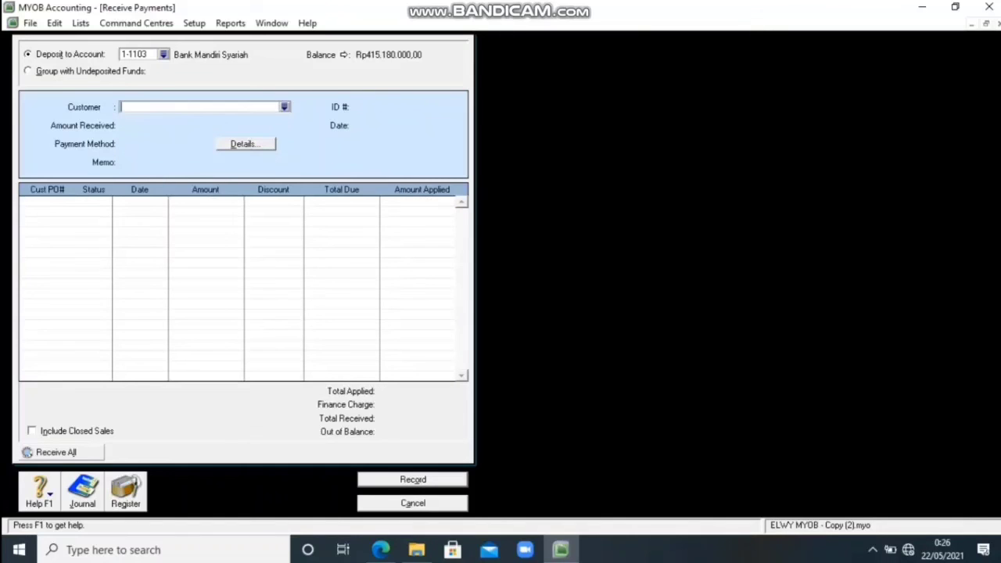
key(Escape)
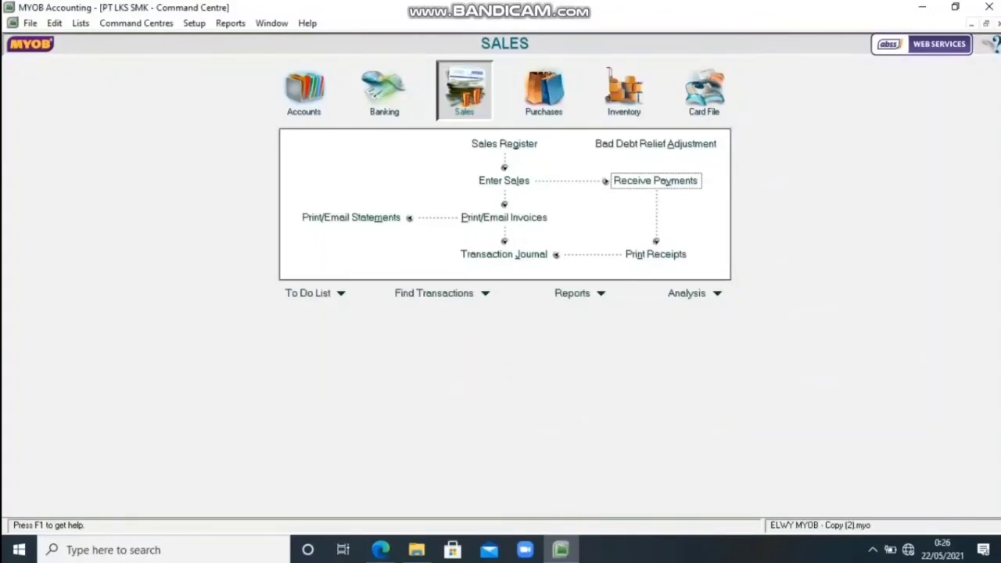
Start a new bill payment to the supplier PT. Kalimantan.
click(544, 94)
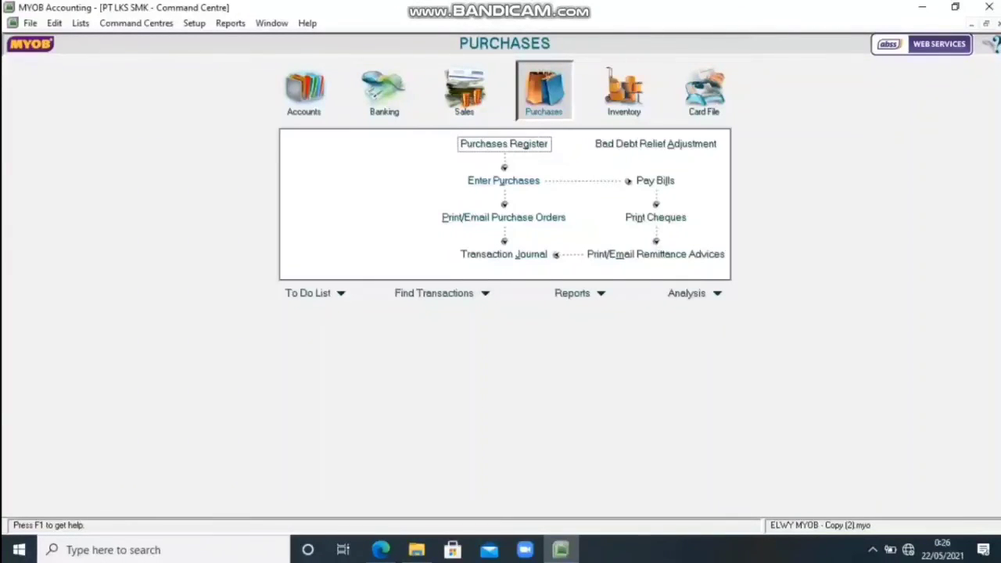
click(656, 180)
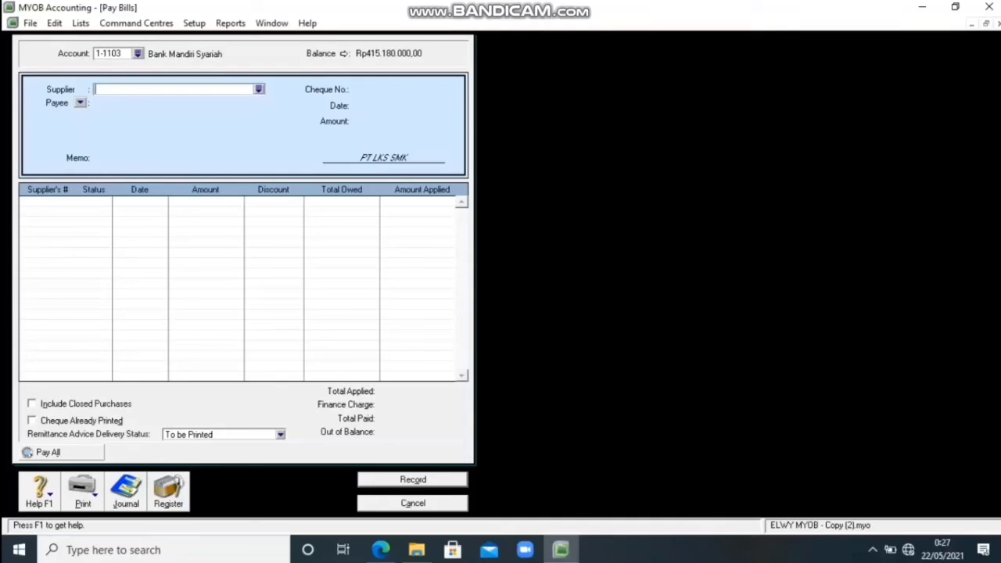
click(259, 89)
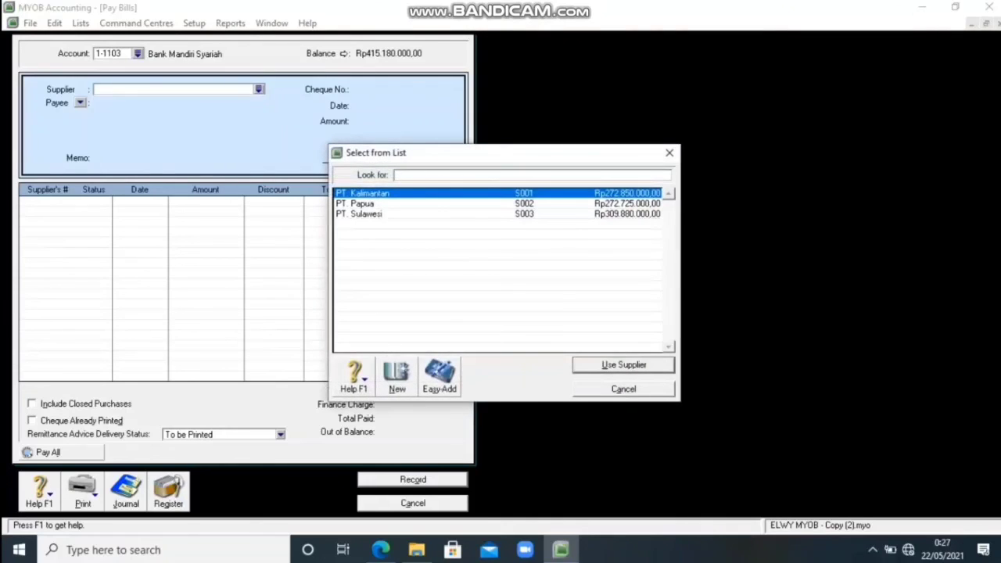
text(PT. Kalimantan)
click(624, 365)
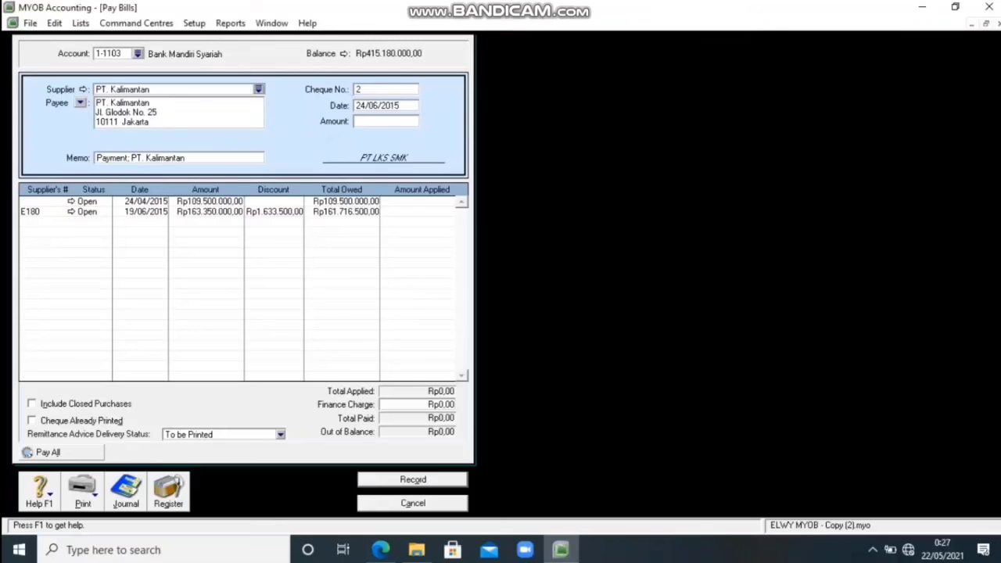
Set the PT. Kalimantan payment's cheque number to BKK012 and its date to 30/06/2015.
key(Tab)
key(BackSpace)
text(BKK012)
key(Tab)
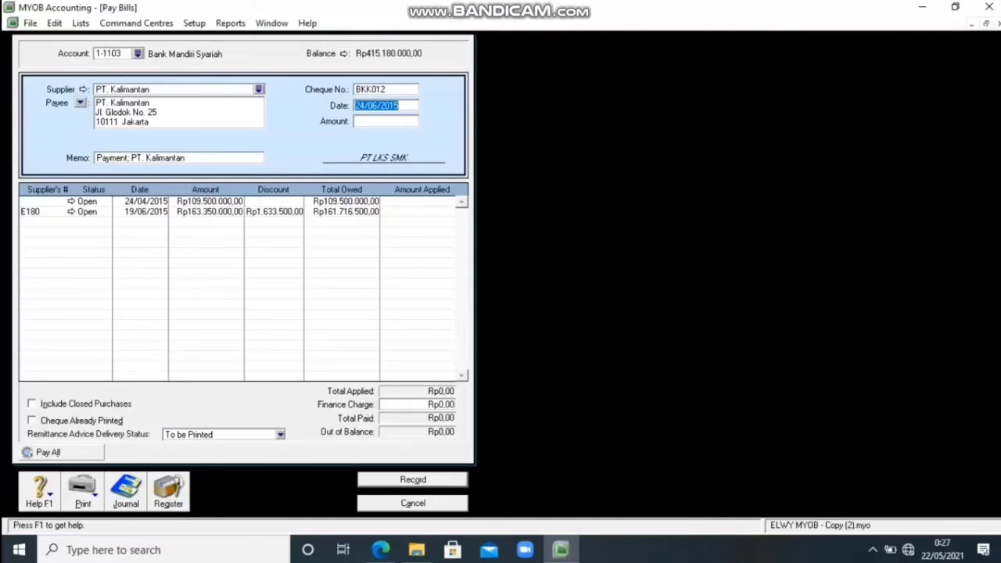
click(365, 105)
key(BackSpace)
key(BackSpace)
text(30)
key(Tab)
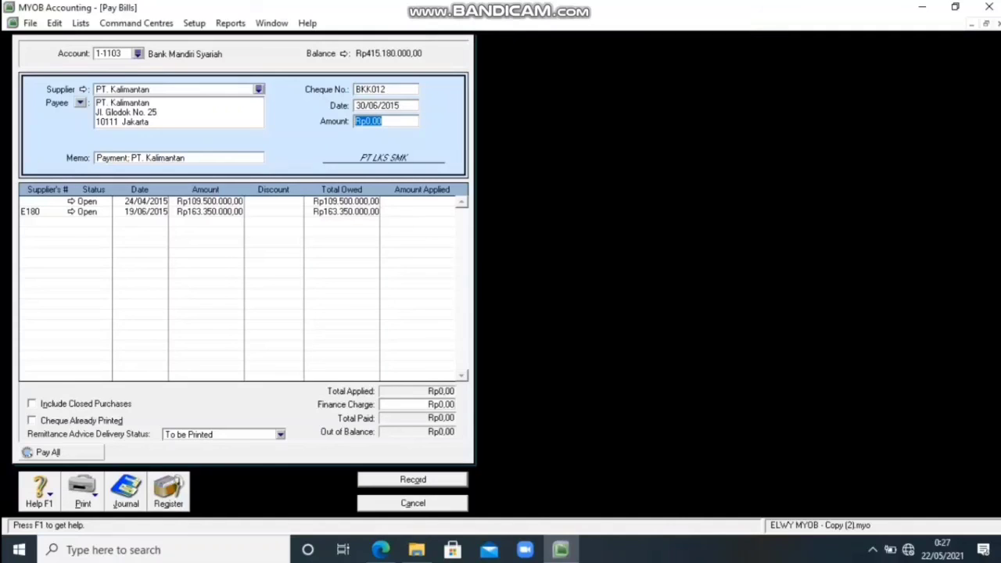
Apply a payment of Rp63.500.000 to PT. Kalimantan's bill dated 24/04/2015 and record it.
key(BackSpace)
text(63500000)
key(Tab)
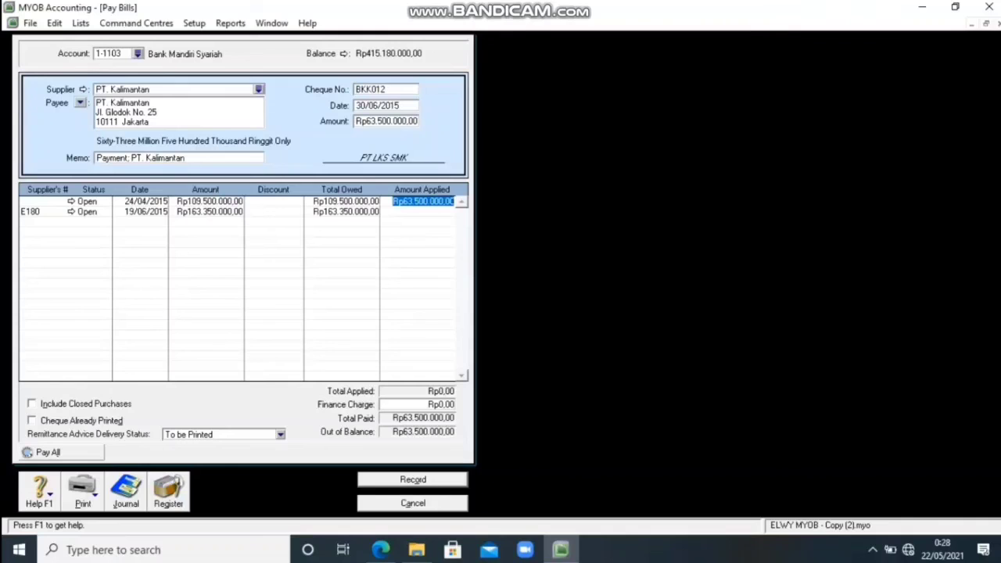
key(Return)
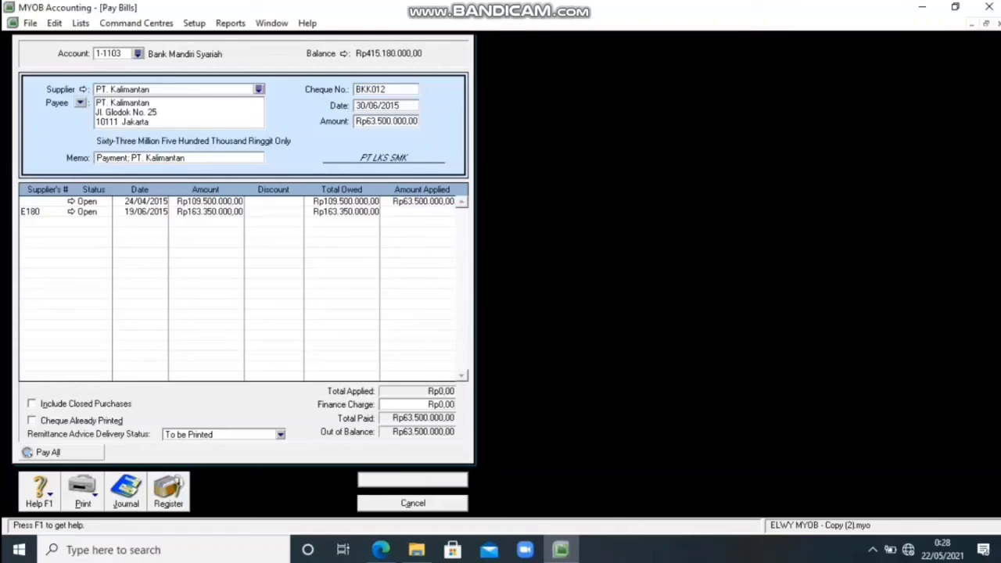